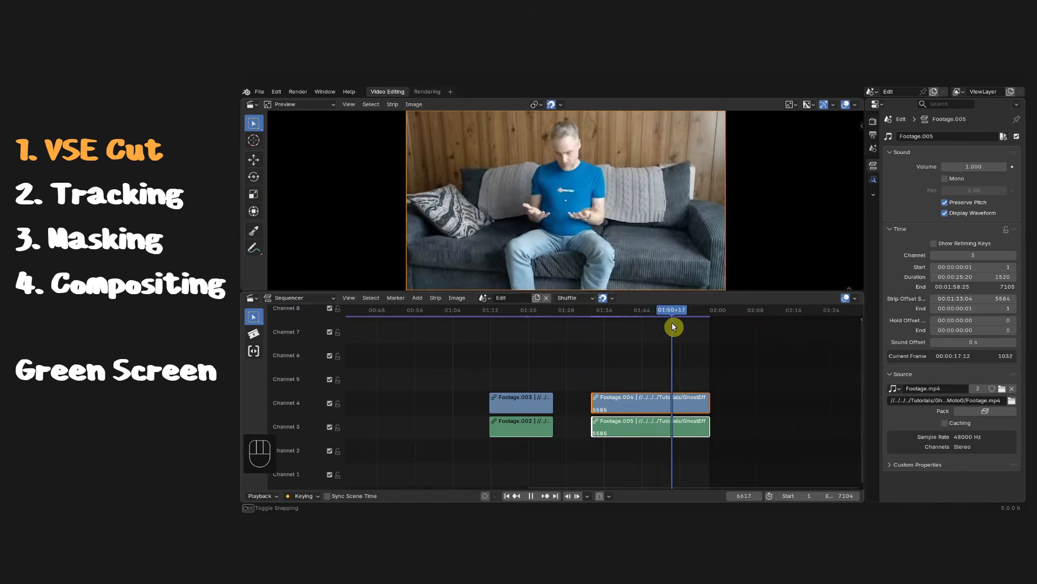
{"action": "left_click", "coordinate": [536, 298]}
{"action": "left_click", "coordinate": [536, 298]}
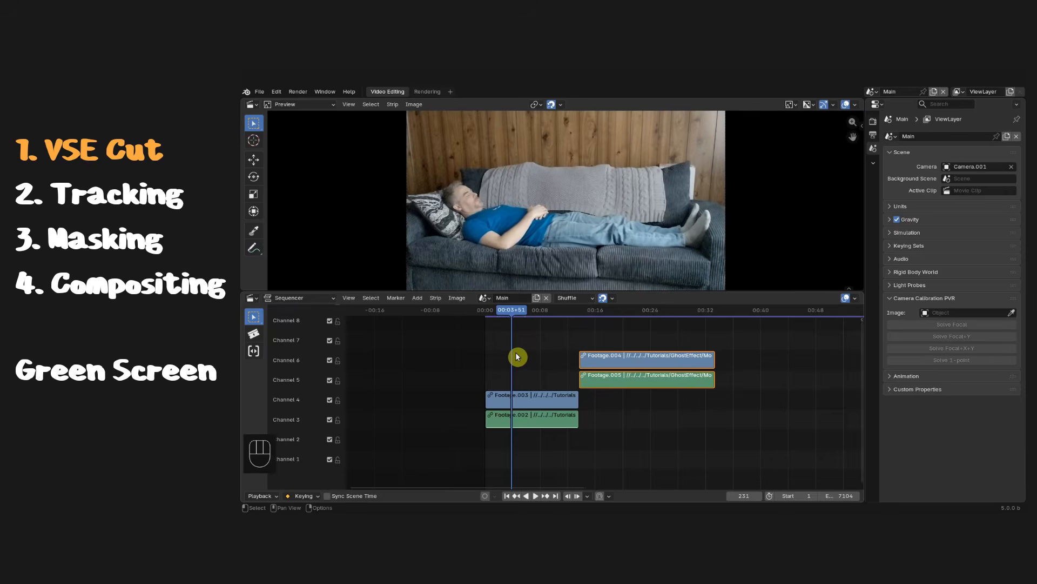
{"action": "left_click_drag", "start_coordinate": [626, 355], "coordinate": [542, 355]}
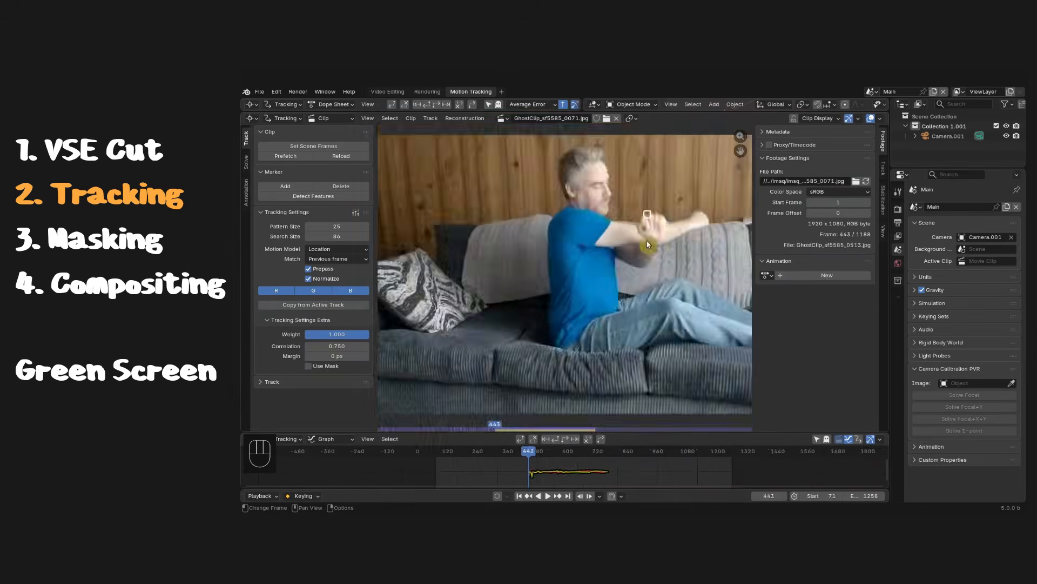
{"action": "scroll", "coordinate": [649, 232], "scroll_direction": "up", "scroll_amount": 5}
{"action": "left_click_drag", "start_coordinate": [566, 457], "coordinate": [520, 456]}
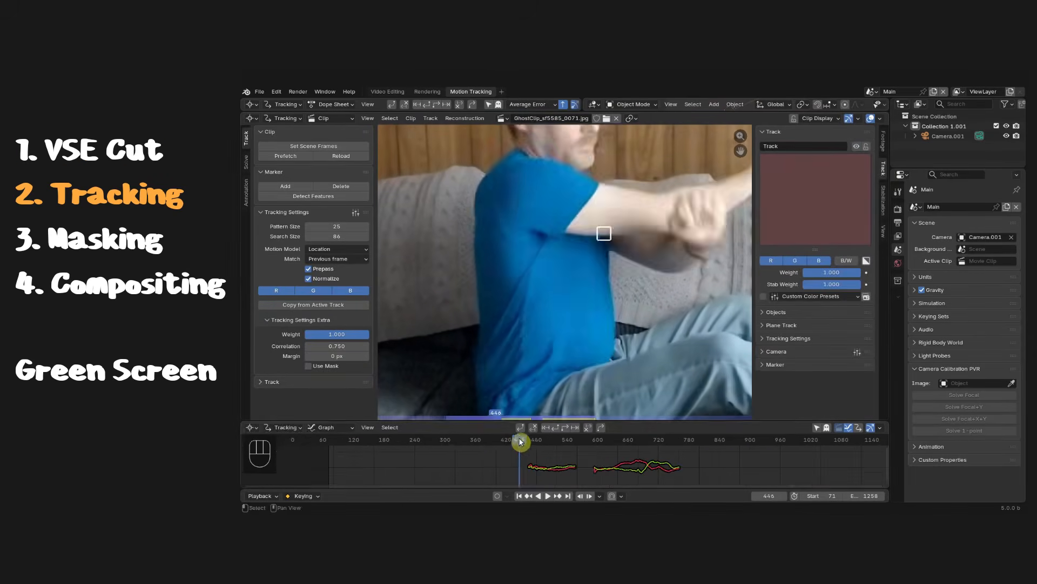
{"action": "left_click_drag", "start_coordinate": [521, 442], "coordinate": [767, 453]}
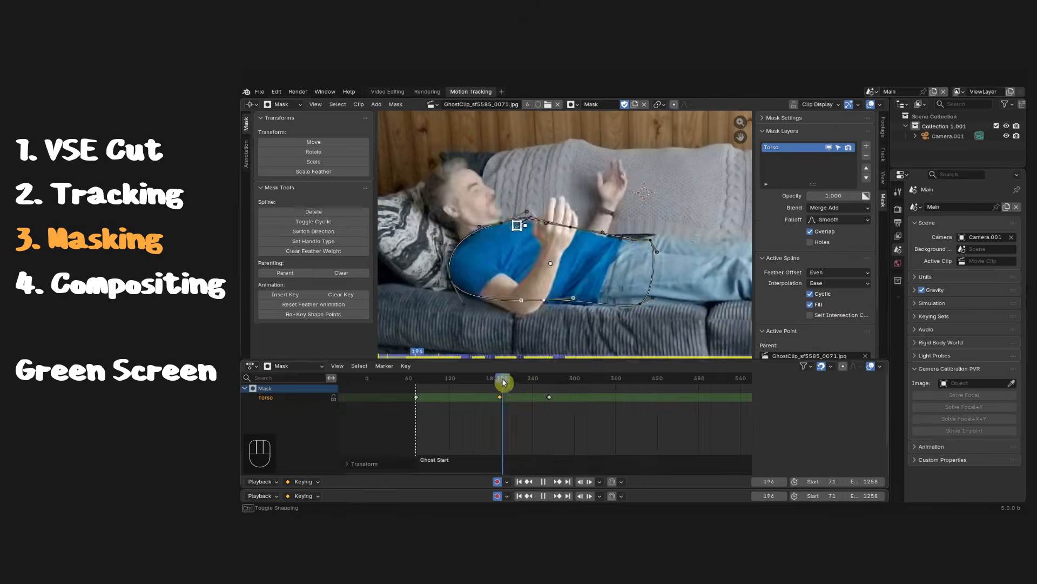
{"action": "left_click_drag", "start_coordinate": [503, 411], "coordinate": [477, 410]}
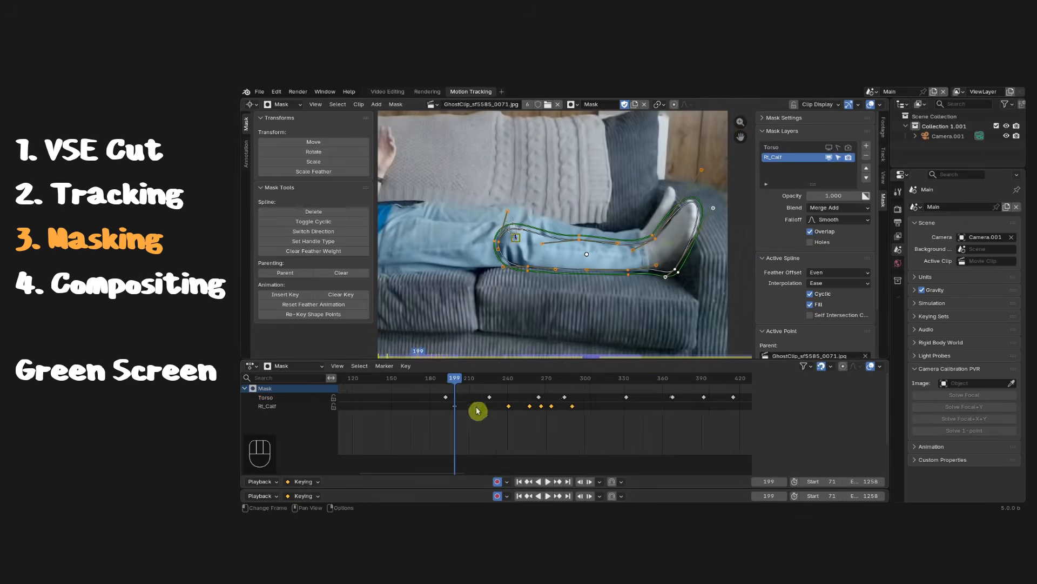
{"action": "left_click", "coordinate": [479, 349]}
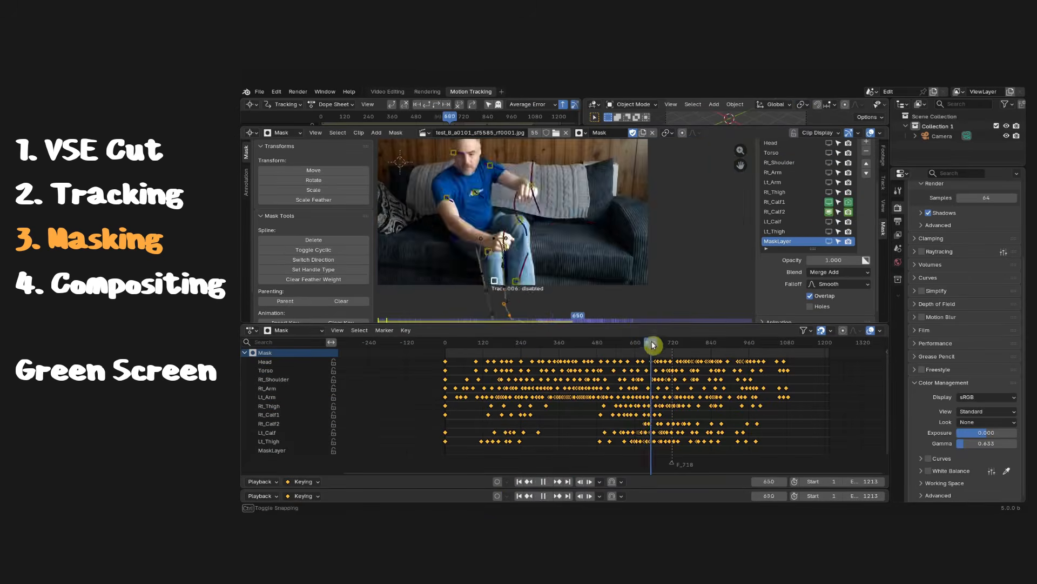
{"action": "scroll", "coordinate": [568, 252], "scroll_direction": "up", "scroll_amount": 3}
{"action": "left_click_drag", "start_coordinate": [652, 345], "coordinate": [660, 347]}
{"action": "key", "text": "g"}
{"action": "left_click", "coordinate": [540, 205]}
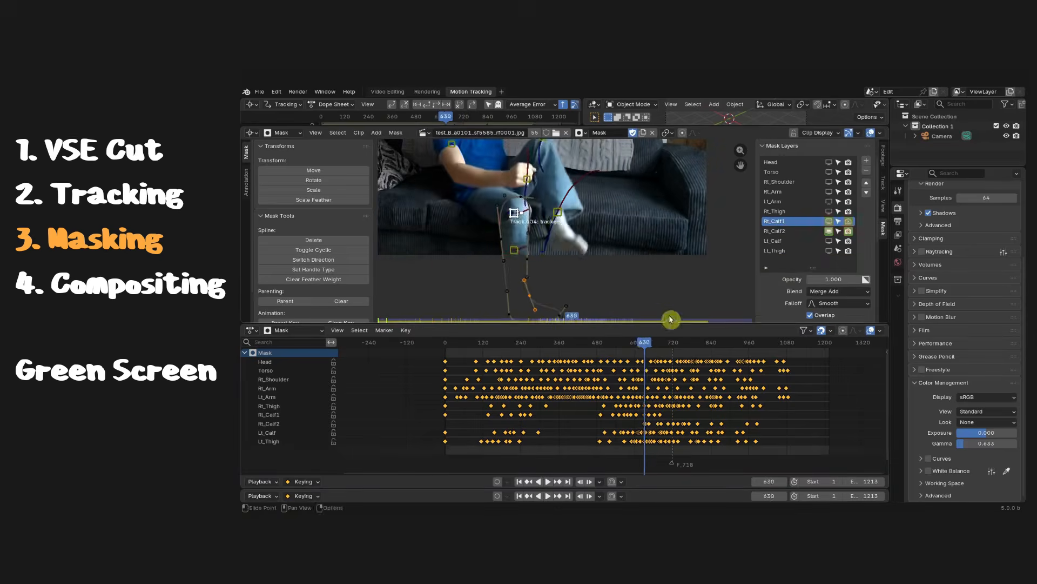
{"action": "left_click_drag", "start_coordinate": [669, 320], "coordinate": [532, 343]}
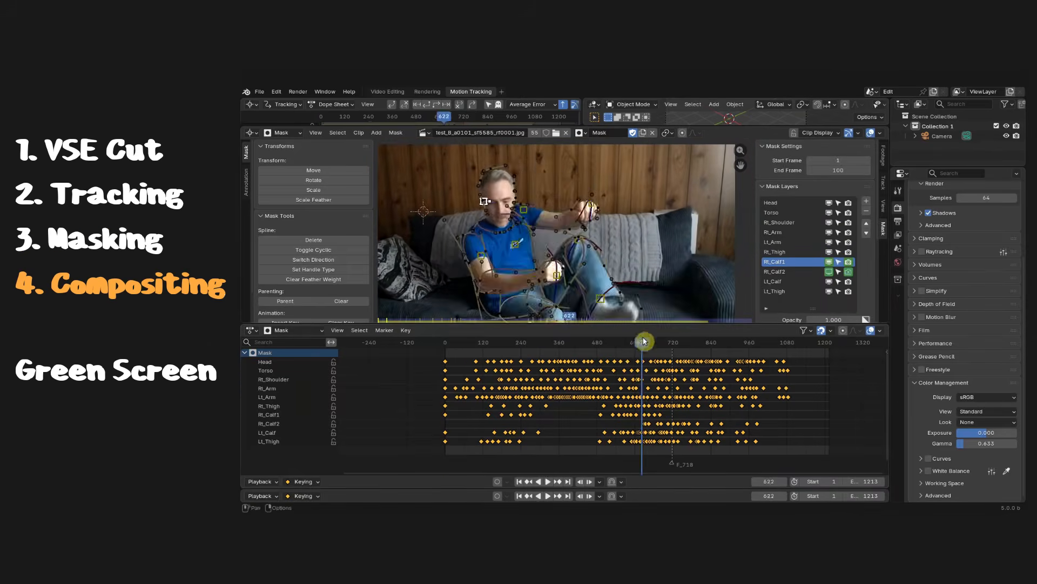
{"action": "left_click_drag", "start_coordinate": [644, 342], "coordinate": [674, 342]}
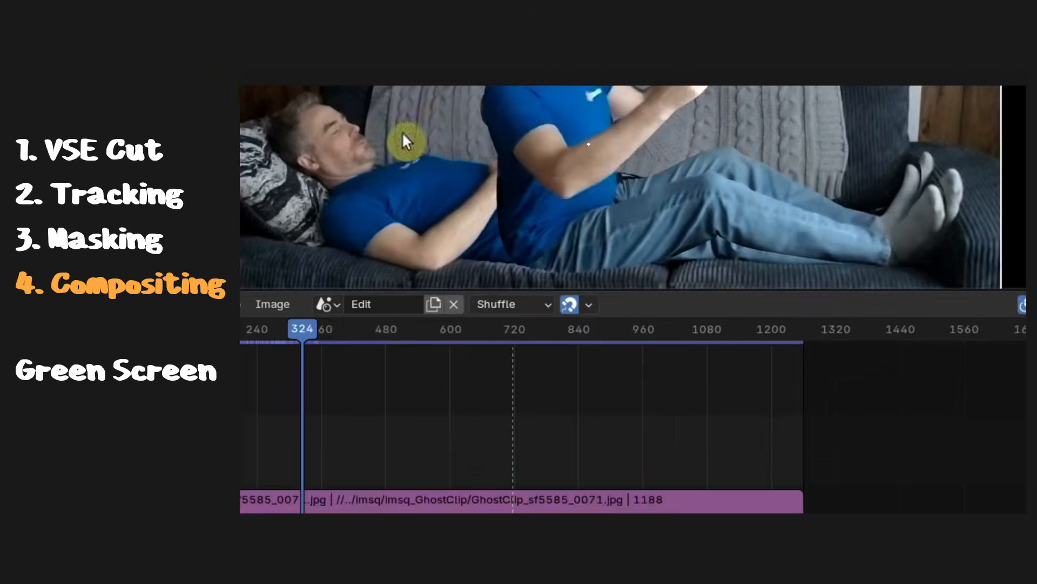
{"action": "left_click_drag", "start_coordinate": [331, 342], "coordinate": [512, 346]}
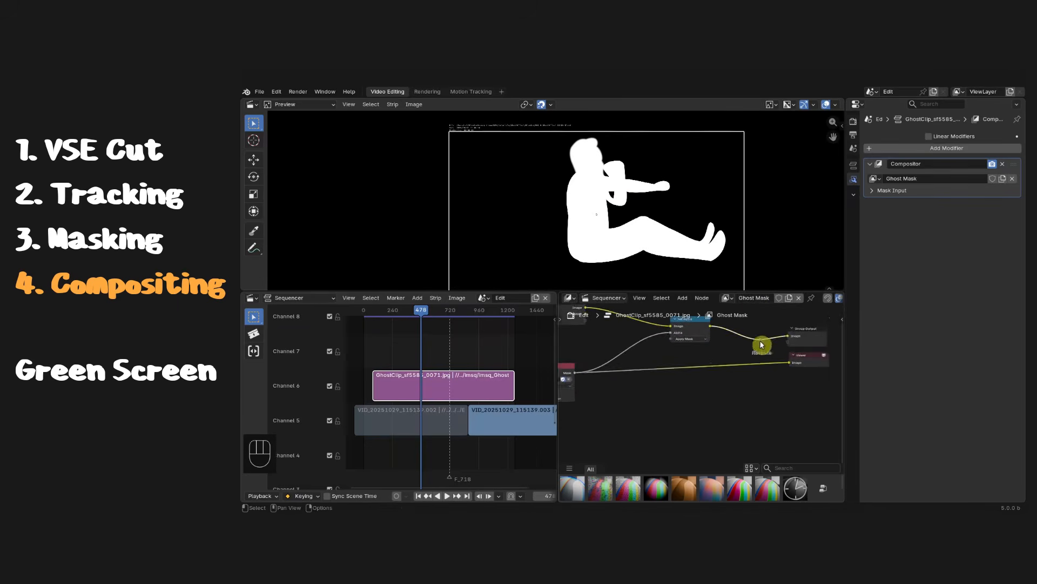
- Add a Blur node to the ghost mask node tree and set its size to 30
{"action": "middle_click_drag", "start_coordinate": [808, 375], "coordinate": [739, 402]}
{"action": "key", "text": "shift+a"}
{"action": "type", "text": "blur"}
{"action": "key", "text": "Return"}
{"action": "left_click", "coordinate": [677, 378]}
{"action": "scroll", "coordinate": [681, 389], "scroll_direction": "up", "scroll_amount": 3}
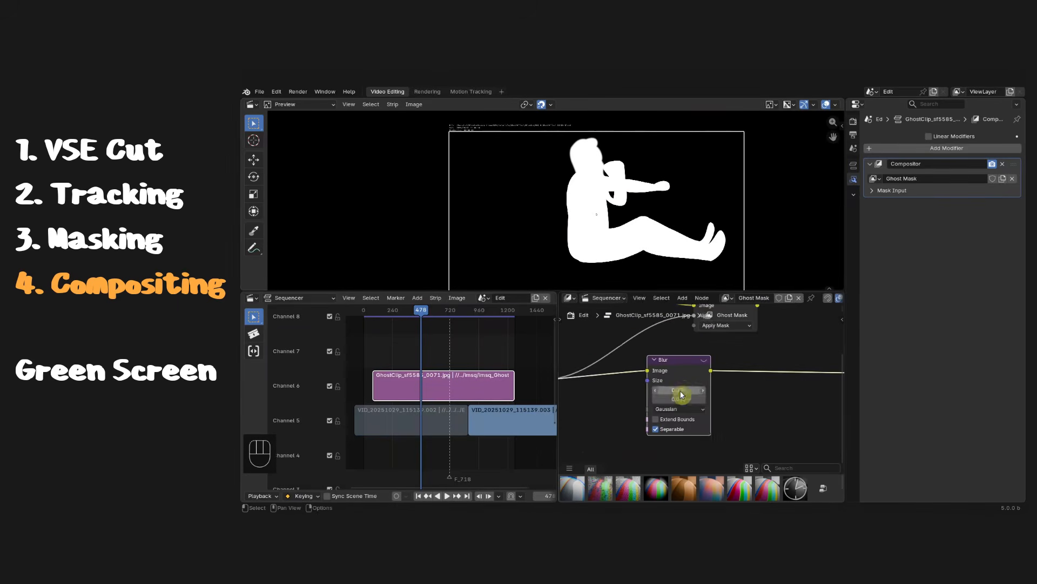
{"action": "type", "text": "30"}
{"action": "key", "text": "Return"}
{"action": "left_click_drag", "start_coordinate": [680, 390], "coordinate": [697, 363]}
{"action": "scroll", "coordinate": [681, 389], "scroll_direction": "down", "scroll_amount": 4}
{"action": "left_click", "coordinate": [727, 354], "text": "ctrl+shift"}
{"action": "key", "text": "shift+a"}
{"action": "mouse_move", "coordinate": [704, 411]}
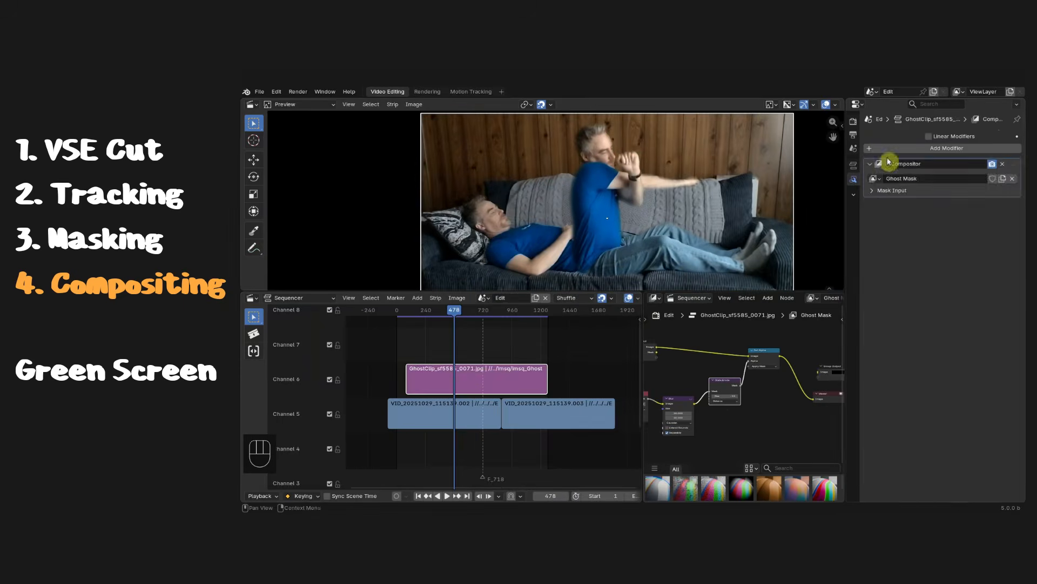
{"action": "left_click", "coordinate": [604, 178]}
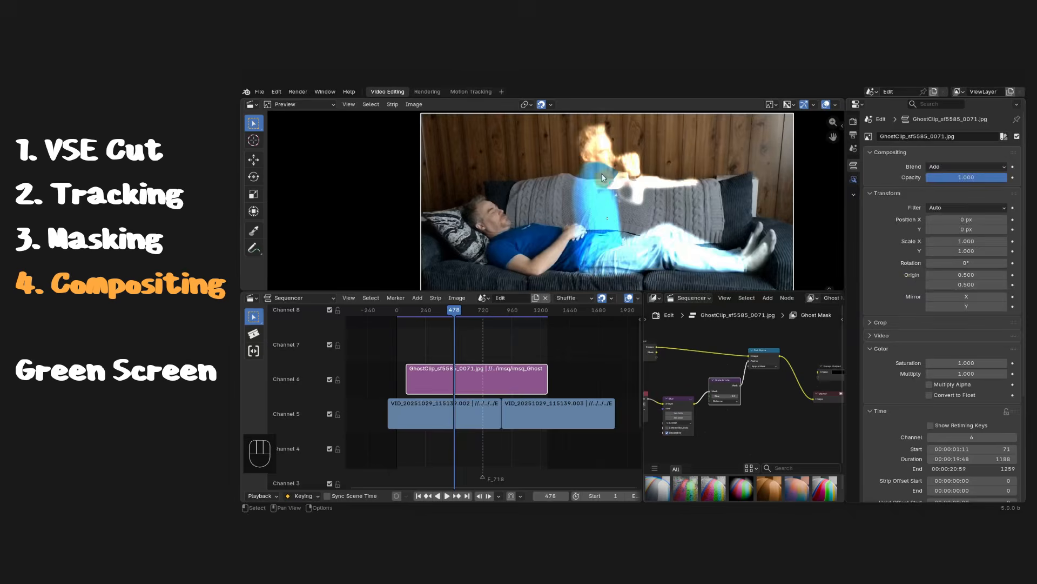
- Set the ghost clip strip's opacity to 0.5
{"action": "double_click", "coordinate": [967, 177]}
{"action": "type", "text": "0.5"}
{"action": "key", "text": "Return"}
{"action": "left_click_drag", "start_coordinate": [455, 312], "coordinate": [514, 375]}
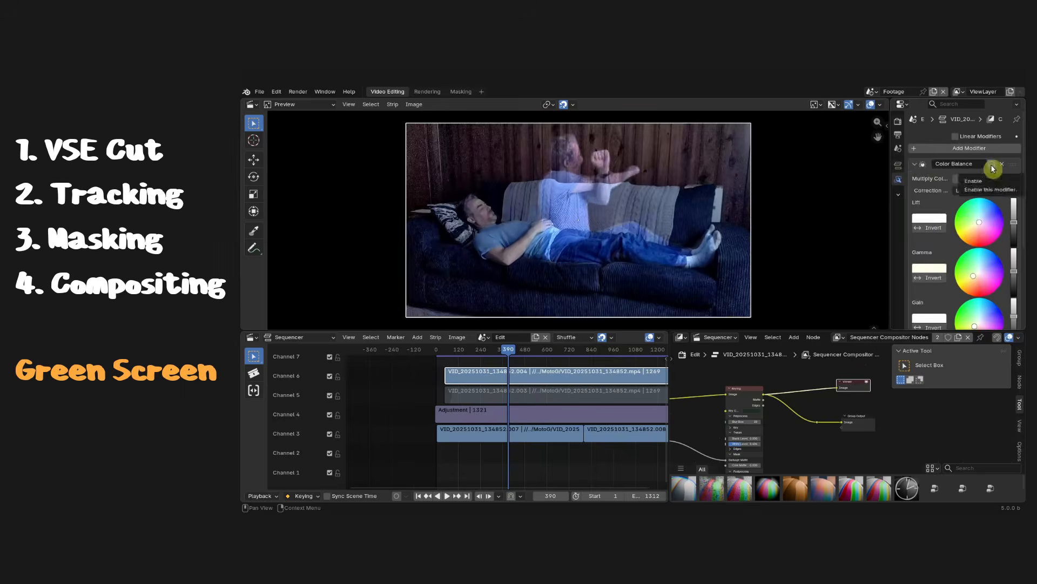
{"action": "left_click", "coordinate": [967, 231]}
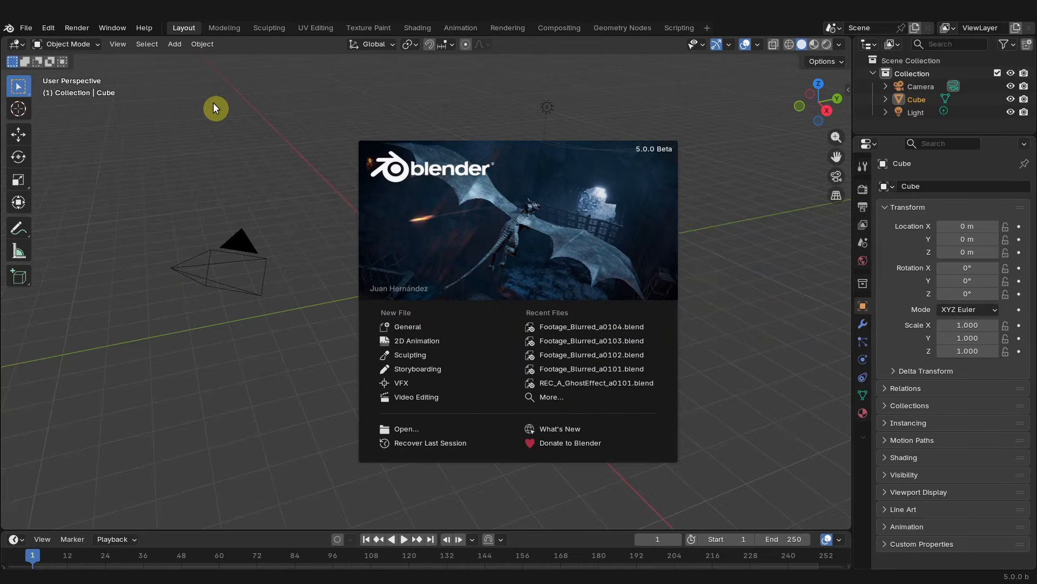
- Start a new file from the Video Editing template
{"action": "left_click", "coordinate": [27, 27]}
{"action": "left_click", "coordinate": [27, 28]}
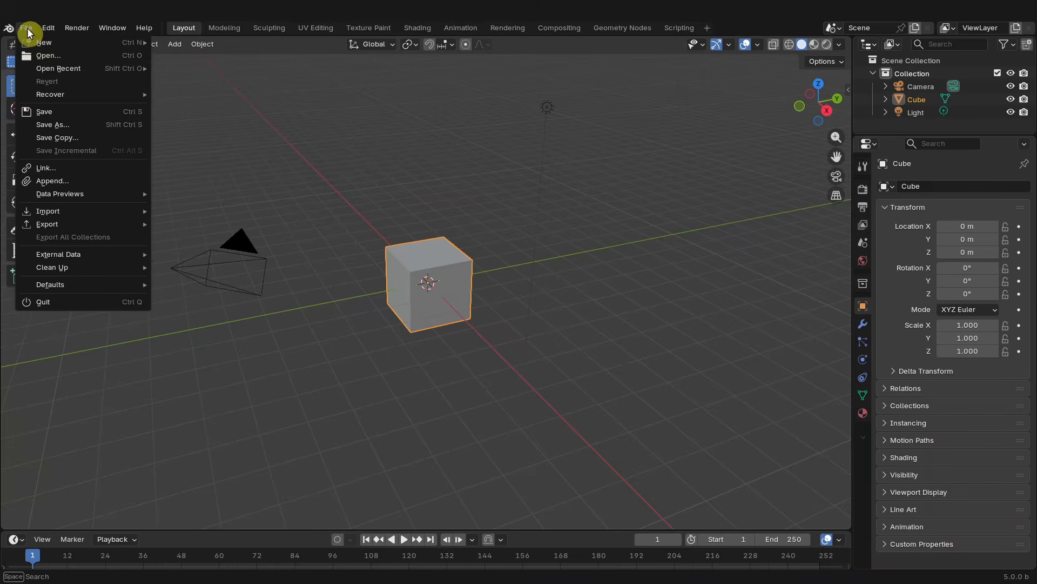
{"action": "mouse_move", "coordinate": [32, 42]}
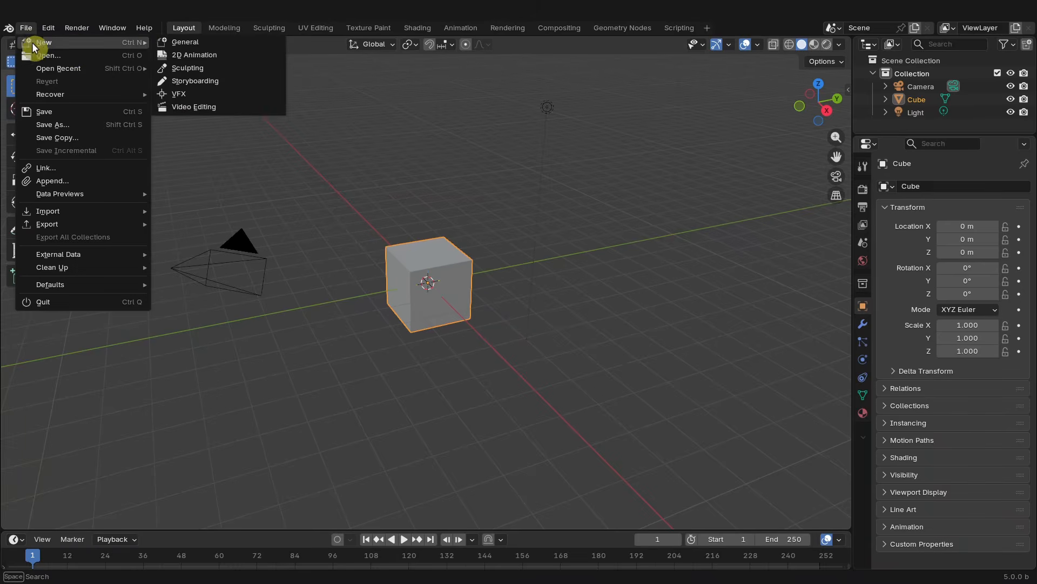
{"action": "left_click", "coordinate": [204, 107]}
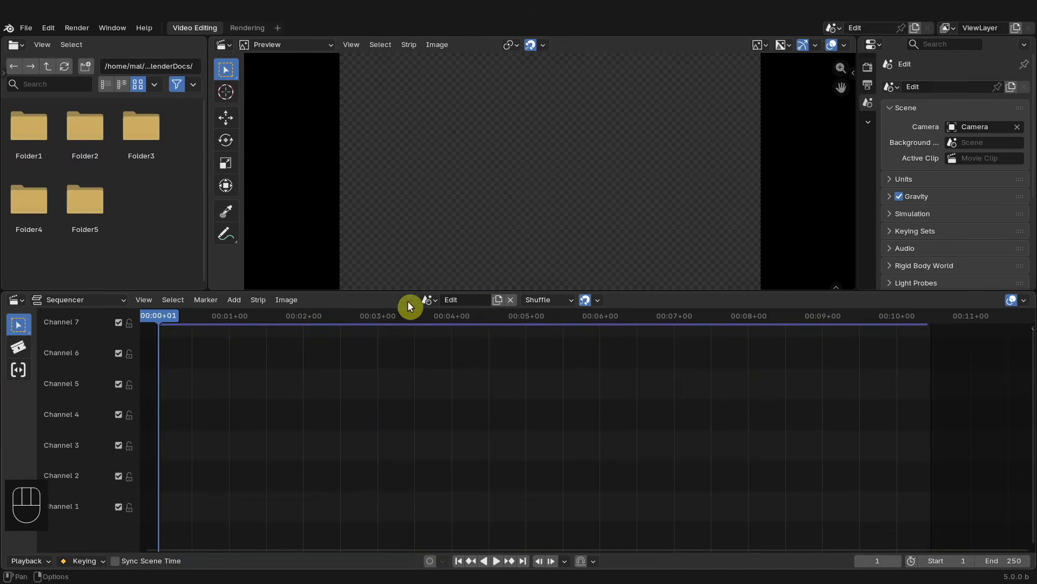
- Create a new sequencer scene for the timeline
{"action": "left_click", "coordinate": [428, 299]}
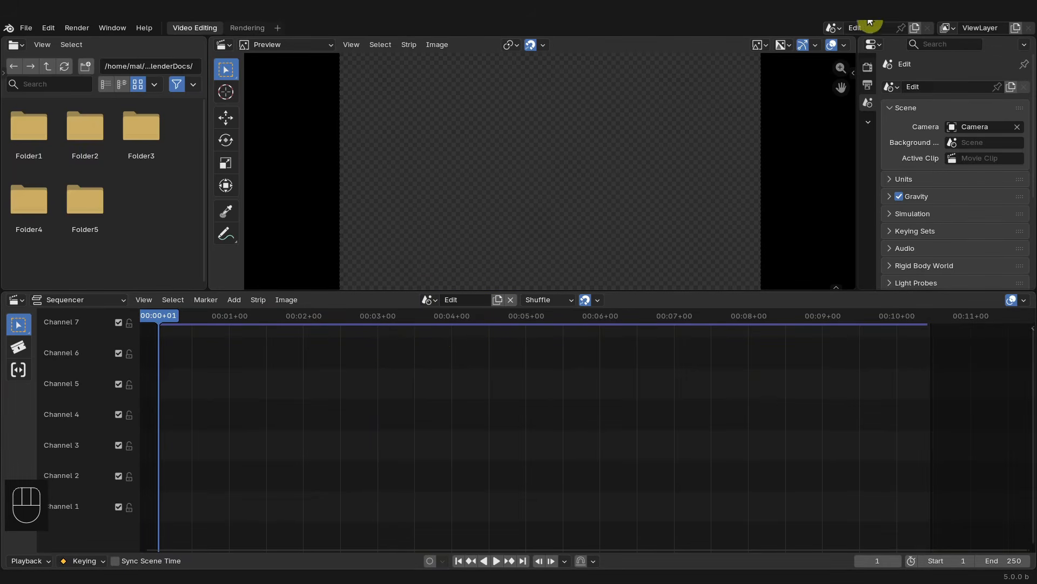
{"action": "left_click", "coordinate": [835, 28]}
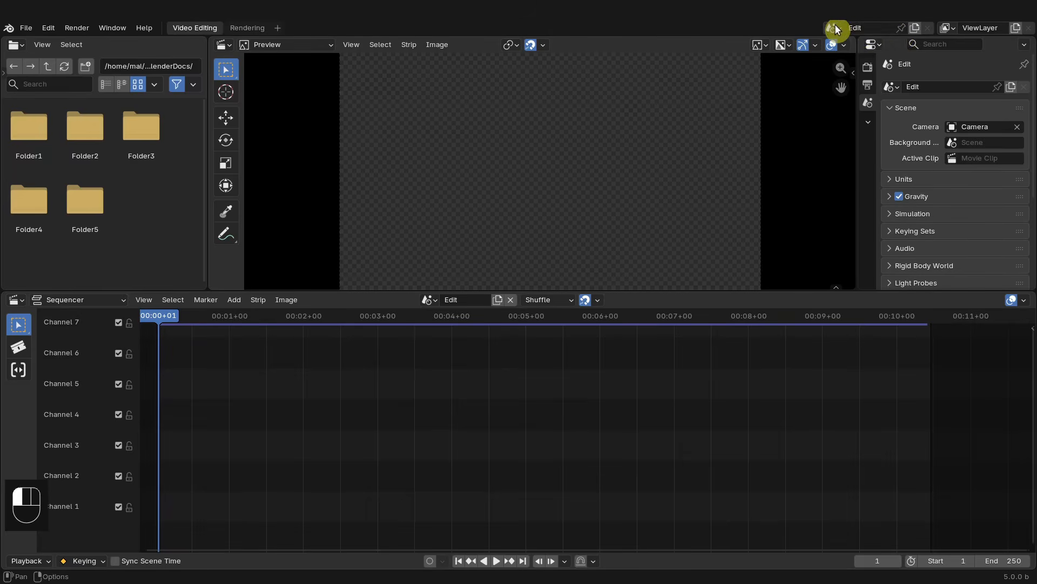
{"action": "left_click", "coordinate": [835, 29]}
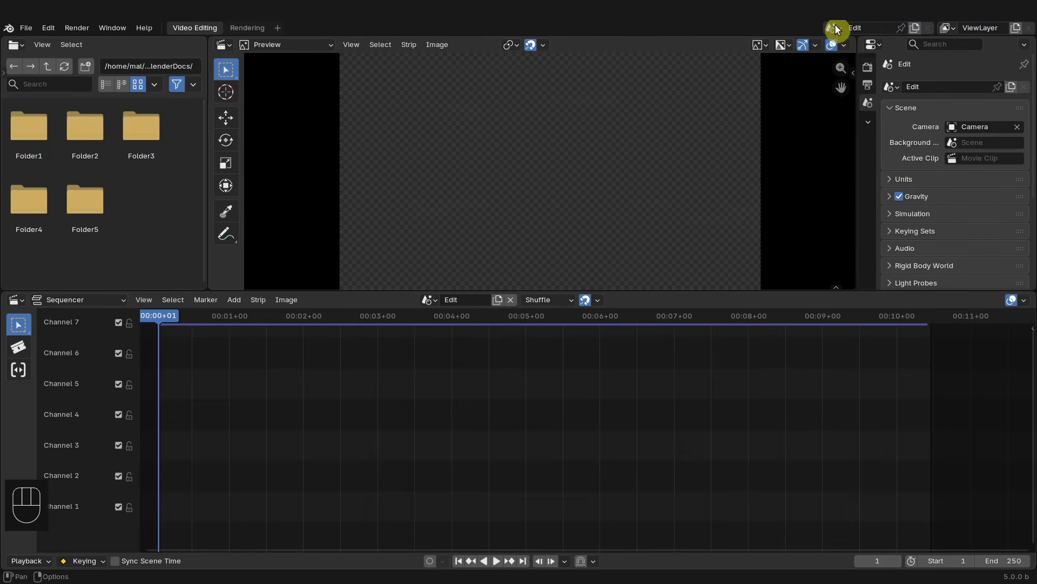
{"action": "left_click", "coordinate": [497, 300]}
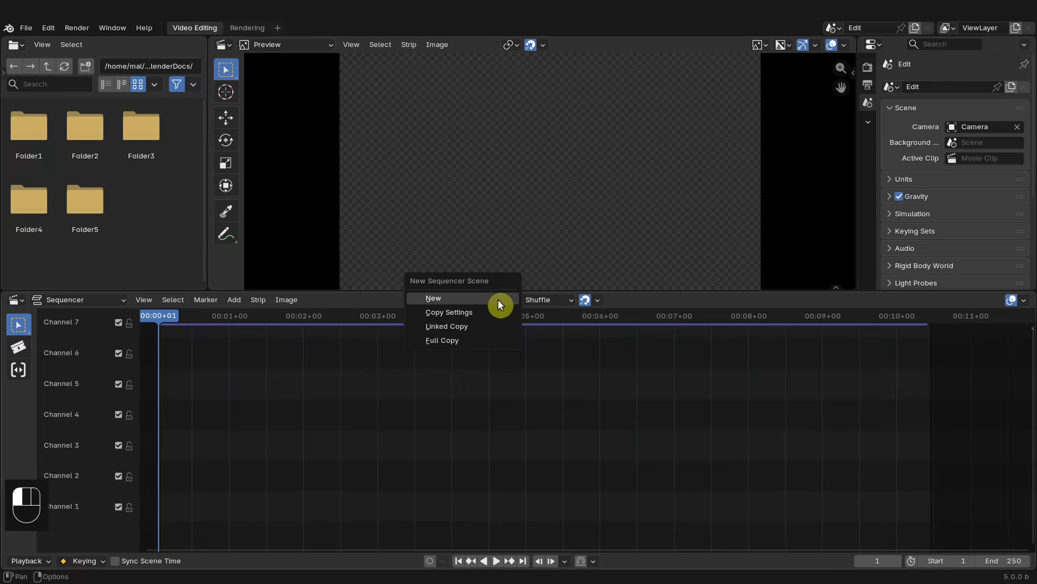
{"action": "left_click", "coordinate": [498, 300]}
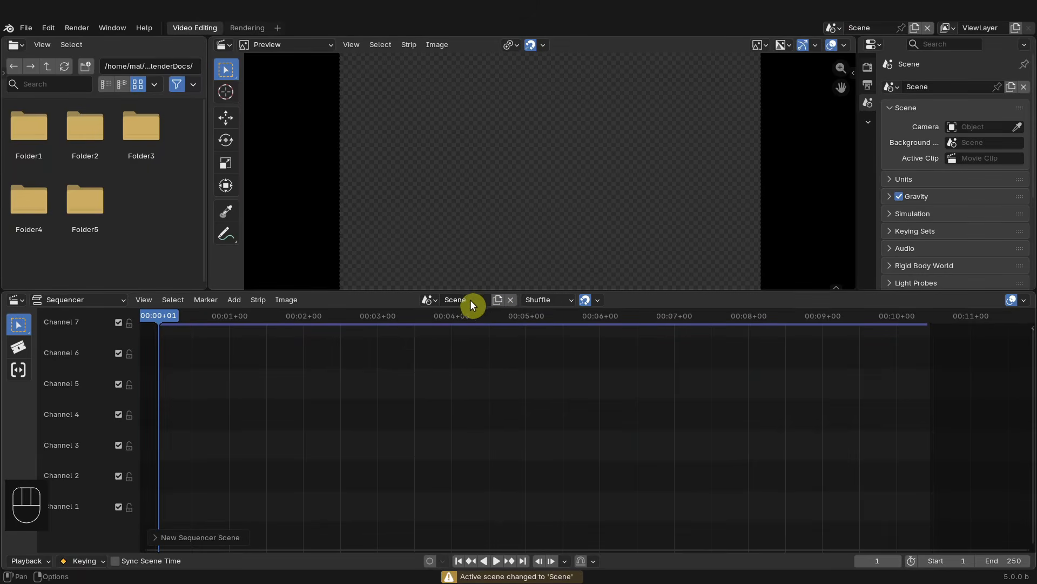
- Switch both the window's active scene and the sequencer scene back to Edit
{"action": "left_click", "coordinate": [831, 26]}
{"action": "left_click", "coordinate": [843, 49]}
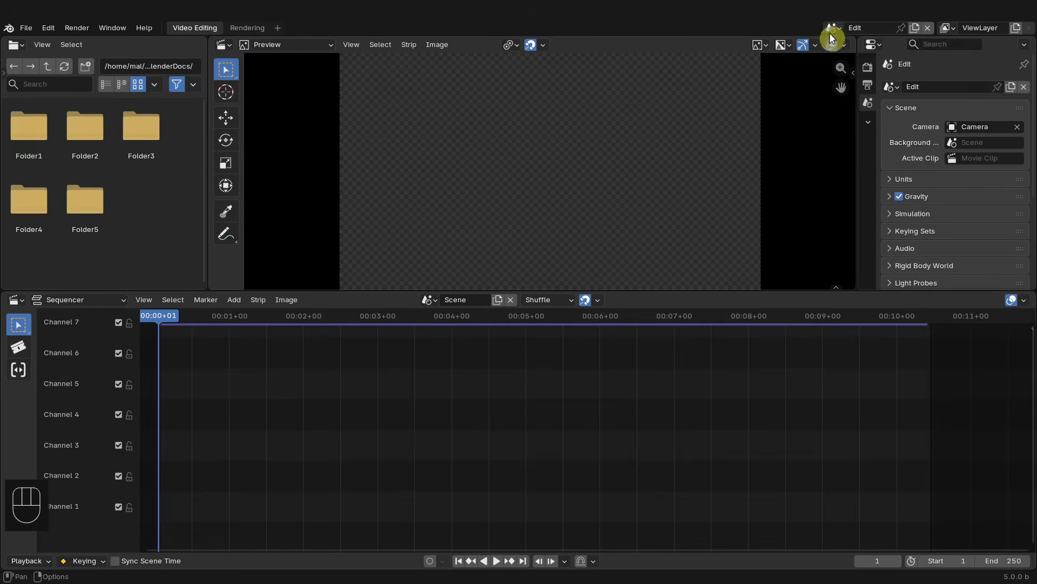
{"action": "left_click", "coordinate": [435, 301]}
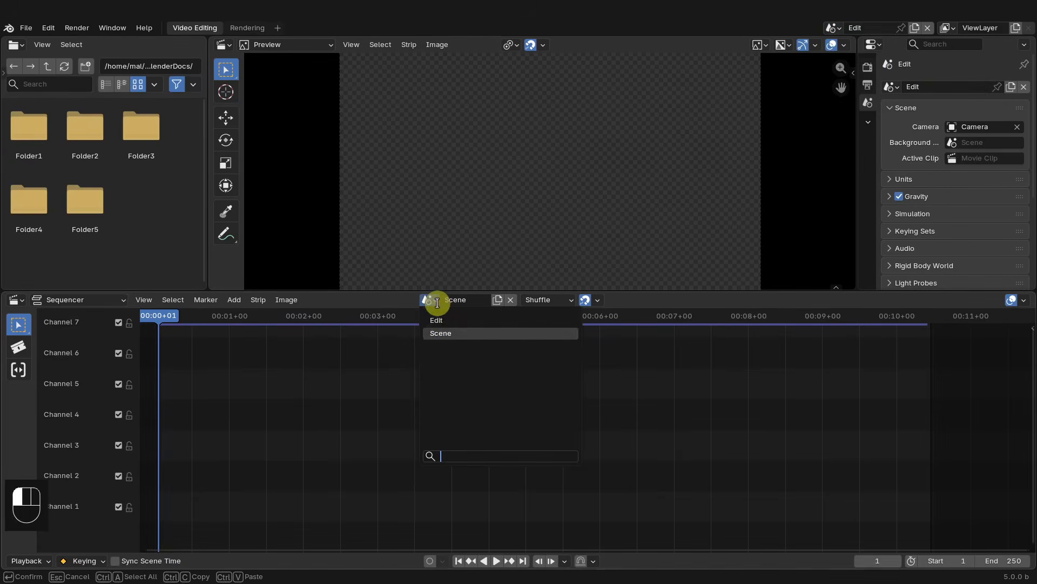
{"action": "left_click", "coordinate": [438, 320]}
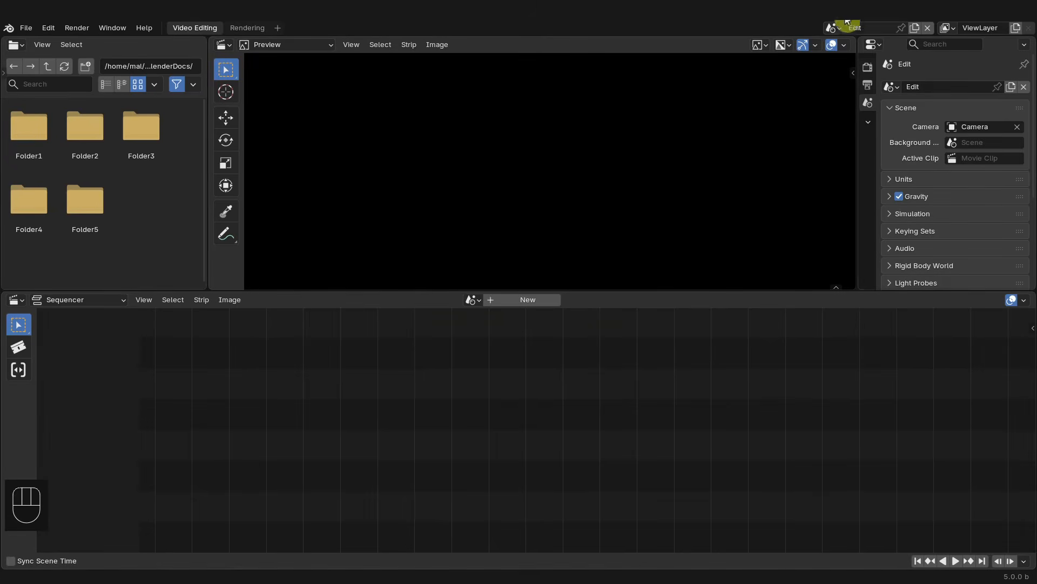
{"action": "left_click", "coordinate": [478, 301]}
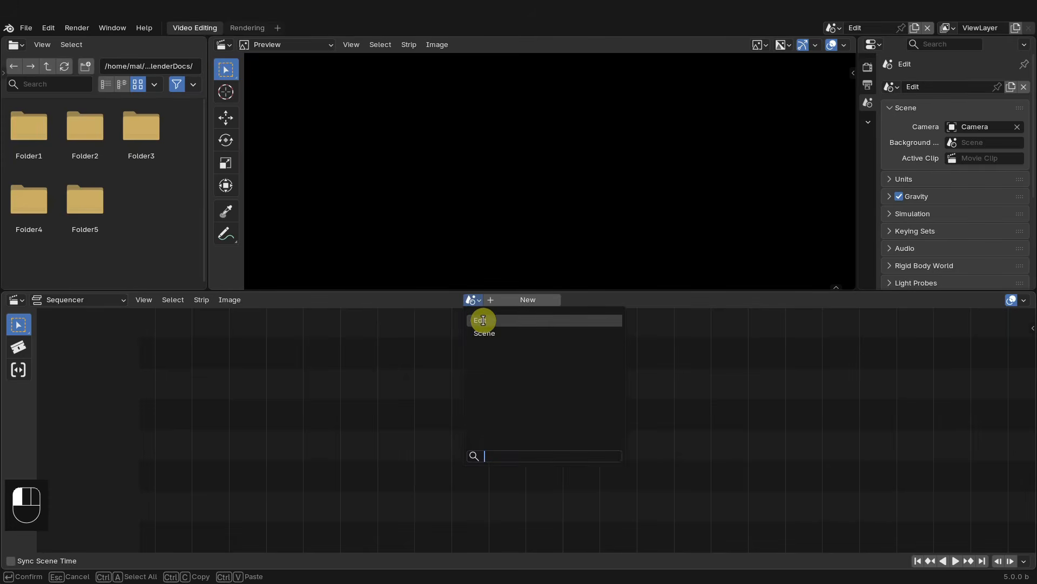
{"action": "left_click", "coordinate": [482, 320]}
{"action": "left_click", "coordinate": [834, 28]}
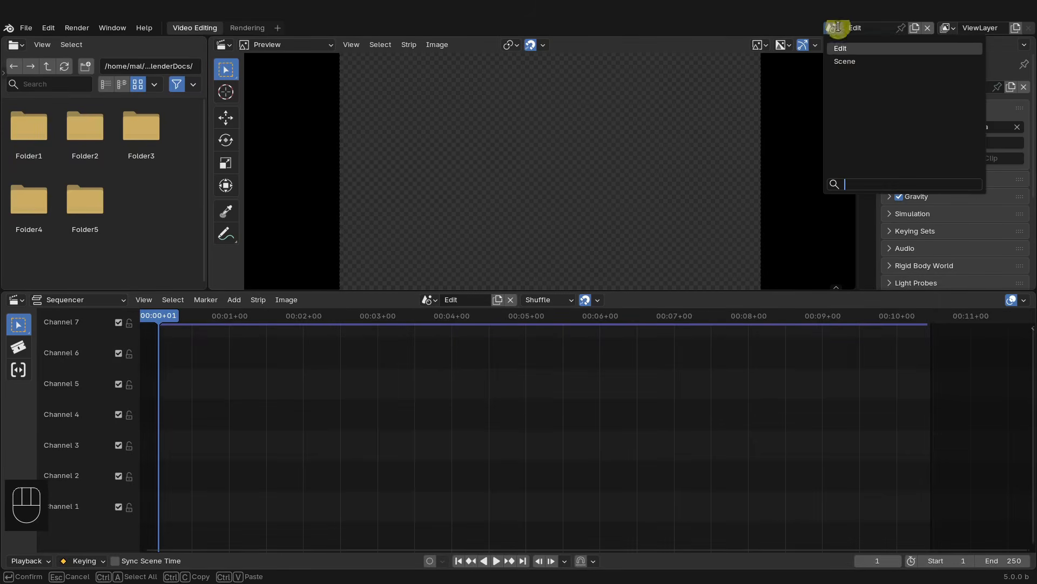
{"action": "left_click", "coordinate": [846, 62]}
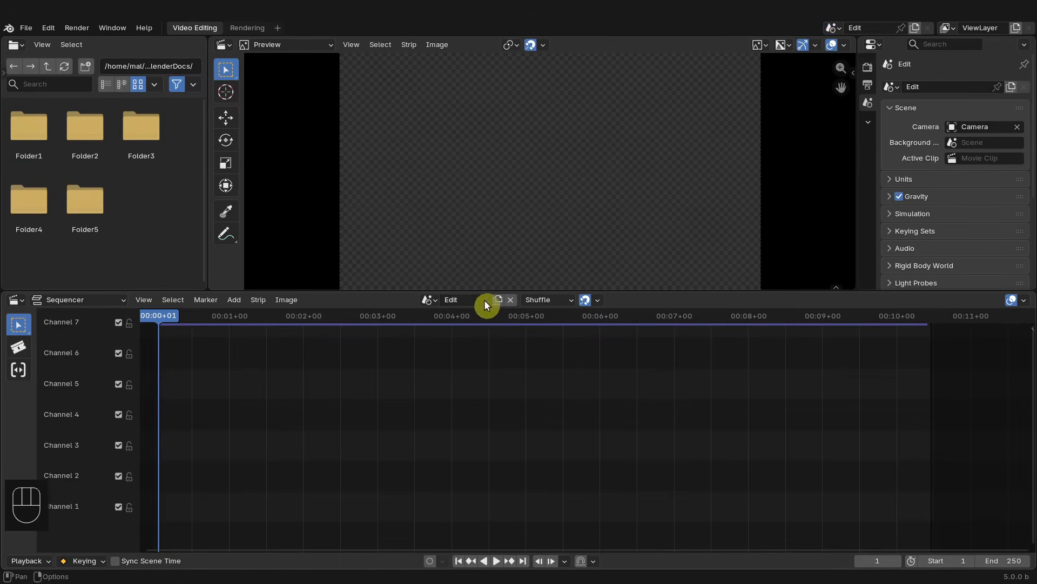
{"action": "left_click", "coordinate": [436, 300]}
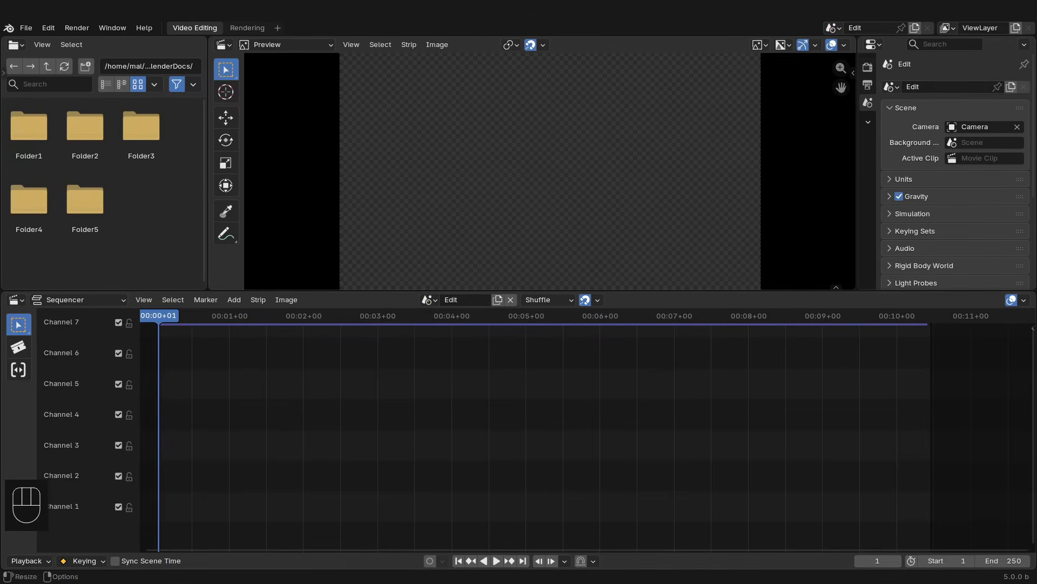
- Join the file browser into the preview area and extend the properties editor to full height
{"action": "left_click_drag", "start_coordinate": [211, 40], "coordinate": [190, 63]}
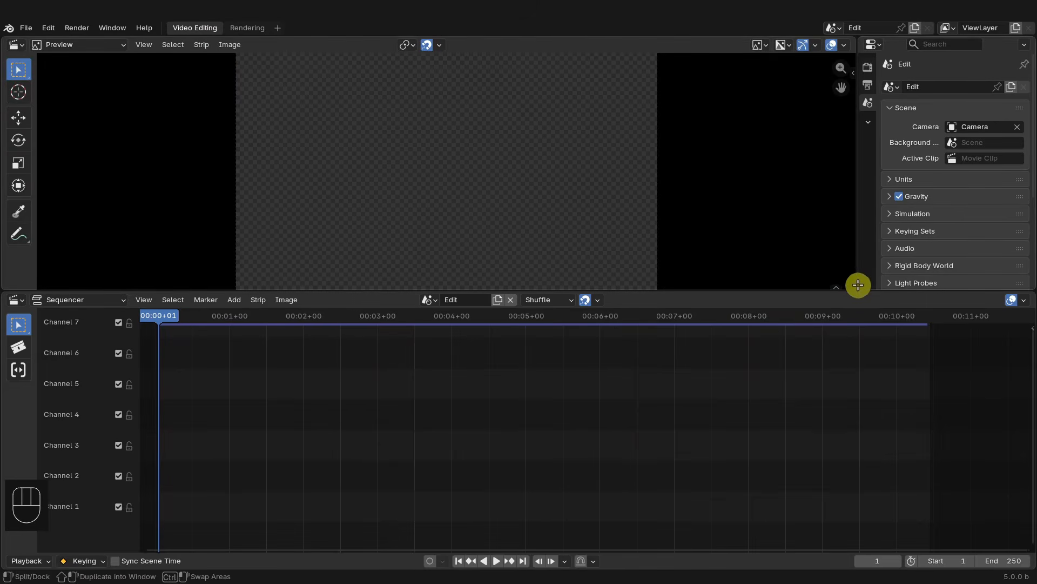
{"action": "left_click_drag", "start_coordinate": [860, 285], "coordinate": [863, 303]}
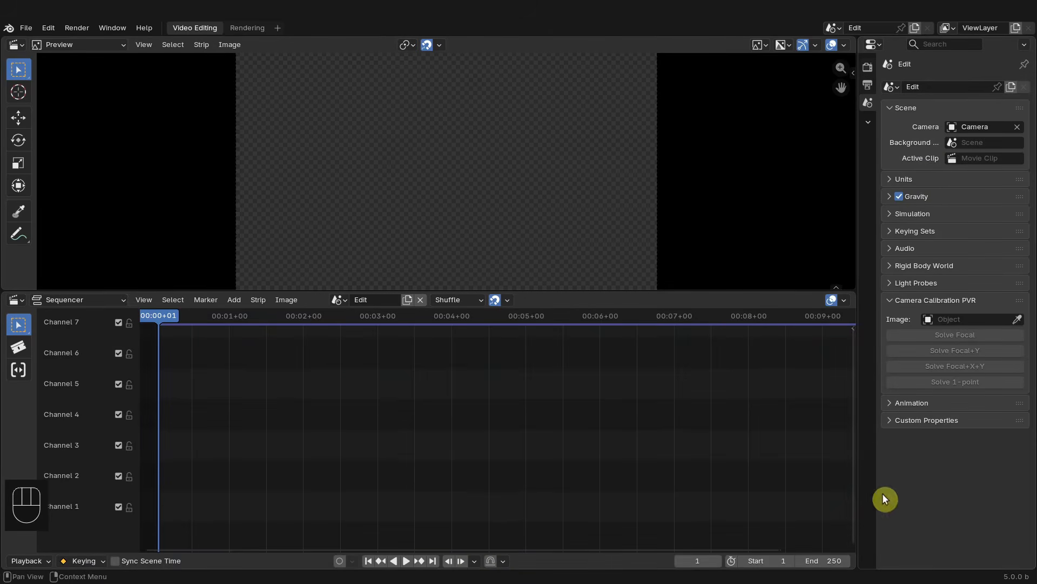
{"action": "left_click", "coordinate": [20, 302]}
- Import Footage.mp4 into the sequencer from the file manager and snap its strips to the current frame
{"action": "left_click_drag", "start_coordinate": [461, 218], "coordinate": [666, 125]}
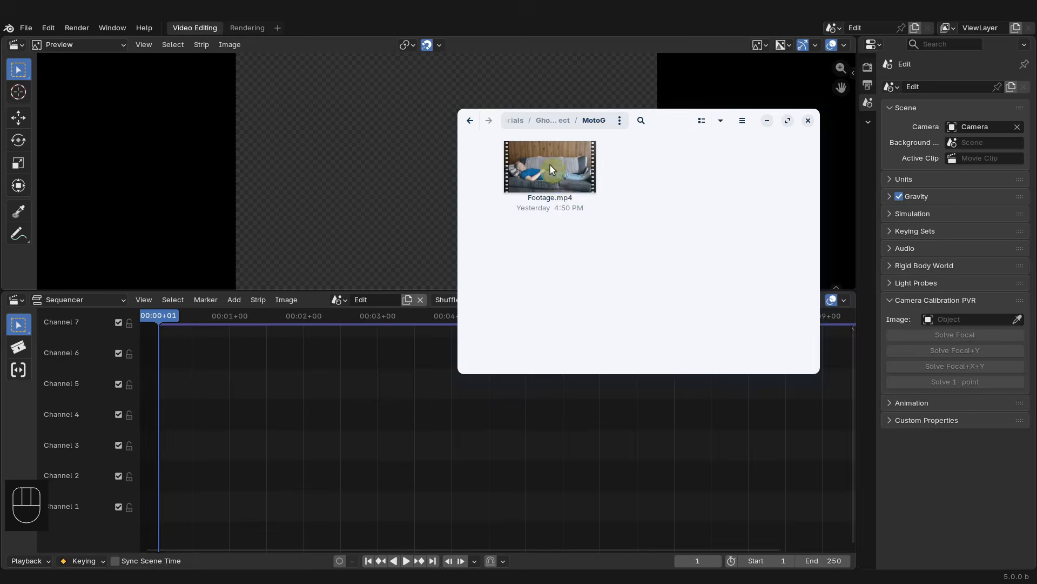
{"action": "left_click_drag", "start_coordinate": [551, 169], "coordinate": [241, 432]}
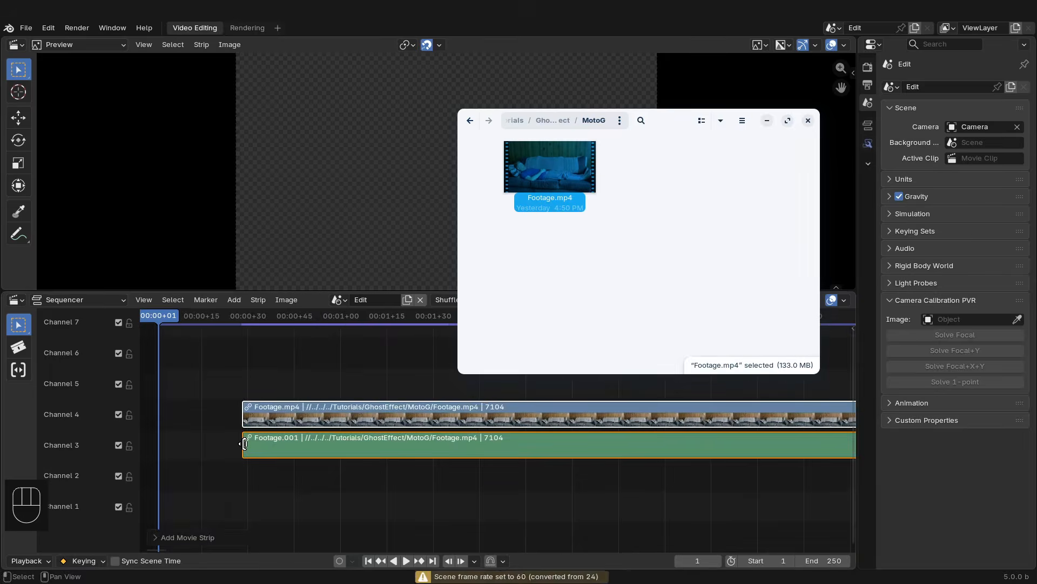
{"action": "key", "text": "shift+s"}
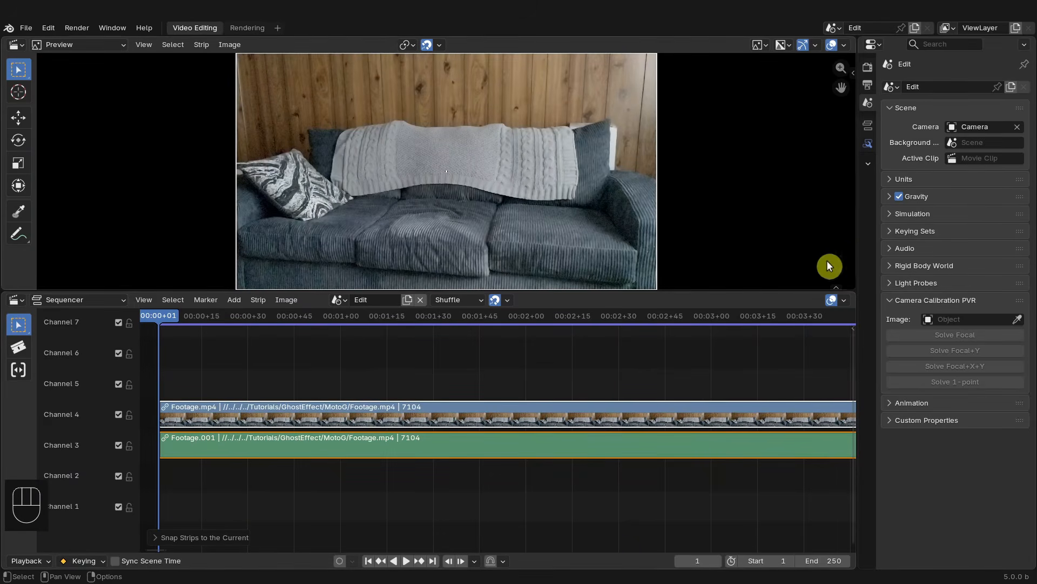
- Open the selected strip's modifier properties and widen the properties editor
{"action": "left_click", "coordinate": [867, 125]}
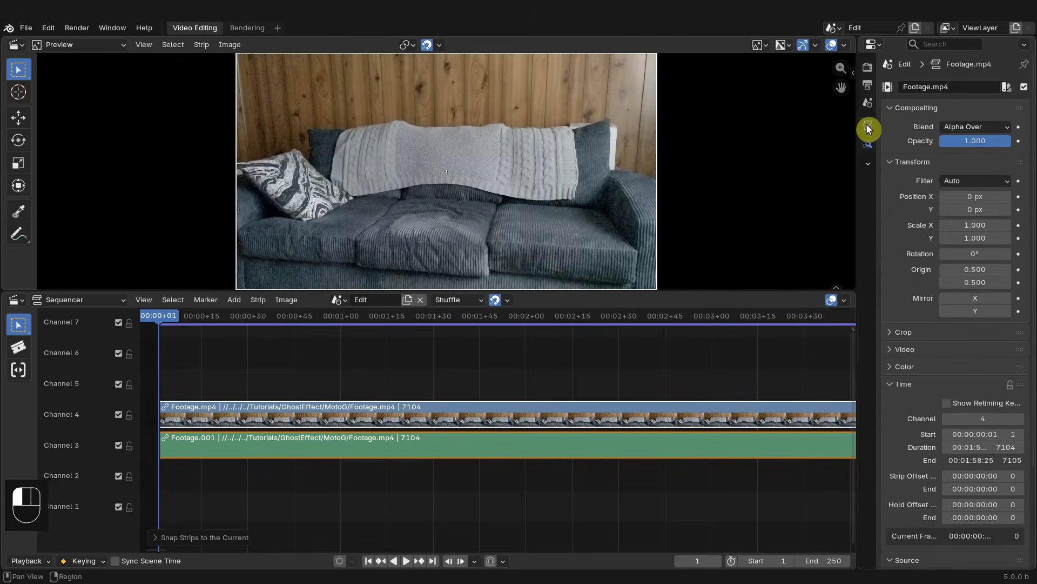
{"action": "left_click", "coordinate": [869, 145]}
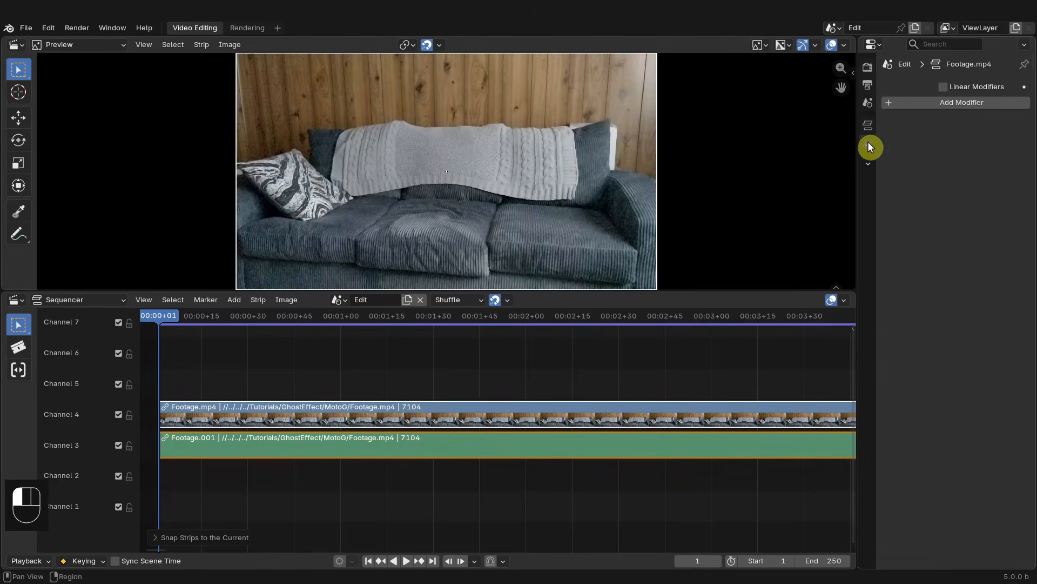
{"action": "left_click_drag", "start_coordinate": [858, 134], "coordinate": [827, 133]}
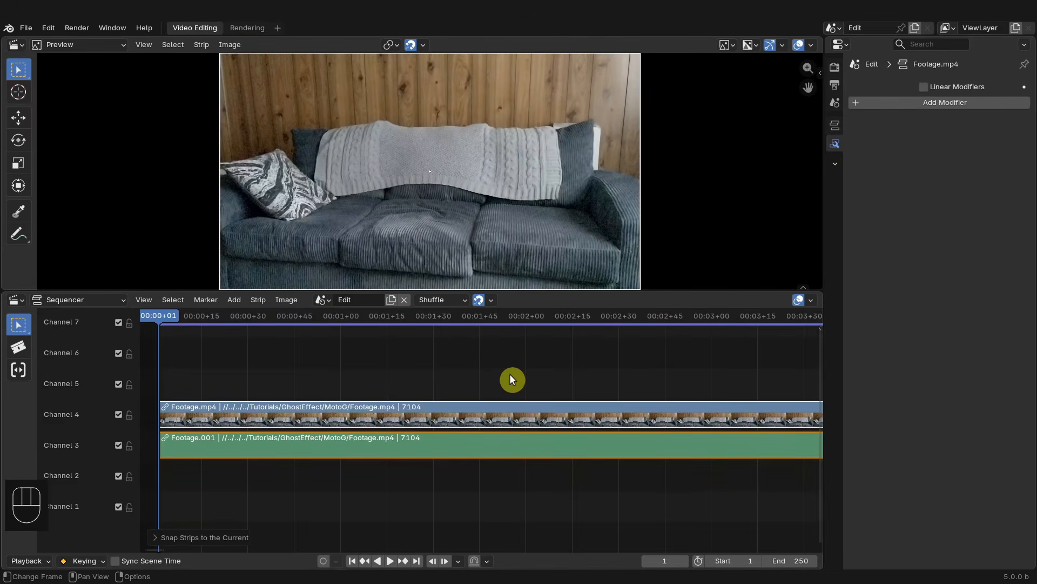
- Disable strip thumbnails in the sequencer overlays
{"action": "key", "text": "Home"}
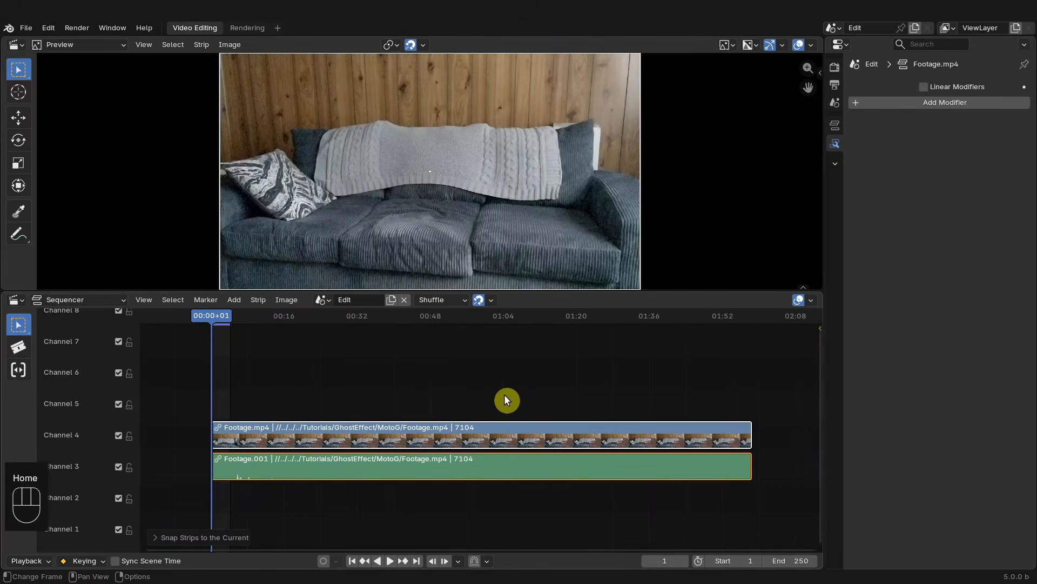
{"action": "left_click", "coordinate": [810, 299]}
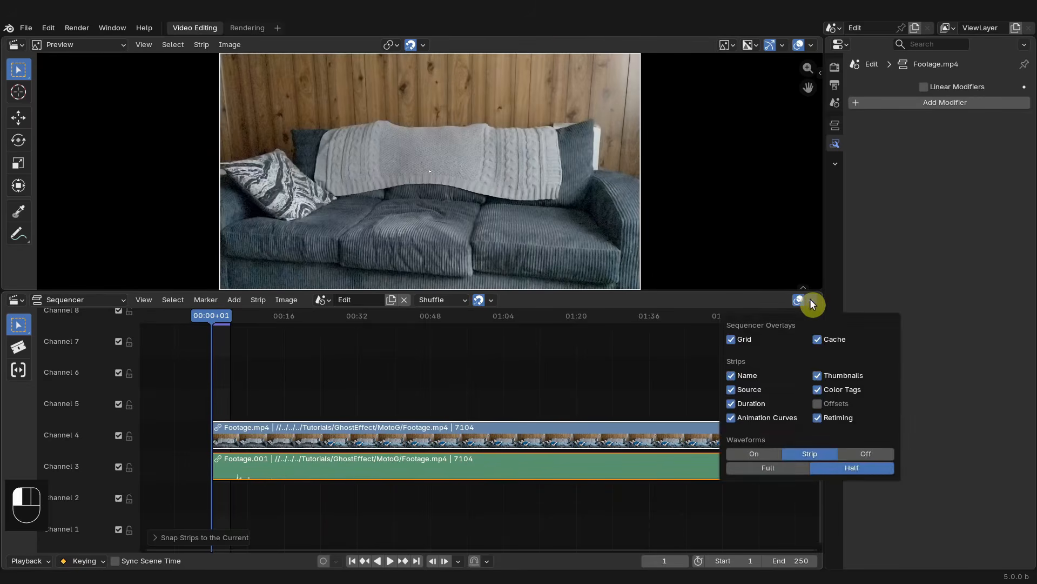
{"action": "left_click", "coordinate": [818, 375]}
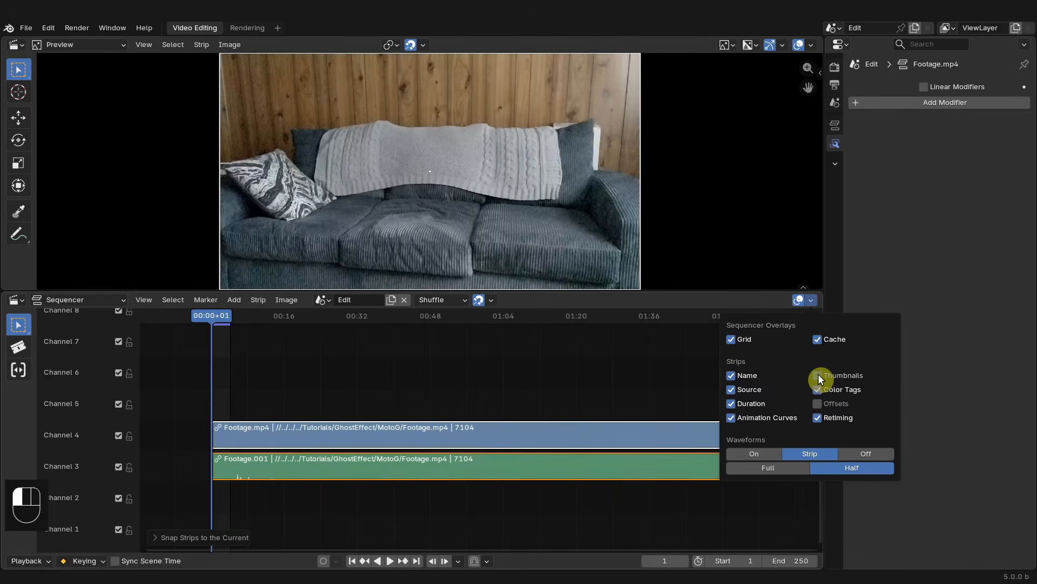
{"action": "left_click", "coordinate": [517, 393]}
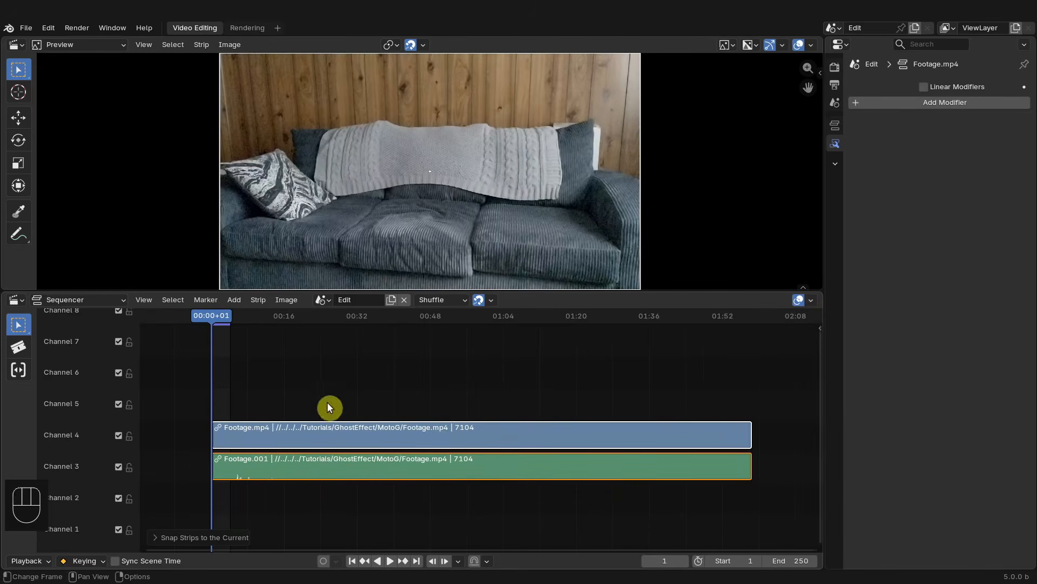
- Set the scene frame range to the strips
{"action": "left_click", "coordinate": [143, 301]}
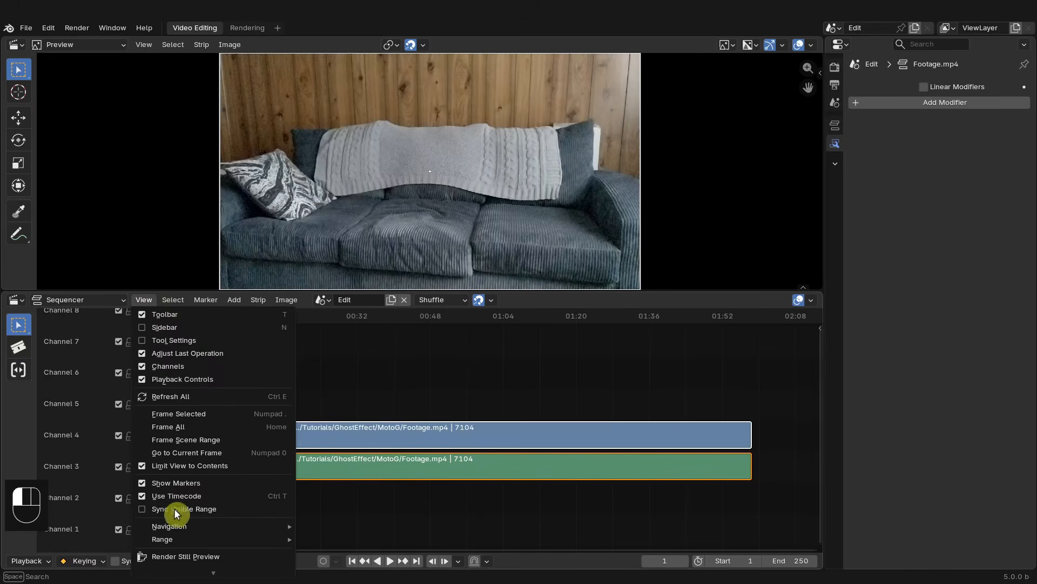
{"action": "mouse_move", "coordinate": [246, 539]}
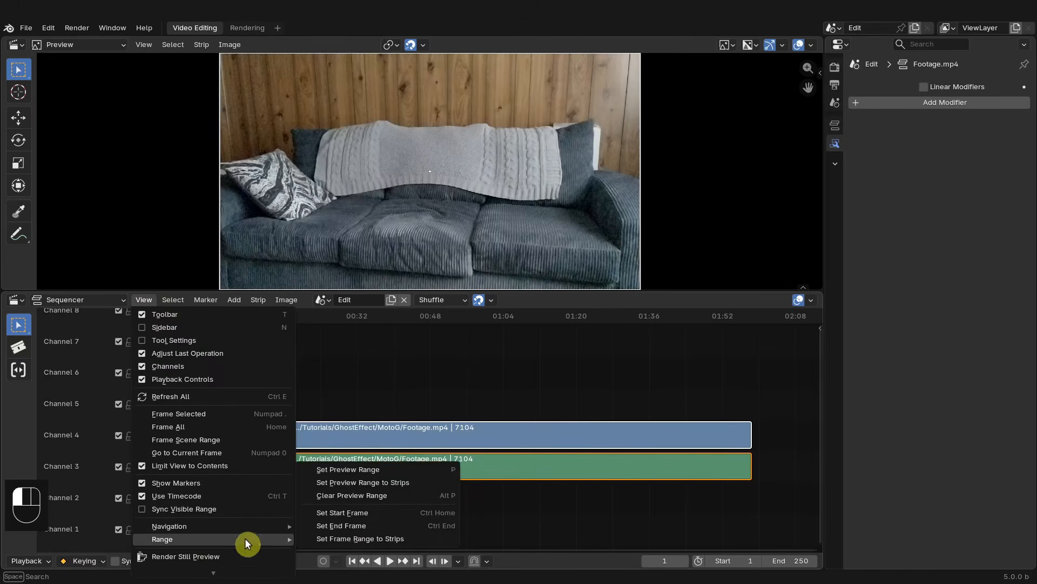
{"action": "left_click", "coordinate": [382, 542]}
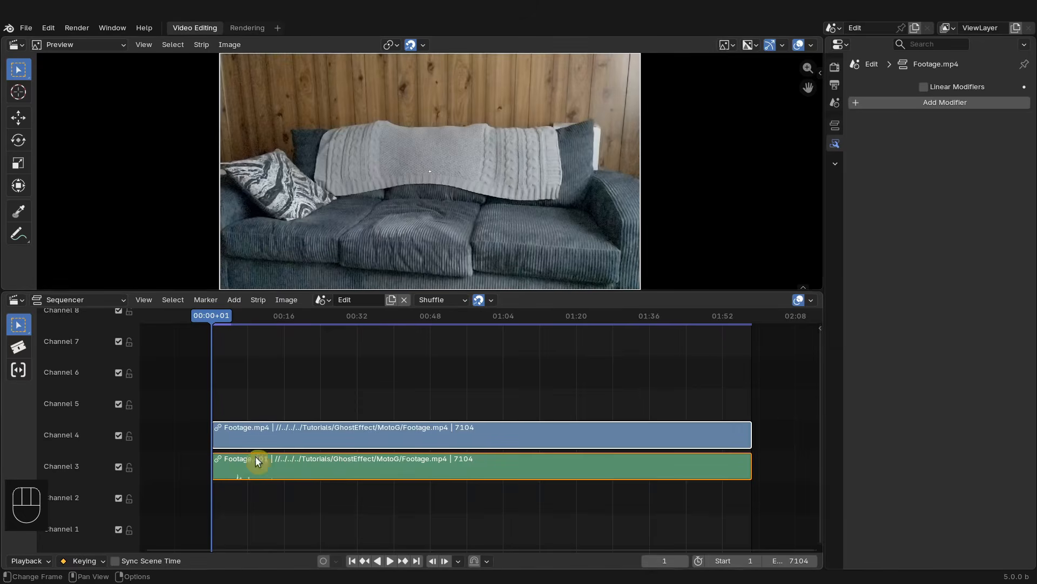
- Set playback sync to Frame Dropping and play the footage to test it
{"action": "key", "text": "space"}
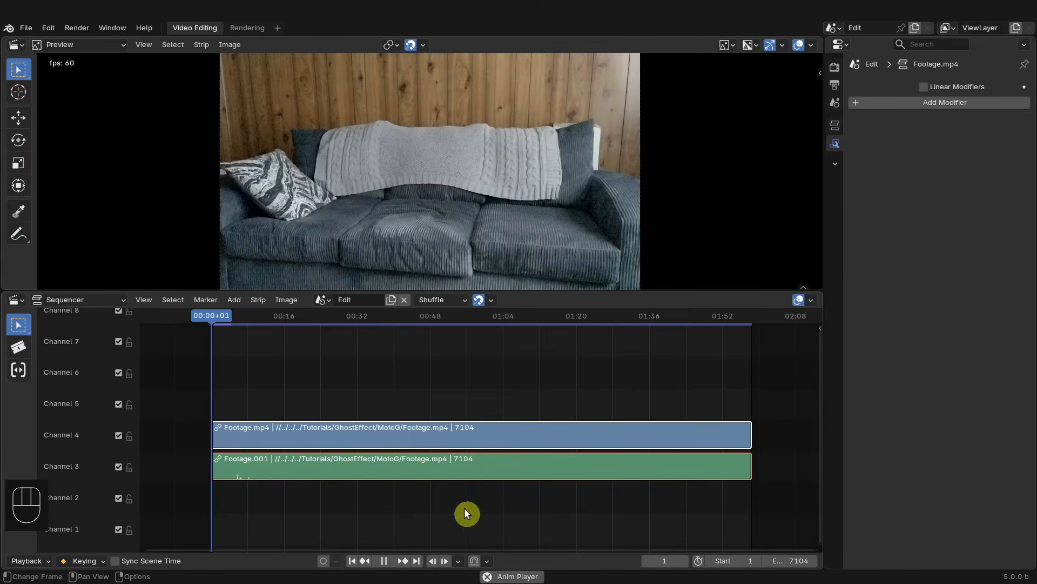
{"action": "key", "text": "space"}
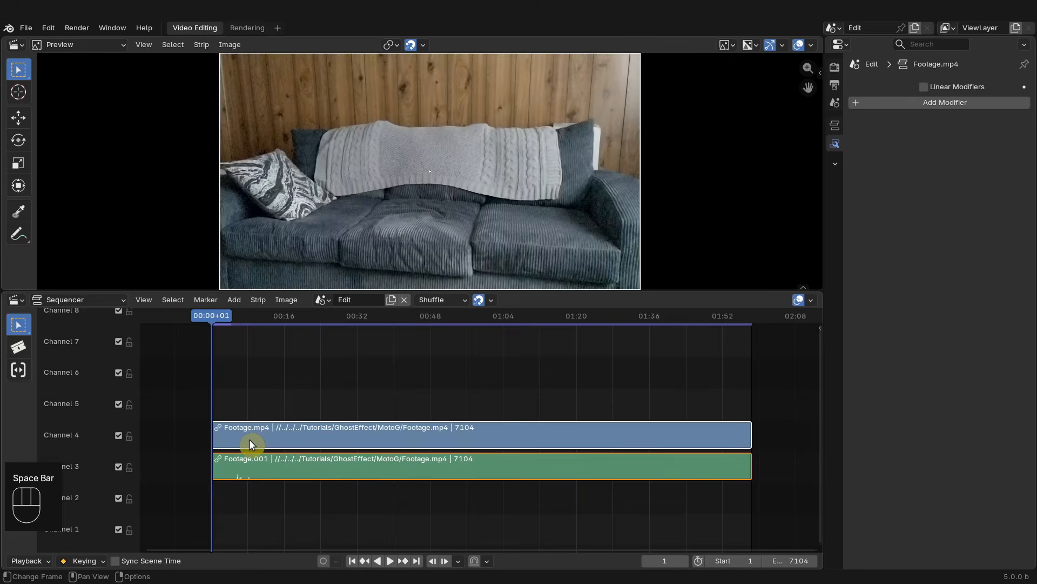
{"action": "left_click", "coordinate": [27, 561]}
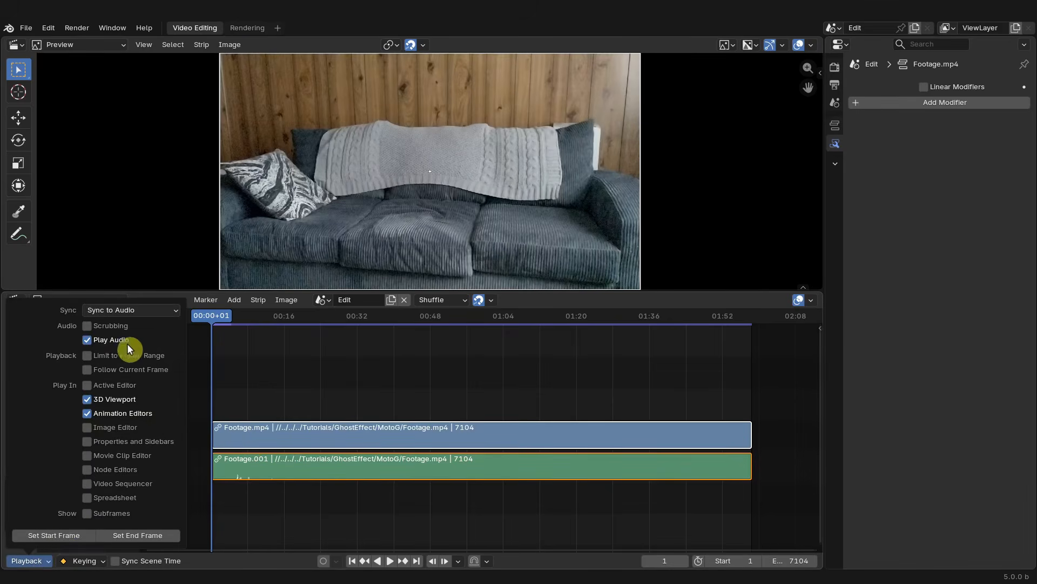
{"action": "left_click", "coordinate": [153, 311]}
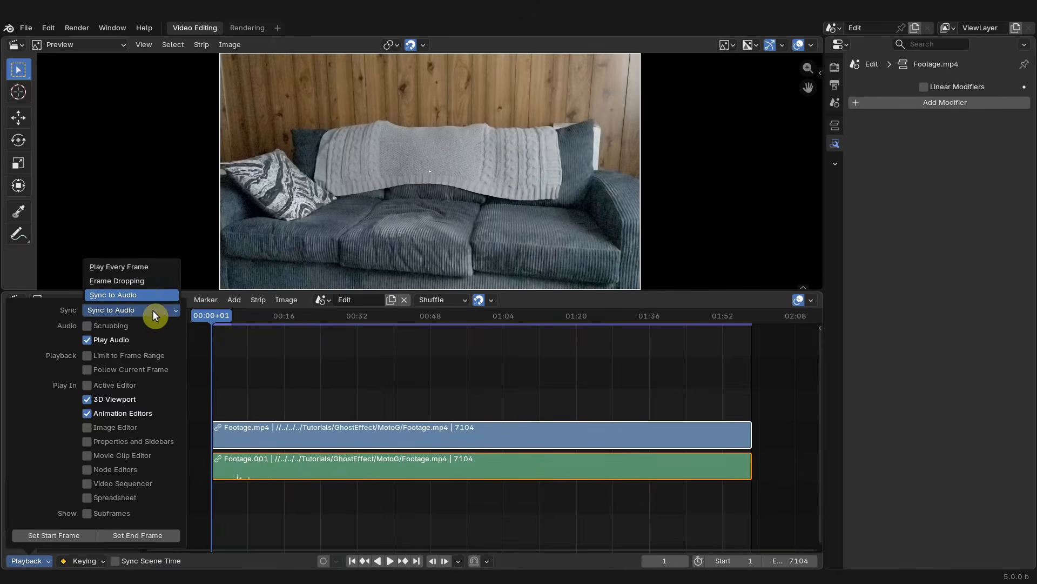
{"action": "left_click", "coordinate": [141, 279]}
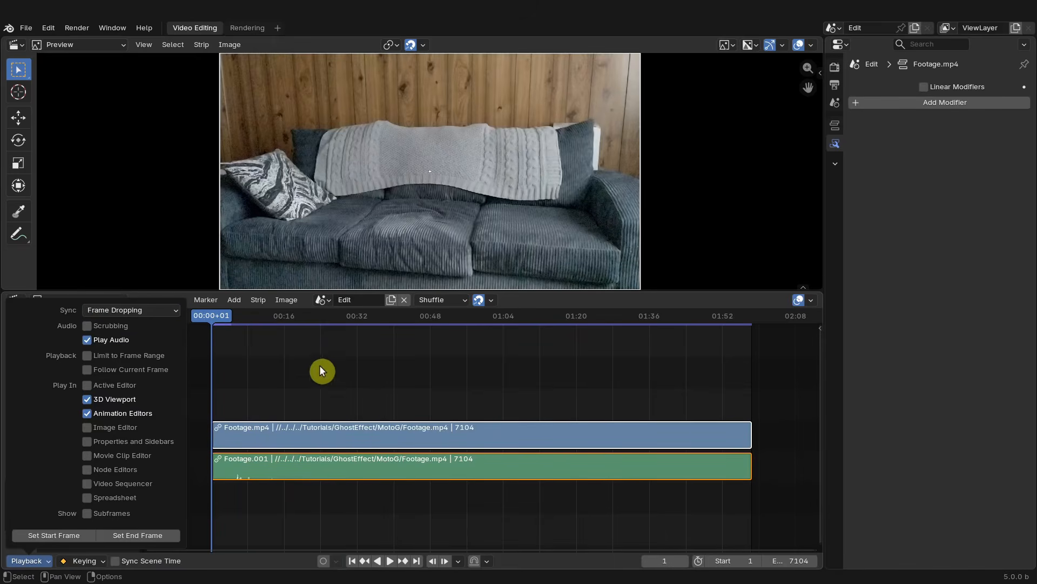
{"action": "left_click", "coordinate": [269, 370]}
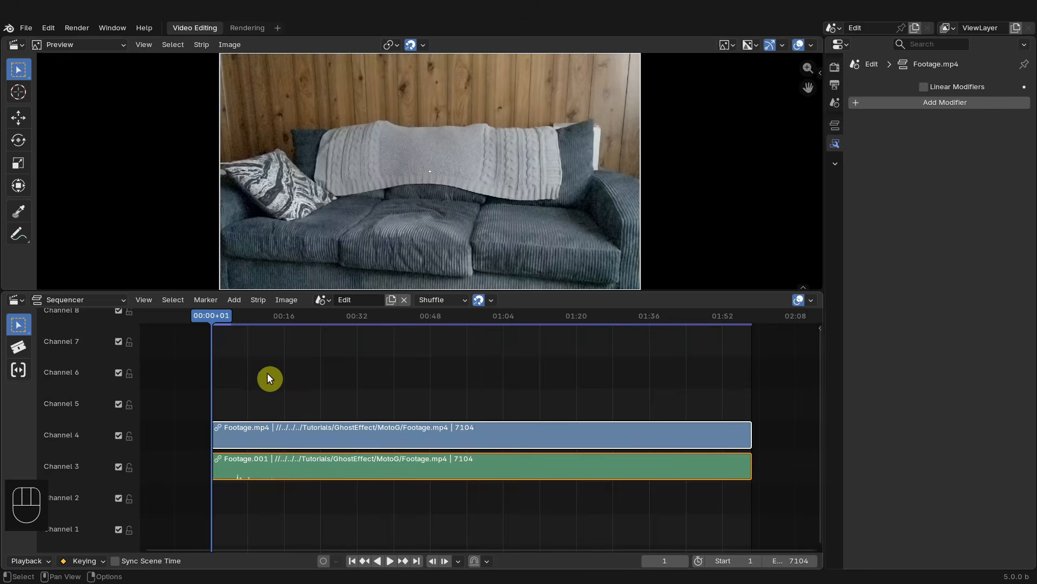
{"action": "key", "text": "space"}
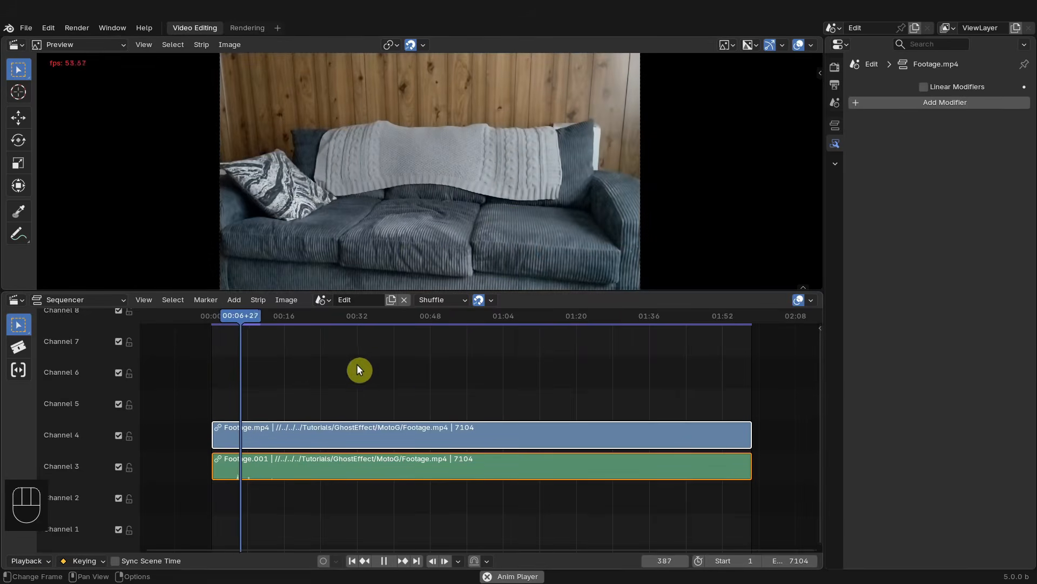
{"action": "key", "text": "space"}
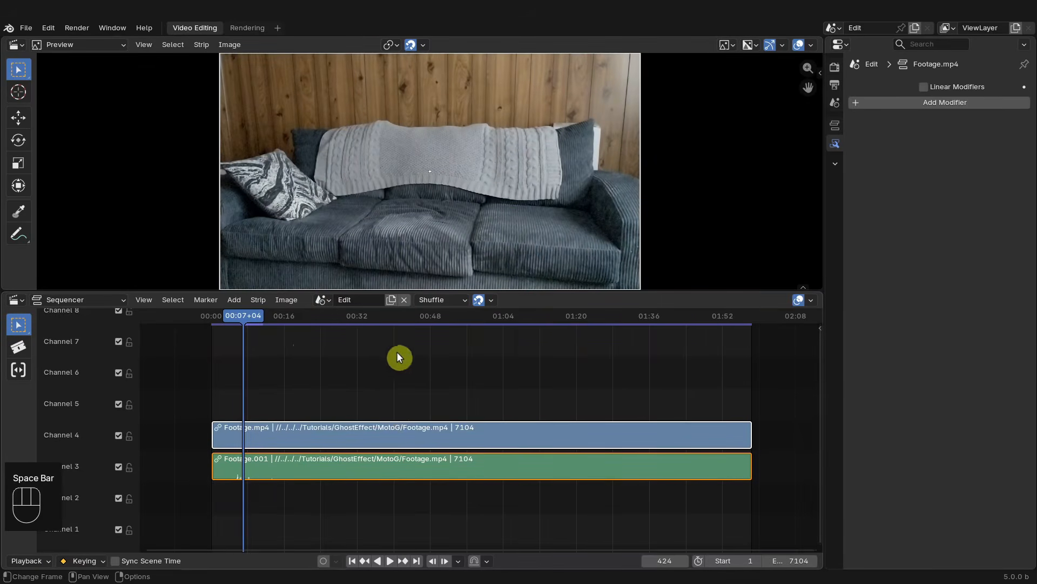
- Split both footage strips at frame 4298
{"action": "middle_click_drag", "start_coordinate": [510, 393], "coordinate": [451, 391]}
{"action": "left_click_drag", "start_coordinate": [186, 317], "coordinate": [466, 357]}
{"action": "left_click_drag", "start_coordinate": [480, 360], "coordinate": [480, 472]}
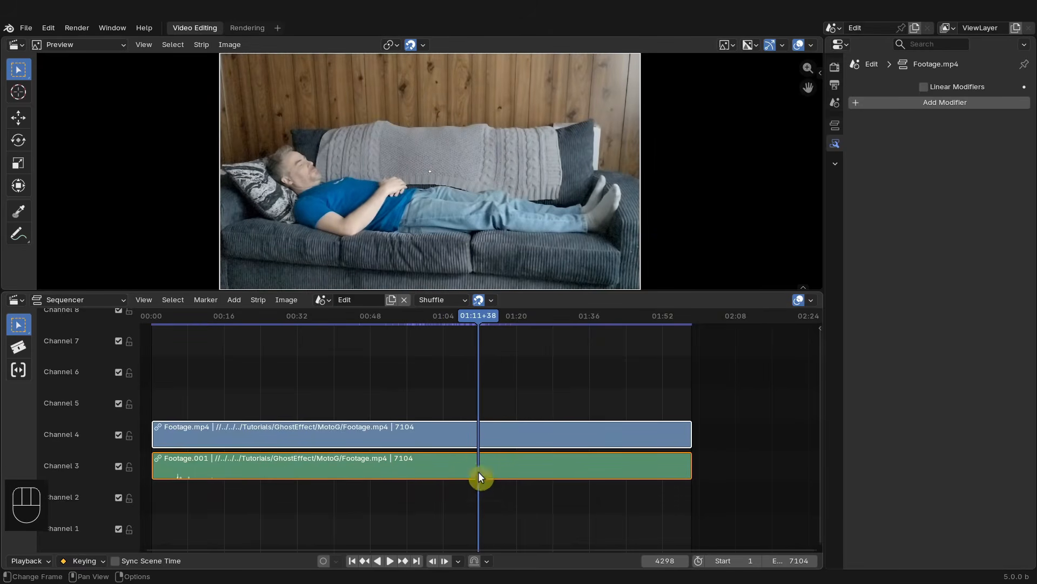
{"action": "key", "text": "k"}
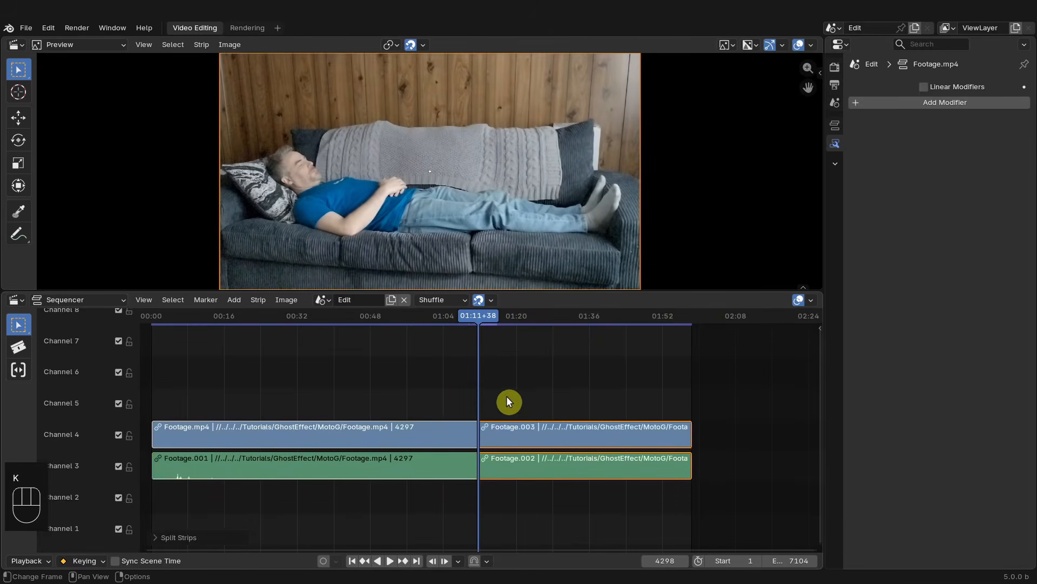
- Delete the video strip before the cut
{"action": "left_click", "coordinate": [398, 429]}
{"action": "key", "text": "x"}
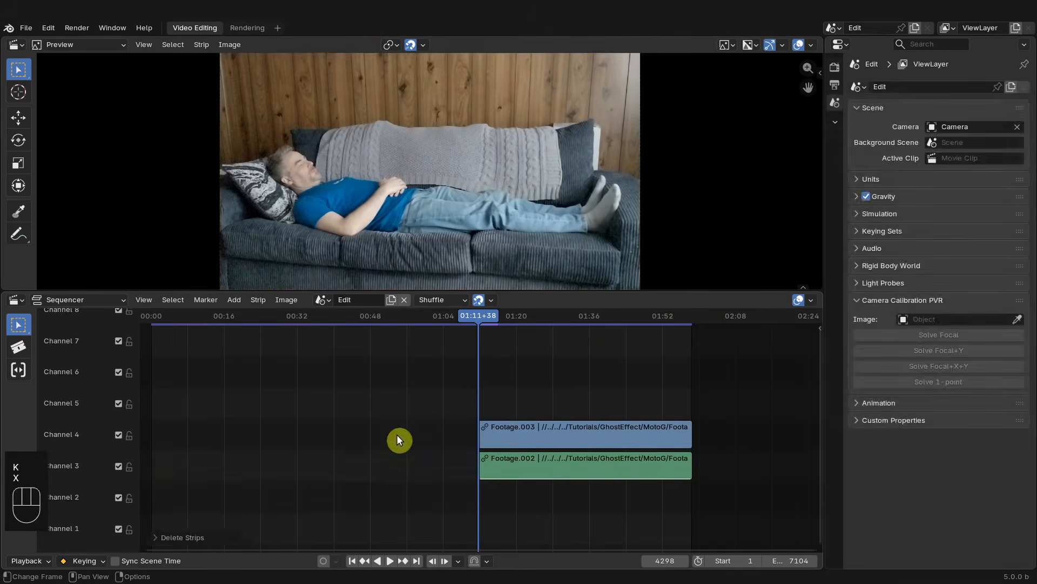
- Scrub through the remaining footage and select the upper video strip
{"action": "left_click_drag", "start_coordinate": [478, 313], "coordinate": [491, 320]}
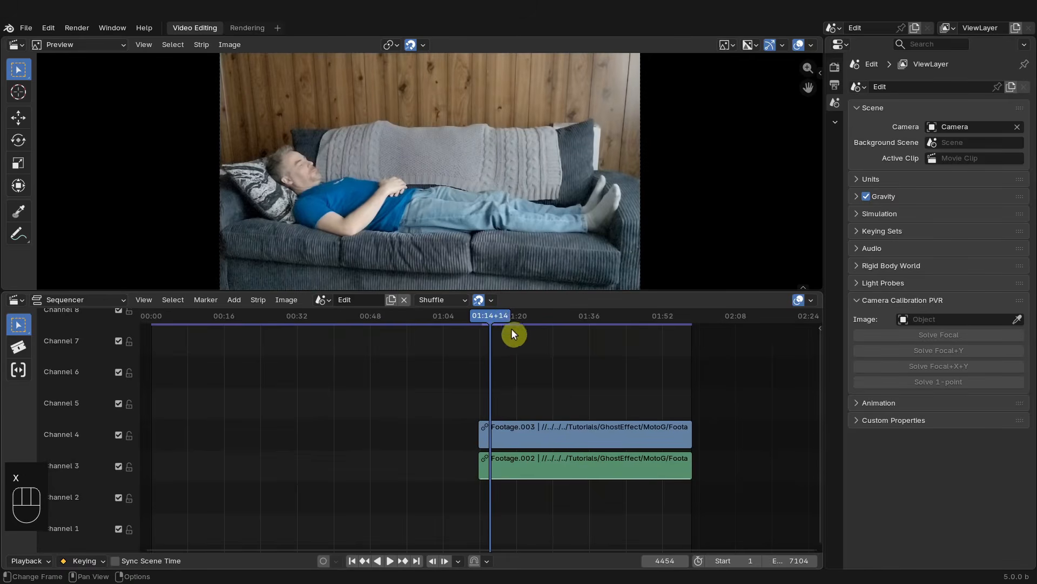
{"action": "scroll", "coordinate": [529, 328], "scroll_direction": "up", "scroll_amount": 3}
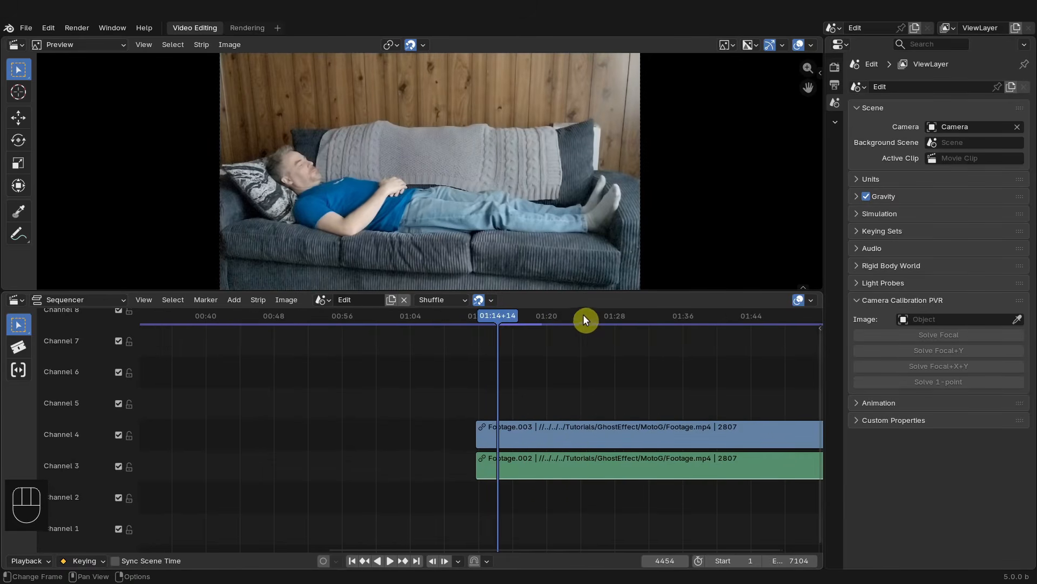
{"action": "left_click", "coordinate": [584, 315]}
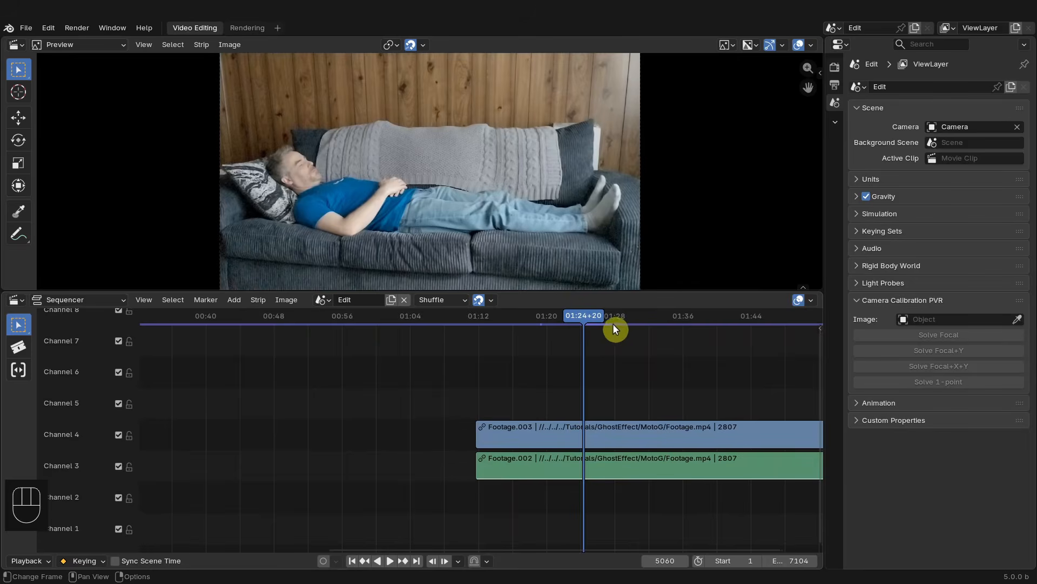
{"action": "left_click", "coordinate": [507, 318]}
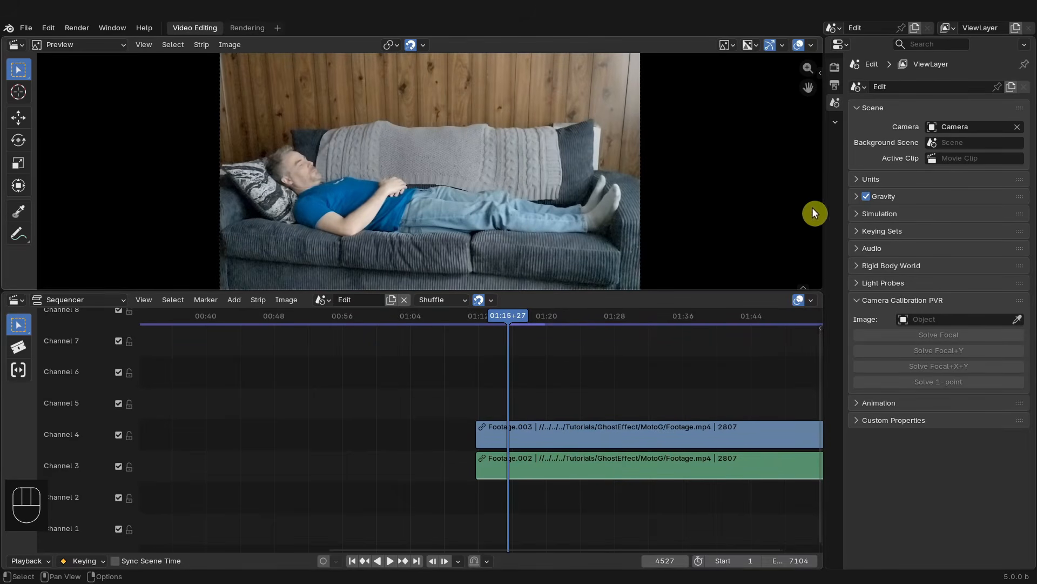
{"action": "left_click", "coordinate": [587, 432]}
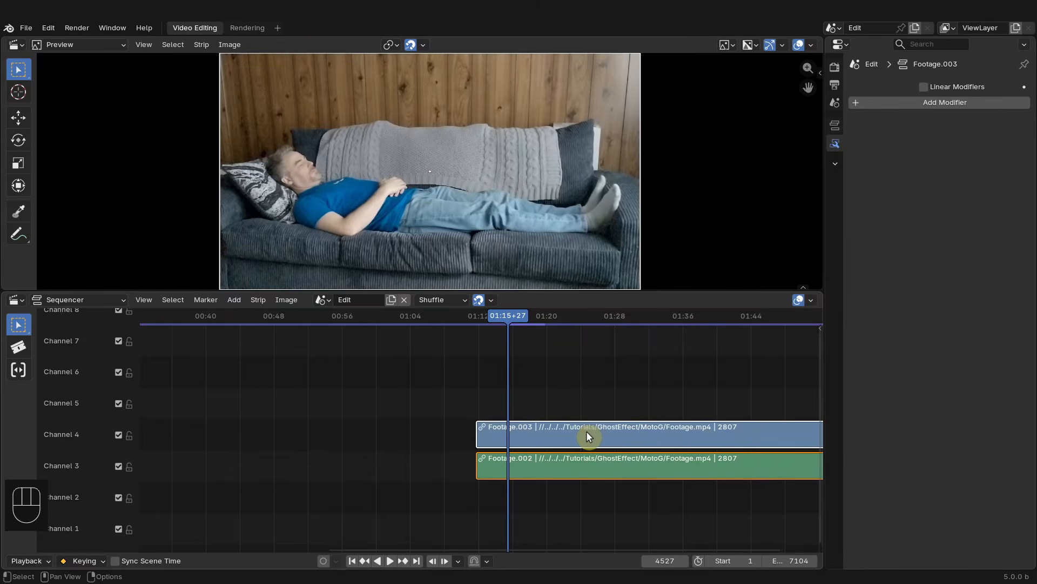
- Check the sequencer sidebar's cache settings, then hide the sidebar
{"action": "key", "text": "n"}
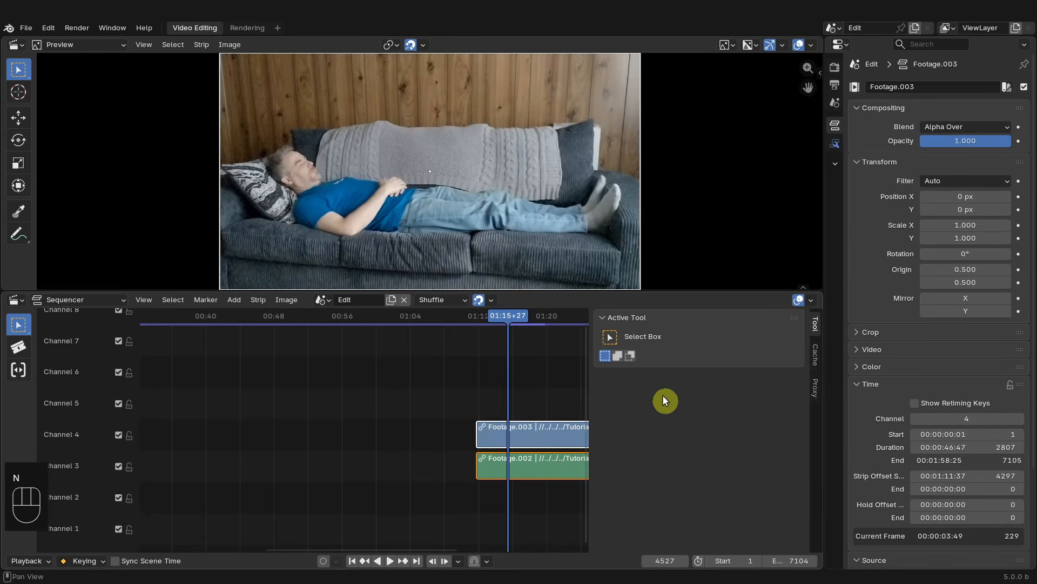
{"action": "left_click", "coordinate": [817, 356]}
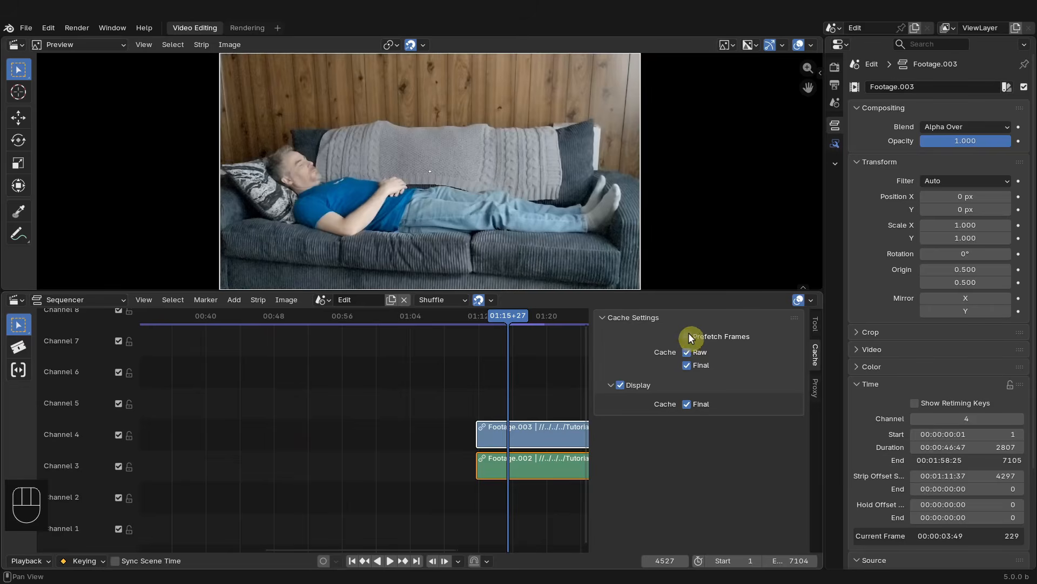
{"action": "key", "text": "n"}
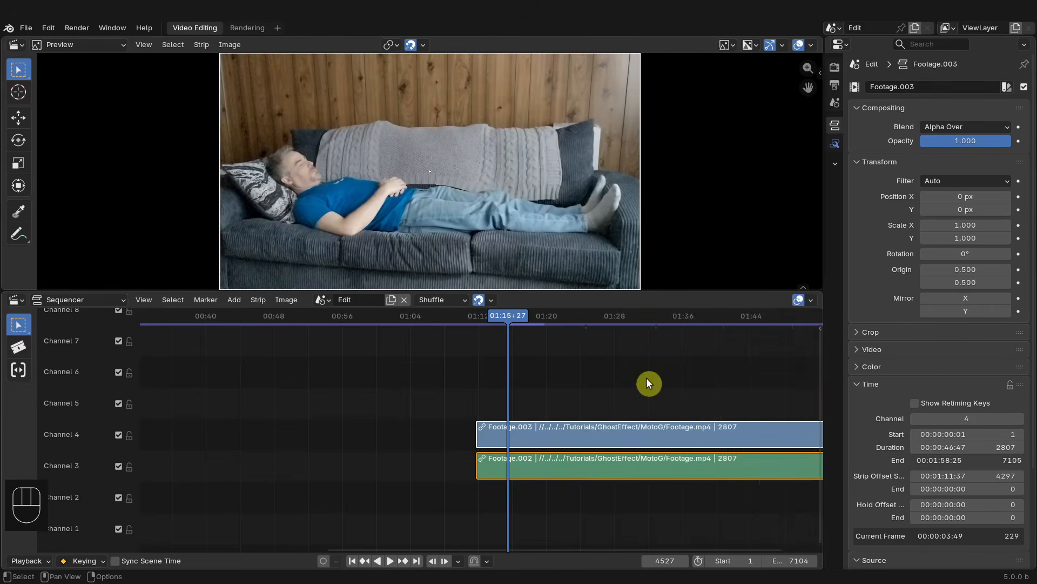
{"action": "key", "text": "n"}
{"action": "key", "text": "n"}
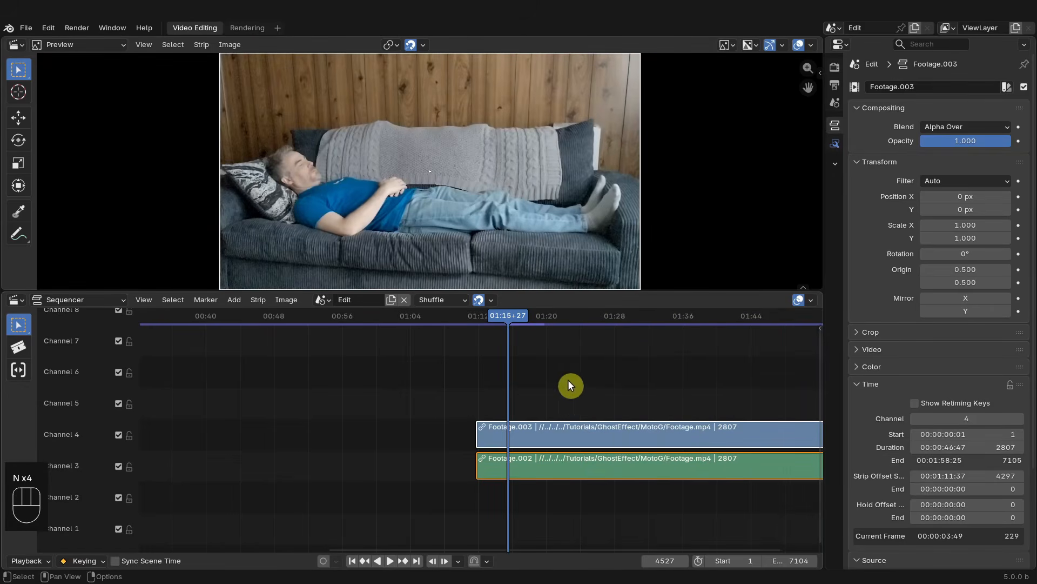
- Split the remaining strips at frame 5110
{"action": "scroll", "coordinate": [685, 405], "scroll_direction": "down", "scroll_amount": 4}
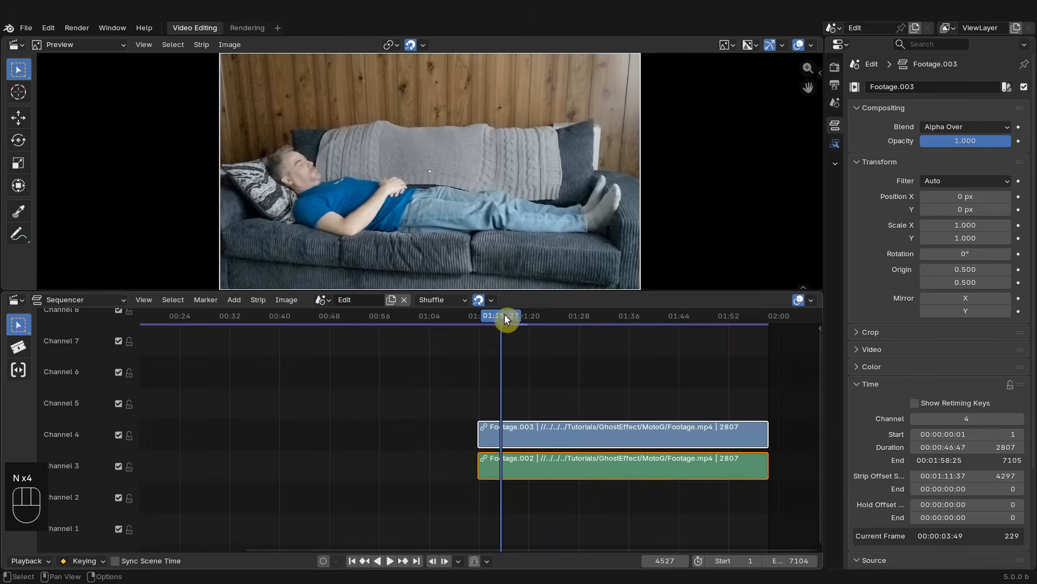
{"action": "left_click", "coordinate": [562, 316]}
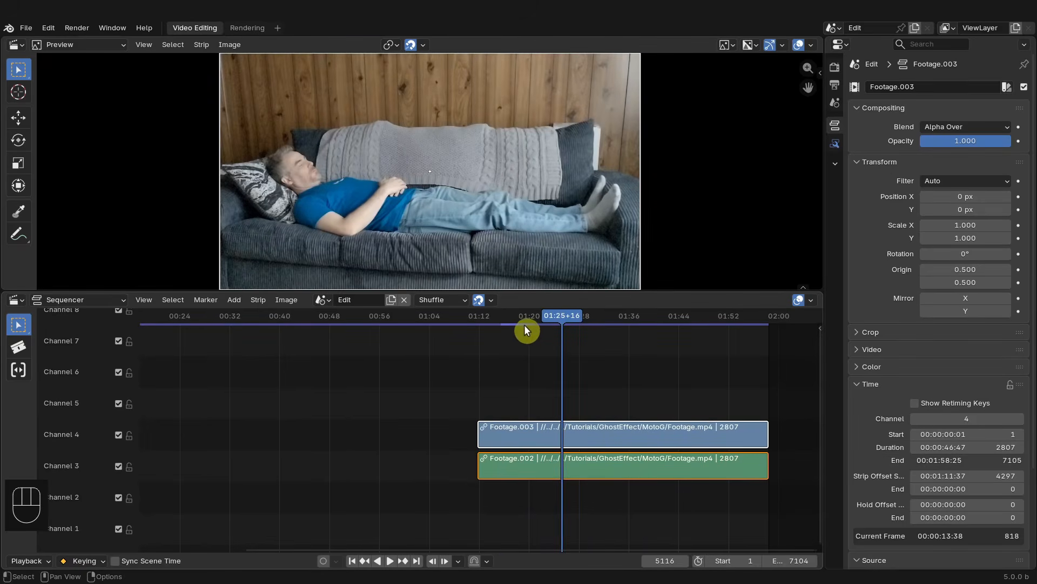
{"action": "left_click", "coordinate": [627, 318]}
{"action": "left_click", "coordinate": [540, 320]}
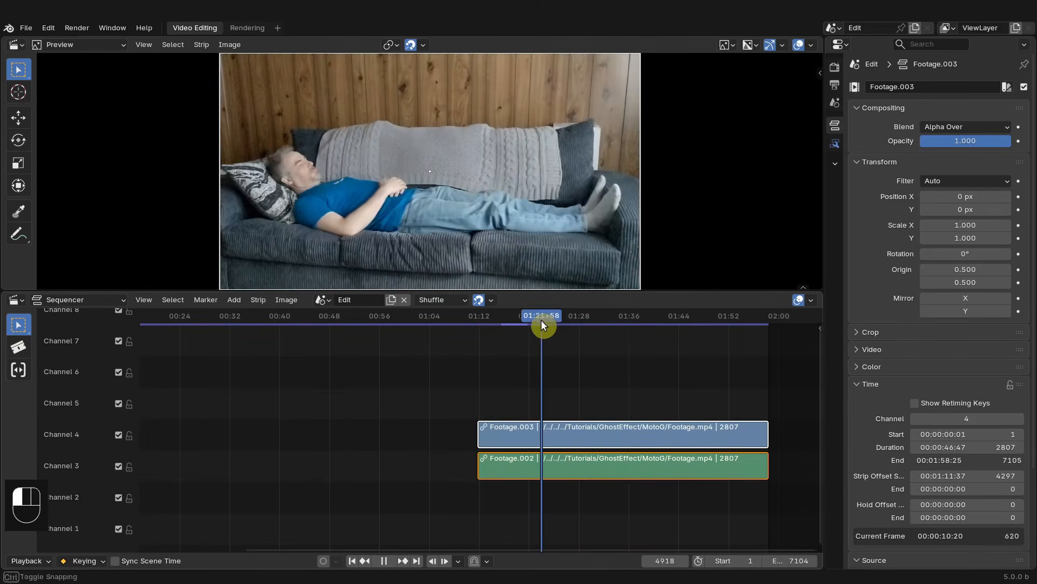
{"action": "left_click_drag", "start_coordinate": [541, 323], "coordinate": [562, 327]}
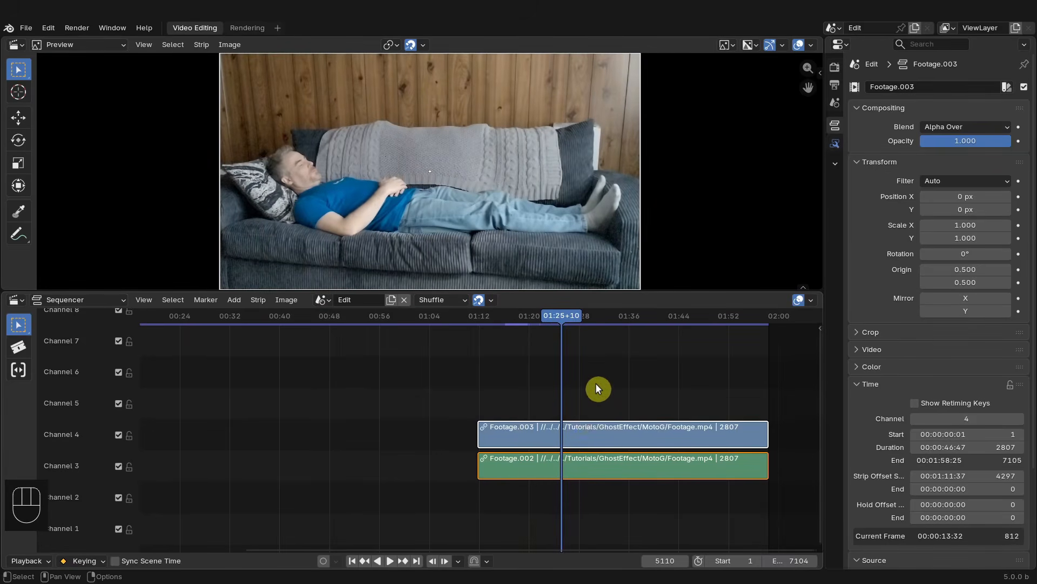
{"action": "key", "text": "k"}
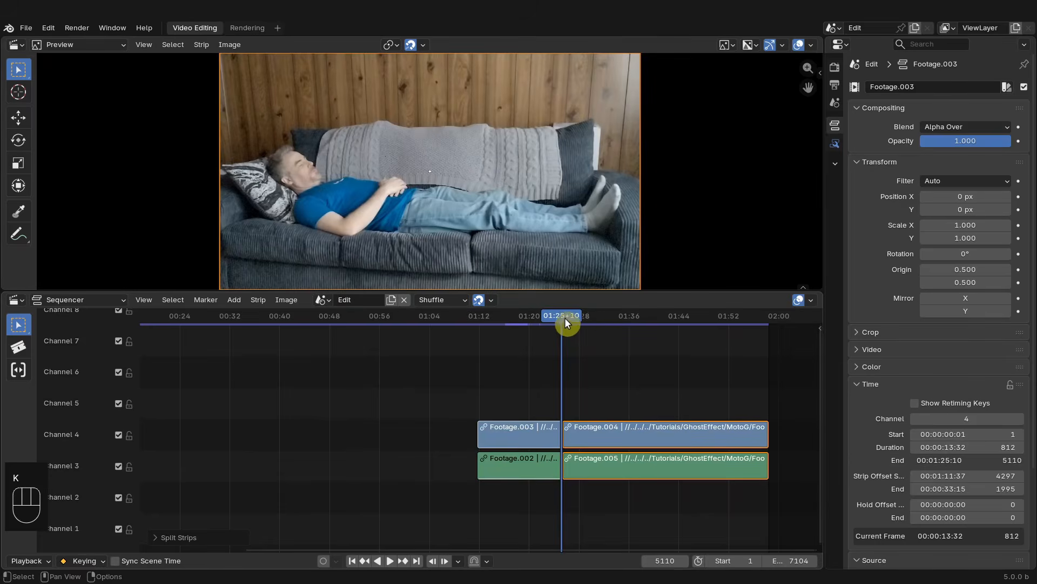
- Trim the start of the remaining strips to the playhead at frame 5585
{"action": "left_click_drag", "start_coordinate": [566, 317], "coordinate": [610, 325]}
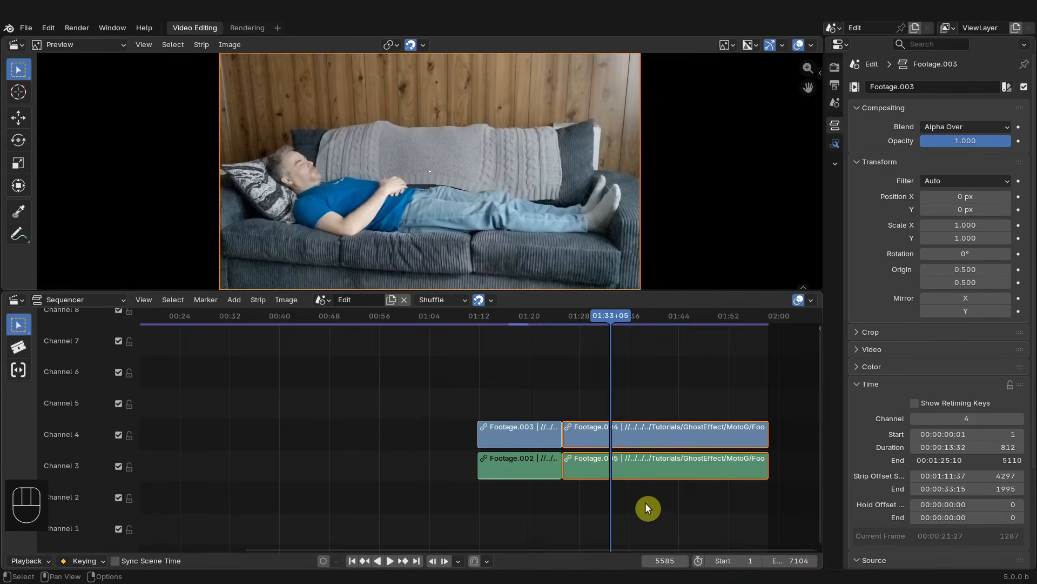
{"action": "left_click", "coordinate": [570, 466]}
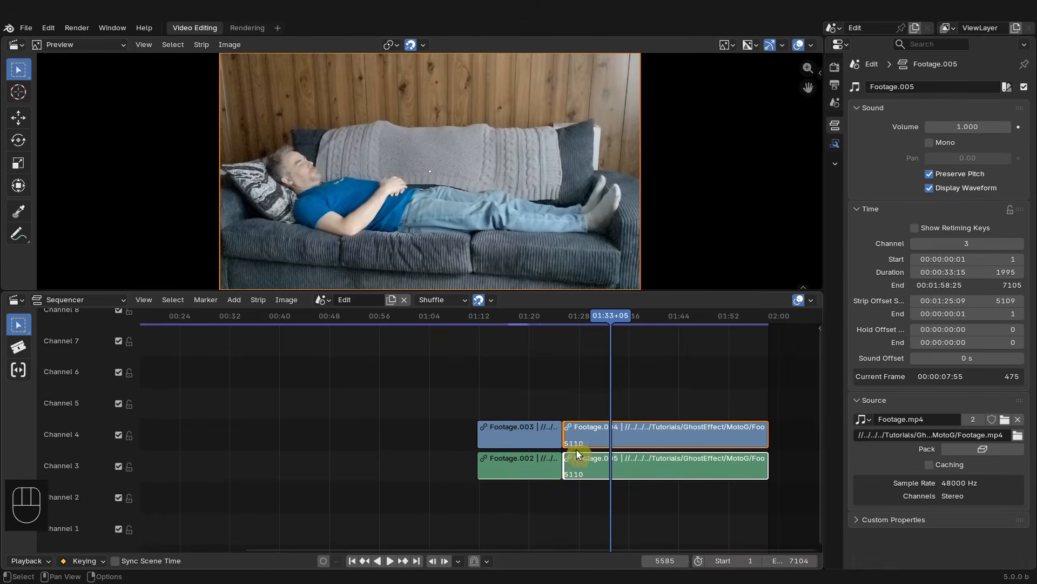
{"action": "key", "text": "shift+s"}
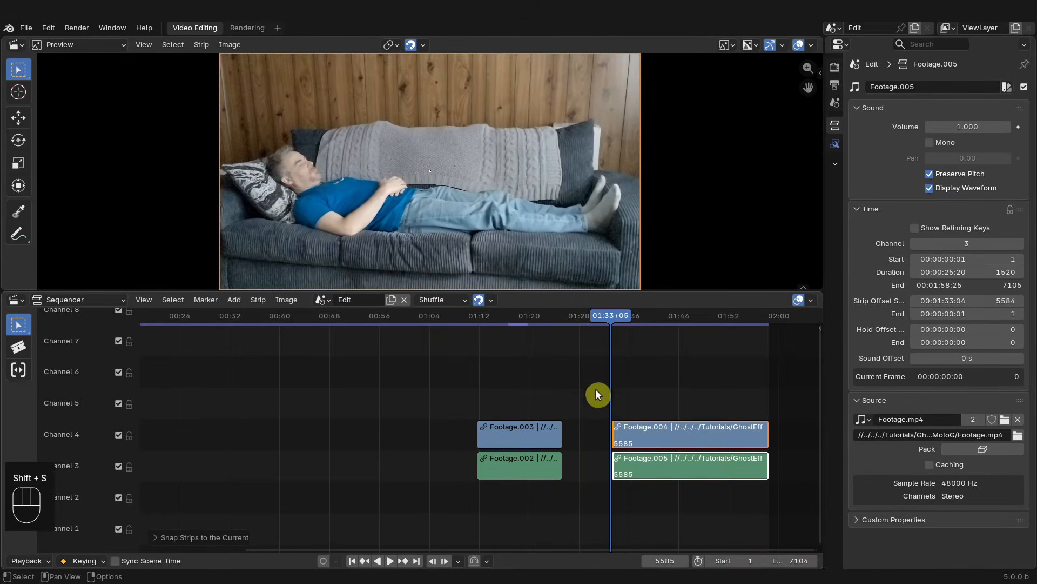
- Split the strips at frame 6773 and delete the part after the cut
{"action": "middle_click_drag", "start_coordinate": [626, 488], "coordinate": [477, 492]}
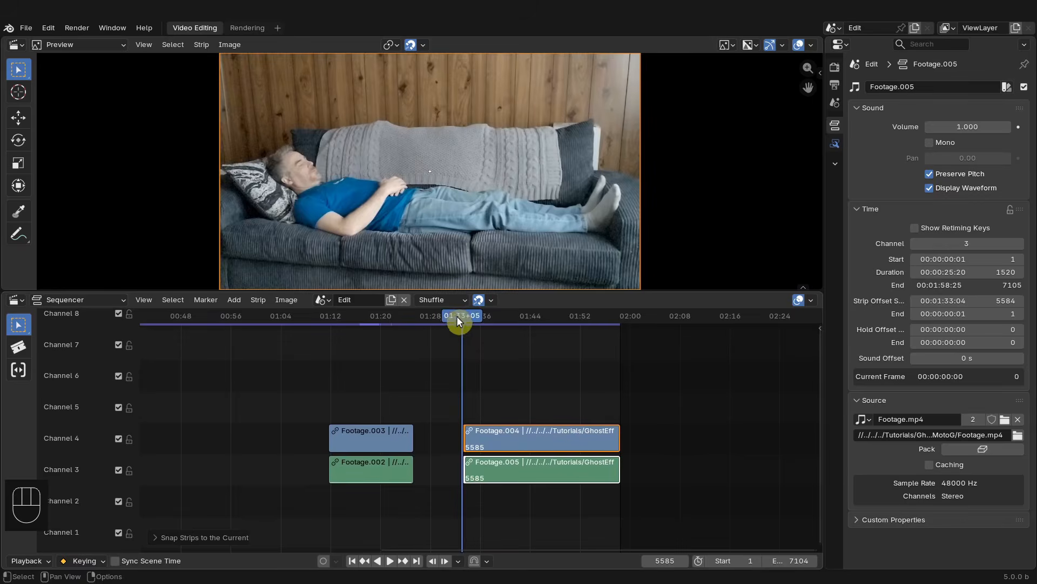
{"action": "left_click_drag", "start_coordinate": [457, 317], "coordinate": [586, 338]}
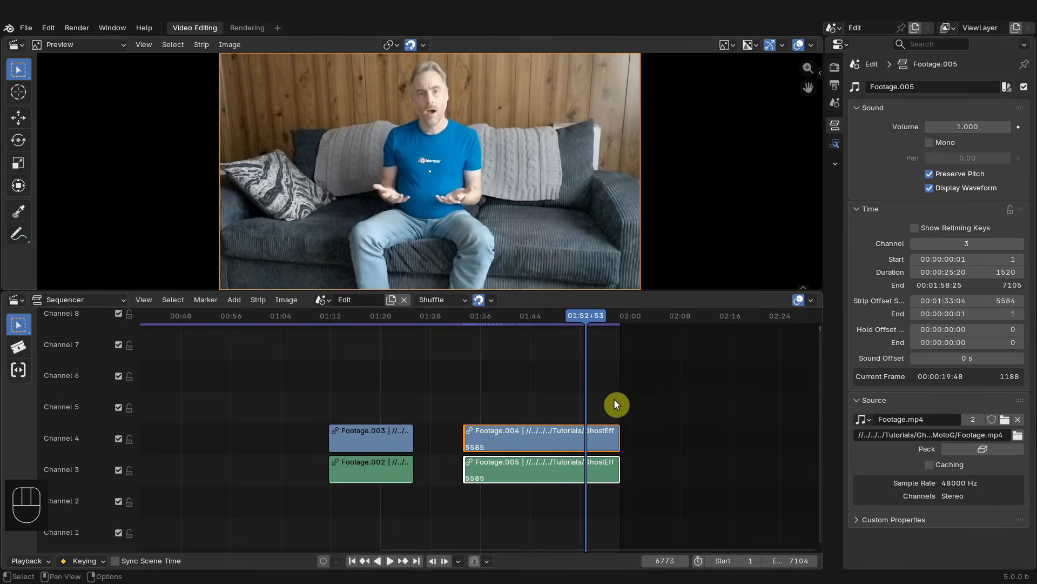
{"action": "key", "text": "k"}
{"action": "key", "text": "x"}
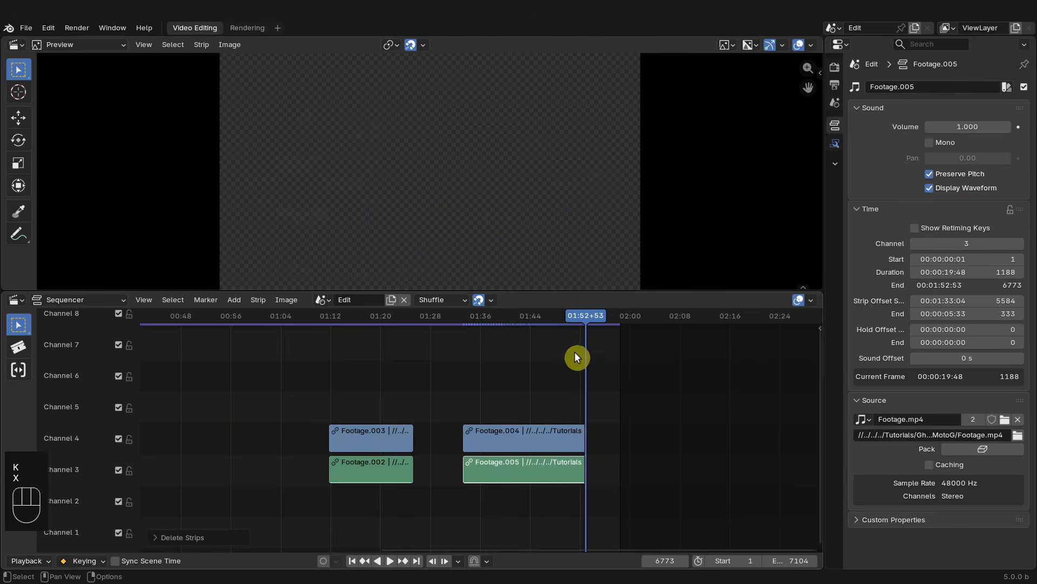
- Create a full copy of the sequencer scene and name it Main
{"action": "left_click", "coordinate": [585, 314]}
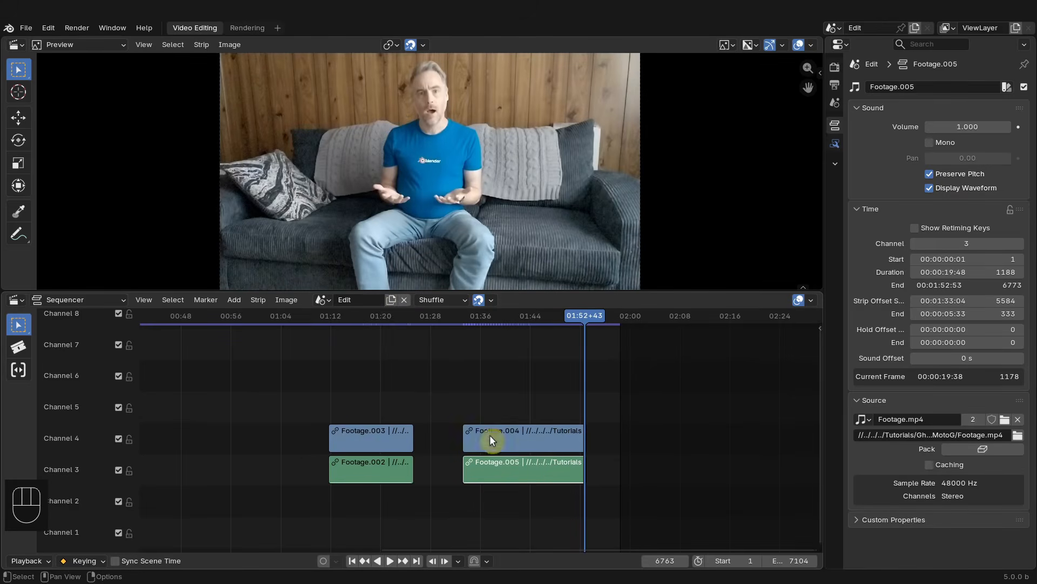
{"action": "left_click", "coordinate": [390, 300]}
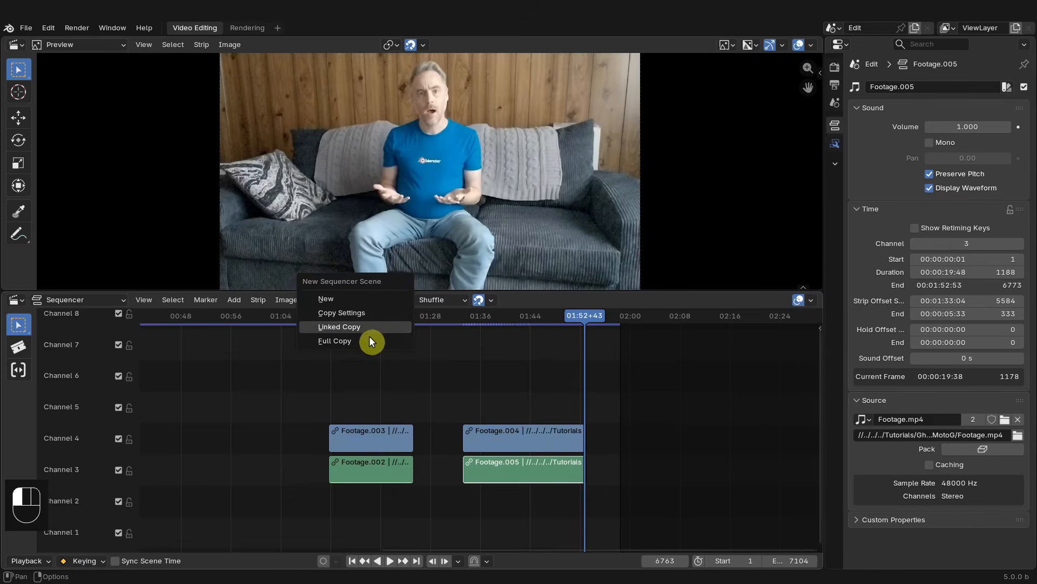
{"action": "left_click", "coordinate": [368, 339]}
{"action": "left_click", "coordinate": [369, 299]}
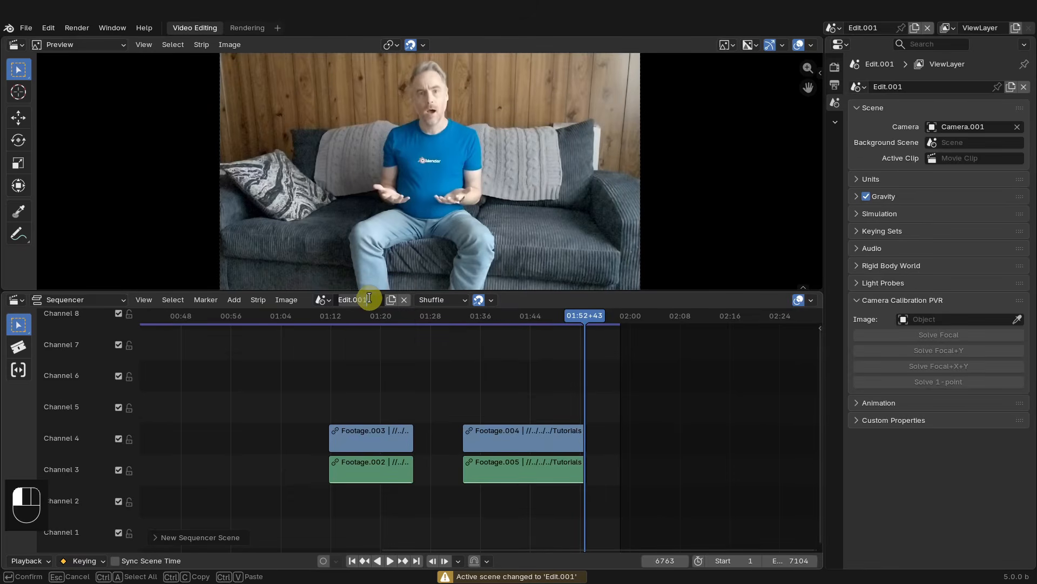
{"action": "type", "text": "Main"}
{"action": "key", "text": "Return"}
- Rename the original sequencer scene to FootageCut and switch the sequencer back to the Main scene
{"action": "left_click", "coordinate": [322, 299]}
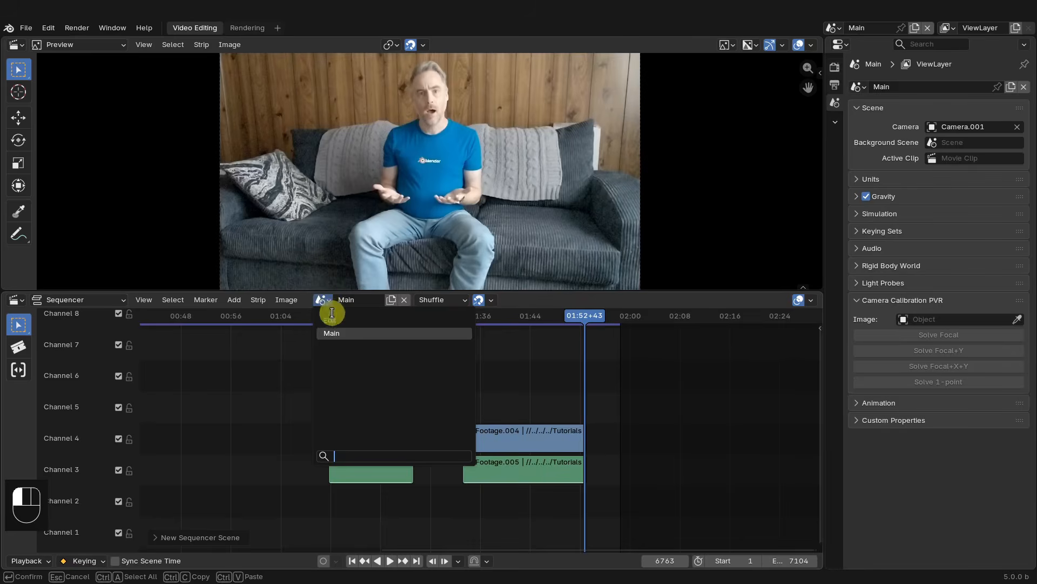
{"action": "left_click", "coordinate": [335, 320]}
{"action": "left_click", "coordinate": [353, 299]}
{"action": "type", "text": "FootageCut"}
{"action": "key", "text": "Return"}
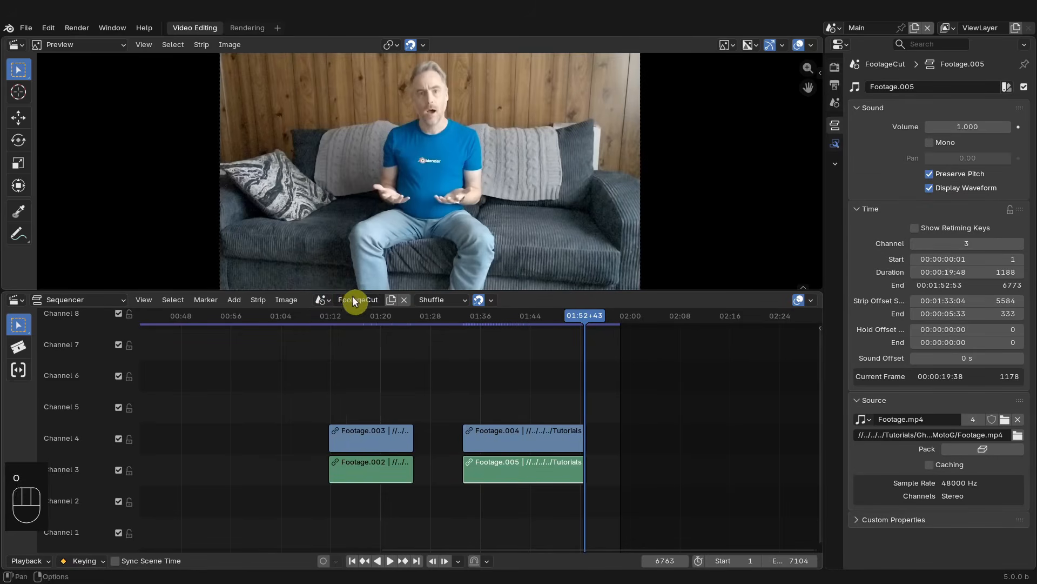
{"action": "left_click", "coordinate": [330, 299]}
{"action": "left_click", "coordinate": [337, 333]}
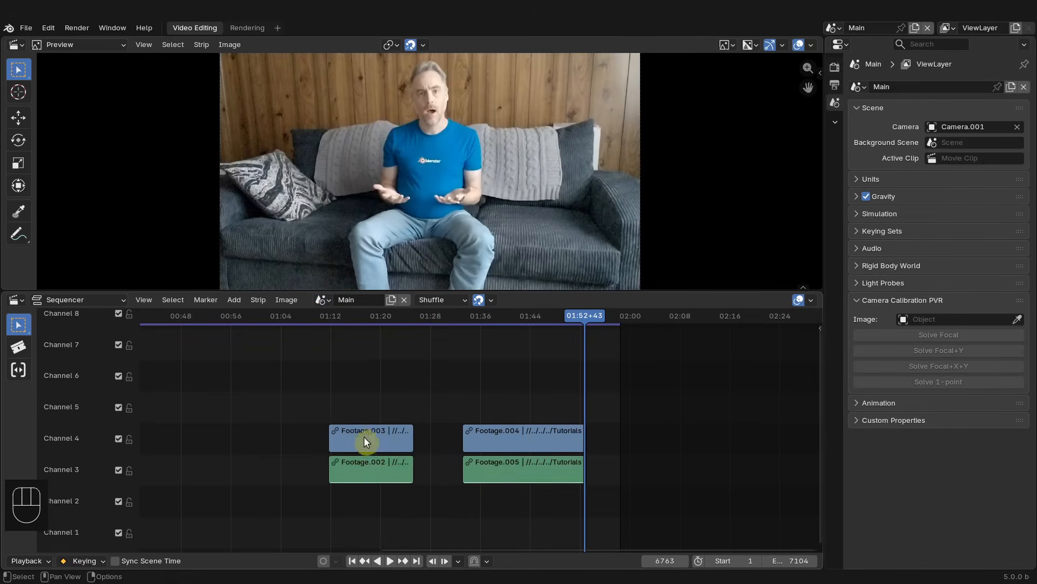
{"action": "left_click_drag", "start_coordinate": [318, 409], "coordinate": [394, 491]}
{"action": "key", "text": "g"}
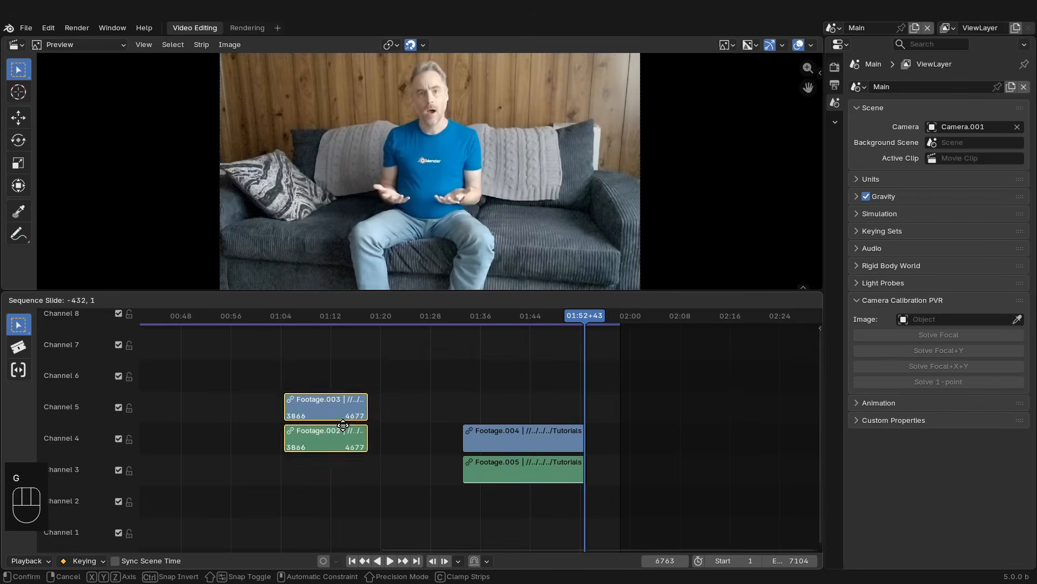
{"action": "right_click", "coordinate": [348, 426]}
- In Main, move the later pair of strips onto channels 5 and 6, aligned with the start of the earlier pair
{"action": "left_click_drag", "start_coordinate": [449, 398], "coordinate": [495, 486]}
{"action": "key", "text": "g"}
{"action": "left_click", "coordinate": [358, 419]}
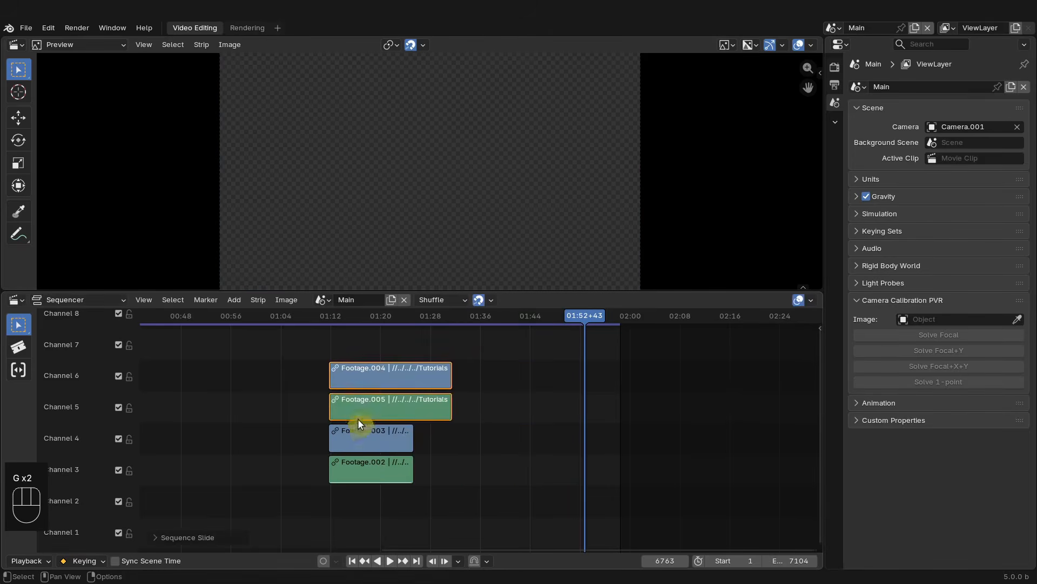
- Switch the sequencer to the FootageCut scene and lock all of its strips
{"action": "left_click", "coordinate": [342, 317]}
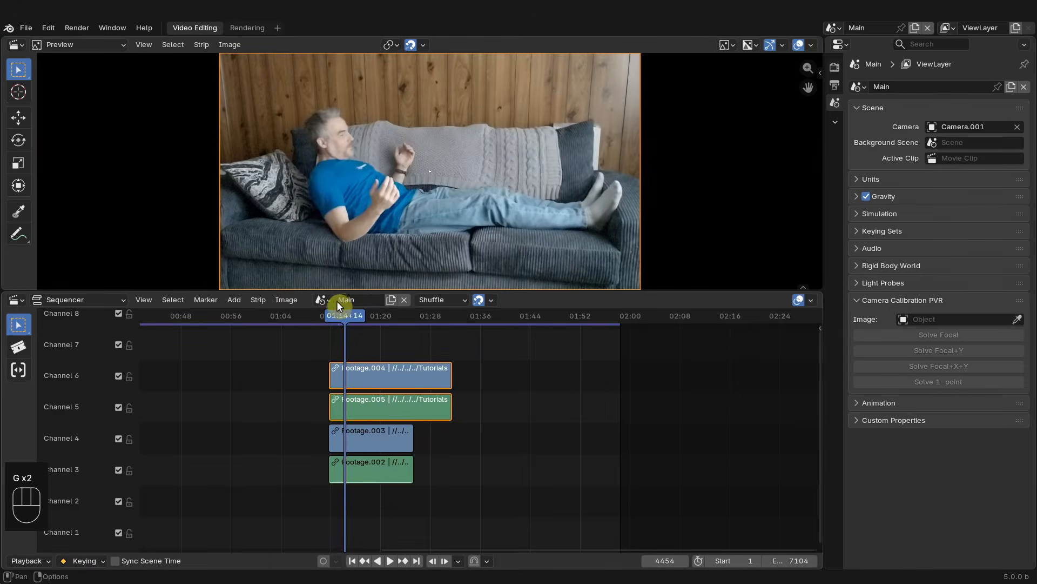
{"action": "left_click", "coordinate": [327, 299]}
{"action": "left_click", "coordinate": [332, 309]}
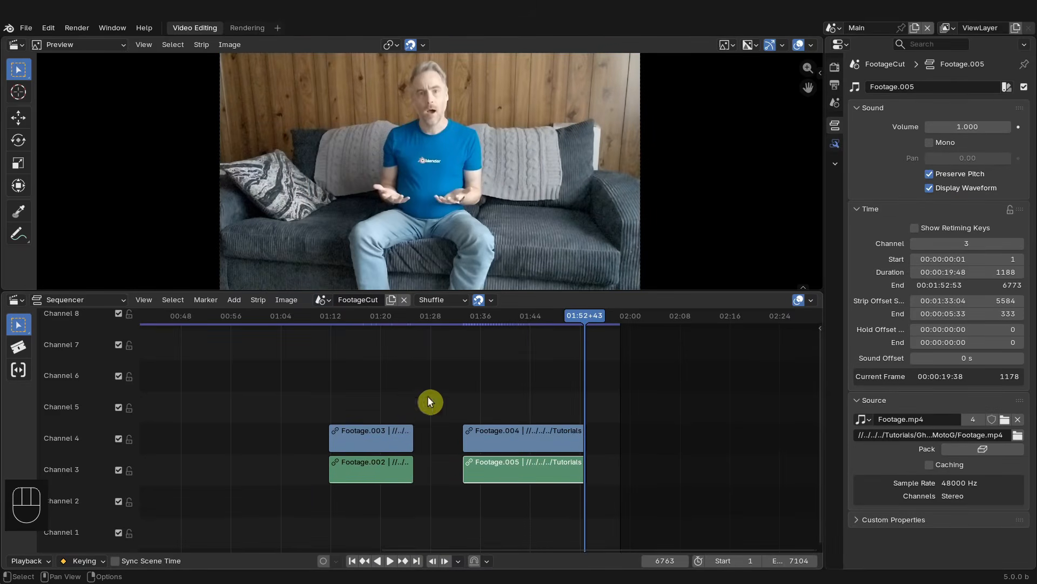
{"action": "left_click_drag", "start_coordinate": [467, 316], "coordinate": [461, 317]}
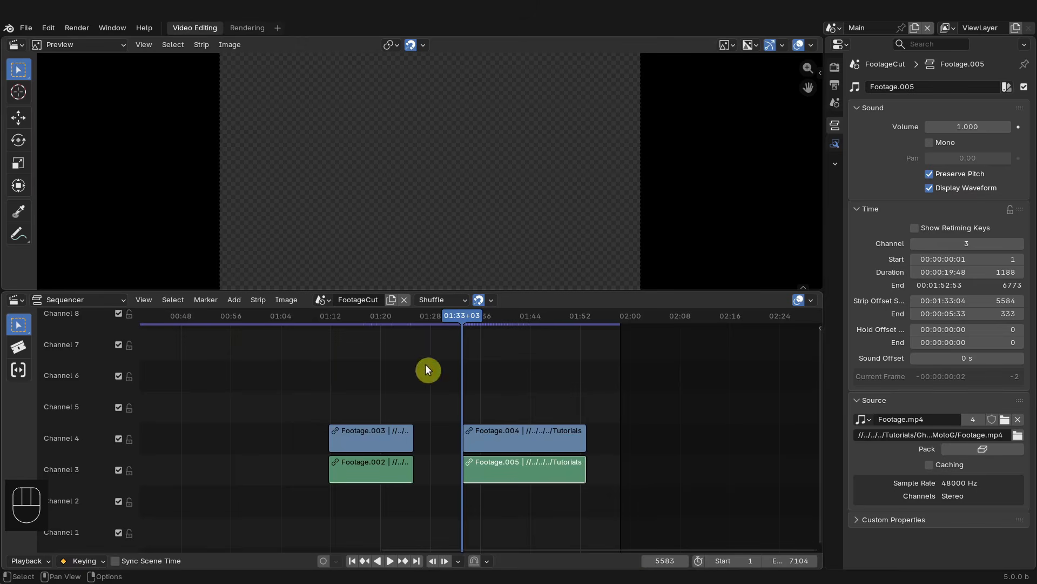
{"action": "left_click_drag", "start_coordinate": [330, 416], "coordinate": [601, 504]}
{"action": "key", "text": "h"}
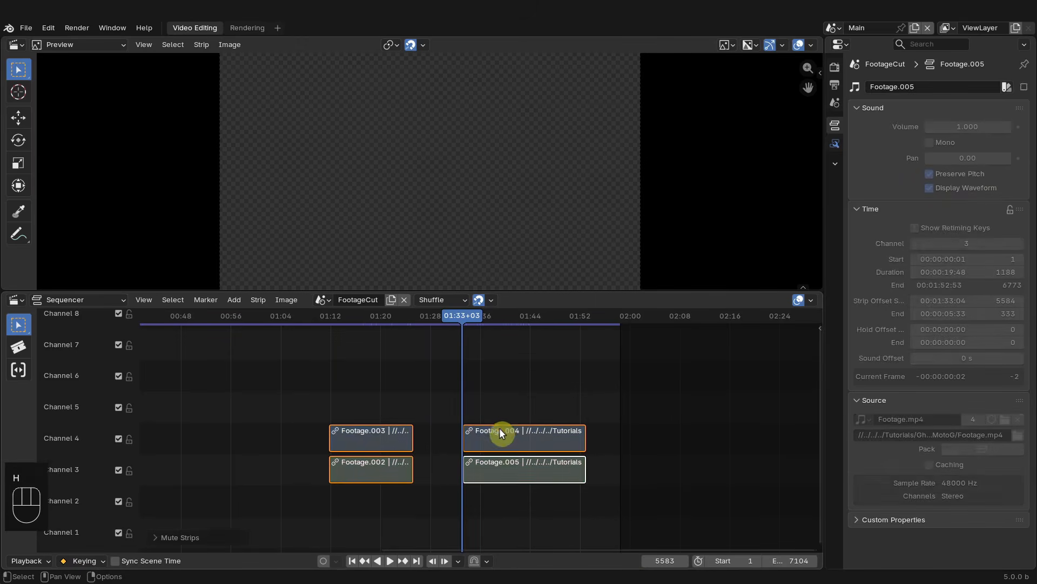
{"action": "key", "text": "alt+h"}
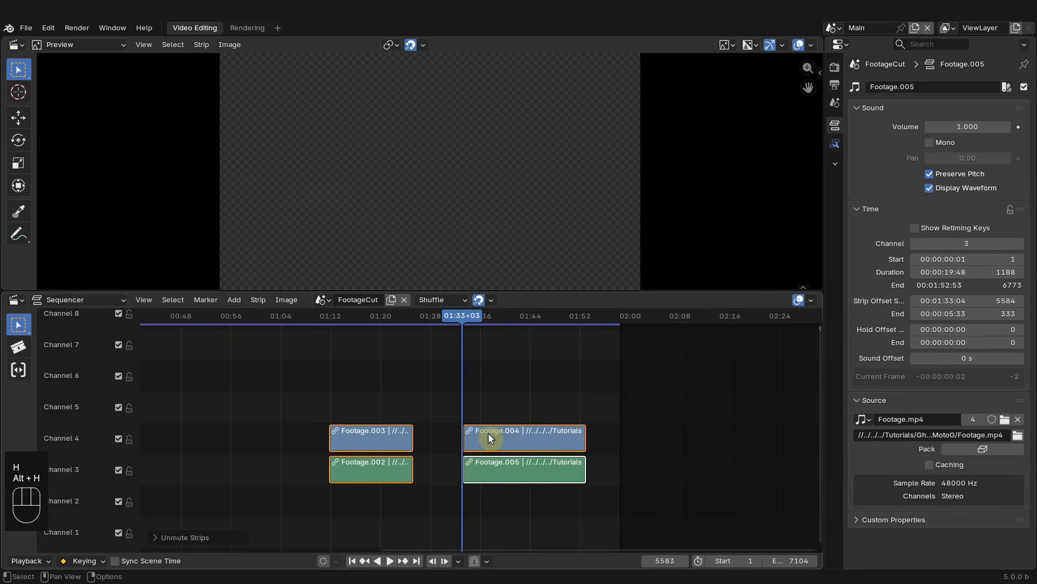
{"action": "key", "text": "ctrl+h"}
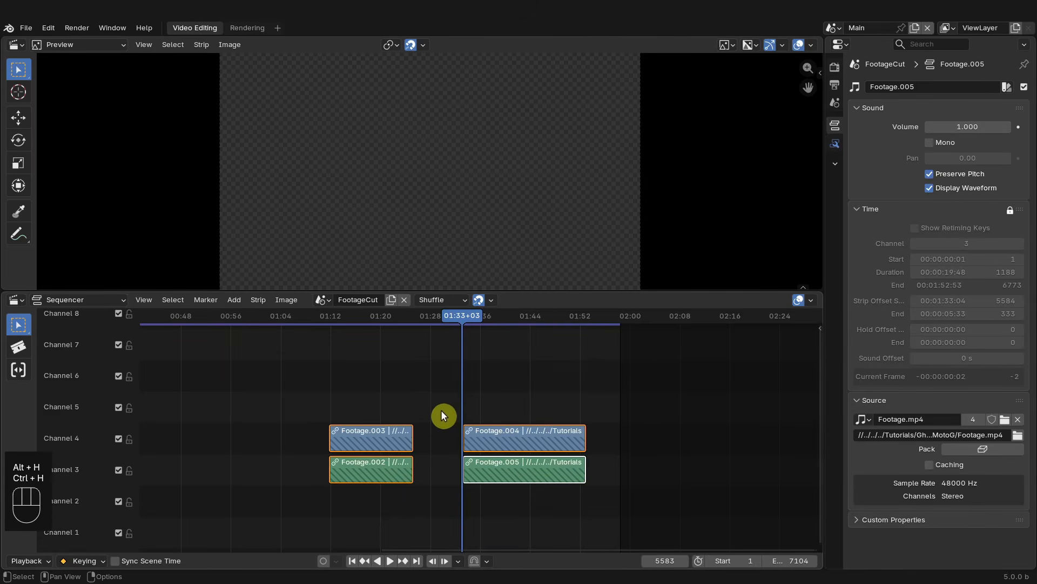
- Select the locked strips one by one to check them, then deselect
{"action": "left_click", "coordinate": [512, 444]}
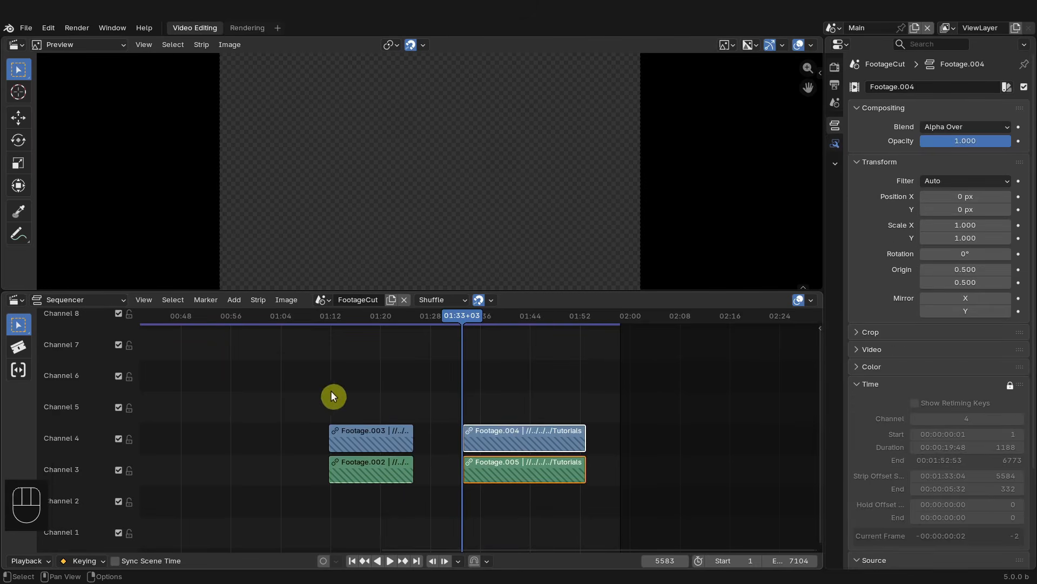
{"action": "left_click", "coordinate": [394, 468]}
{"action": "left_click", "coordinate": [516, 445]}
{"action": "left_click", "coordinate": [529, 406]}
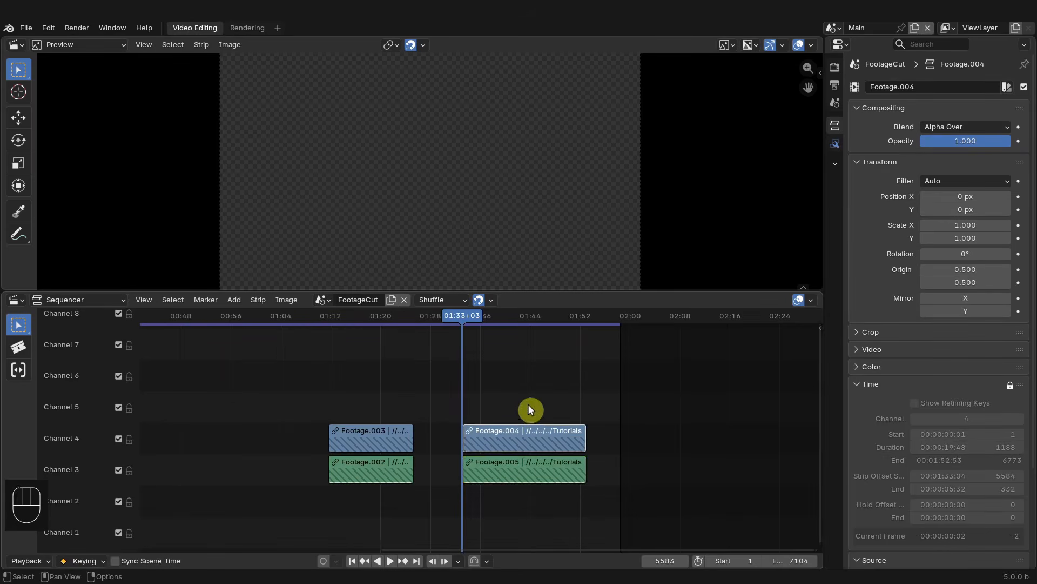
- Switch to the Main scene and snap all its strips to start at frame 1
{"action": "left_click", "coordinate": [324, 300]}
{"action": "left_click", "coordinate": [332, 332]}
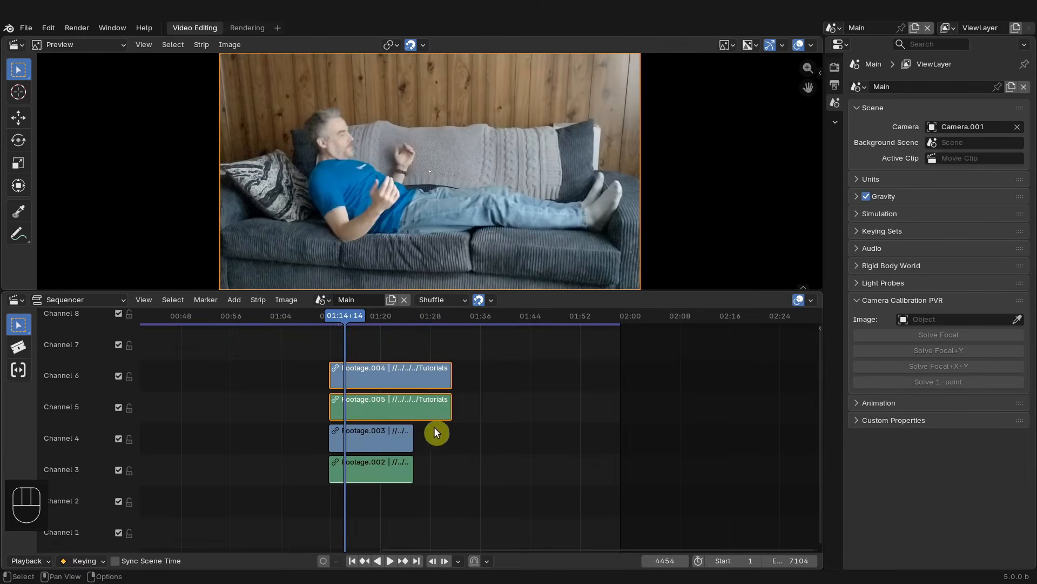
{"action": "key", "text": "Home"}
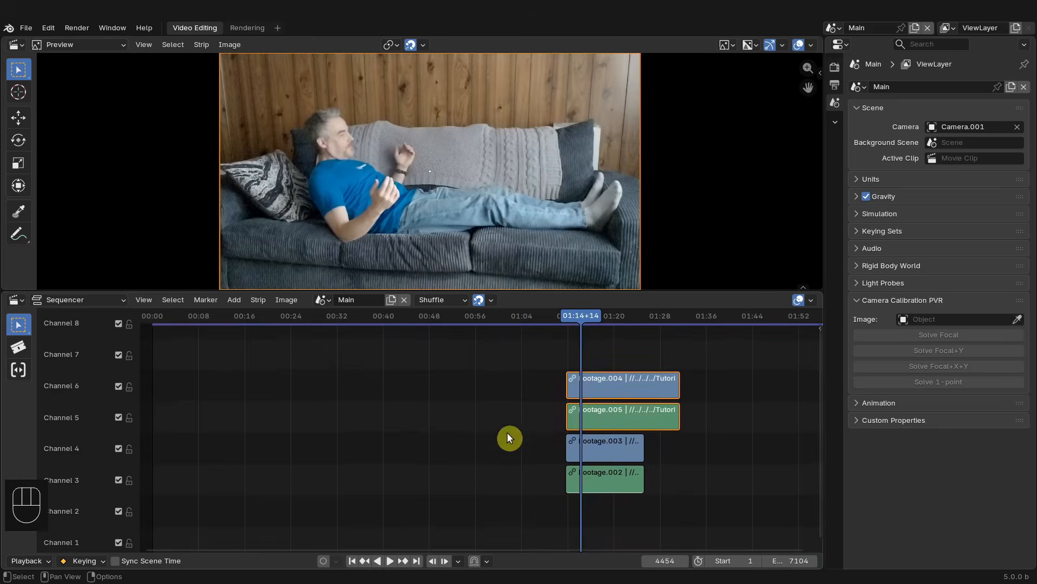
{"action": "left_click_drag", "start_coordinate": [501, 346], "coordinate": [645, 493]}
{"action": "scroll", "coordinate": [588, 495], "scroll_direction": "down", "scroll_amount": 2}
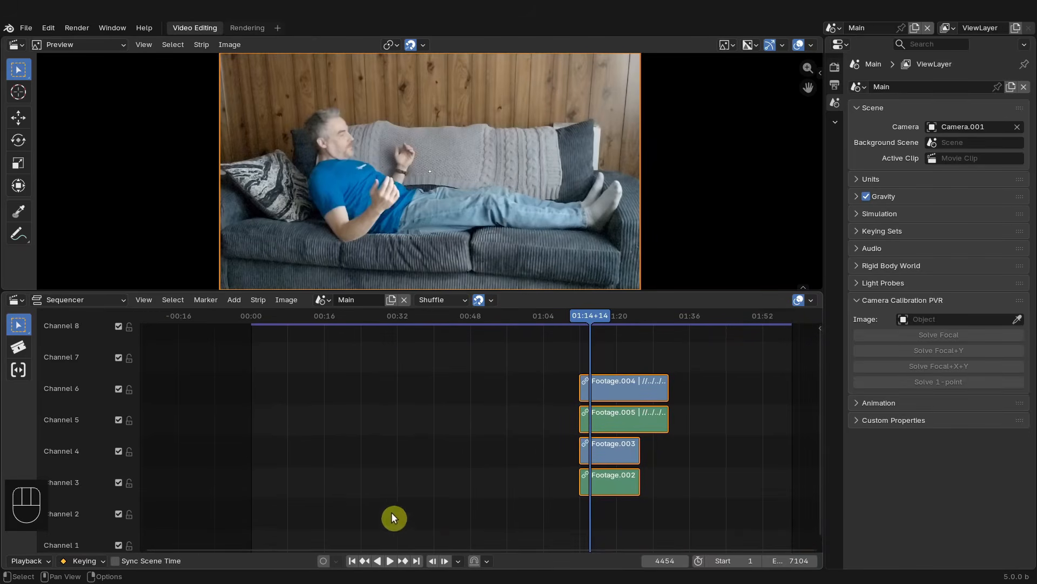
{"action": "left_click", "coordinate": [352, 561]}
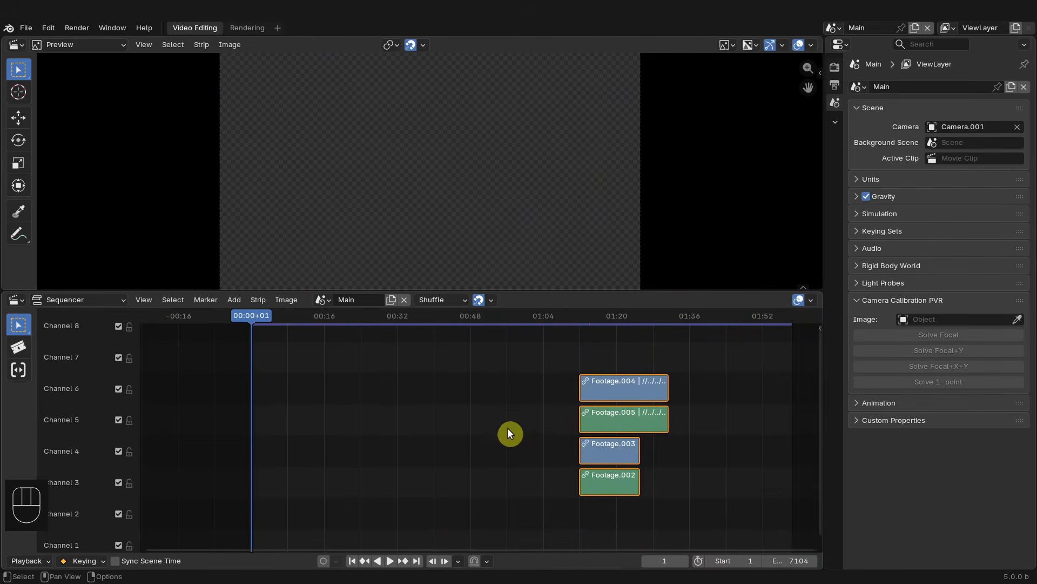
{"action": "key", "text": "shift+s"}
{"action": "scroll", "coordinate": [507, 421], "scroll_direction": "up", "scroll_amount": 3}
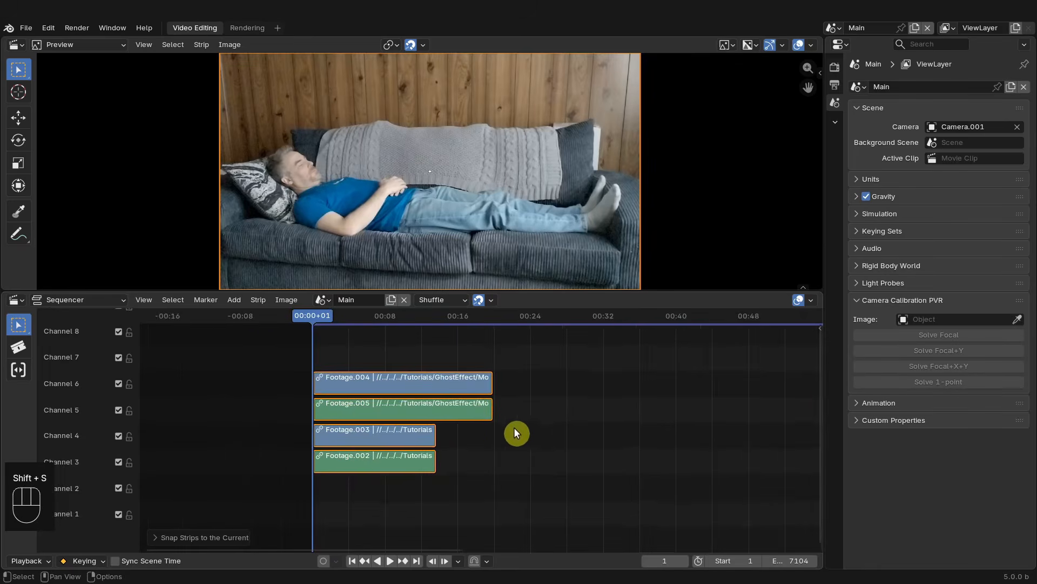
- Shift the upper ghost strips on channels 5 and 6 to start about one second after the lower footage
{"action": "middle_click_drag", "start_coordinate": [448, 392], "coordinate": [459, 392]}
{"action": "mouse_move", "coordinate": [325, 317]}
{"action": "left_mouse_down"}
{"action": "mouse_move", "coordinate": [362, 321]}
{"action": "mouse_move", "coordinate": [344, 322]}
{"action": "left_mouse_up"}
{"action": "left_click_drag", "start_coordinate": [408, 370], "coordinate": [515, 385]}
{"action": "left_click_drag", "start_coordinate": [343, 313], "coordinate": [359, 319]}
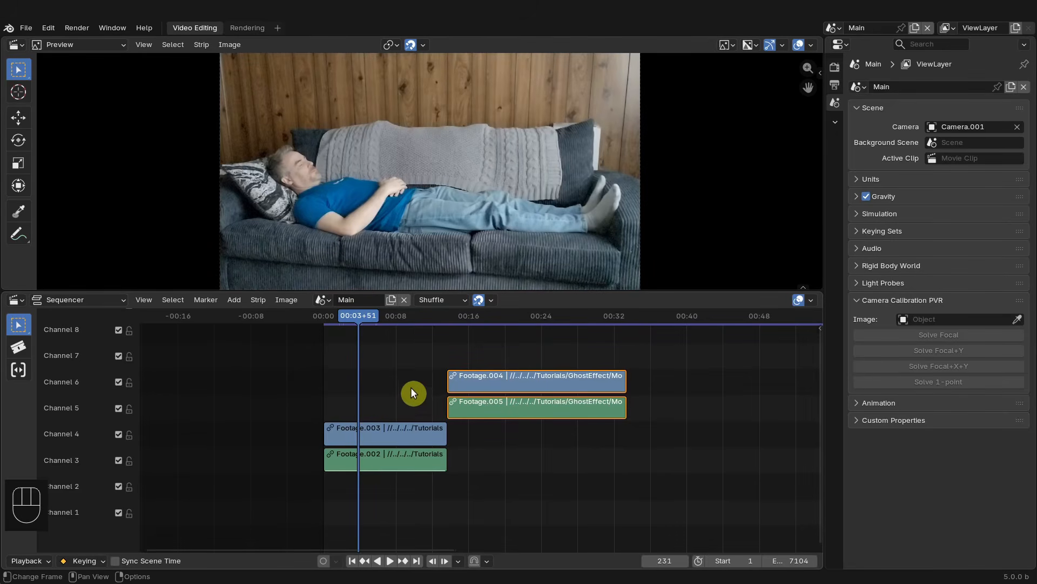
{"action": "left_click_drag", "start_coordinate": [510, 374], "coordinate": [404, 375]}
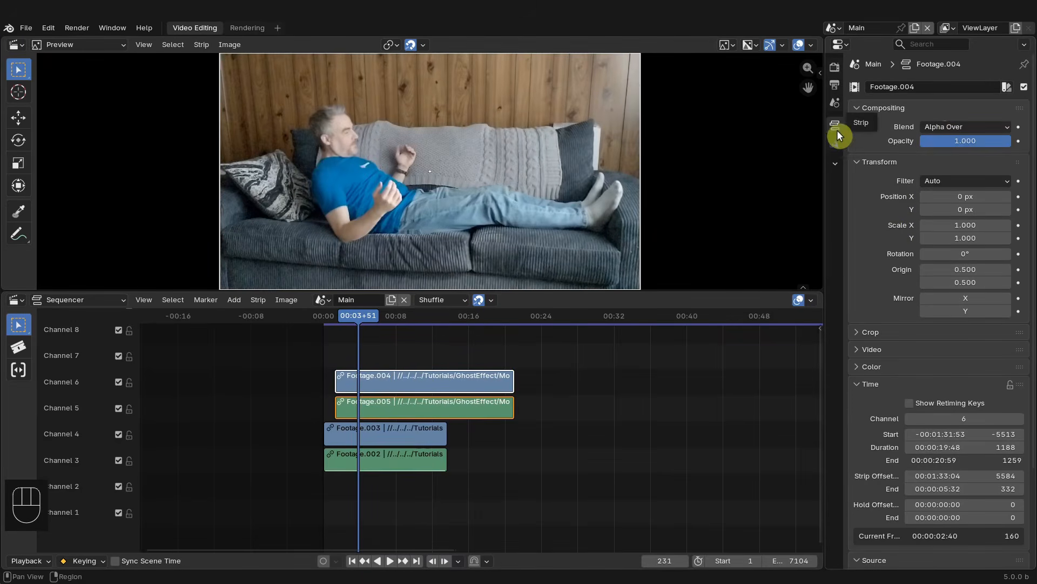
- Set the upper ghost strip's blend mode to Screen
{"action": "left_click", "coordinate": [971, 126]}
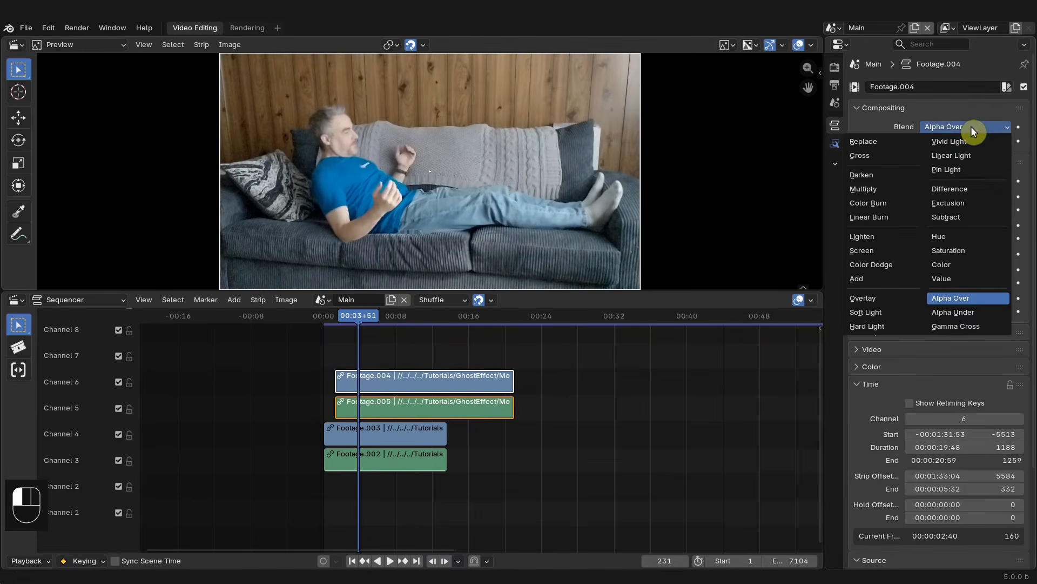
{"action": "left_click", "coordinate": [886, 250]}
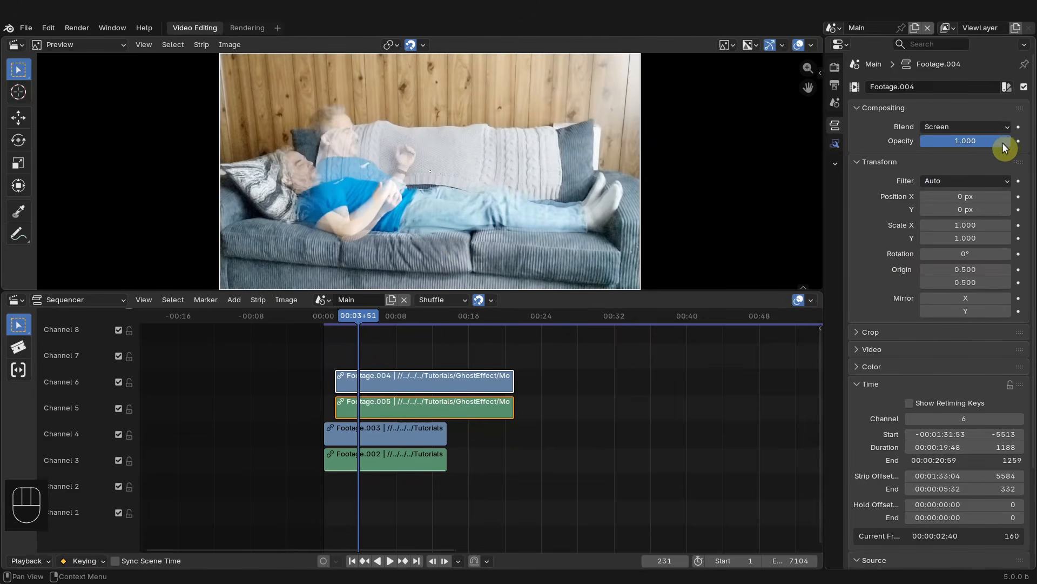
{"action": "mouse_move", "coordinate": [1003, 141]}
{"action": "left_mouse_down"}
{"action": "mouse_move", "coordinate": [991, 142]}
{"action": "mouse_move", "coordinate": [1004, 141]}
{"action": "left_mouse_up"}
- Scrub and play through the composite to preview the ghost overlay
{"action": "left_click_drag", "start_coordinate": [358, 316], "coordinate": [399, 317]}
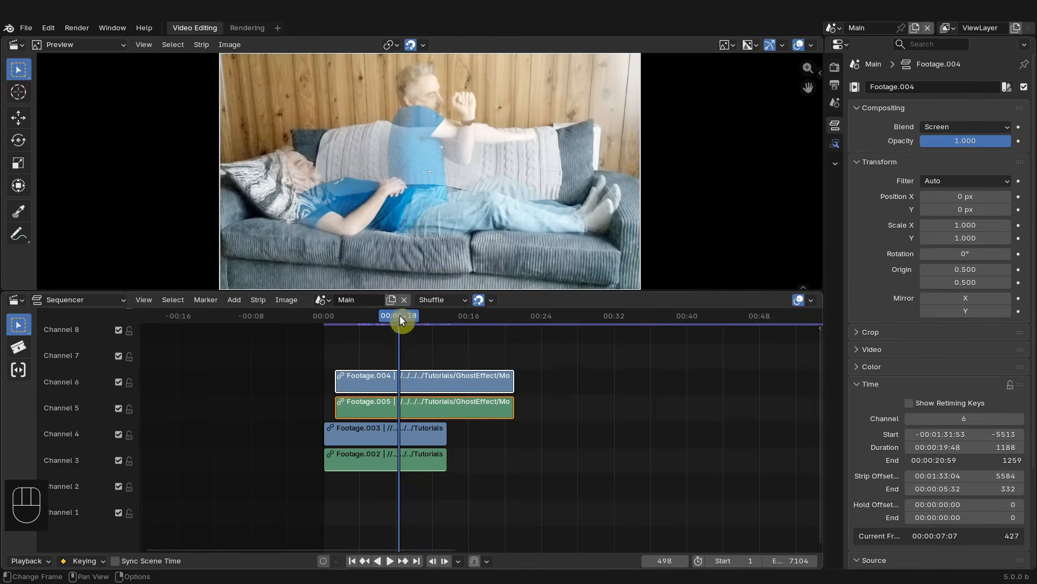
{"action": "key", "text": "space"}
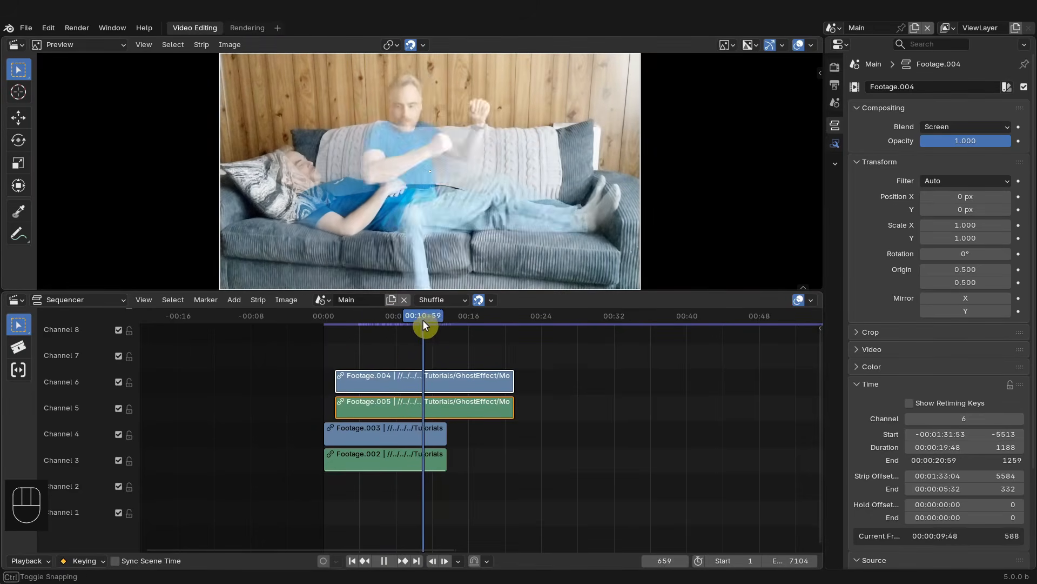
{"action": "left_click_drag", "start_coordinate": [440, 320], "coordinate": [440, 325]}
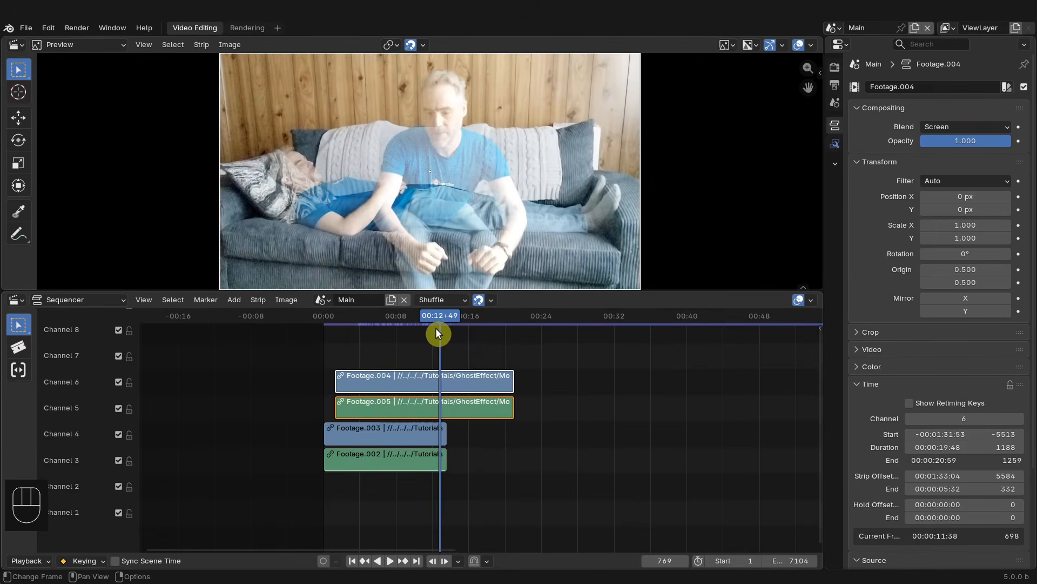
{"action": "left_click_drag", "start_coordinate": [437, 319], "coordinate": [409, 310]}
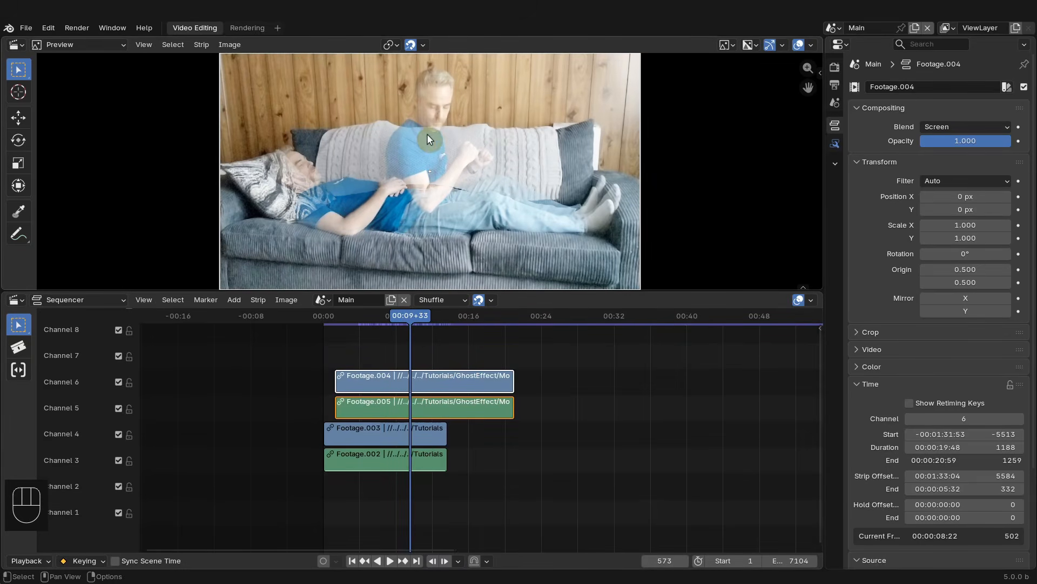
- Set the upper ghost strip's blend mode to Alpha Over and its opacity to 0.240
{"action": "left_click_drag", "start_coordinate": [408, 317], "coordinate": [404, 315]}
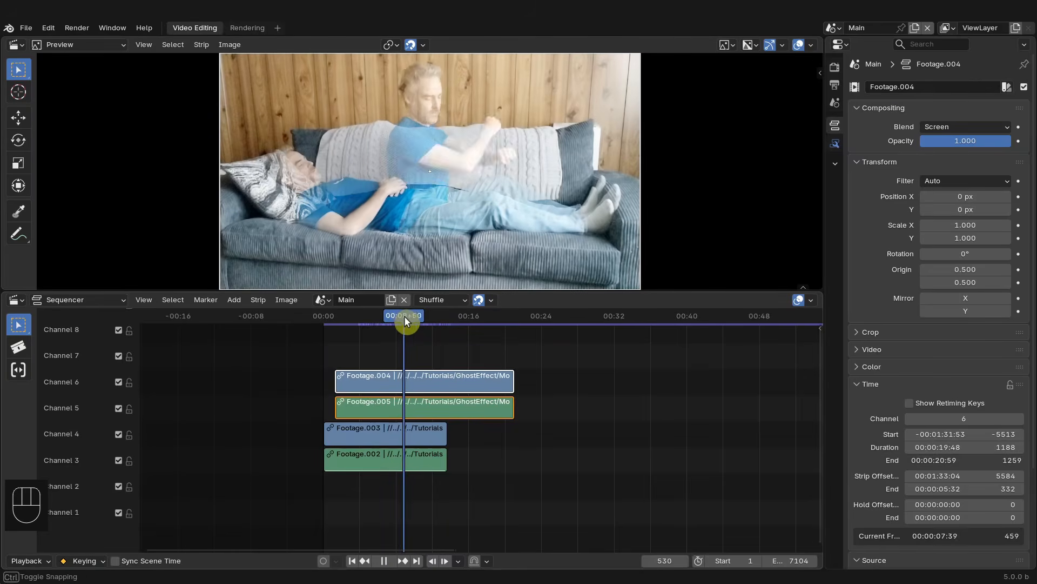
{"action": "left_click", "coordinate": [976, 124]}
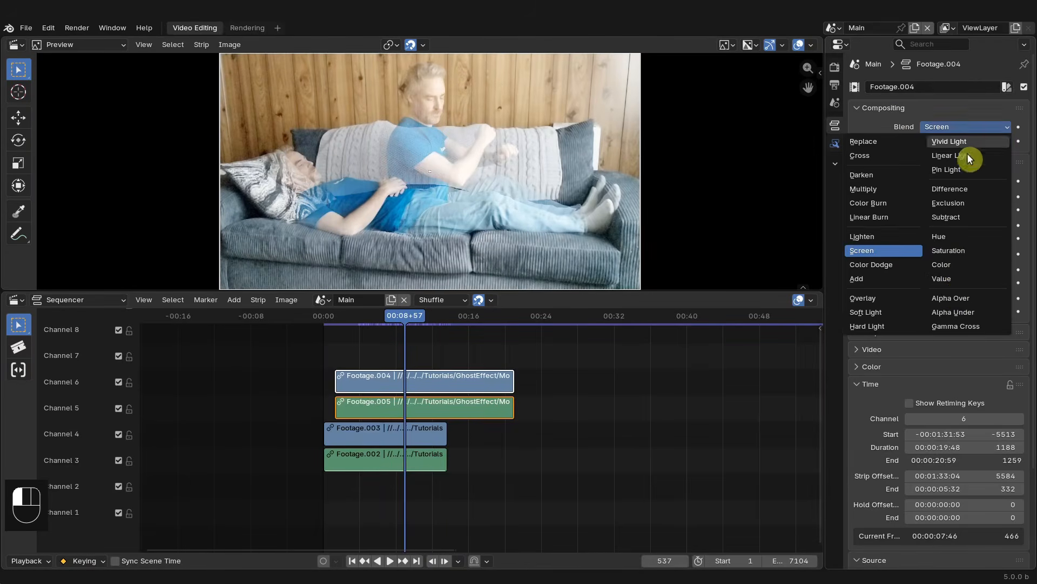
{"action": "left_click", "coordinate": [951, 298]}
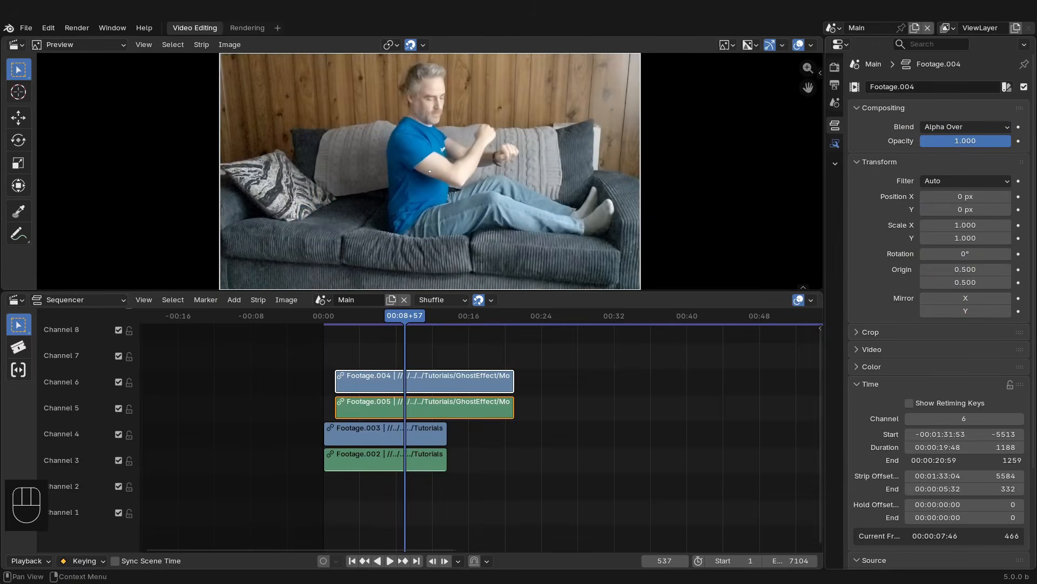
{"action": "left_click_drag", "start_coordinate": [1002, 141], "coordinate": [943, 141]}
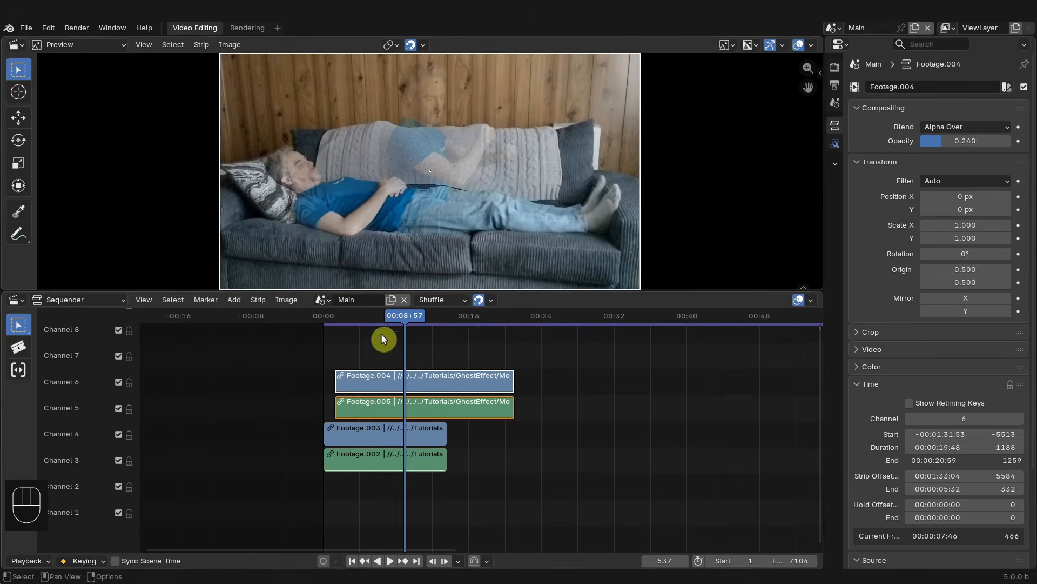
- Zoom the timeline and play the composite from the start to preview the faded ghost
{"action": "middle_click_drag", "start_coordinate": [382, 335], "coordinate": [539, 365]}
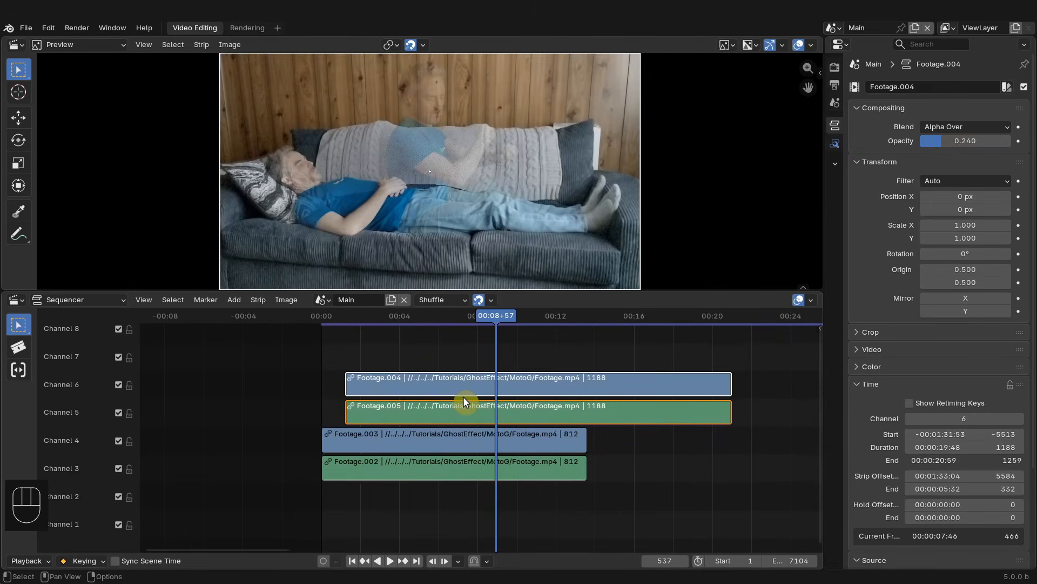
{"action": "left_click", "coordinate": [323, 319]}
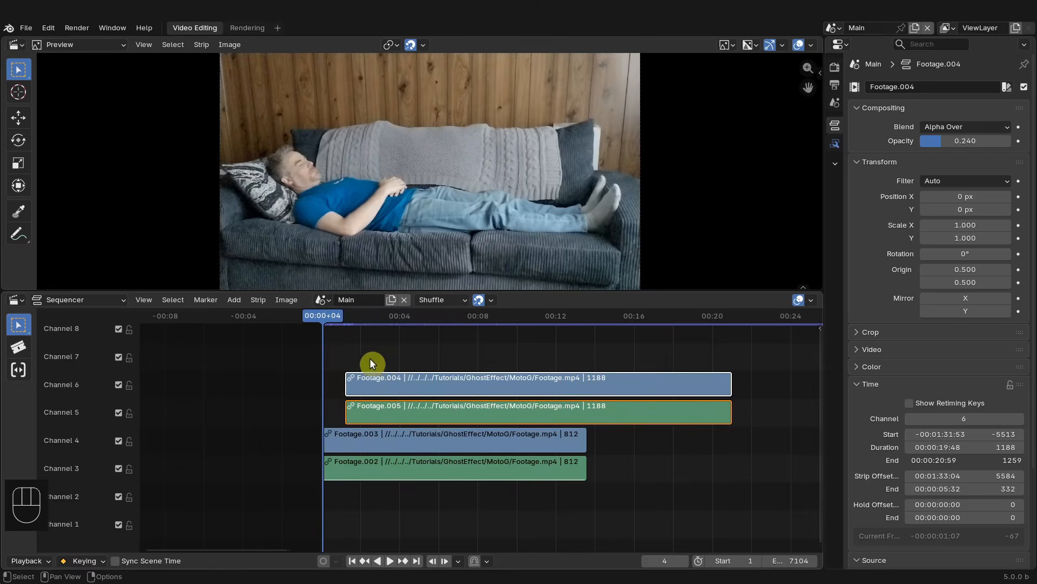
{"action": "left_click_drag", "start_coordinate": [332, 316], "coordinate": [348, 316]}
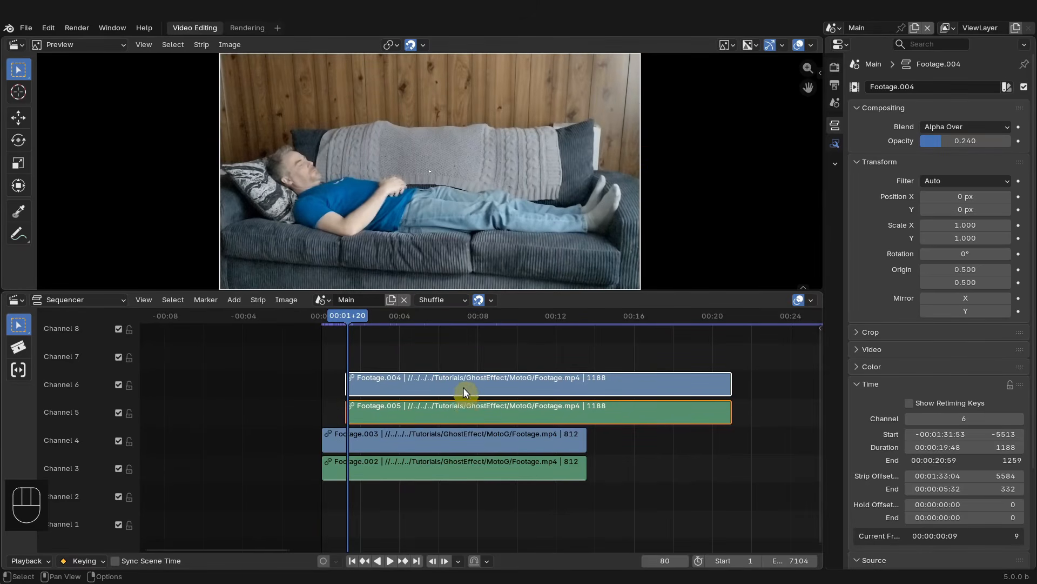
{"action": "left_click_drag", "start_coordinate": [355, 314], "coordinate": [327, 325]}
{"action": "left_click", "coordinate": [353, 561]}
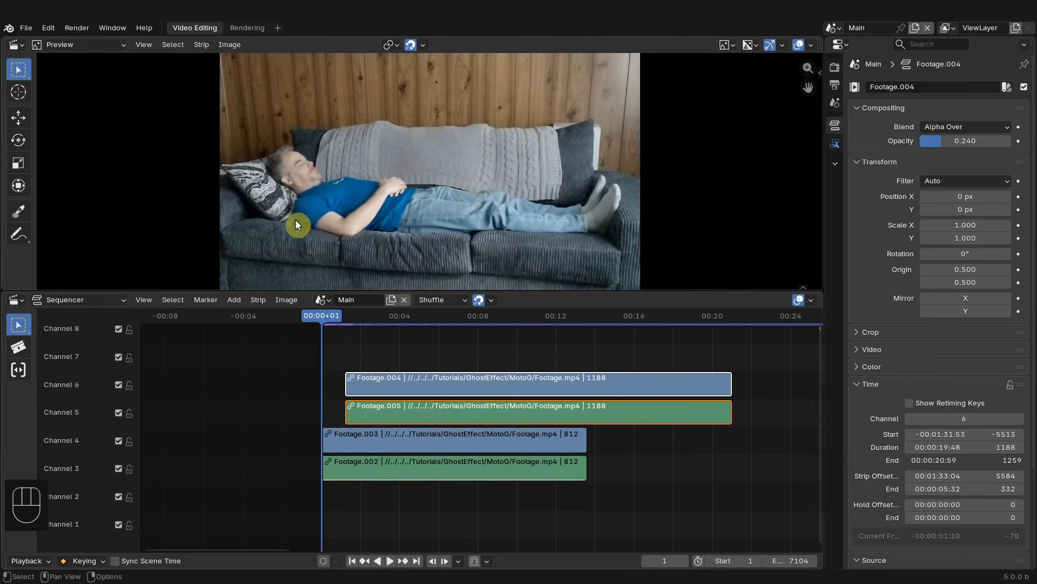
{"action": "key", "text": "space"}
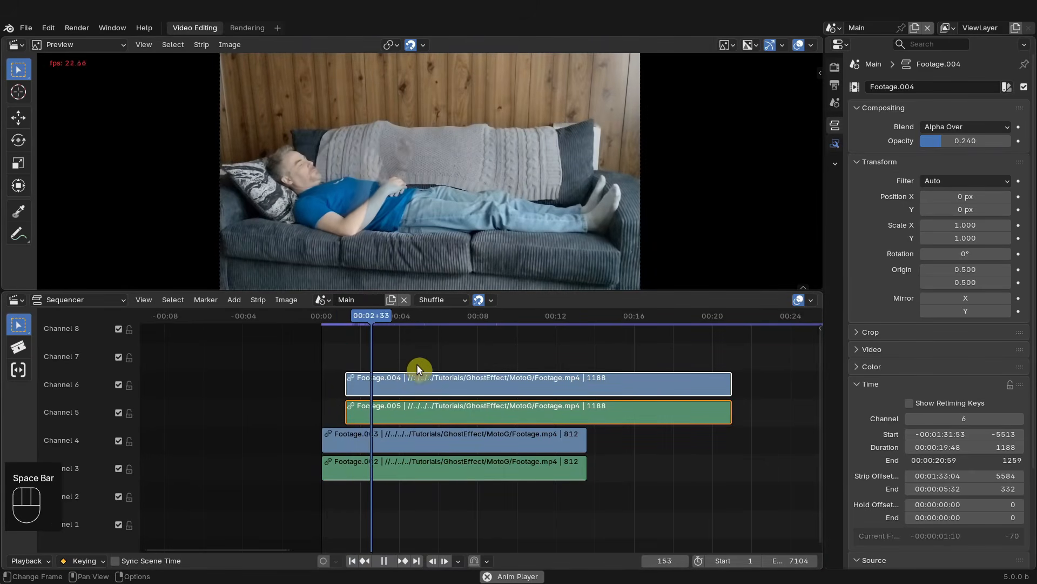
{"action": "left_click", "coordinate": [323, 316]}
{"action": "key", "text": "space"}
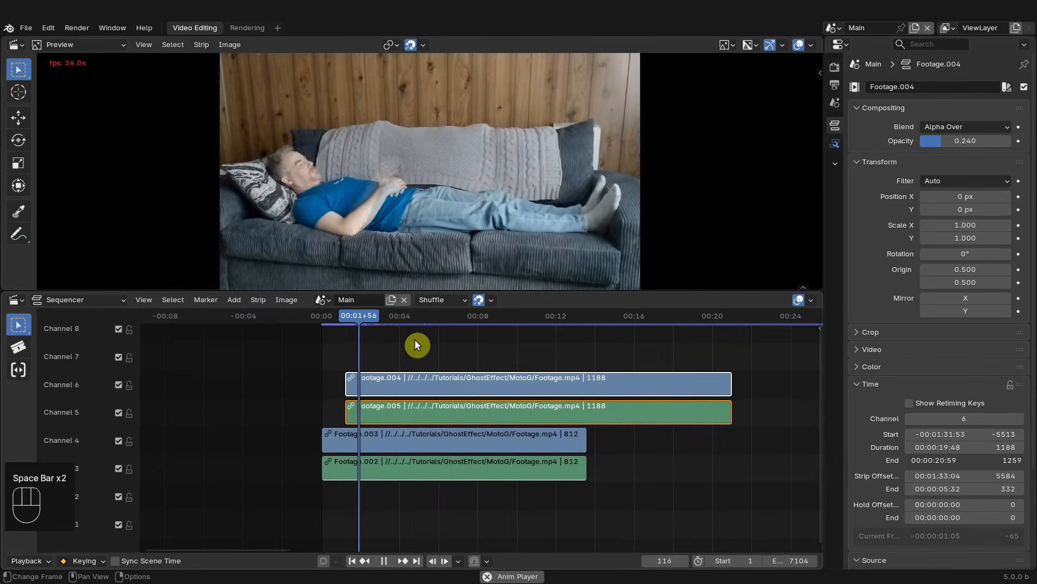
{"action": "key", "text": "space"}
{"action": "key", "text": "space"}
{"action": "key", "text": "space"}
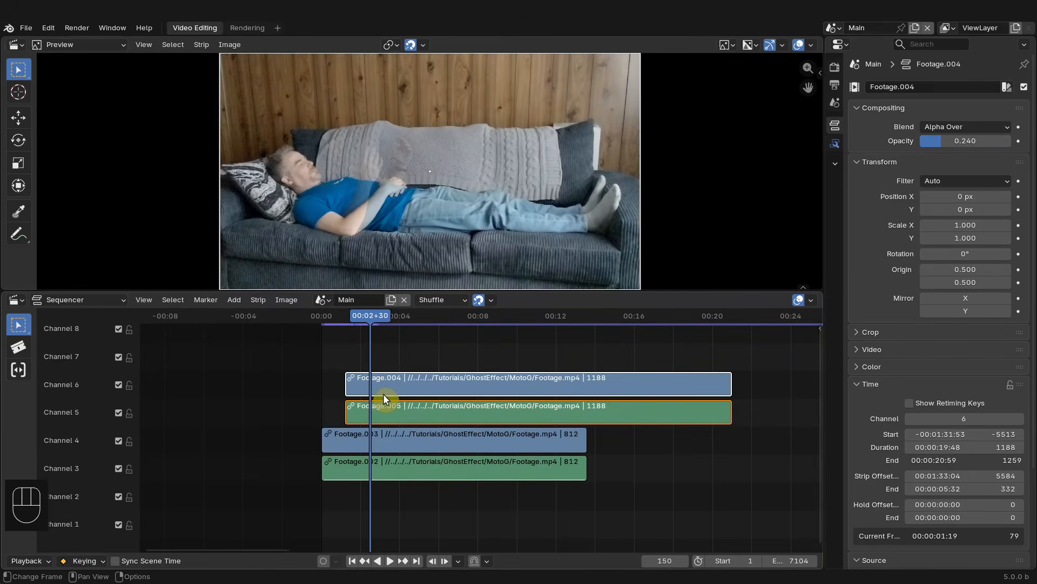
- Add a timeline marker named "Ghost Start" at the start of the ghost strips, frame 71
{"action": "key", "text": "Page_Up"}
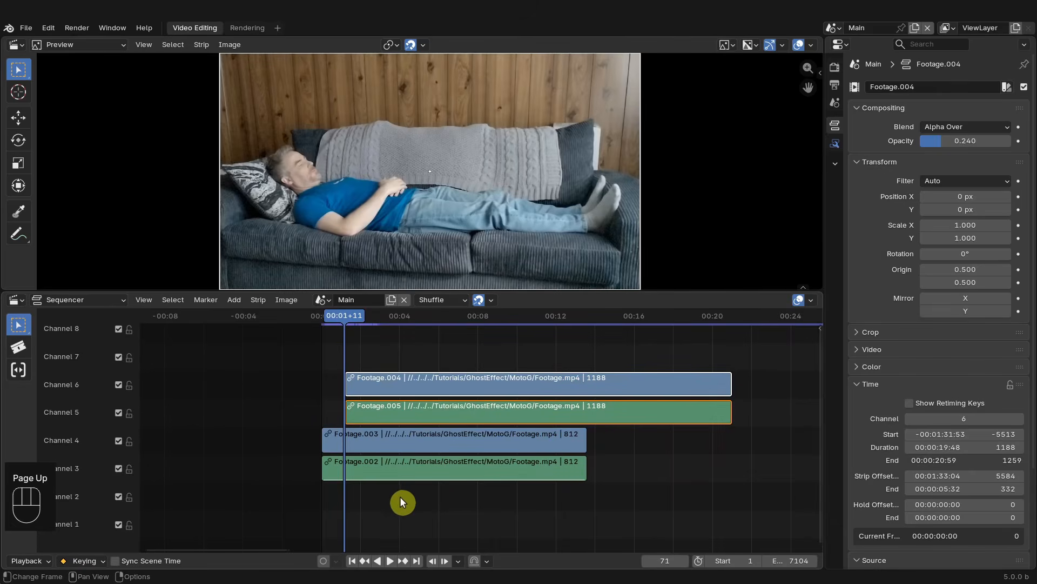
{"action": "key", "text": "m"}
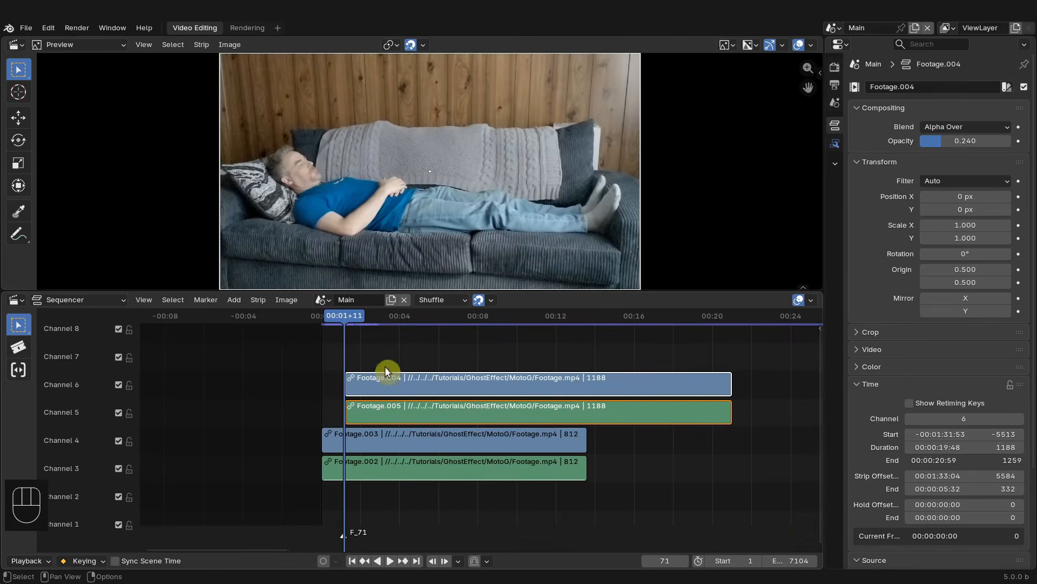
{"action": "key", "text": "F2"}
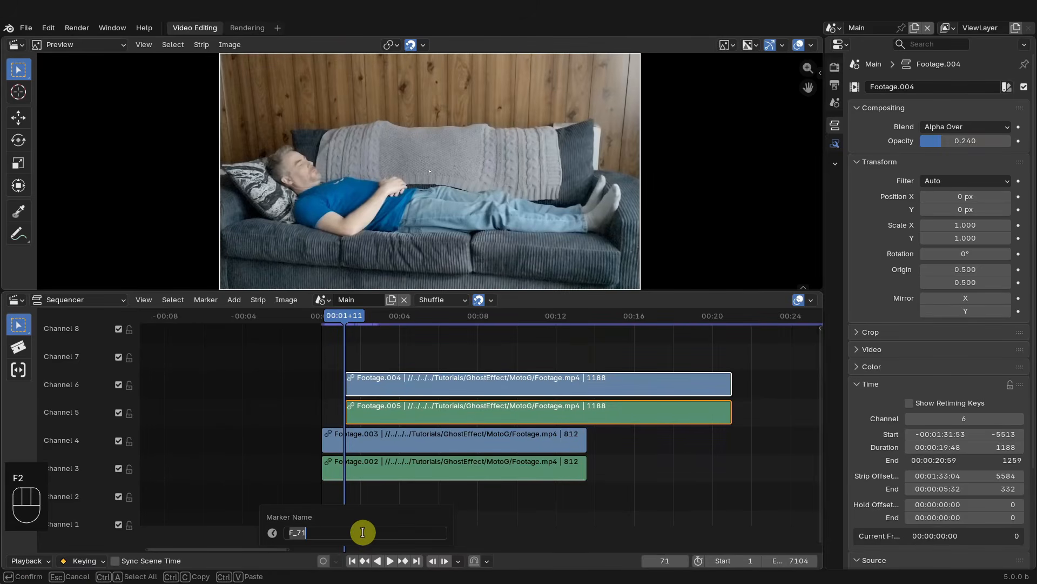
{"action": "type", "text": "Ghost"}
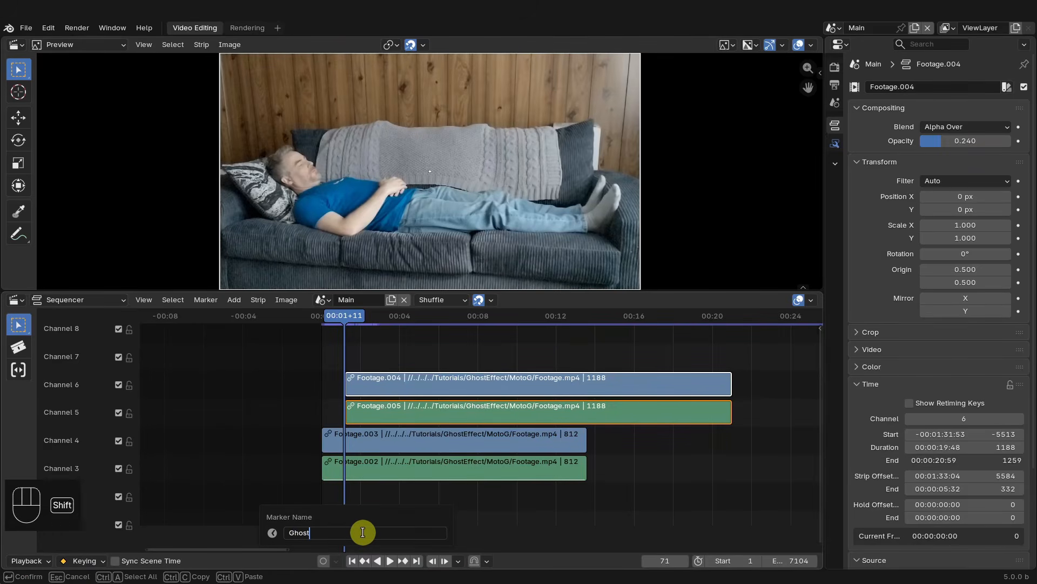
{"action": "type", "text": "Start"}
{"action": "key", "text": "Return"}
- Add a marker named "End Scene" at the end of the ghost strips, frame 1258
{"action": "left_click_drag", "start_coordinate": [630, 324], "coordinate": [723, 328]}
{"action": "key", "text": "Left"}
{"action": "key", "text": "Left"}
{"action": "key", "text": "Left"}
{"action": "key", "text": "m"}
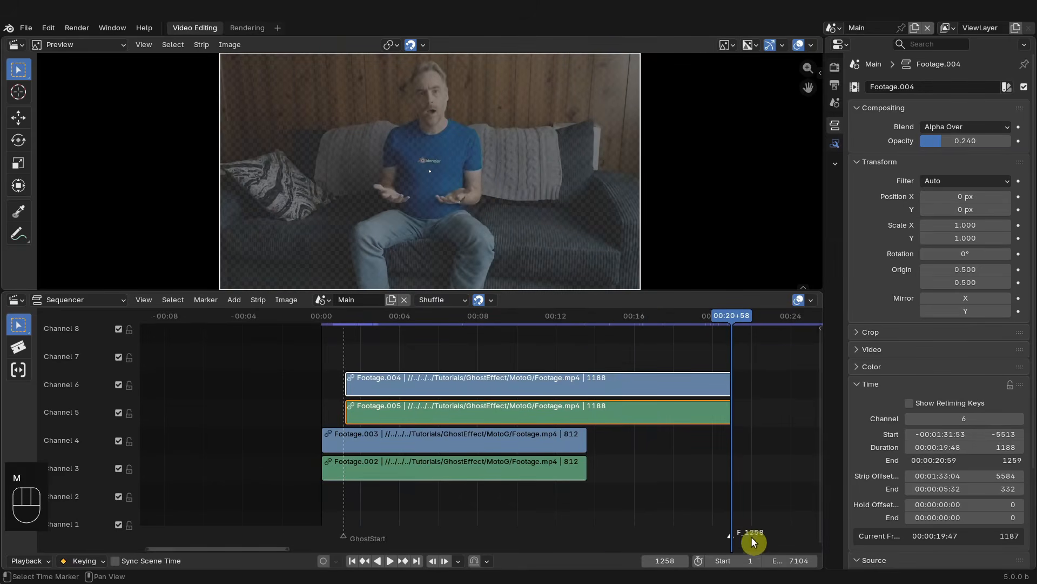
{"action": "key", "text": "F2"}
{"action": "type", "text": "End Scene"}
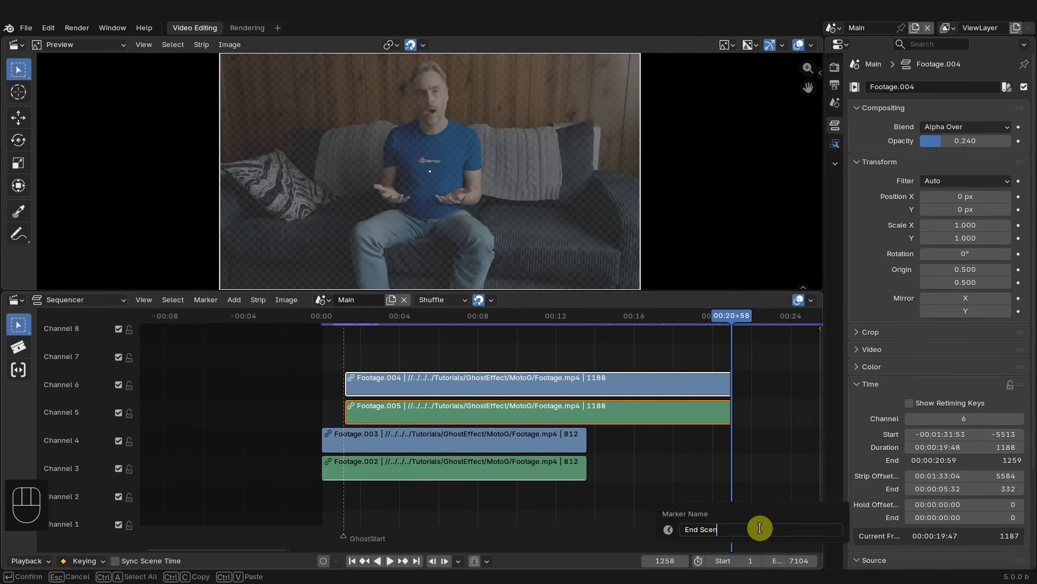
{"action": "key", "text": "Return"}
- Duplicate the lower footage strips and place the copies right after the originals on channels 3 and 4
{"action": "mouse_move", "coordinate": [729, 323]}
{"action": "left_mouse_down"}
{"action": "mouse_move", "coordinate": [384, 320]}
{"action": "mouse_move", "coordinate": [449, 321]}
{"action": "left_mouse_up"}
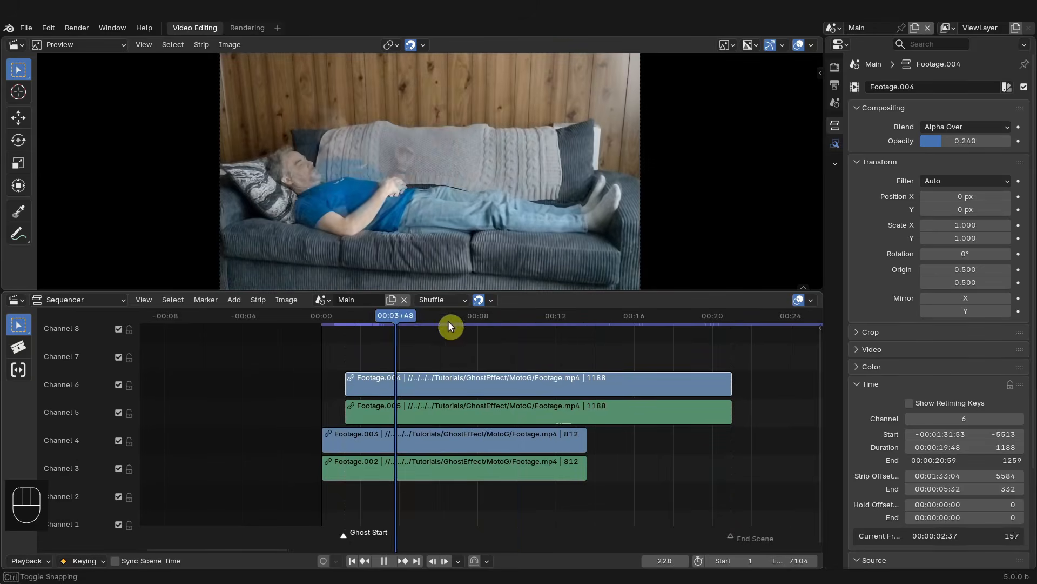
{"action": "left_click", "coordinate": [540, 435]}
{"action": "key", "text": "shift+d"}
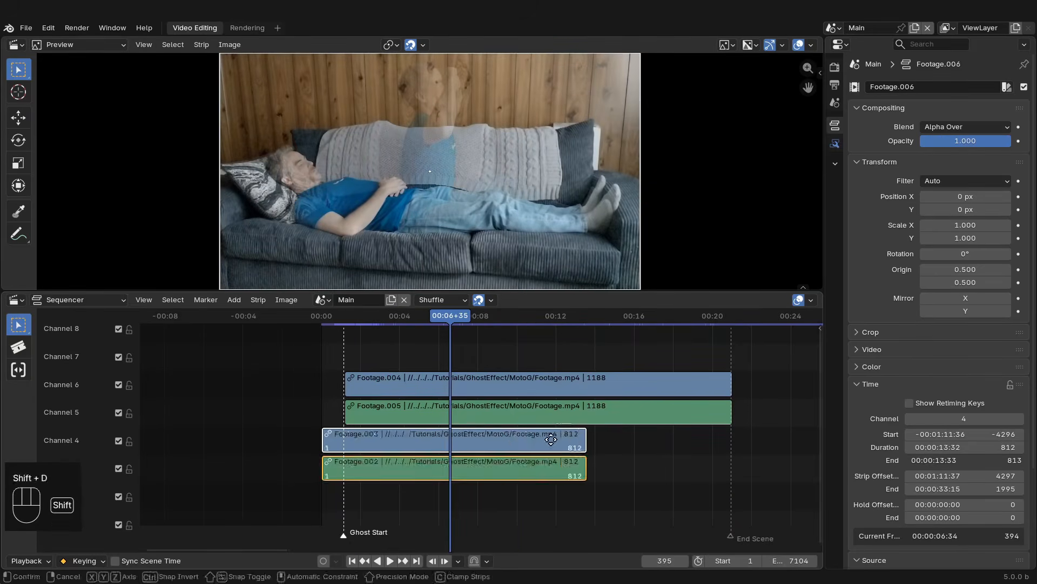
{"action": "left_click", "coordinate": [656, 438]}
- Trim the duplicated strips' ends to the End Scene marker at frame 1259
{"action": "left_click_drag", "start_coordinate": [447, 318], "coordinate": [556, 339]}
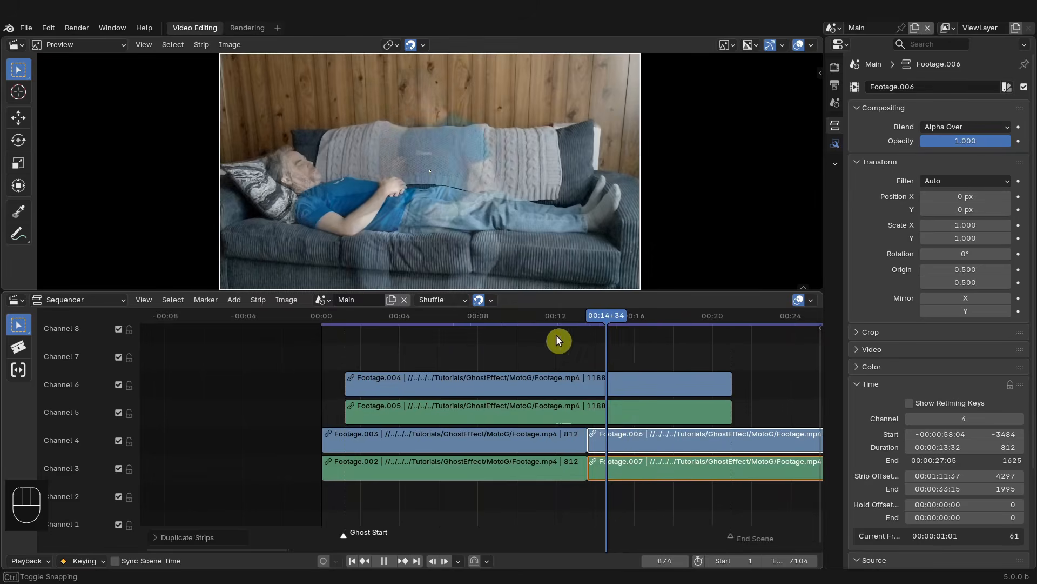
{"action": "middle_click_drag", "start_coordinate": [642, 429], "coordinate": [514, 423]}
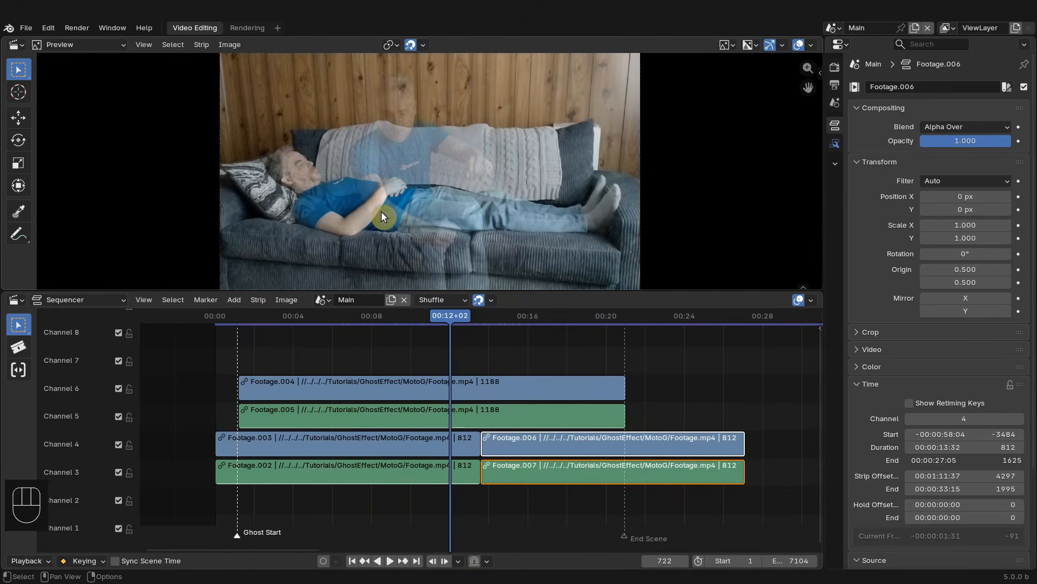
{"action": "left_click_drag", "start_coordinate": [453, 322], "coordinate": [613, 339]}
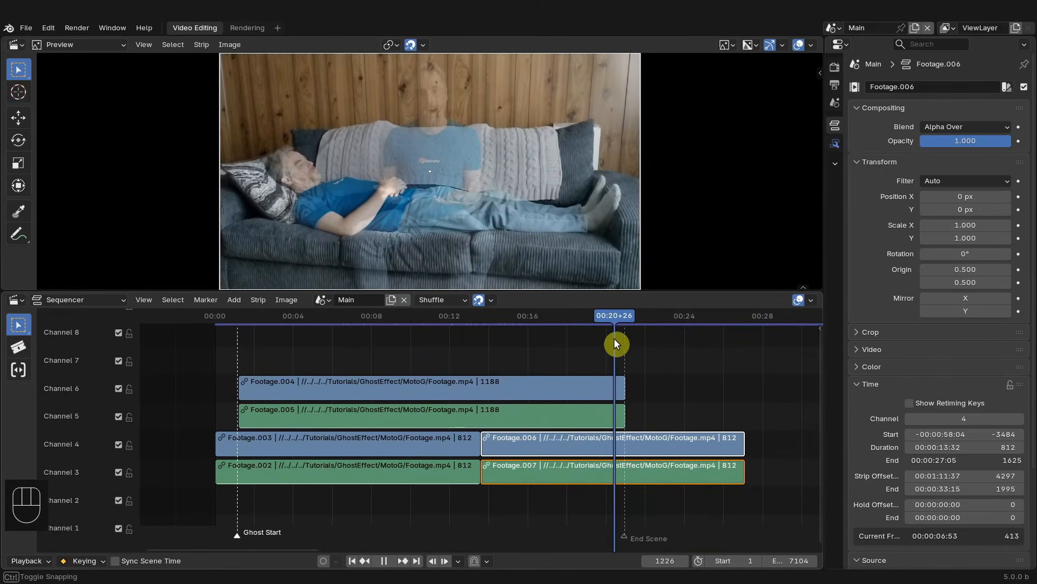
{"action": "left_click", "coordinate": [739, 475]}
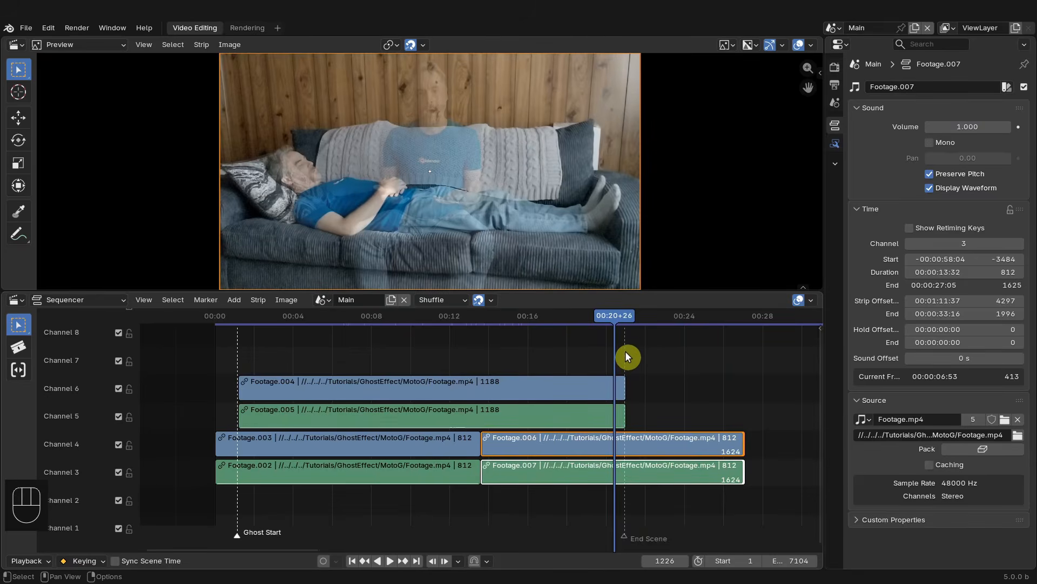
{"action": "key", "text": "Page_Down"}
{"action": "key", "text": "shift+s"}
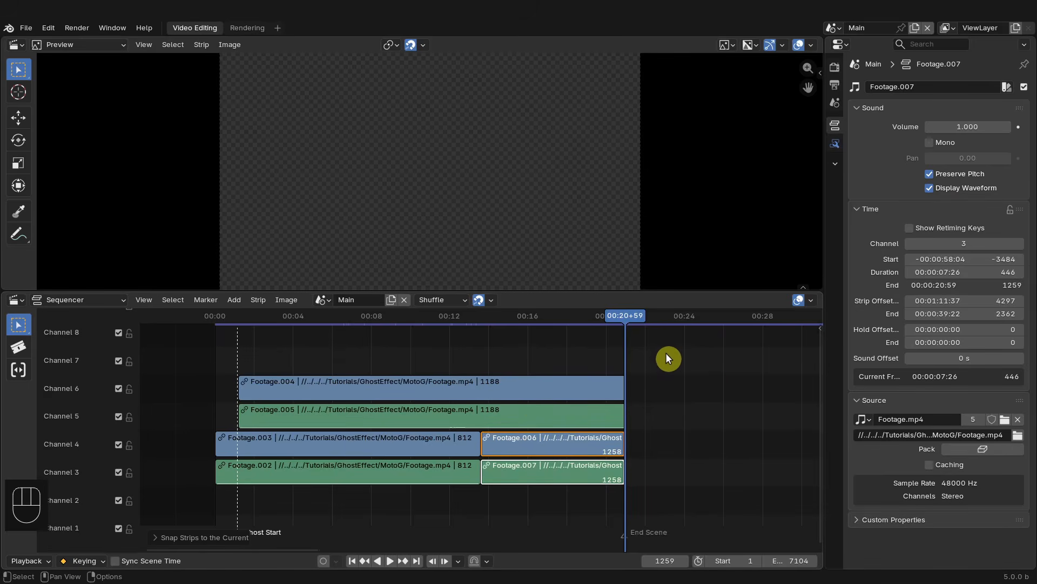
- Set the scene's end frame to 1259
{"action": "key", "text": "ctrl+End"}
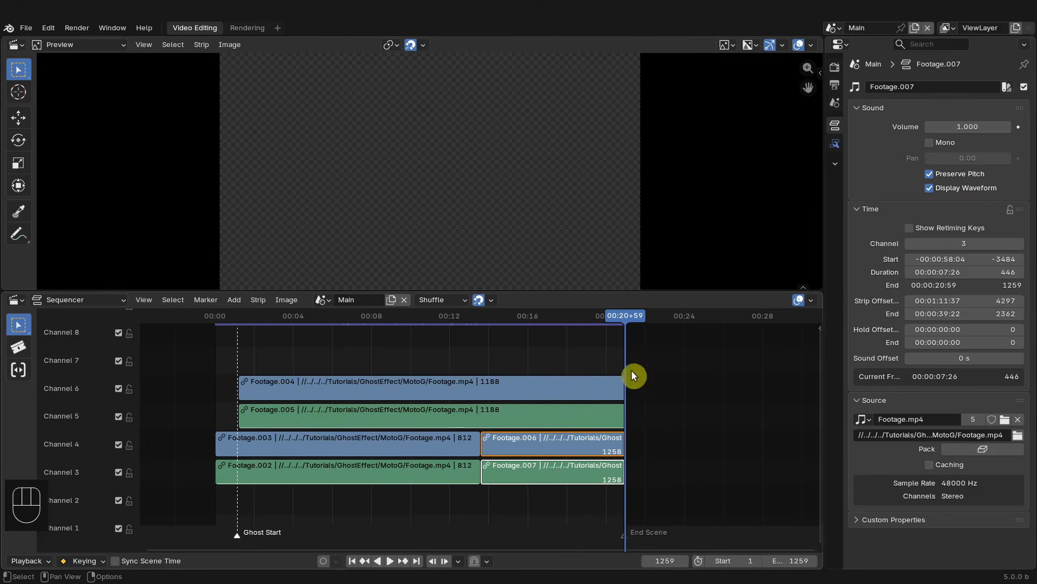
{"action": "left_click", "coordinate": [703, 316]}
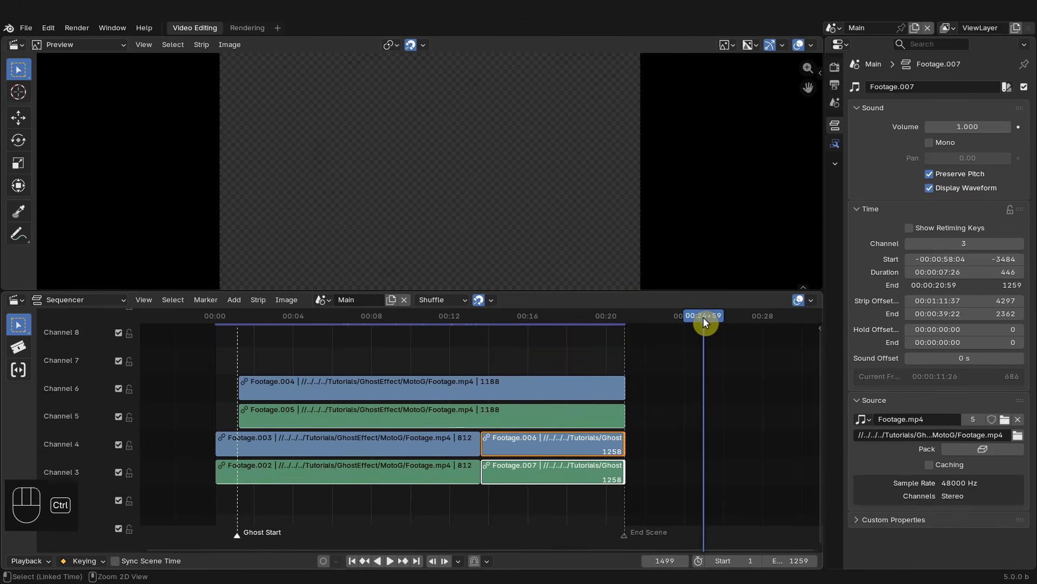
{"action": "key", "text": "ctrl+End"}
{"action": "key", "text": "Page_Down"}
{"action": "key", "text": "Page_Down"}
{"action": "key", "text": "Page_Up"}
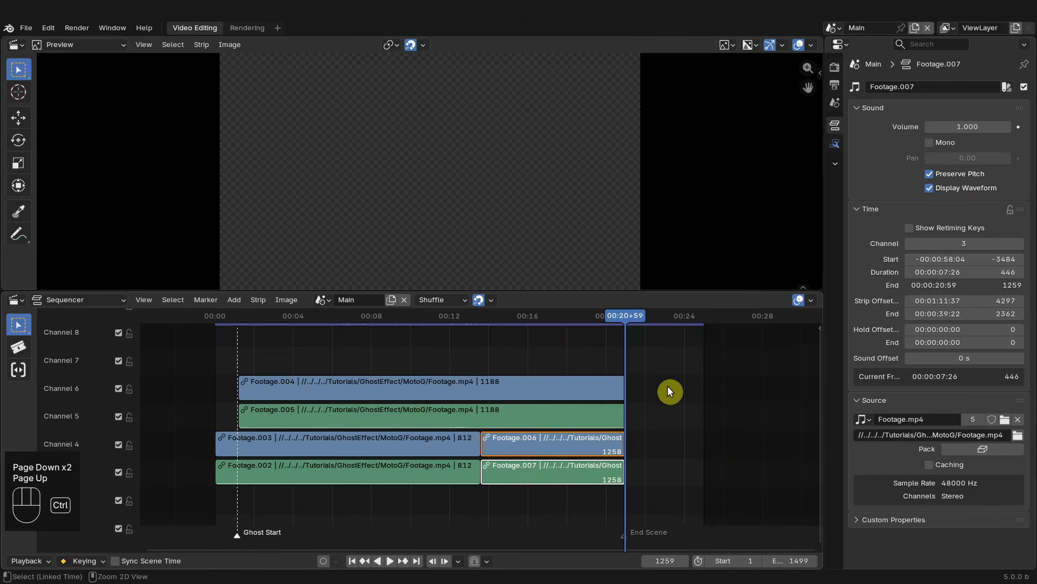
{"action": "key", "text": "ctrl+End"}
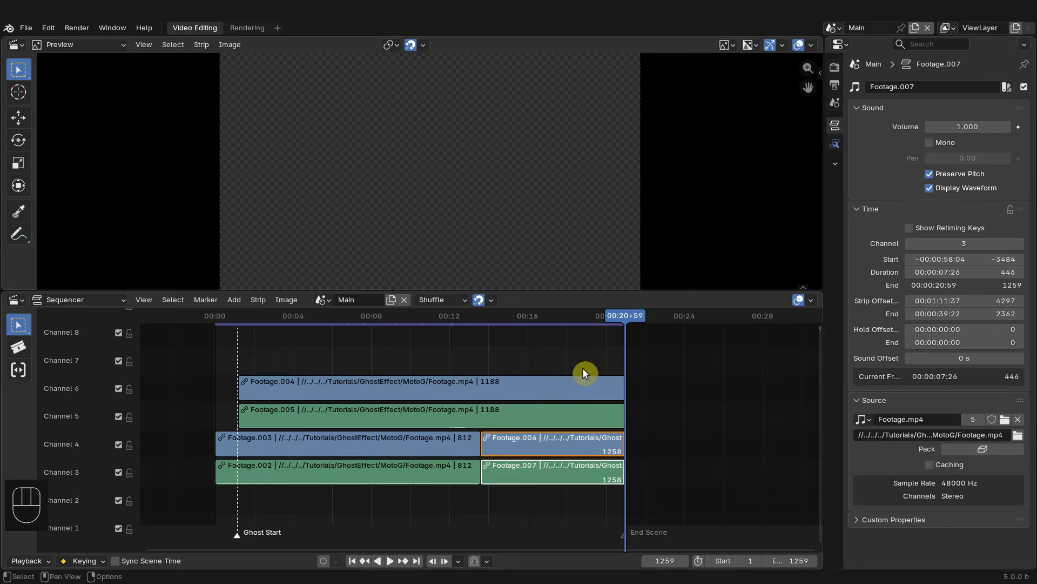
- Select the upper ghost video and sound strips and disconnect them with Disconnect Strips
{"action": "left_click_drag", "start_coordinate": [455, 316], "coordinate": [340, 326]}
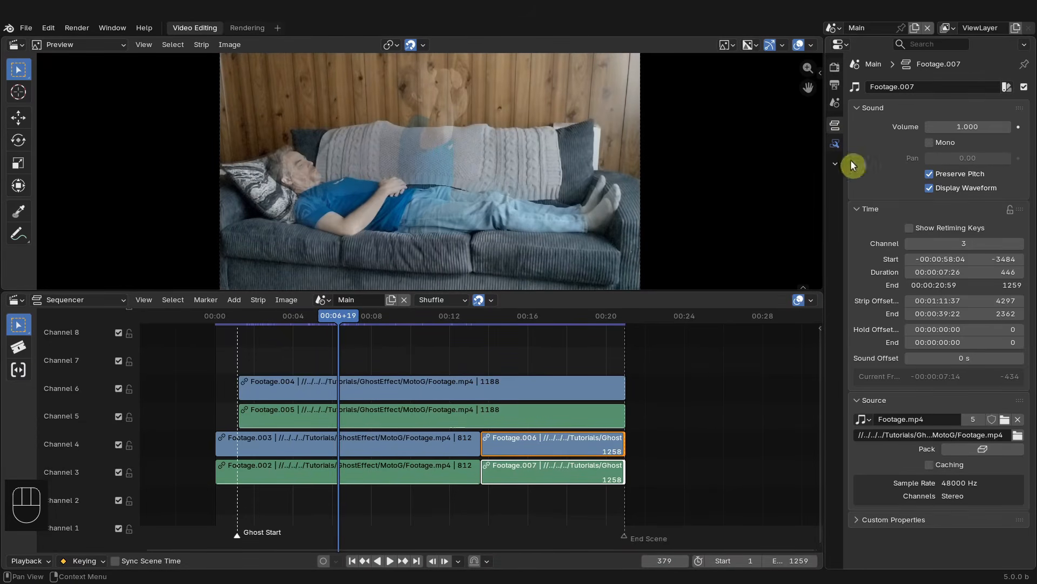
{"action": "left_click", "coordinate": [426, 385]}
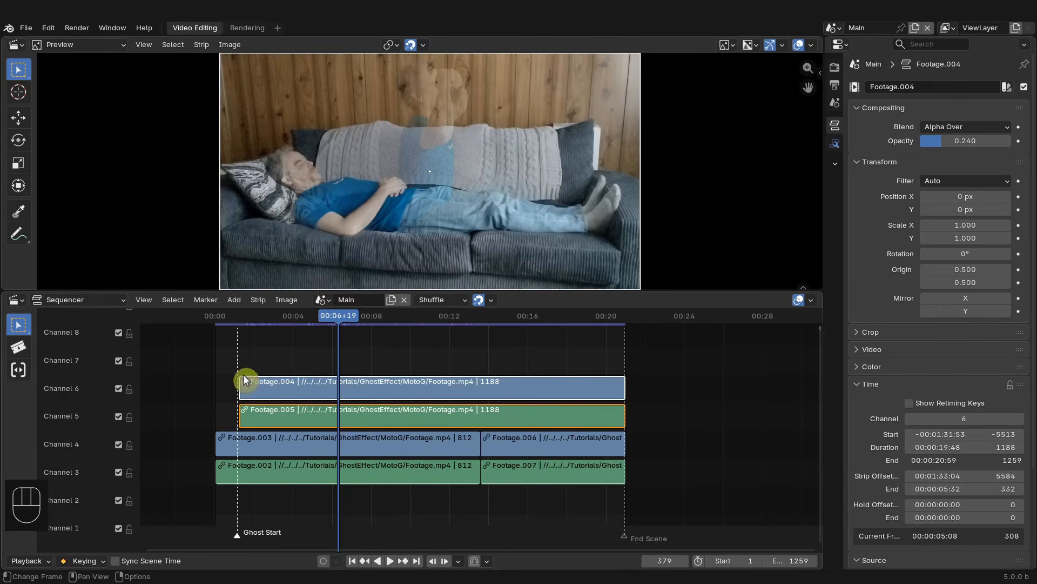
{"action": "left_click_drag", "start_coordinate": [290, 380], "coordinate": [400, 364]}
{"action": "right_click", "coordinate": [400, 365]}
{"action": "left_click", "coordinate": [258, 299]}
{"action": "scroll", "coordinate": [301, 556], "scroll_direction": "down", "scroll_amount": 1}
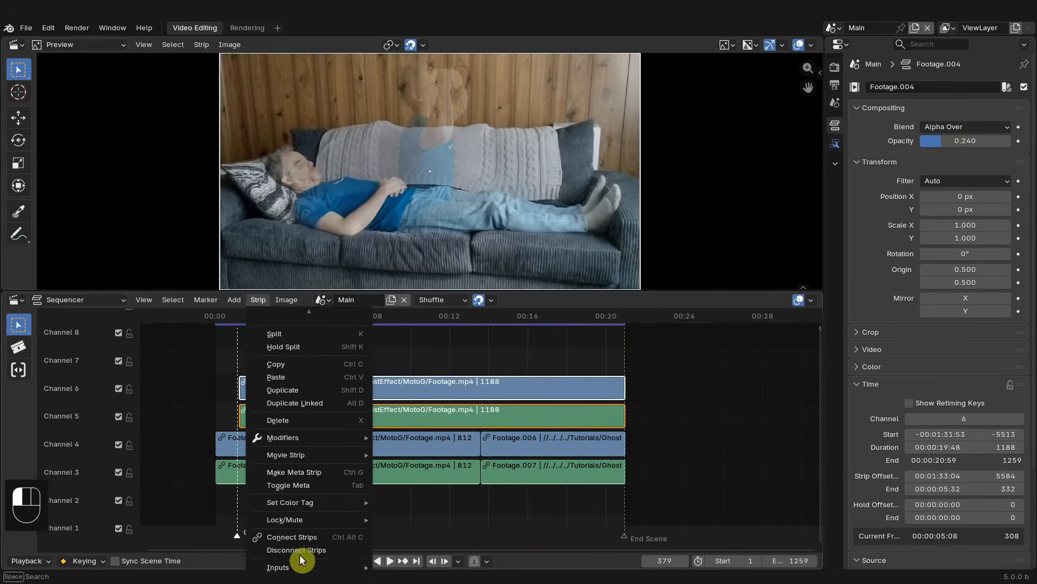
{"action": "left_click", "coordinate": [346, 547]}
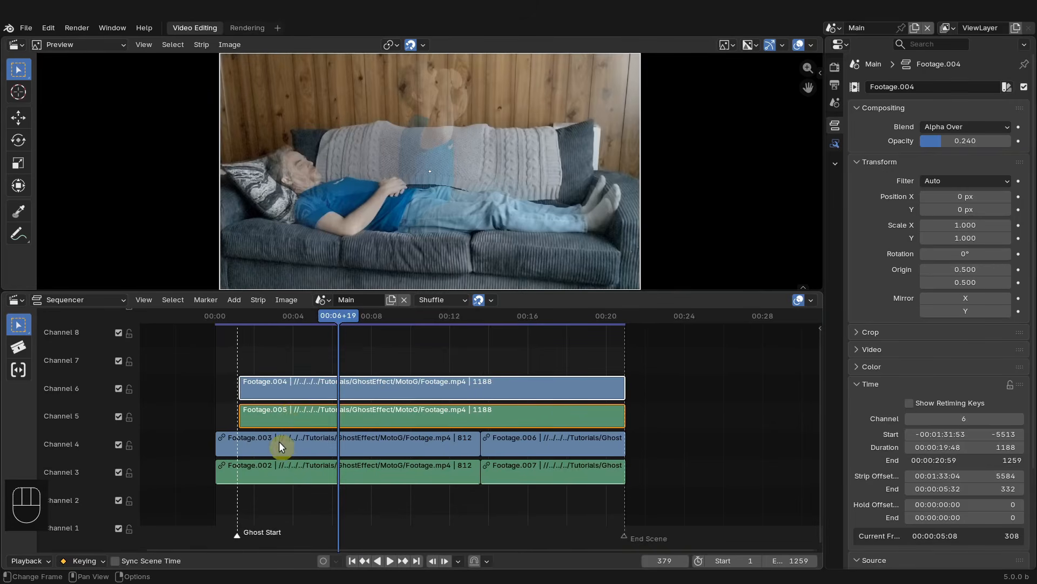
- Select the four lower footage strips and connect them together
{"action": "left_click_drag", "start_coordinate": [279, 441], "coordinate": [546, 499]}
{"action": "key", "text": "ctrl+alt+c"}
{"action": "key", "text": "ctrl+alt+c"}
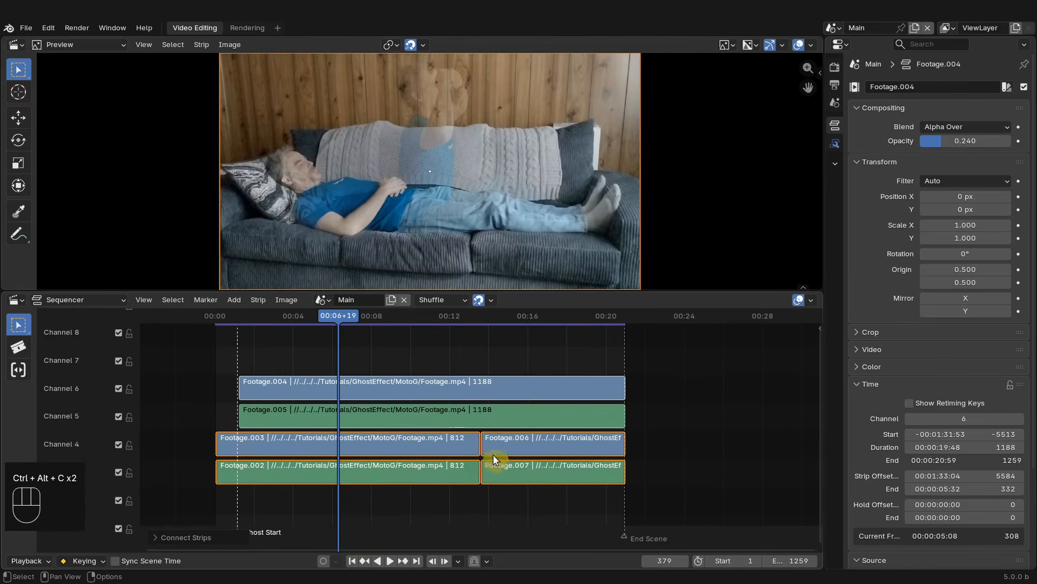
- Delete the ghost sound strip on channel 5 and the first sound strip on channel 3
{"action": "left_click", "coordinate": [389, 418]}
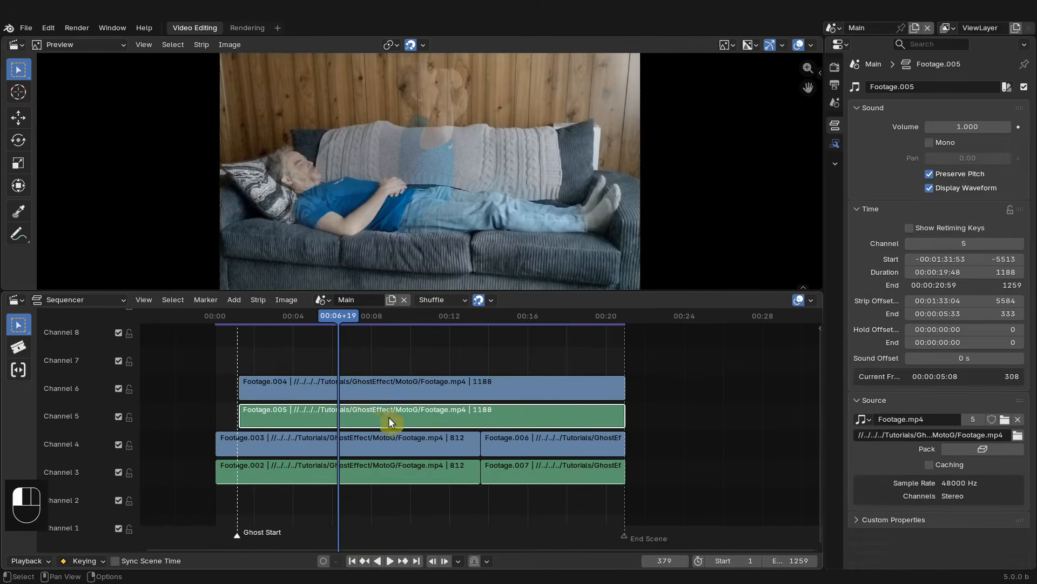
{"action": "left_click_drag", "start_coordinate": [389, 420], "coordinate": [470, 419]}
{"action": "right_click", "coordinate": [470, 419]}
{"action": "key", "text": "x"}
{"action": "left_click", "coordinate": [432, 472]}
{"action": "key", "text": "x"}
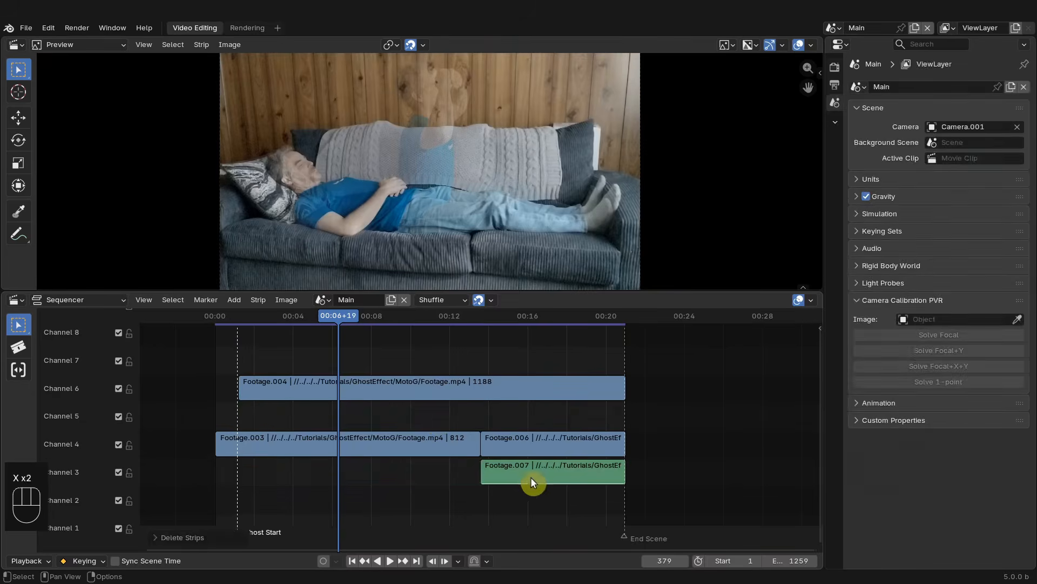
- Delete the remaining sound strip on channel 3 and move the ghost video strip down to channel 5
{"action": "left_click", "coordinate": [531, 476]}
{"action": "key", "text": "x"}
{"action": "left_click", "coordinate": [430, 382]}
{"action": "key", "text": "g"}
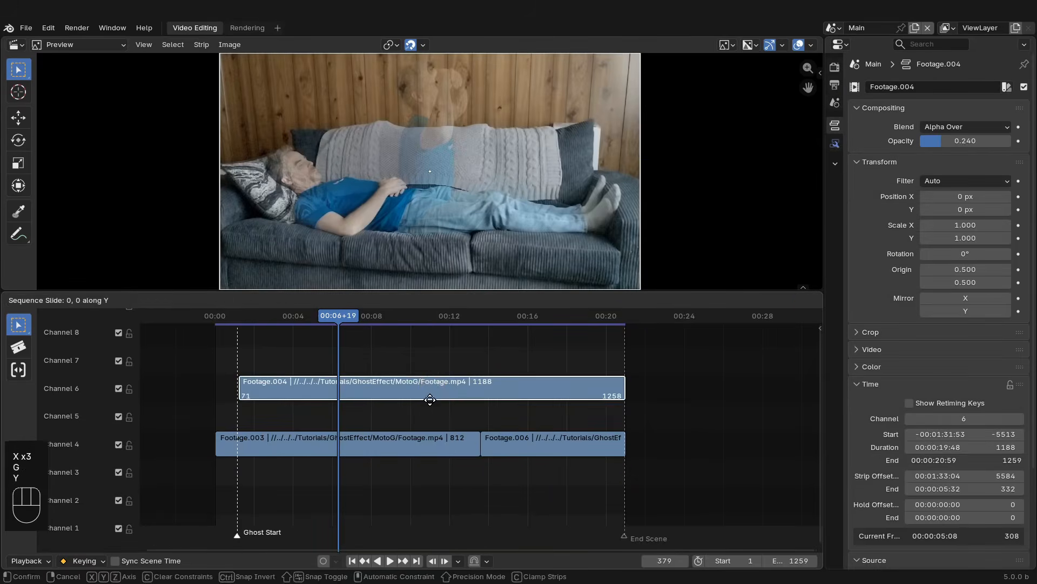
{"action": "key", "text": "y"}
{"action": "left_click", "coordinate": [432, 416]}
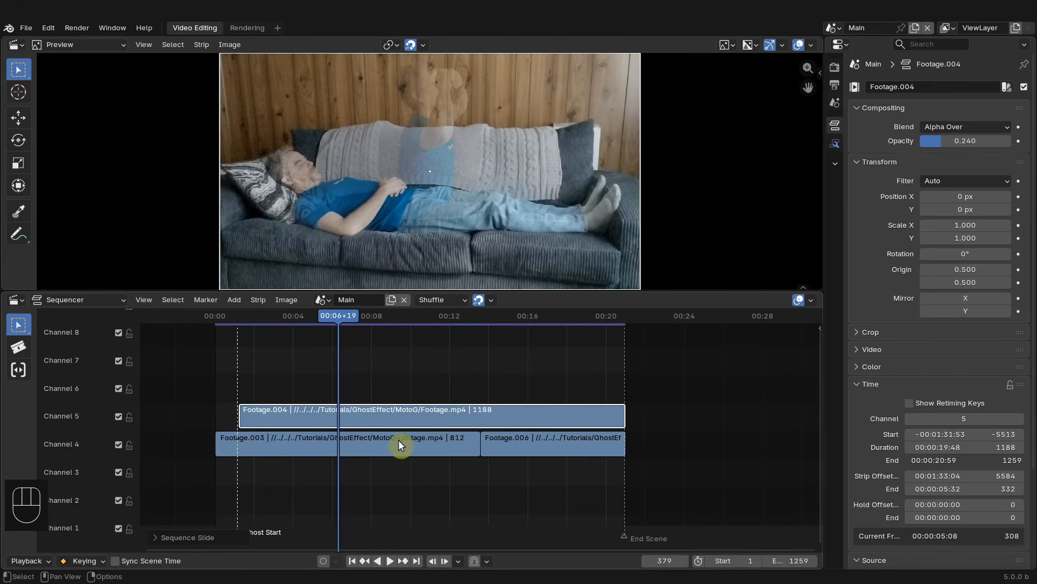
- Try the Screen blend mode on the ghost strip with opacity about 0.82
{"action": "left_click_drag", "start_coordinate": [939, 143], "coordinate": [990, 143]}
{"action": "left_click", "coordinate": [985, 126]}
{"action": "left_click", "coordinate": [881, 251]}
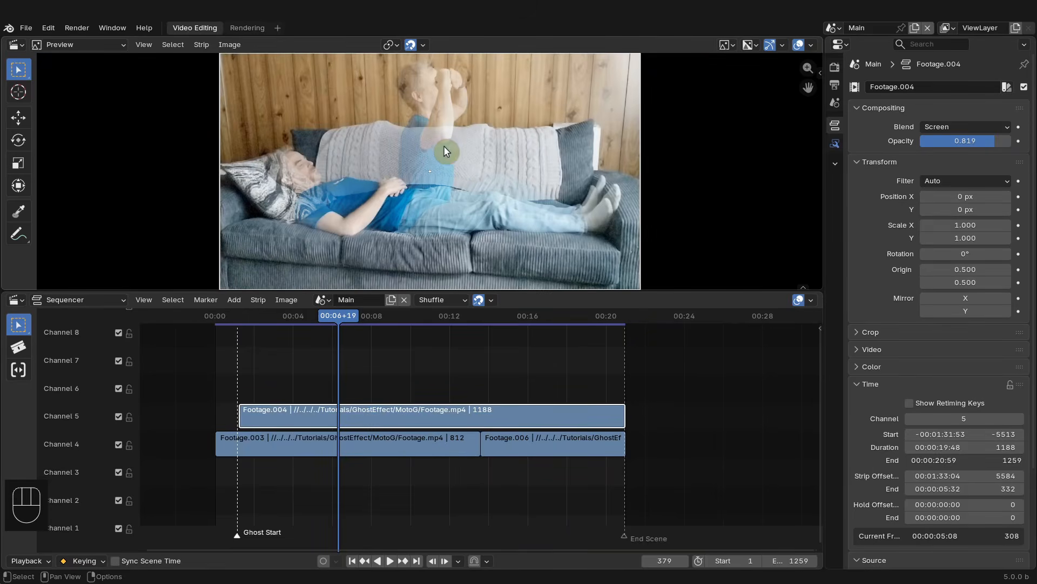
- Set the ghost strip's blend mode to Add and its opacity to 0.608
{"action": "left_click", "coordinate": [979, 126]}
{"action": "left_click", "coordinate": [870, 272]}
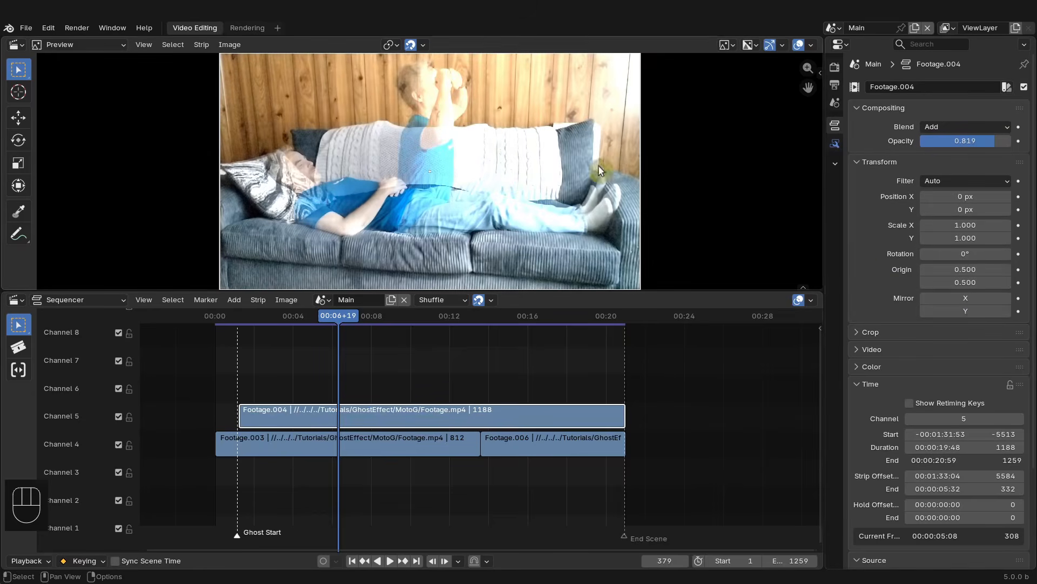
{"action": "left_click_drag", "start_coordinate": [991, 141], "coordinate": [971, 140]}
{"action": "left_click_drag", "start_coordinate": [983, 144], "coordinate": [961, 157]}
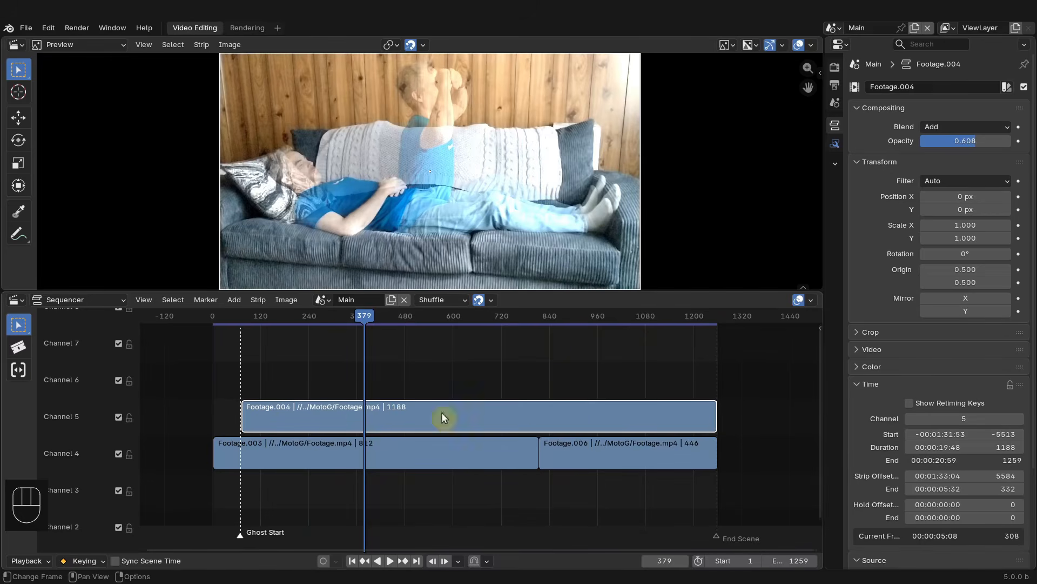
- Switch the sequencer to the FootageCut scene and examine its footage strips
{"action": "left_click", "coordinate": [637, 407]}
{"action": "left_click", "coordinate": [332, 301]}
{"action": "left_click", "coordinate": [352, 339]}
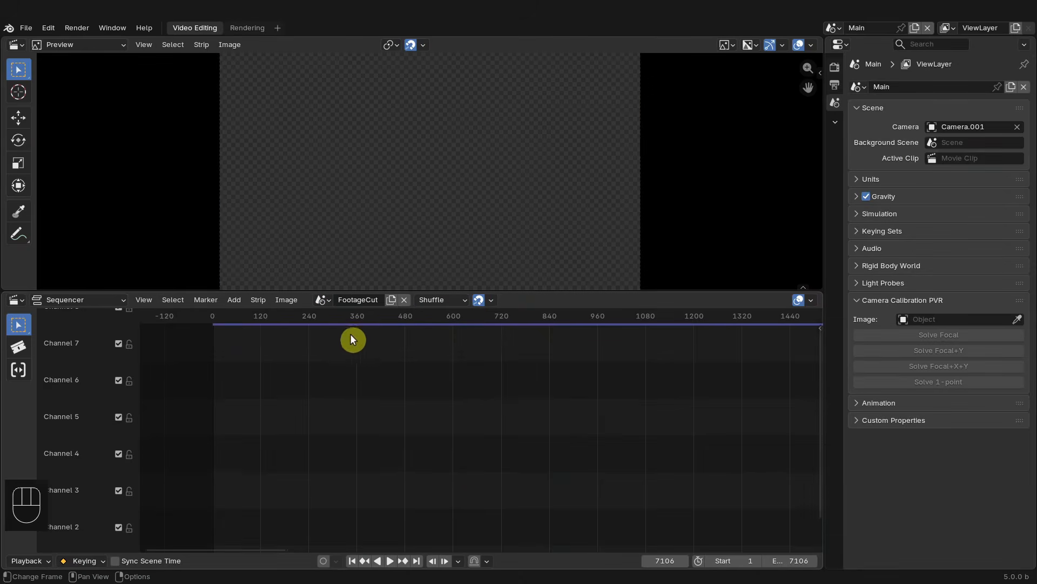
{"action": "key", "text": "KP_0"}
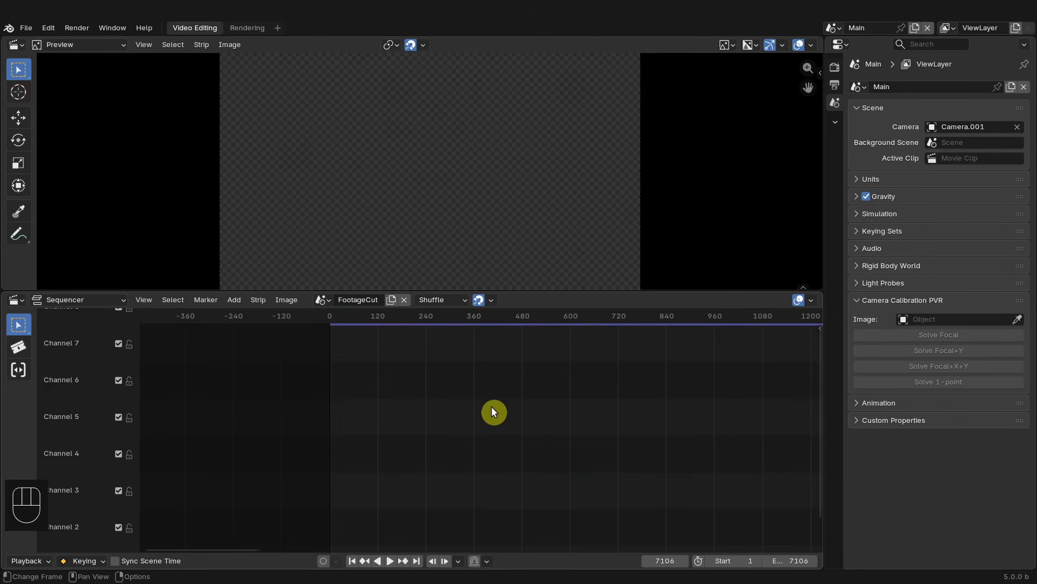
{"action": "key", "text": "KP_0"}
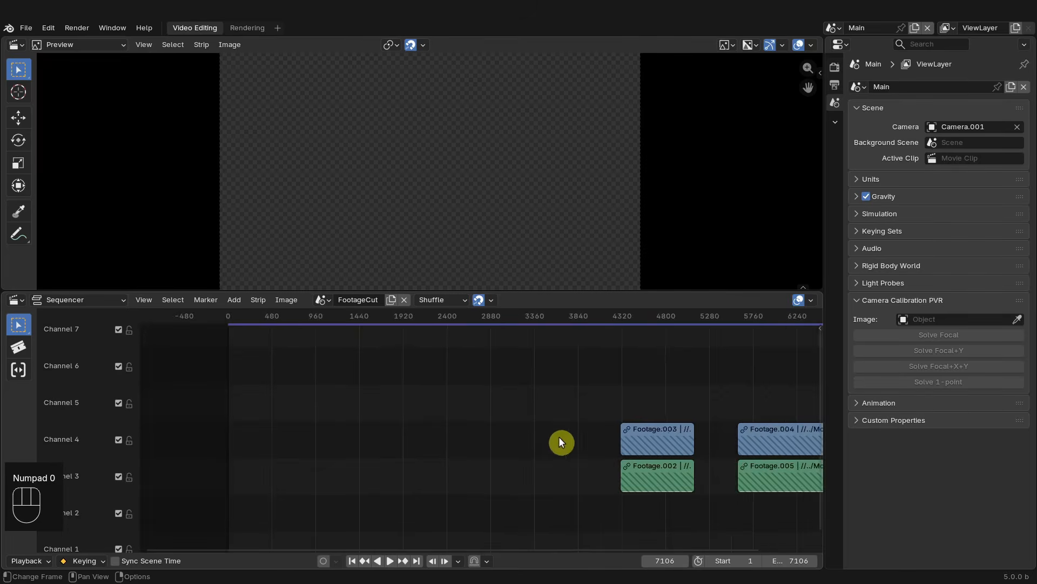
{"action": "scroll", "coordinate": [559, 438], "scroll_direction": "down", "scroll_amount": 6}
{"action": "scroll", "coordinate": [519, 430], "scroll_direction": "up", "scroll_amount": 4}
{"action": "middle_click_drag", "start_coordinate": [502, 430], "coordinate": [308, 435]}
{"action": "scroll", "coordinate": [416, 439], "scroll_direction": "up", "scroll_amount": 12}
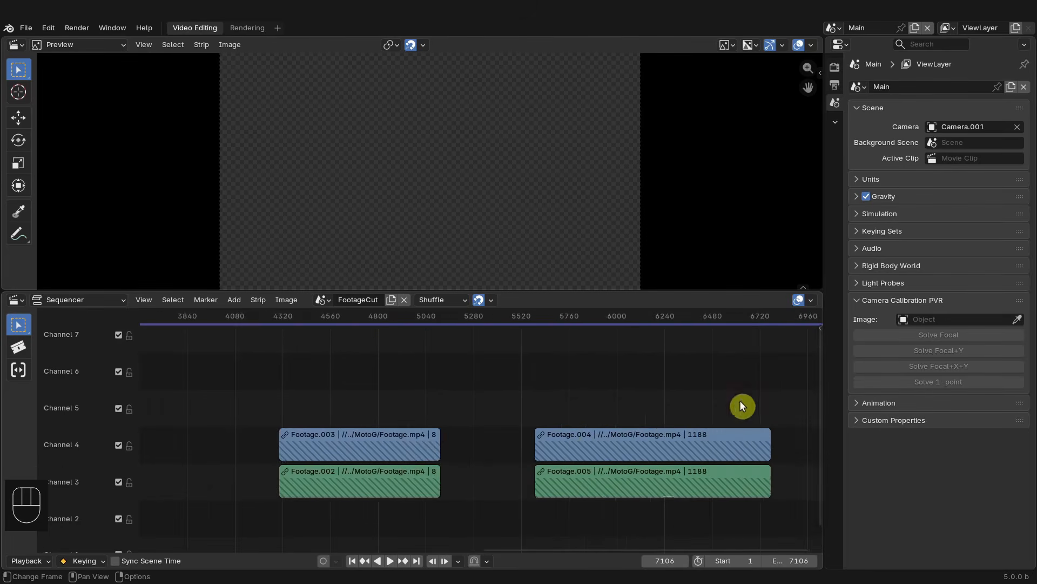
{"action": "middle_click_drag", "start_coordinate": [741, 405], "coordinate": [423, 366]}
{"action": "middle_click_drag", "start_coordinate": [325, 357], "coordinate": [547, 364]}
{"action": "middle_click_drag", "start_coordinate": [227, 374], "coordinate": [448, 384]}
{"action": "key", "text": "KP_0"}
{"action": "key", "text": "KP_0"}
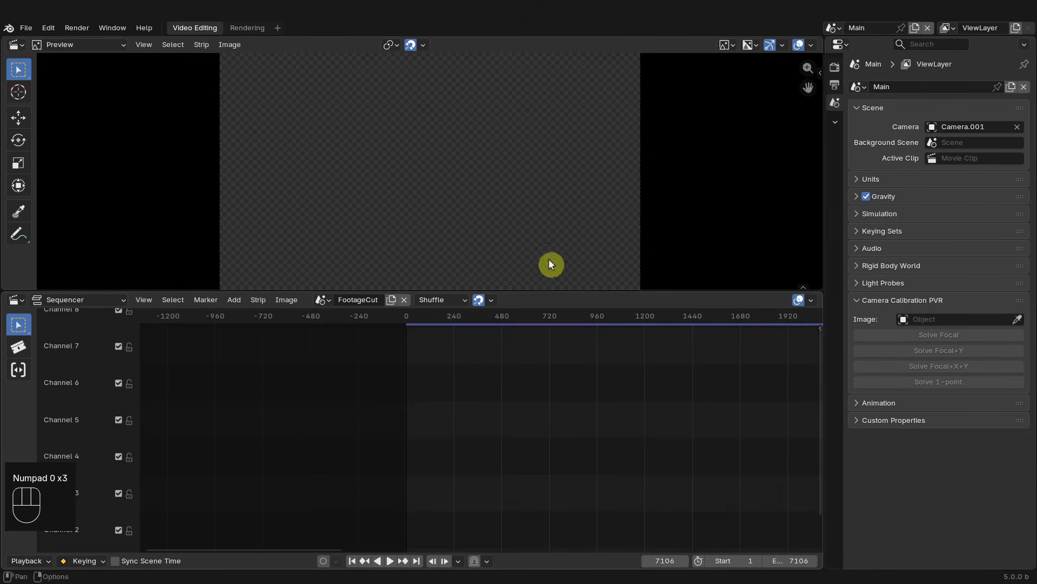
- Make FootageCut the window's active scene and jump the playhead to the start of the Footage.004 strip
{"action": "left_click", "coordinate": [837, 26]}
{"action": "left_click", "coordinate": [844, 50]}
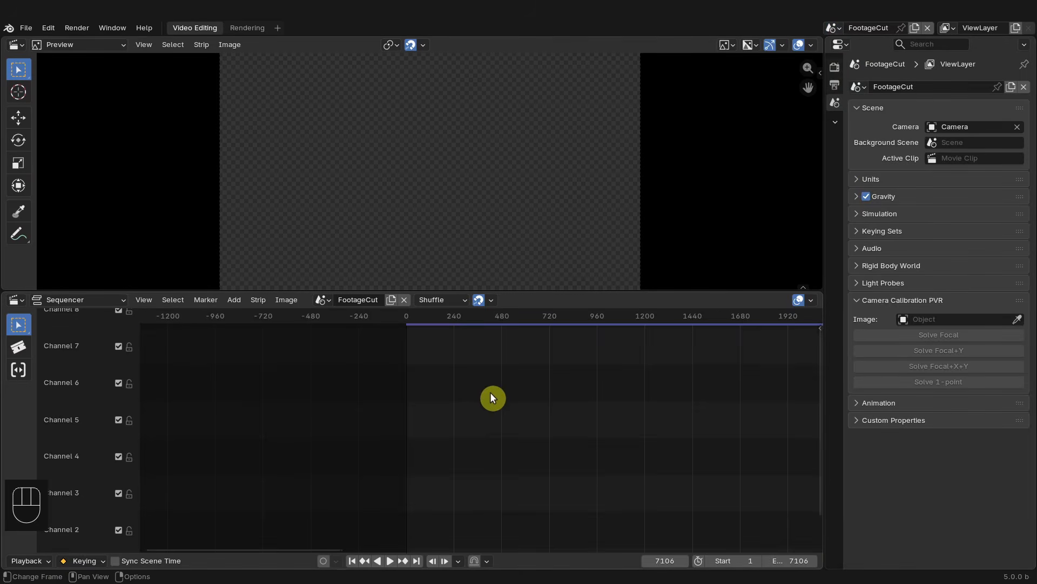
{"action": "key", "text": "KP_0"}
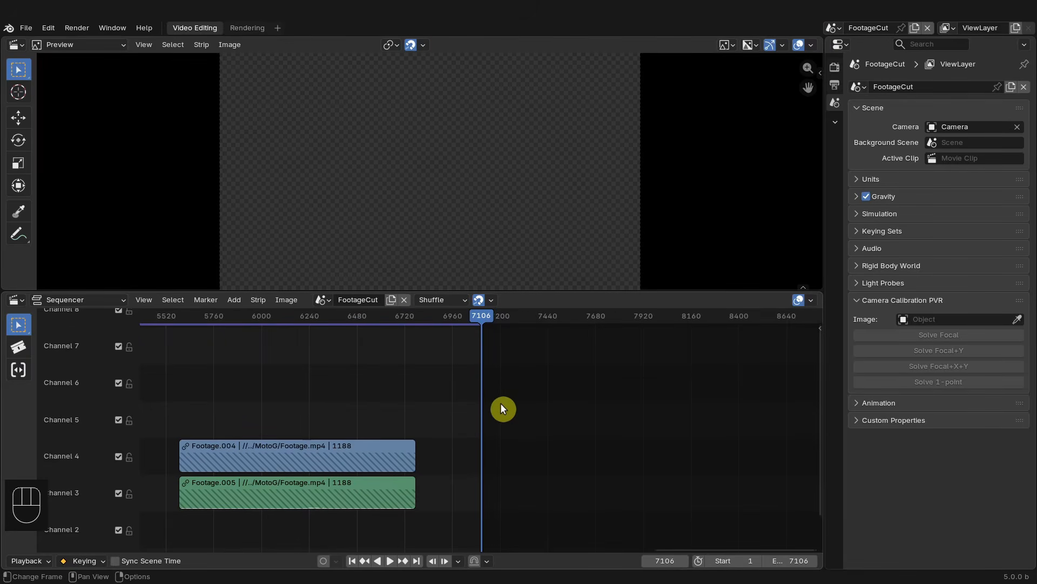
{"action": "middle_click_drag", "start_coordinate": [501, 405], "coordinate": [681, 396]}
{"action": "left_click", "coordinate": [414, 318]}
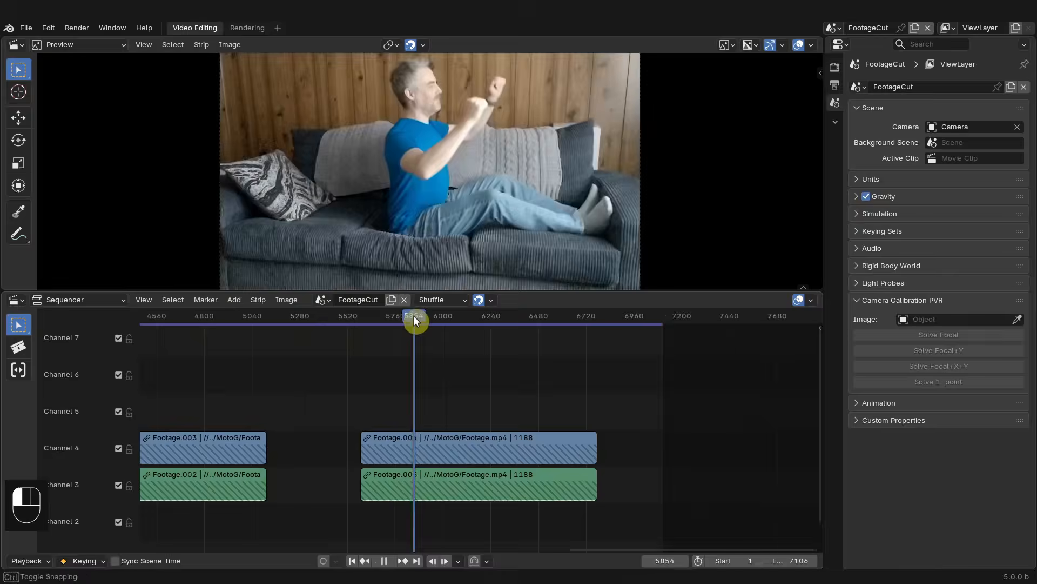
{"action": "key", "text": "Page_Up"}
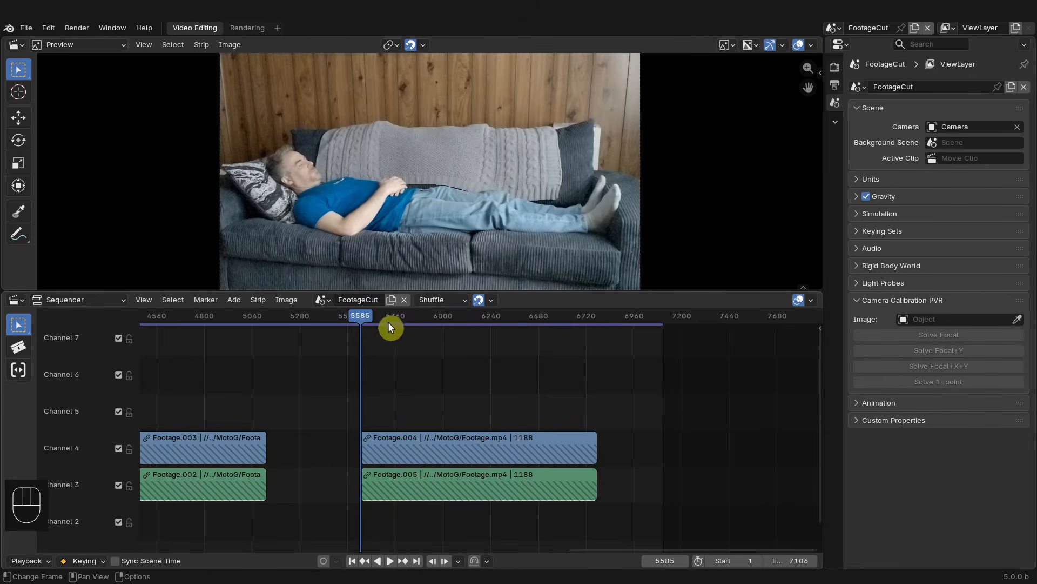
- Switch both the sequencer and the window back to the Main scene
{"action": "left_click", "coordinate": [325, 298]}
{"action": "left_click", "coordinate": [343, 331]}
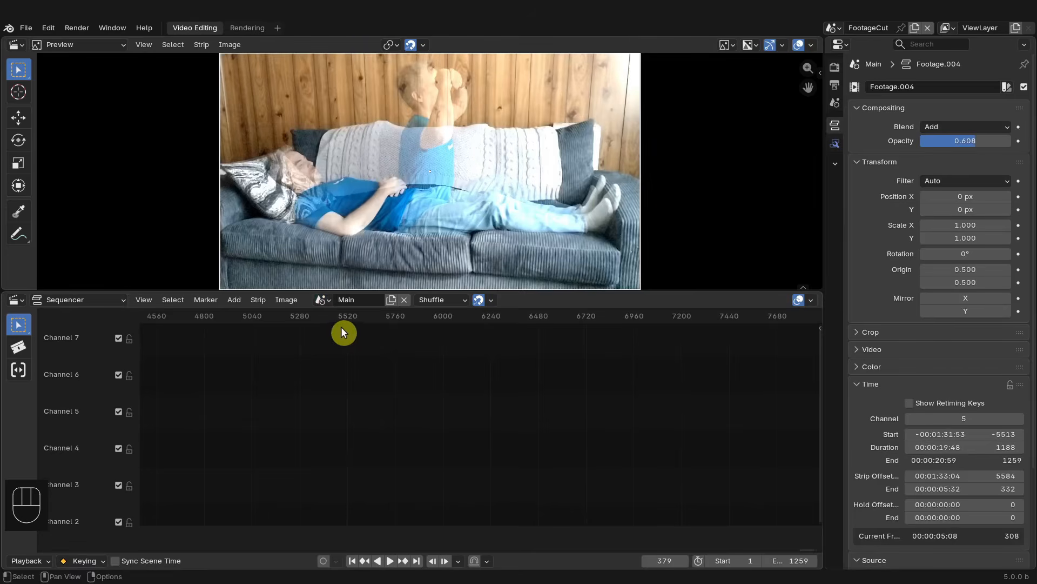
{"action": "left_click", "coordinate": [835, 33]}
{"action": "left_click", "coordinate": [838, 61]}
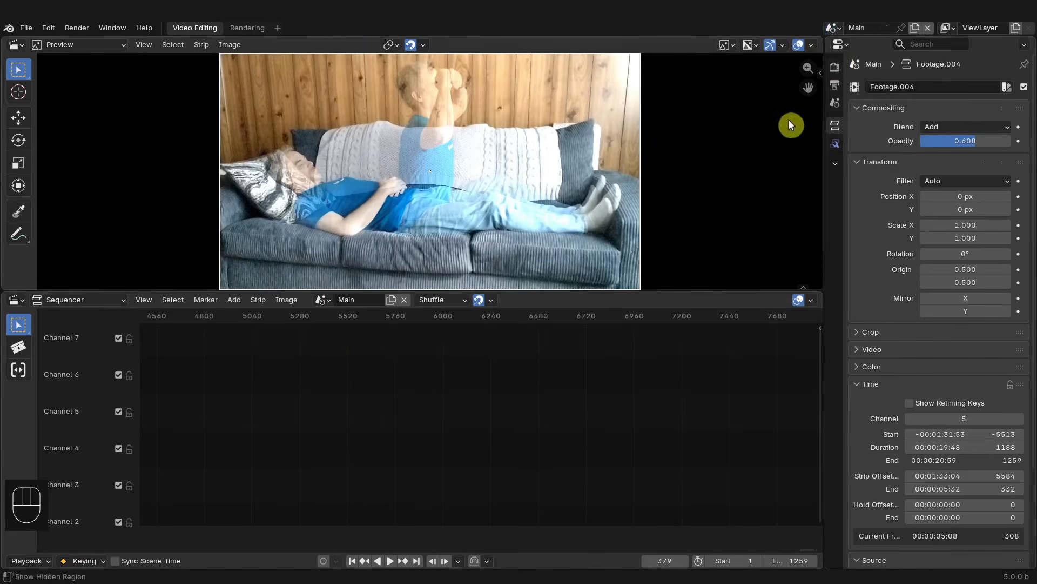
{"action": "key", "text": "KP_0"}
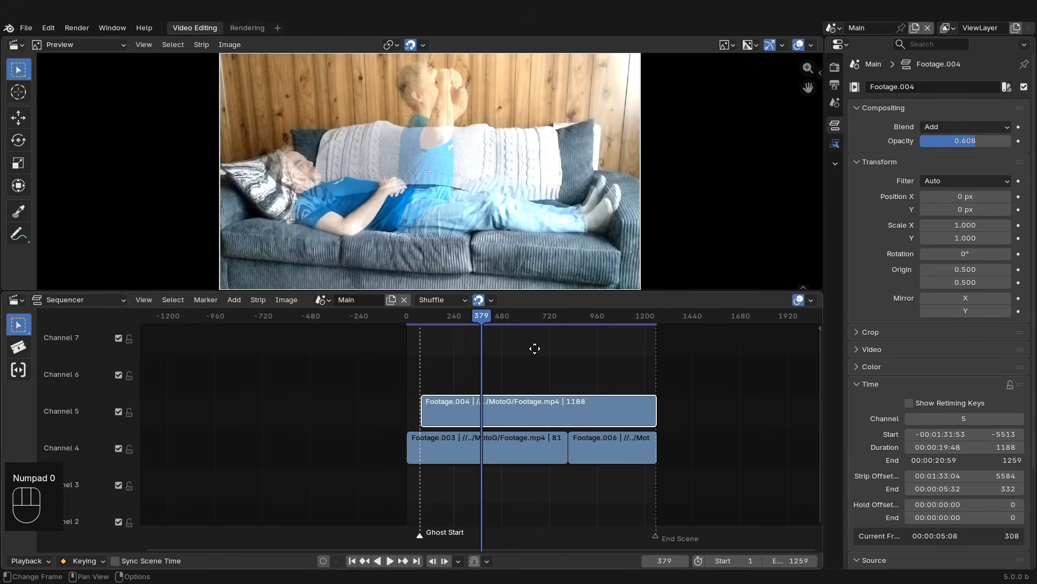
- Mute the two footage strips on channel 4 beneath the ghost strip
{"action": "scroll", "coordinate": [403, 370], "scroll_direction": "up", "scroll_amount": 6}
{"action": "middle_click_drag", "start_coordinate": [553, 353], "coordinate": [496, 376]}
{"action": "scroll", "coordinate": [468, 377], "scroll_direction": "up", "scroll_amount": 2}
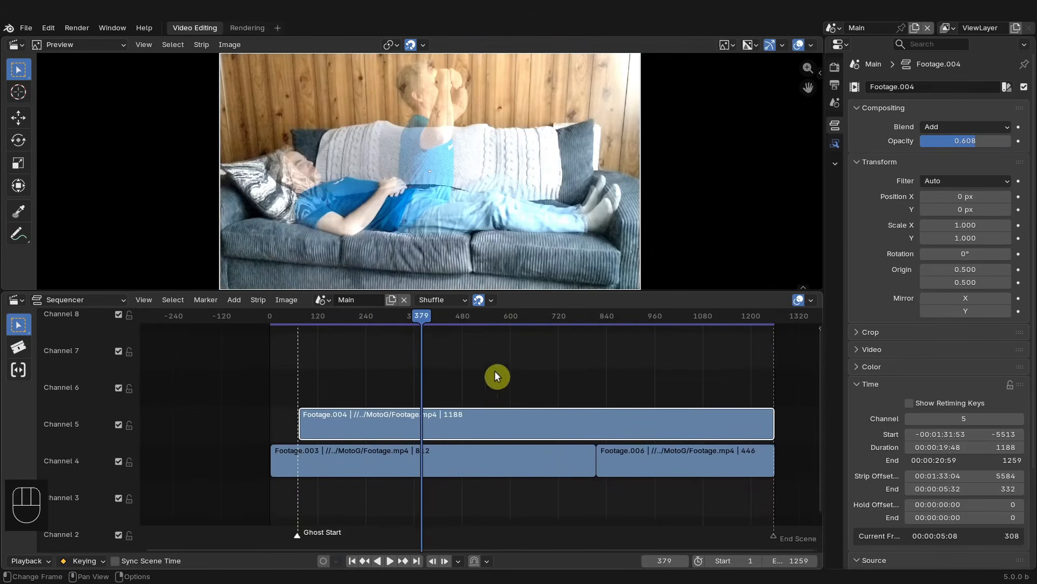
{"action": "middle_click_drag", "start_coordinate": [404, 415], "coordinate": [379, 416]}
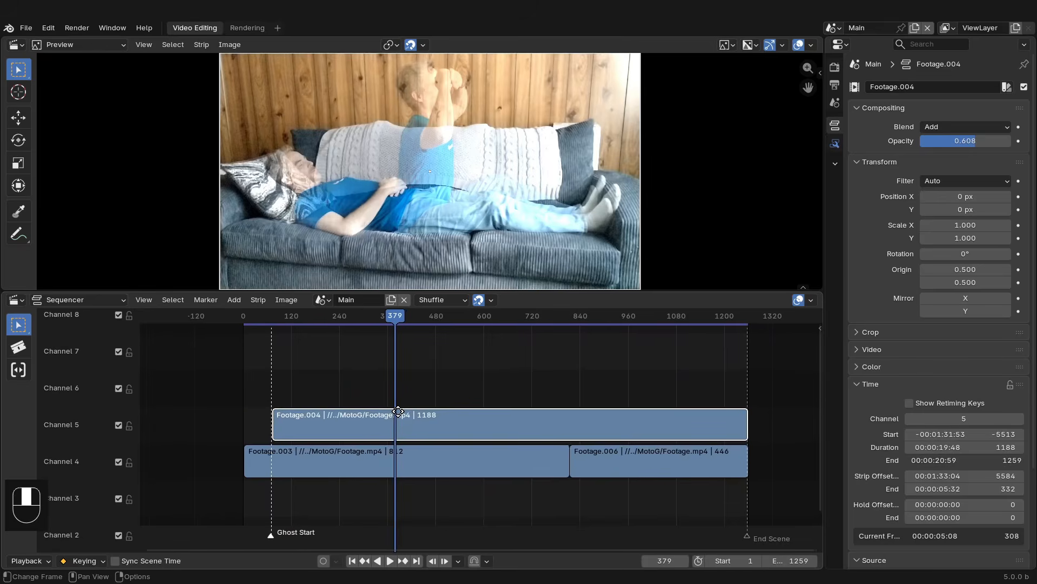
{"action": "left_click_drag", "start_coordinate": [634, 503], "coordinate": [517, 453]}
{"action": "key", "text": "h"}
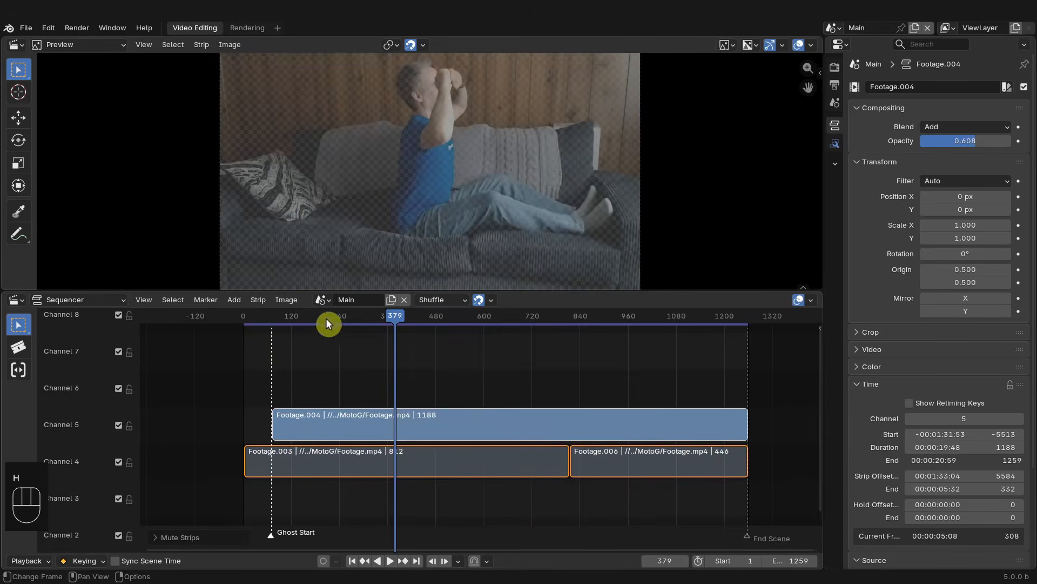
- Set the scene's frame range to the selected ghost strip
{"action": "left_click", "coordinate": [524, 426]}
{"action": "left_click", "coordinate": [146, 301]}
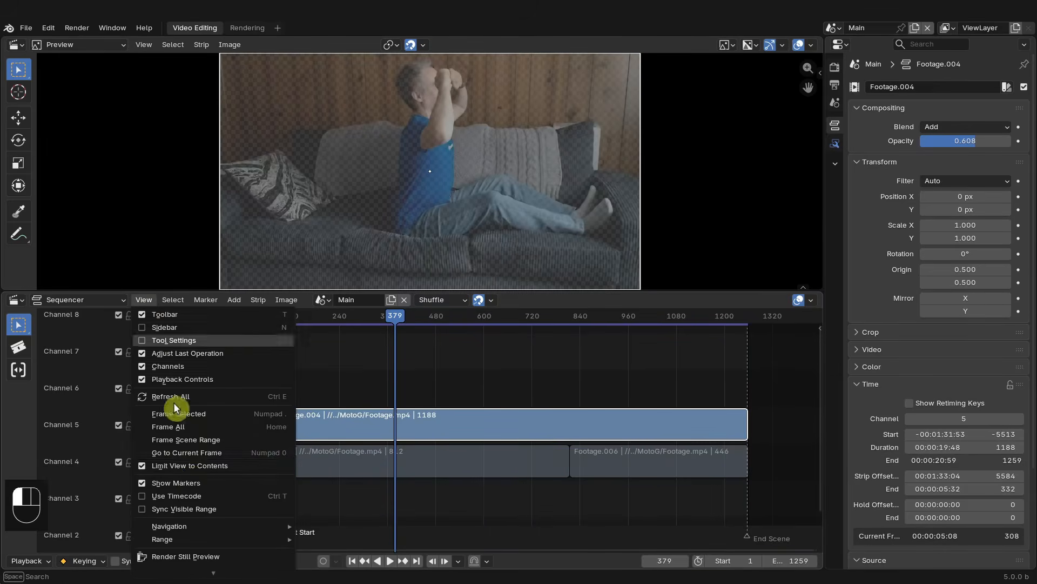
{"action": "mouse_move", "coordinate": [185, 539]}
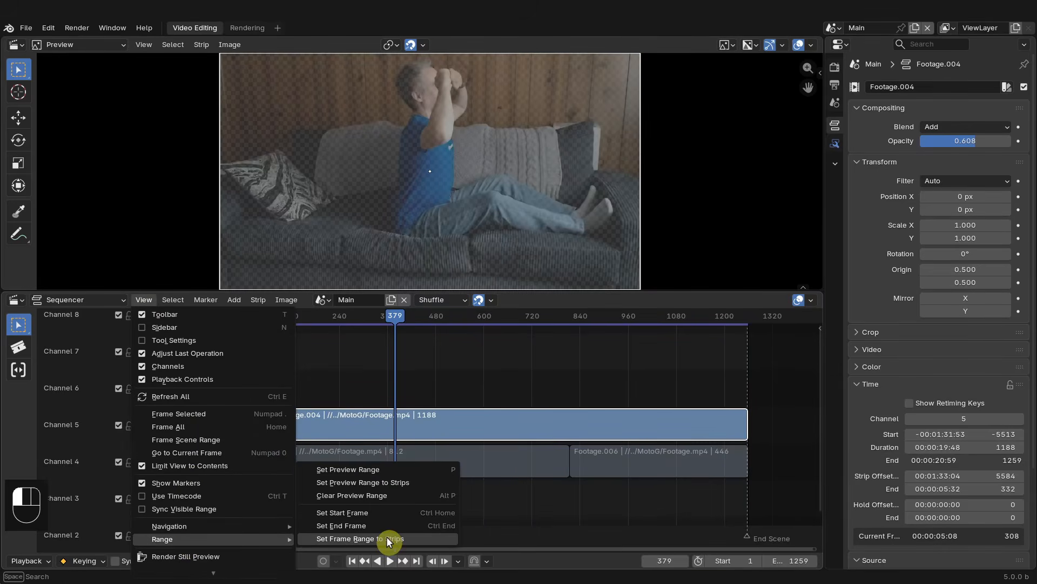
{"action": "left_click", "coordinate": [390, 538]}
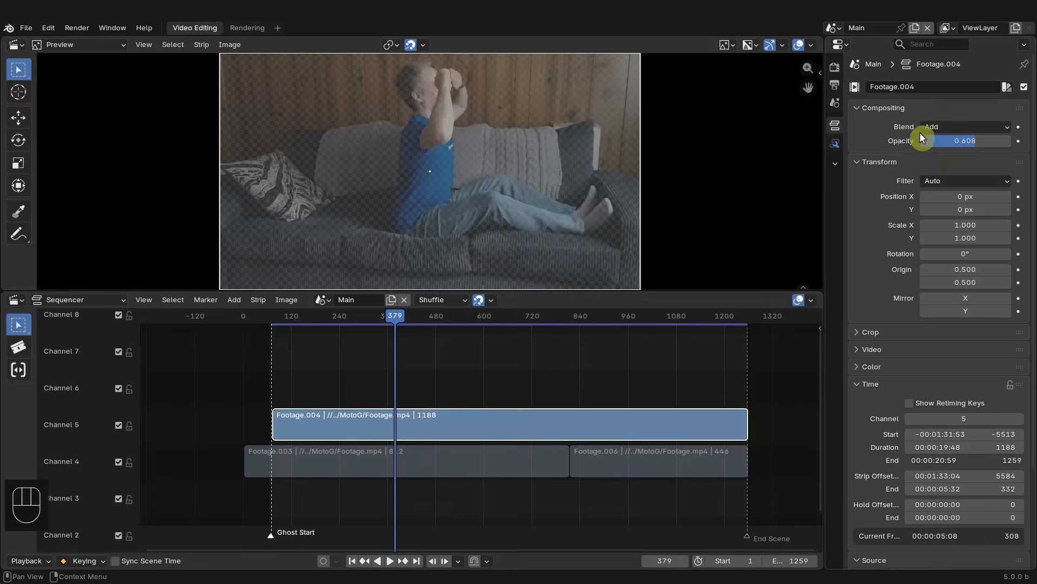
- Set the ghost strip's opacity to 1.000 and its blend mode to Alpha Over
{"action": "left_click_drag", "start_coordinate": [973, 141], "coordinate": [1007, 143]}
{"action": "left_click", "coordinate": [993, 128]}
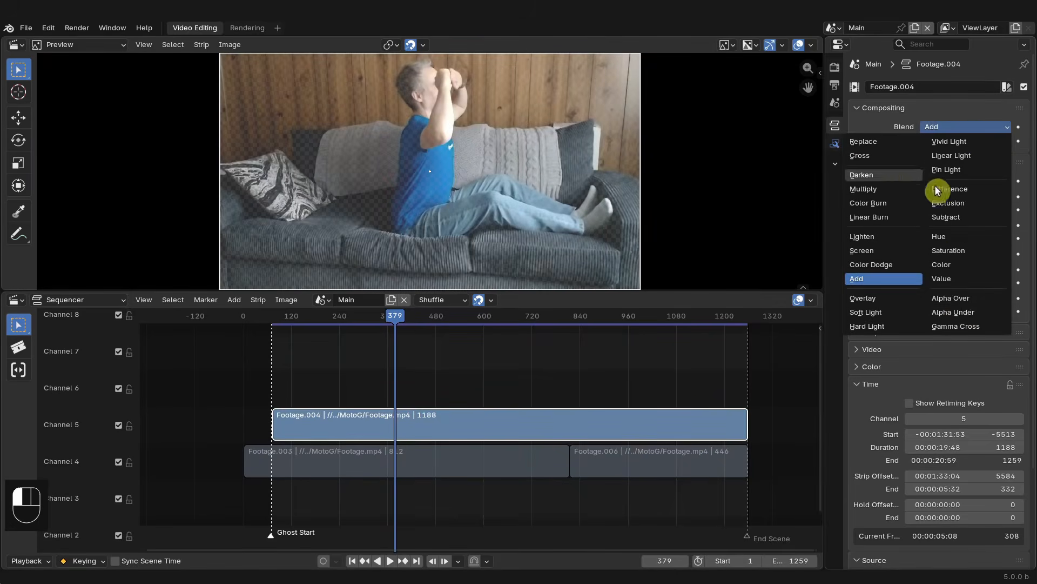
{"action": "left_click", "coordinate": [952, 298]}
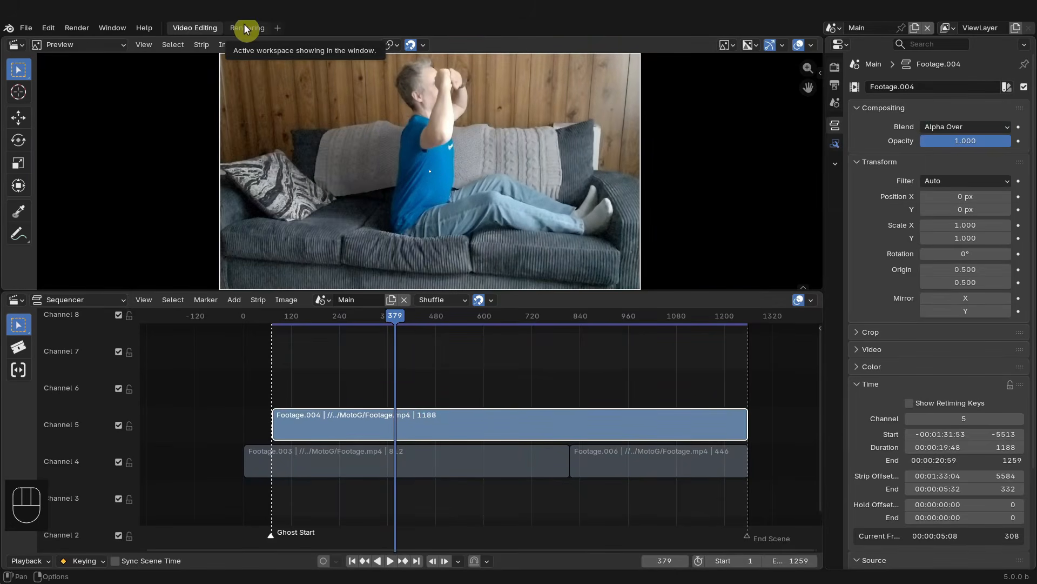
- Switch to the Rendering workspace and render the current frame
{"action": "left_click", "coordinate": [247, 29]}
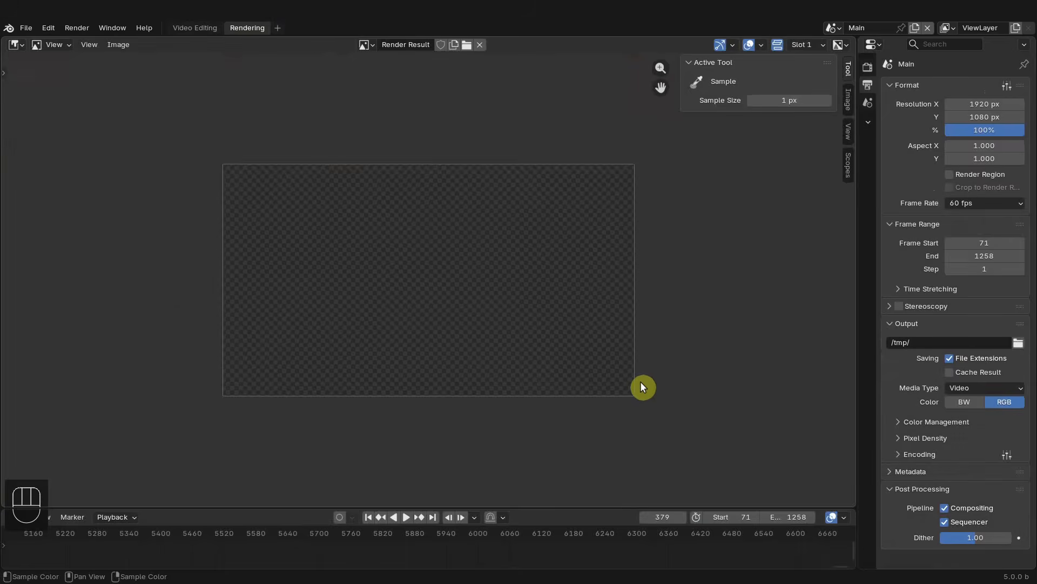
{"action": "key", "text": "F12"}
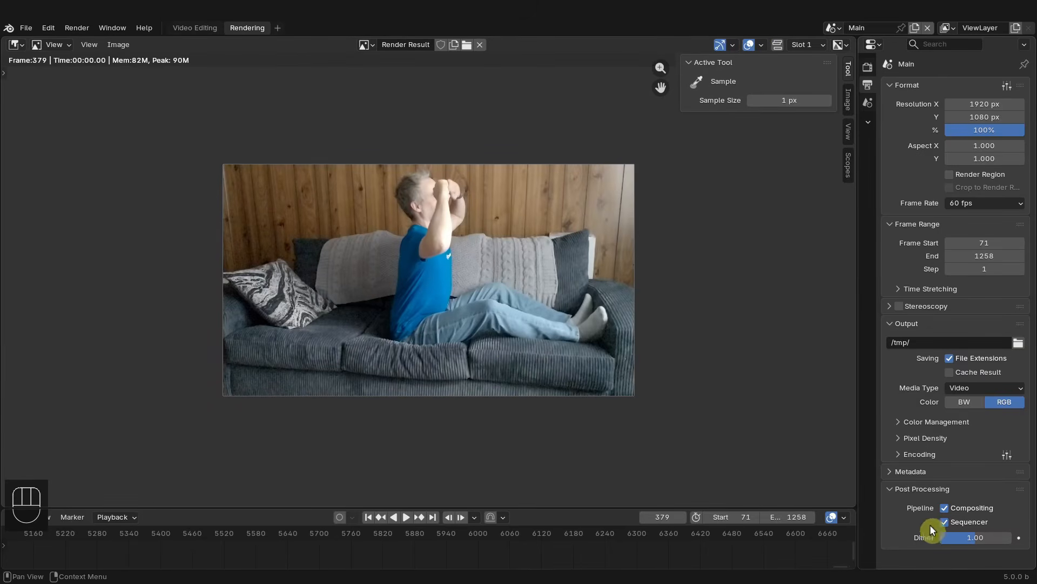
- Disable the Sequencer post-processing pipeline and render the frame again
{"action": "left_click", "coordinate": [892, 488]}
{"action": "left_click", "coordinate": [892, 488]}
{"action": "left_click", "coordinate": [945, 522]}
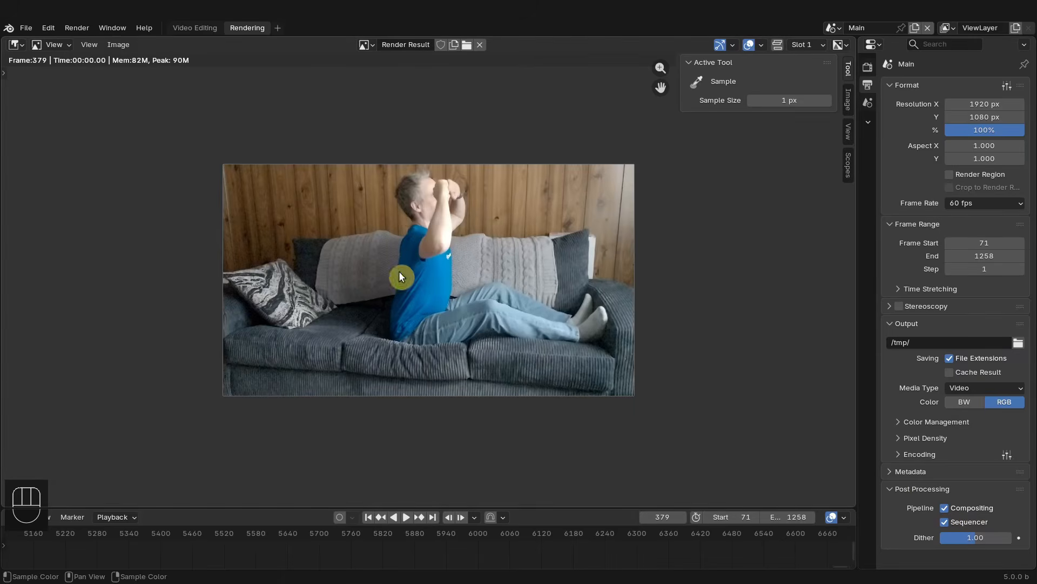
{"action": "left_click", "coordinate": [944, 521]}
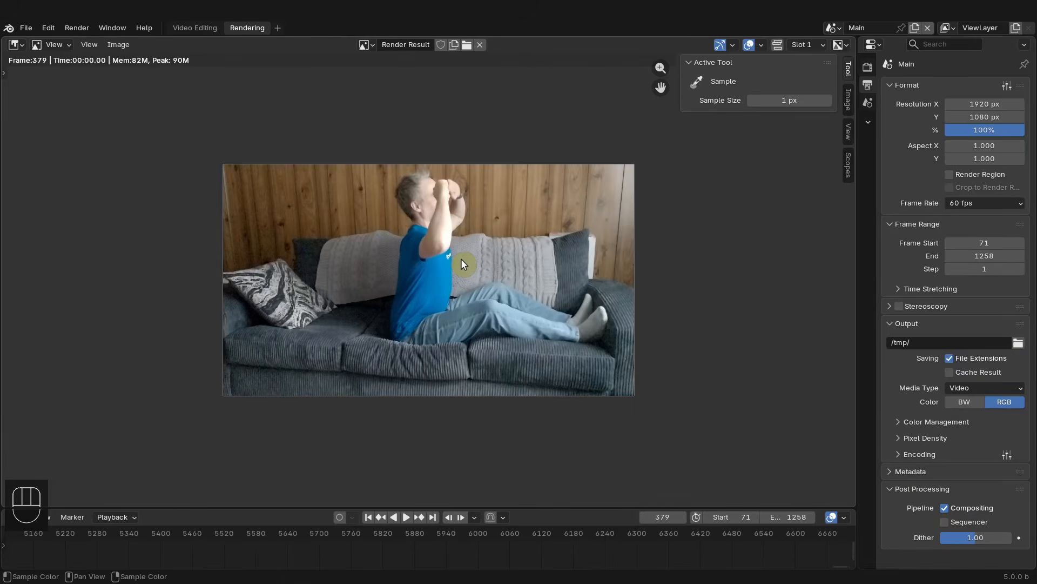
{"action": "key", "text": "F12"}
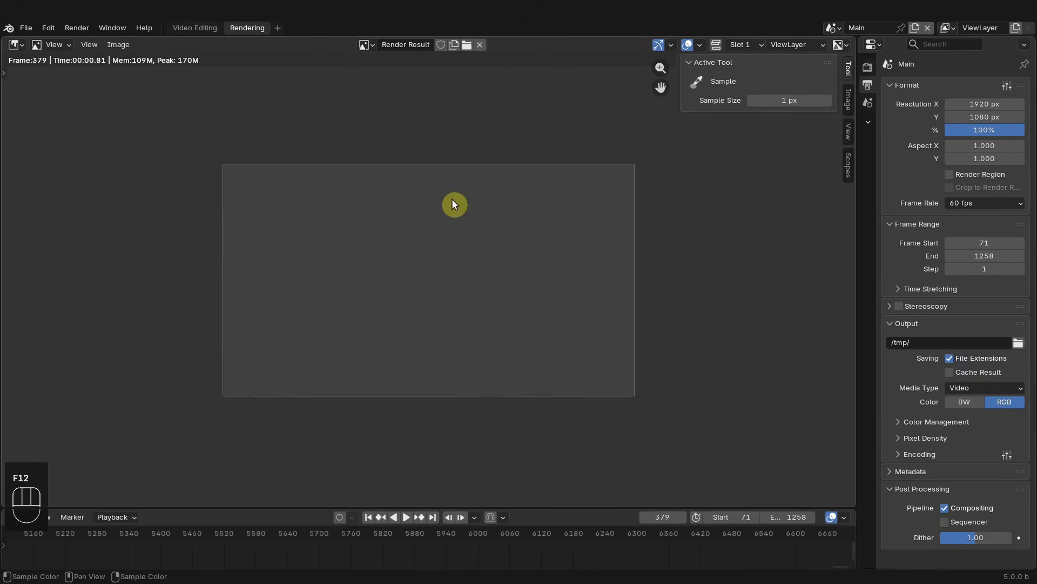
- Re-enable the Sequencer post-processing pipeline and render the frame
{"action": "left_click", "coordinate": [944, 522]}
{"action": "key", "text": "F12"}
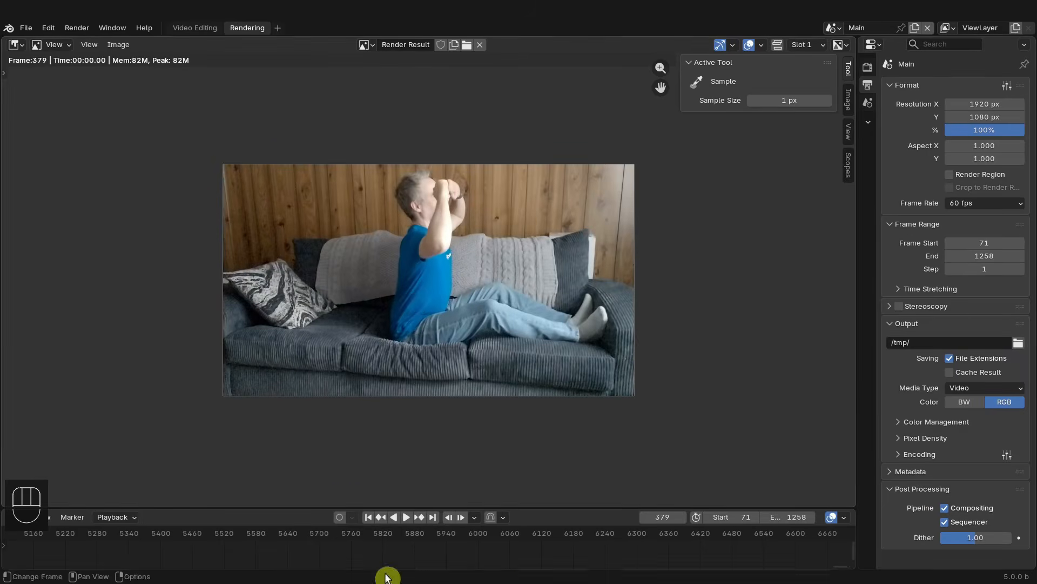
- Split off a new area above the timeline and turn it into a Video Sequencer
{"action": "key", "text": "Home"}
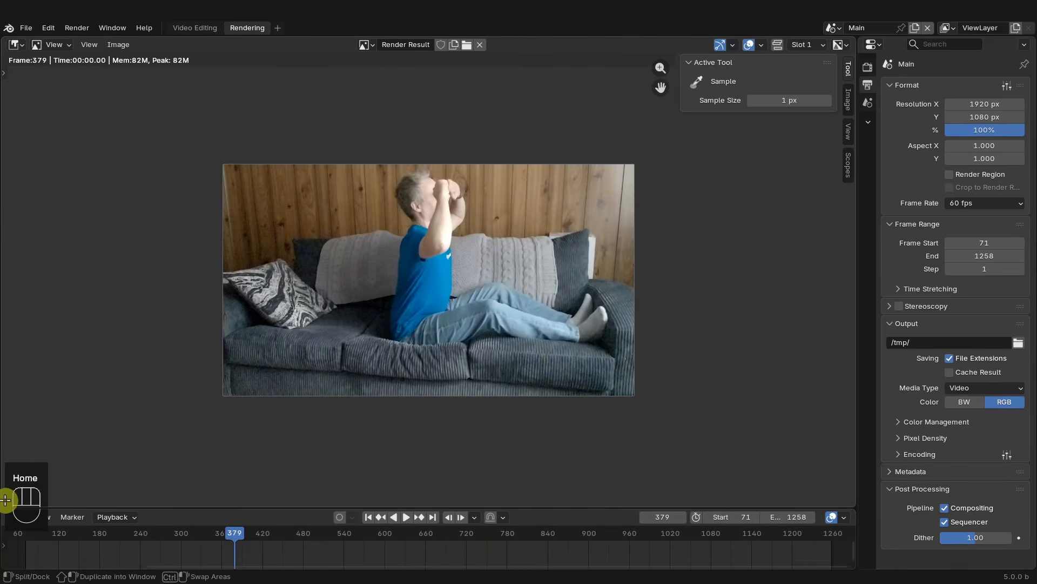
{"action": "left_click_drag", "start_coordinate": [13, 502], "coordinate": [22, 343]}
{"action": "left_click", "coordinate": [17, 351]}
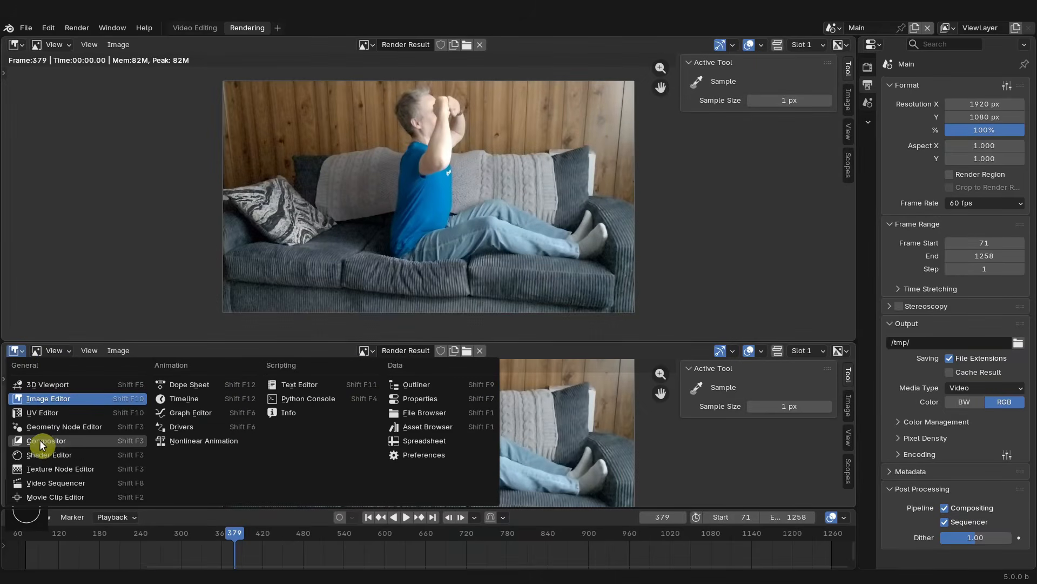
{"action": "left_click", "coordinate": [39, 484]}
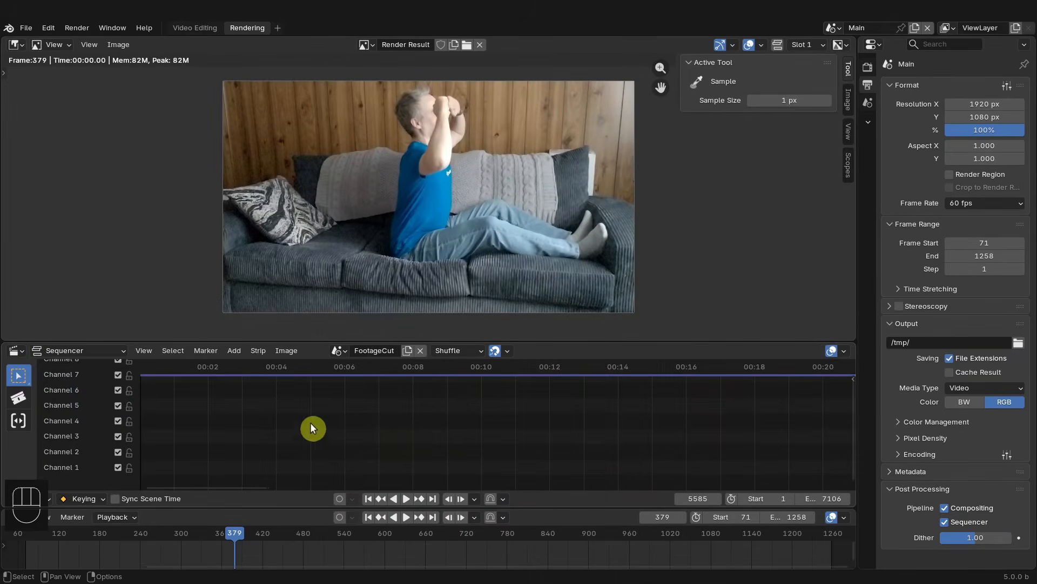
{"action": "key", "text": "KP_0"}
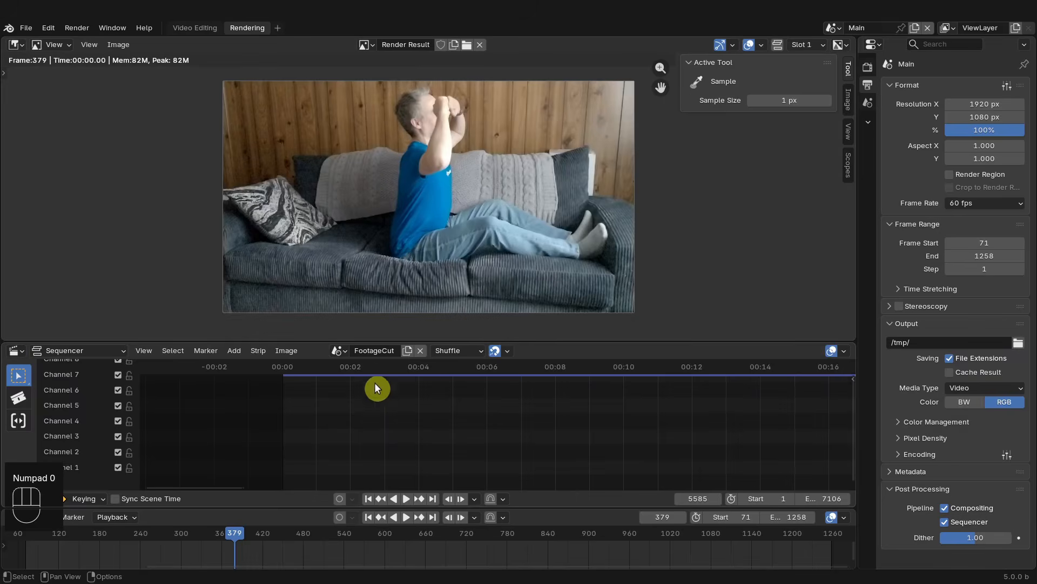
- Switch the new sequencer to the Main scene and frame all its strips
{"action": "left_click", "coordinate": [337, 350]}
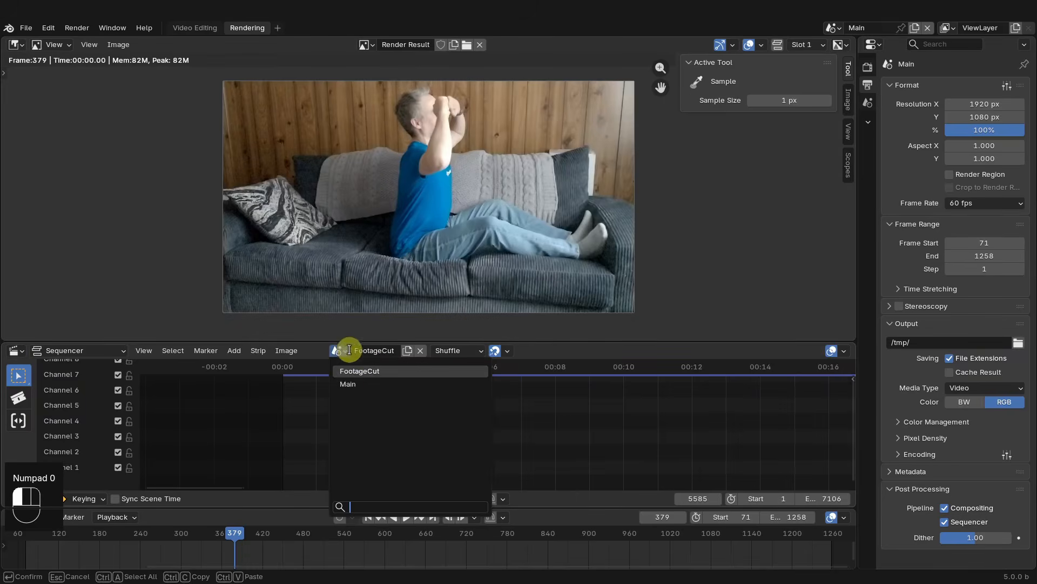
{"action": "left_click", "coordinate": [354, 384]}
{"action": "key", "text": "Home"}
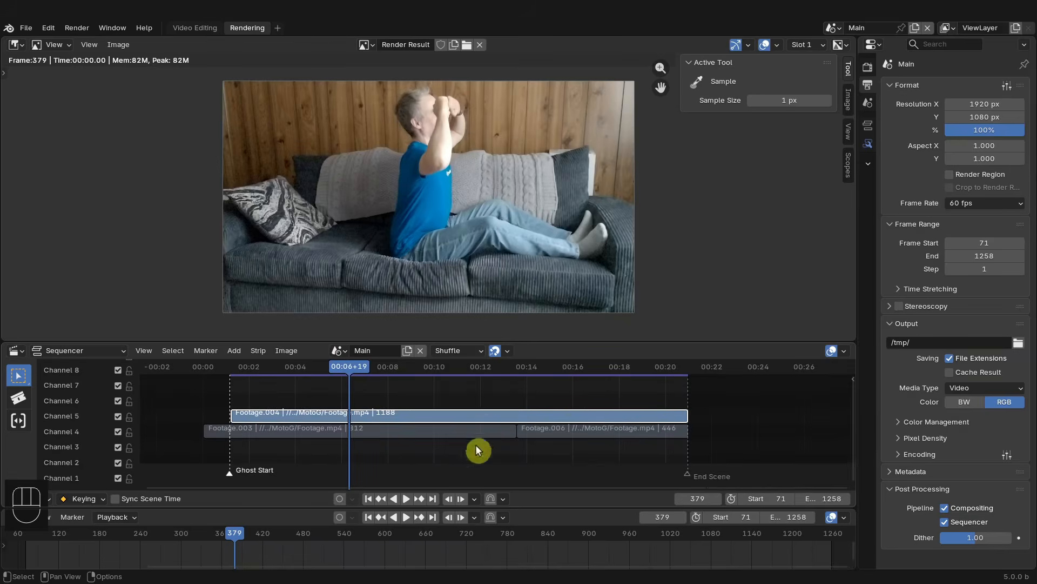
- Enlarge the sequencer area, move the playhead to frame 117 and show time as frame numbers
{"action": "left_click_drag", "start_coordinate": [545, 506], "coordinate": [541, 550]}
{"action": "key", "text": "space"}
{"action": "left_click_drag", "start_coordinate": [370, 369], "coordinate": [336, 384]}
{"action": "middle_click_drag", "start_coordinate": [433, 431], "coordinate": [428, 421]}
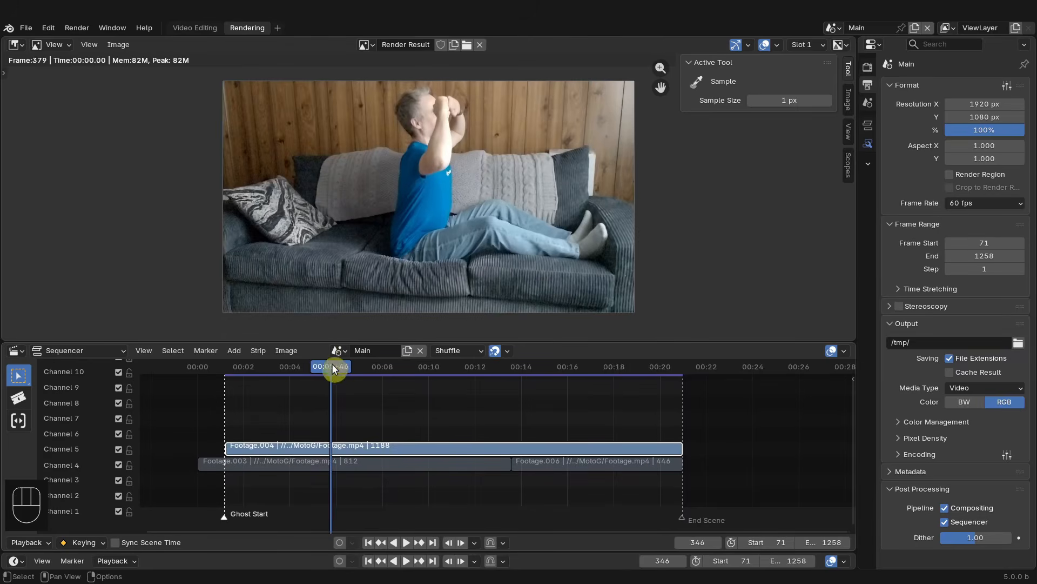
{"action": "left_click_drag", "start_coordinate": [244, 369], "coordinate": [244, 363]}
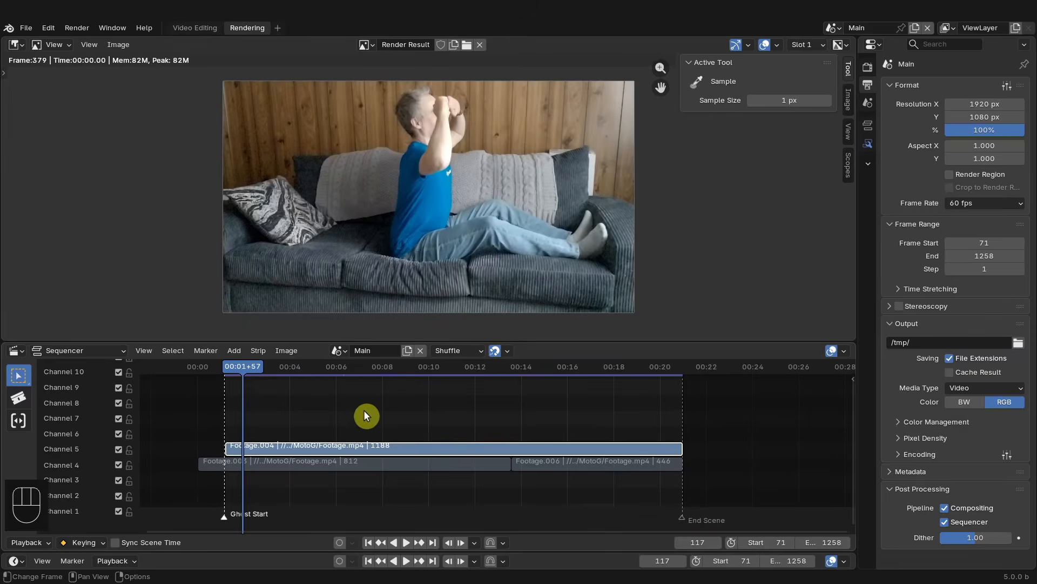
{"action": "key", "text": "ctrl+t"}
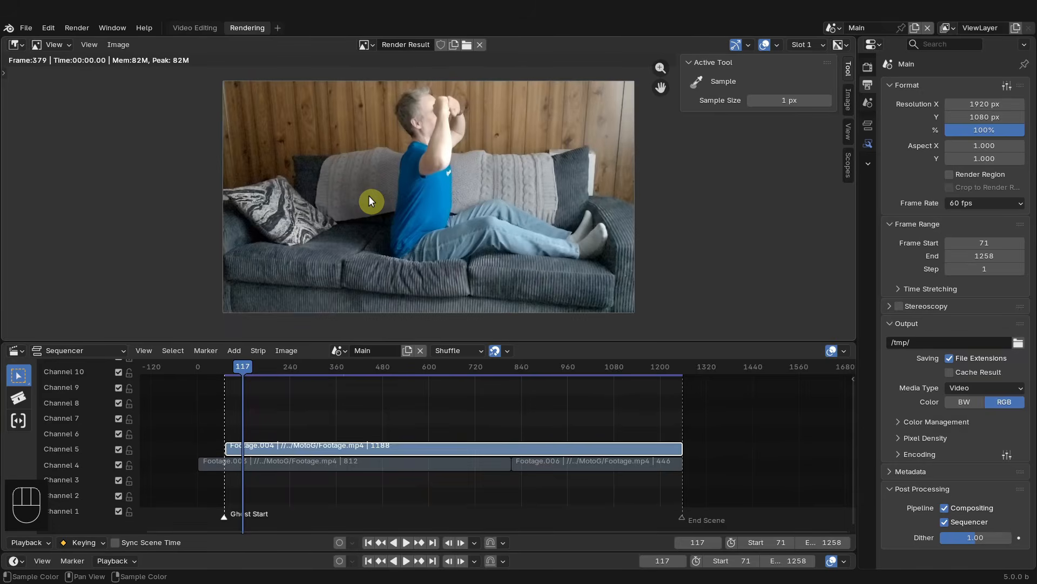
- Render still frames at 117, 421 and 752 to check the sequencer output
{"action": "key", "text": "F12"}
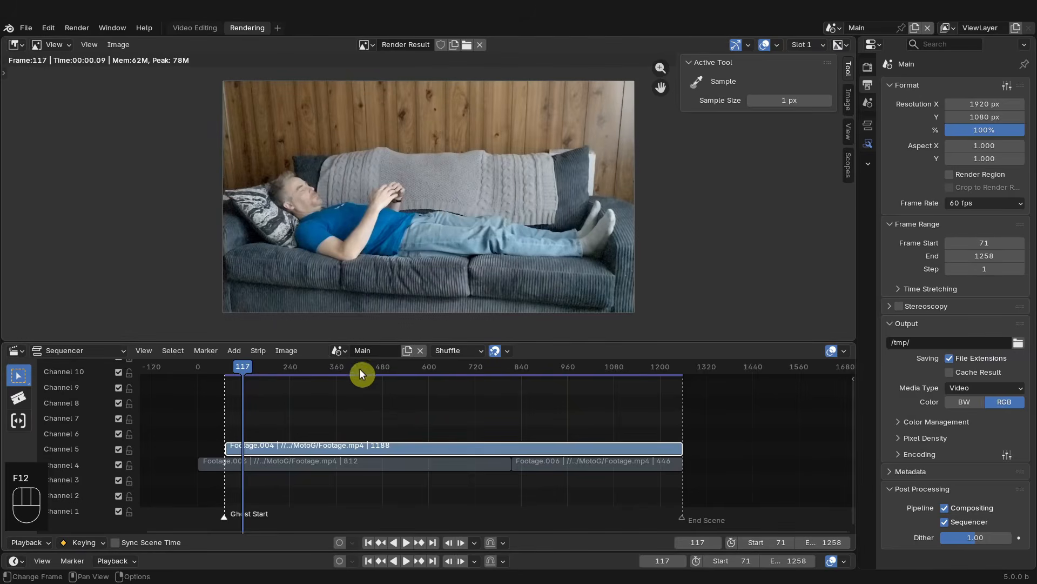
{"action": "left_click", "coordinate": [361, 373]}
{"action": "key", "text": "F12"}
{"action": "left_click_drag", "start_coordinate": [485, 370], "coordinate": [487, 371]}
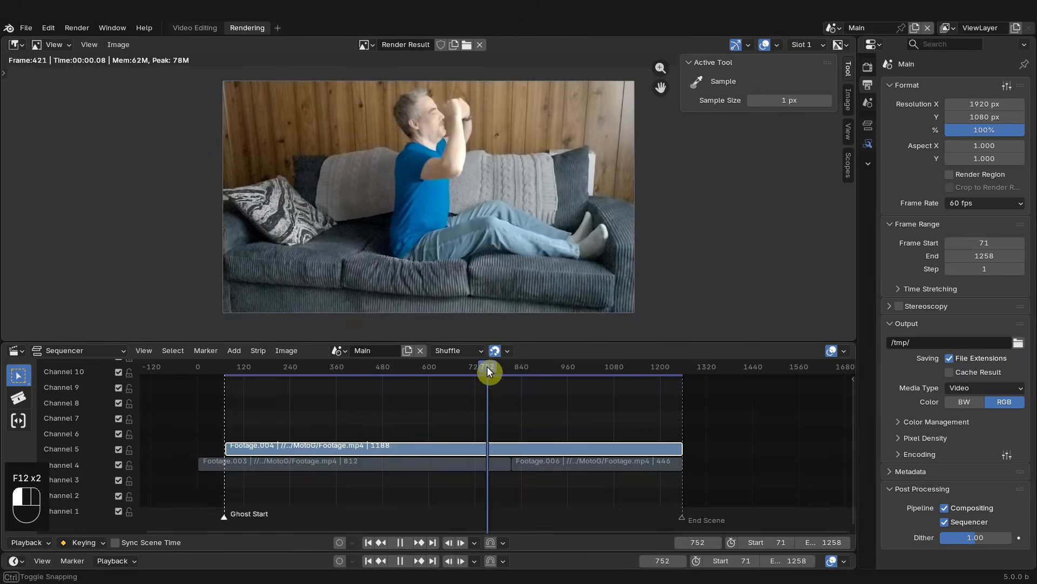
{"action": "key", "text": "F12"}
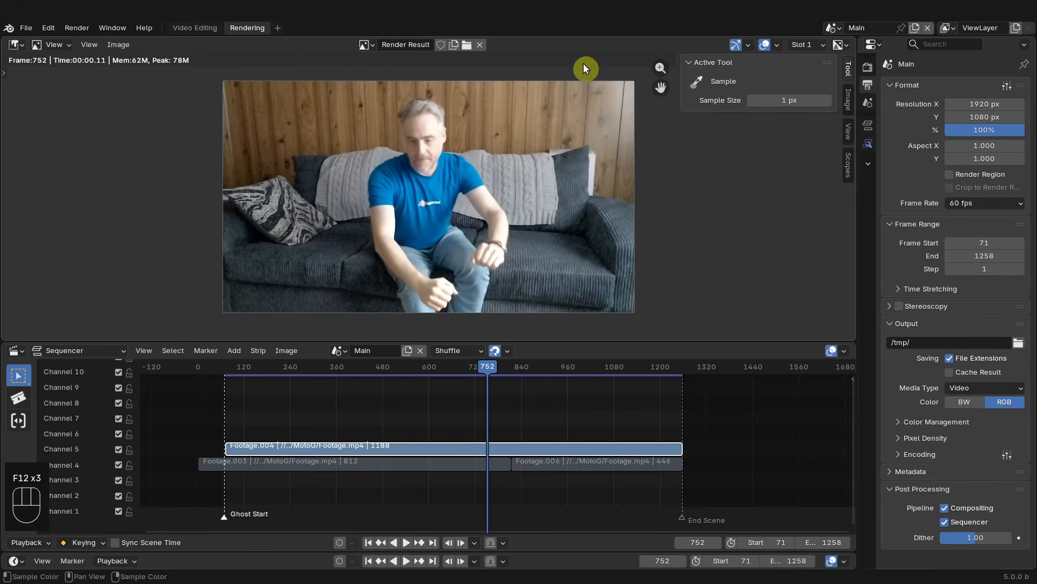
- Split the render view area and turn the new half into a Sequencer in Preview mode
{"action": "left_click_drag", "start_coordinate": [853, 38], "coordinate": [395, 56]}
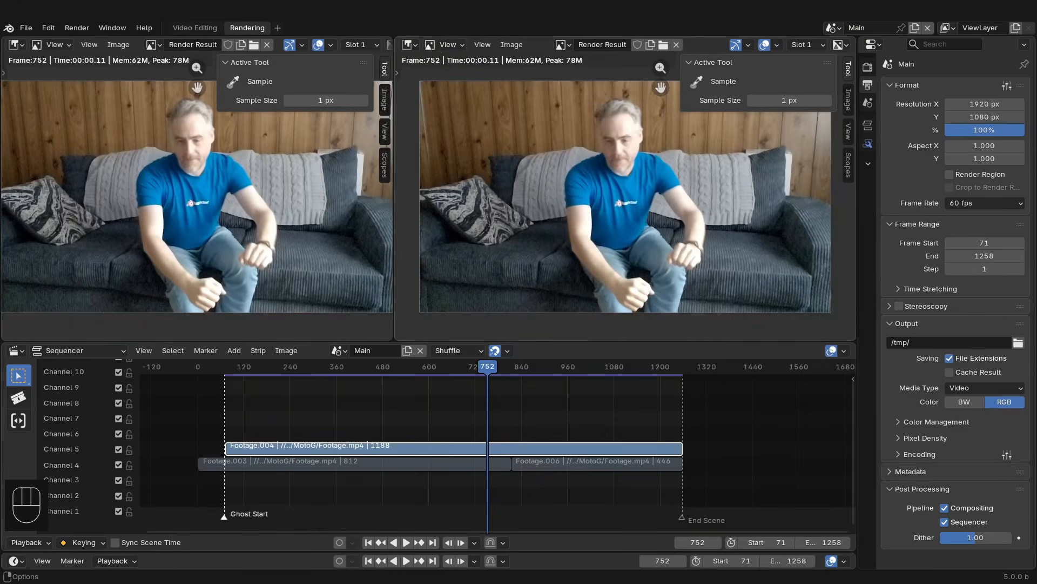
{"action": "left_click", "coordinate": [411, 45]}
{"action": "left_click", "coordinate": [432, 174]}
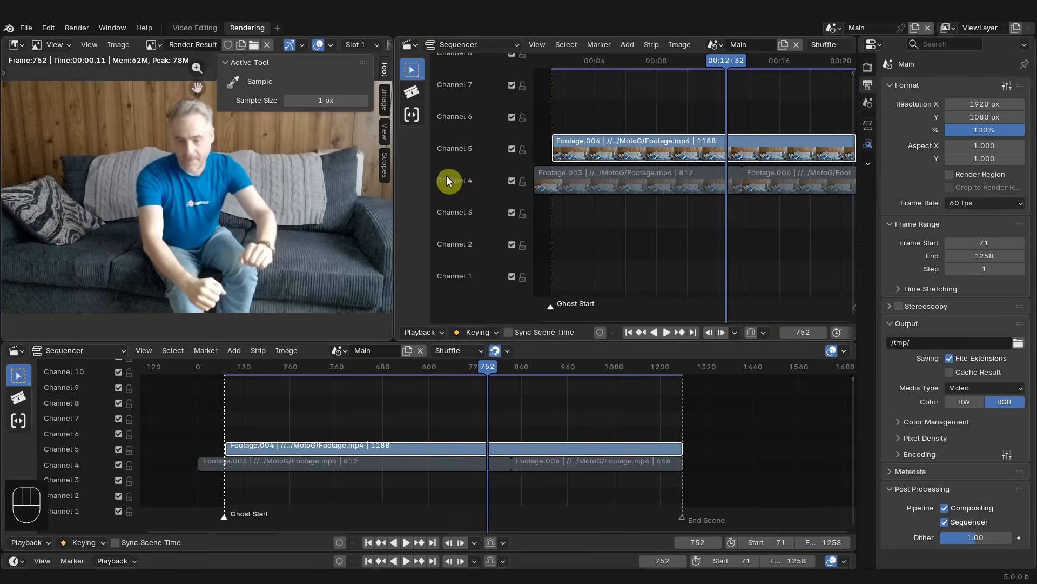
{"action": "left_click", "coordinate": [482, 45]}
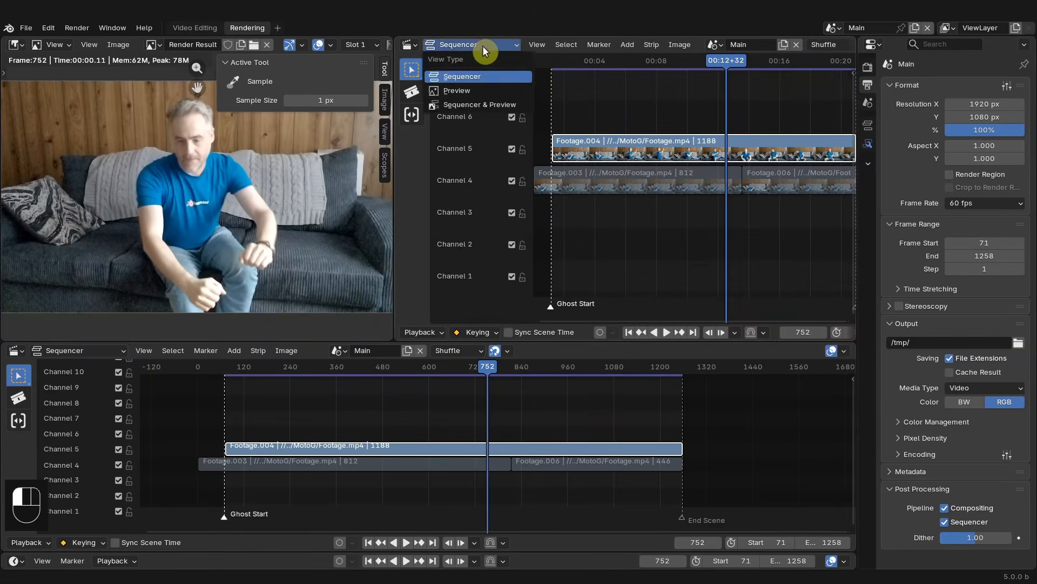
{"action": "left_click", "coordinate": [462, 91]}
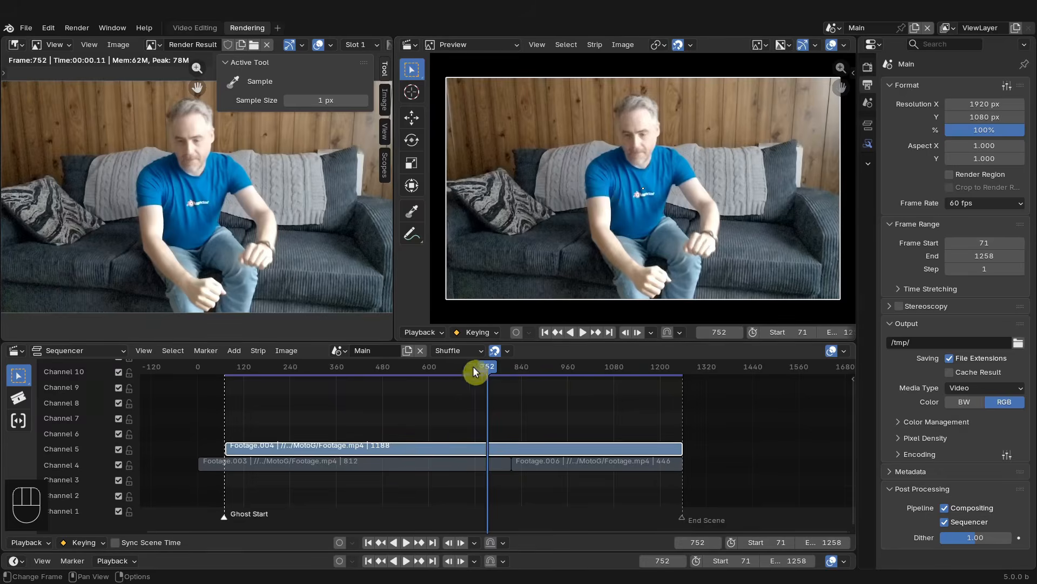
- Render frame 1091 and hide the render view's sidebar
{"action": "left_click_drag", "start_coordinate": [473, 365], "coordinate": [618, 365]}
{"action": "key", "text": "F12"}
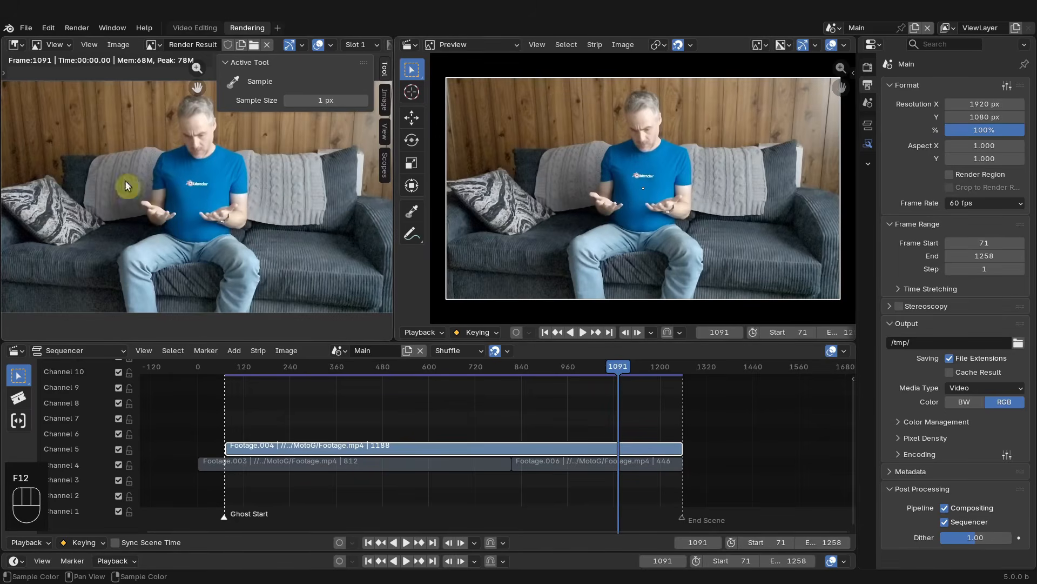
{"action": "key", "text": "n"}
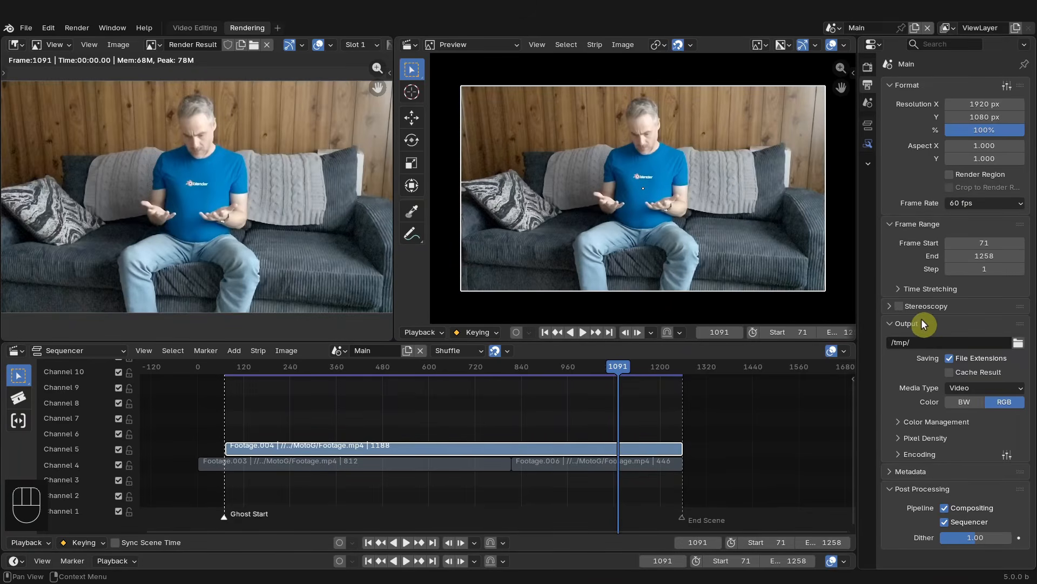
- Set the render output path to the blend file's folder, //
{"action": "left_click", "coordinate": [919, 340]}
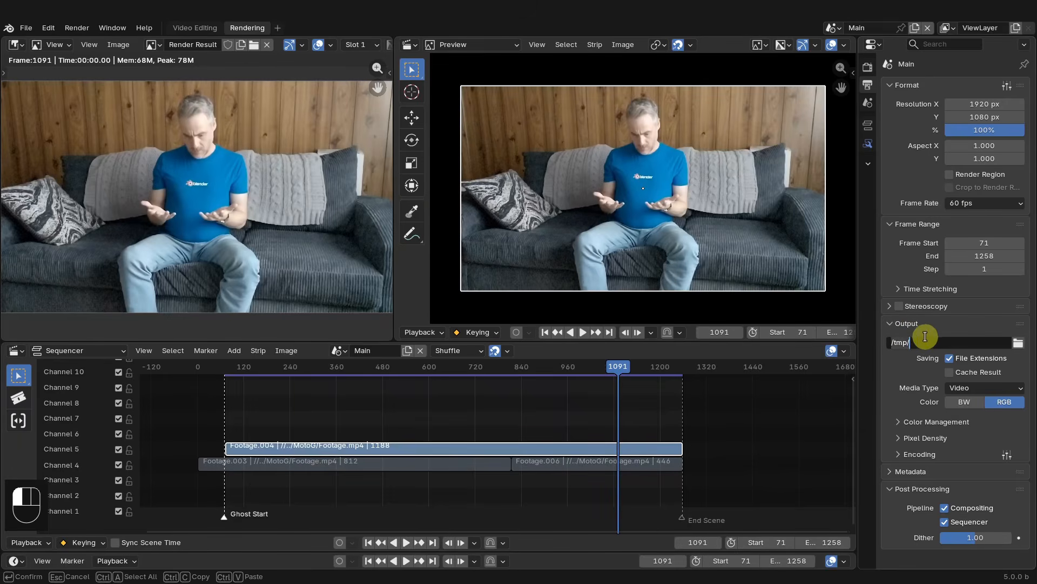
{"action": "key", "text": "BackSpace"}
{"action": "key", "text": "BackSpace"}
{"action": "key", "text": "BackSpace"}
{"action": "key", "text": "BackSpace"}
{"action": "key", "text": "BackSpace"}
{"action": "type", "text": "//"}
{"action": "key", "text": "Return"}
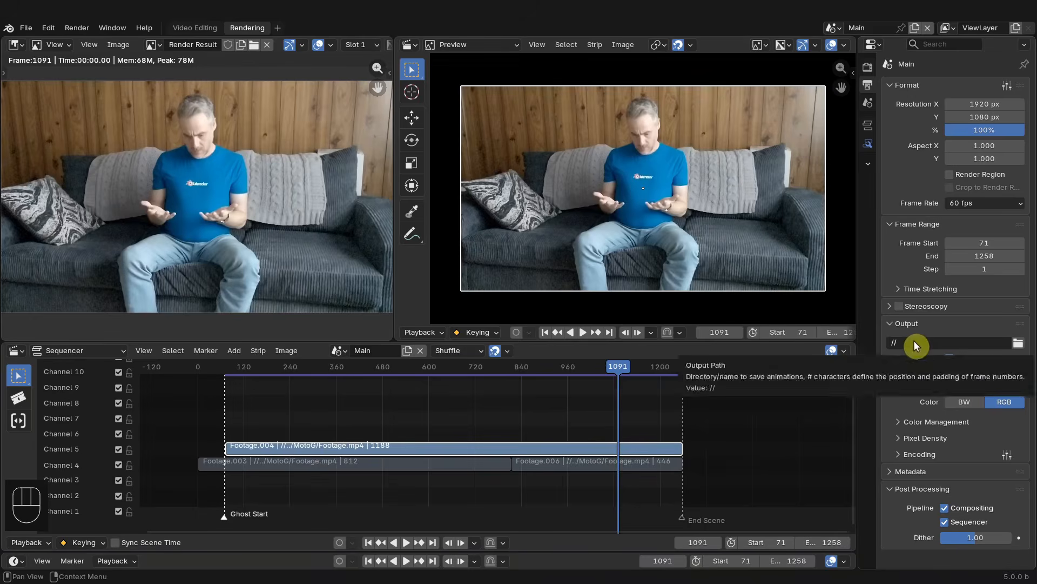
- Create an imsq folder containing an imsq_GhostClip folder and set the output file name to GhostClip_
{"action": "left_click", "coordinate": [1019, 344]}
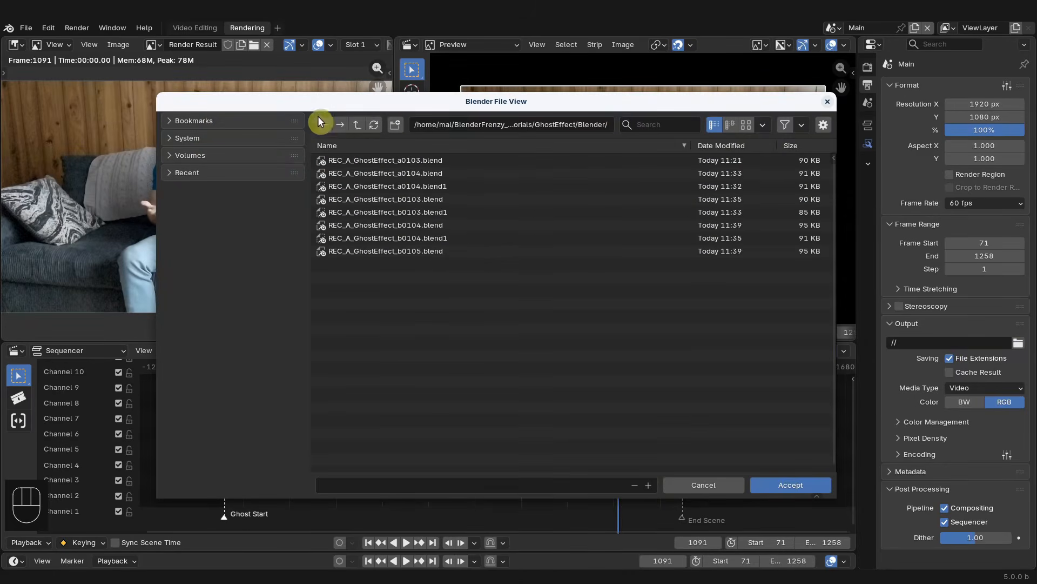
{"action": "left_click", "coordinate": [358, 129]}
{"action": "left_click", "coordinate": [394, 125]}
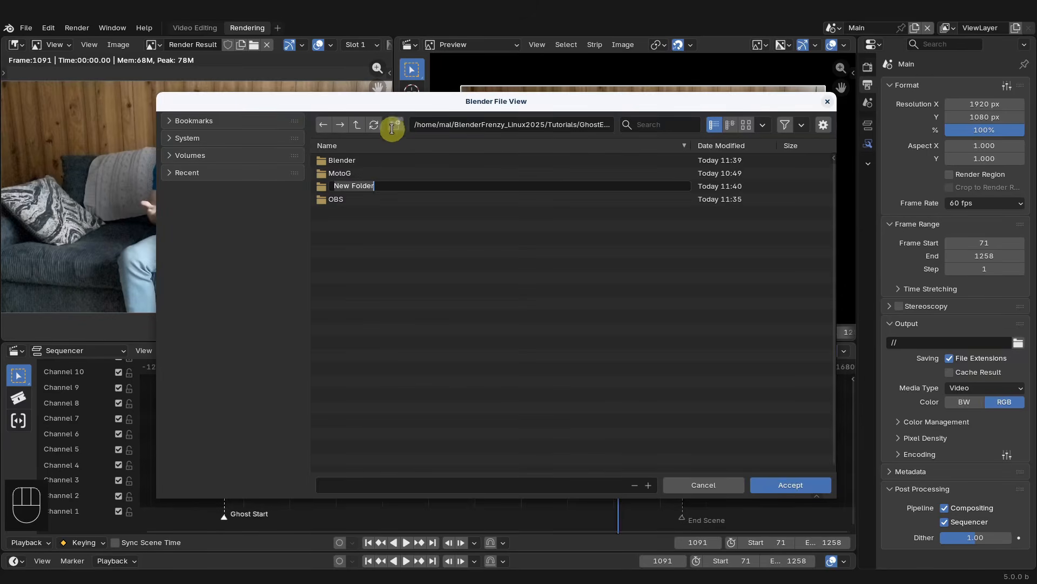
{"action": "type", "text": "imsq"}
{"action": "key", "text": "Return"}
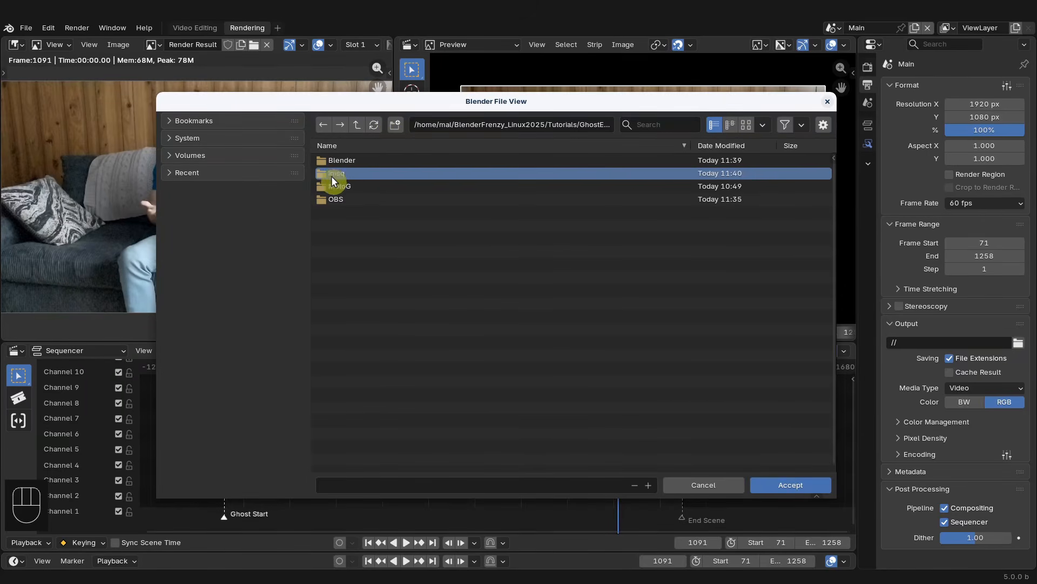
{"action": "double_click", "coordinate": [332, 174]}
{"action": "left_click", "coordinate": [399, 121]}
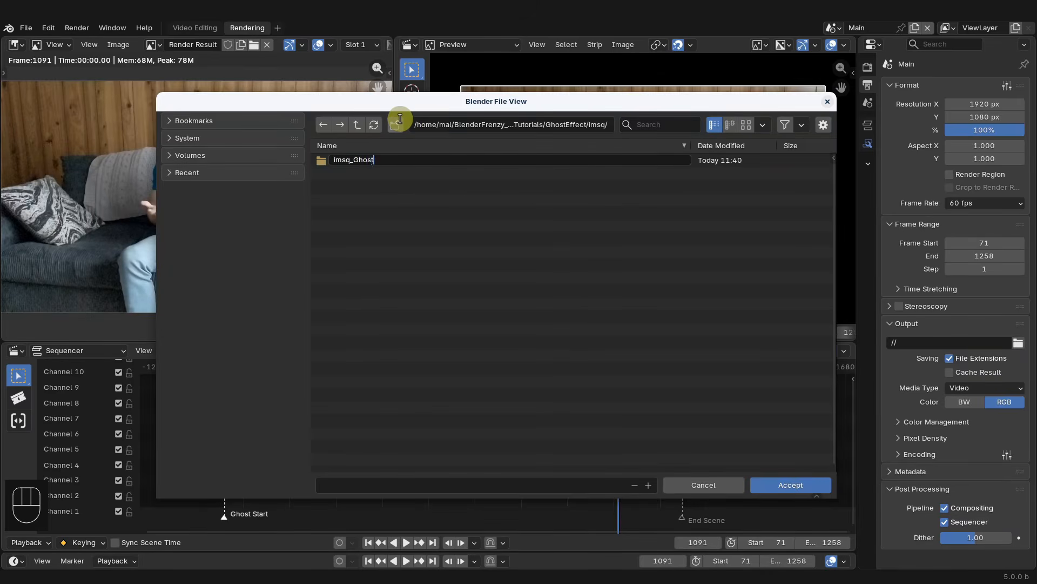
{"action": "type", "text": "Clip"}
{"action": "key", "text": "Return"}
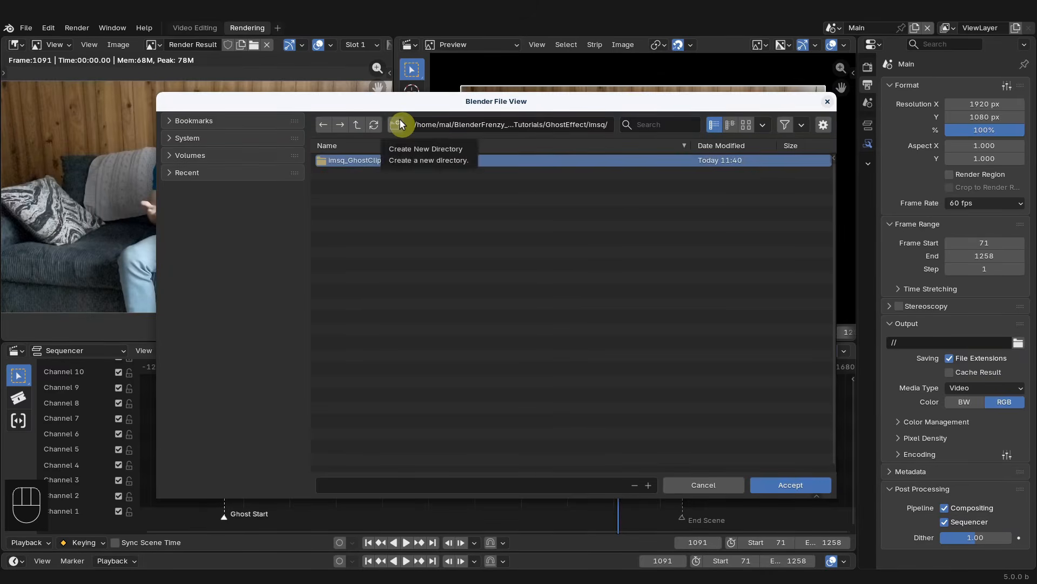
{"action": "double_click", "coordinate": [374, 160]}
{"action": "left_click", "coordinate": [366, 484]}
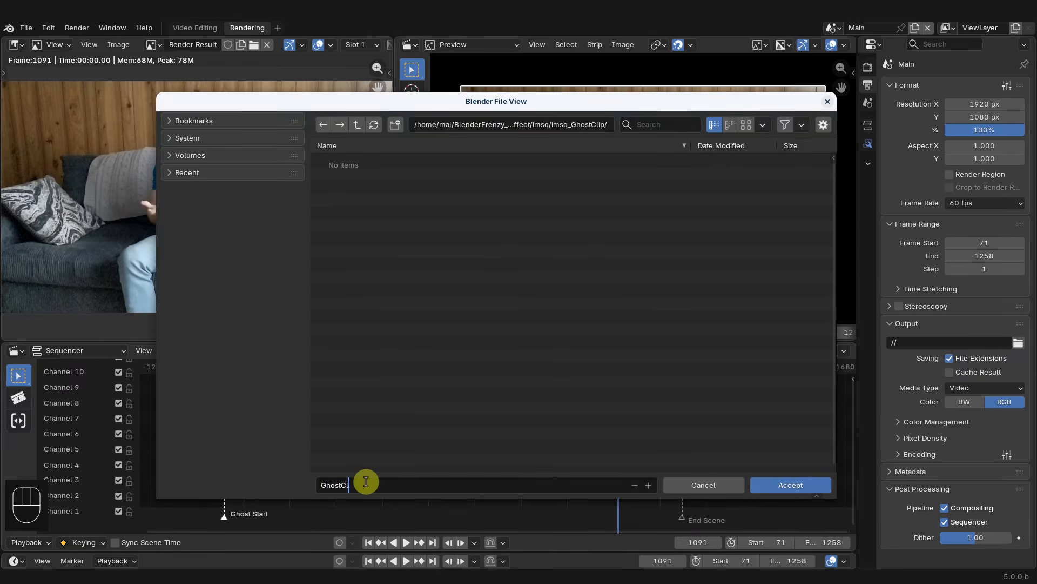
{"action": "key", "text": "Return"}
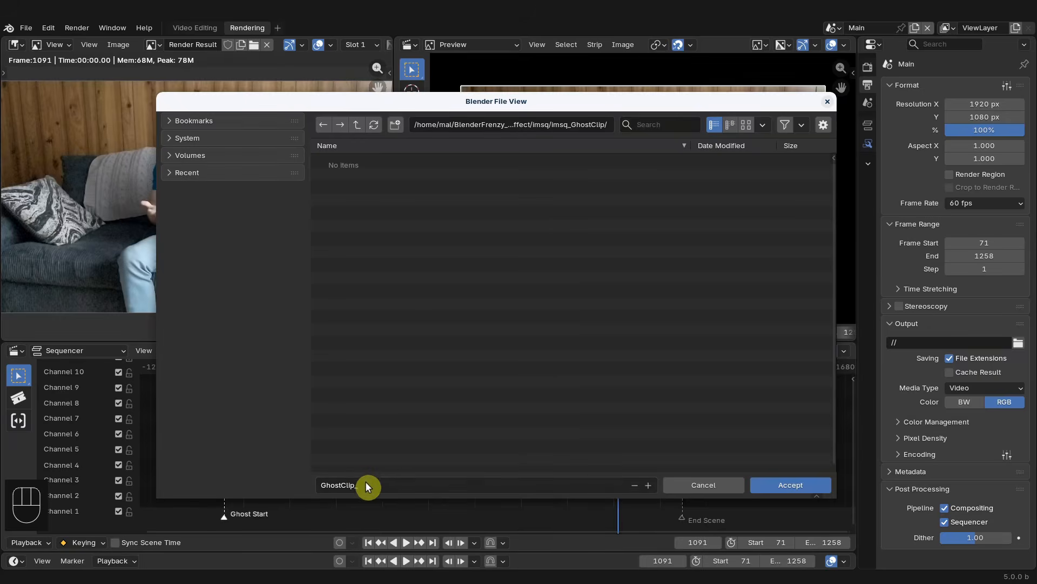
{"action": "left_click", "coordinate": [805, 487]}
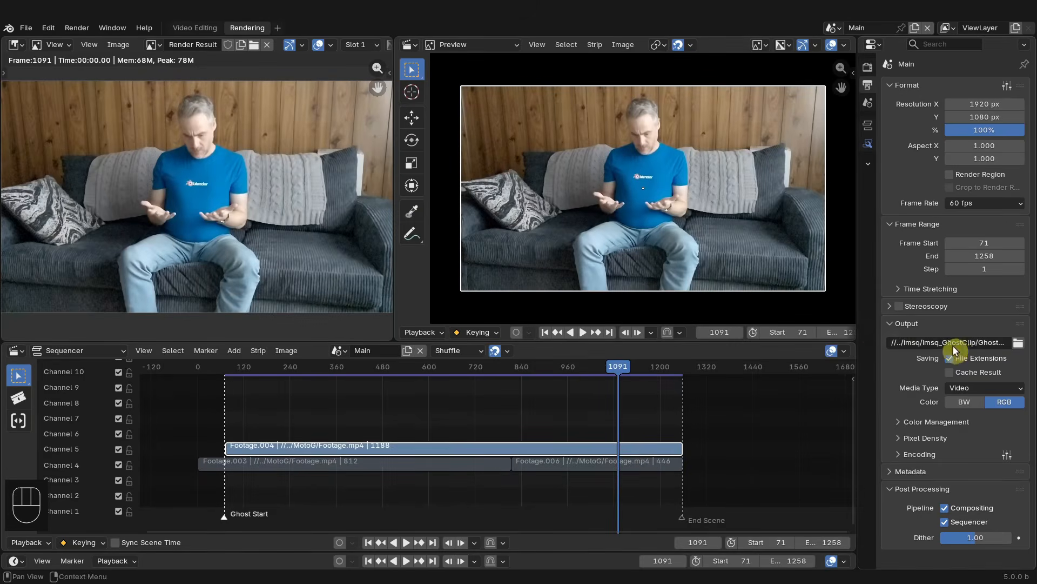
- Set the output media type to Image, file format JPEG and quality 100%
{"action": "left_click_drag", "start_coordinate": [857, 315], "coordinate": [821, 313]}
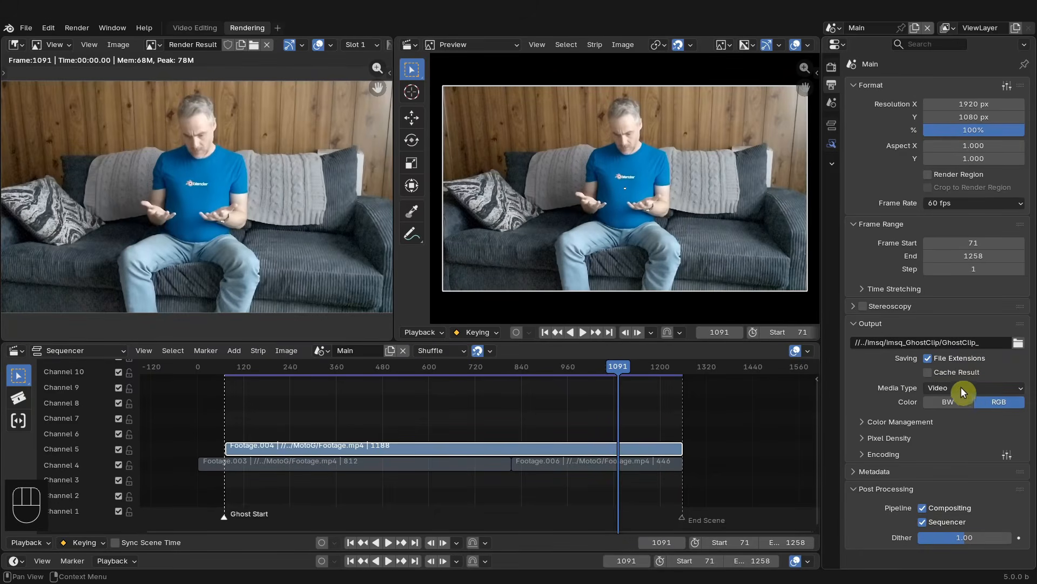
{"action": "left_click", "coordinate": [938, 390]}
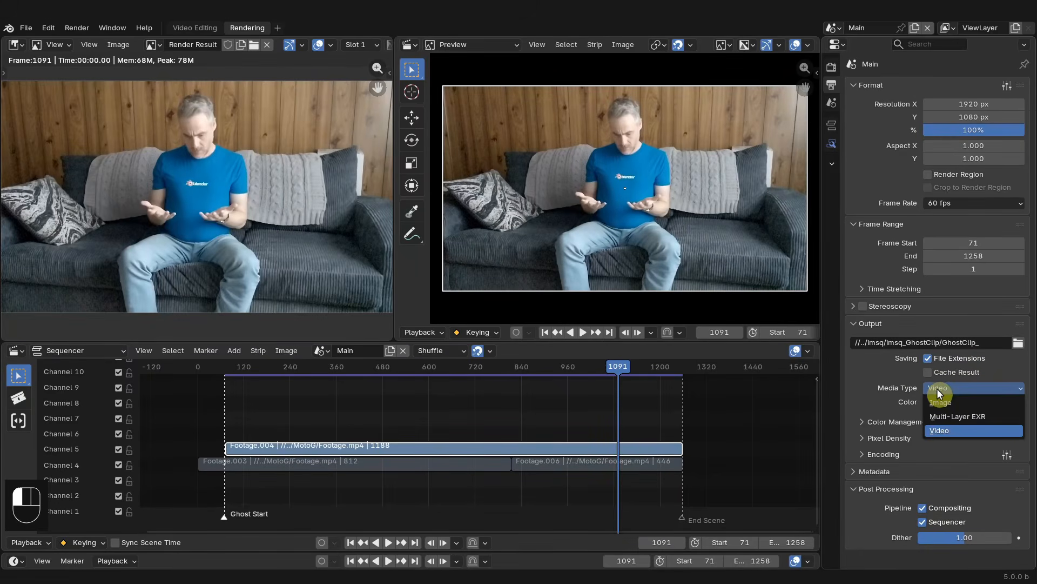
{"action": "left_click", "coordinate": [940, 402]}
{"action": "left_click", "coordinate": [946, 404]}
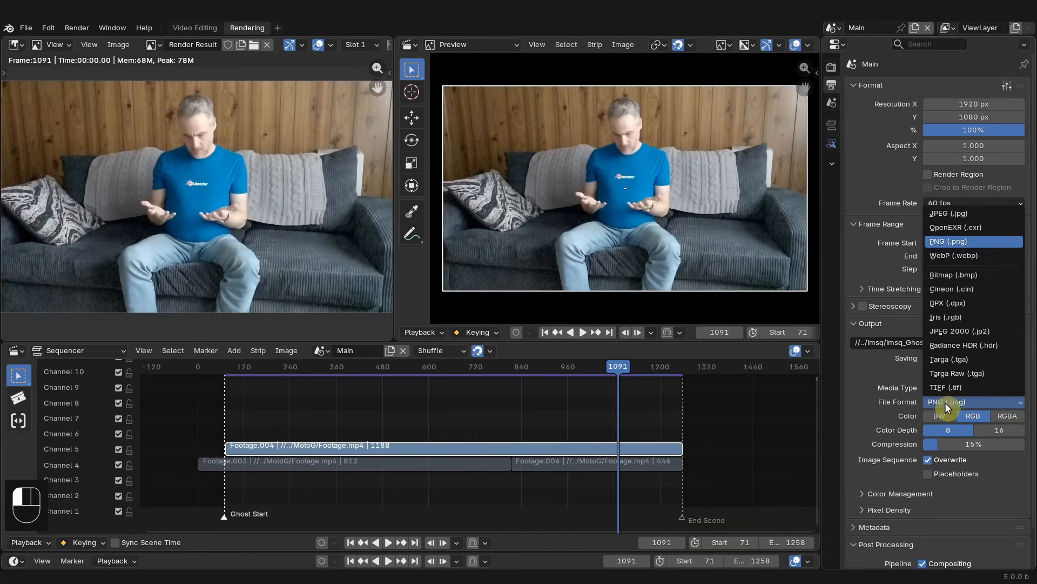
{"action": "left_click", "coordinate": [946, 214]}
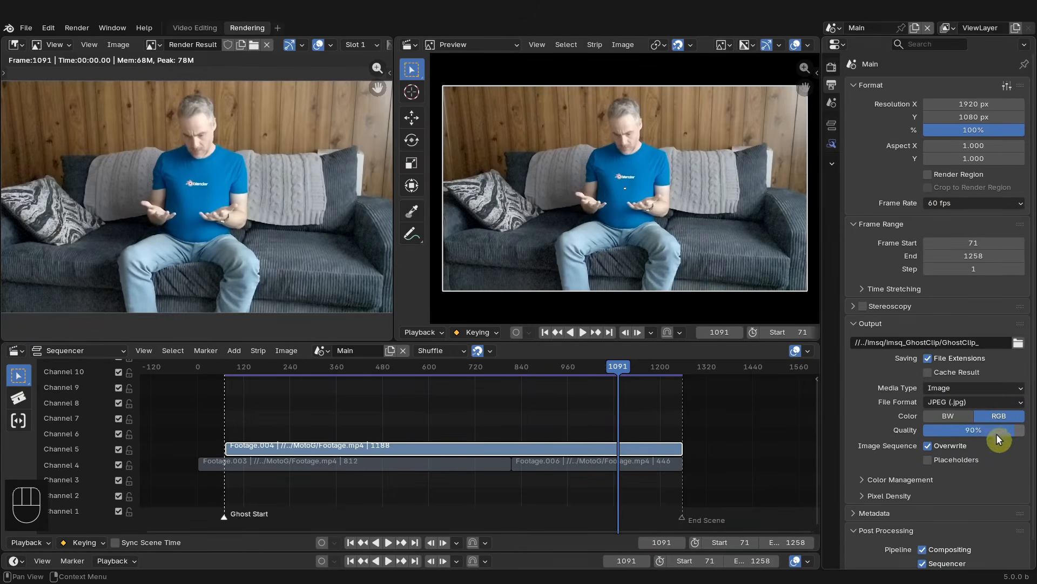
{"action": "left_click_drag", "start_coordinate": [999, 438], "coordinate": [1018, 439]}
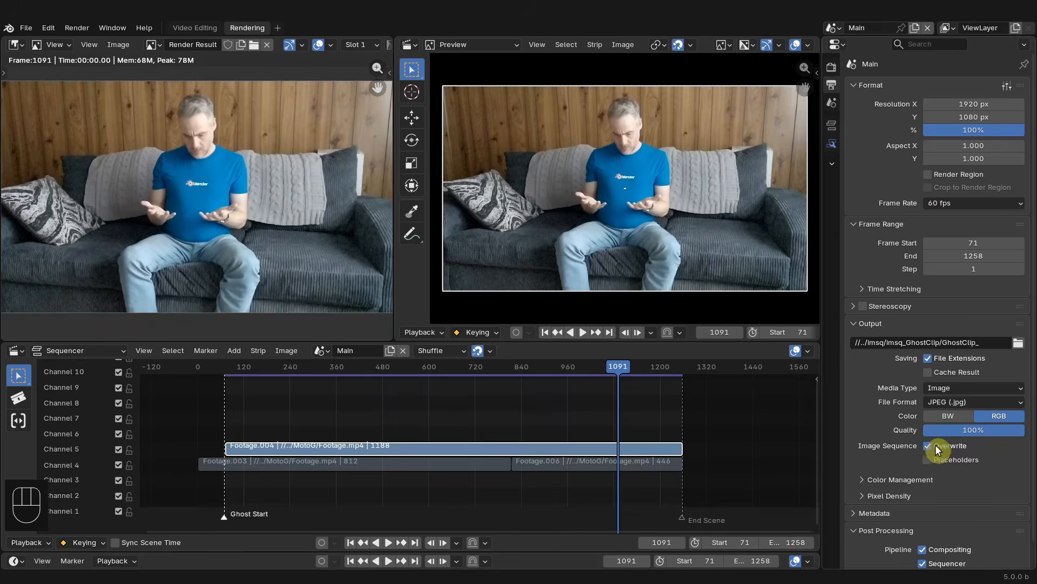
- Try overriding the output color management, then revert to Follow Scene
{"action": "left_click", "coordinate": [887, 479]}
{"action": "scroll", "coordinate": [886, 472], "scroll_direction": "down", "scroll_amount": 5}
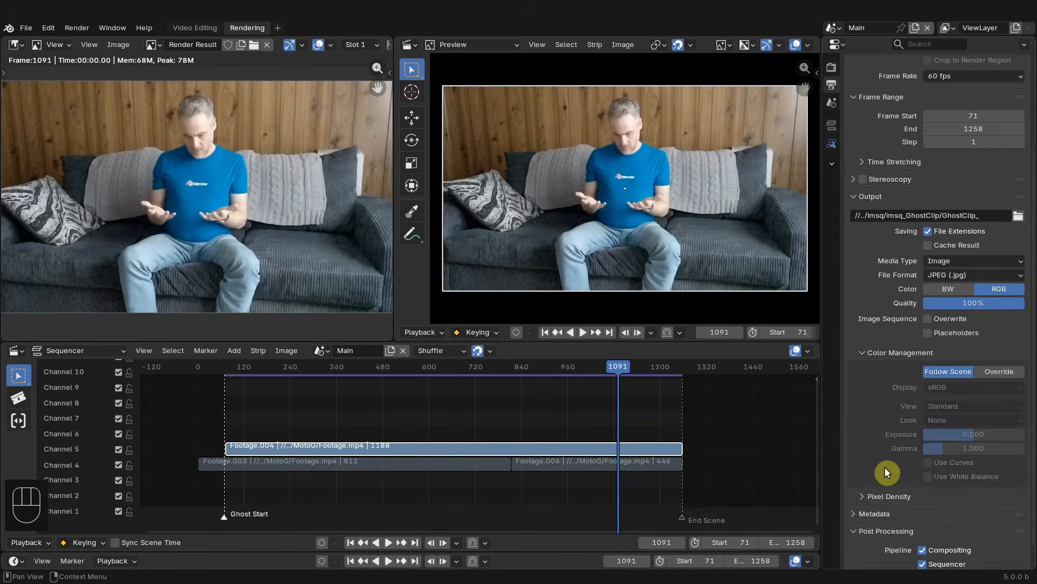
{"action": "left_click", "coordinate": [994, 371]}
{"action": "left_click", "coordinate": [954, 403]}
{"action": "left_click", "coordinate": [955, 404]}
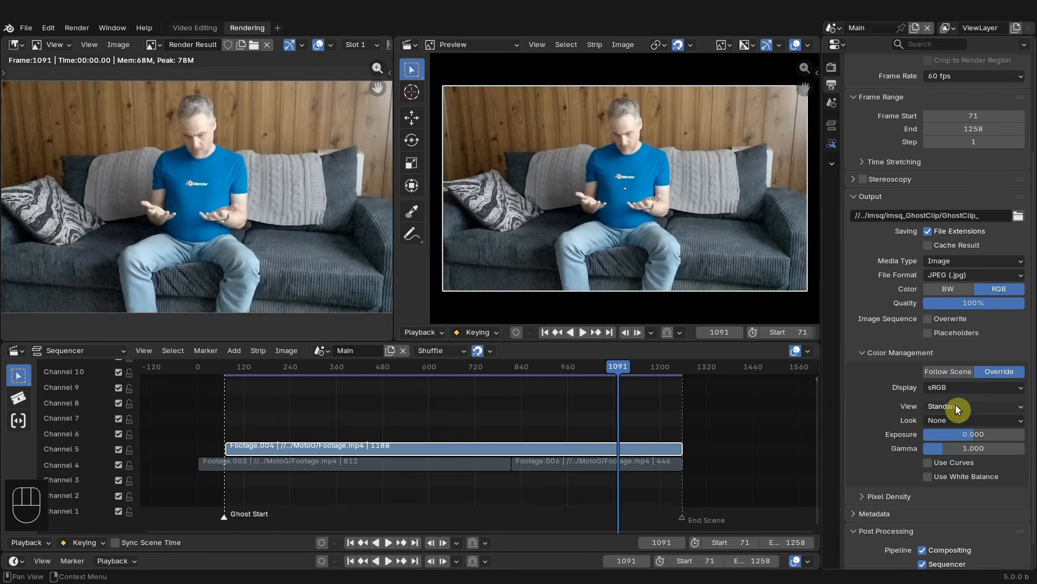
{"action": "left_click", "coordinate": [932, 370]}
{"action": "left_click", "coordinate": [867, 353]}
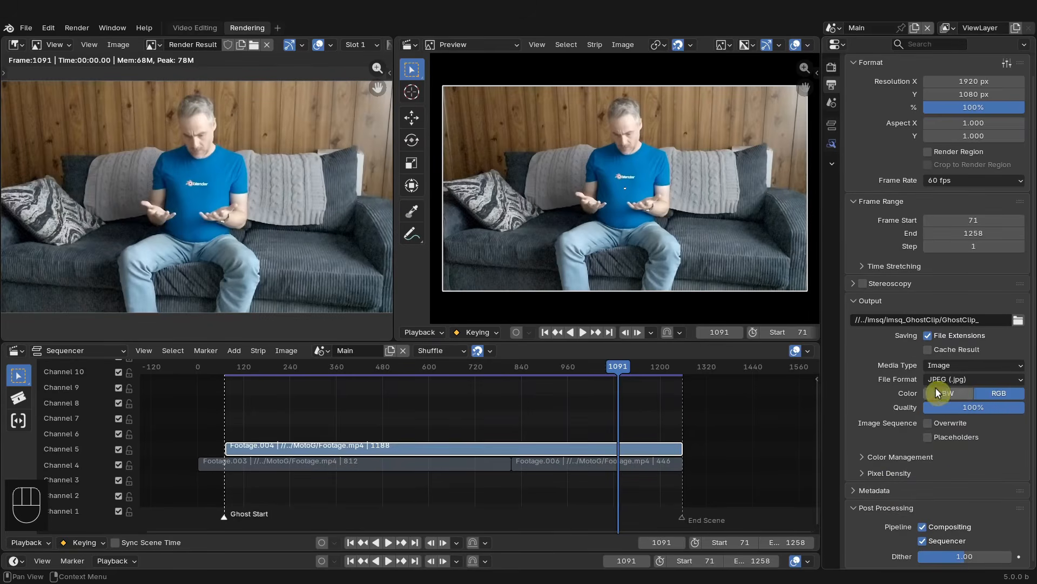
- Jump to the start frame and frame the scene range in the sequencer
{"action": "left_click", "coordinate": [351, 543]}
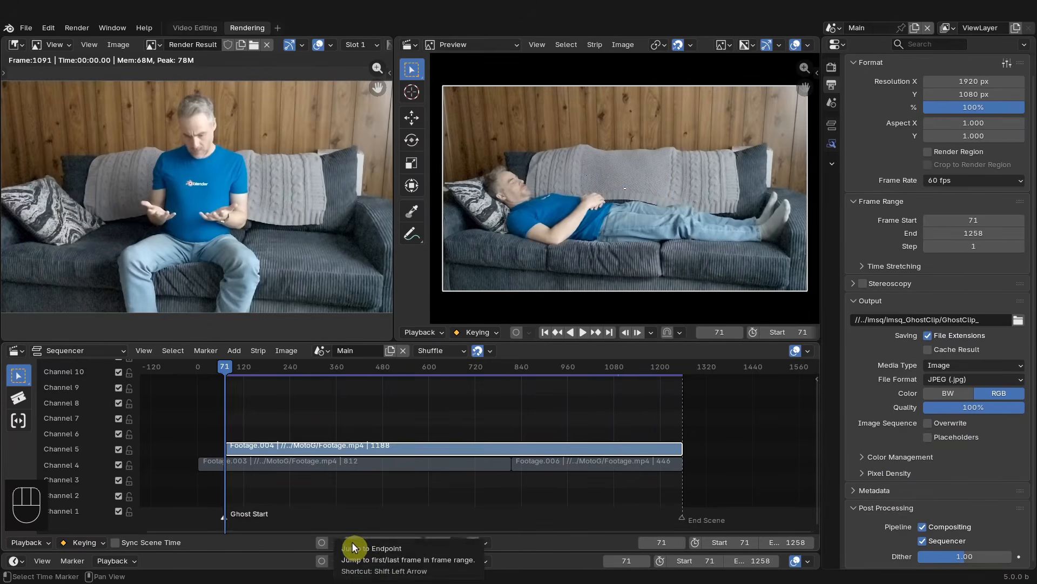
{"action": "left_click", "coordinate": [147, 352]}
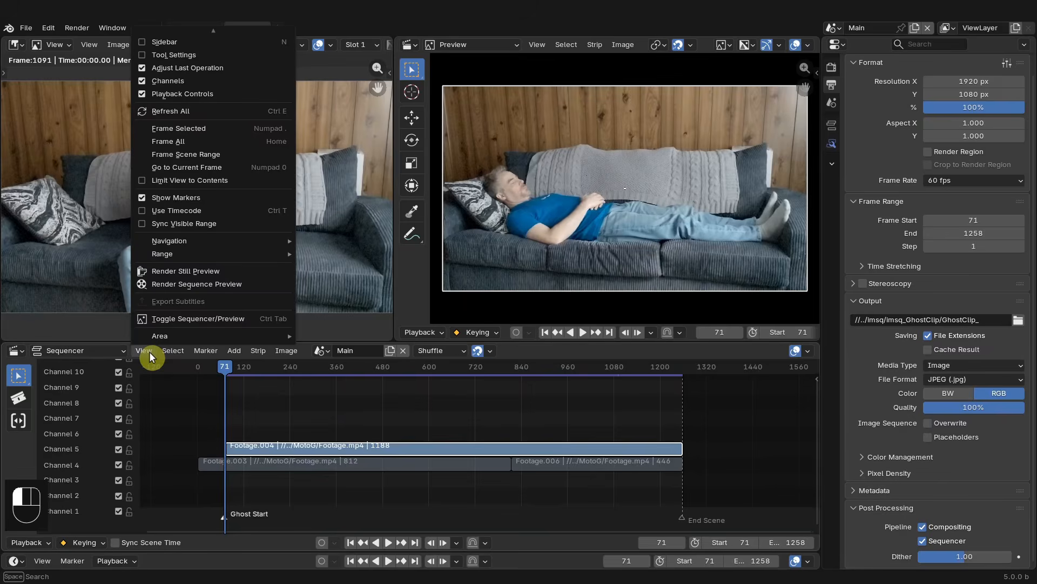
{"action": "left_click", "coordinate": [197, 155]}
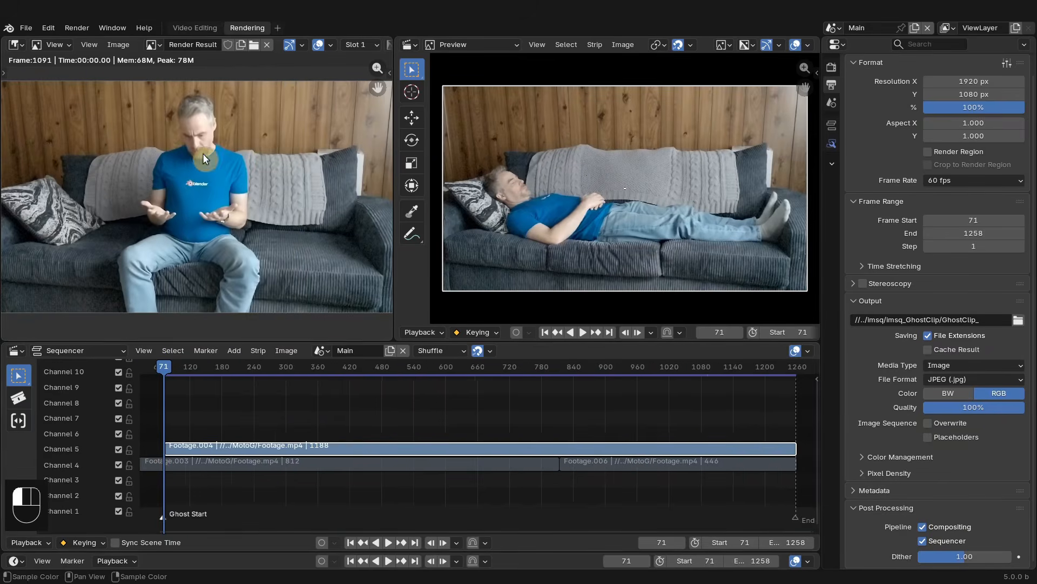
- Turn off strip thumbnails in the sequencer overlays
{"action": "middle_click_drag", "start_coordinate": [621, 427], "coordinate": [625, 400], "text": "ctrl"}
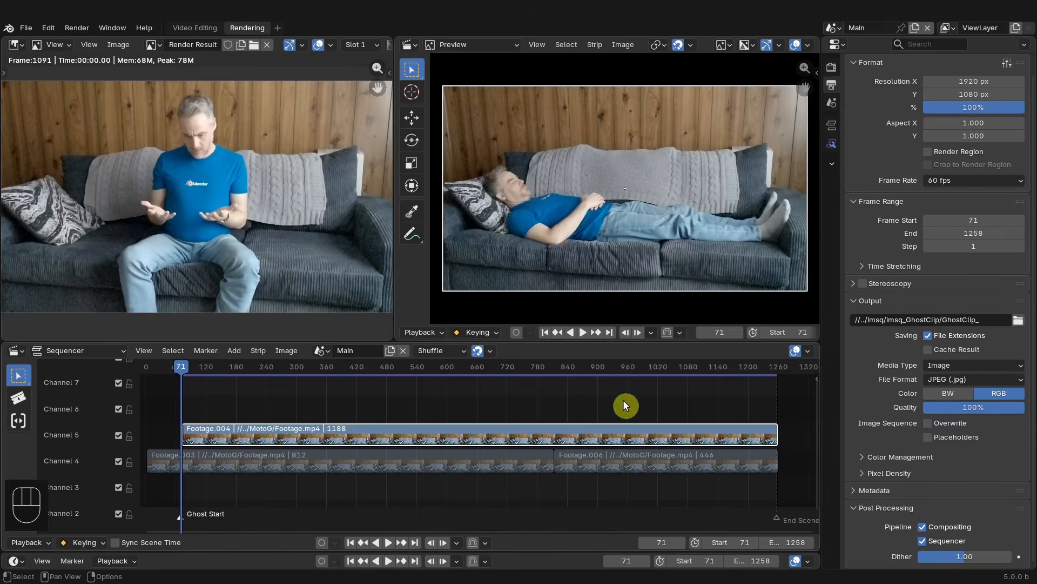
{"action": "left_click", "coordinate": [809, 350]}
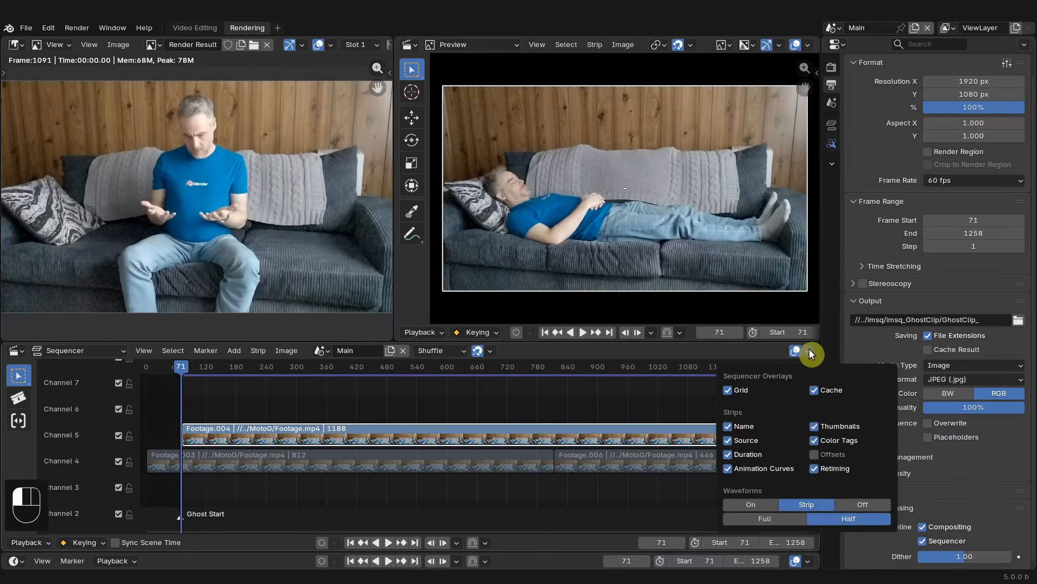
{"action": "left_click", "coordinate": [816, 424]}
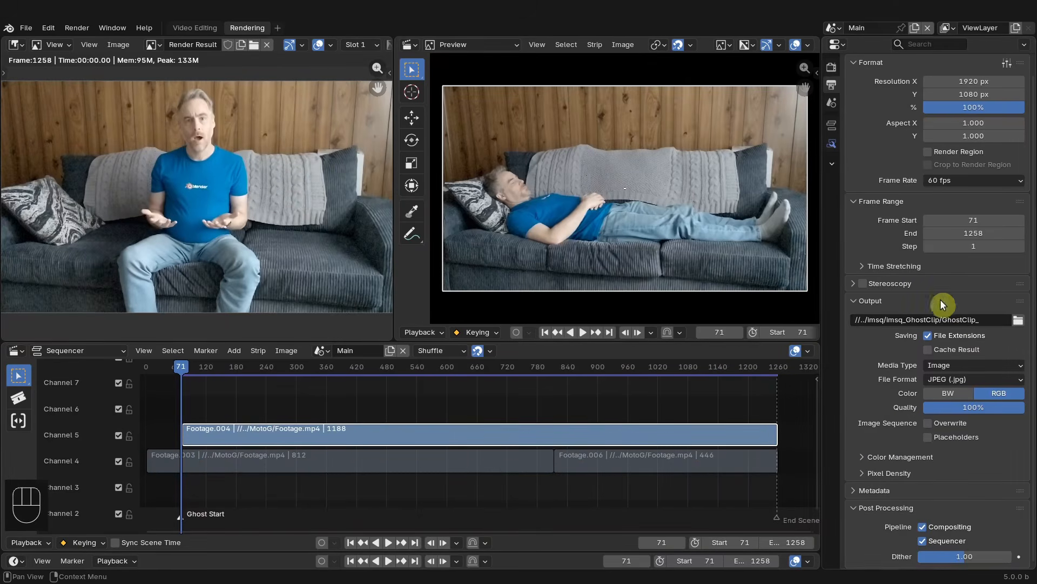
- Change the output file name to GhostClip_sf5585_
{"action": "left_click", "coordinate": [983, 320]}
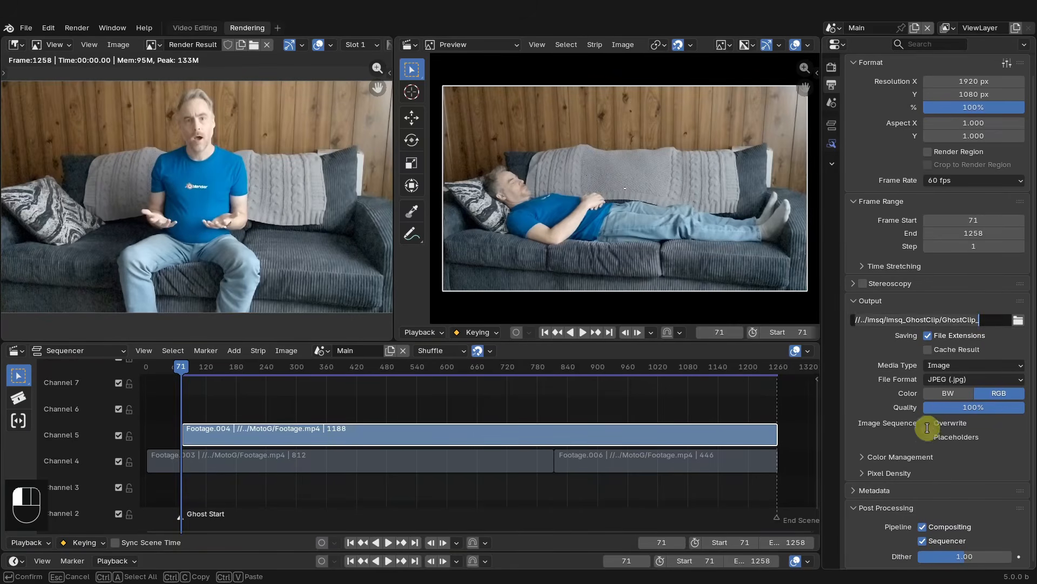
{"action": "left_click", "coordinate": [989, 323]}
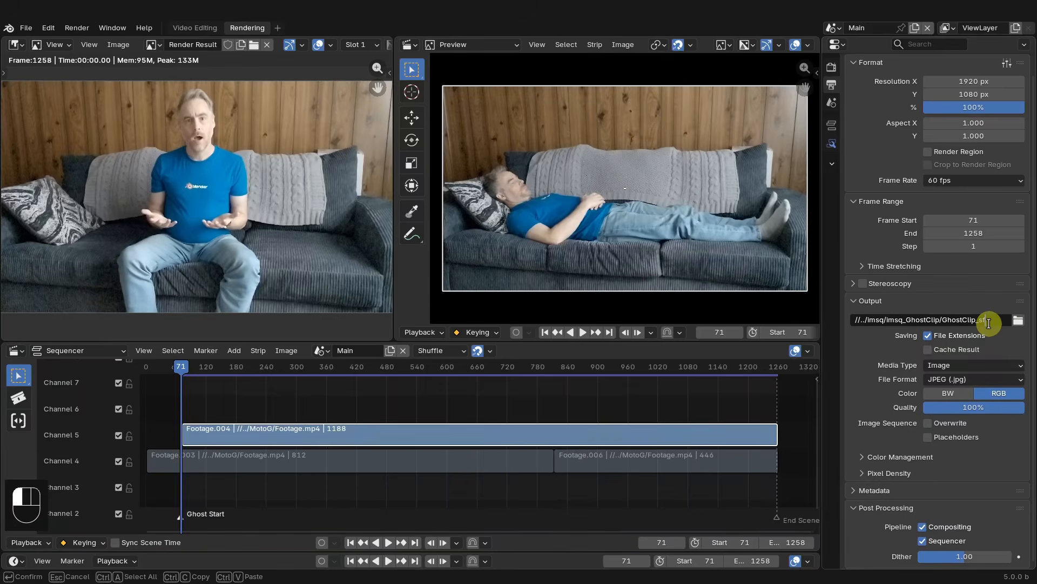
{"action": "type", "text": "5585"}
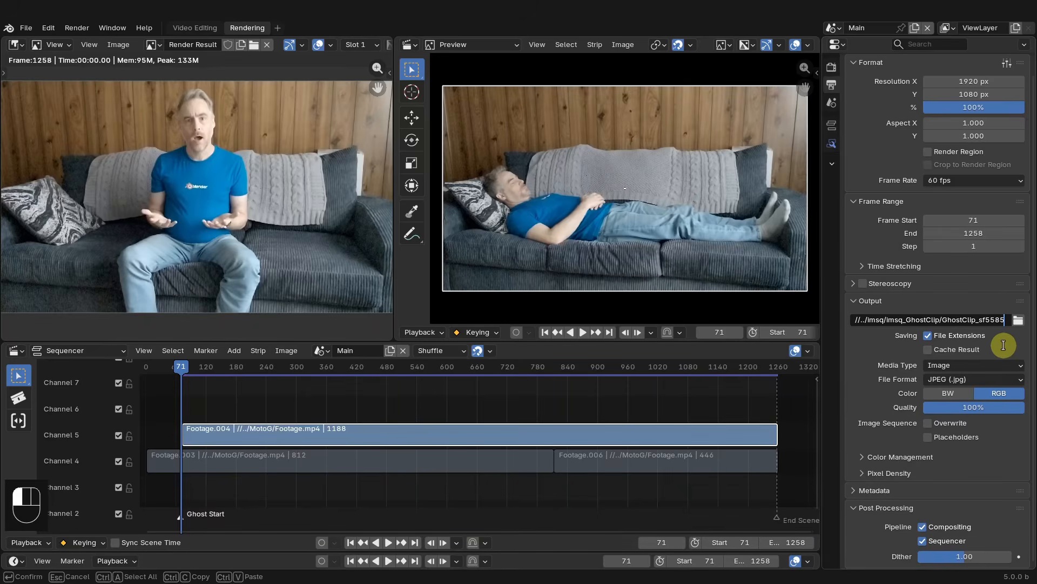
{"action": "key", "text": "shift"}
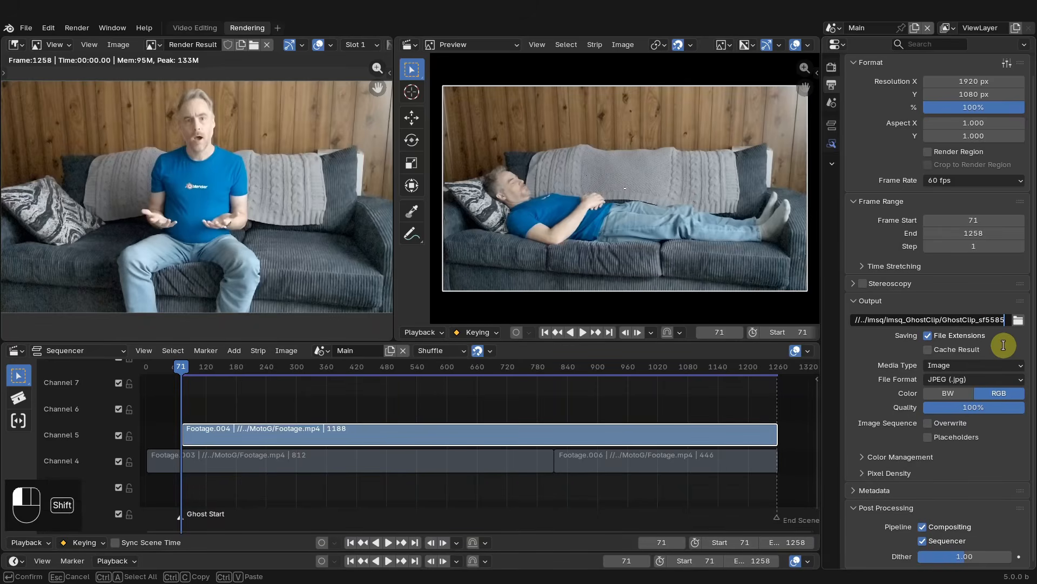
{"action": "type", "text": "_"}
{"action": "left_click", "coordinate": [1003, 344]}
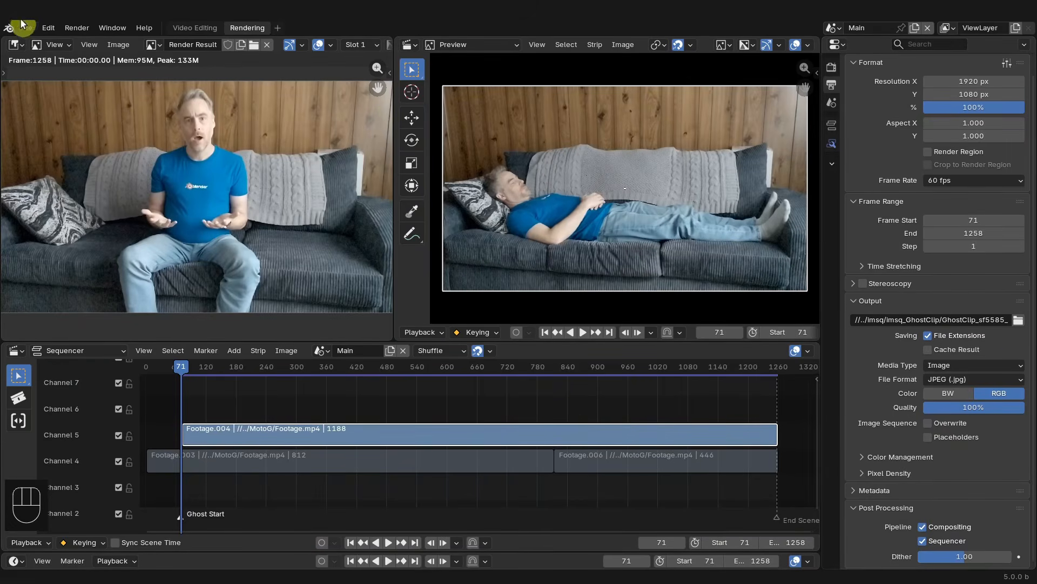
- Render the animation as an image sequence and check the output frames in the imsq_GhostClip folder
{"action": "left_click", "coordinate": [78, 31]}
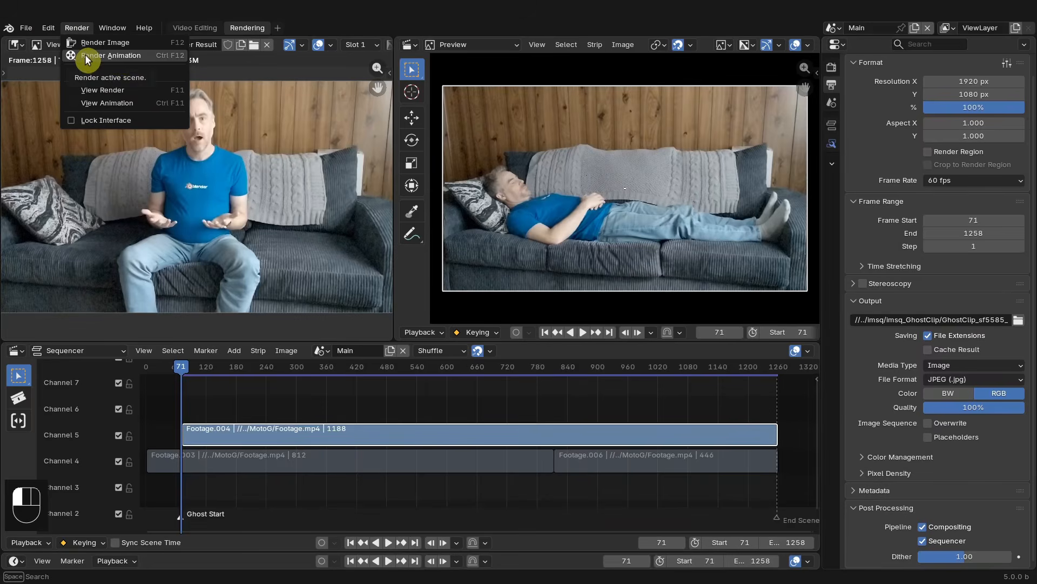
{"action": "left_click", "coordinate": [145, 57]}
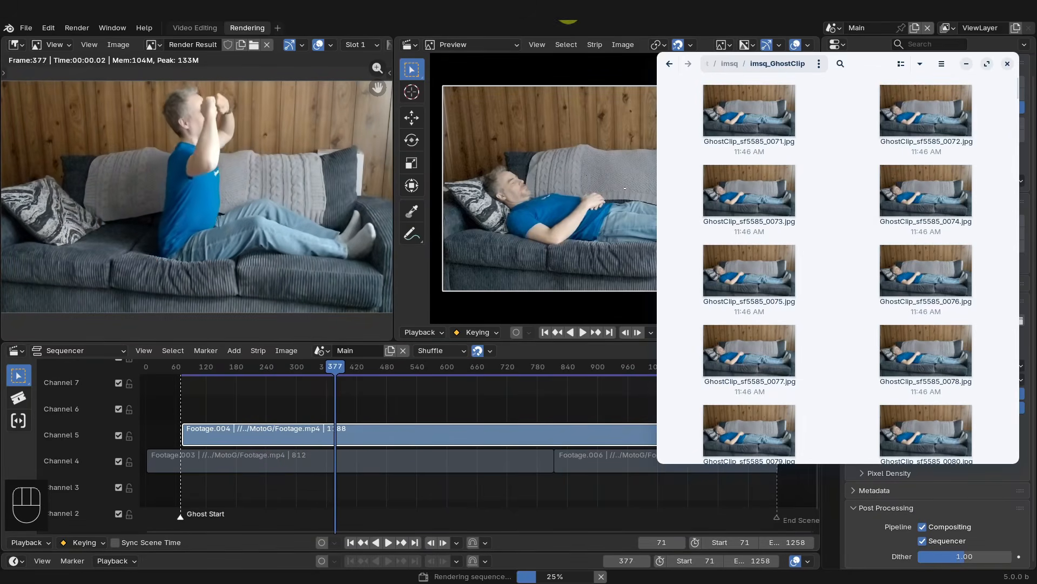
{"action": "left_click", "coordinate": [565, 9]}
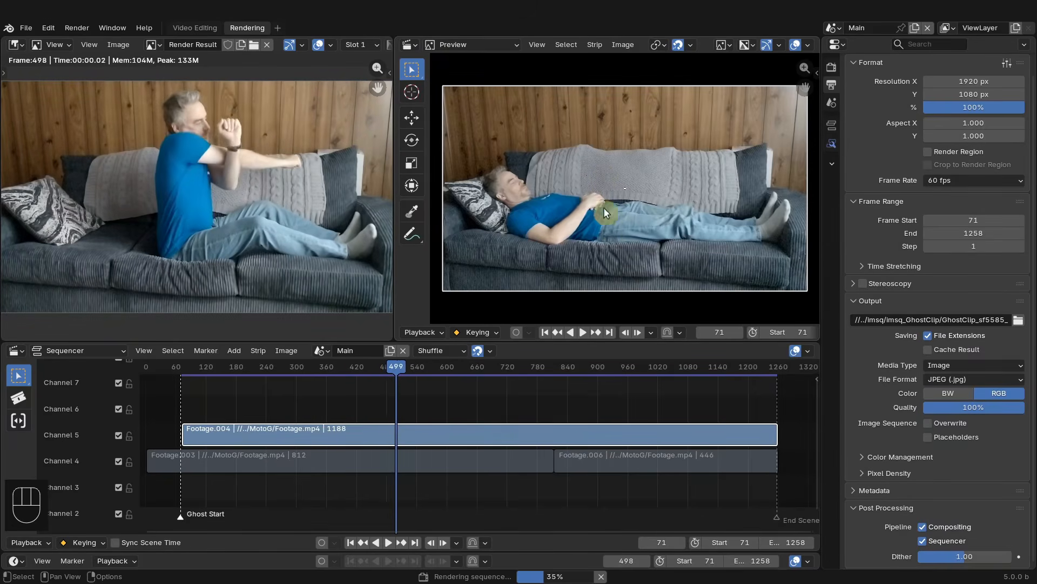
{"action": "key", "text": "alt+Tab"}
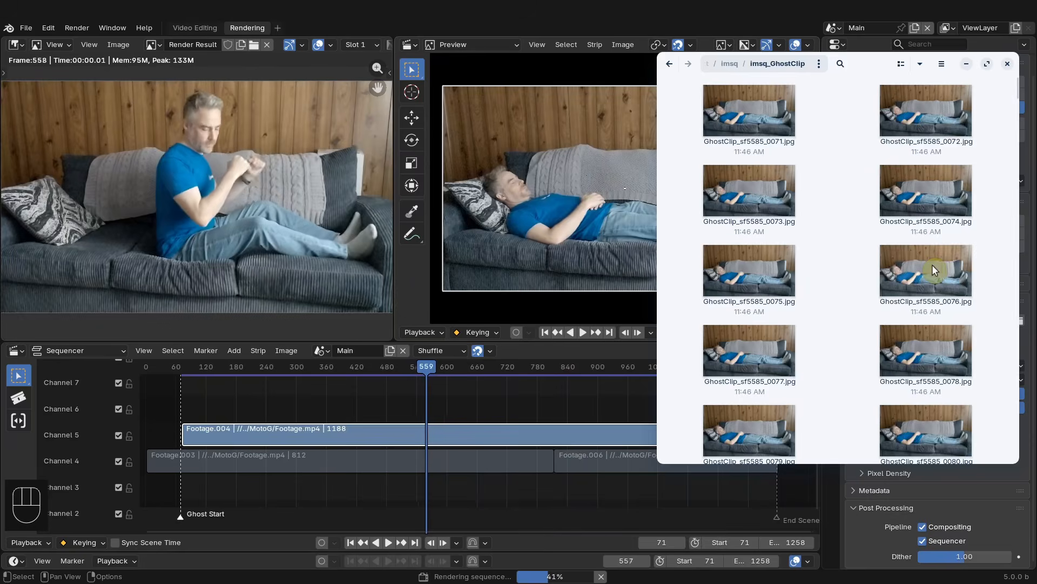
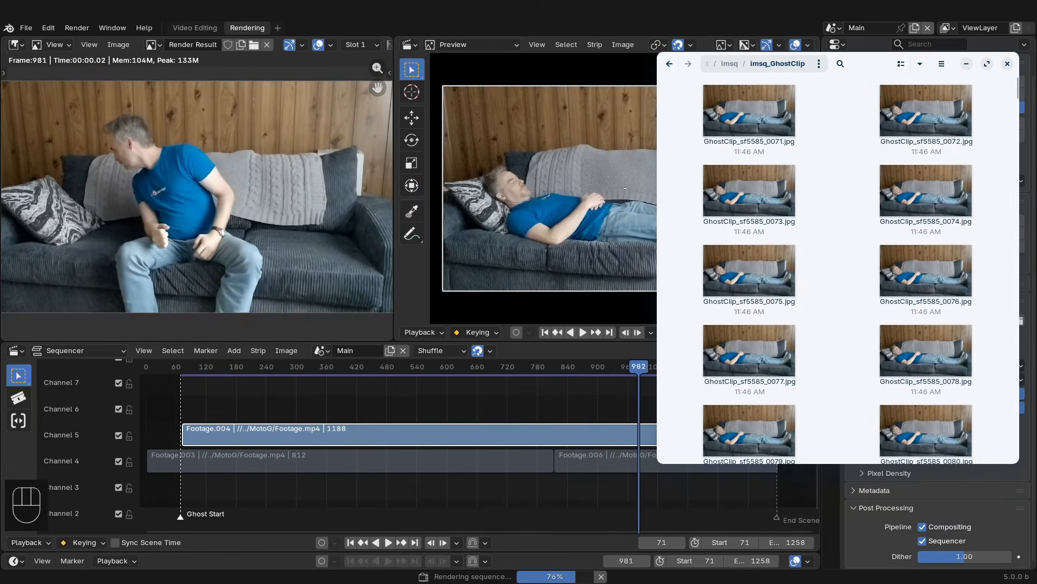
- Save the blend file as a new incremented version
{"action": "left_click", "coordinate": [636, 126]}
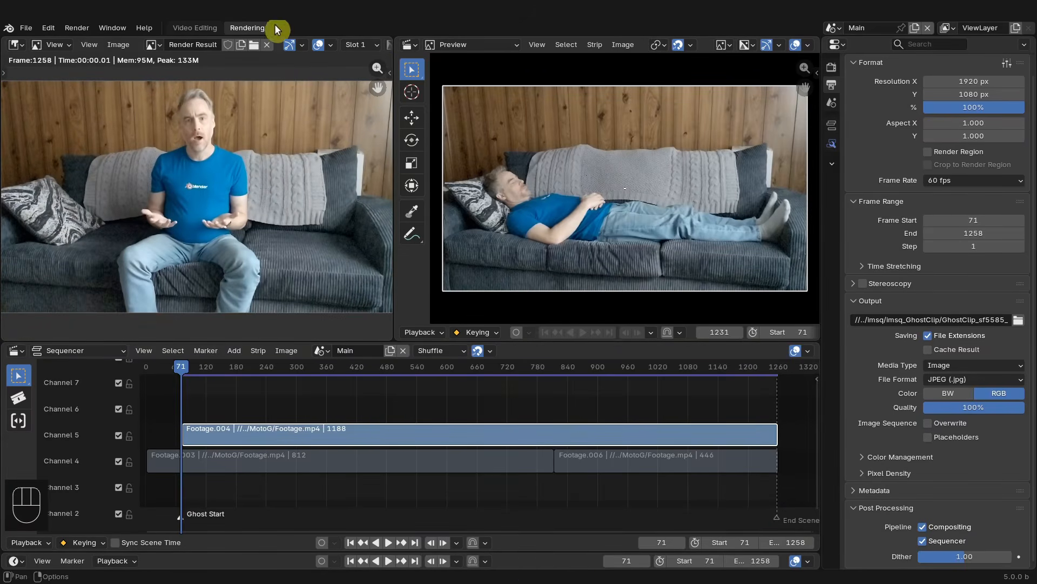
{"action": "key", "text": "ctrl+alt+s"}
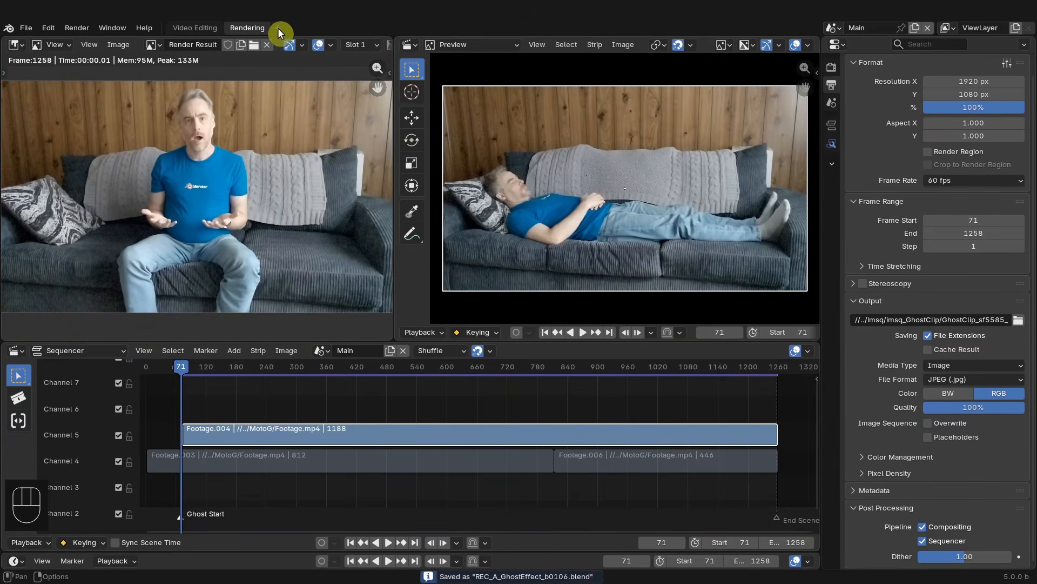
- Add a Motion Tracking workspace from the VFX workspace templates
{"action": "left_click", "coordinate": [277, 27]}
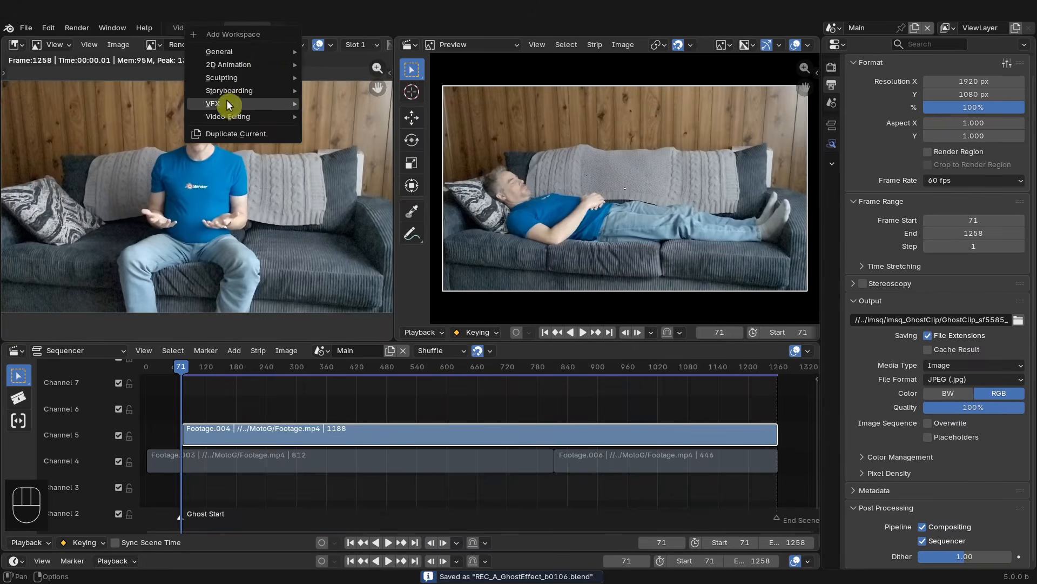
{"action": "mouse_move", "coordinate": [223, 103]}
{"action": "left_click", "coordinate": [386, 134]}
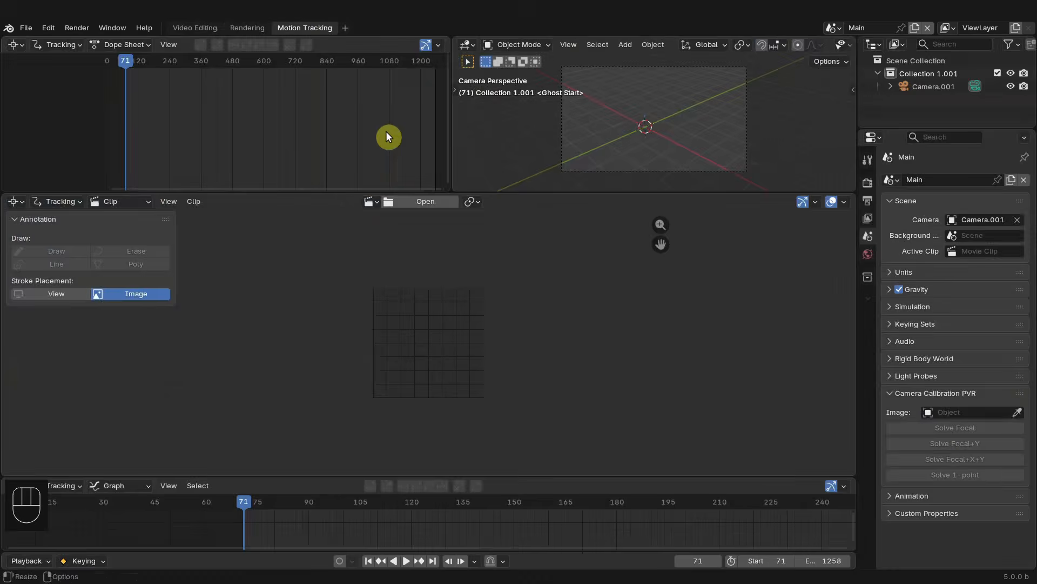
- Enlarge the clip editor and open all GhostClip_sf5585_ JPEG frames from imsq_GhostClip as a movie clip
{"action": "left_click_drag", "start_coordinate": [327, 193], "coordinate": [322, 31]}
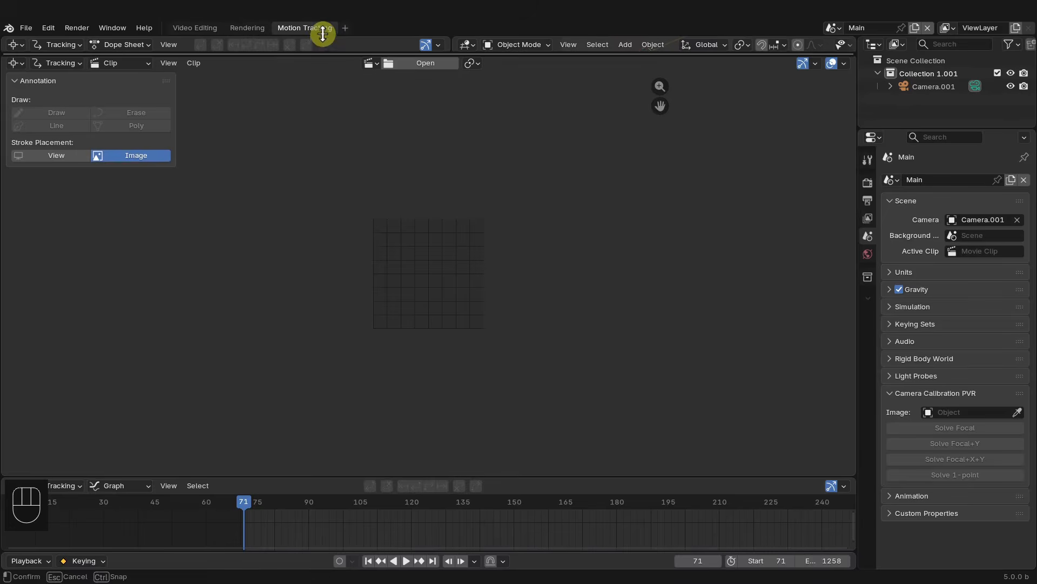
{"action": "left_click", "coordinate": [443, 63]}
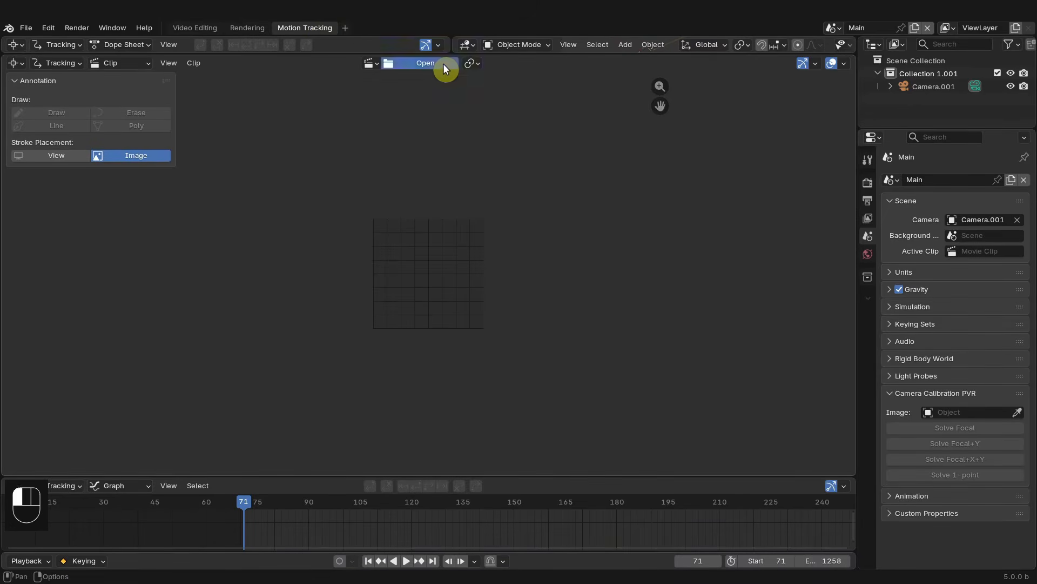
{"action": "left_click", "coordinate": [356, 219]}
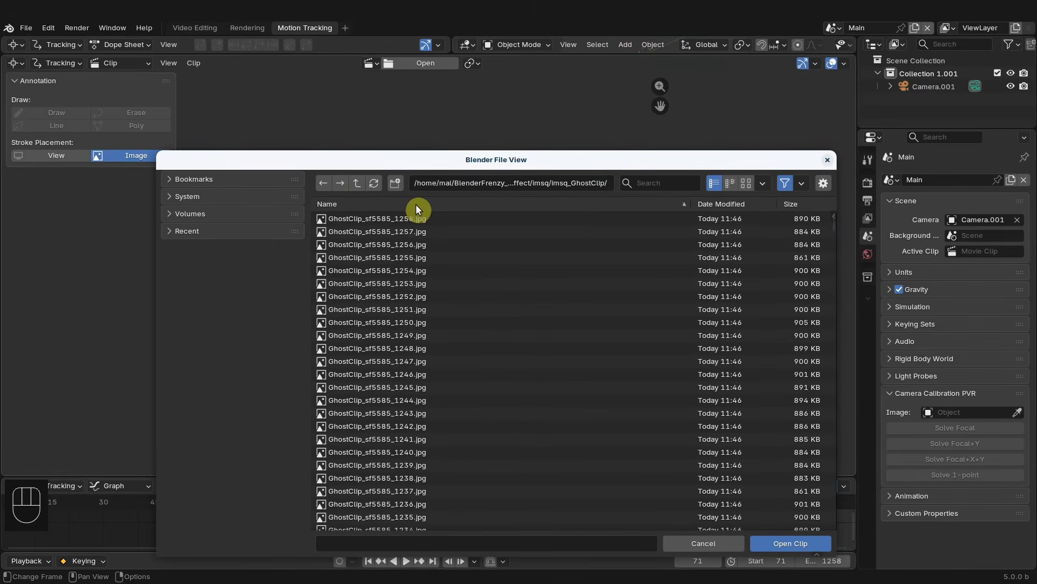
{"action": "left_click", "coordinate": [411, 219]}
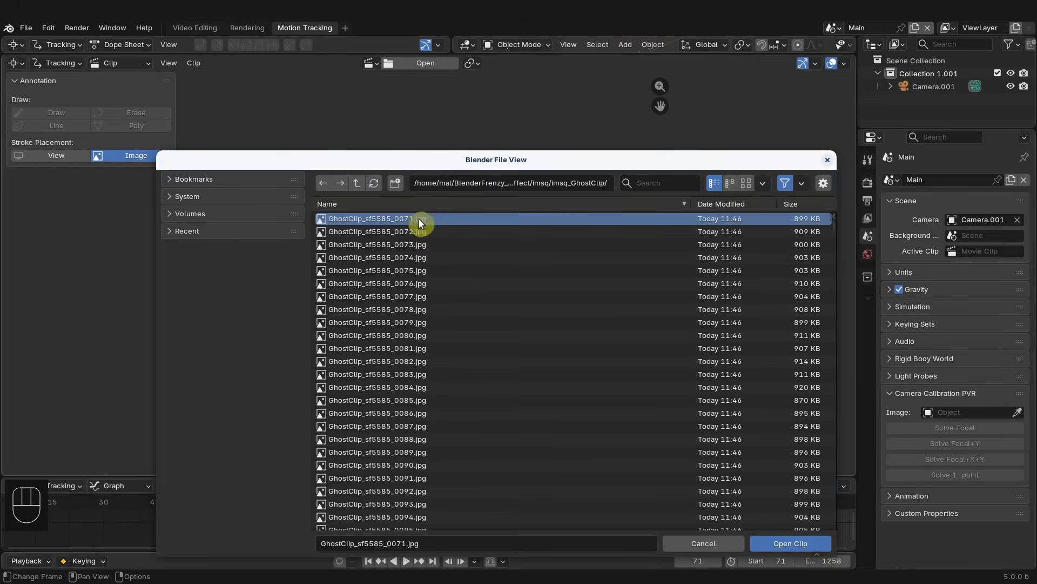
{"action": "key", "text": "a"}
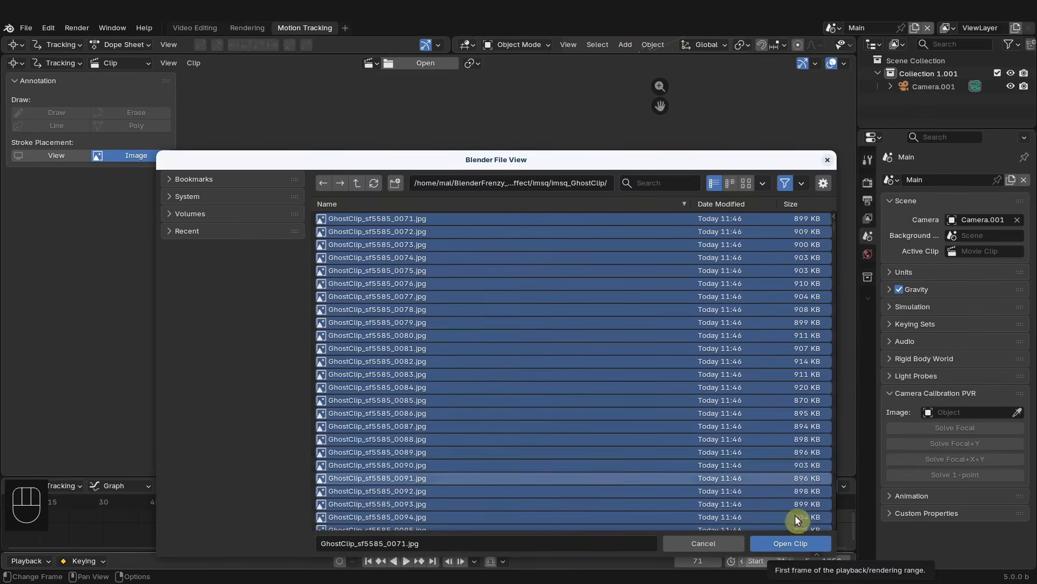
{"action": "left_click", "coordinate": [791, 543]}
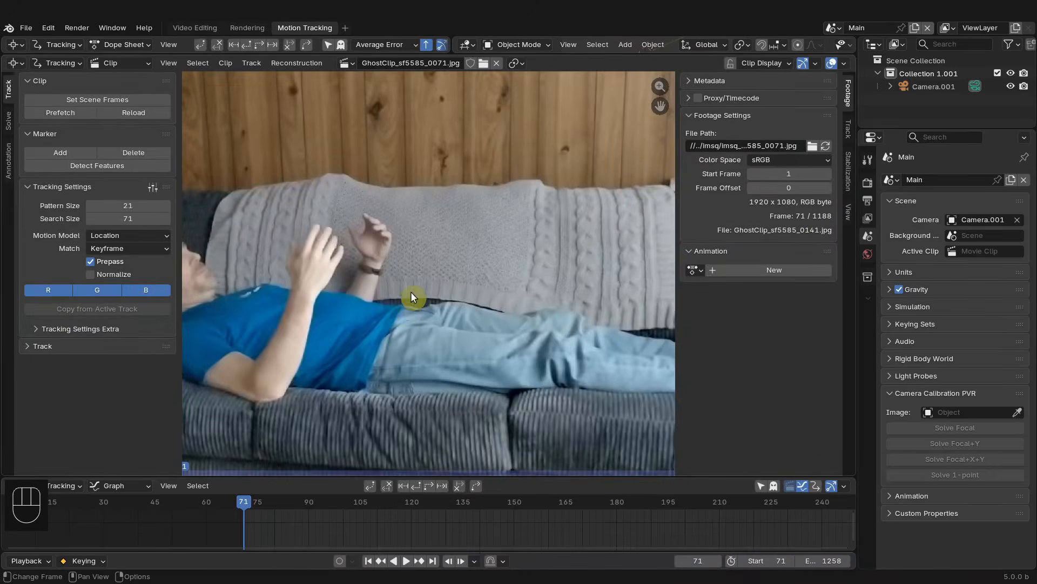
- Inspect the loaded clip and its frame range against the sequencer strip in the Video Editing workspace
{"action": "scroll", "coordinate": [411, 291], "scroll_direction": "down", "scroll_amount": 4}
{"action": "scroll", "coordinate": [410, 291], "scroll_direction": "up", "scroll_amount": 1}
{"action": "scroll", "coordinate": [406, 501], "scroll_direction": "down", "scroll_amount": 3}
{"action": "mouse_move", "coordinate": [406, 501]}
{"action": "middle_mouse_down"}
{"action": "mouse_move", "coordinate": [481, 505]}
{"action": "mouse_move", "coordinate": [313, 494]}
{"action": "mouse_move", "coordinate": [328, 491]}
{"action": "middle_mouse_up"}
{"action": "scroll", "coordinate": [229, 527], "scroll_direction": "down", "scroll_amount": 2}
{"action": "middle_click_drag", "start_coordinate": [228, 527], "coordinate": [301, 523]}
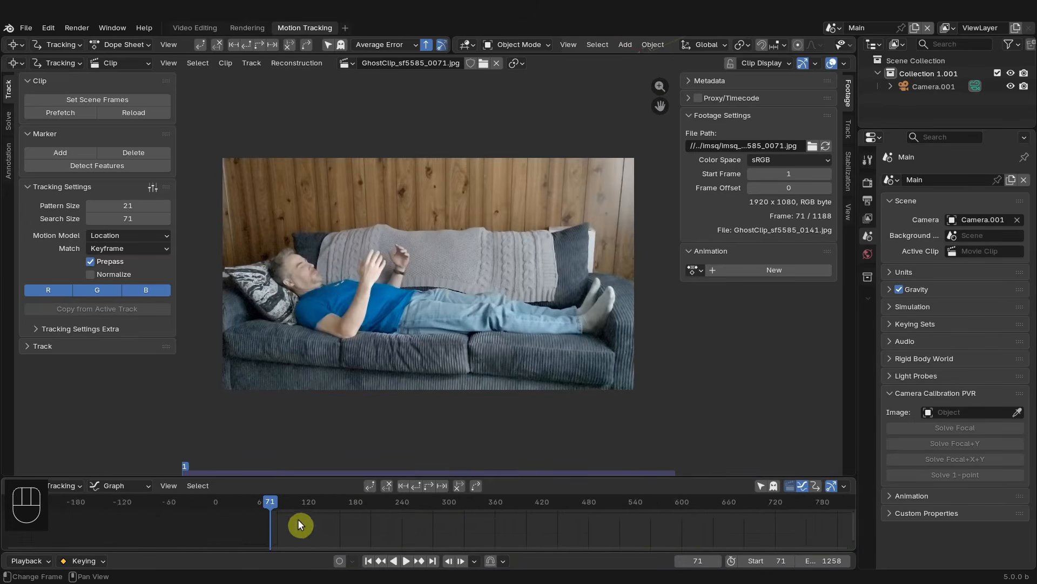
{"action": "scroll", "coordinate": [261, 537], "scroll_direction": "down", "scroll_amount": 2}
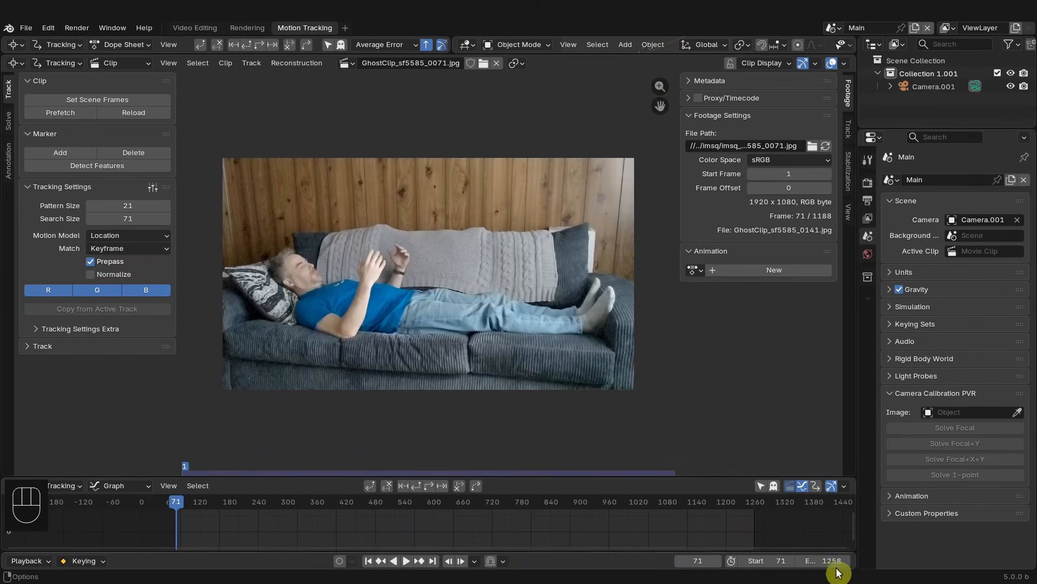
{"action": "left_click", "coordinate": [199, 26]}
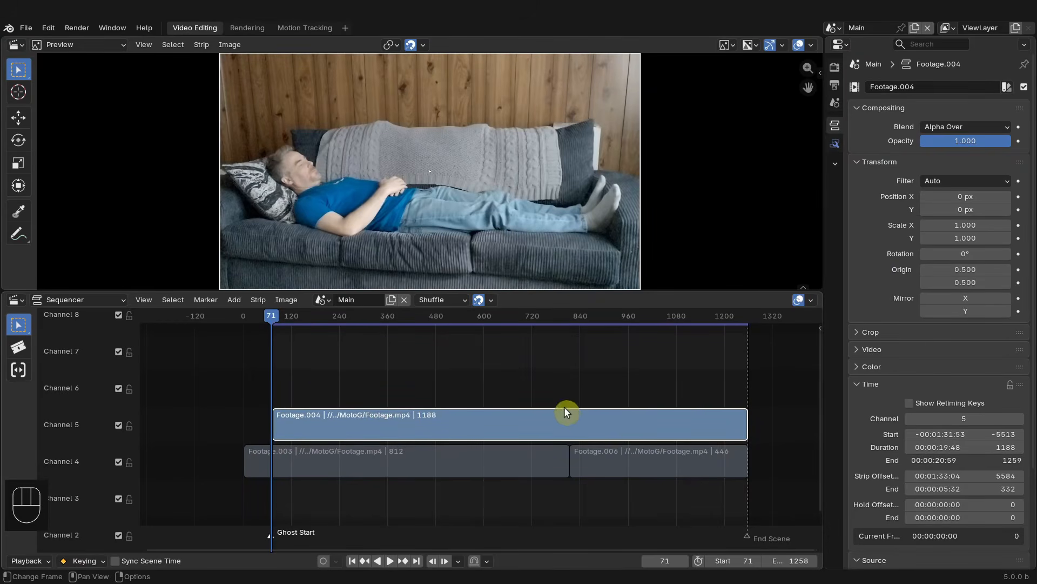
{"action": "left_click", "coordinate": [298, 28]}
{"action": "scroll", "coordinate": [410, 322], "scroll_direction": "up", "scroll_amount": 4}
{"action": "scroll", "coordinate": [408, 322], "scroll_direction": "down", "scroll_amount": 4}
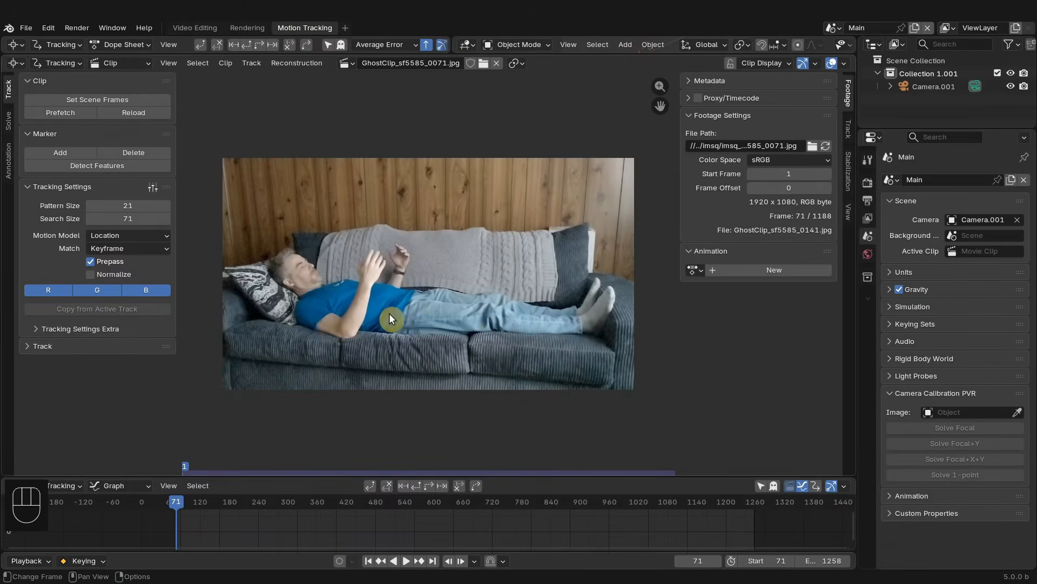
{"action": "scroll", "coordinate": [390, 313], "scroll_direction": "up", "scroll_amount": 1}
{"action": "mouse_move", "coordinate": [408, 311]}
{"action": "middle_mouse_down", "text": "shift"}
{"action": "mouse_move", "coordinate": [473, 314]}
{"action": "mouse_move", "coordinate": [407, 310]}
{"action": "middle_mouse_up", "text": "shift"}
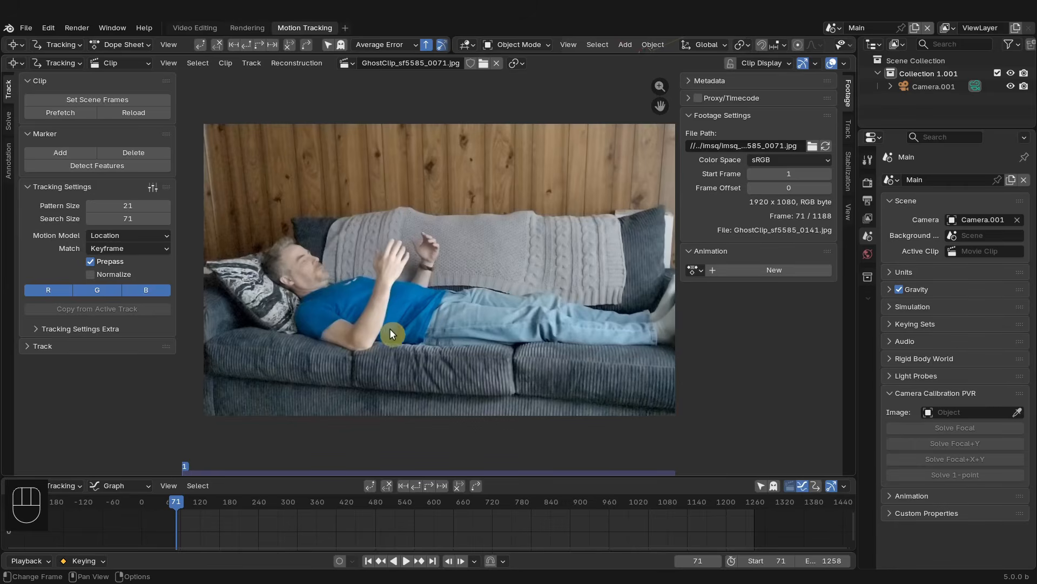
{"action": "scroll", "coordinate": [390, 322], "scroll_direction": "up", "scroll_amount": 1}
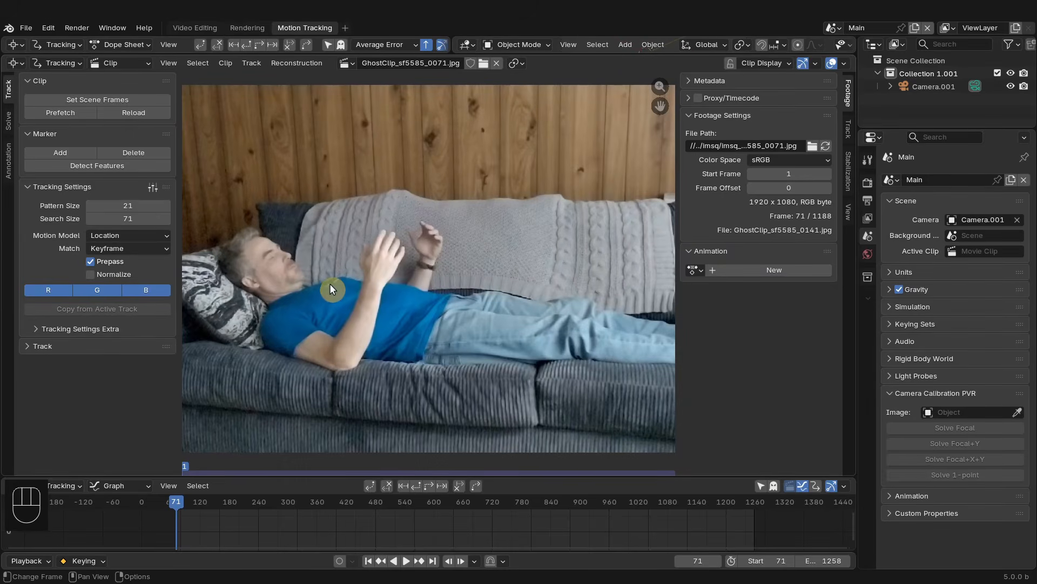
- Go to frame 761 and set the tracking Match mode to Previous frame with Normalize enabled
{"action": "left_click_drag", "start_coordinate": [174, 500], "coordinate": [513, 537]}
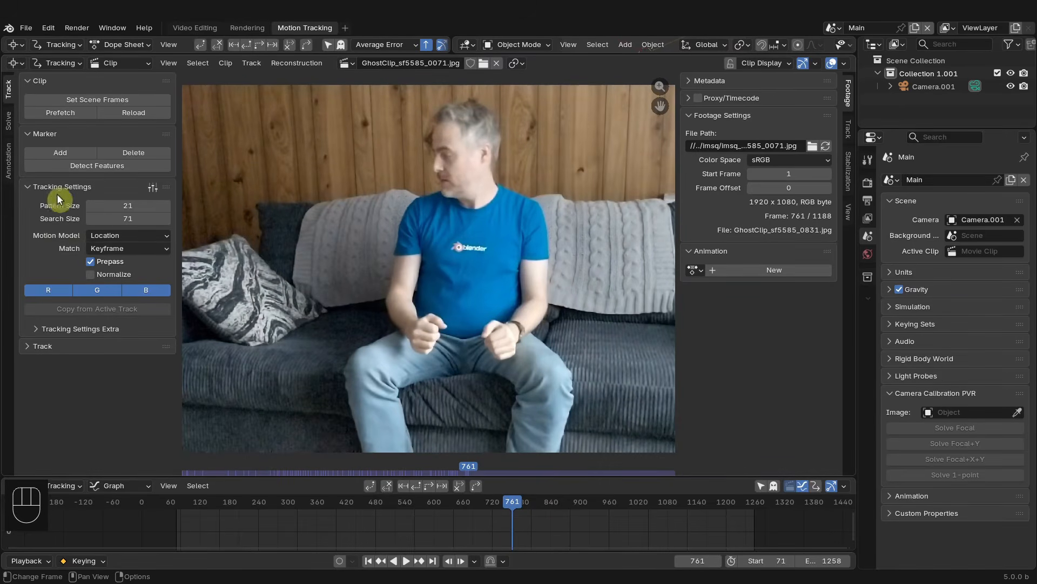
{"action": "left_click", "coordinate": [138, 249]}
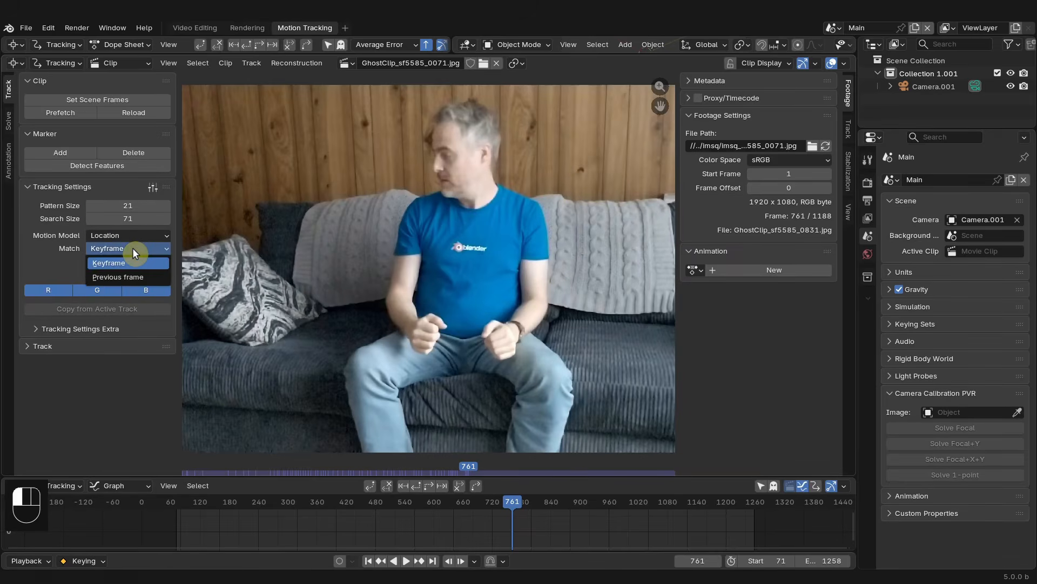
{"action": "left_click", "coordinate": [131, 277]}
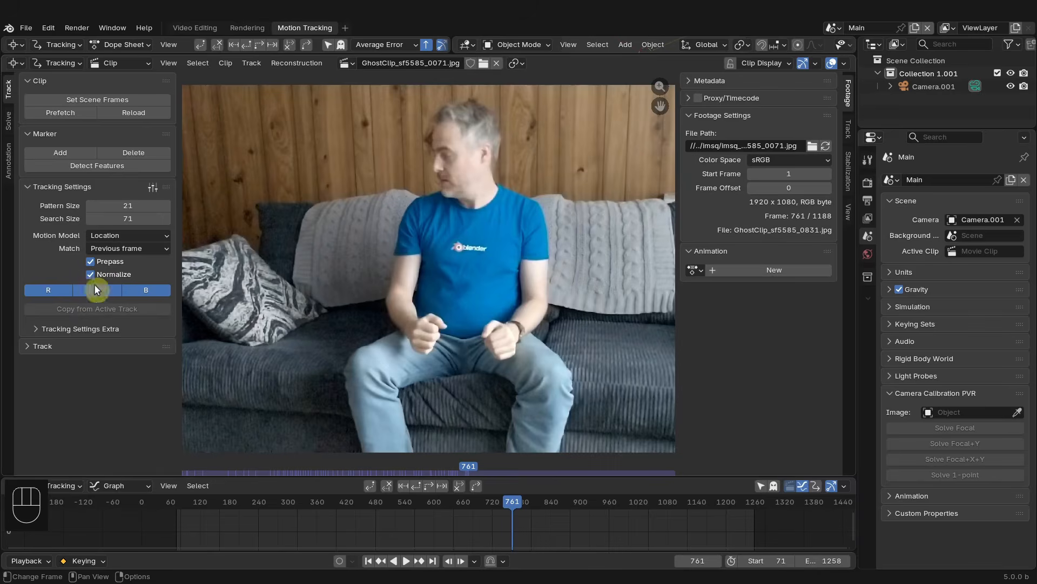
- Add a tracking marker on the Blender logo of the shirt and scale it up
{"action": "left_click", "coordinate": [44, 327]}
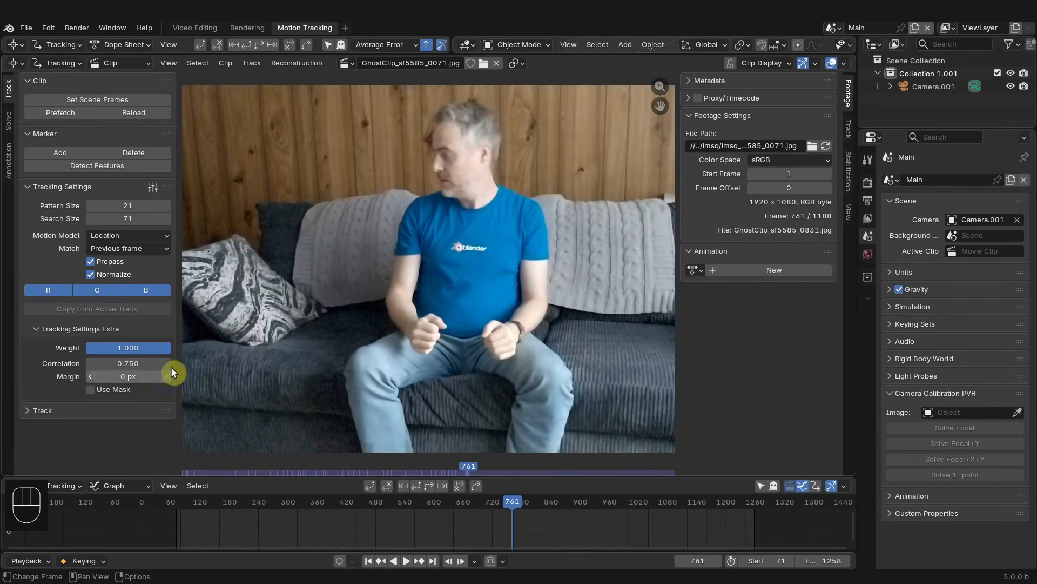
{"action": "left_click", "coordinate": [470, 247], "text": "ctrl"}
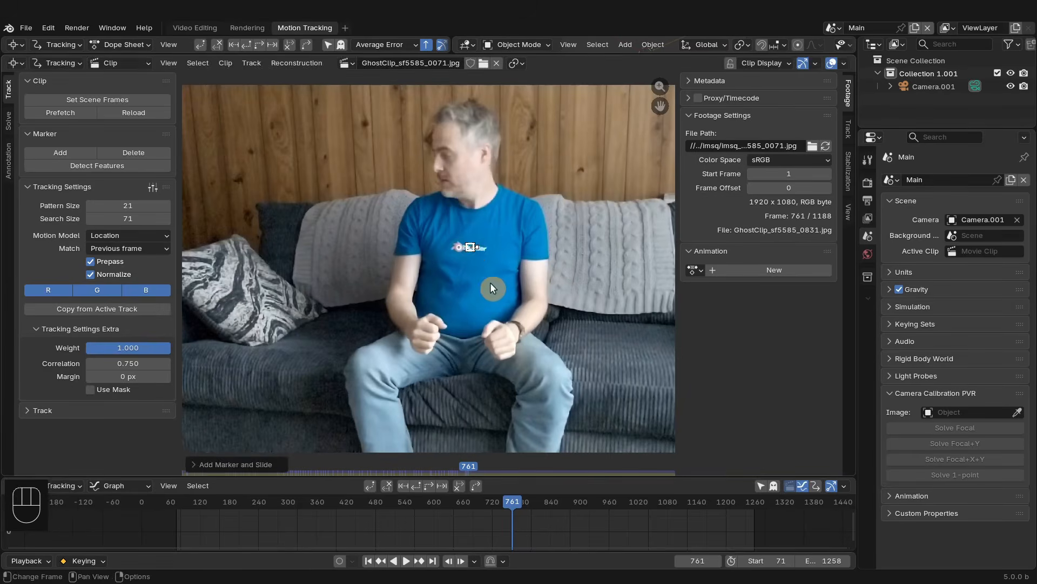
{"action": "scroll", "coordinate": [481, 270], "scroll_direction": "up", "scroll_amount": 2}
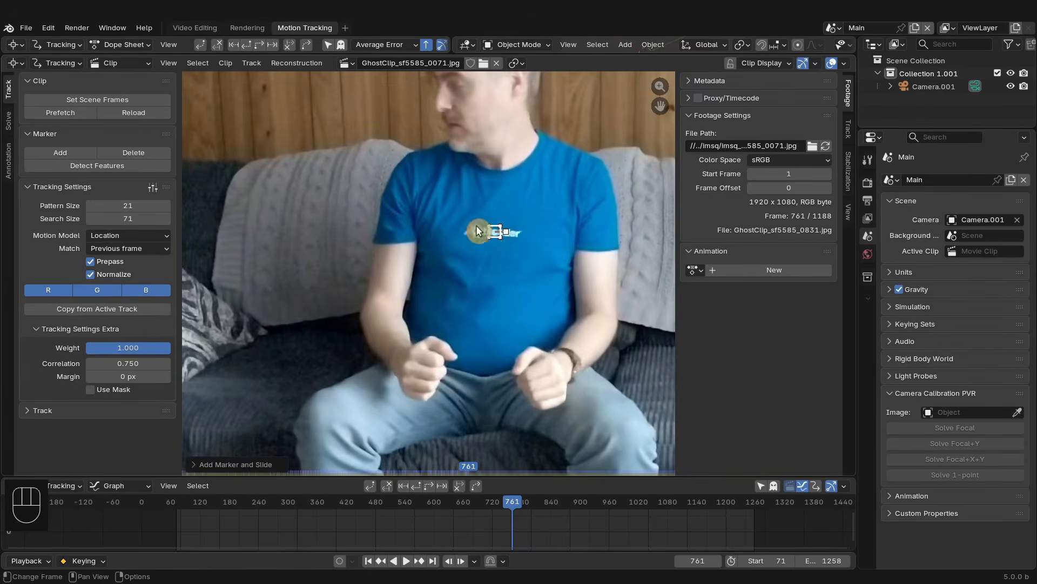
{"action": "key", "text": "s"}
{"action": "left_click", "coordinate": [520, 258]}
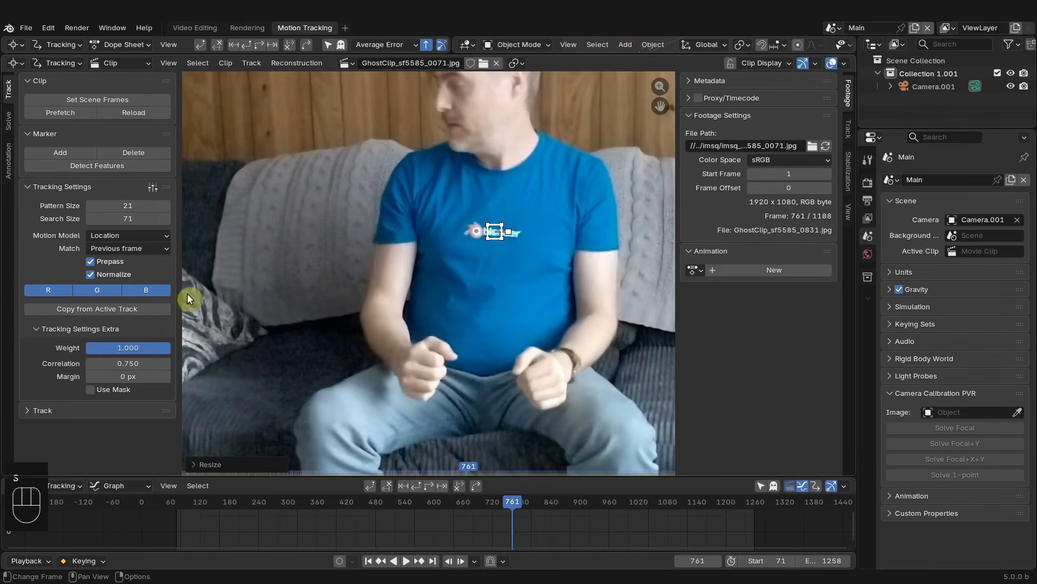
- Copy the marker's sizes to the tracking settings and track the marker backwards
{"action": "left_click", "coordinate": [112, 308]}
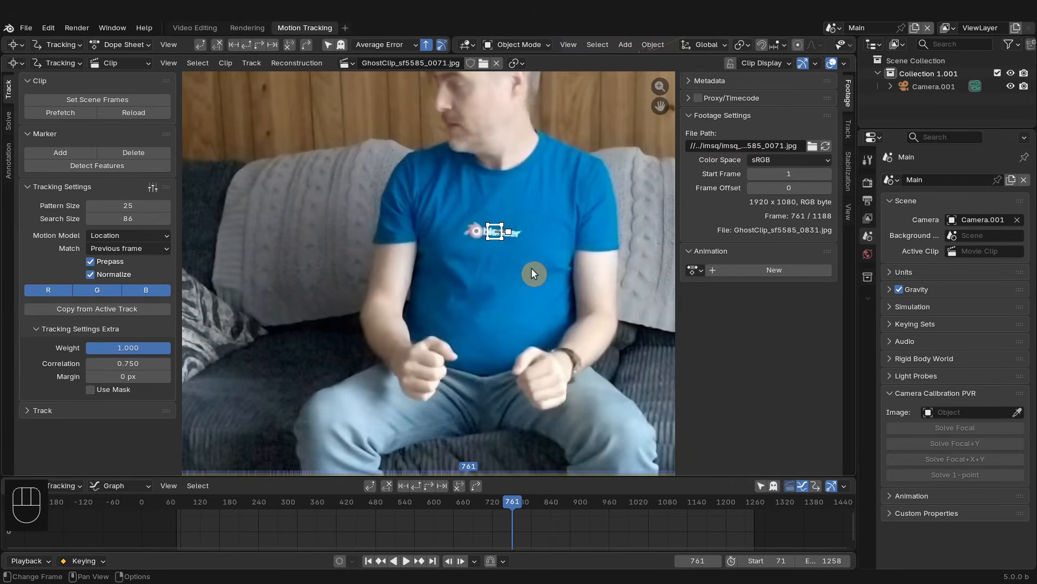
{"action": "scroll", "coordinate": [504, 511], "scroll_direction": "down", "scroll_amount": 3}
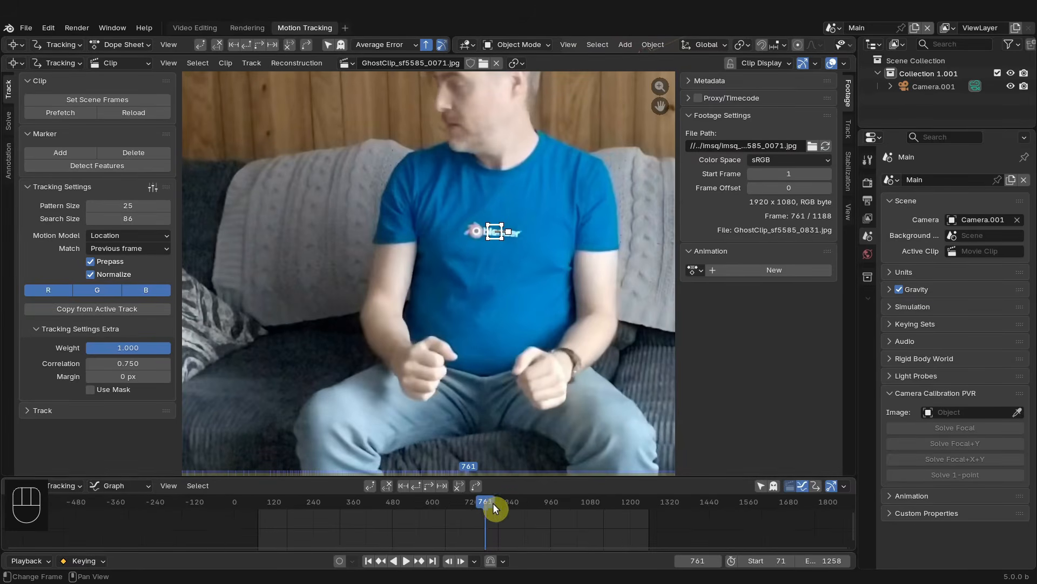
{"action": "left_click", "coordinate": [416, 485]}
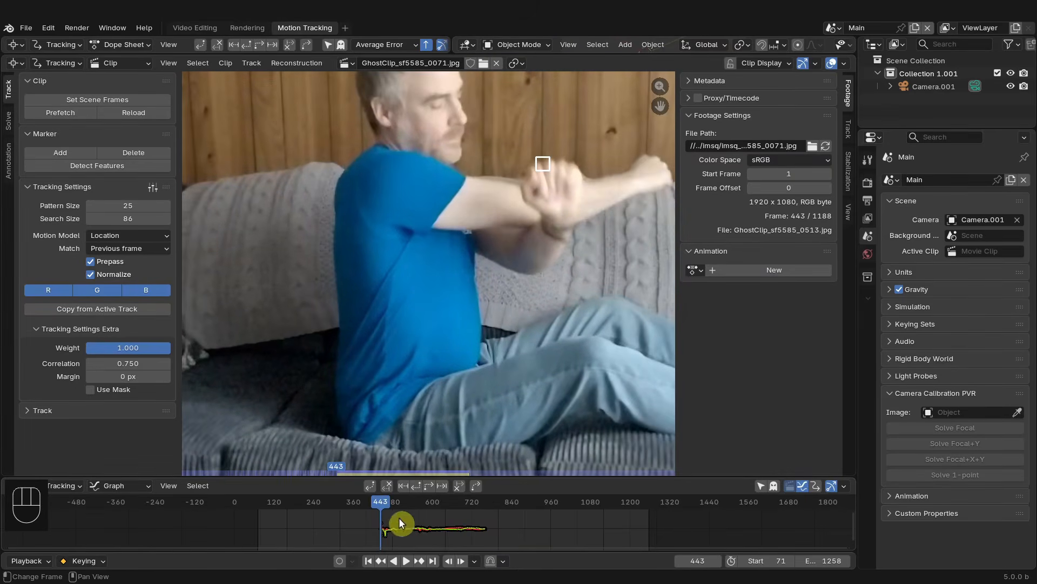
- Inspect the track around frame 594 and clear the drifted part of the track path
{"action": "mouse_move", "coordinate": [400, 523]}
{"action": "left_mouse_down"}
{"action": "mouse_move", "coordinate": [393, 505]}
{"action": "mouse_move", "coordinate": [432, 504]}
{"action": "left_mouse_up"}
{"action": "scroll", "coordinate": [403, 261], "scroll_direction": "up", "scroll_amount": 4}
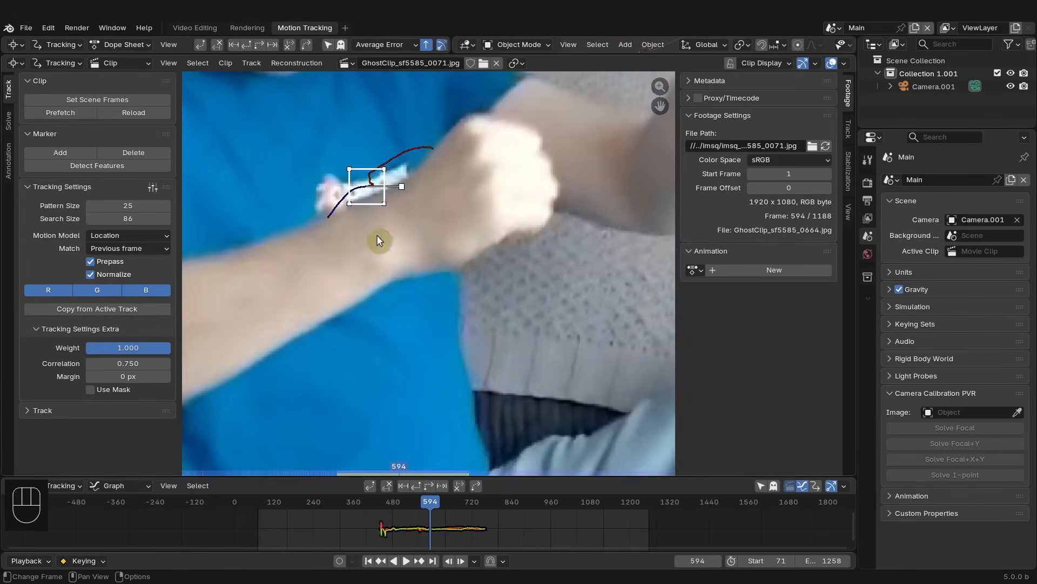
{"action": "scroll", "coordinate": [430, 513], "scroll_direction": "up", "scroll_amount": 2}
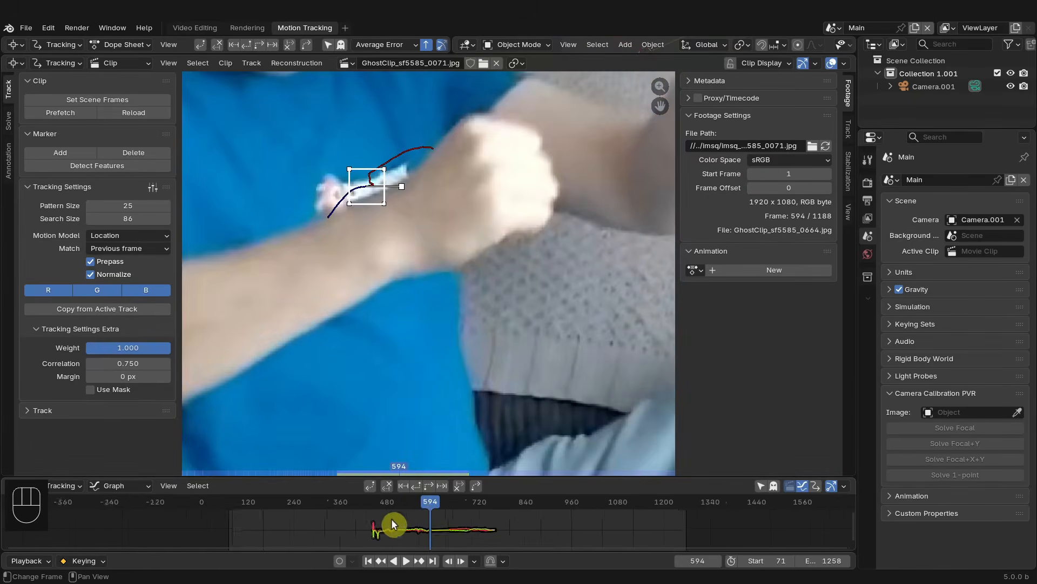
{"action": "left_click", "coordinate": [389, 488]}
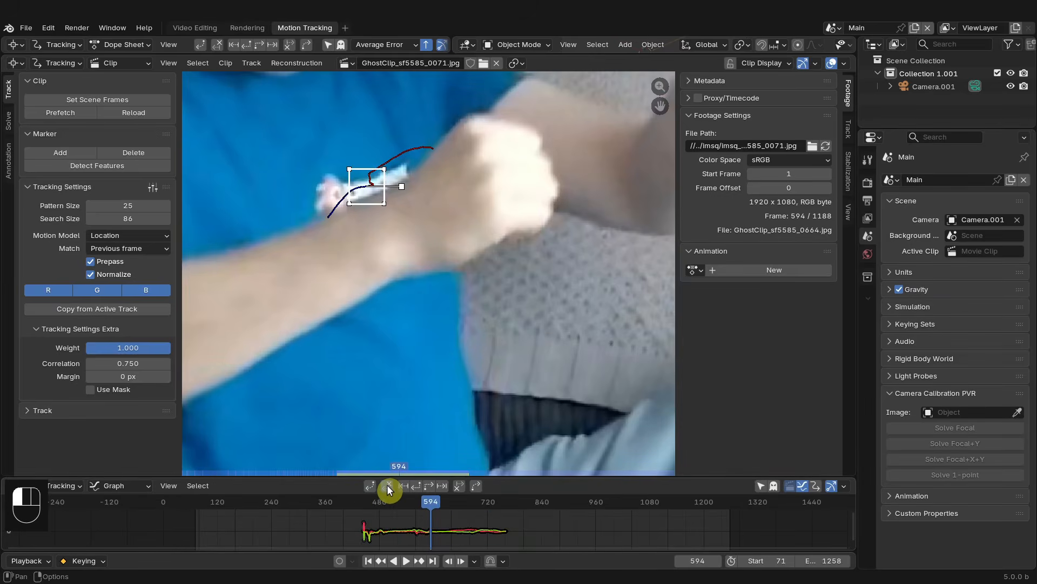
- Go to frame 556 and move the marker back onto the shirt logo
{"action": "left_click_drag", "start_coordinate": [439, 517], "coordinate": [413, 506]}
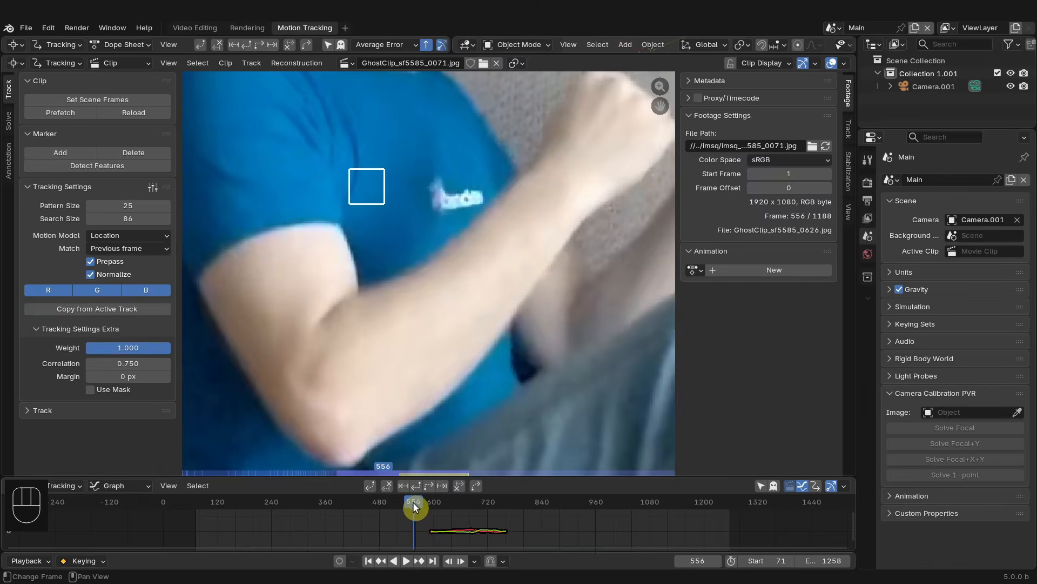
{"action": "key", "text": "g"}
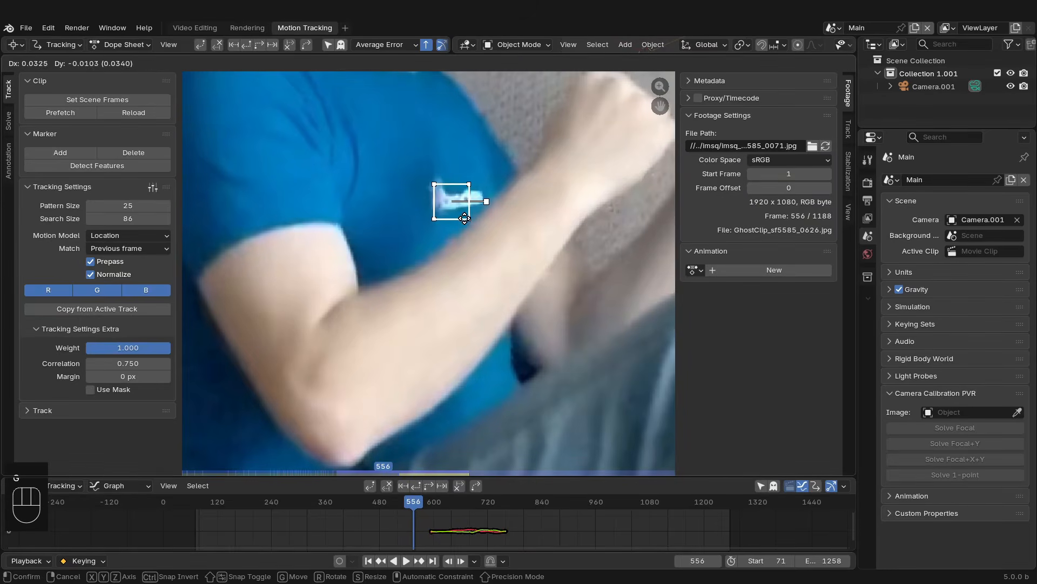
{"action": "left_click", "coordinate": [466, 218]}
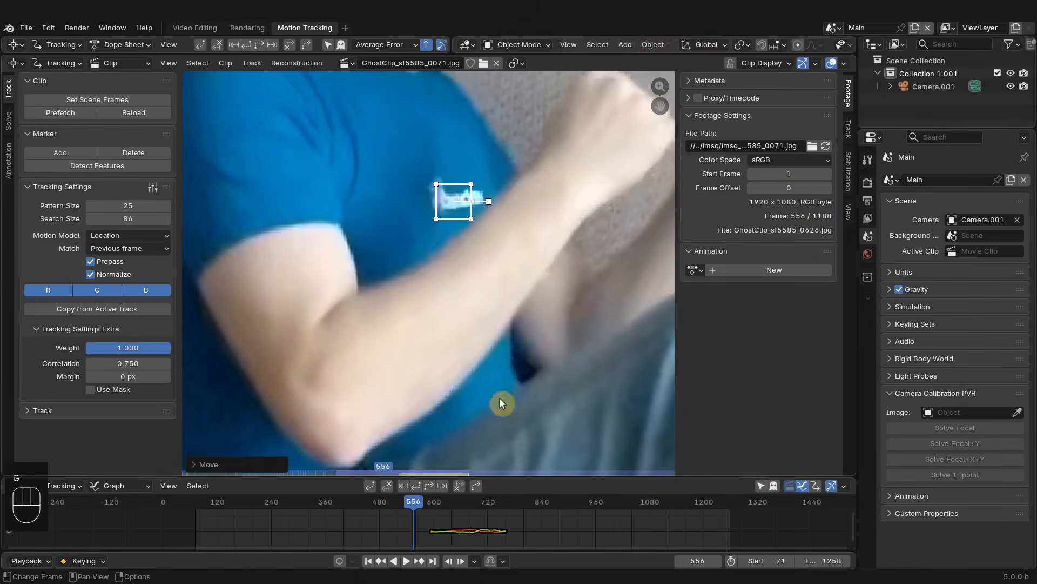
- Try tracking the marker backwards from frame 556, then undo the tracking
{"action": "left_click", "coordinate": [417, 485]}
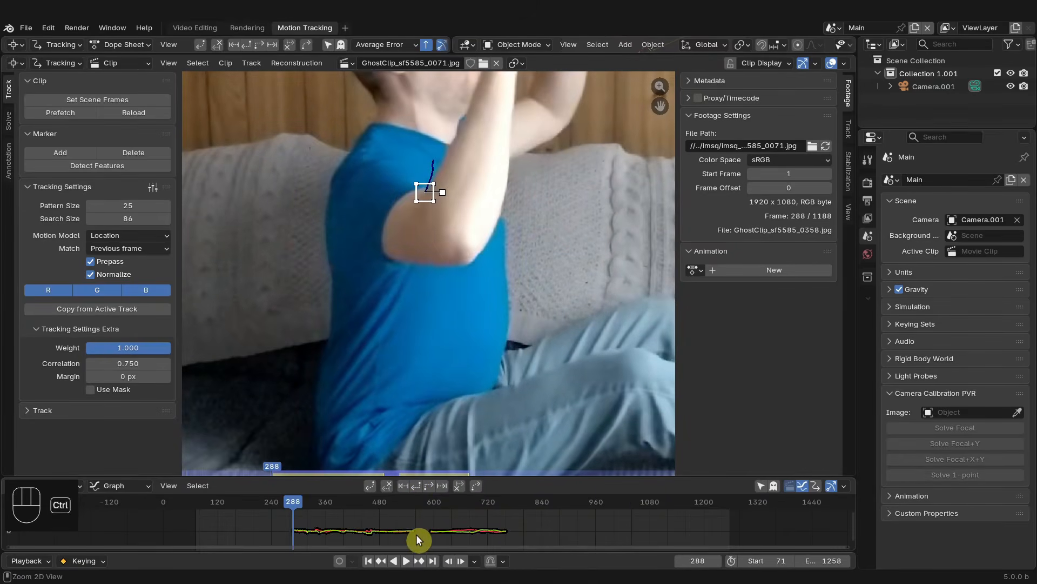
{"action": "key", "text": "ctrl+z"}
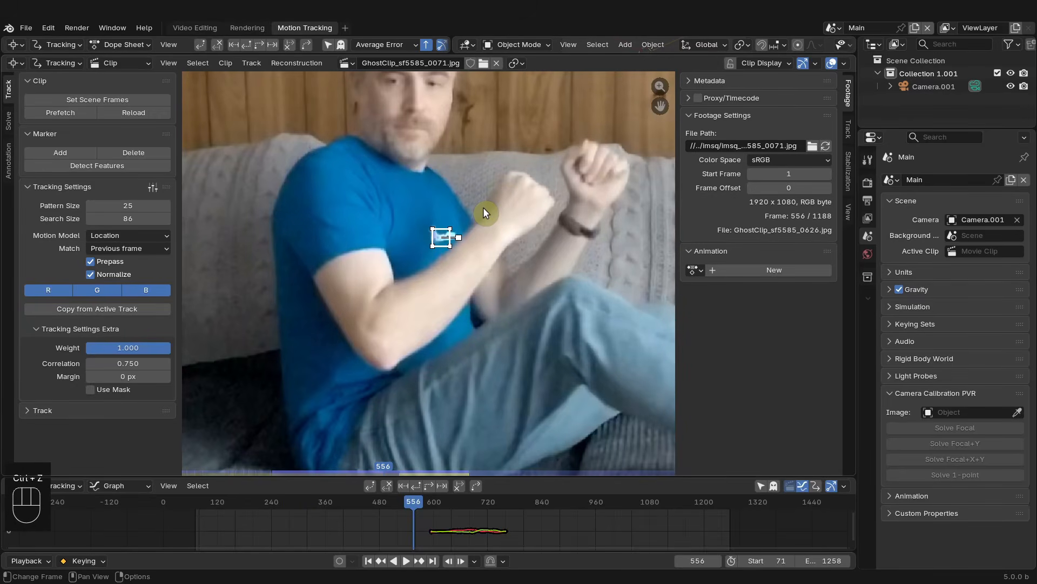
- Track the marker backwards one frame at a time from frame 556 to about frame 524
{"action": "key", "text": "alt+Left"}
{"action": "key", "text": "alt+Left"}
{"action": "key", "text": "alt+Left"}
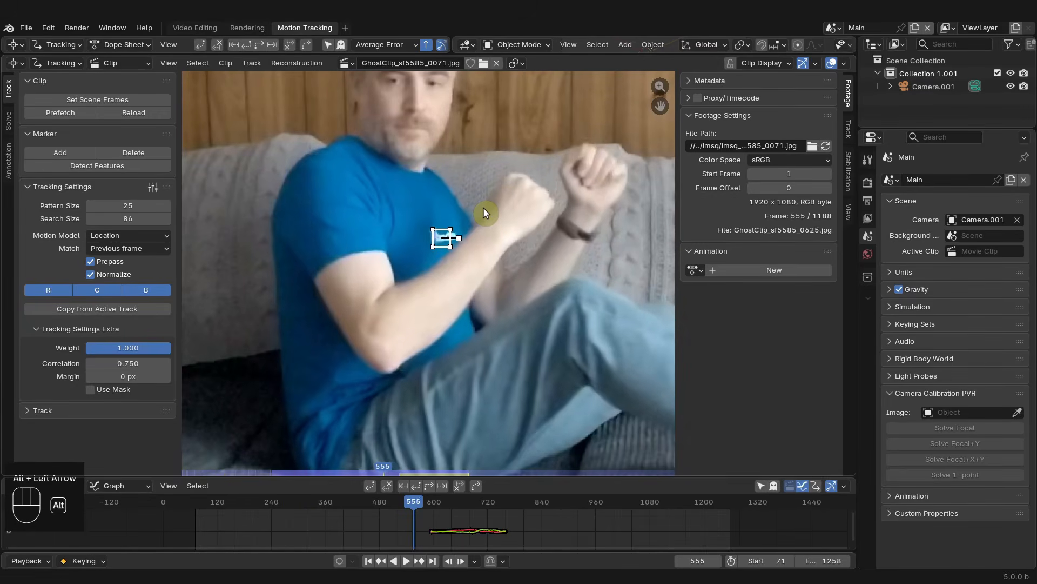
{"action": "key", "text": "alt+Left"}
{"action": "key", "text": "alt+Left"}
{"action": "key", "text": "alt+Left"}
{"action": "key", "text": "alt+Left"}
{"action": "key", "text": "alt+Left"}
{"action": "key", "text": "alt+Left"}
{"action": "key", "text": "alt+Left"}
{"action": "key", "text": "alt+Left"}
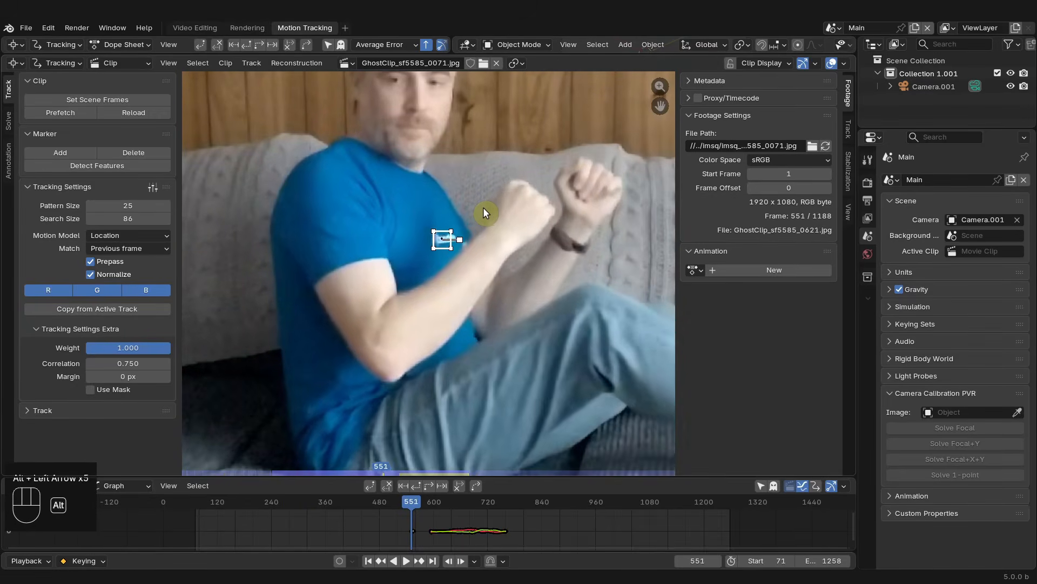
{"action": "key", "text": "alt+Left"}
{"action": "key", "text": "alt+Left"}
{"action": "key", "text": "alt+Left"}
{"action": "key", "text": "alt+Left"}
{"action": "key", "text": "alt+Left"}
{"action": "key", "text": "alt+Left"}
{"action": "key", "text": "alt+Left"}
{"action": "key", "text": "alt+Left"}
{"action": "key", "text": "alt+Left"}
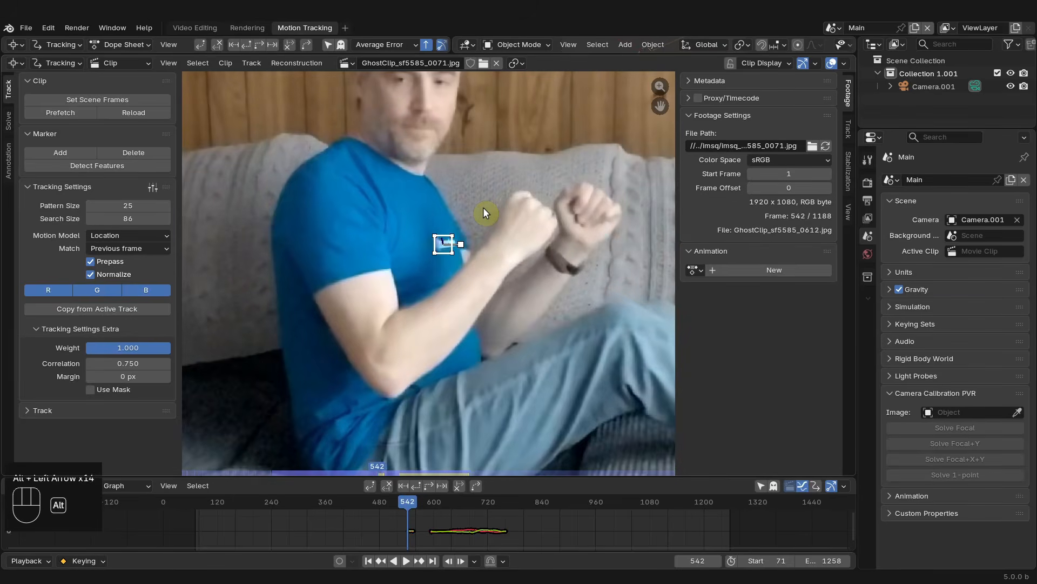
{"action": "key", "text": "alt+Left"}
{"action": "key", "text": "alt+Left"}
{"action": "key", "text": "alt+Left"}
{"action": "key", "text": "alt+Left"}
{"action": "key", "text": "alt+Left"}
{"action": "key", "text": "alt+Left"}
{"action": "key", "text": "alt+Left"}
{"action": "key", "text": "alt+Left"}
{"action": "key", "text": "alt+Left"}
{"action": "key", "text": "alt+Left"}
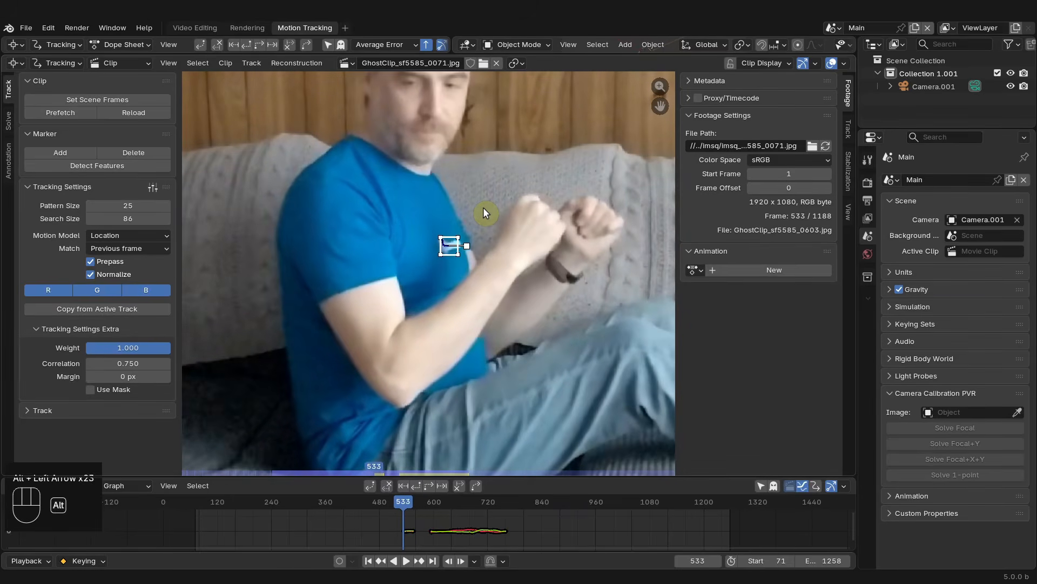
{"action": "key", "text": "alt+Left"}
{"action": "key", "text": "alt+Left"}
{"action": "key", "text": "alt+Left"}
{"action": "key", "text": "alt+Left"}
{"action": "key", "text": "alt+Left"}
{"action": "key", "text": "alt+Left"}
{"action": "key", "text": "alt+Left"}
{"action": "key", "text": "alt+Left"}
{"action": "key", "text": "alt+Left"}
{"action": "key", "text": "alt+Left"}
{"action": "key", "text": "alt+Left"}
{"action": "key", "text": "alt+Left"}
{"action": "key", "text": "alt+Left"}
{"action": "key", "text": "alt+Left"}
{"action": "key", "text": "alt+Left"}
{"action": "key", "text": "alt+Left"}
{"action": "key", "text": "alt+Left"}
{"action": "key", "text": "alt+Left"}
{"action": "key", "text": "alt+Left"}
{"action": "key", "text": "alt+Left"}
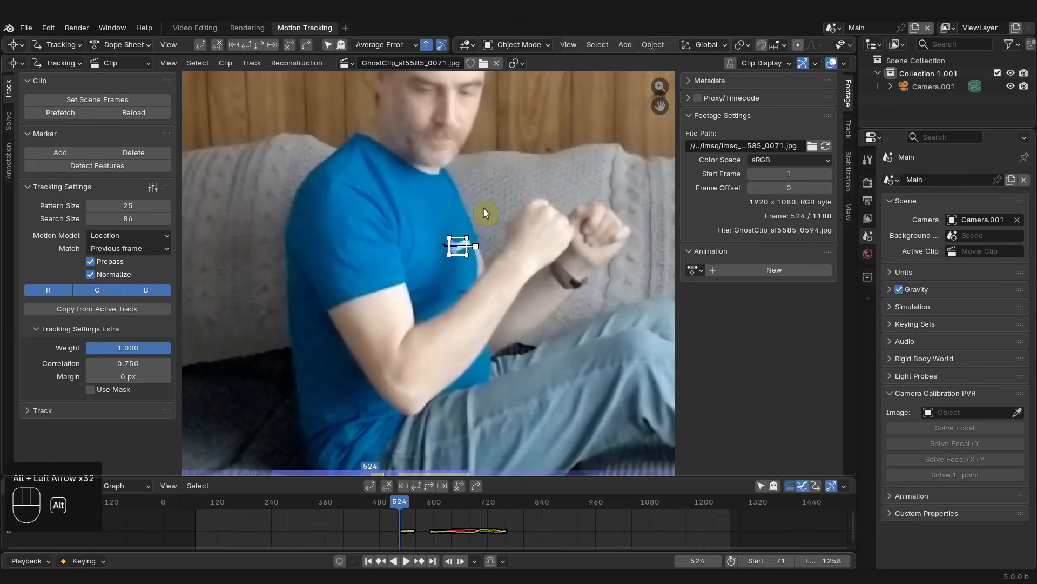
{"action": "key", "text": "alt+Left"}
{"action": "key", "text": "alt+Left"}
{"action": "key", "text": "alt+Left"}
{"action": "key", "text": "alt+Left"}
{"action": "key", "text": "alt+Left"}
{"action": "key", "text": "alt+Left"}
{"action": "key", "text": "alt+Left"}
{"action": "key", "text": "alt+Left"}
{"action": "key", "text": "alt+Left"}
{"action": "key", "text": "alt+Left"}
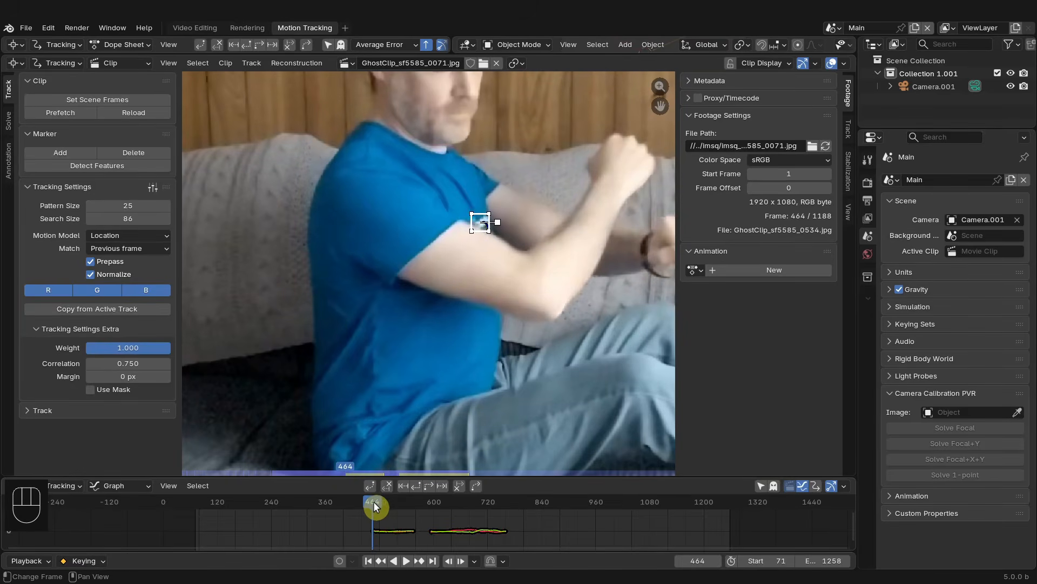
- Jump to frame 439 and open the Track sidebar tab, enlarging the marker preview area
{"action": "mouse_move", "coordinate": [375, 506]}
{"action": "left_mouse_down"}
{"action": "mouse_move", "coordinate": [350, 509]}
{"action": "mouse_move", "coordinate": [361, 504]}
{"action": "left_mouse_up"}
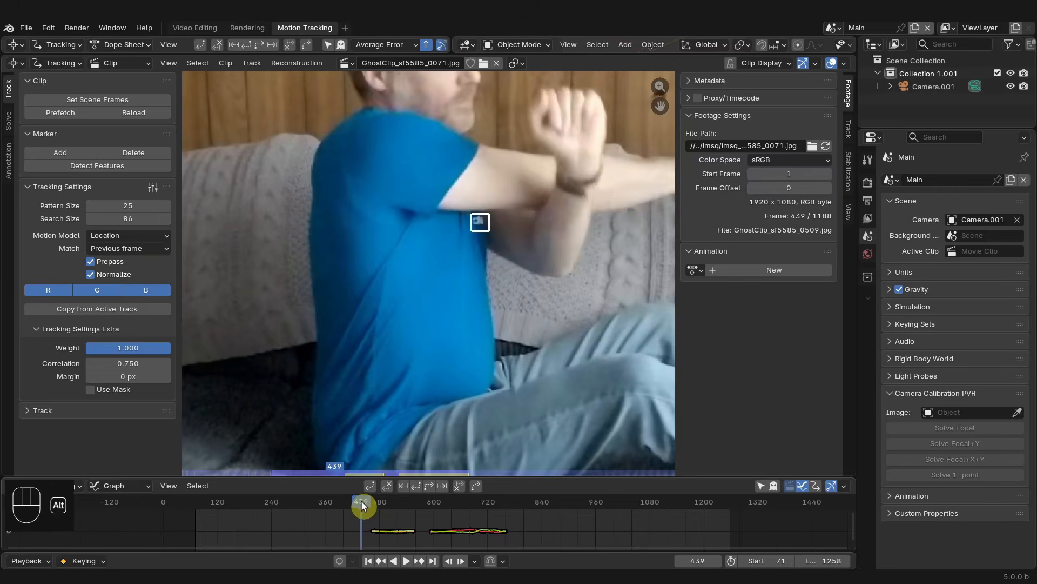
{"action": "key", "text": "alt+Left"}
{"action": "key", "text": "alt+Left"}
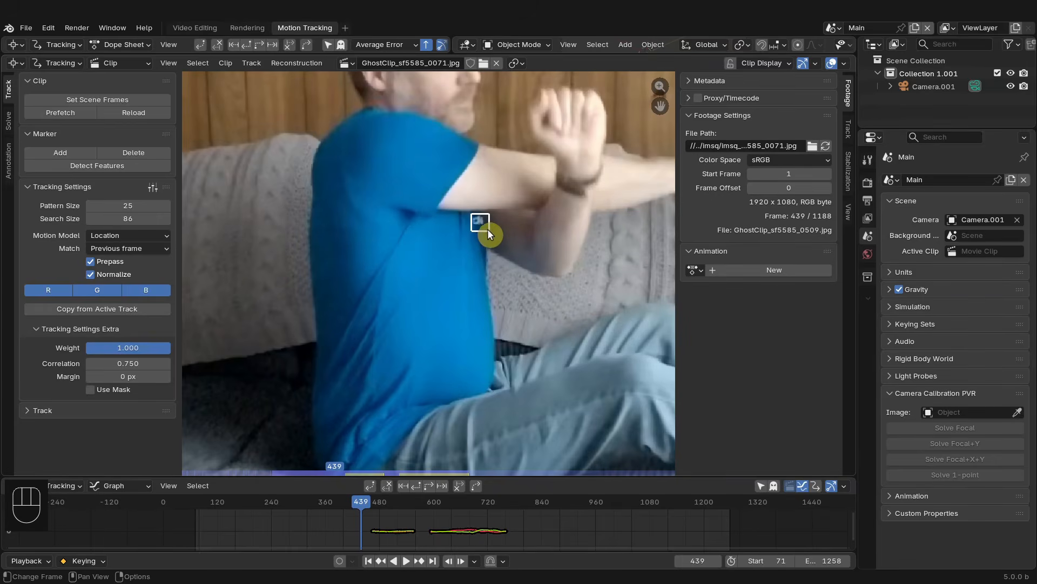
{"action": "left_click", "coordinate": [848, 129]}
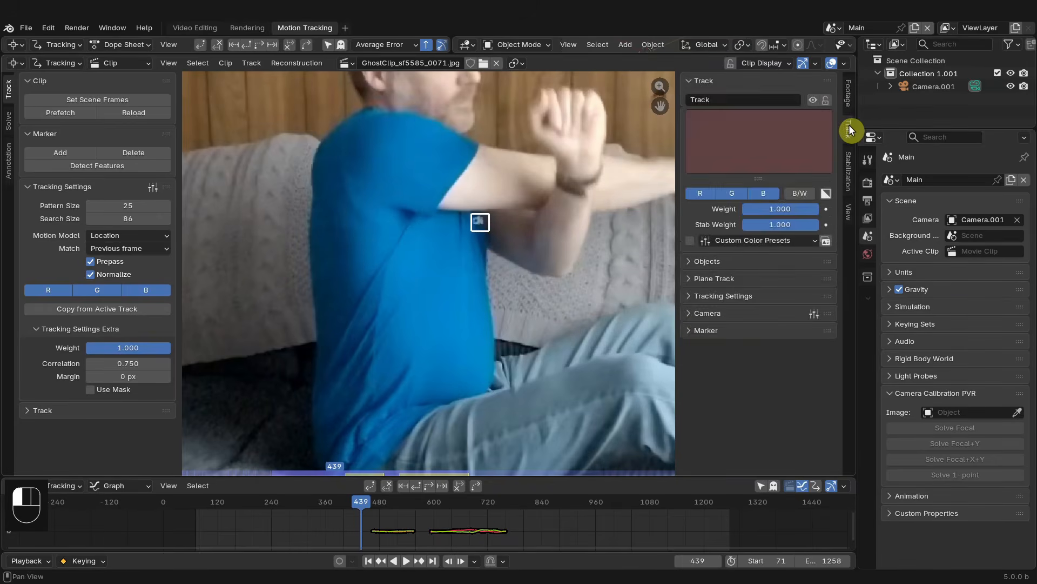
{"action": "left_click_drag", "start_coordinate": [757, 177], "coordinate": [762, 235]}
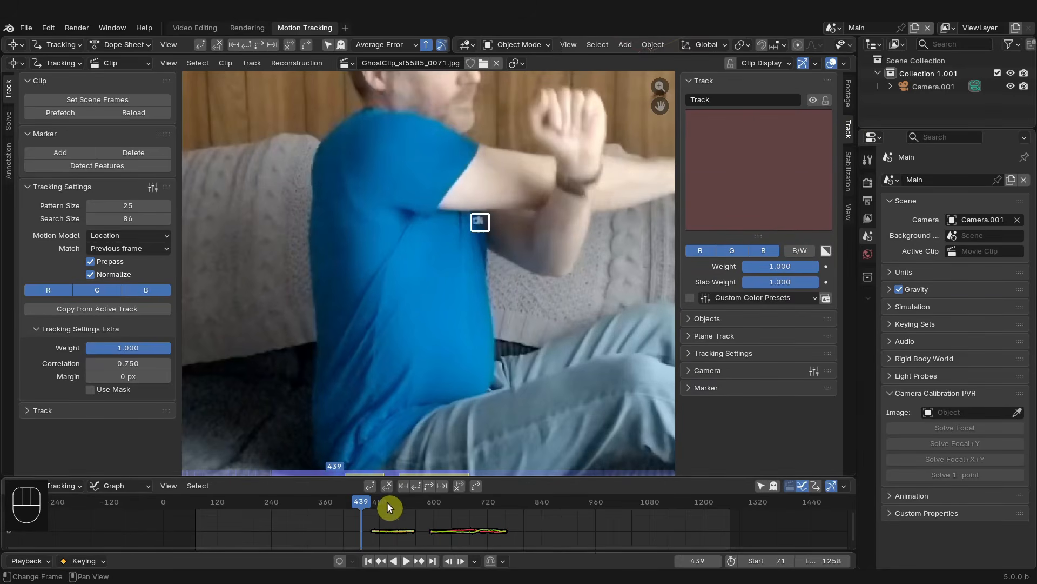
- Go to frame 441 and track the marker backwards frame by frame to about frame 373
{"action": "left_click", "coordinate": [390, 516]}
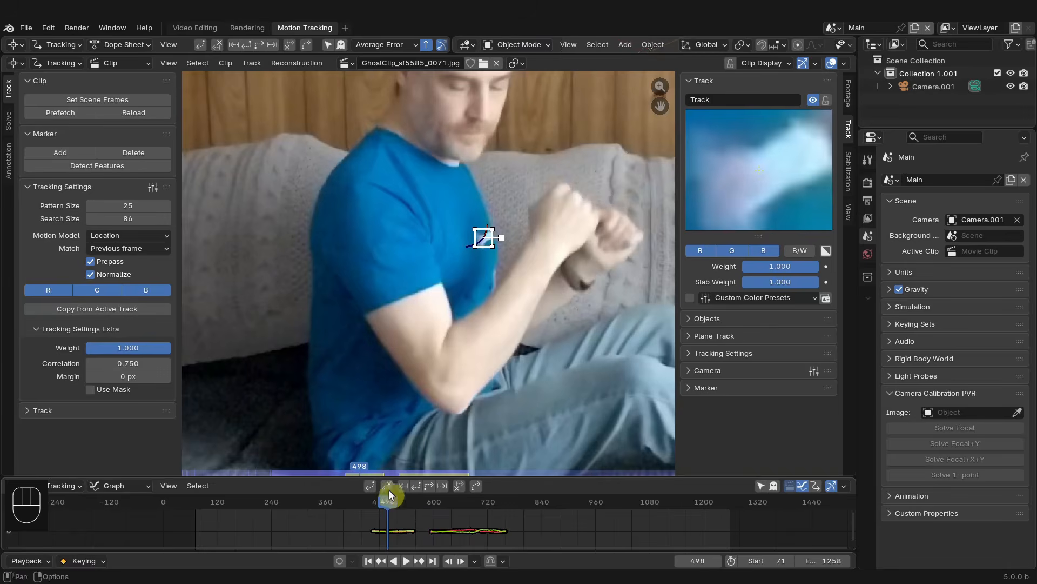
{"action": "left_click_drag", "start_coordinate": [343, 475], "coordinate": [349, 460]}
{"action": "scroll", "coordinate": [400, 512], "scroll_direction": "up", "scroll_amount": 3}
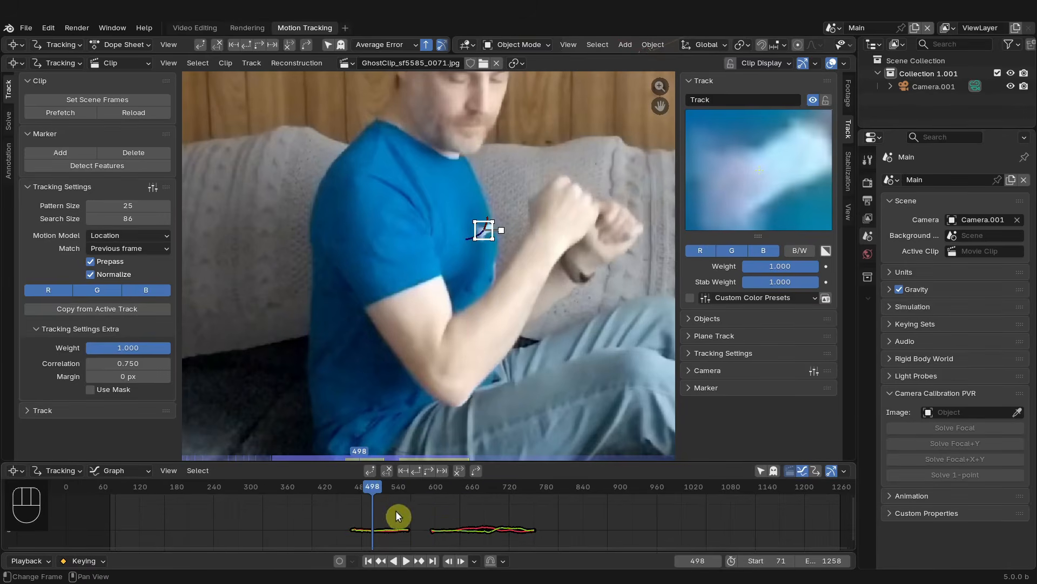
{"action": "middle_click_drag", "start_coordinate": [468, 529], "coordinate": [406, 499], "text": "ctrl"}
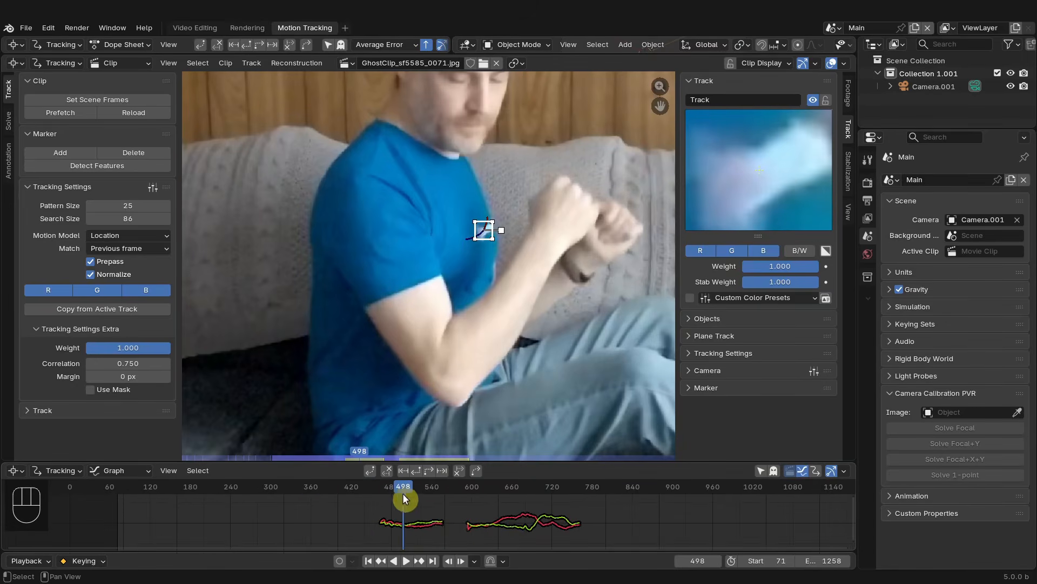
{"action": "left_click_drag", "start_coordinate": [405, 500], "coordinate": [366, 490]}
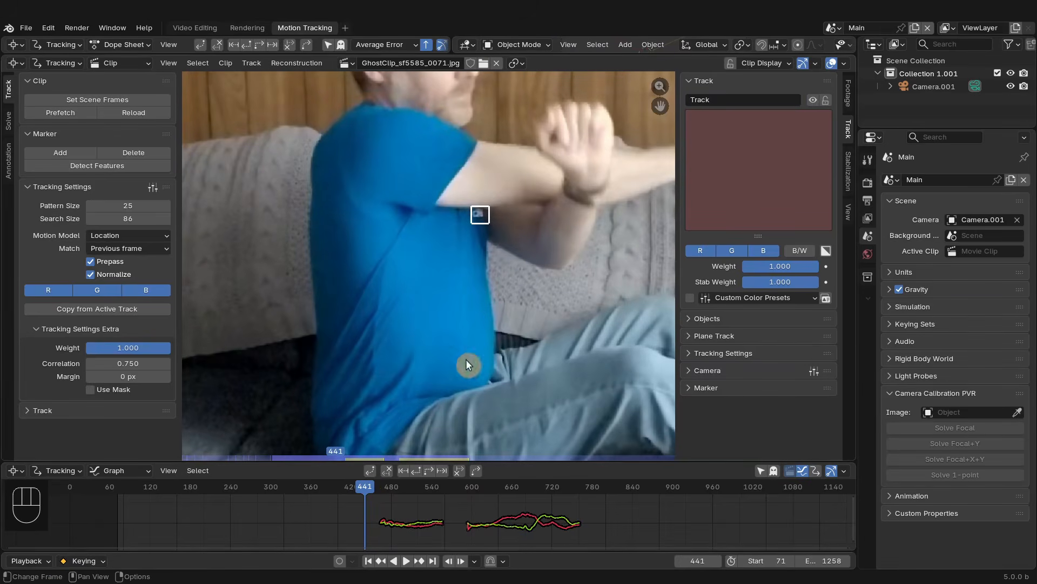
{"action": "left_click_drag", "start_coordinate": [765, 166], "coordinate": [740, 172]}
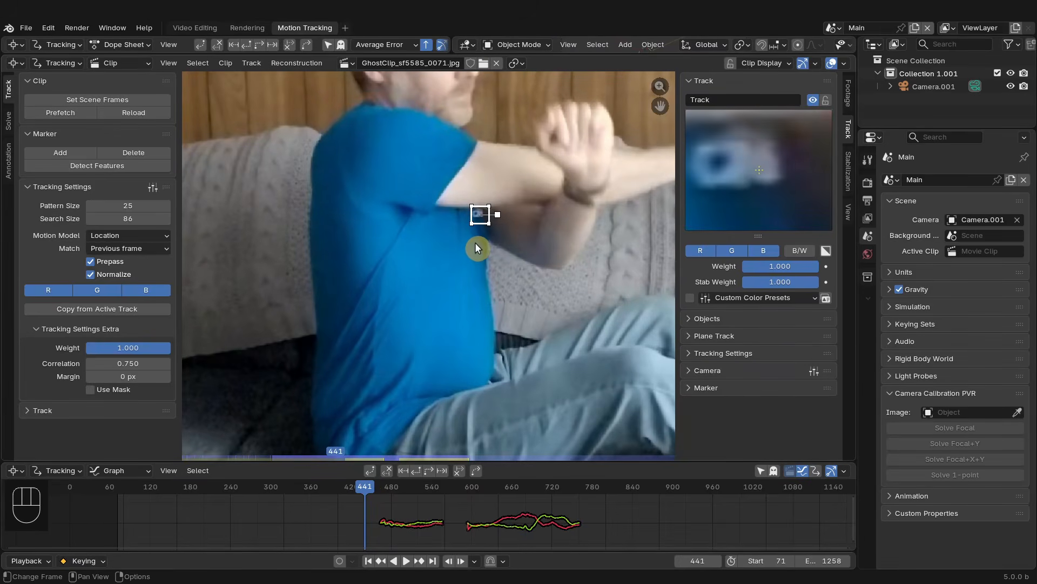
{"action": "key", "text": "alt+Left"}
{"action": "key", "text": "alt+Left"}
{"action": "key", "text": "alt+Left"}
{"action": "key", "text": "alt+Left"}
{"action": "key", "text": "alt+Left"}
{"action": "key", "text": "alt+Left"}
{"action": "key", "text": "alt+Left"}
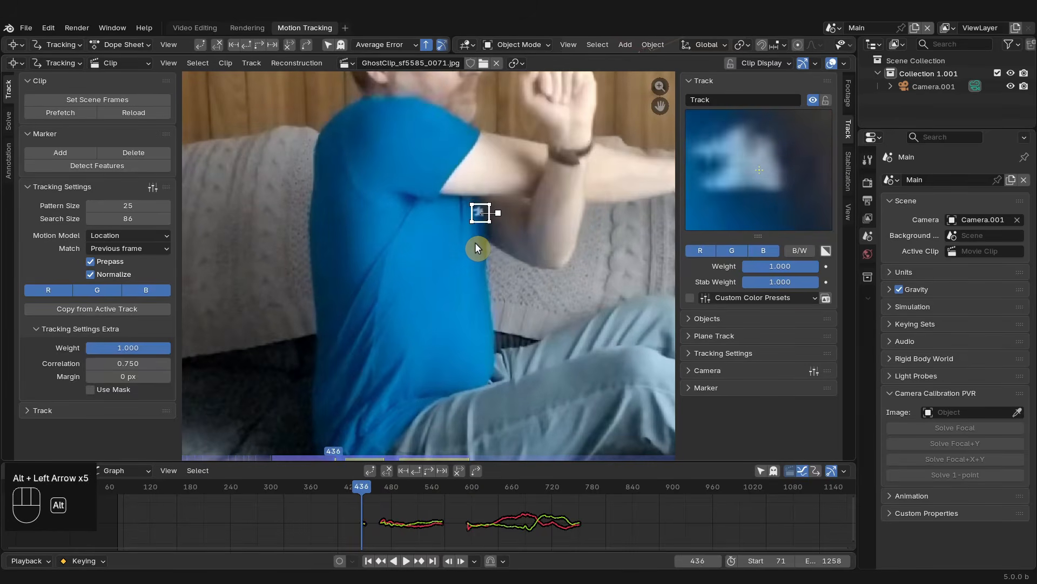
{"action": "key", "text": "alt+Left"}
{"action": "key", "text": "alt+Left"}
{"action": "key", "text": "alt+Left"}
{"action": "key", "text": "alt+Left"}
{"action": "key", "text": "alt+Left"}
{"action": "key", "text": "alt+Left"}
{"action": "key", "text": "alt+Left"}
{"action": "key", "text": "alt+Left"}
{"action": "key", "text": "alt+Left"}
{"action": "key", "text": "alt+Left"}
{"action": "key", "text": "alt+Left"}
{"action": "key", "text": "alt+Left"}
{"action": "key", "text": "alt+Left"}
{"action": "key", "text": "alt+Left"}
{"action": "key", "text": "alt+Left"}
{"action": "key", "text": "alt+Left"}
{"action": "key", "text": "alt+Left"}
{"action": "key", "text": "alt+Left"}
{"action": "key", "text": "alt+Left"}
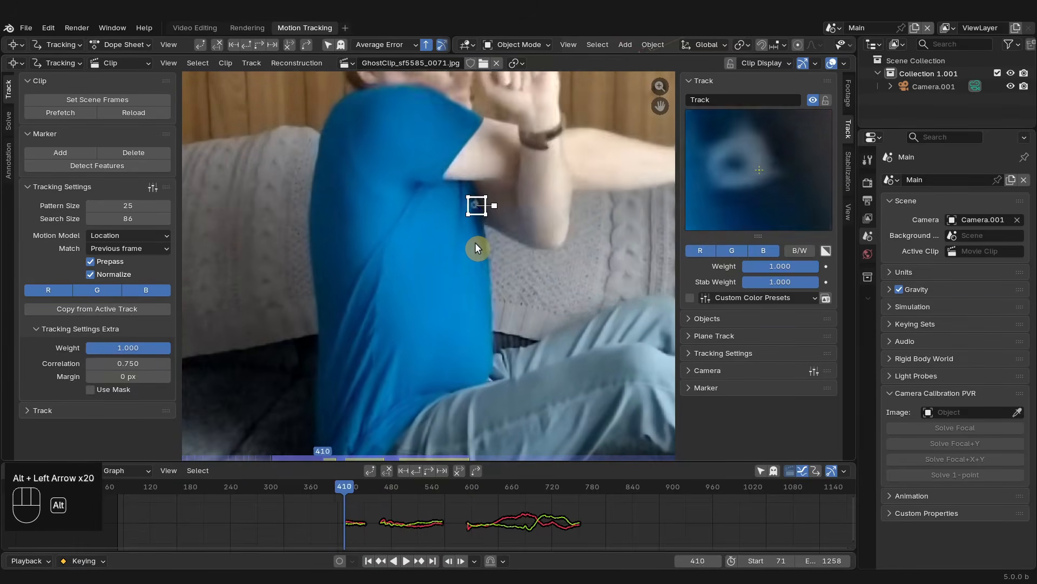
{"action": "key", "text": "alt+Left"}
{"action": "key", "text": "alt+Left"}
{"action": "key", "text": "alt+Left"}
{"action": "key", "text": "alt+Left"}
{"action": "key", "text": "alt+Left"}
{"action": "key", "text": "alt+Left"}
{"action": "key", "text": "alt+Left"}
{"action": "key", "text": "alt+Left"}
{"action": "key", "text": "alt+Left"}
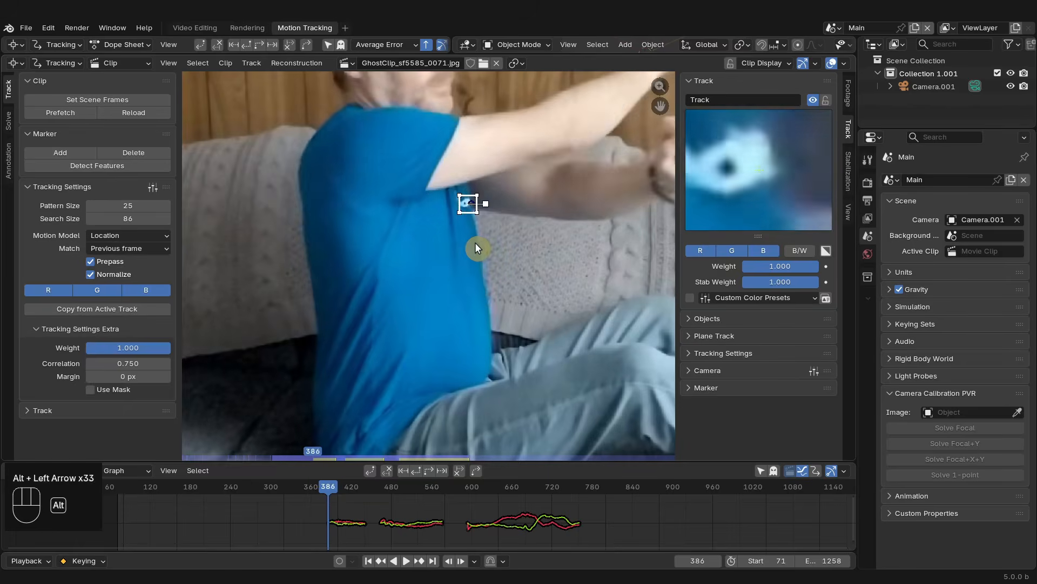
{"action": "key", "text": "alt+Left"}
{"action": "key", "text": "alt+Left"}
{"action": "key", "text": "alt+Left"}
{"action": "key", "text": "alt+Left"}
{"action": "key", "text": "alt+Left"}
{"action": "key", "text": "alt+Left"}
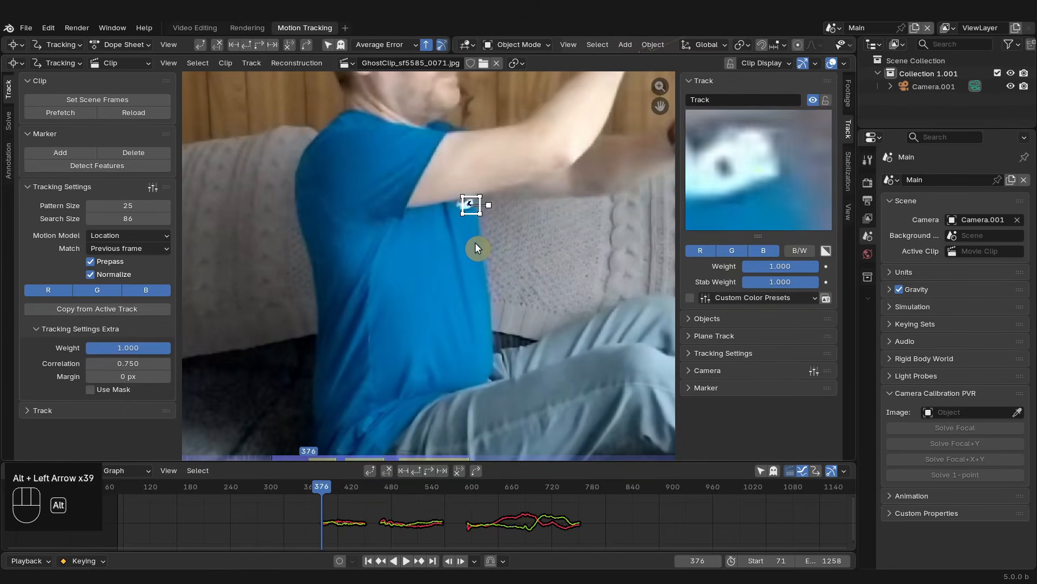
{"action": "key", "text": "alt+Left"}
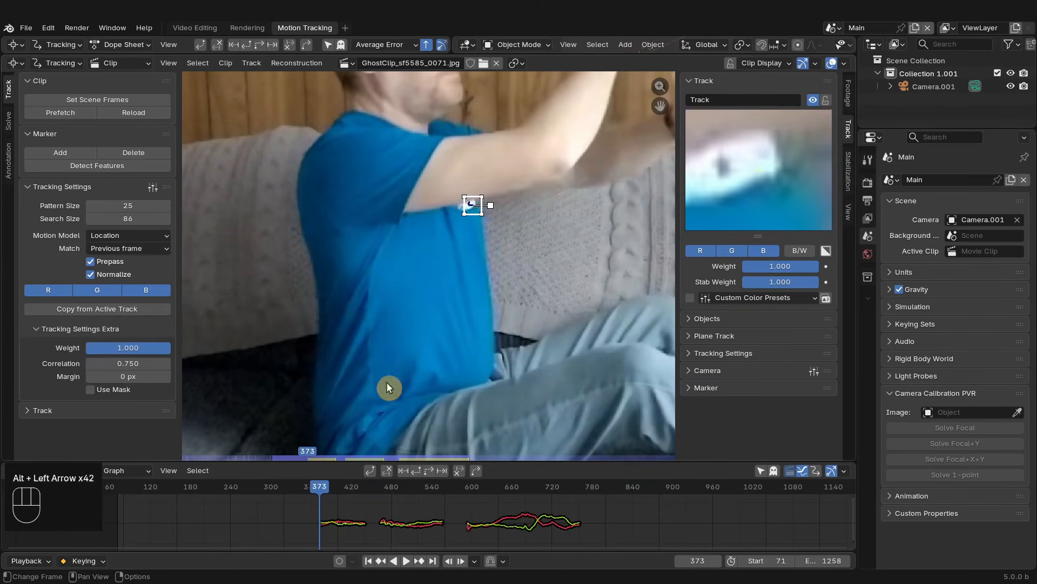
- Go to frame 341 and move the marker back onto the shirt logo
{"action": "left_click_drag", "start_coordinate": [326, 482], "coordinate": [298, 488]}
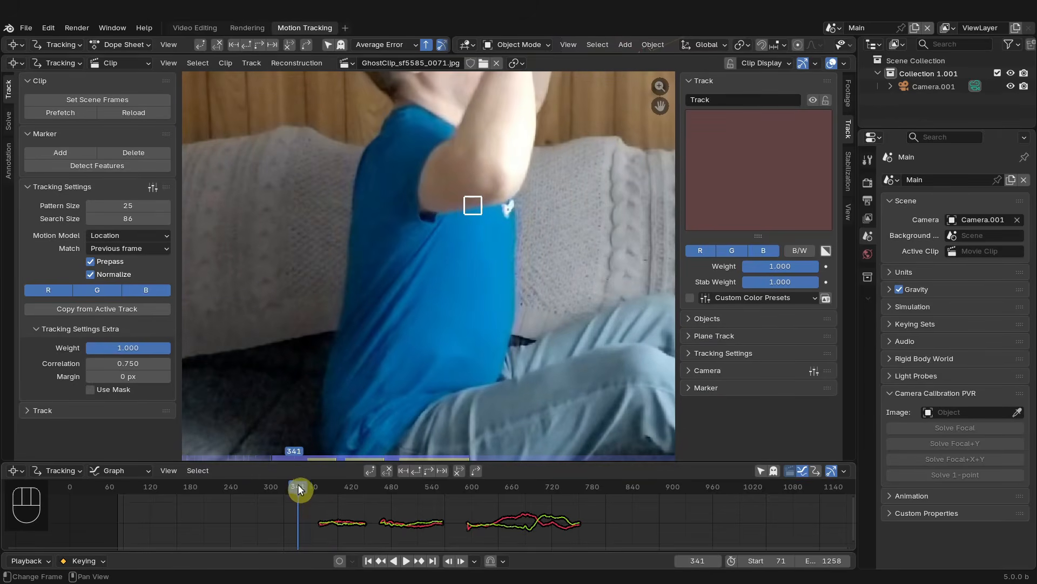
{"action": "left_click", "coordinate": [482, 222]}
{"action": "key", "text": "g"}
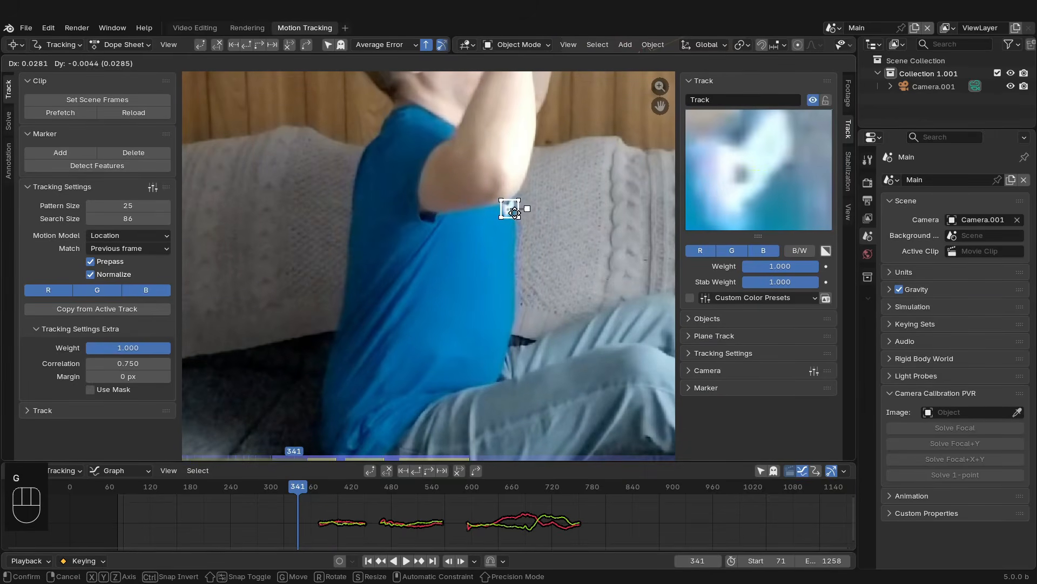
{"action": "left_click", "coordinate": [518, 226]}
{"action": "left_click_drag", "start_coordinate": [771, 196], "coordinate": [774, 183]}
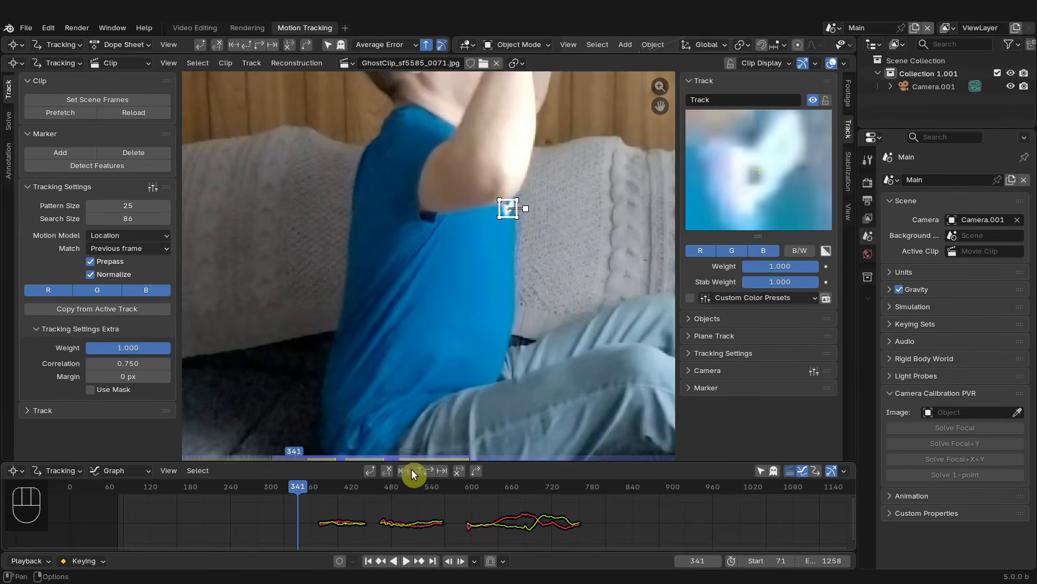
- Track the marker backwards frame by frame from frame 341 to about frame 299
{"action": "key", "text": "alt+Left"}
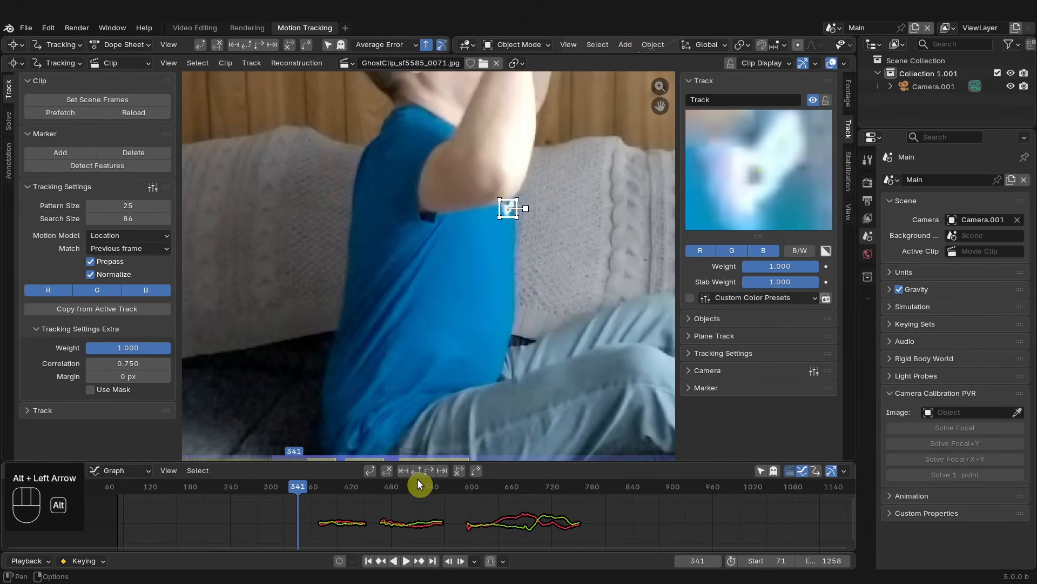
{"action": "key", "text": "alt+Left"}
{"action": "key", "text": "alt+Left"}
{"action": "key", "text": "alt+Left"}
{"action": "key", "text": "alt+Left"}
{"action": "key", "text": "alt+Left"}
{"action": "key", "text": "alt+Left"}
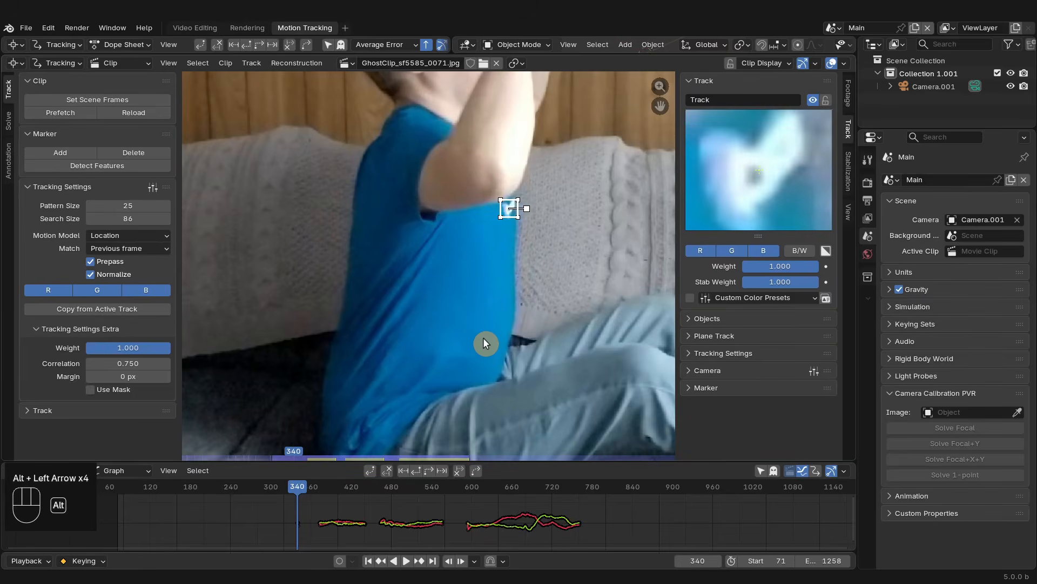
{"action": "key", "text": "alt+Left"}
{"action": "key", "text": "alt+Left"}
{"action": "key", "text": "alt+Left"}
{"action": "key", "text": "alt+Left"}
{"action": "key", "text": "alt+Left"}
{"action": "key", "text": "alt+Left"}
{"action": "key", "text": "alt+Left"}
{"action": "key", "text": "alt+Left"}
{"action": "key", "text": "alt+Left"}
{"action": "key", "text": "alt+Left"}
{"action": "key", "text": "alt+Left"}
{"action": "key", "text": "alt+Left"}
{"action": "key", "text": "alt+Left"}
{"action": "key", "text": "alt+Left"}
{"action": "key", "text": "alt+Left"}
{"action": "key", "text": "alt+Left"}
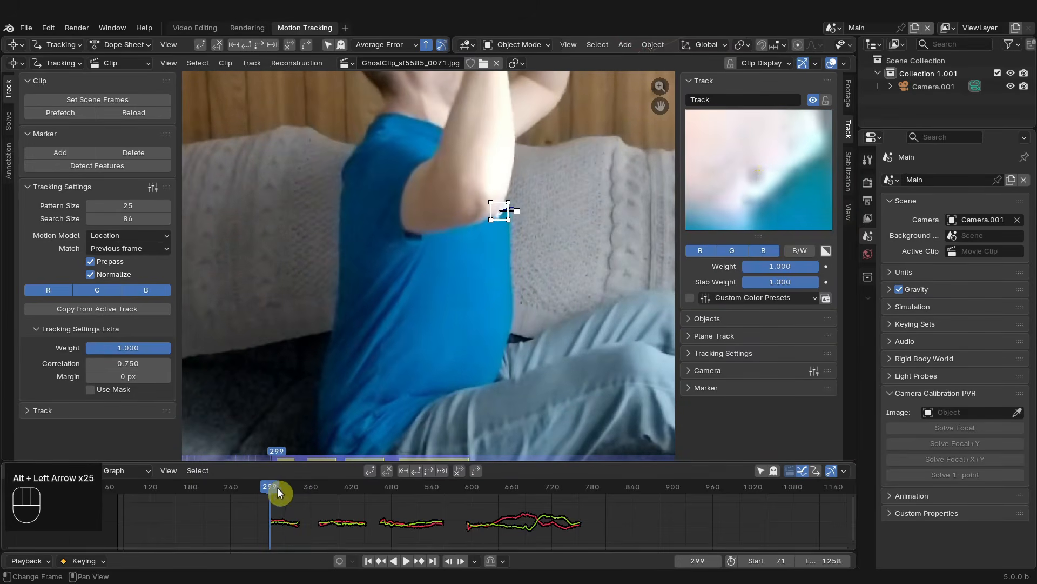
- Go to frame 264 and move the marker back onto the shirt logo
{"action": "left_click_drag", "start_coordinate": [278, 492], "coordinate": [246, 488]}
{"action": "left_click", "coordinate": [498, 210]}
{"action": "key", "text": "g"}
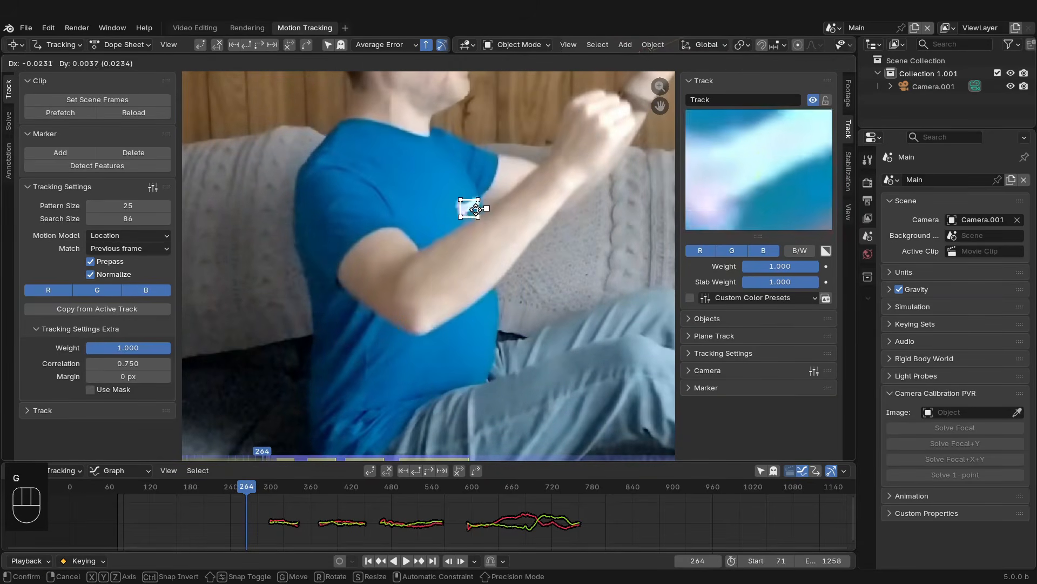
{"action": "left_click", "coordinate": [477, 209]}
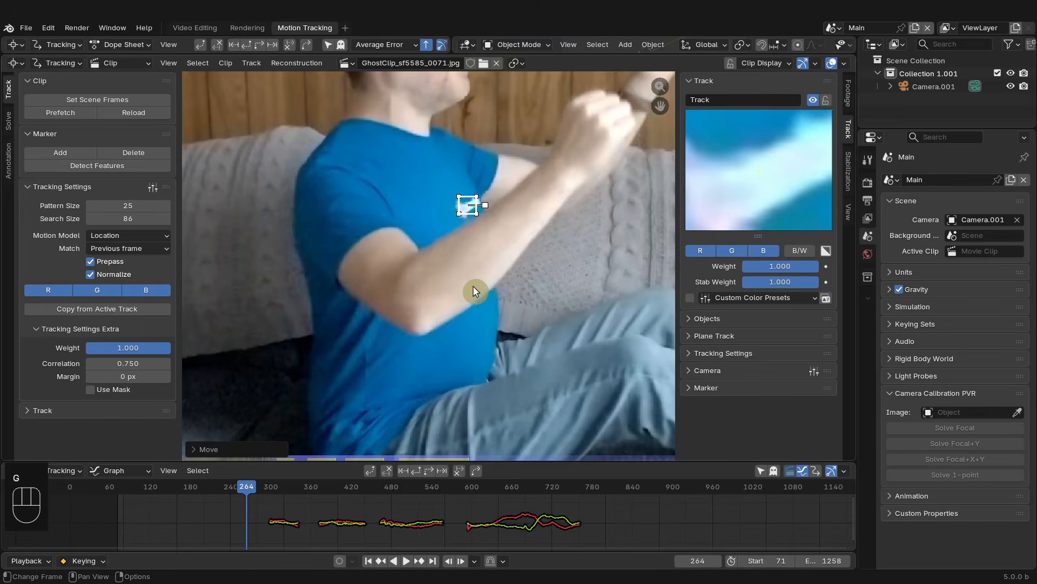
- Track the marker backwards automatically from frame 264 to the start of the clip
{"action": "left_click", "coordinate": [417, 470]}
{"action": "scroll", "coordinate": [419, 303], "scroll_direction": "down", "scroll_amount": 4}
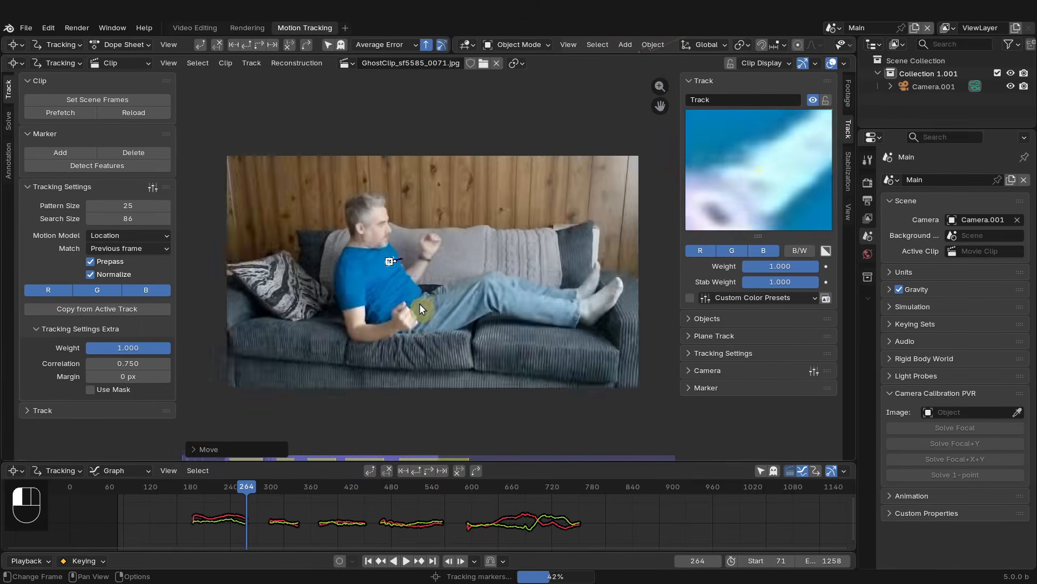
{"action": "scroll", "coordinate": [501, 310], "scroll_direction": "up", "scroll_amount": 4}
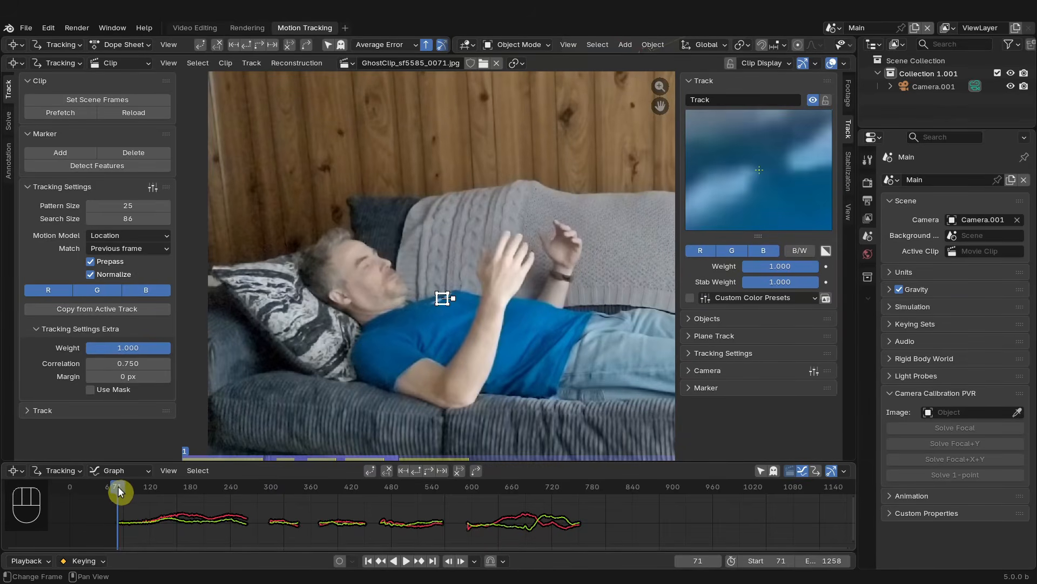
- Go to frame 752 and track the marker forwards automatically to the end of the clip
{"action": "left_click_drag", "start_coordinate": [117, 491], "coordinate": [249, 488]}
{"action": "scroll", "coordinate": [521, 263], "scroll_direction": "down", "scroll_amount": 3}
{"action": "middle_click_drag", "start_coordinate": [522, 263], "coordinate": [462, 262]}
{"action": "scroll", "coordinate": [463, 263], "scroll_direction": "up", "scroll_amount": 2}
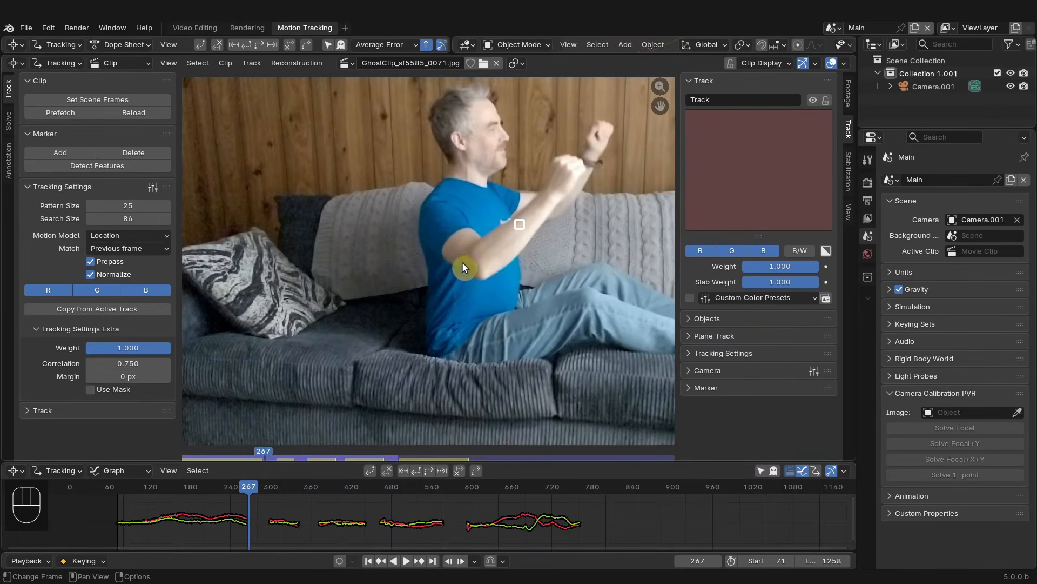
{"action": "mouse_move", "coordinate": [239, 478]}
{"action": "left_mouse_down"}
{"action": "mouse_move", "coordinate": [255, 489]}
{"action": "mouse_move", "coordinate": [573, 494]}
{"action": "left_mouse_up"}
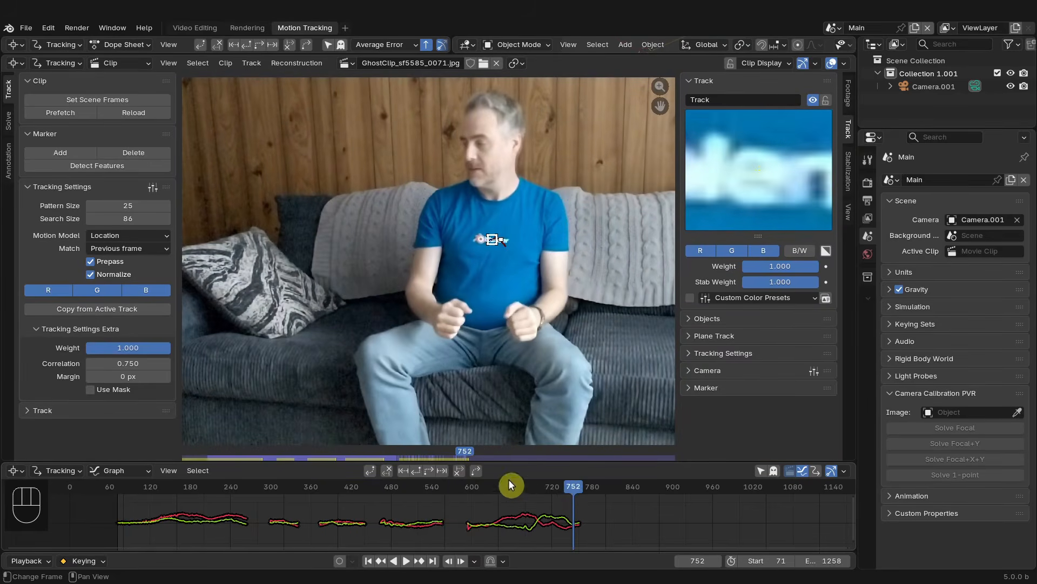
{"action": "left_click", "coordinate": [429, 470]}
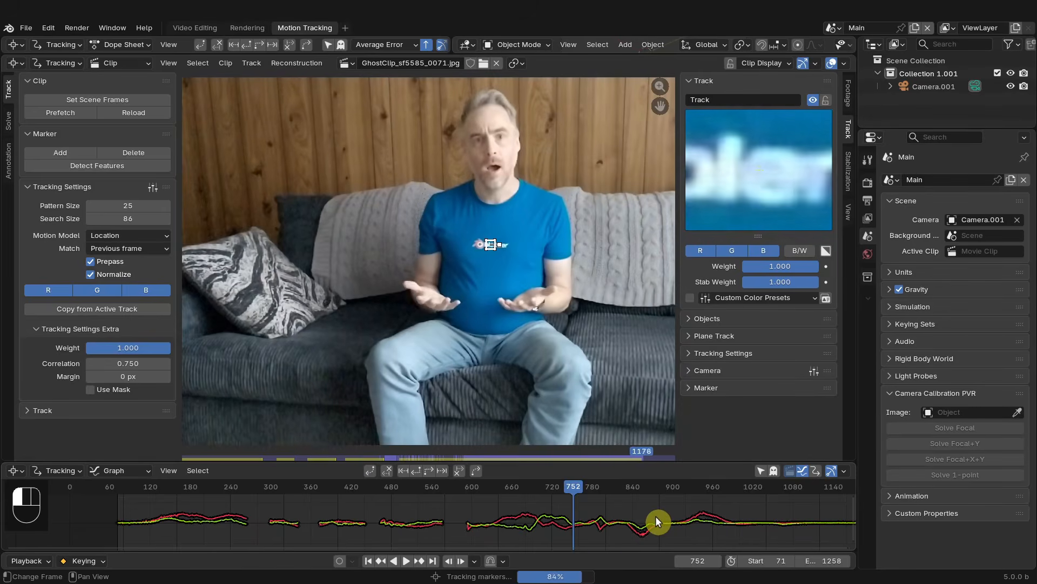
{"action": "scroll", "coordinate": [645, 513], "scroll_direction": "down", "scroll_amount": 2}
{"action": "scroll", "coordinate": [636, 510], "scroll_direction": "up", "scroll_amount": 1}
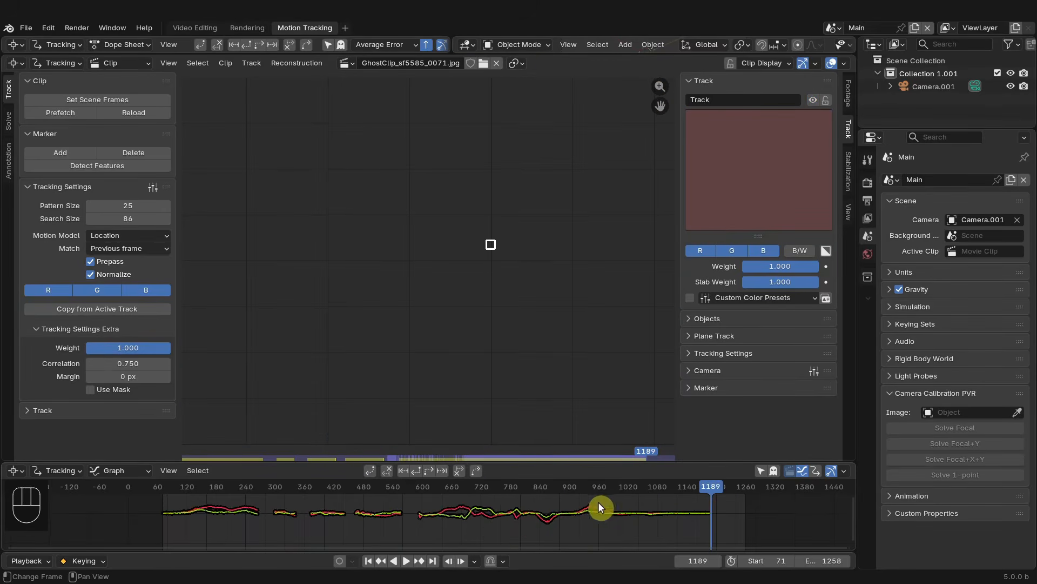
{"action": "left_click_drag", "start_coordinate": [698, 488], "coordinate": [698, 486]}
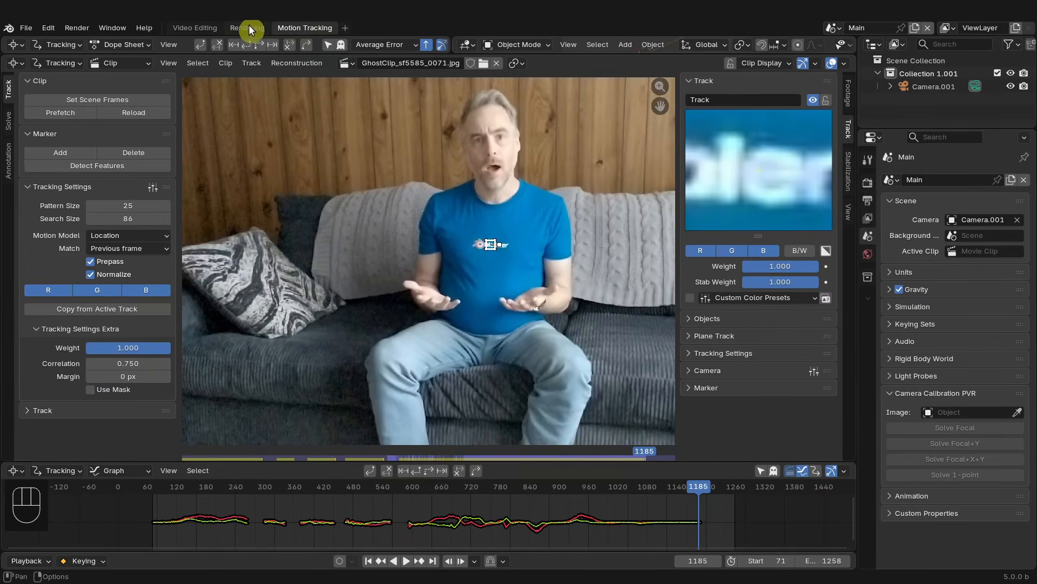
- Check the ghost clip's start frame against the Ghost Start marker in the Video Editing sequencer
{"action": "left_click_drag", "start_coordinate": [706, 485], "coordinate": [660, 484]}
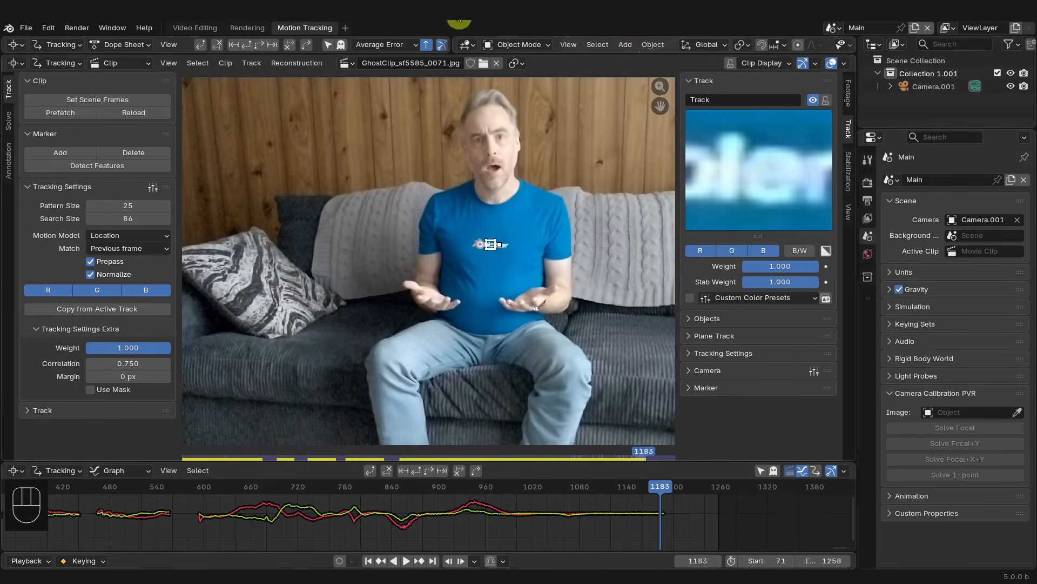
{"action": "left_click", "coordinate": [196, 28]}
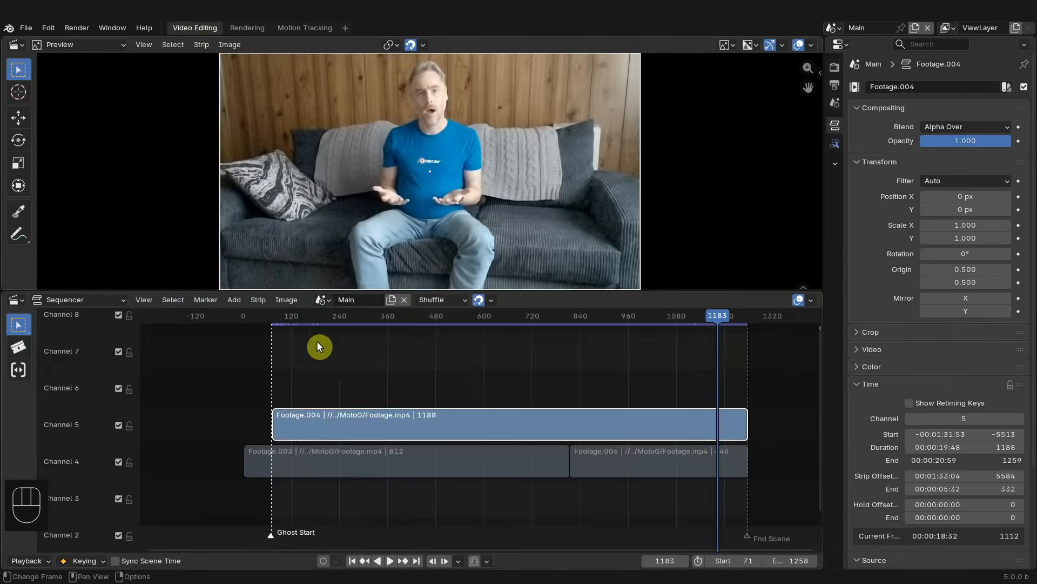
{"action": "left_click", "coordinate": [283, 318]}
{"action": "left_click", "coordinate": [358, 560]}
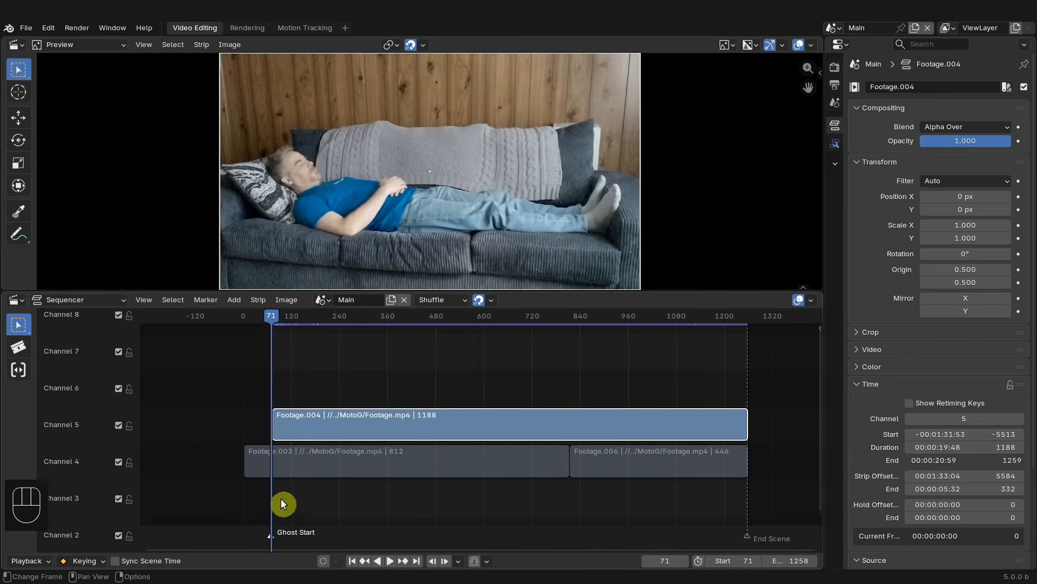
{"action": "left_click", "coordinate": [293, 31]}
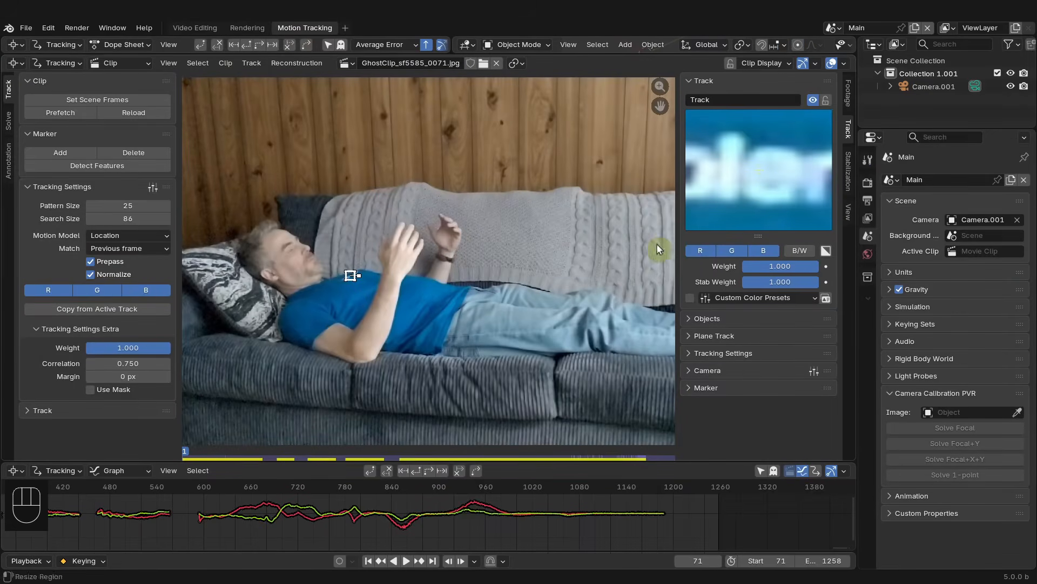
- Set the movie clip's footage start frame to 71 and scrub through to check the track alignment
{"action": "left_click", "coordinate": [849, 94]}
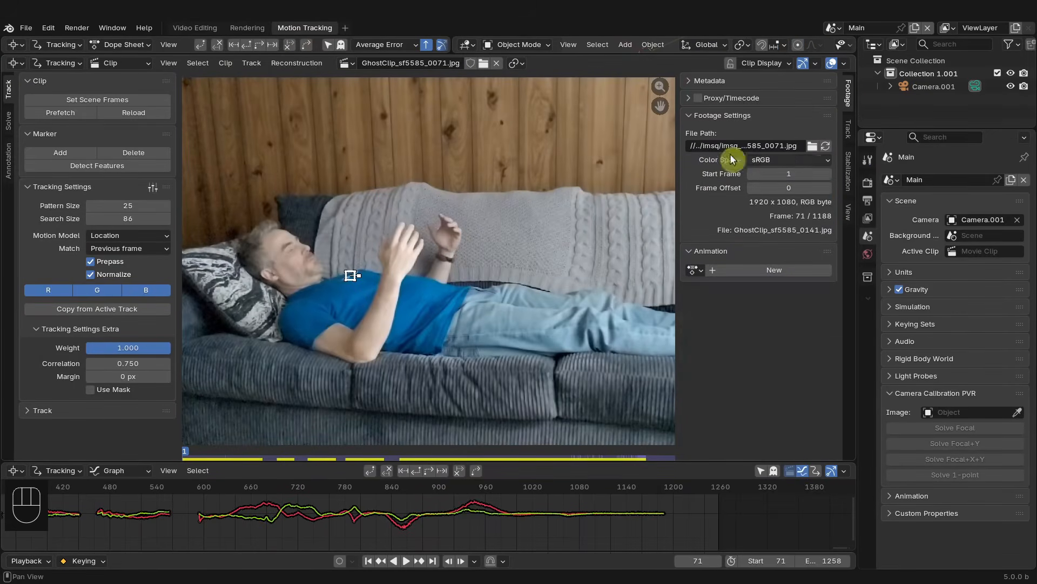
{"action": "scroll", "coordinate": [405, 510], "scroll_direction": "down", "scroll_amount": 9}
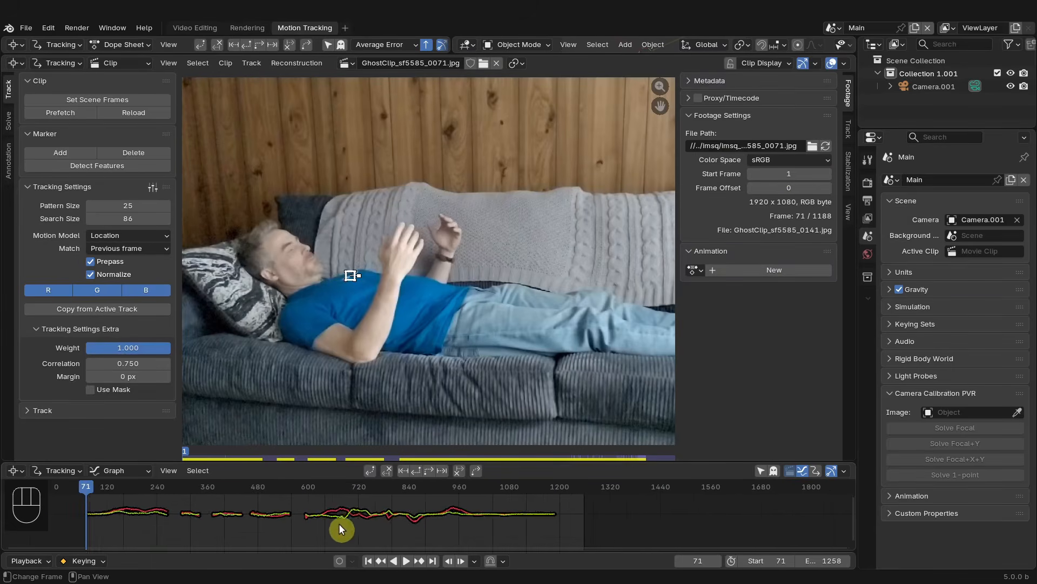
{"action": "middle_click_drag", "start_coordinate": [341, 528], "coordinate": [427, 533]}
{"action": "scroll", "coordinate": [443, 514], "scroll_direction": "up", "scroll_amount": 3}
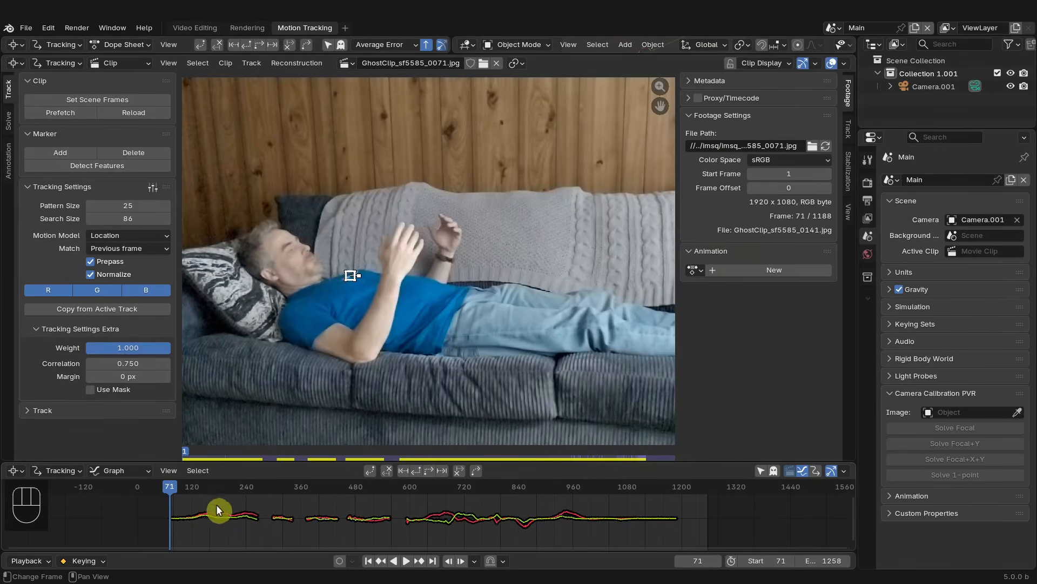
{"action": "left_click", "coordinate": [795, 174]}
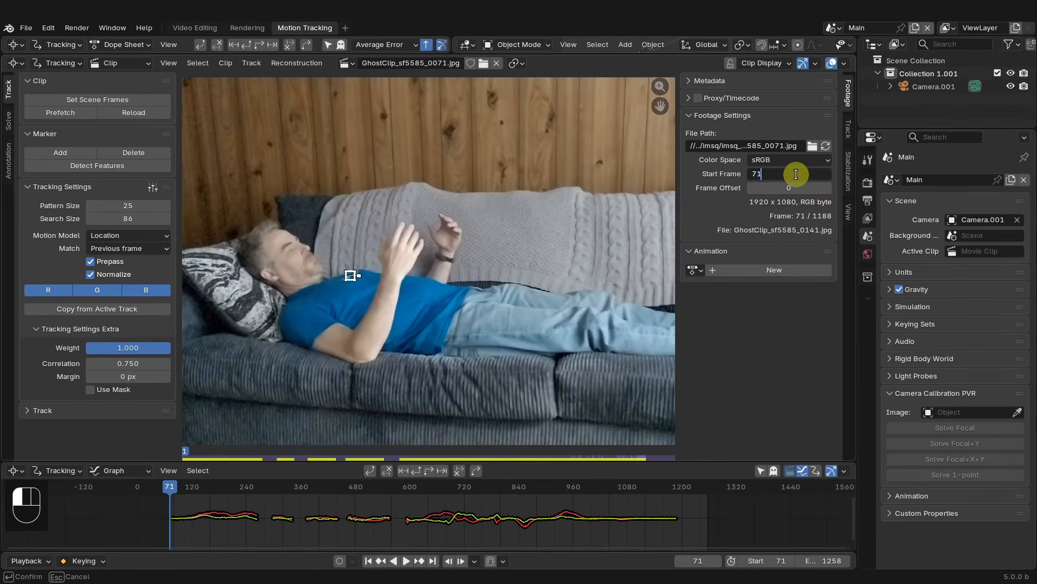
{"action": "key", "text": "Return"}
{"action": "left_click_drag", "start_coordinate": [238, 487], "coordinate": [211, 505]}
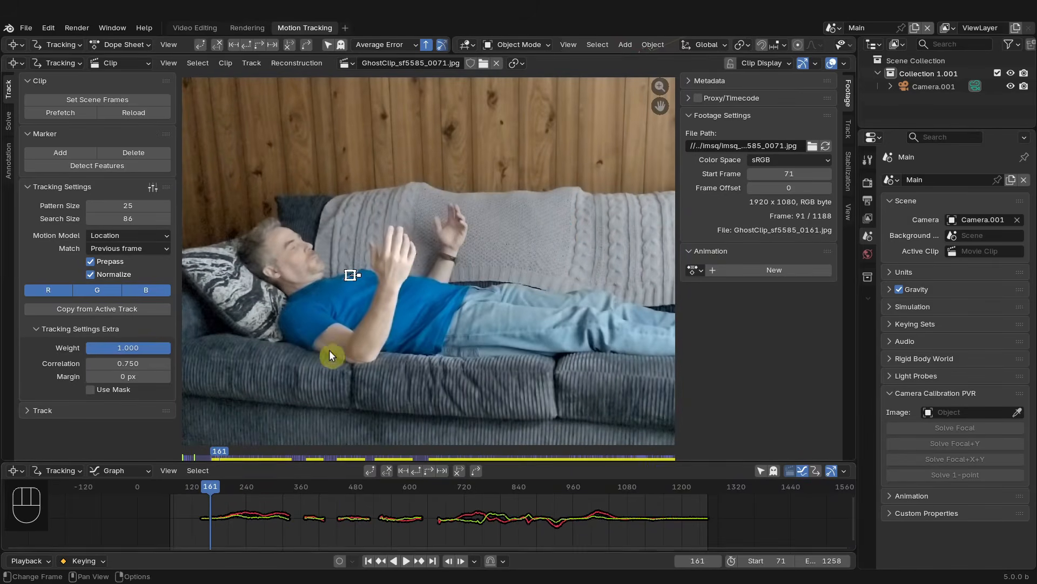
{"action": "left_click_drag", "start_coordinate": [302, 511], "coordinate": [527, 511]}
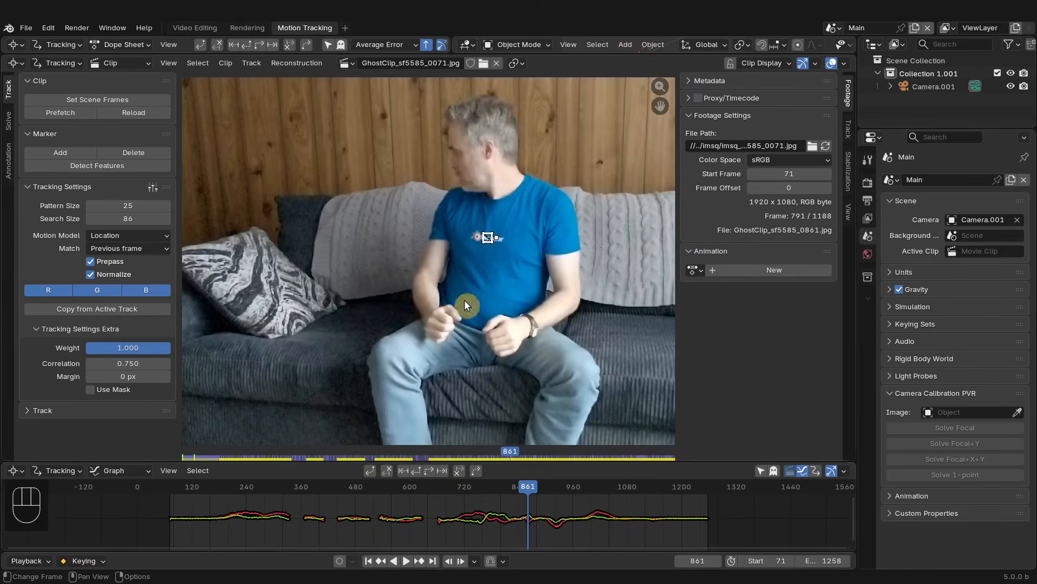
- Rearrange the workspace so the clip editor fills the upper area
{"action": "left_click", "coordinate": [65, 63]}
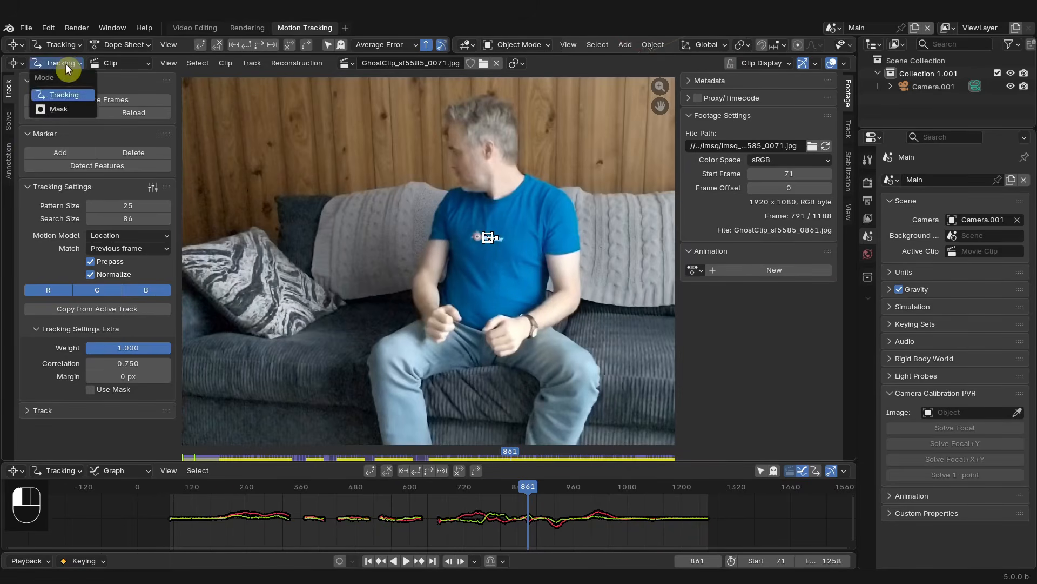
{"action": "left_click_drag", "start_coordinate": [262, 56], "coordinate": [261, 156]}
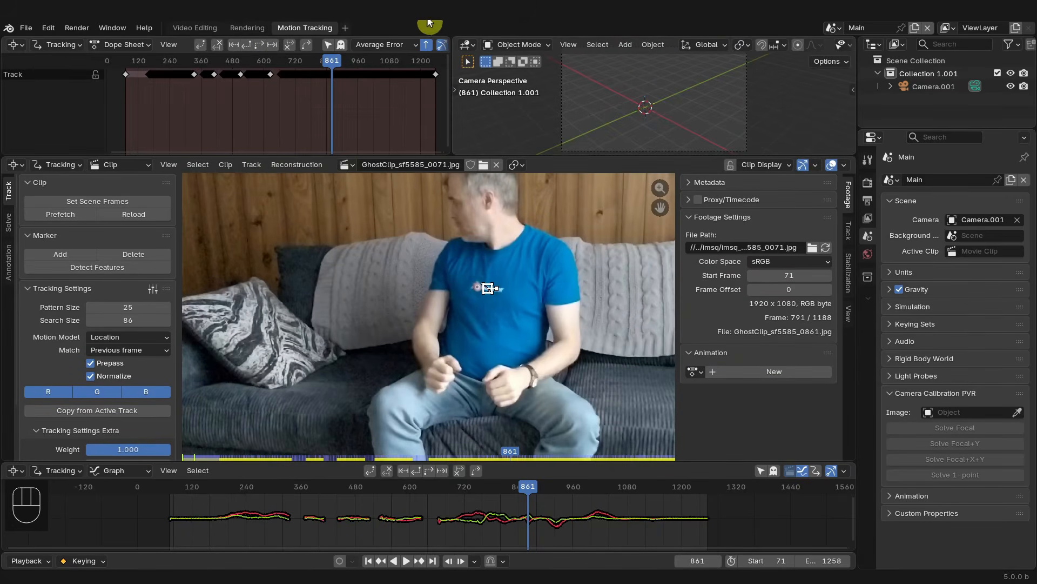
{"action": "left_click_drag", "start_coordinate": [448, 37], "coordinate": [456, 37]}
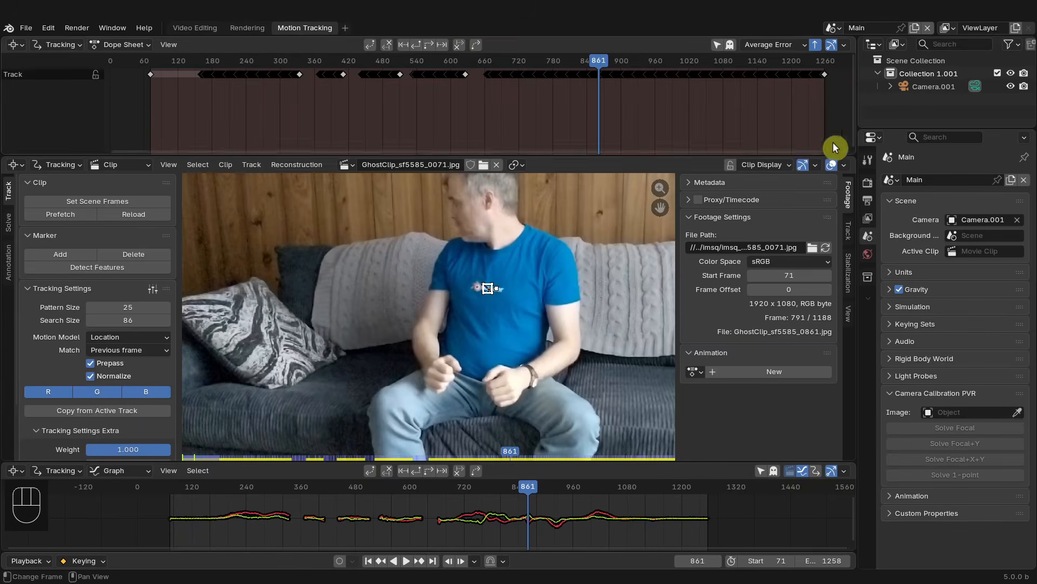
{"action": "left_click_drag", "start_coordinate": [852, 155], "coordinate": [851, 130]}
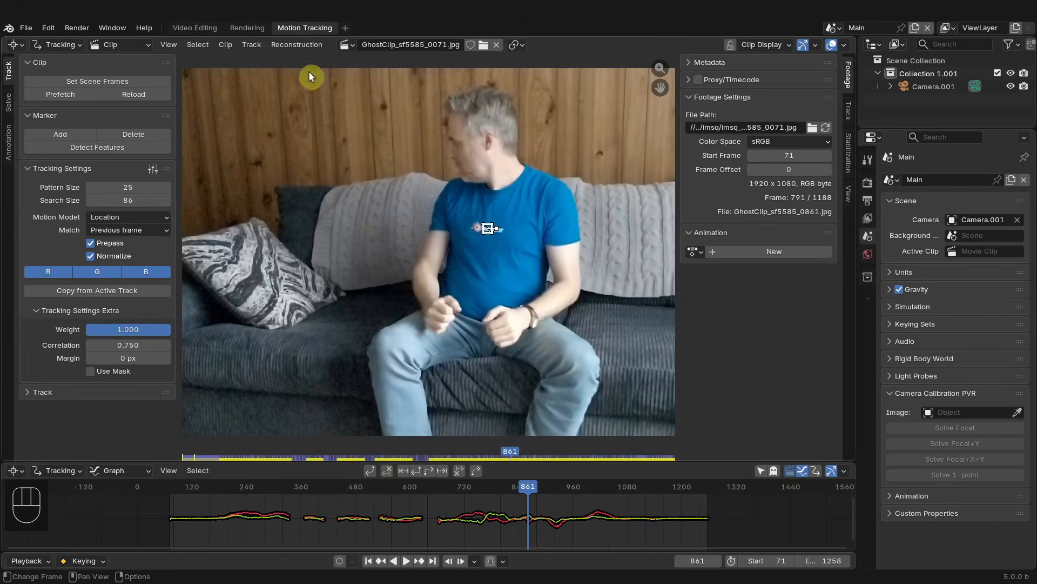
- Switch the clip editor to Mask mode and create a new mask
{"action": "left_click", "coordinate": [69, 44]}
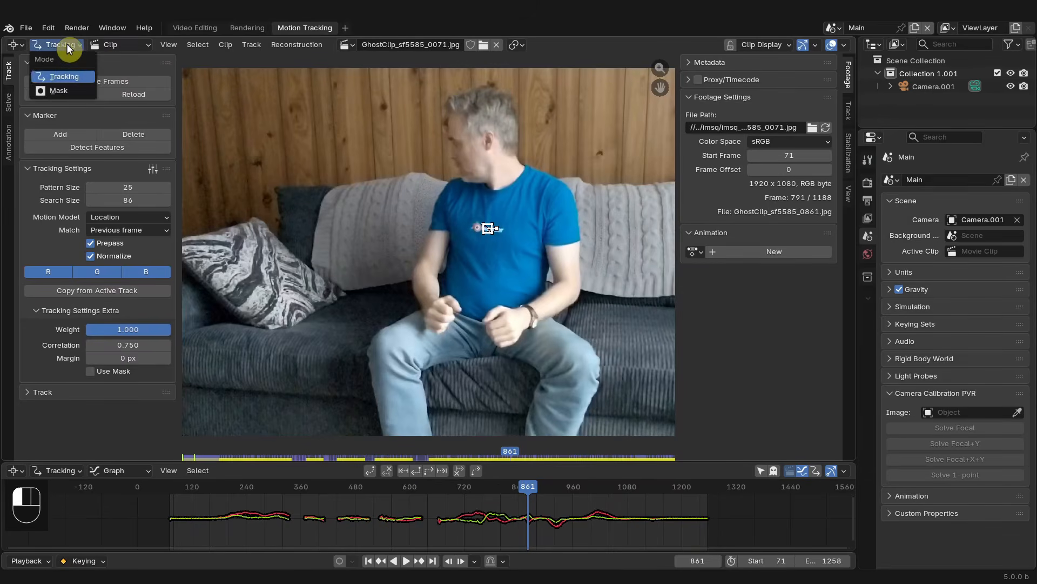
{"action": "left_click", "coordinate": [69, 92]}
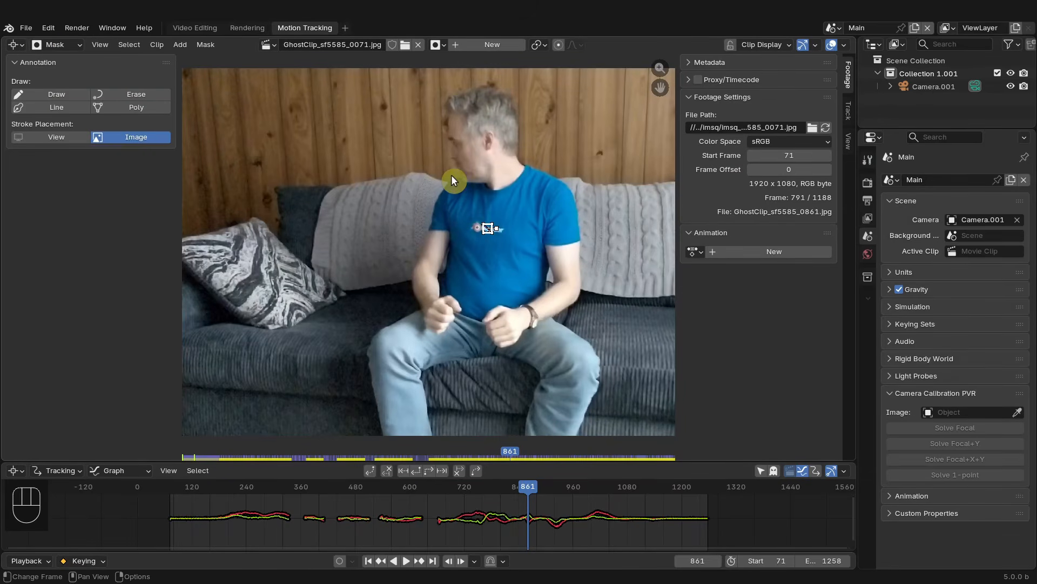
{"action": "left_click", "coordinate": [474, 47]}
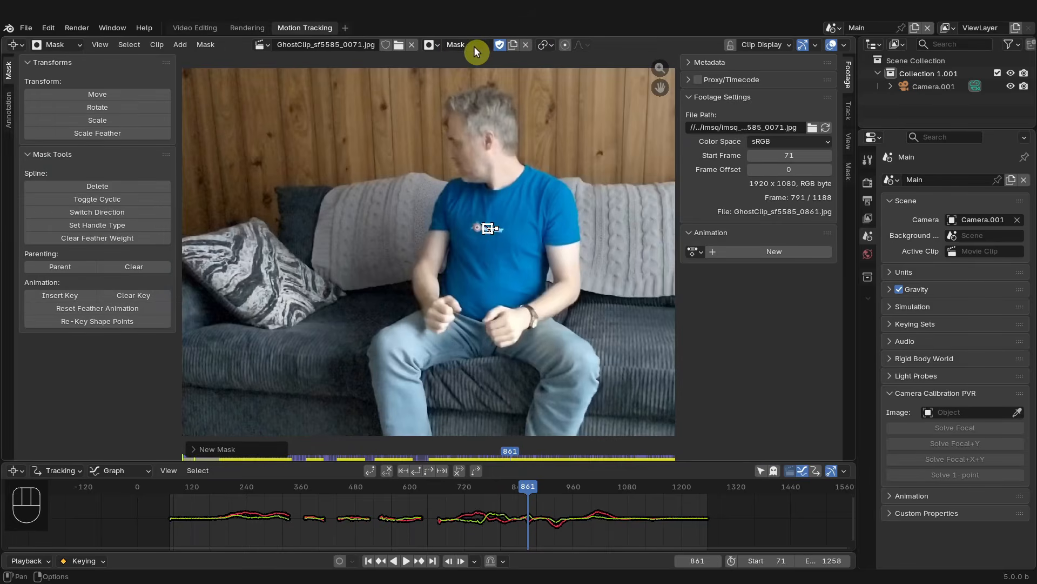
{"action": "left_click", "coordinate": [851, 176]}
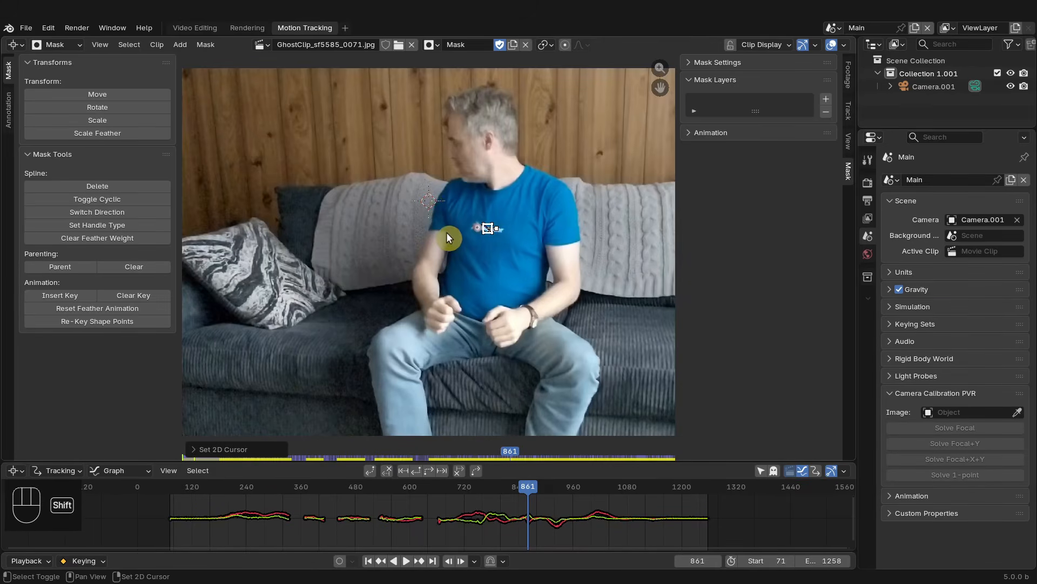
- Place the 2D cursor on the tracking marker and add a mask circle there
{"action": "right_click", "coordinate": [517, 254], "text": "shift"}
{"action": "left_click", "coordinate": [845, 46]}
{"action": "right_click", "coordinate": [489, 229], "text": "shift"}
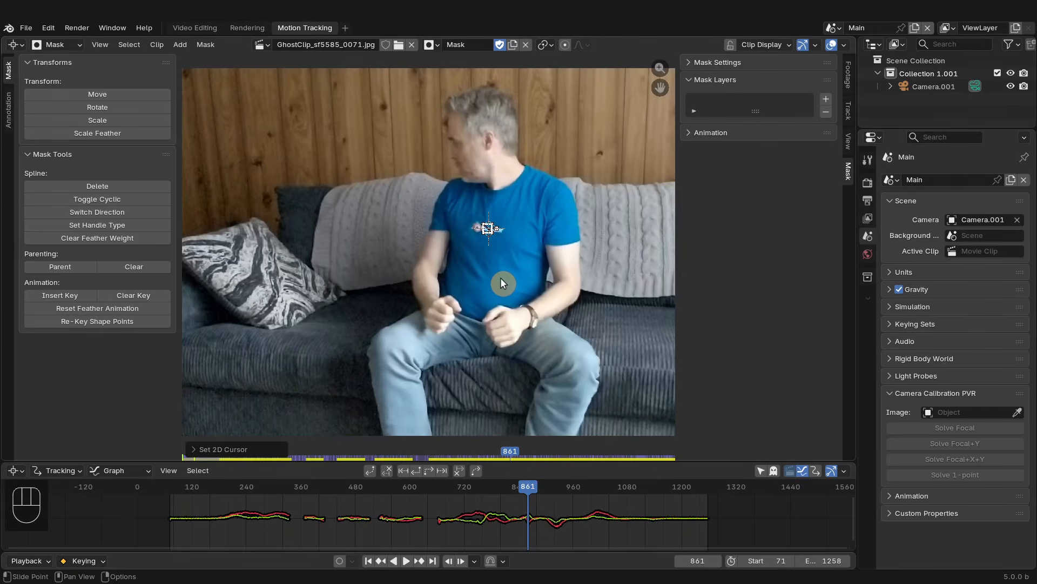
{"action": "key", "text": "shift+a"}
{"action": "left_click", "coordinate": [479, 270]}
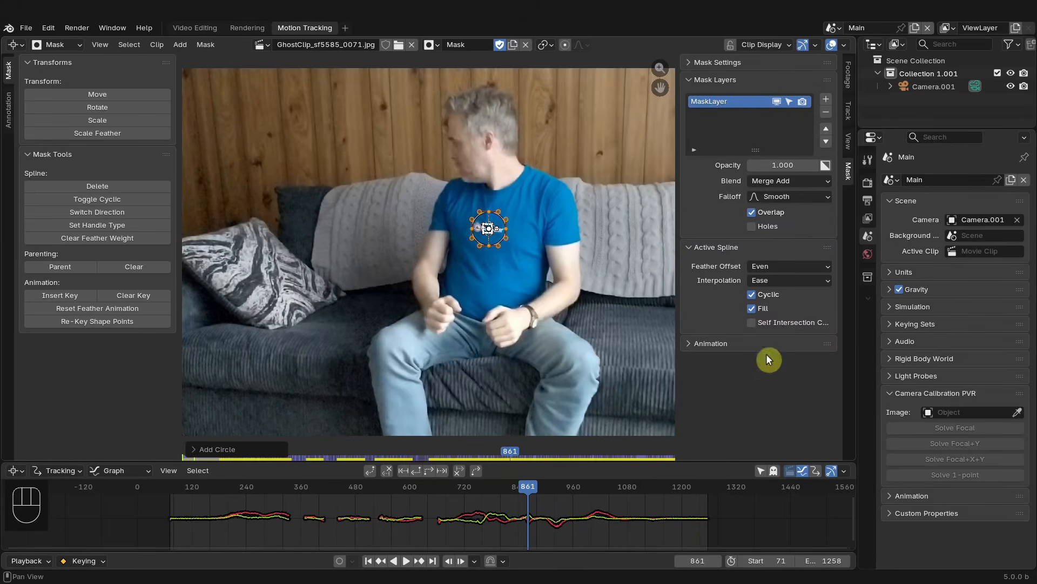
- Rename the mask layer to Torso
{"action": "double_click", "coordinate": [715, 103]}
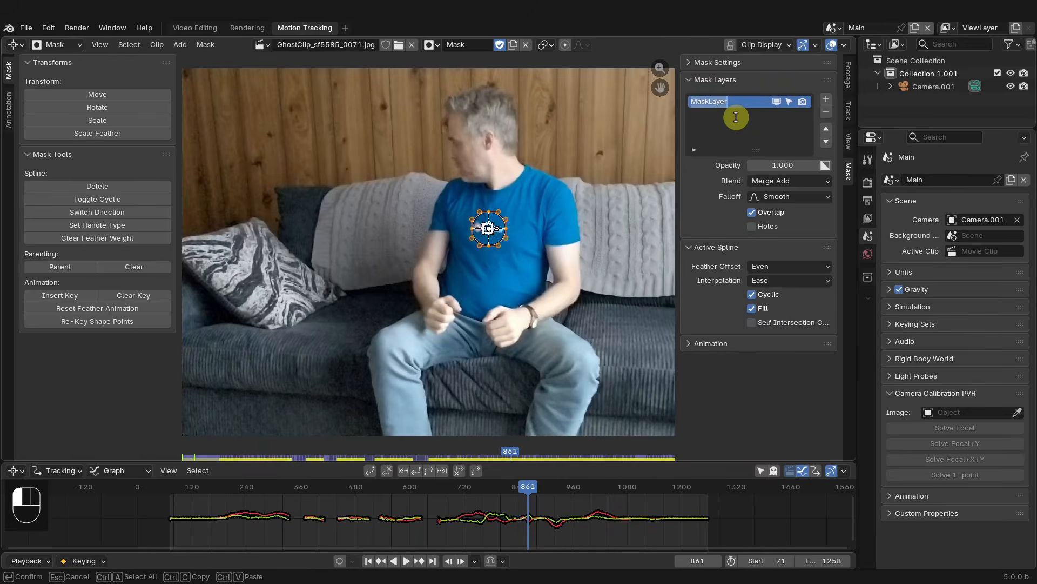
{"action": "type", "text": "Torso"}
{"action": "key", "text": "Return"}
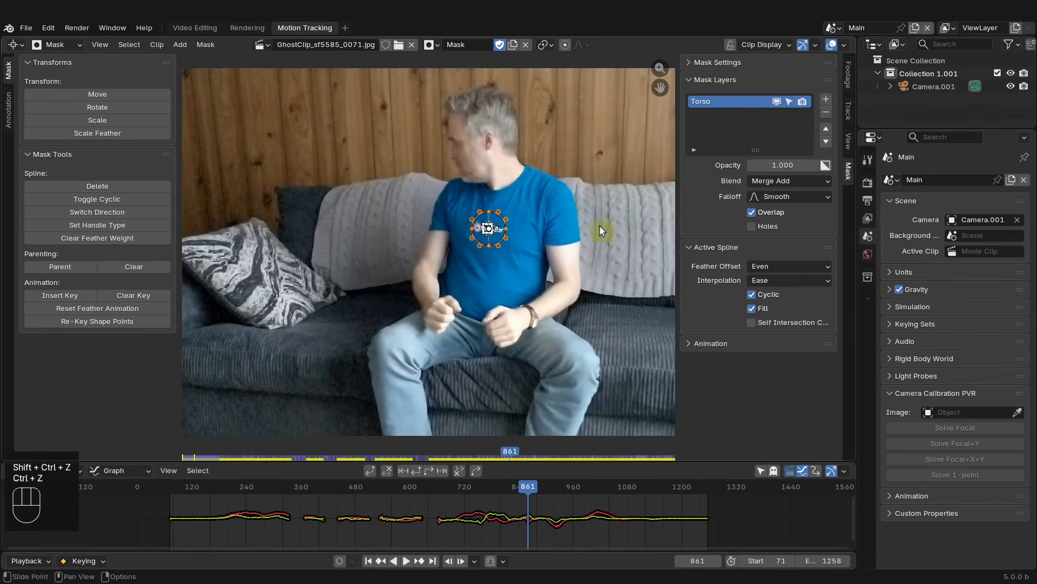
- Parent the mask circle's points to the tracking marker
{"action": "scroll", "coordinate": [495, 236], "scroll_direction": "up", "scroll_amount": 3}
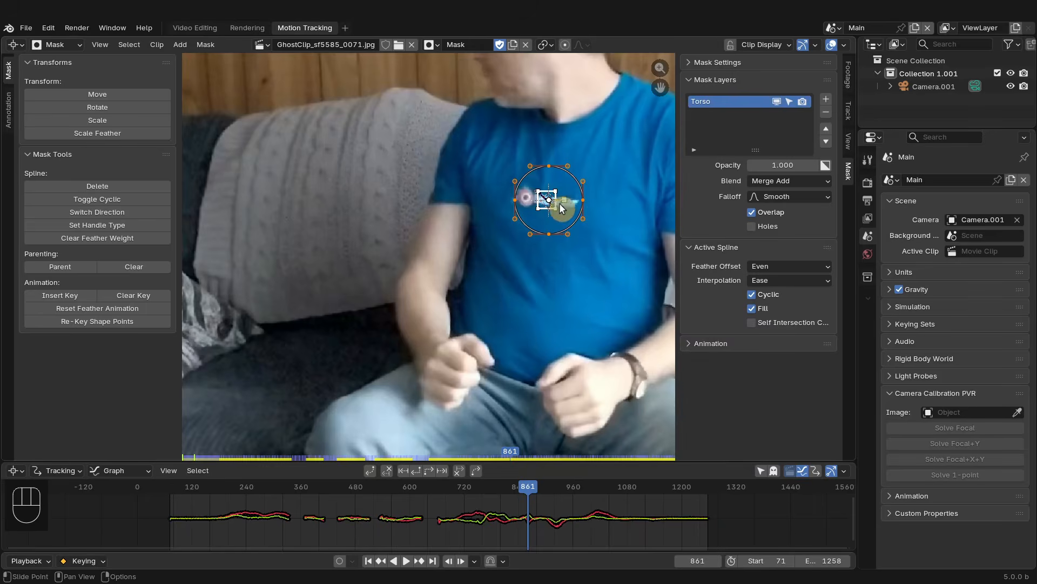
{"action": "key", "text": "ctrl"}
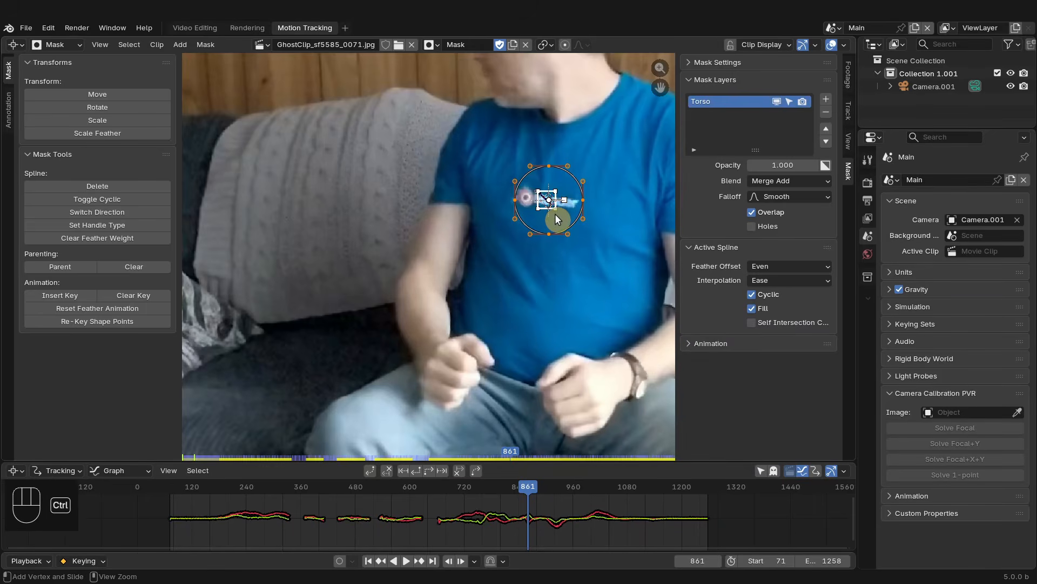
{"action": "key", "text": "ctrl+p"}
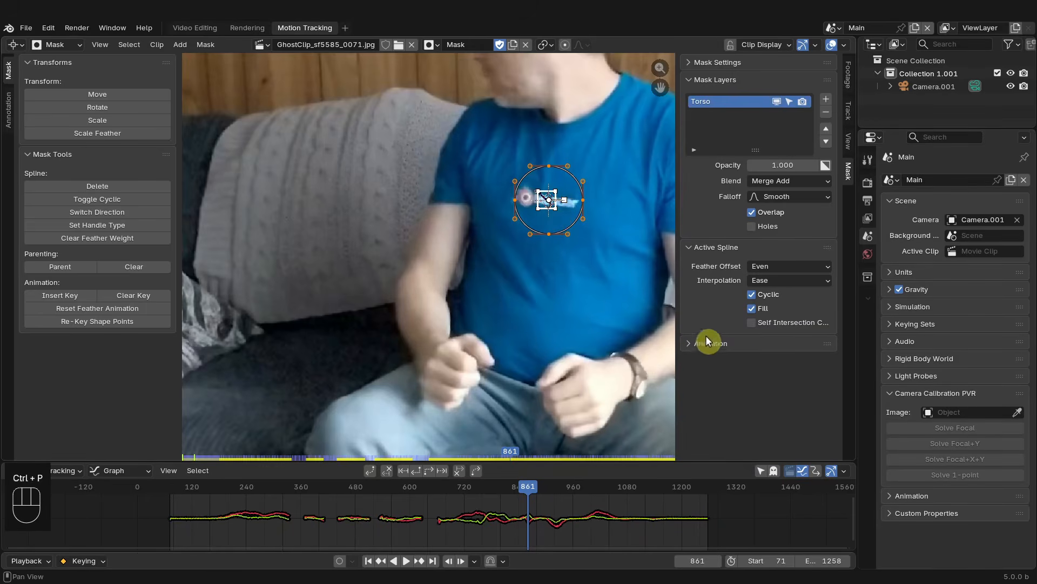
{"action": "left_click", "coordinate": [583, 200]}
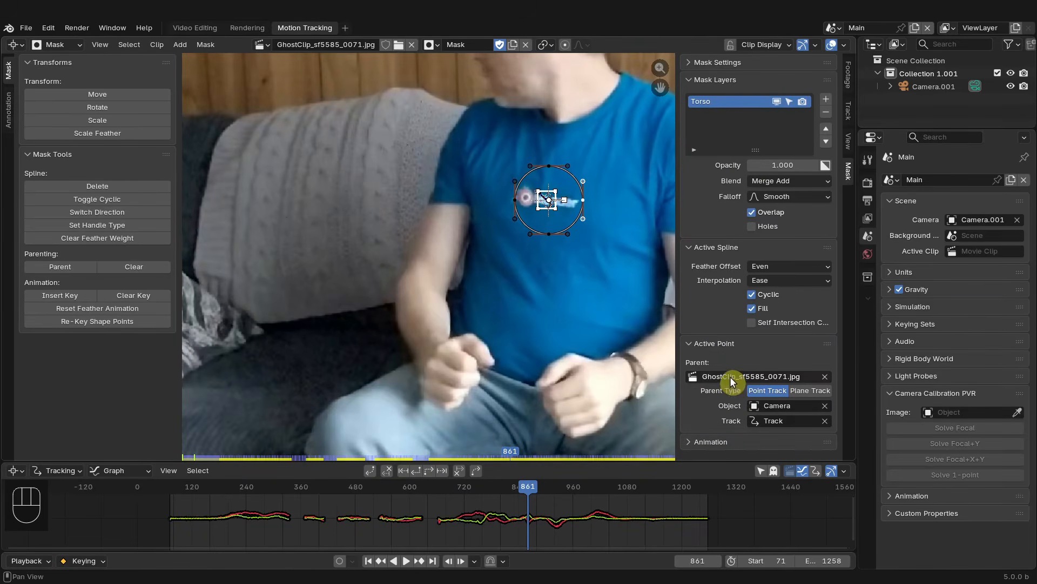
{"action": "left_click", "coordinate": [548, 233]}
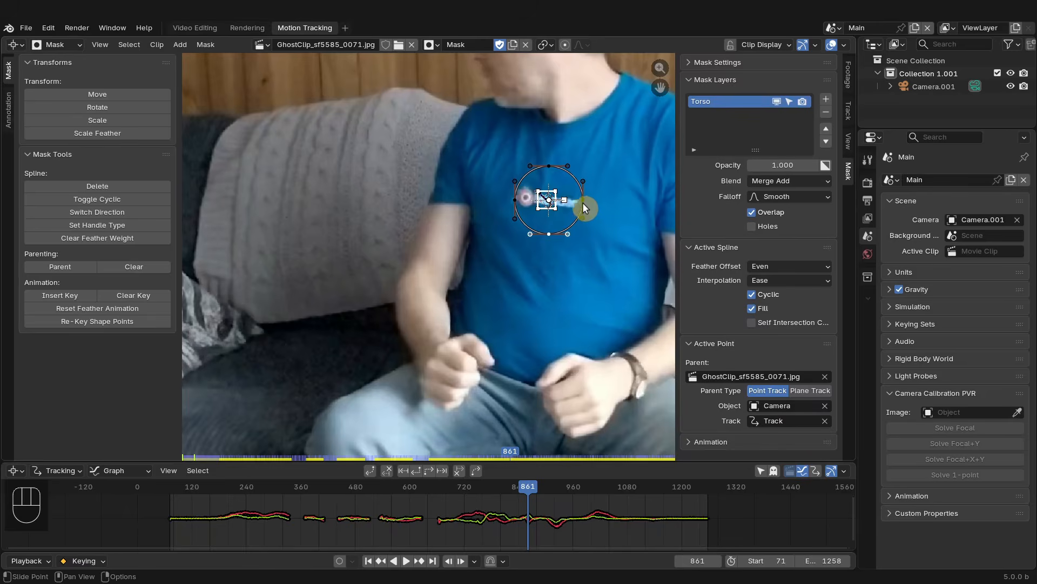
{"action": "key", "text": "ctrl+z"}
{"action": "key", "text": "ctrl+z"}
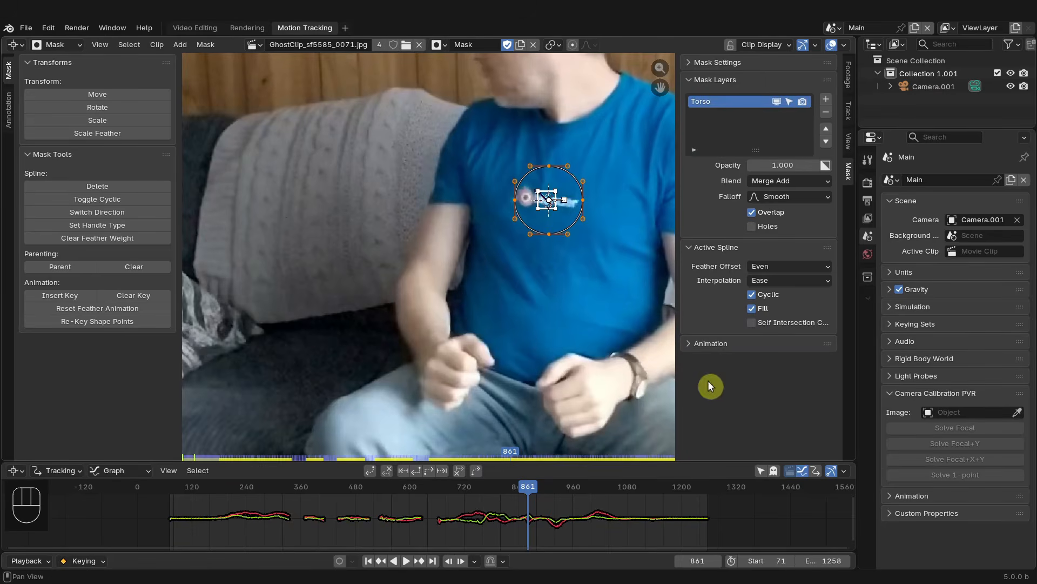
{"action": "left_click", "coordinate": [583, 205]}
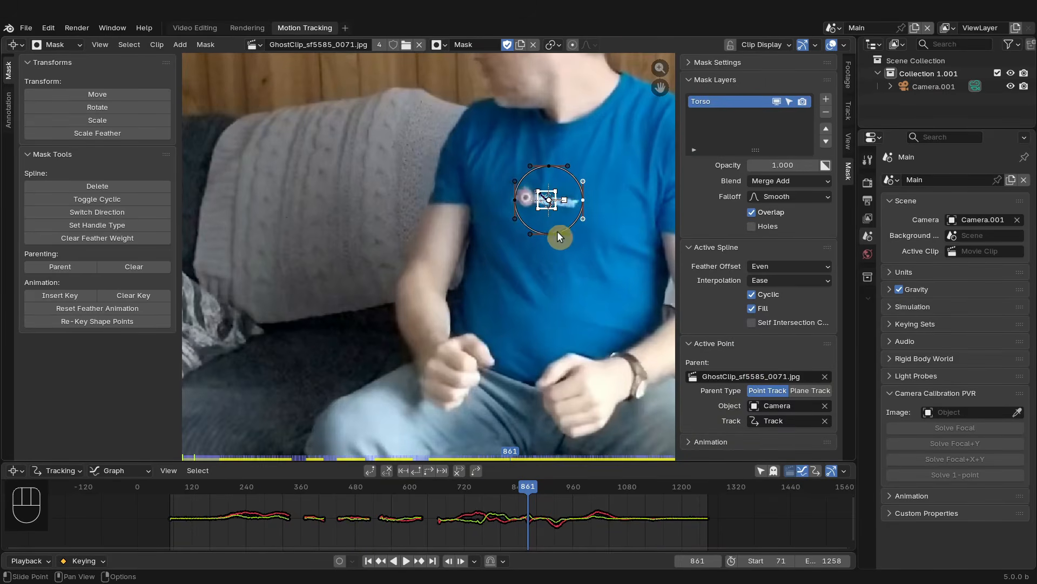
{"action": "left_click", "coordinate": [512, 201]}
{"action": "key", "text": "ctrl+z"}
- Select all mask points and set their handle type to Free
{"action": "key", "text": "a"}
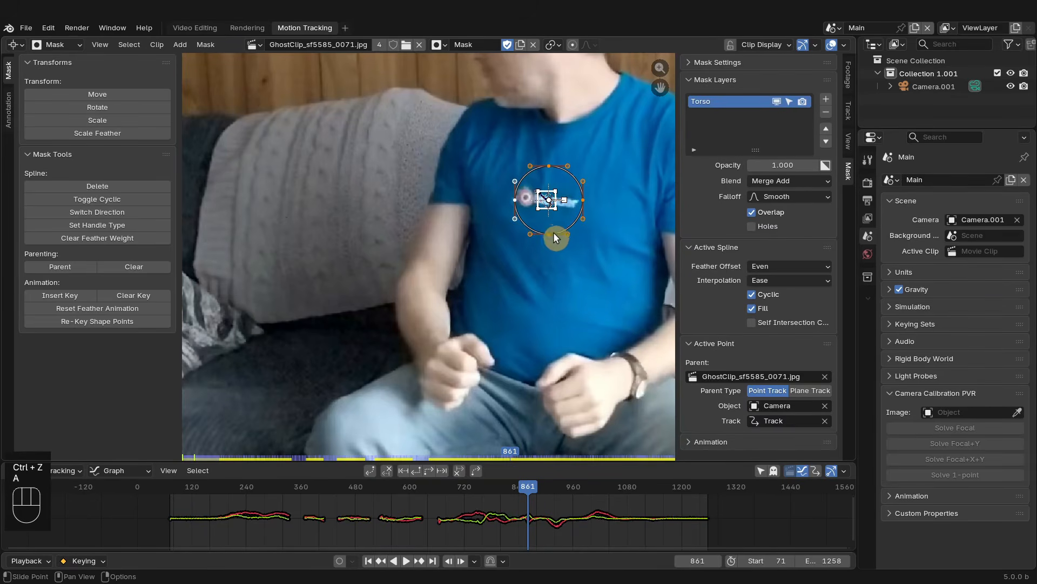
{"action": "key", "text": "v"}
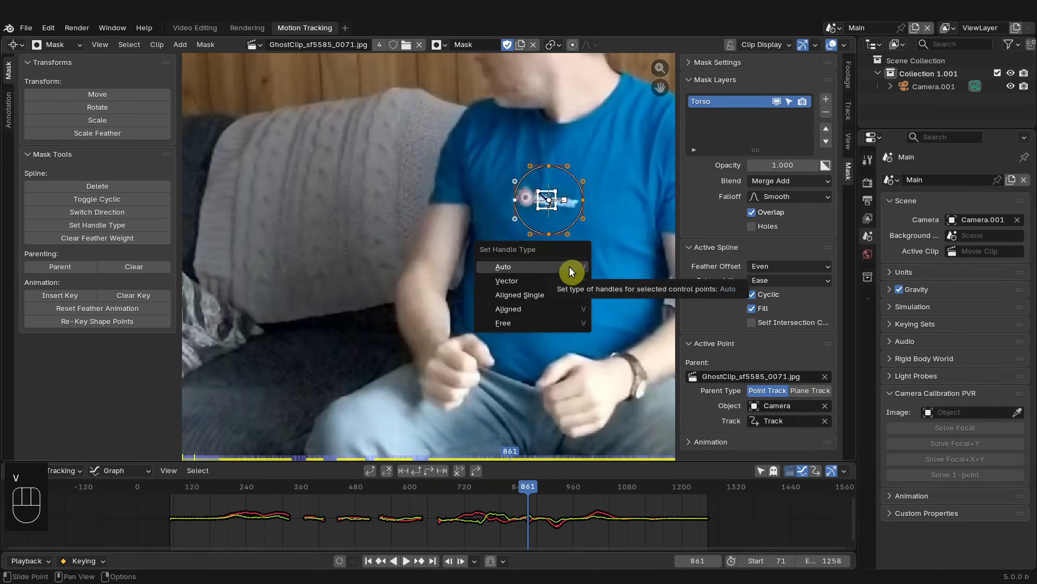
{"action": "left_click", "coordinate": [524, 323]}
{"action": "scroll", "coordinate": [584, 287], "scroll_direction": "down", "scroll_amount": 1}
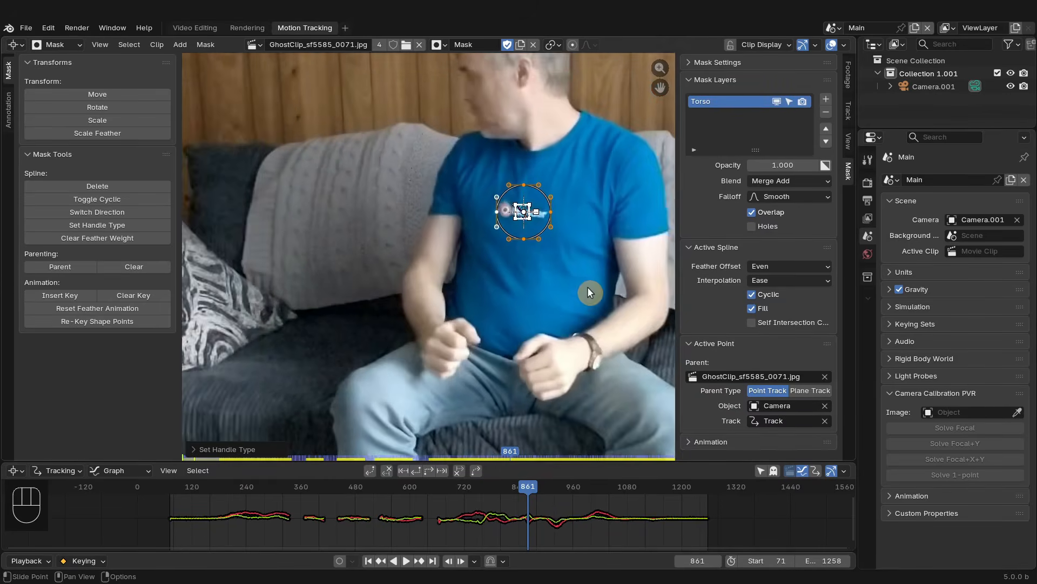
{"action": "middle_click_drag", "start_coordinate": [587, 286], "coordinate": [515, 269], "text": "shift"}
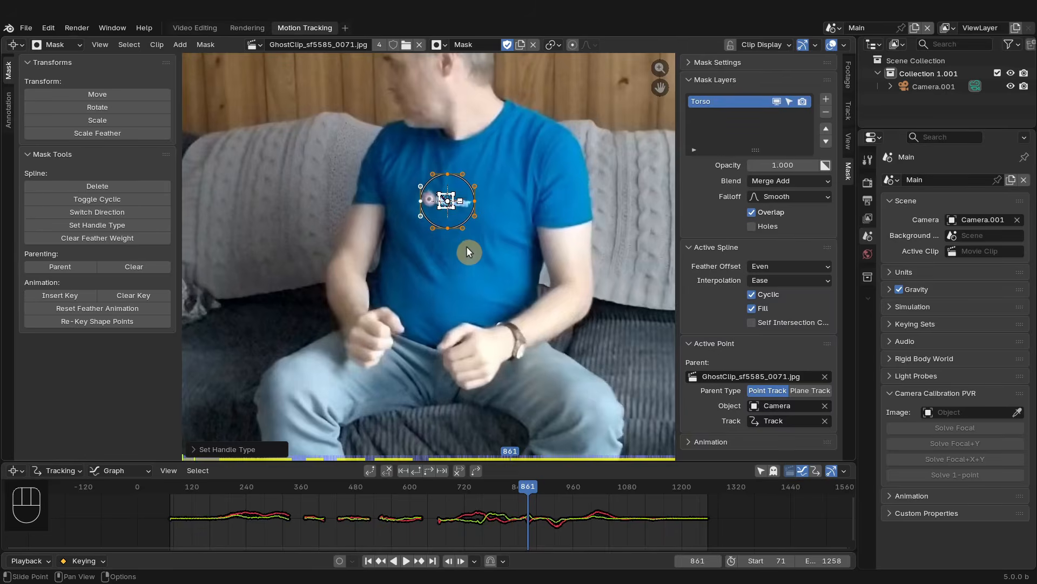
{"action": "scroll", "coordinate": [468, 251], "scroll_direction": "up", "scroll_amount": 2}
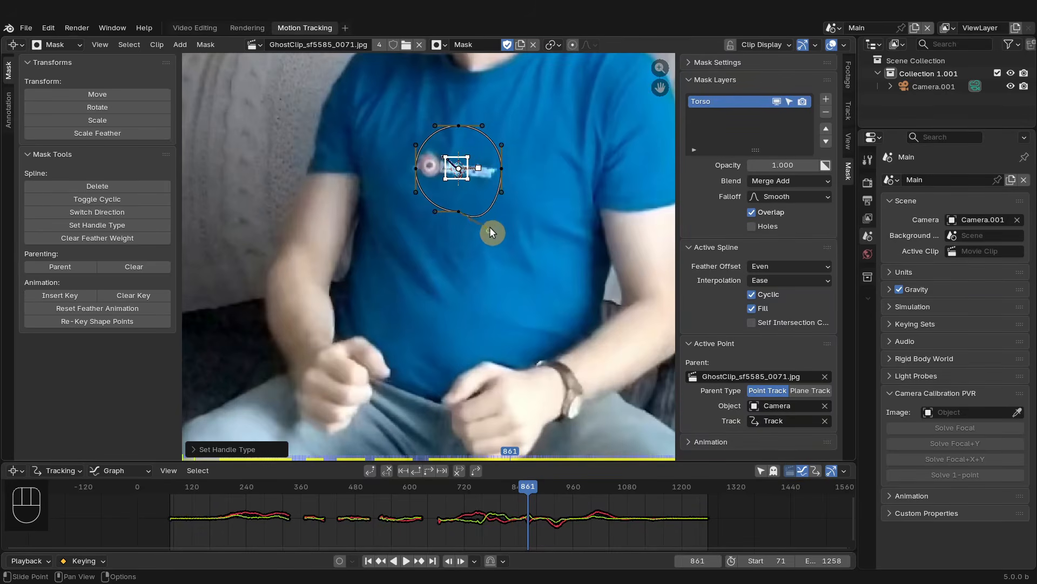
{"action": "right_click", "coordinate": [489, 228]}
{"action": "left_click_drag", "start_coordinate": [443, 243], "coordinate": [441, 234]}
{"action": "right_click", "coordinate": [441, 233]}
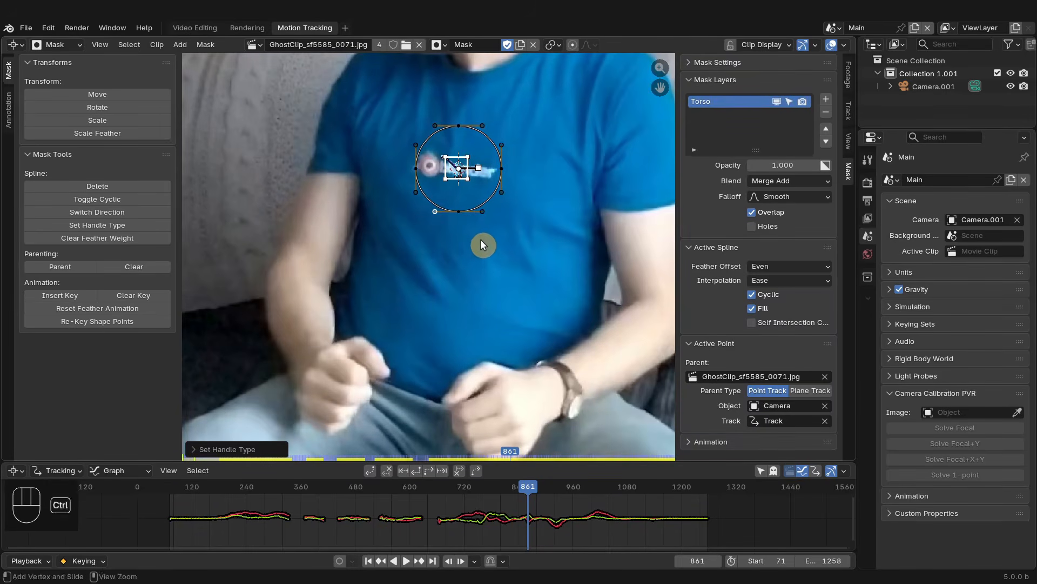
- Select all mask points, then scale the circle up and move it over the chest
{"action": "key", "text": "a"}
{"action": "scroll", "coordinate": [508, 253], "scroll_direction": "down", "scroll_amount": 3}
{"action": "key", "text": "v"}
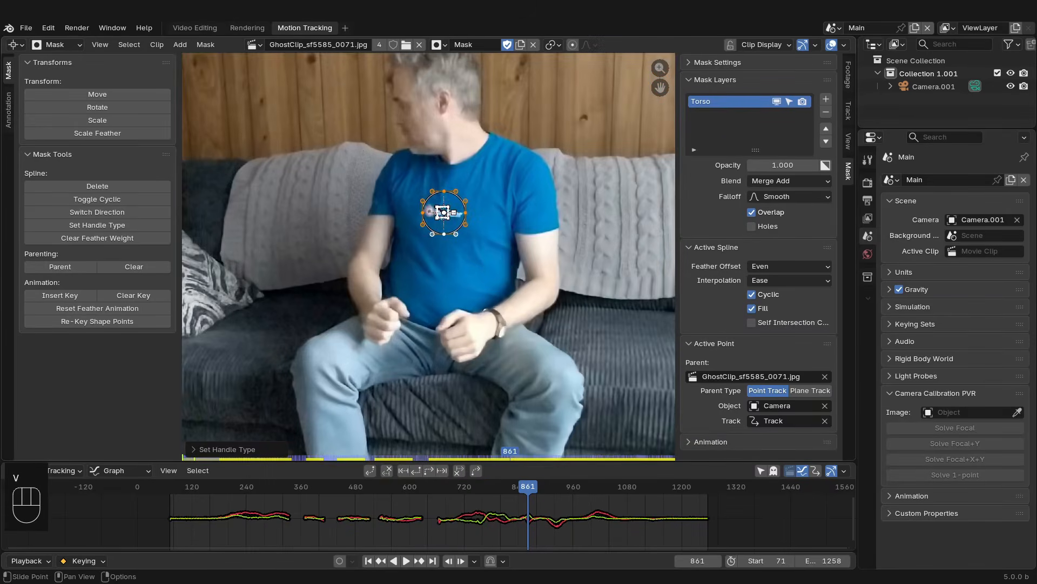
{"action": "key", "text": "s"}
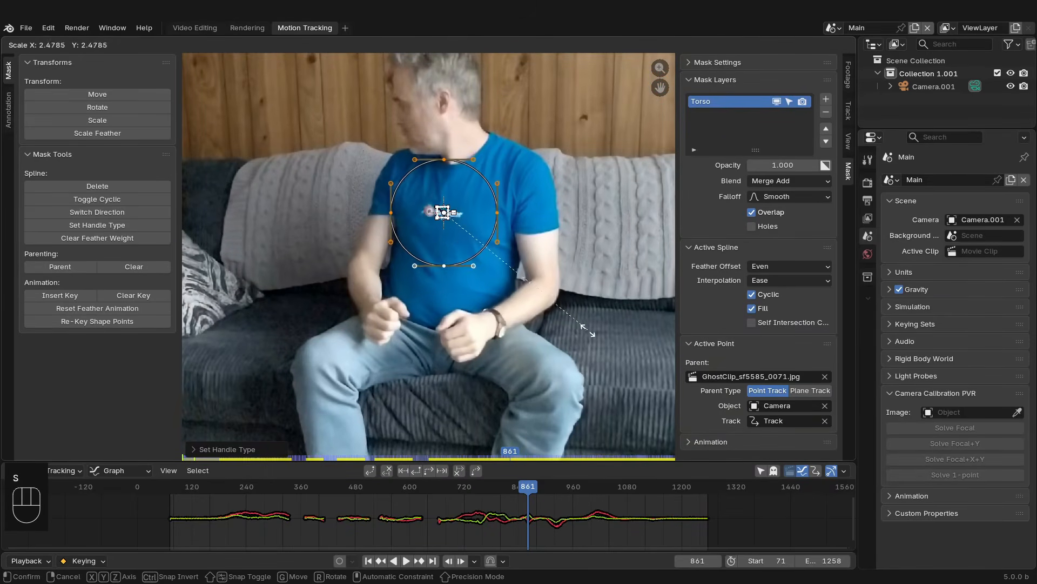
{"action": "left_click", "coordinate": [585, 330]}
{"action": "key", "text": "g"}
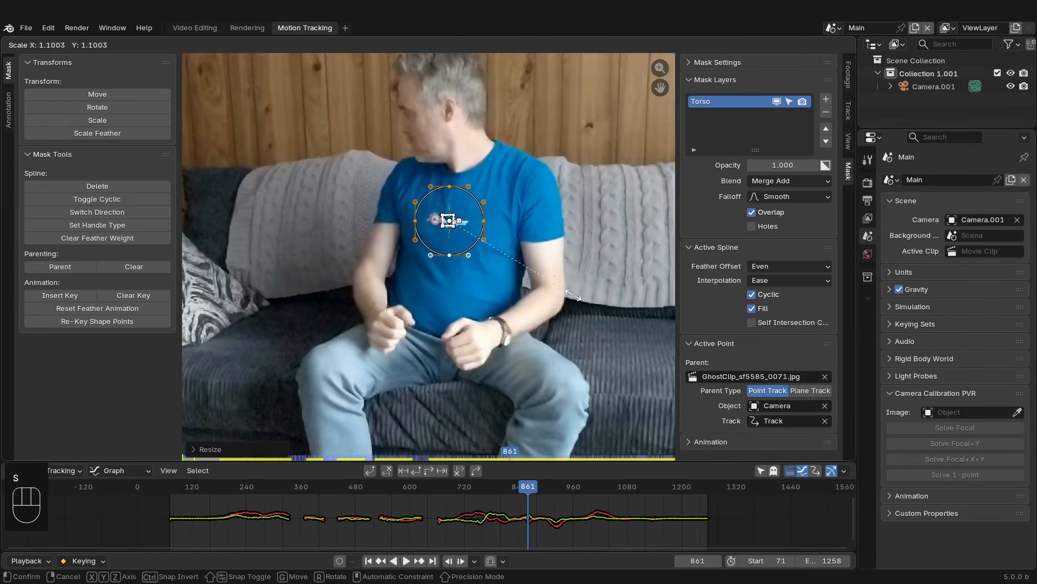
{"action": "left_click", "coordinate": [571, 295]}
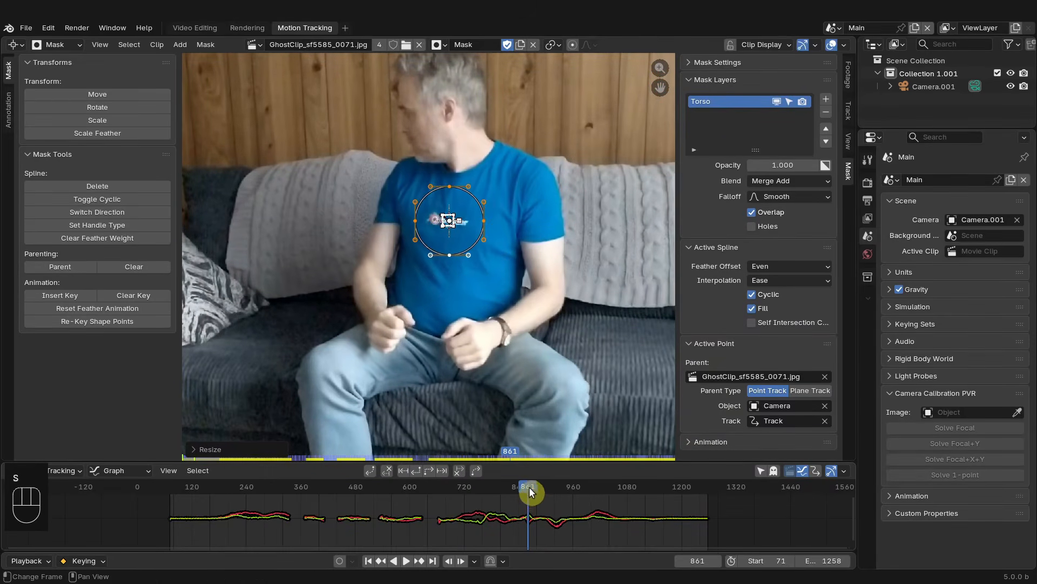
- Go to frame 71 and rotate the mask circle to follow the lying torso
{"action": "left_click_drag", "start_coordinate": [528, 489], "coordinate": [255, 510]}
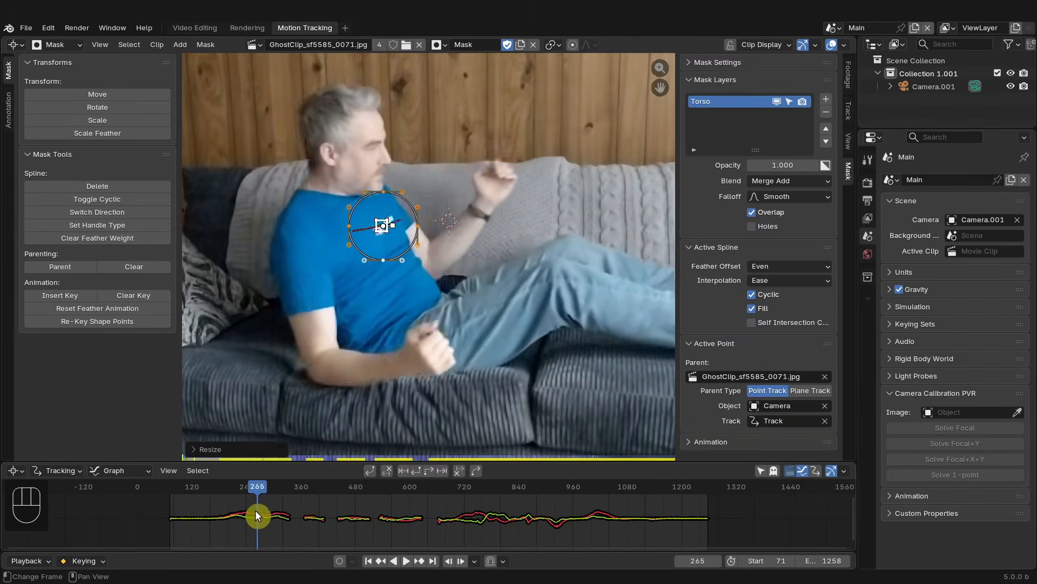
{"action": "left_click", "coordinate": [157, 45]}
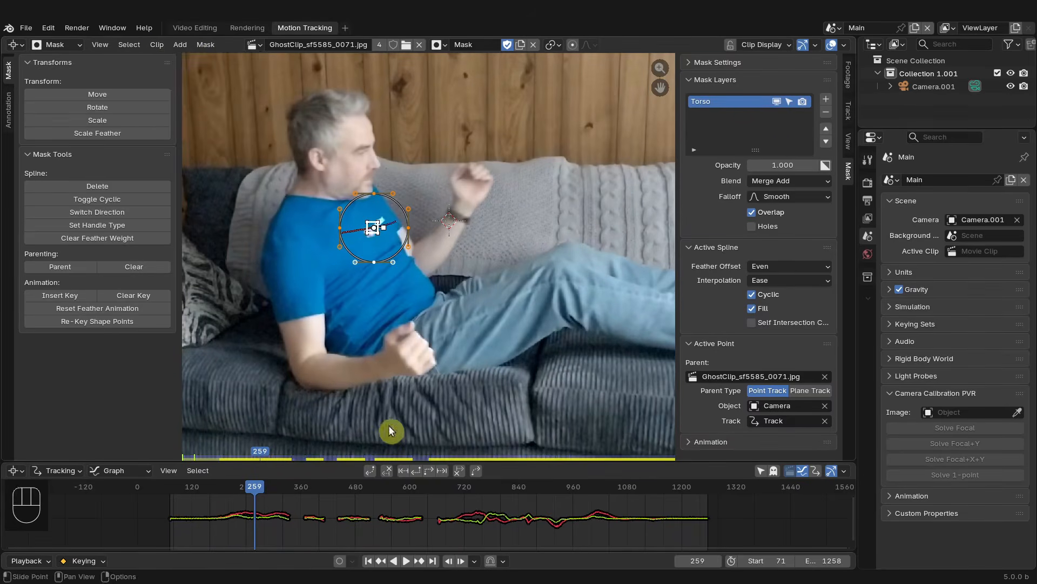
{"action": "left_click_drag", "start_coordinate": [316, 496], "coordinate": [426, 535]}
{"action": "left_click", "coordinate": [368, 561]}
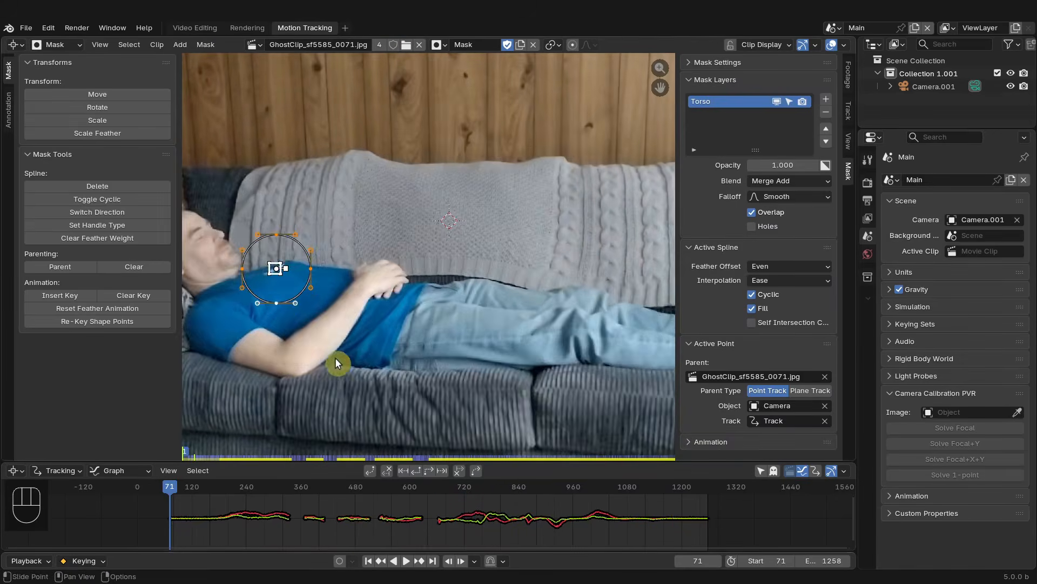
{"action": "key", "text": "r"}
{"action": "left_click", "coordinate": [376, 282]}
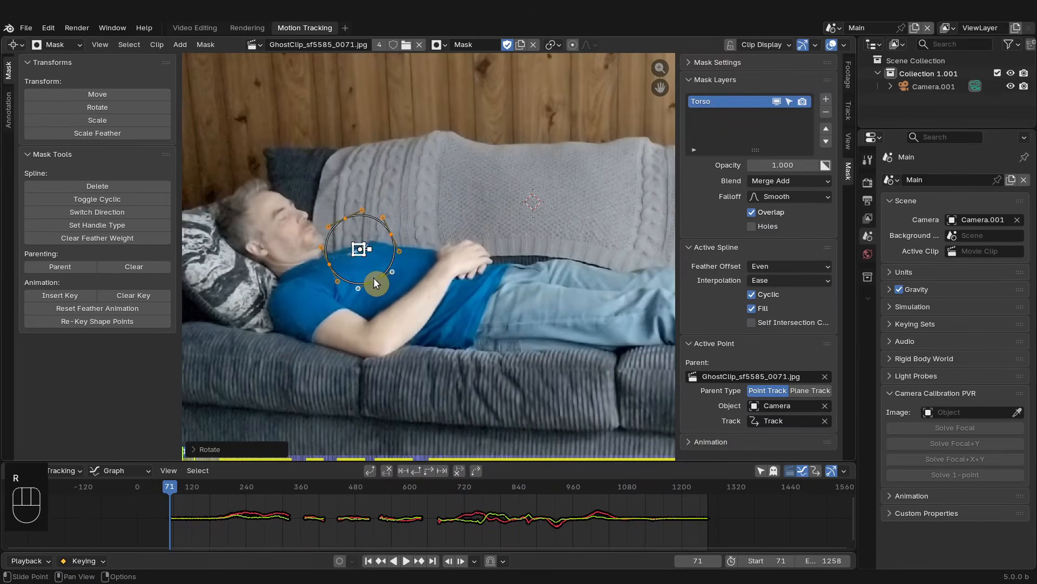
- Stretch the mask's points and handles outward so it covers the torso down to the waist
{"action": "left_click_drag", "start_coordinate": [376, 283], "coordinate": [476, 342]}
{"action": "left_click_drag", "start_coordinate": [389, 238], "coordinate": [519, 266]}
{"action": "left_click_drag", "start_coordinate": [483, 334], "coordinate": [517, 347]}
{"action": "left_click_drag", "start_coordinate": [517, 265], "coordinate": [538, 264]}
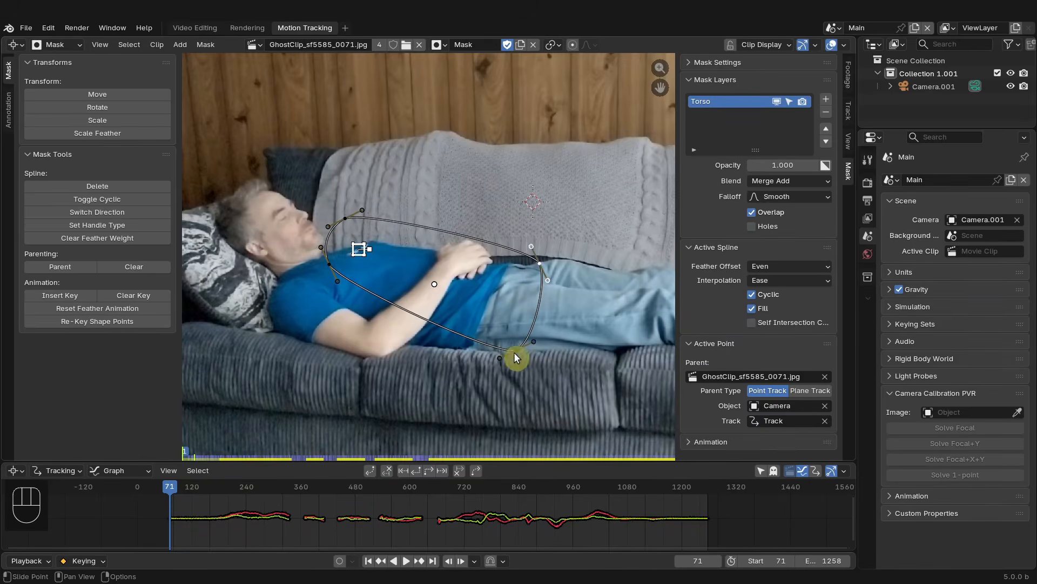
{"action": "left_click_drag", "start_coordinate": [514, 353], "coordinate": [521, 354]}
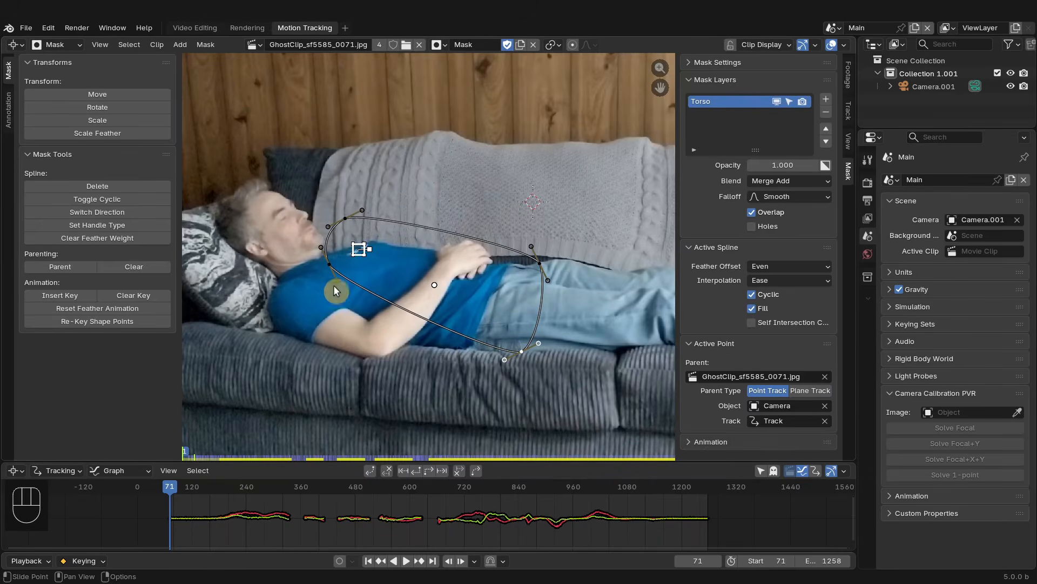
{"action": "left_click_drag", "start_coordinate": [326, 264], "coordinate": [288, 317]}
{"action": "left_click_drag", "start_coordinate": [524, 348], "coordinate": [523, 346]}
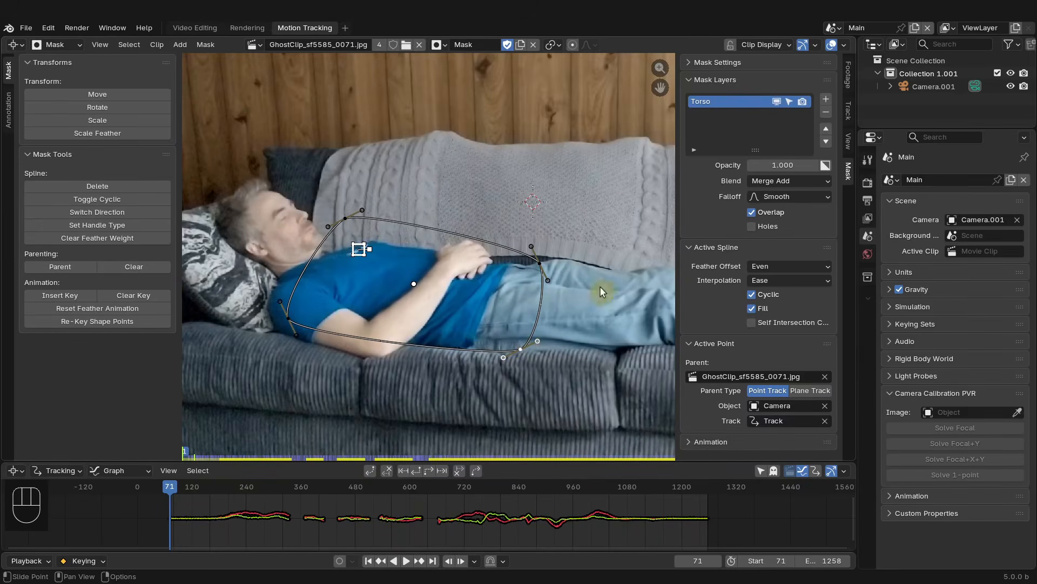
- Adjust the mask's shoulder and back points and handles to hug the torso outline
{"action": "left_click_drag", "start_coordinate": [336, 254], "coordinate": [332, 251]}
{"action": "left_click_drag", "start_coordinate": [279, 316], "coordinate": [265, 321]}
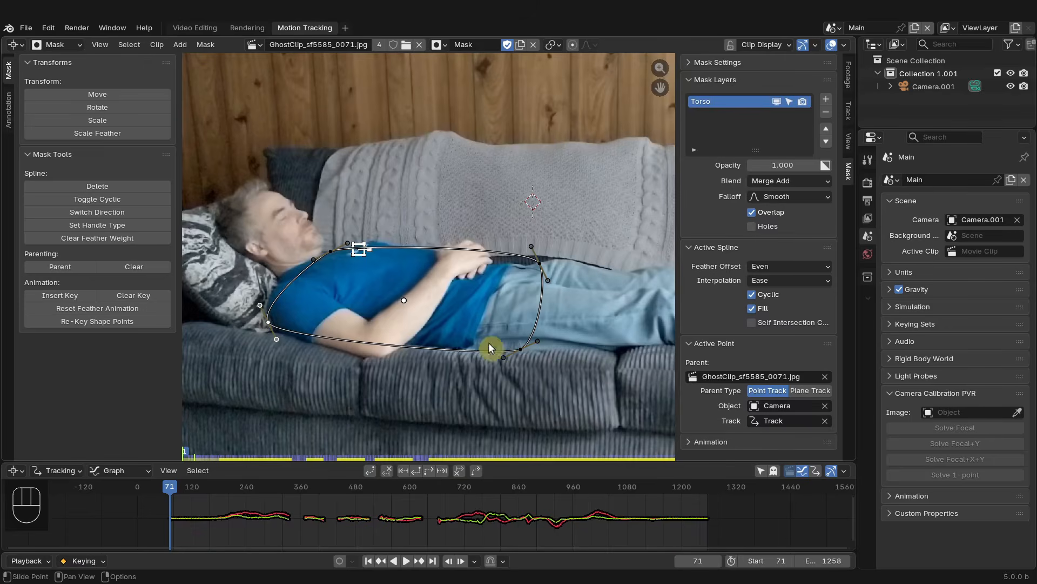
{"action": "left_click_drag", "start_coordinate": [522, 354], "coordinate": [527, 352]}
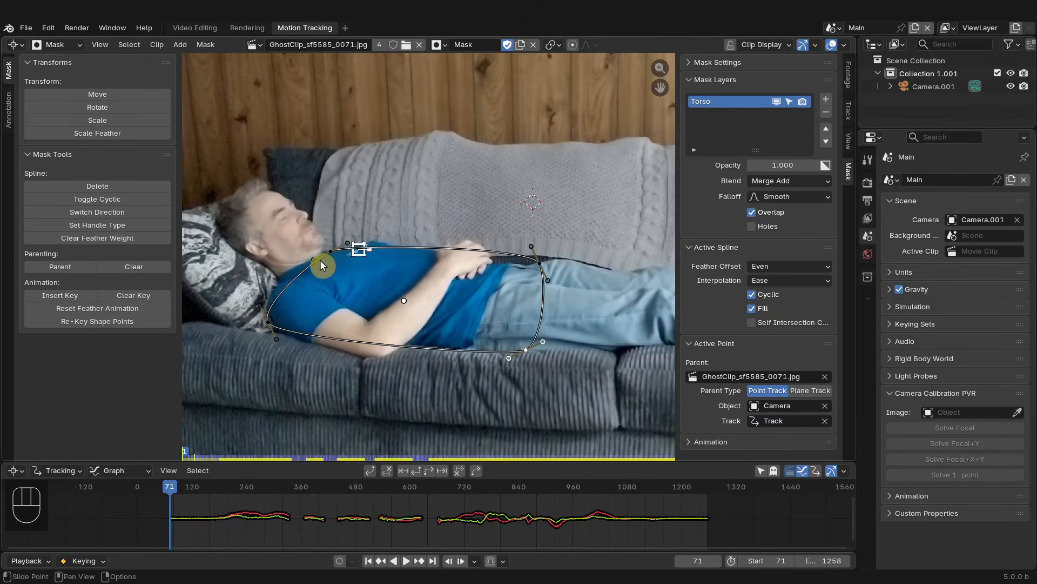
{"action": "left_click_drag", "start_coordinate": [260, 305], "coordinate": [263, 287]}
{"action": "mouse_move", "coordinate": [276, 339]}
{"action": "left_mouse_down"}
{"action": "mouse_move", "coordinate": [283, 345]}
{"action": "mouse_move", "coordinate": [273, 322]}
{"action": "left_mouse_up"}
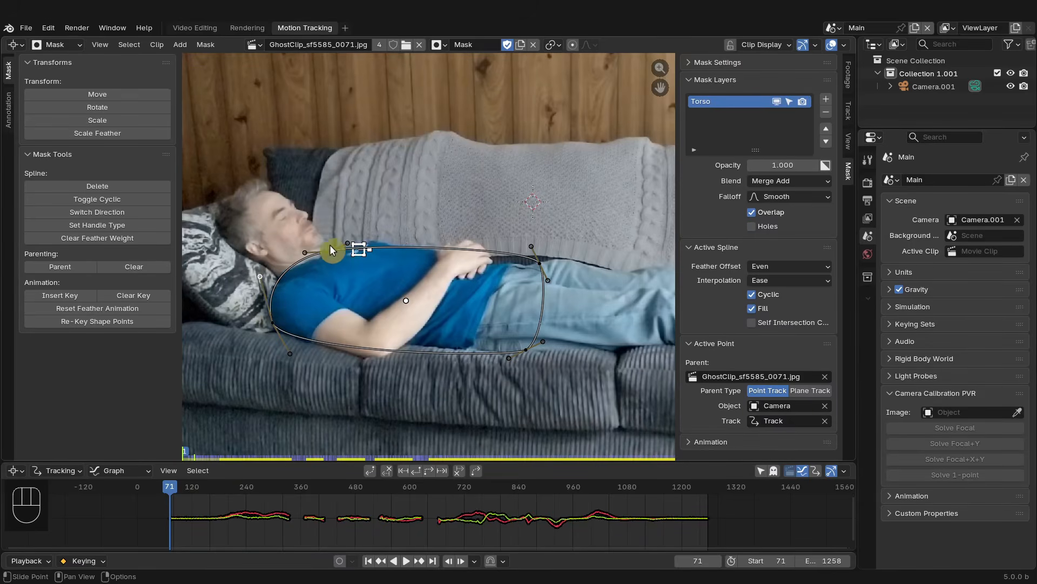
{"action": "left_click_drag", "start_coordinate": [330, 245], "coordinate": [352, 229]}
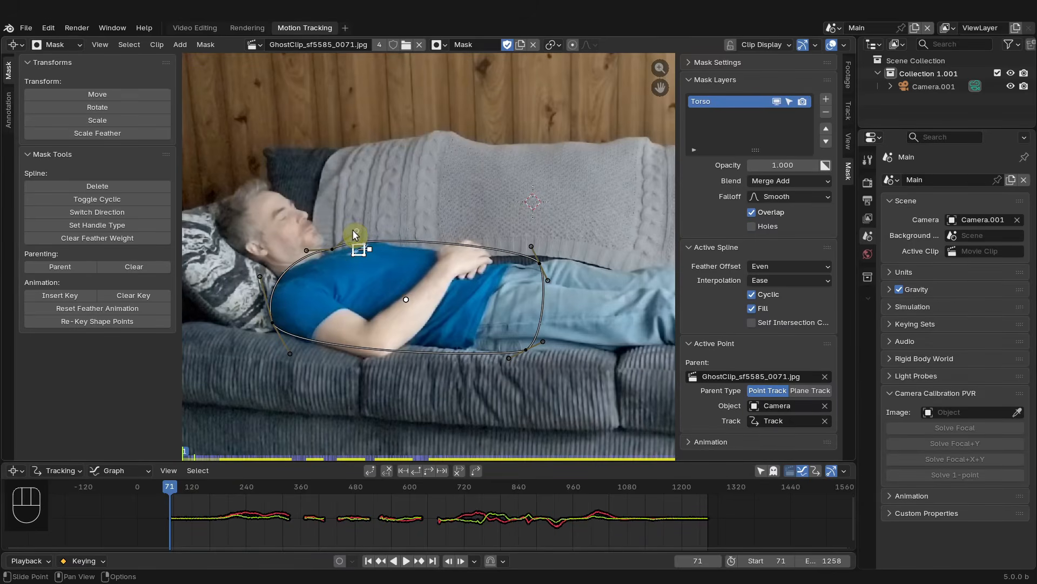
{"action": "left_click_drag", "start_coordinate": [530, 250], "coordinate": [492, 260]}
{"action": "left_click_drag", "start_coordinate": [359, 226], "coordinate": [310, 252]}
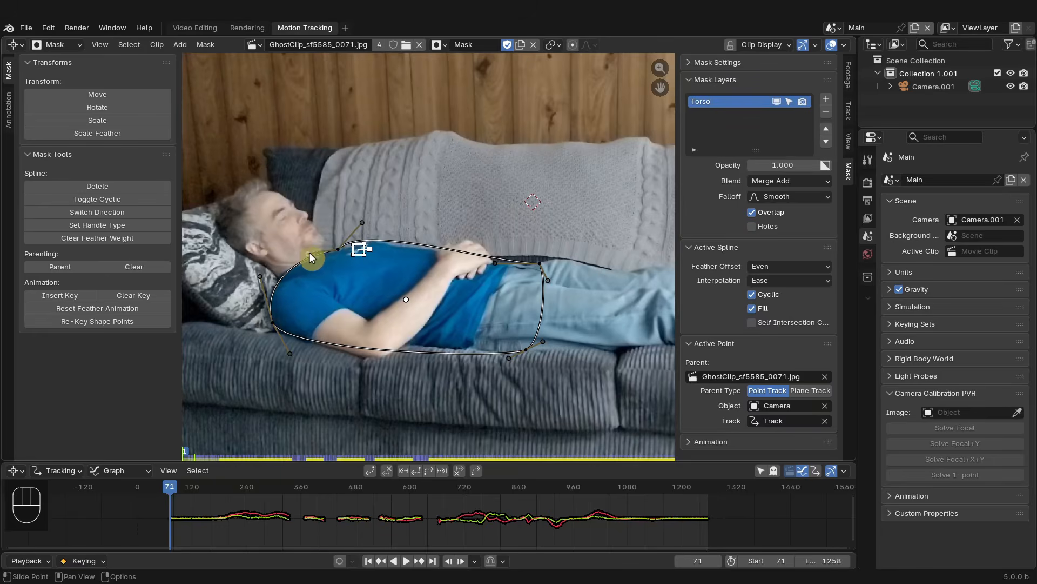
{"action": "mouse_move", "coordinate": [542, 264]}
{"action": "left_mouse_down"}
{"action": "mouse_move", "coordinate": [498, 252]}
{"action": "mouse_move", "coordinate": [542, 267]}
{"action": "left_mouse_up"}
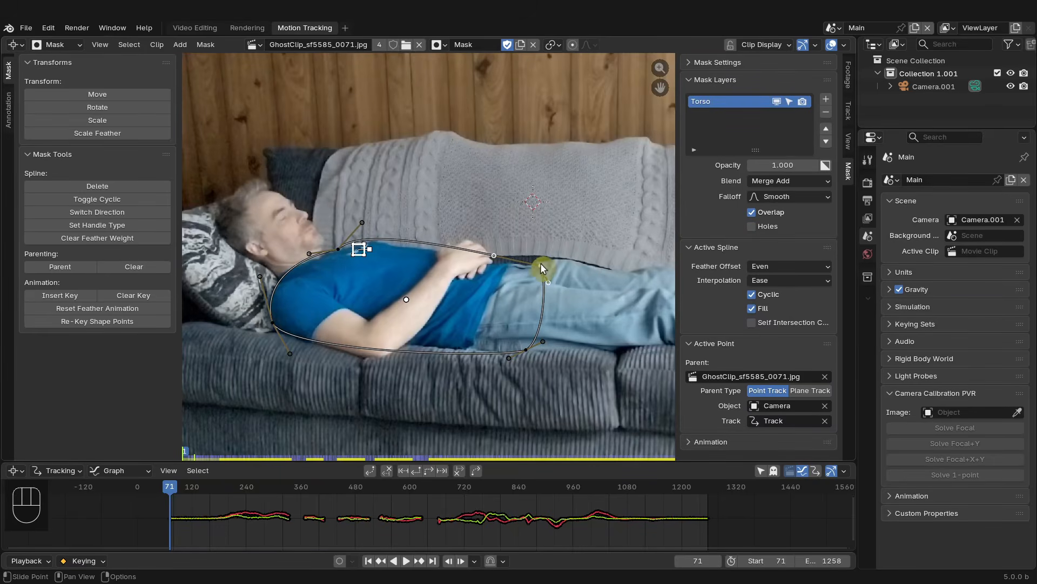
- Try adding two vertices to the mask's top and bottom edges, then undo both
{"action": "left_click", "coordinate": [435, 245], "text": "ctrl"}
{"action": "left_click", "coordinate": [424, 349], "text": "ctrl"}
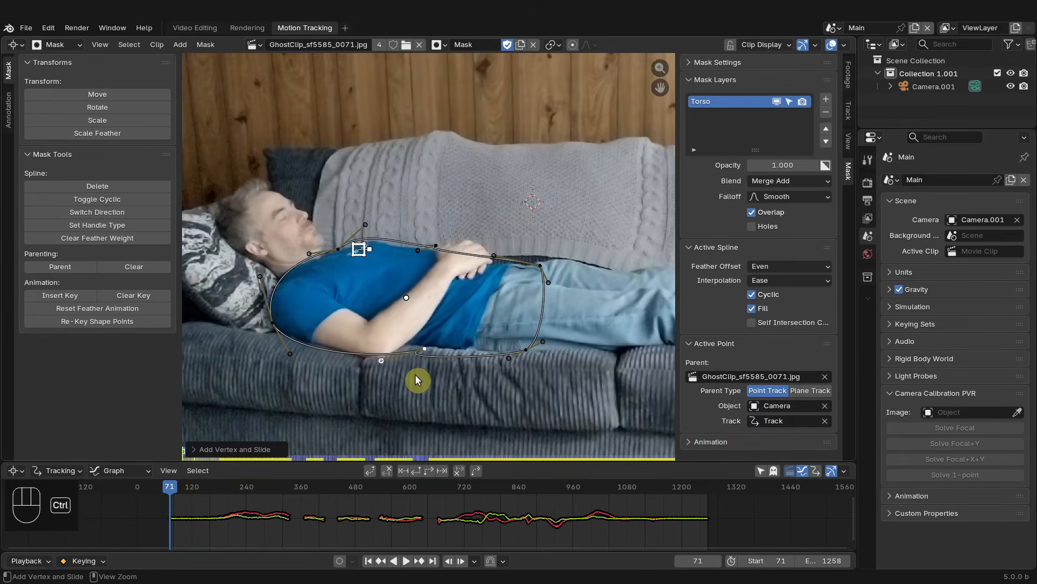
{"action": "key", "text": "ctrl+z"}
{"action": "key", "text": "ctrl+z"}
- Add vertices along the mask's top and bottom edges and slide them to fit the torso
{"action": "left_click", "coordinate": [429, 244], "text": "ctrl"}
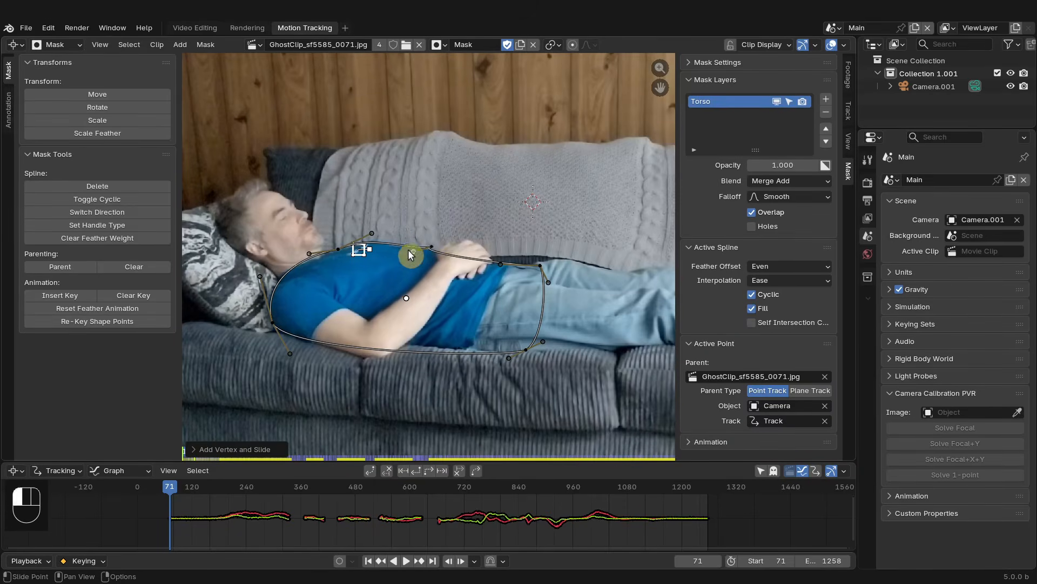
{"action": "left_click_drag", "start_coordinate": [462, 241], "coordinate": [466, 241]}
{"action": "left_click_drag", "start_coordinate": [413, 249], "coordinate": [439, 253]}
{"action": "left_click", "coordinate": [374, 357], "text": "ctrl"}
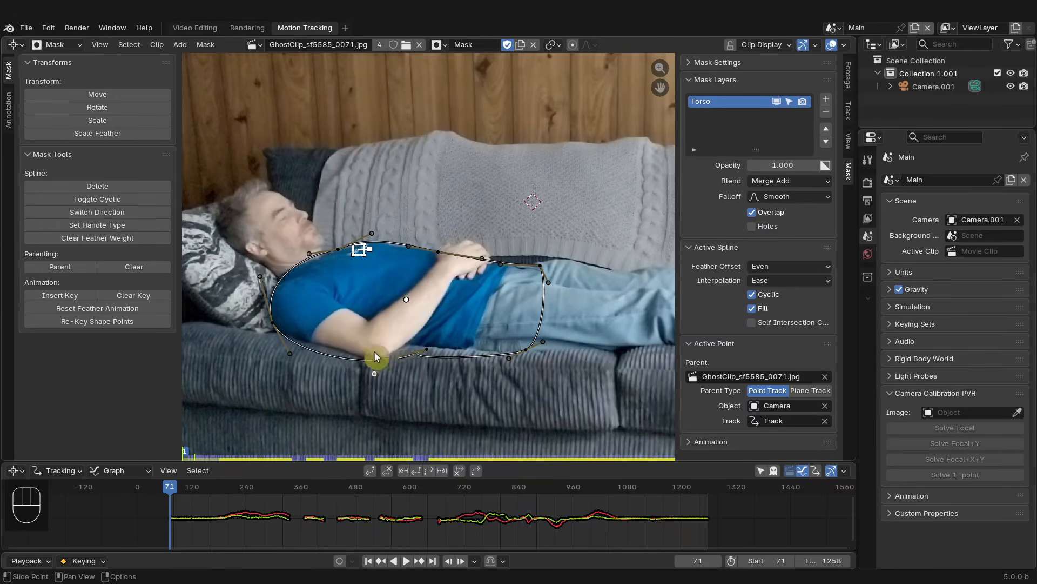
{"action": "left_click_drag", "start_coordinate": [383, 362], "coordinate": [423, 342], "text": "ctrl"}
{"action": "left_click", "coordinate": [439, 252]}
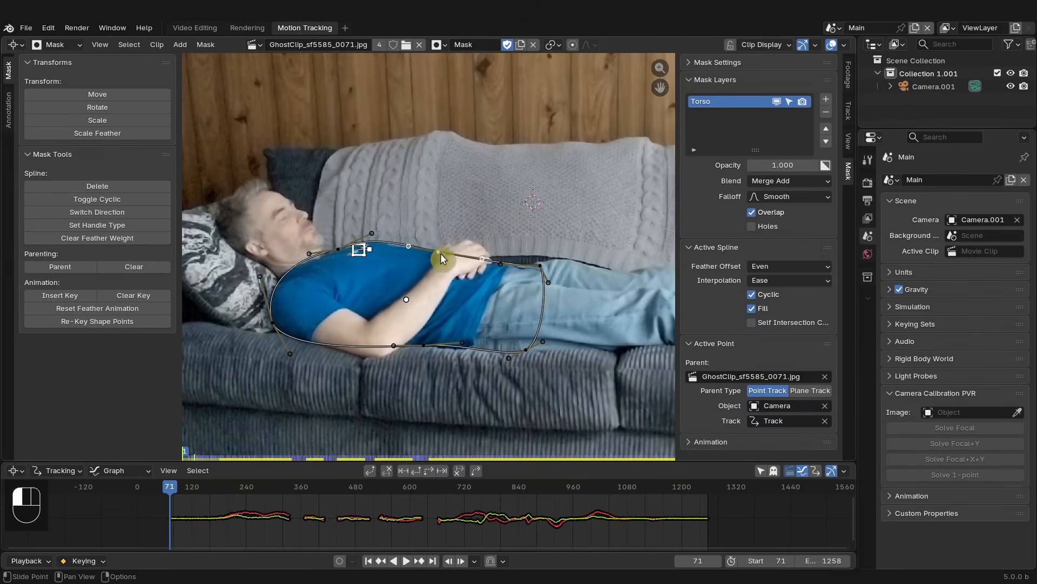
{"action": "left_click_drag", "start_coordinate": [411, 247], "coordinate": [437, 252]}
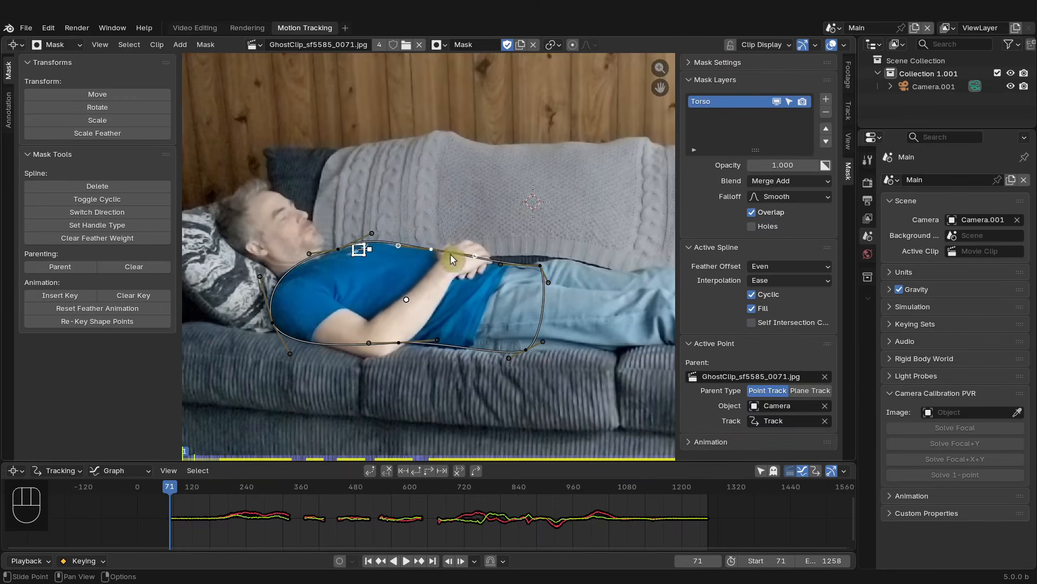
{"action": "left_click_drag", "start_coordinate": [401, 343], "coordinate": [399, 343]}
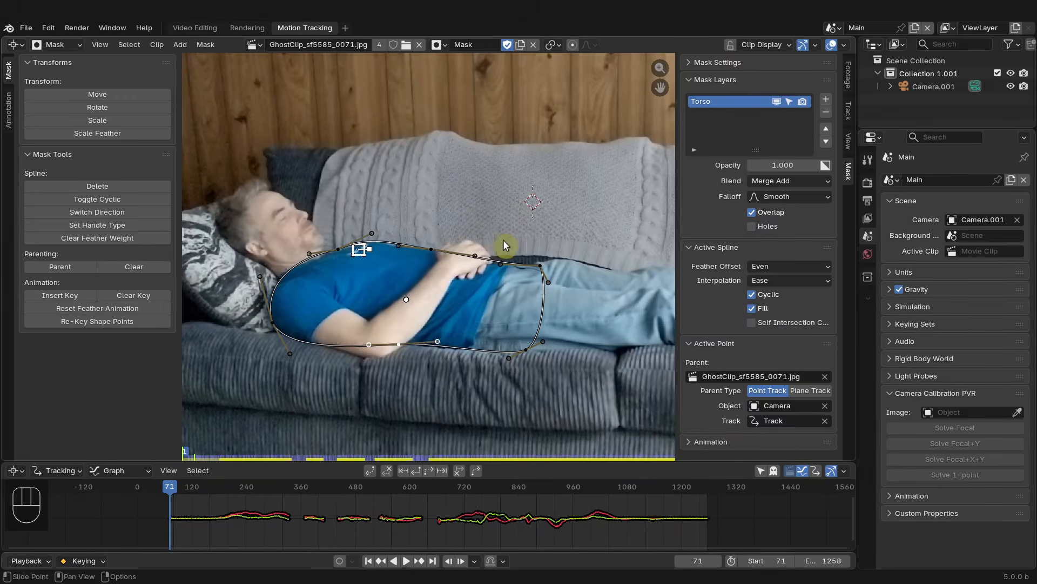
- Open a Dope Sheet in Mask mode in the lower area and enlarge it
{"action": "left_click_drag", "start_coordinate": [285, 461], "coordinate": [290, 424]}
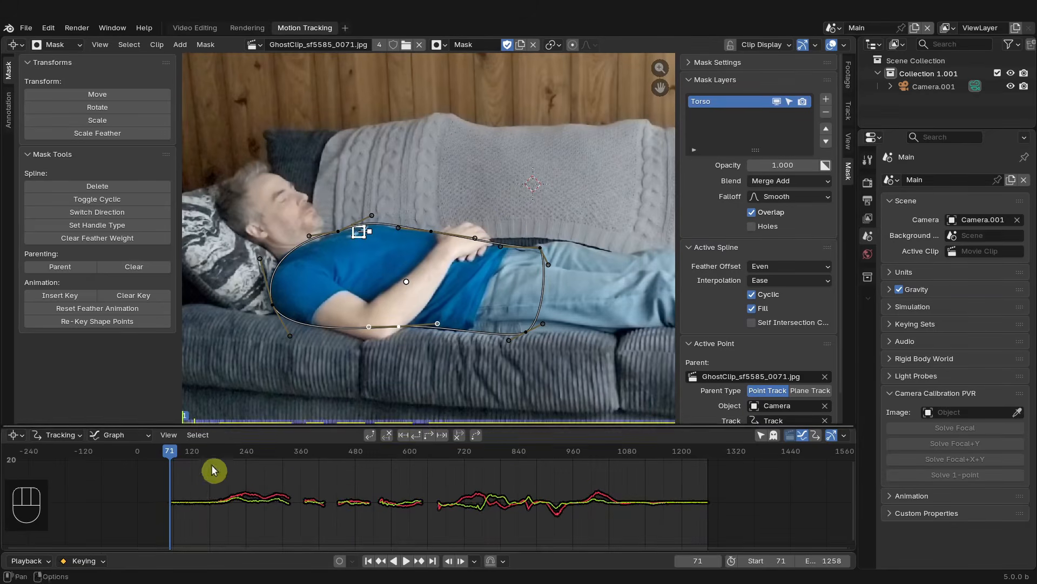
{"action": "left_click_drag", "start_coordinate": [16, 435], "coordinate": [190, 307]}
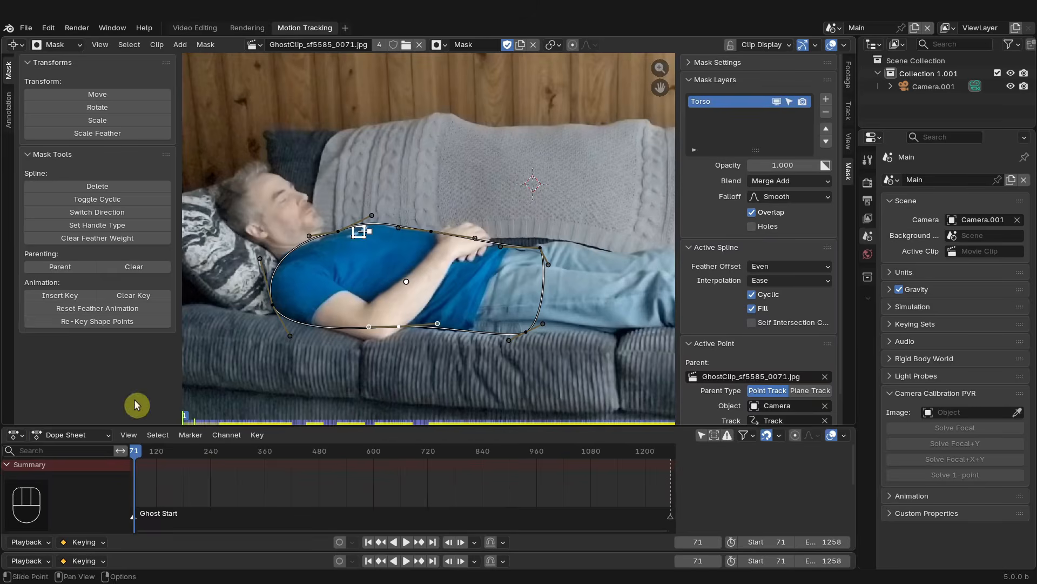
{"action": "left_click", "coordinate": [81, 436]}
{"action": "left_click", "coordinate": [65, 523]}
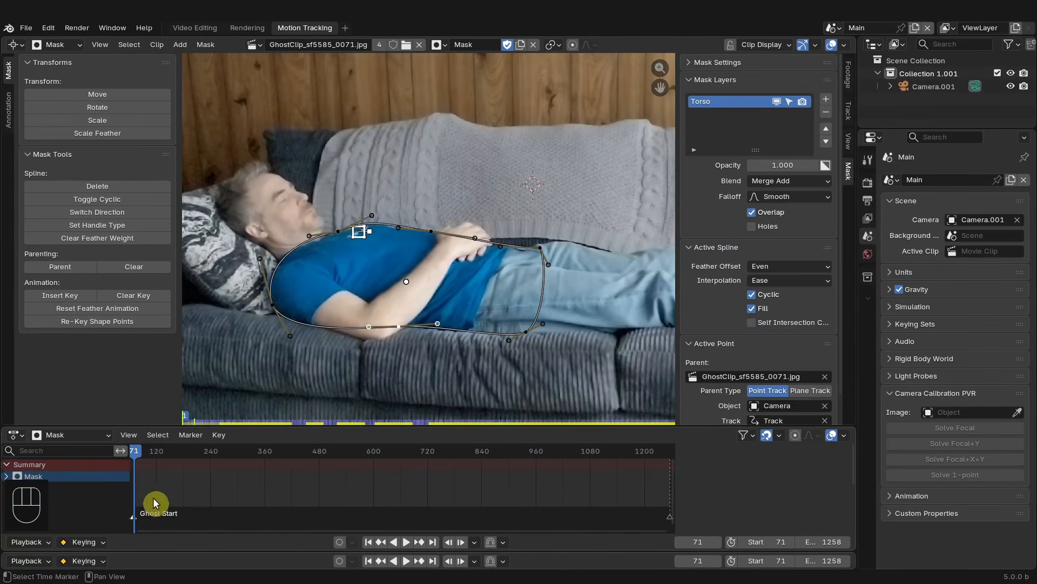
{"action": "left_click_drag", "start_coordinate": [254, 425], "coordinate": [248, 382]}
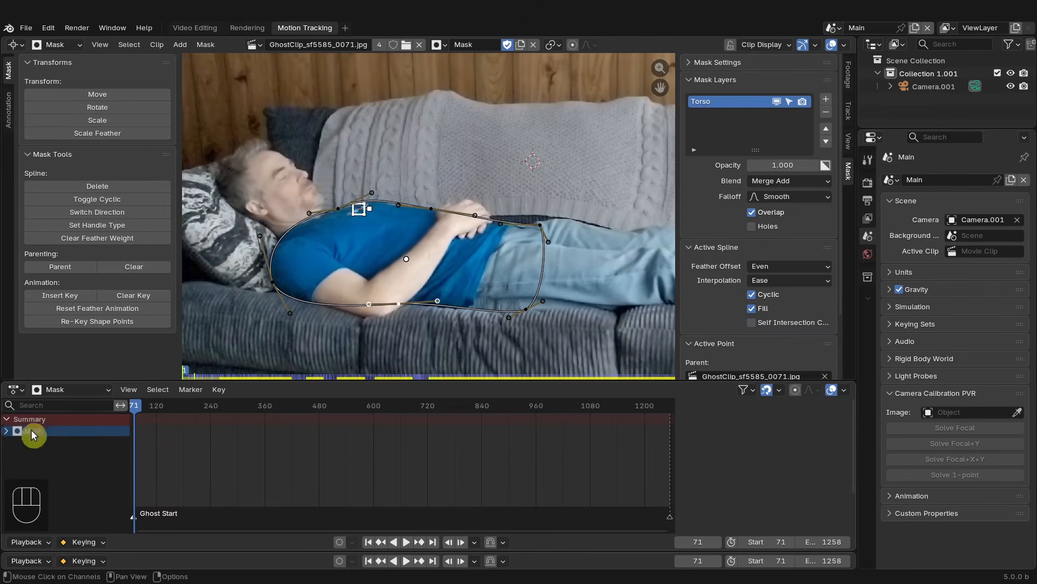
- Expand the mask channel, select the Torso layer and turn off the summary line
{"action": "left_click", "coordinate": [8, 431]}
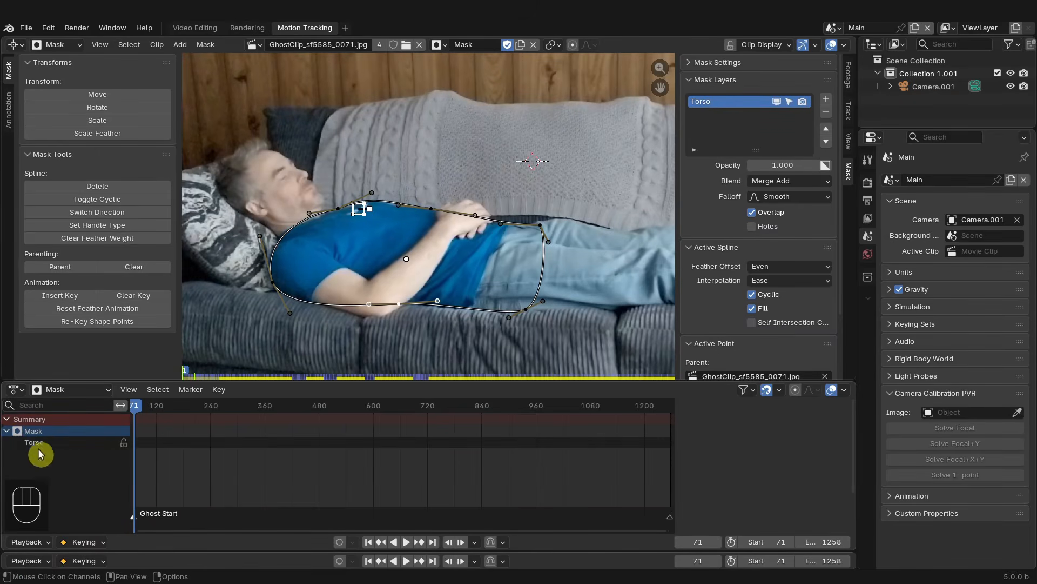
{"action": "left_click", "coordinate": [40, 444]}
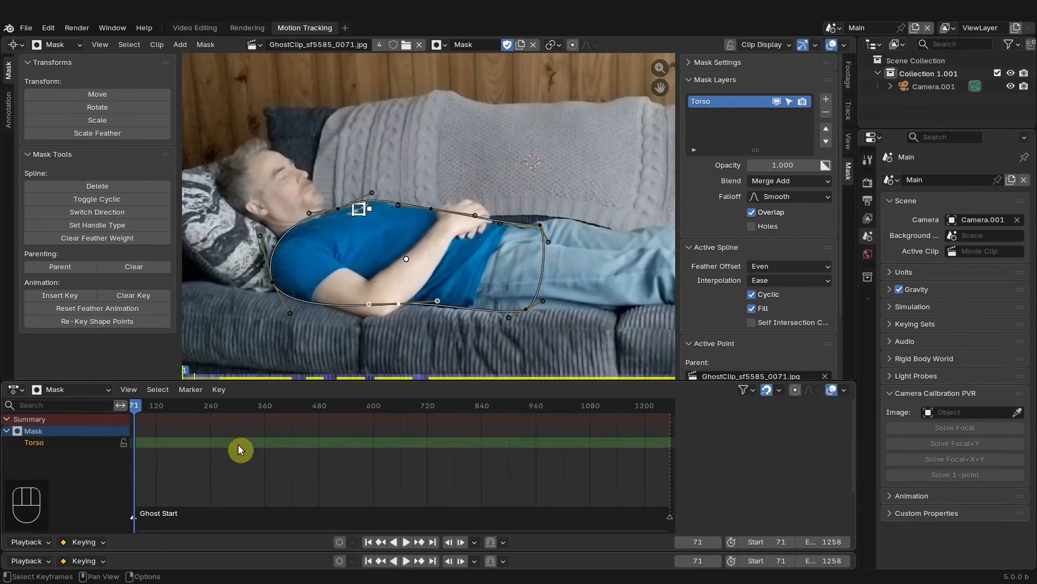
{"action": "left_click", "coordinate": [745, 391]}
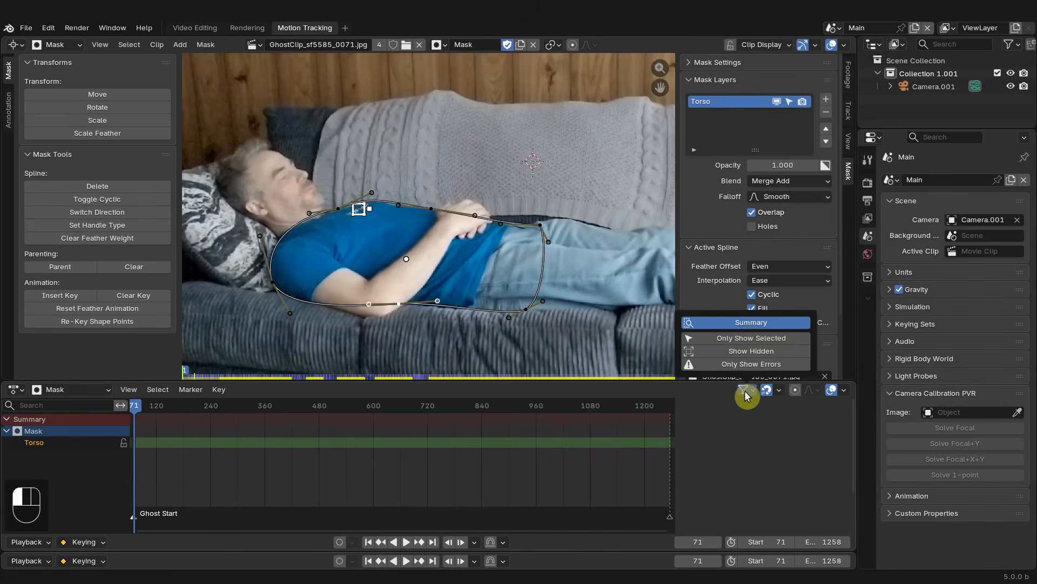
{"action": "left_click", "coordinate": [750, 323]}
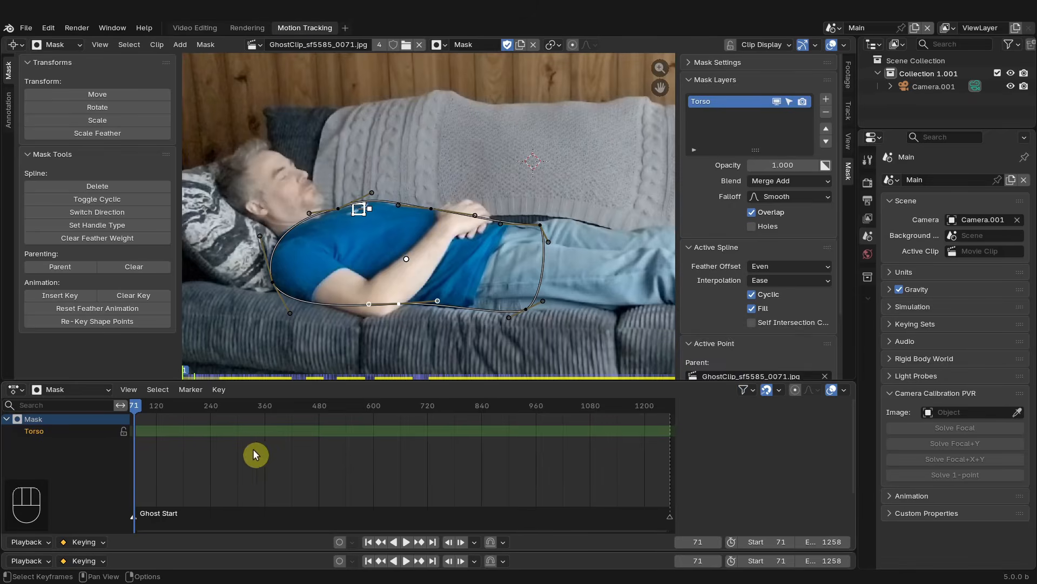
{"action": "middle_click_drag", "start_coordinate": [304, 449], "coordinate": [346, 455]}
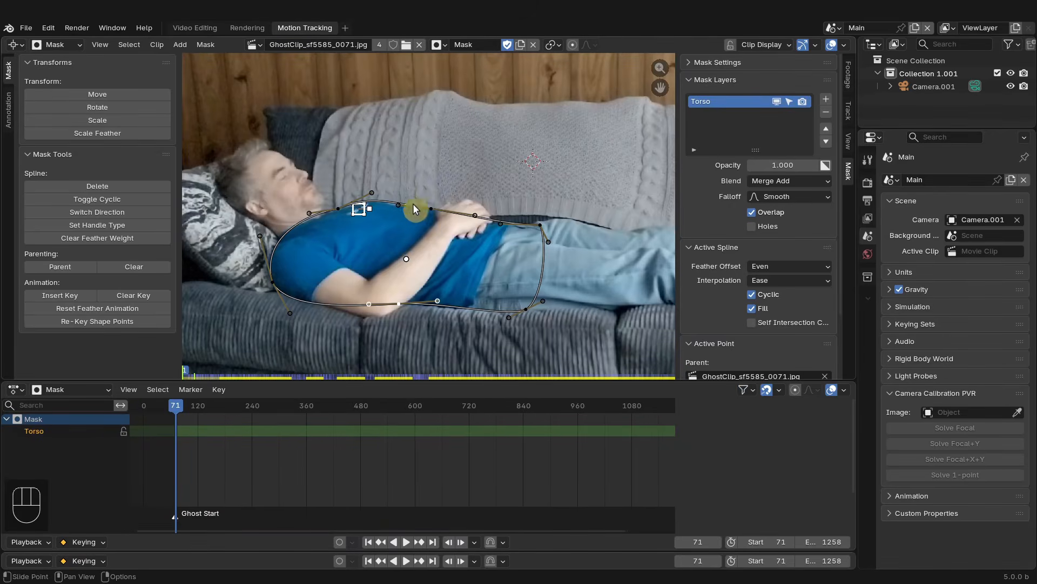
- Select all mask points, insert a shape keyframe at frame 71, and turn on Auto Keying
{"action": "key", "text": "a"}
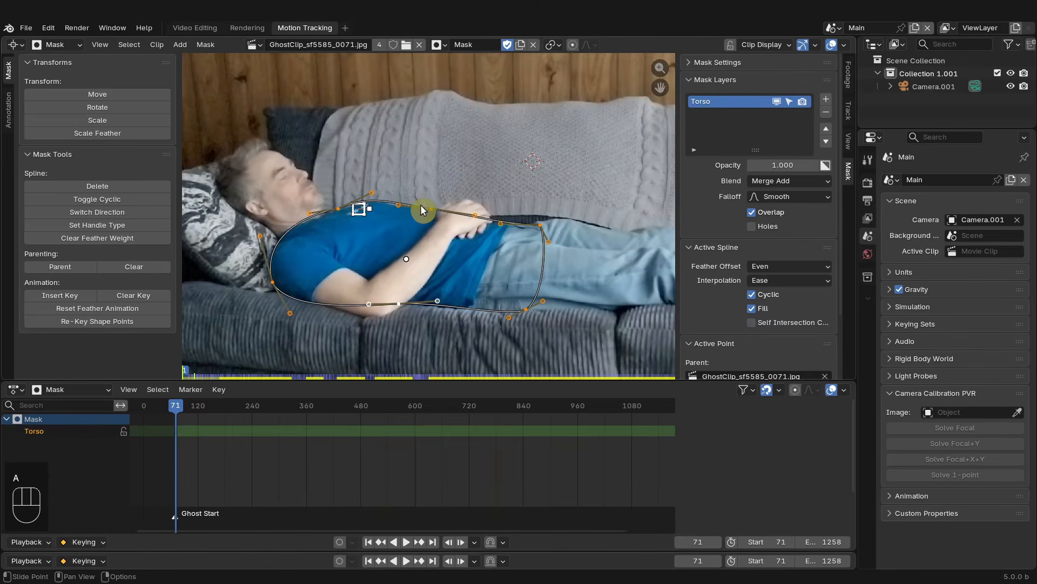
{"action": "key", "text": "i"}
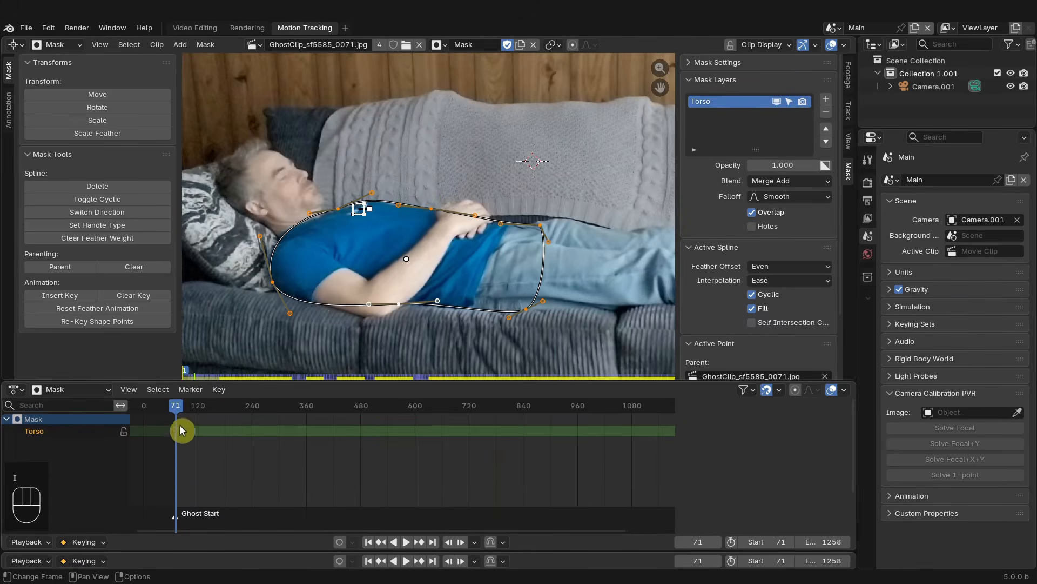
{"action": "mouse_move", "coordinate": [189, 410]}
{"action": "left_mouse_down"}
{"action": "mouse_move", "coordinate": [203, 412]}
{"action": "mouse_move", "coordinate": [183, 416]}
{"action": "left_mouse_up"}
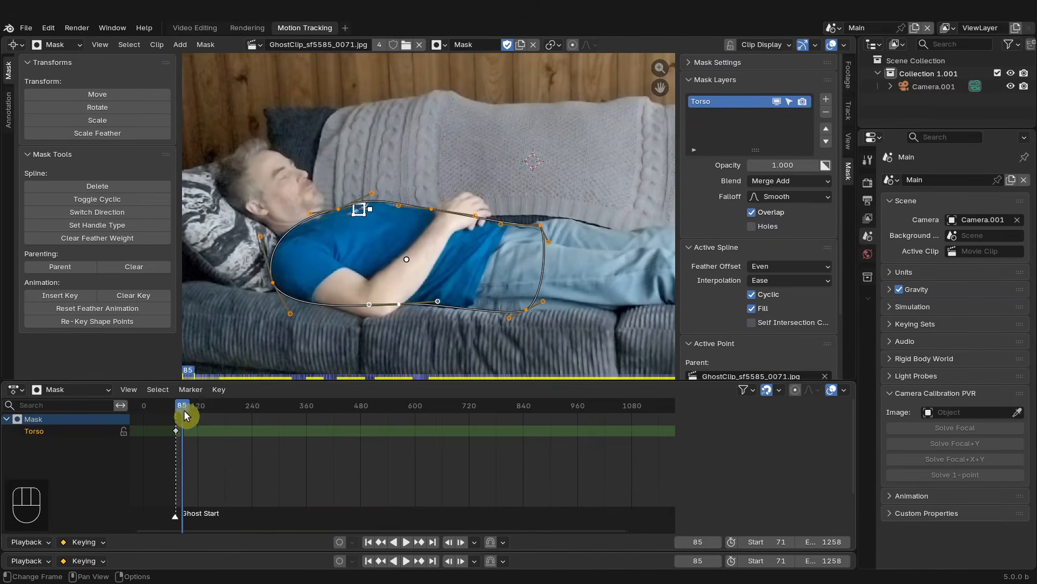
{"action": "left_click", "coordinate": [341, 543]}
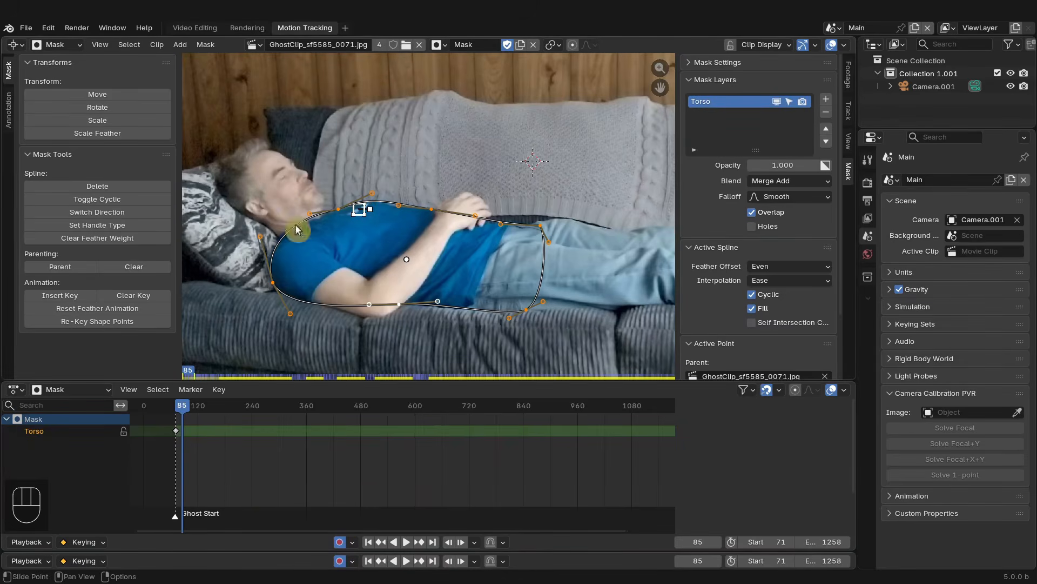
- At frame 264, move the mask's points and handles to fit the torso as he sits up
{"action": "left_click_drag", "start_coordinate": [183, 409], "coordinate": [220, 412]}
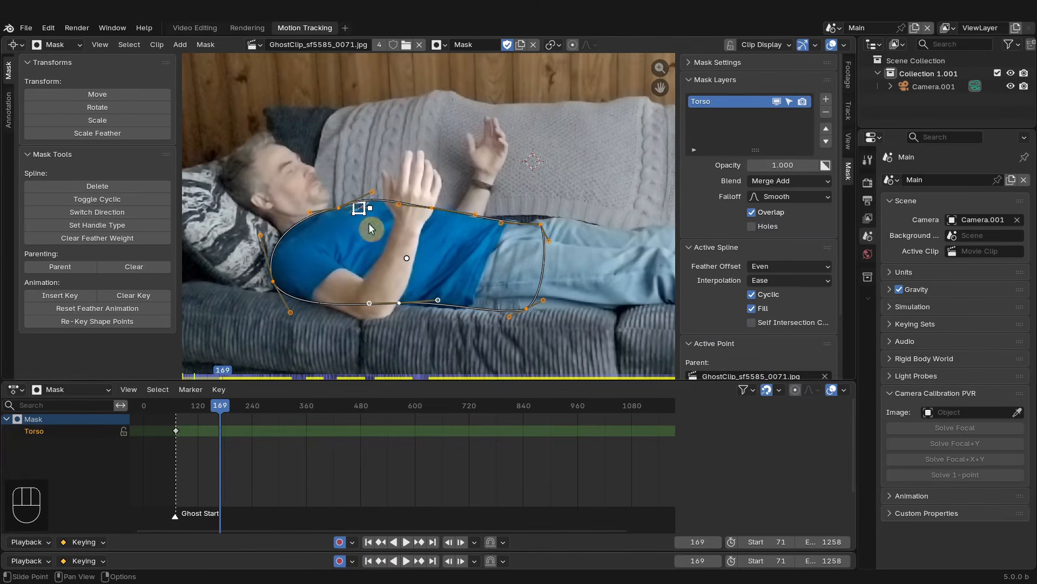
{"action": "left_click_drag", "start_coordinate": [228, 409], "coordinate": [262, 411]}
{"action": "left_click", "coordinate": [260, 409]}
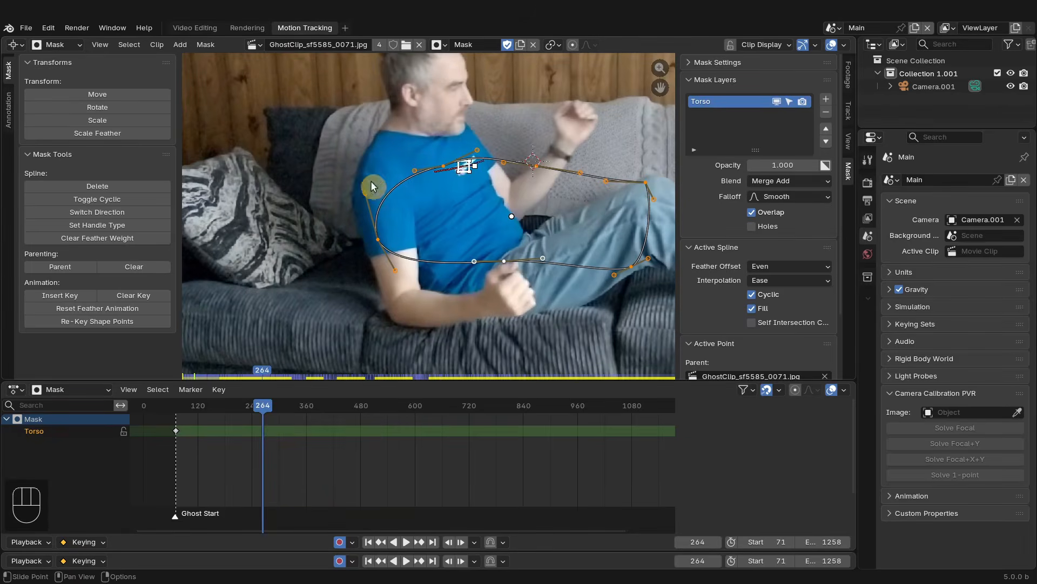
{"action": "left_click_drag", "start_coordinate": [376, 244], "coordinate": [351, 206]}
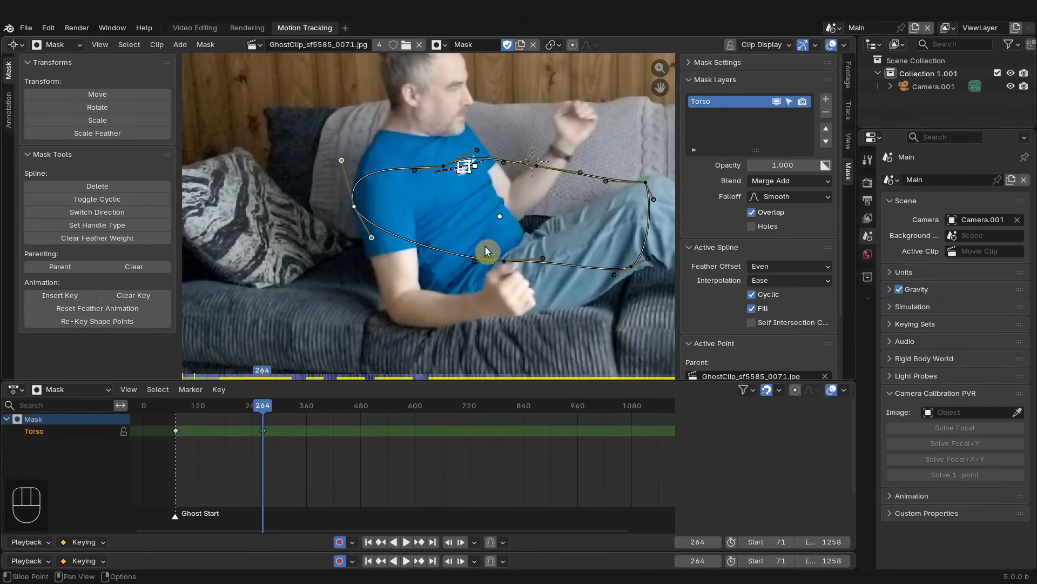
{"action": "left_click_drag", "start_coordinate": [486, 248], "coordinate": [408, 303]}
{"action": "left_click_drag", "start_coordinate": [632, 266], "coordinate": [543, 312]}
{"action": "left_click_drag", "start_coordinate": [406, 308], "coordinate": [411, 316]}
{"action": "left_click_drag", "start_coordinate": [341, 160], "coordinate": [351, 121]}
{"action": "left_click_drag", "start_coordinate": [444, 166], "coordinate": [439, 113]}
{"action": "left_click_drag", "start_coordinate": [542, 167], "coordinate": [504, 203]}
{"action": "left_click_drag", "start_coordinate": [647, 183], "coordinate": [549, 236]}
{"action": "left_click_drag", "start_coordinate": [472, 199], "coordinate": [483, 176]}
{"action": "left_click_drag", "start_coordinate": [472, 98], "coordinate": [475, 107]}
{"action": "left_click_drag", "start_coordinate": [557, 253], "coordinate": [564, 232]}
{"action": "left_click_drag", "start_coordinate": [372, 237], "coordinate": [363, 250]}
{"action": "left_click_drag", "start_coordinate": [410, 317], "coordinate": [425, 319]}
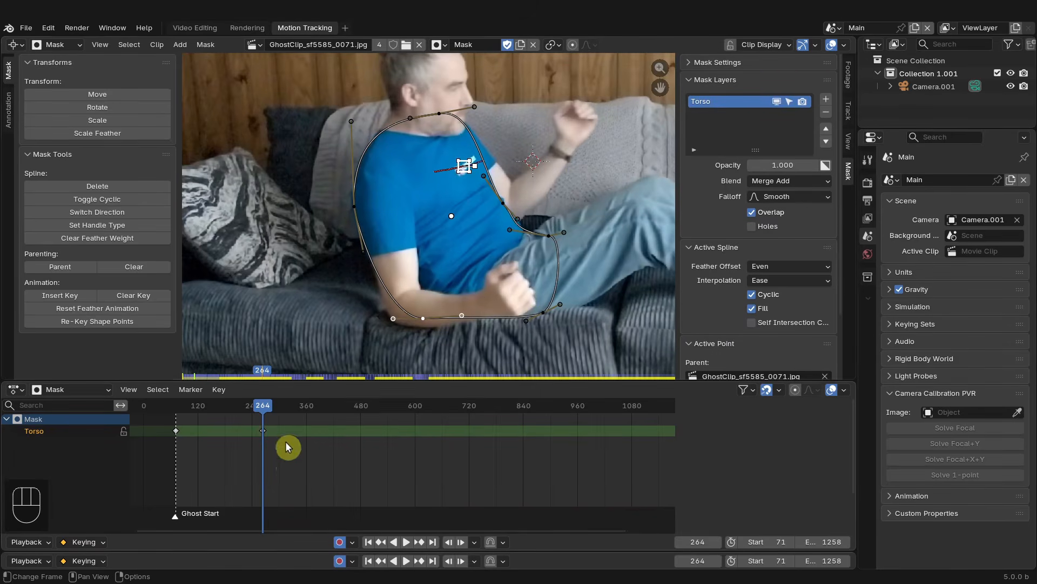
- Insert a mask shape keyframe at frame 263, undoing an accidental point nudge
{"action": "left_click_drag", "start_coordinate": [273, 416], "coordinate": [262, 414]}
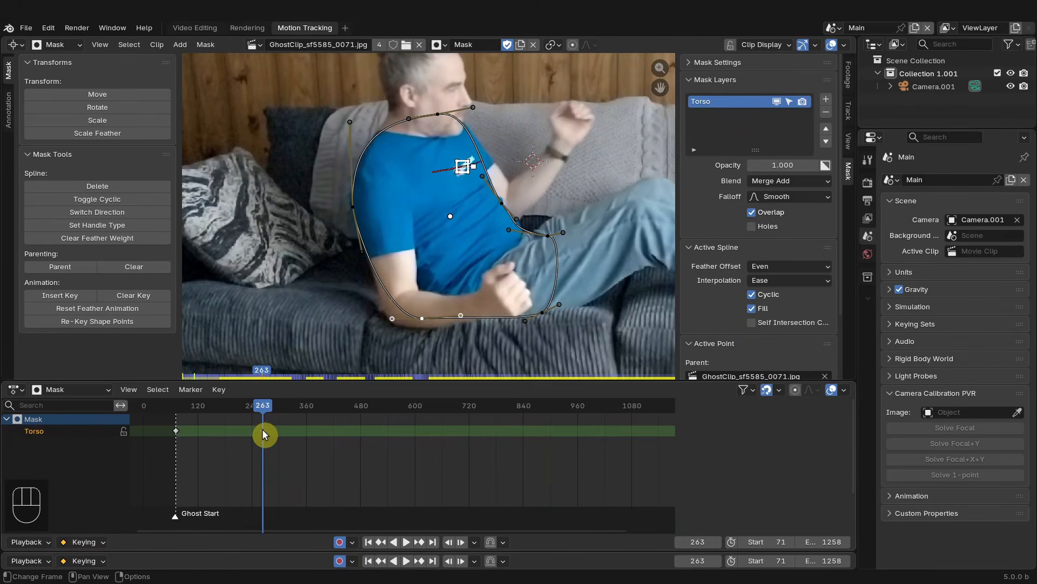
{"action": "key", "text": "i"}
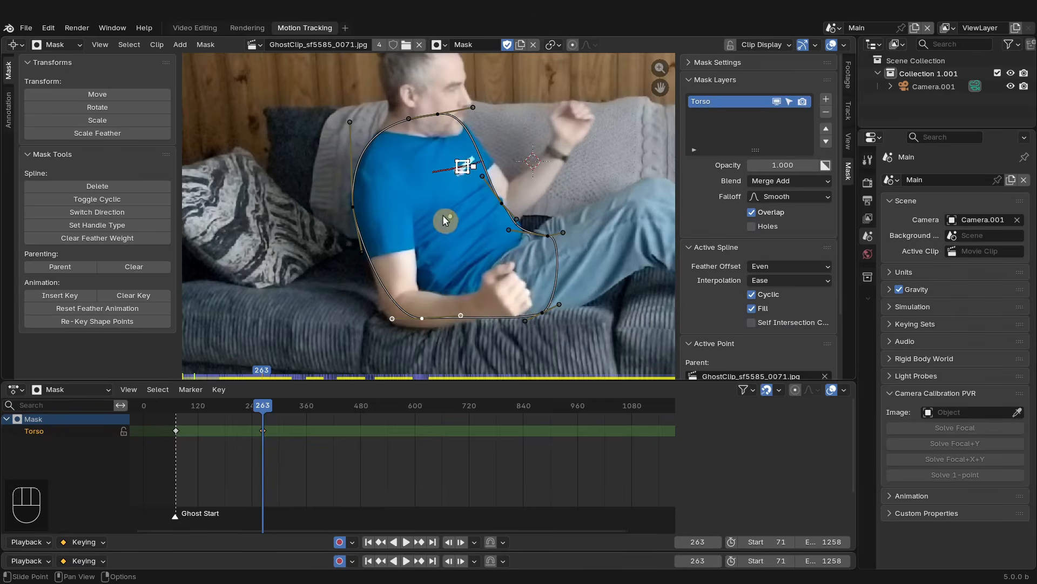
{"action": "left_click_drag", "start_coordinate": [422, 318], "coordinate": [423, 325]}
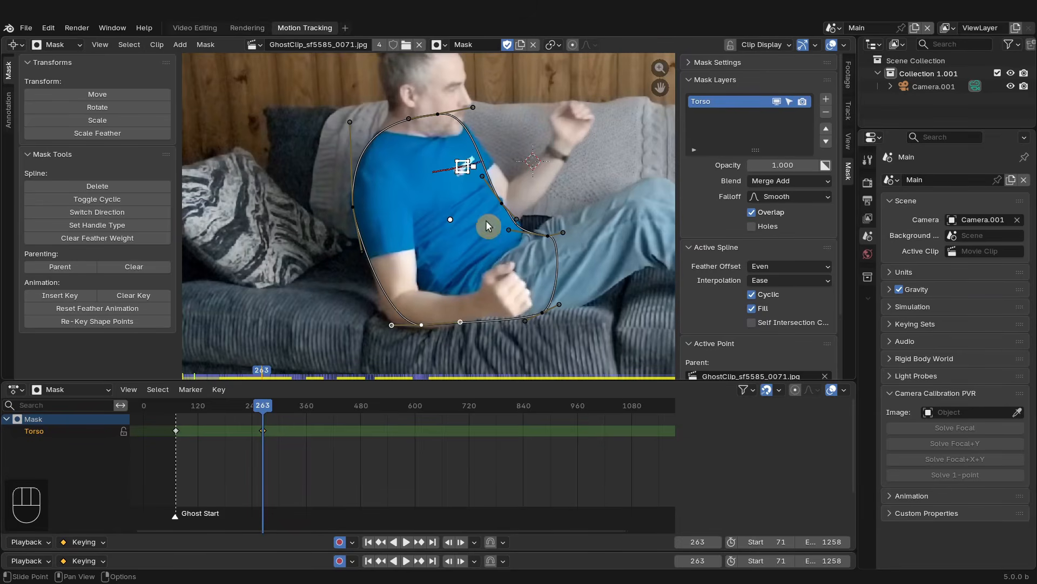
{"action": "key", "text": "ctrl+z"}
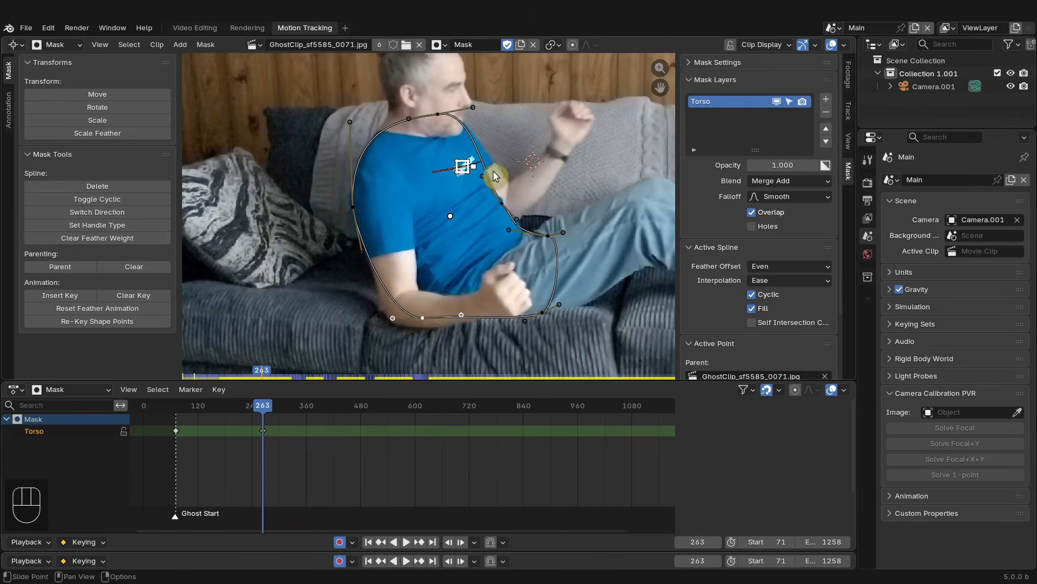
- Select the frame-71 mask keyframe and duplicate it 128 frames later to frame 199
{"action": "left_click", "coordinate": [40, 431]}
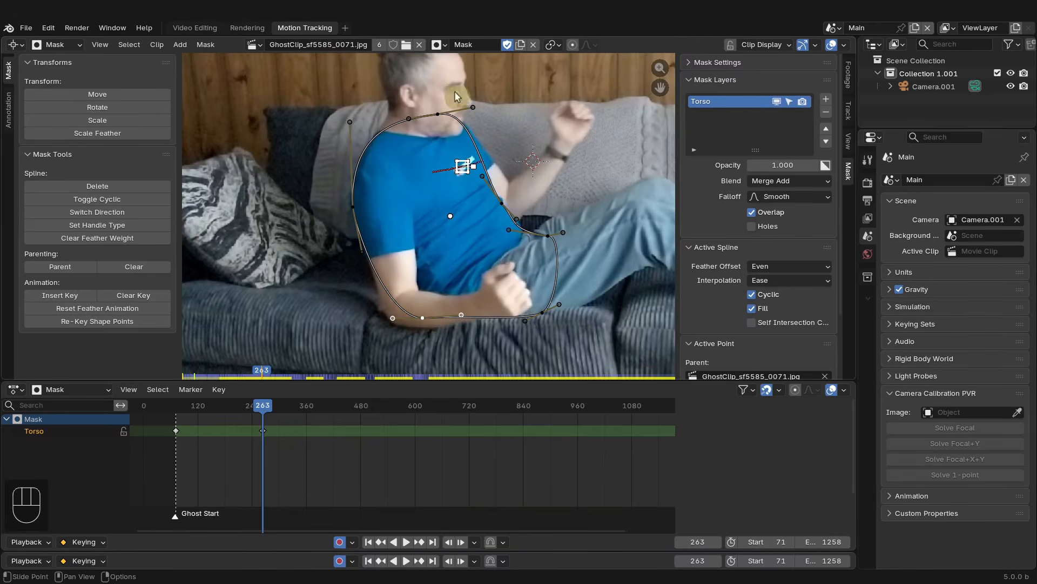
{"action": "scroll", "coordinate": [547, 163], "scroll_direction": "down", "scroll_amount": 2}
{"action": "scroll", "coordinate": [547, 163], "scroll_direction": "up", "scroll_amount": 2}
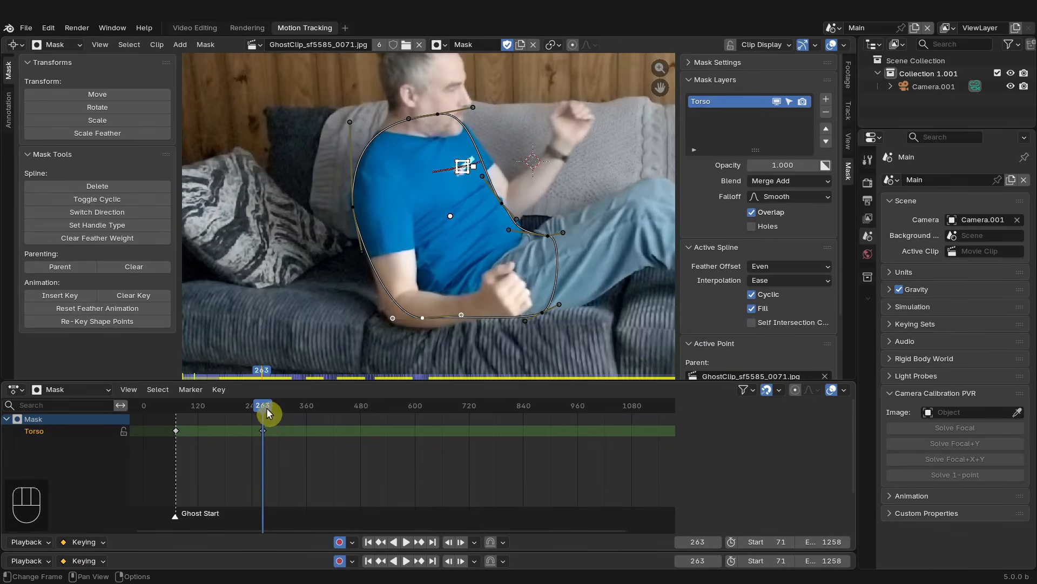
{"action": "left_click_drag", "start_coordinate": [266, 409], "coordinate": [233, 413]}
{"action": "scroll", "coordinate": [179, 433], "scroll_direction": "up", "scroll_amount": 3}
{"action": "middle_click_drag", "start_coordinate": [159, 432], "coordinate": [361, 443]}
{"action": "scroll", "coordinate": [292, 446], "scroll_direction": "up", "scroll_amount": 3}
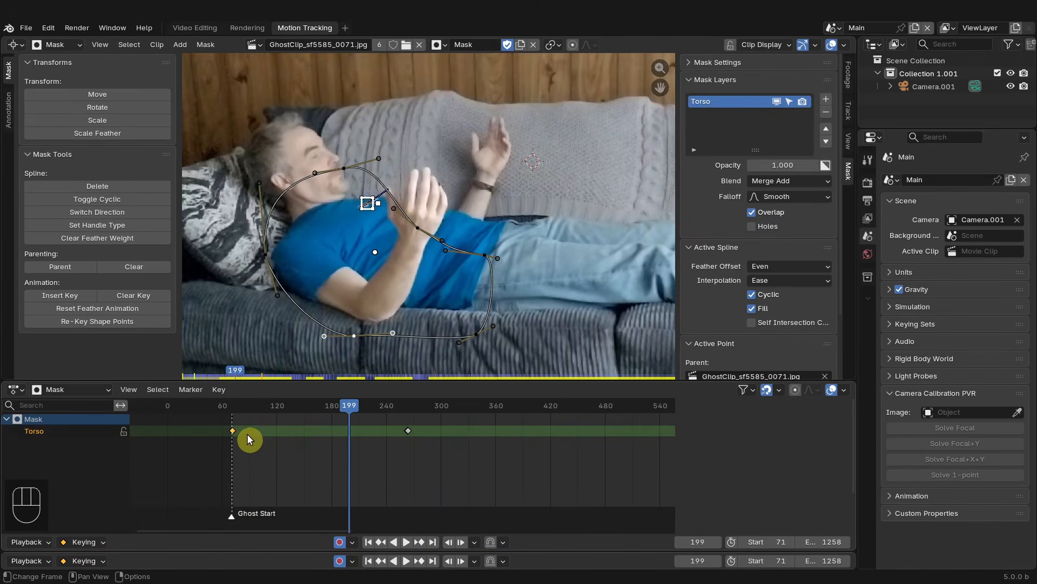
{"action": "key", "text": "shift+d"}
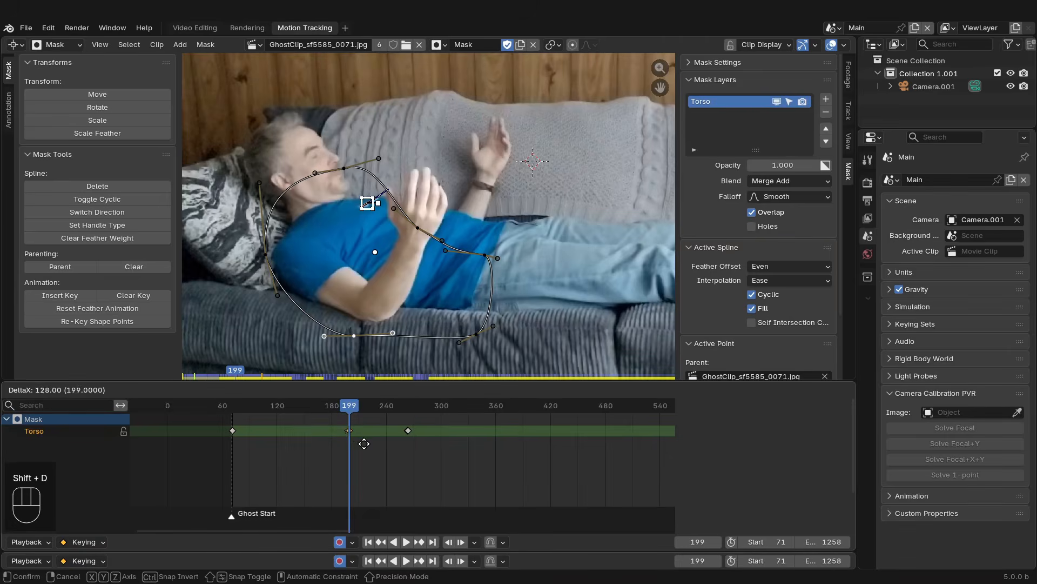
{"action": "left_click", "coordinate": [364, 449]}
- Play back the mask animation and retime the duplicated keyframe in the dope sheet to about frame 192
{"action": "mouse_move", "coordinate": [351, 406]}
{"action": "left_mouse_down"}
{"action": "mouse_move", "coordinate": [234, 407]}
{"action": "mouse_move", "coordinate": [359, 419]}
{"action": "mouse_move", "coordinate": [339, 418]}
{"action": "mouse_move", "coordinate": [346, 431]}
{"action": "mouse_move", "coordinate": [345, 413]}
{"action": "mouse_move", "coordinate": [398, 415]}
{"action": "mouse_move", "coordinate": [344, 412]}
{"action": "left_mouse_up"}
{"action": "key", "text": "space"}
{"action": "key", "text": "space"}
{"action": "left_click", "coordinate": [342, 430]}
{"action": "left_click_drag", "start_coordinate": [345, 430], "coordinate": [340, 428]}
{"action": "left_click_drag", "start_coordinate": [341, 407], "coordinate": [295, 407]}
{"action": "scroll", "coordinate": [413, 440], "scroll_direction": "up", "scroll_amount": 6}
{"action": "key", "text": "x"}
{"action": "left_click", "coordinate": [416, 431]}
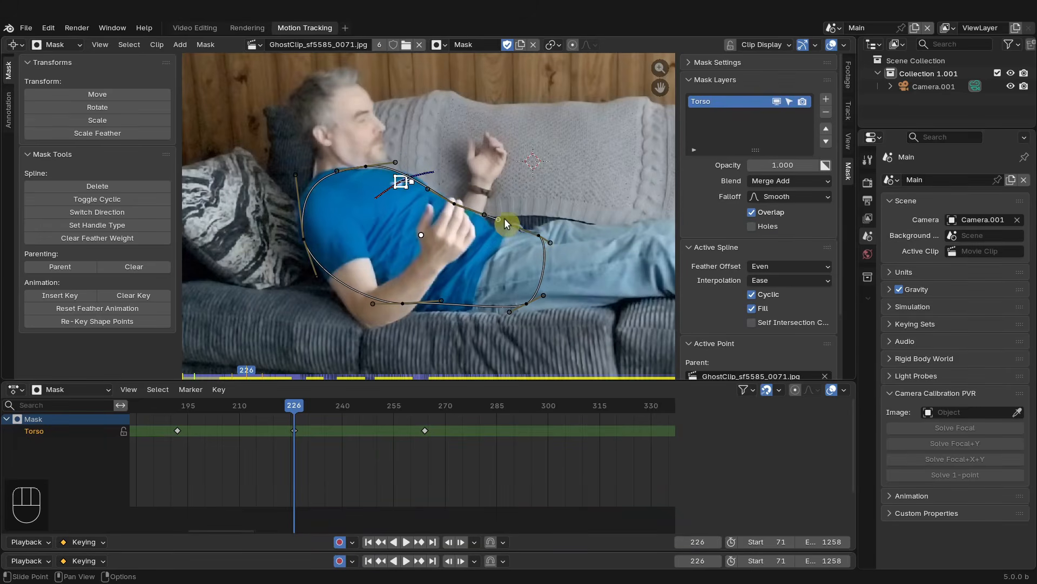
- At frame 226, reposition the mask's points along the back, chest and bottom edge to fit the torso
{"action": "left_click_drag", "start_coordinate": [506, 227], "coordinate": [459, 208]}
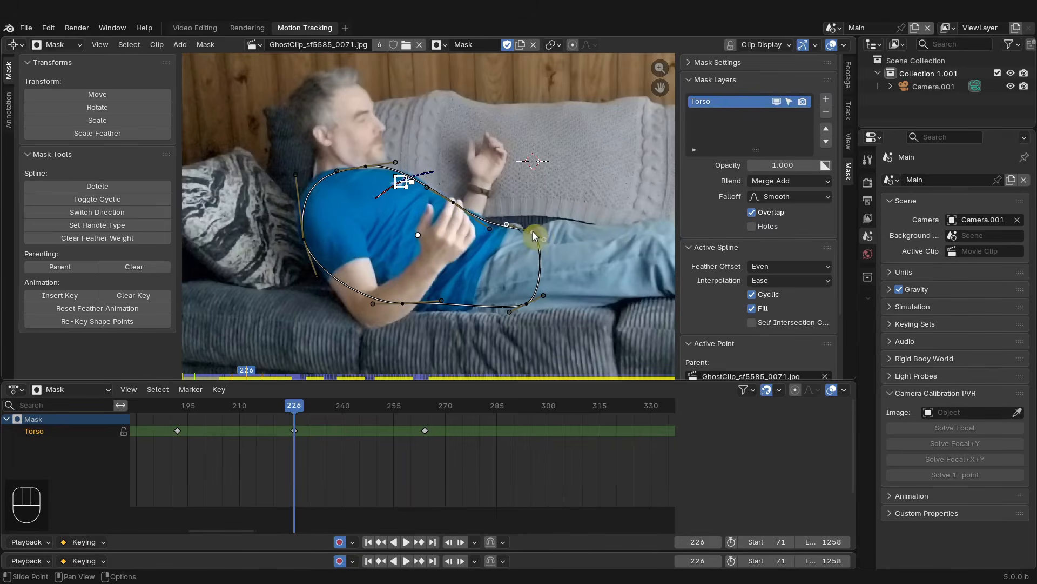
{"action": "left_click_drag", "start_coordinate": [523, 300], "coordinate": [523, 307]}
{"action": "left_click_drag", "start_coordinate": [448, 299], "coordinate": [402, 305]}
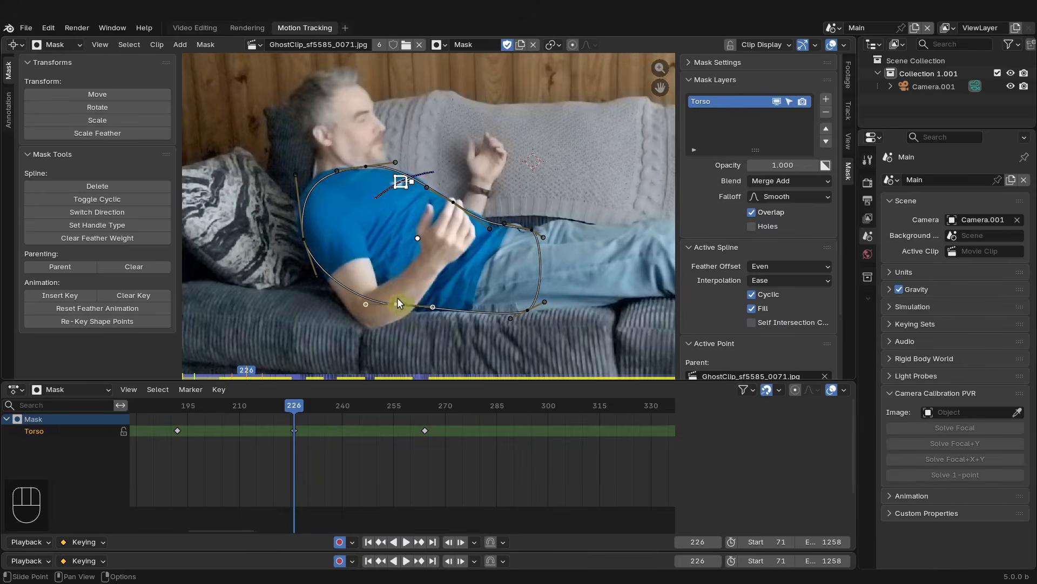
{"action": "left_click_drag", "start_coordinate": [306, 242], "coordinate": [302, 237]}
{"action": "left_click_drag", "start_coordinate": [292, 174], "coordinate": [291, 170]}
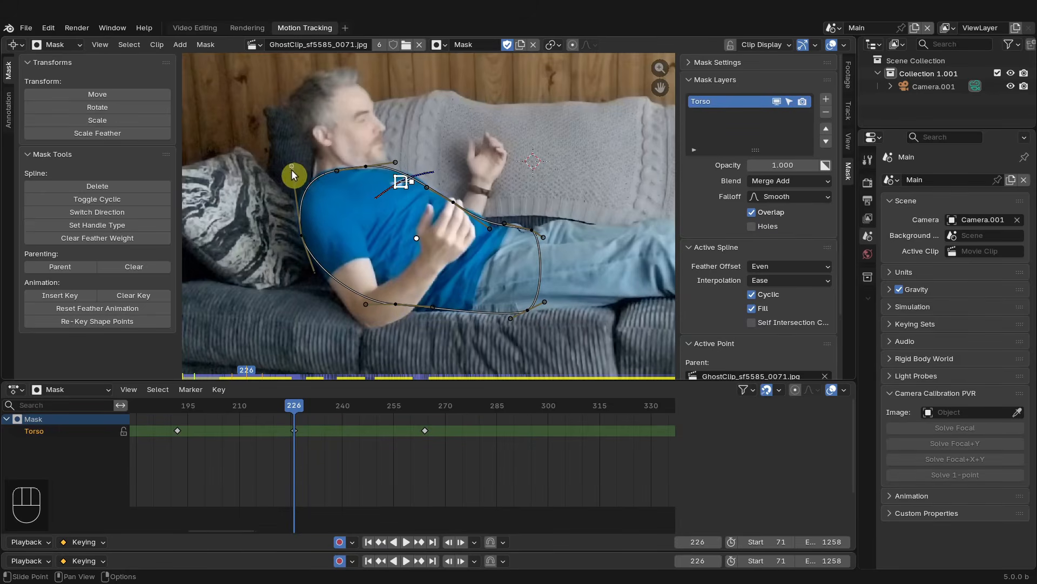
{"action": "left_click_drag", "start_coordinate": [436, 303], "coordinate": [435, 308]}
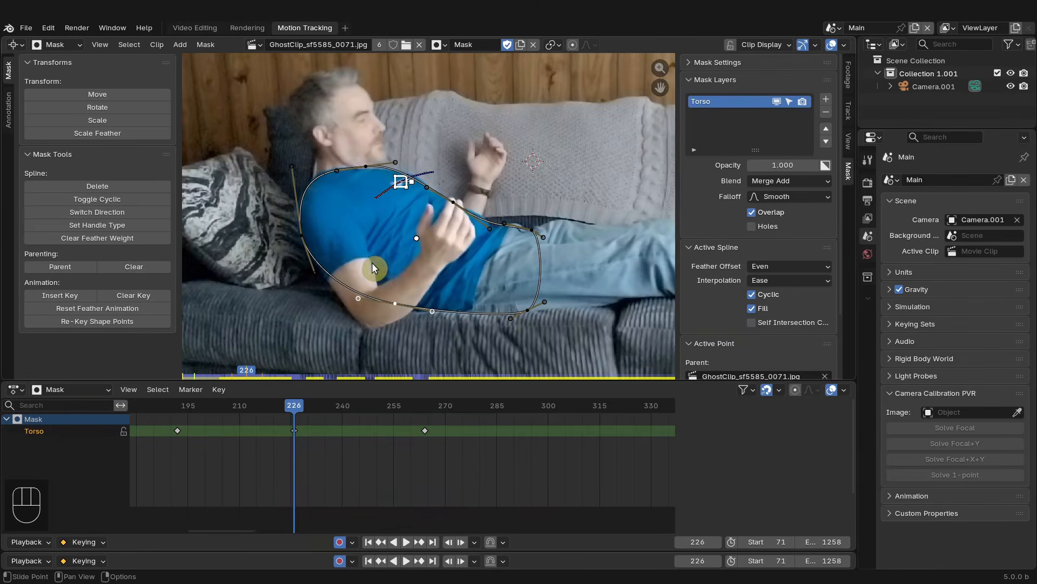
- At frame 332, move the mask's points and handles to follow the upright torso
{"action": "left_click_drag", "start_coordinate": [293, 403], "coordinate": [425, 414]}
{"action": "scroll", "coordinate": [484, 435], "scroll_direction": "down", "scroll_amount": 4}
{"action": "scroll", "coordinate": [475, 442], "scroll_direction": "up", "scroll_amount": 1}
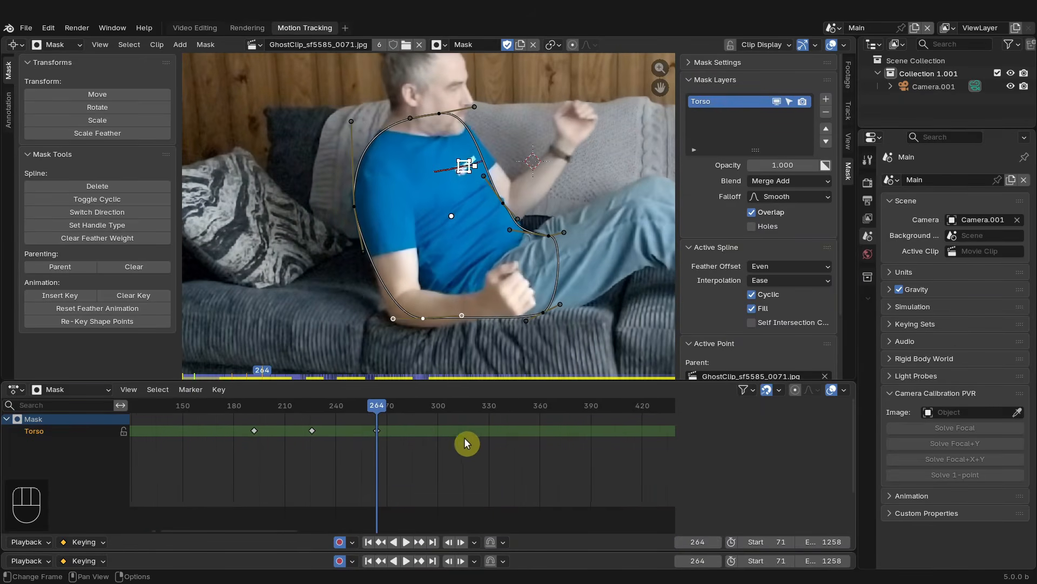
{"action": "left_click_drag", "start_coordinate": [283, 402], "coordinate": [343, 397]}
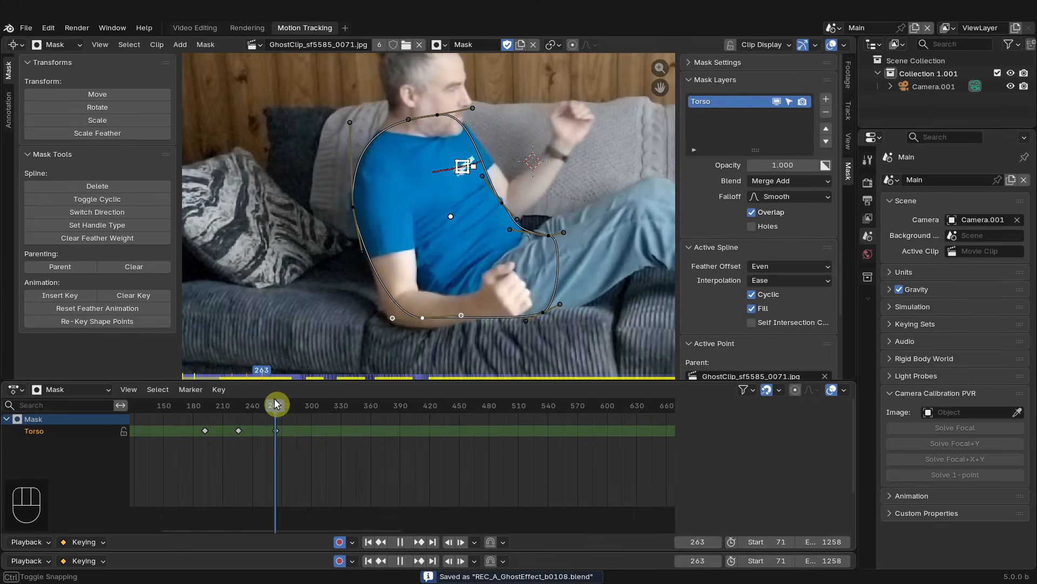
{"action": "scroll", "coordinate": [408, 298], "scroll_direction": "down", "scroll_amount": 2}
{"action": "scroll", "coordinate": [413, 237], "scroll_direction": "up", "scroll_amount": 2}
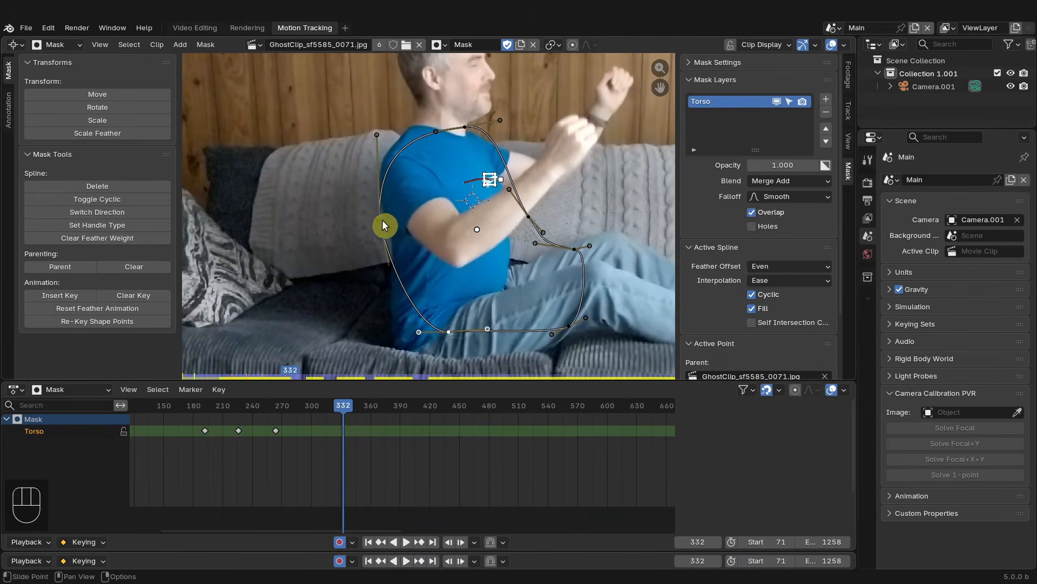
{"action": "left_click_drag", "start_coordinate": [381, 220], "coordinate": [382, 193]}
{"action": "left_click_drag", "start_coordinate": [377, 109], "coordinate": [389, 110]}
{"action": "left_click_drag", "start_coordinate": [464, 127], "coordinate": [472, 136]}
{"action": "left_click_drag", "start_coordinate": [507, 129], "coordinate": [446, 130]}
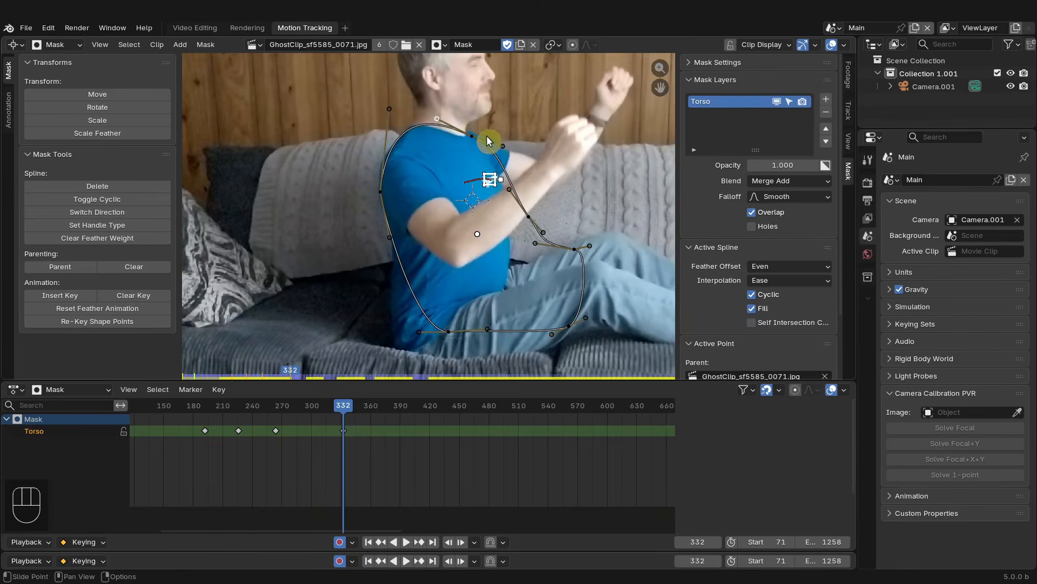
{"action": "left_click_drag", "start_coordinate": [448, 332], "coordinate": [409, 353]}
{"action": "left_click_drag", "start_coordinate": [380, 354], "coordinate": [382, 338]}
{"action": "left_click_drag", "start_coordinate": [390, 238], "coordinate": [407, 268]}
{"action": "left_click_drag", "start_coordinate": [380, 191], "coordinate": [378, 192]}
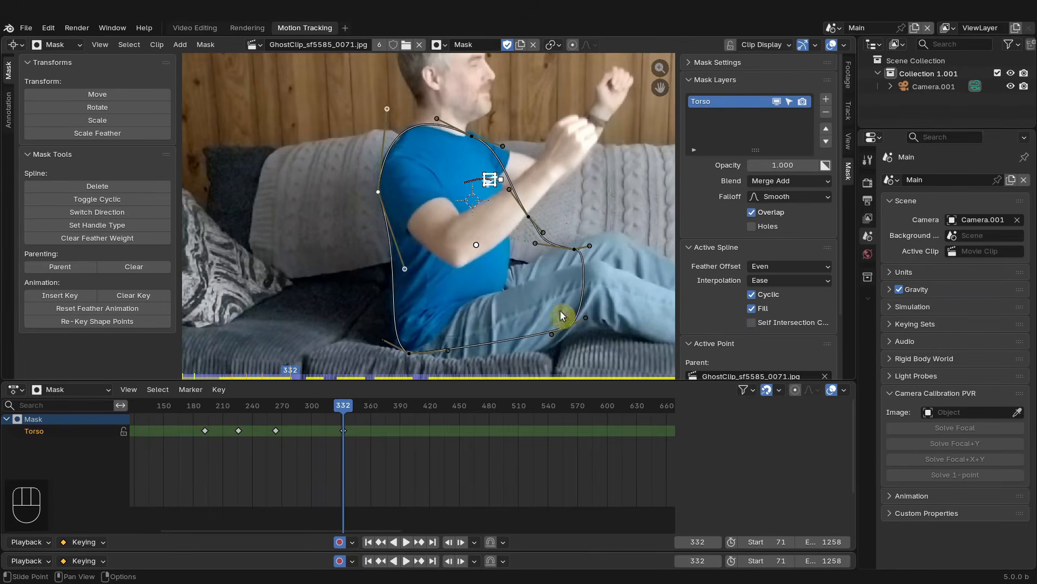
- Undo the last three point edits, then rotate, scale and move the selected mask point near the elbow
{"action": "key", "text": "ctrl+z"}
{"action": "key", "text": "ctrl+z"}
{"action": "key", "text": "ctrl+z"}
{"action": "key", "text": "ctrl+z"}
{"action": "key", "text": "r"}
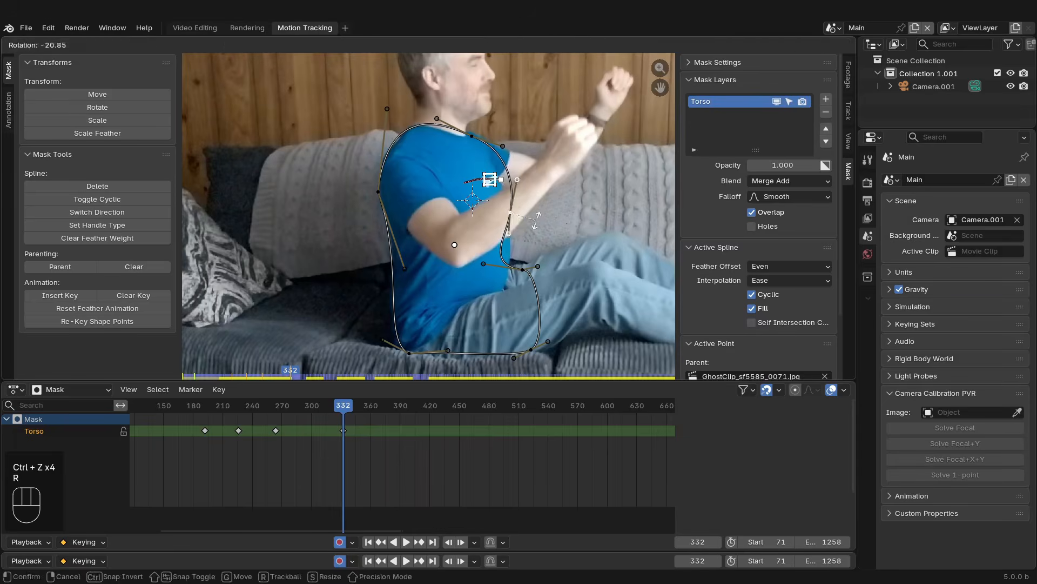
{"action": "key", "text": "s"}
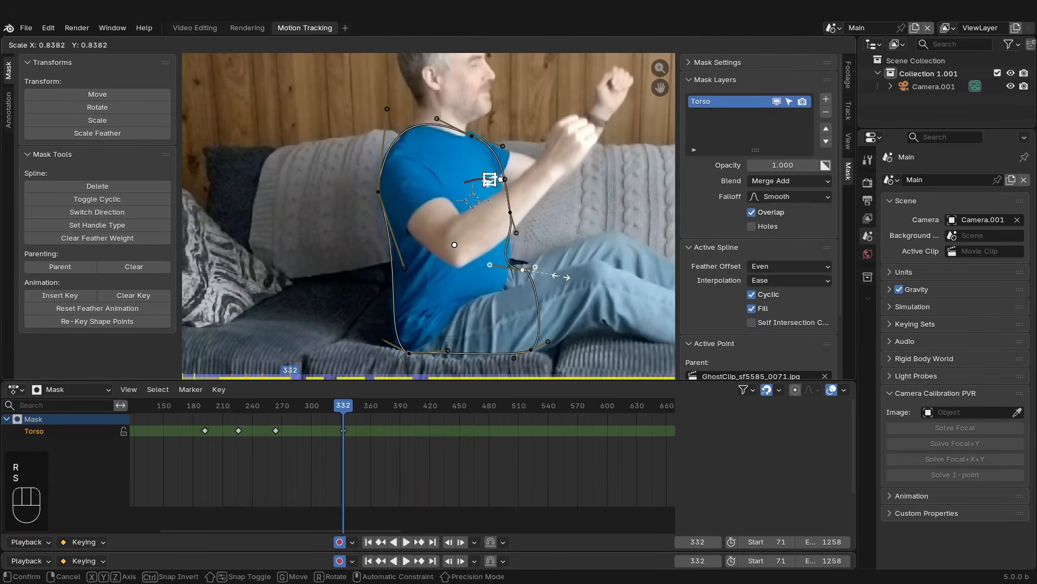
{"action": "left_click", "coordinate": [554, 276]}
{"action": "key", "text": "g"}
{"action": "left_click", "coordinate": [551, 277]}
- Zoom in and refine the mask's points and handles along the back, arm and hip at frame 332
{"action": "left_click_drag", "start_coordinate": [505, 179], "coordinate": [501, 181]}
{"action": "left_click_drag", "start_coordinate": [503, 146], "coordinate": [496, 157]}
{"action": "left_click_drag", "start_coordinate": [448, 350], "coordinate": [446, 357]}
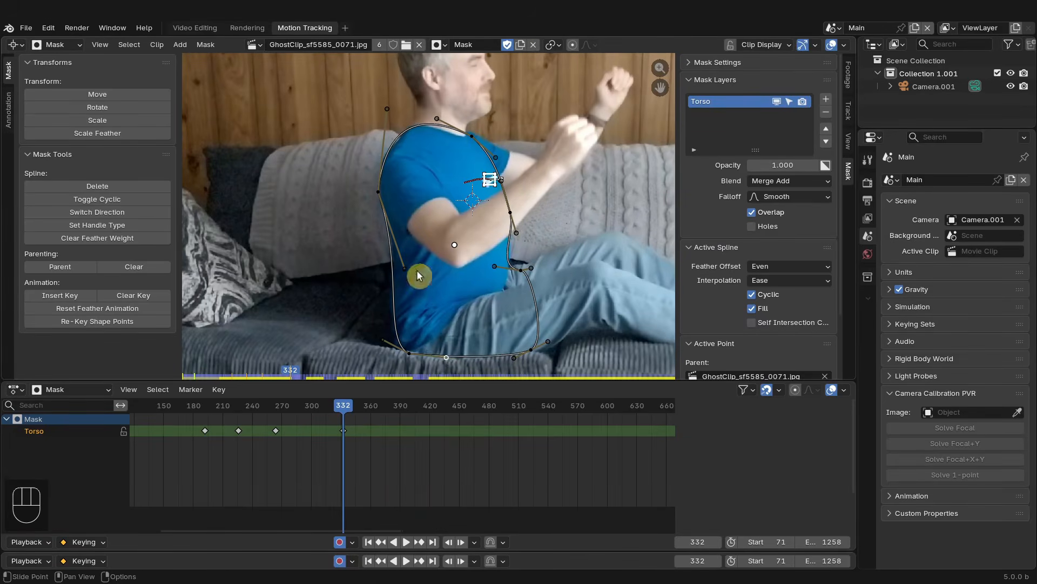
{"action": "scroll", "coordinate": [404, 188], "scroll_direction": "up", "scroll_amount": 3}
{"action": "middle_click_drag", "start_coordinate": [404, 188], "coordinate": [371, 71]}
{"action": "scroll", "coordinate": [373, 97], "scroll_direction": "down", "scroll_amount": 1}
{"action": "left_click_drag", "start_coordinate": [338, 315], "coordinate": [326, 309]}
{"action": "scroll", "coordinate": [363, 269], "scroll_direction": "down", "scroll_amount": 1}
{"action": "middle_click_drag", "start_coordinate": [373, 283], "coordinate": [360, 362]}
{"action": "scroll", "coordinate": [368, 284], "scroll_direction": "up", "scroll_amount": 1}
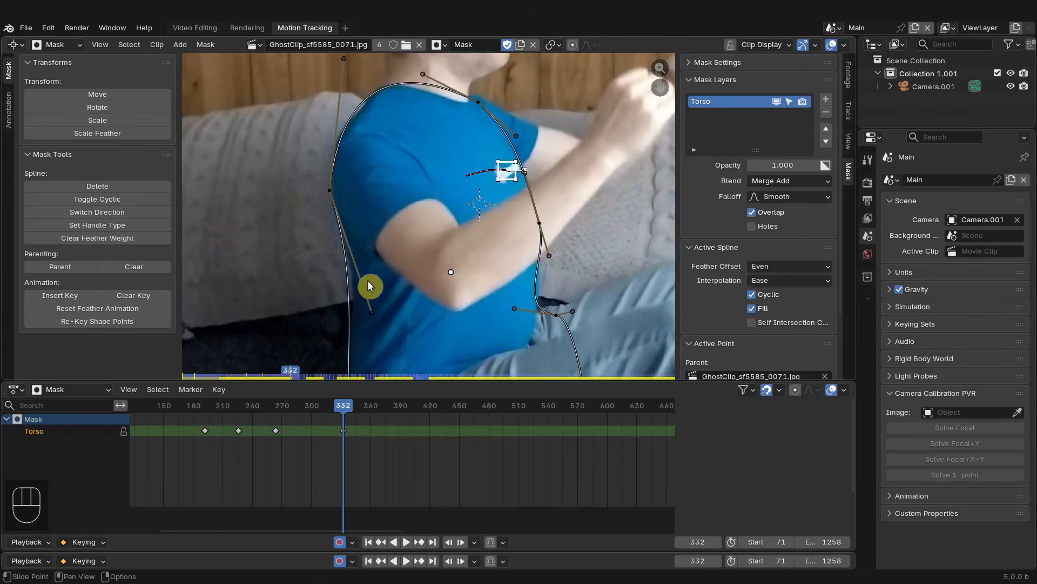
{"action": "left_click_drag", "start_coordinate": [338, 192], "coordinate": [337, 187]}
{"action": "left_click_drag", "start_coordinate": [346, 60], "coordinate": [351, 69]}
{"action": "middle_click_drag", "start_coordinate": [372, 254], "coordinate": [369, 126]}
{"action": "left_click_drag", "start_coordinate": [366, 310], "coordinate": [368, 310]}
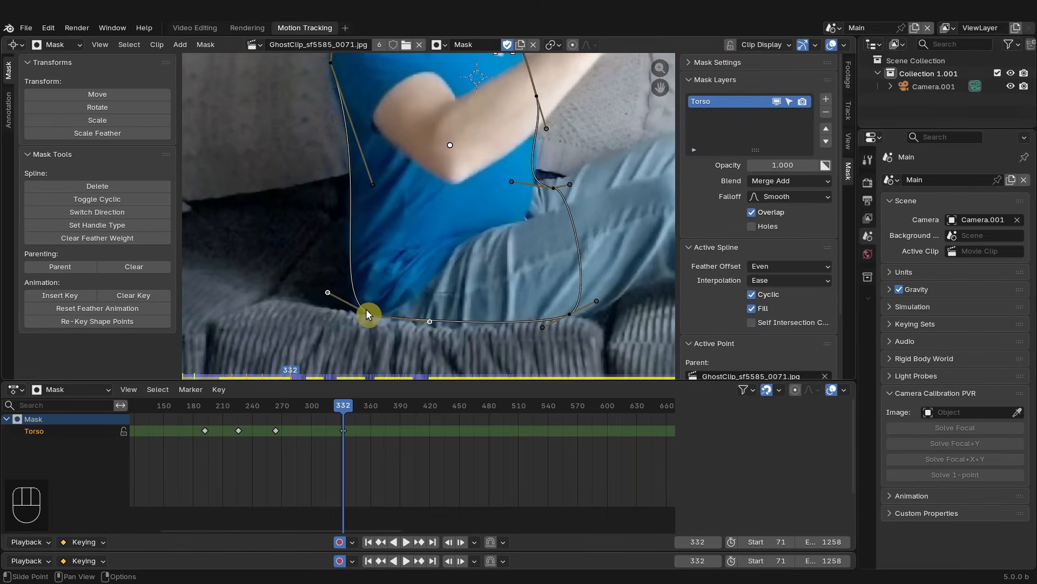
{"action": "middle_click_drag", "start_coordinate": [503, 286], "coordinate": [452, 300]}
{"action": "middle_click_drag", "start_coordinate": [503, 202], "coordinate": [501, 255]}
{"action": "left_click_drag", "start_coordinate": [501, 255], "coordinate": [501, 254]}
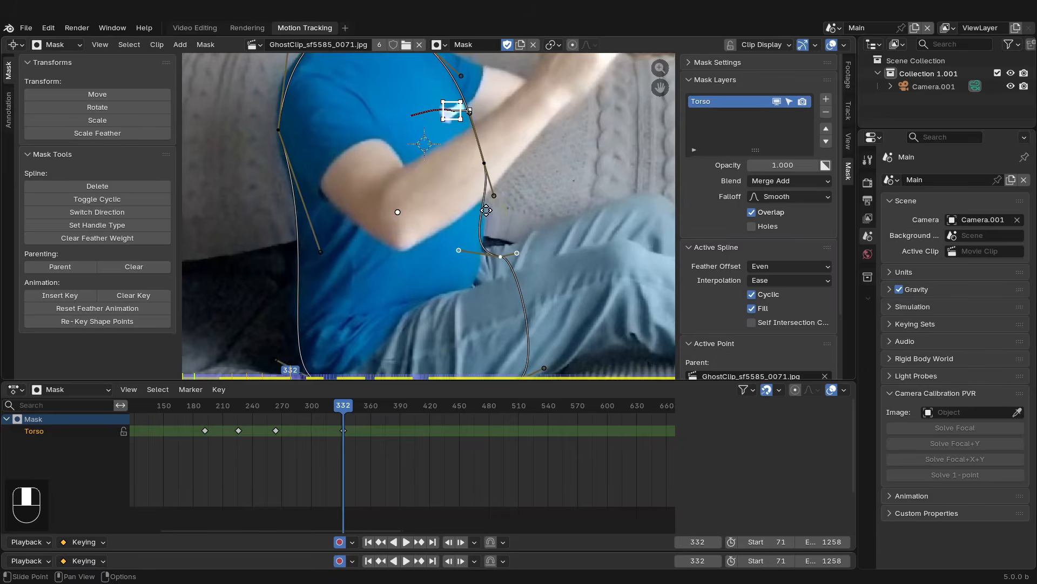
{"action": "middle_click_drag", "start_coordinate": [470, 101], "coordinate": [465, 160]}
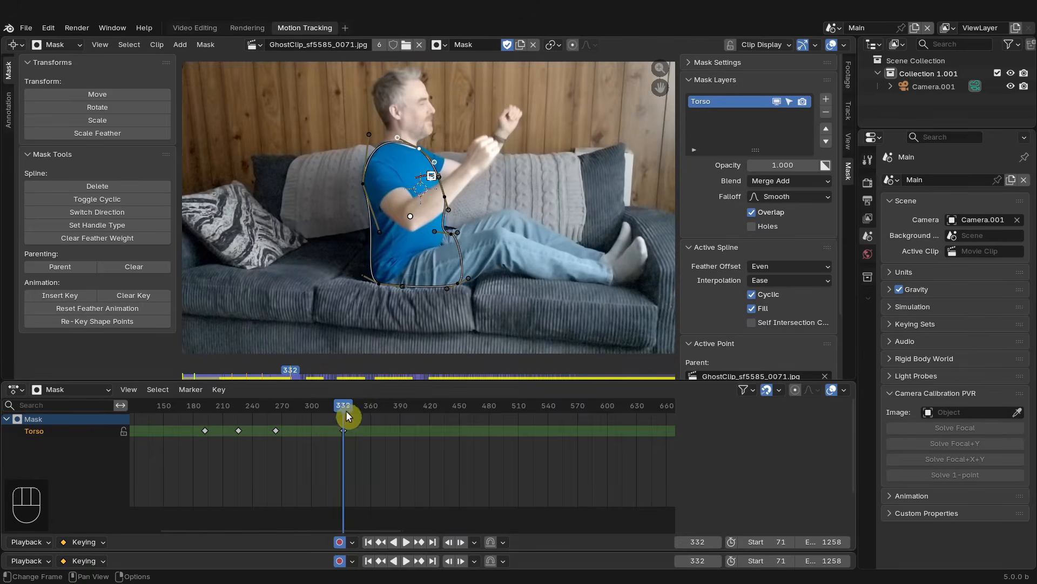
- At frame 284, reposition the mask's points and handles along the back, chest and bottom edge to fit the reclining torso
{"action": "middle_click_drag", "start_coordinate": [348, 415], "coordinate": [436, 450]}
{"action": "scroll", "coordinate": [465, 459], "scroll_direction": "up", "scroll_amount": 6}
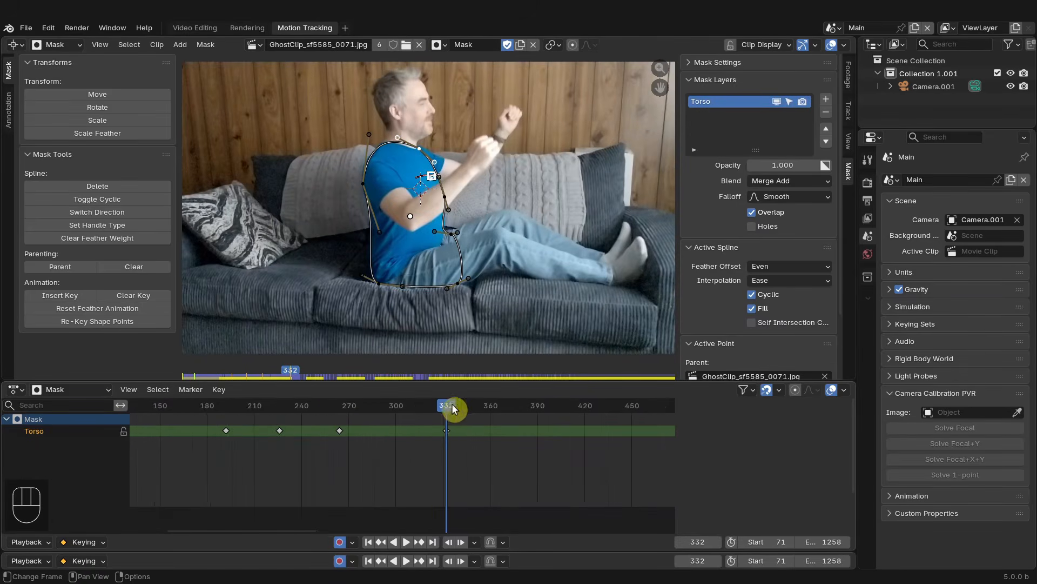
{"action": "left_click_drag", "start_coordinate": [451, 404], "coordinate": [371, 401]}
{"action": "scroll", "coordinate": [346, 244], "scroll_direction": "up", "scroll_amount": 2}
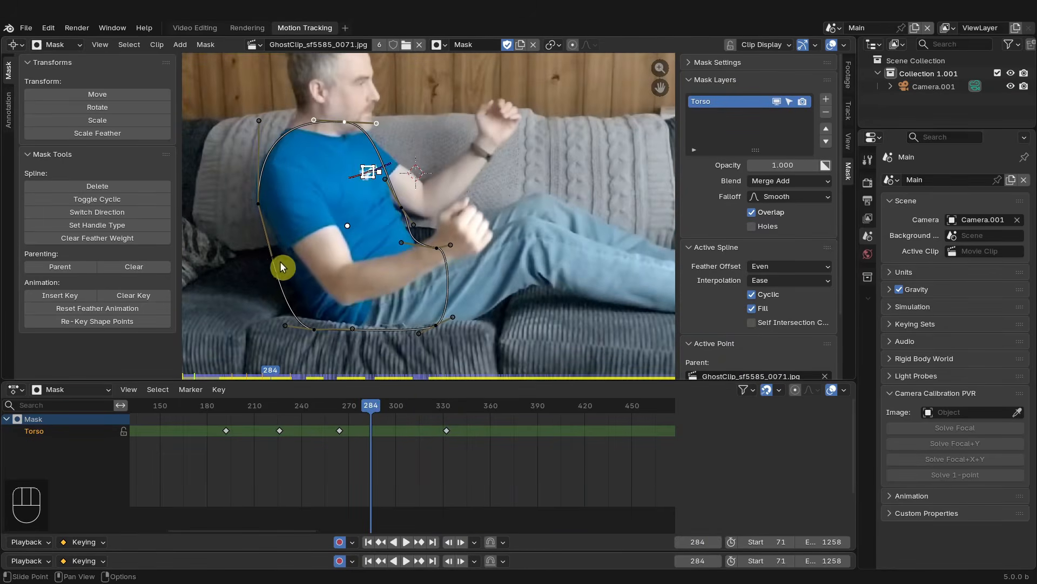
{"action": "left_click_drag", "start_coordinate": [274, 258], "coordinate": [300, 264]}
{"action": "left_click_drag", "start_coordinate": [303, 326], "coordinate": [329, 323]}
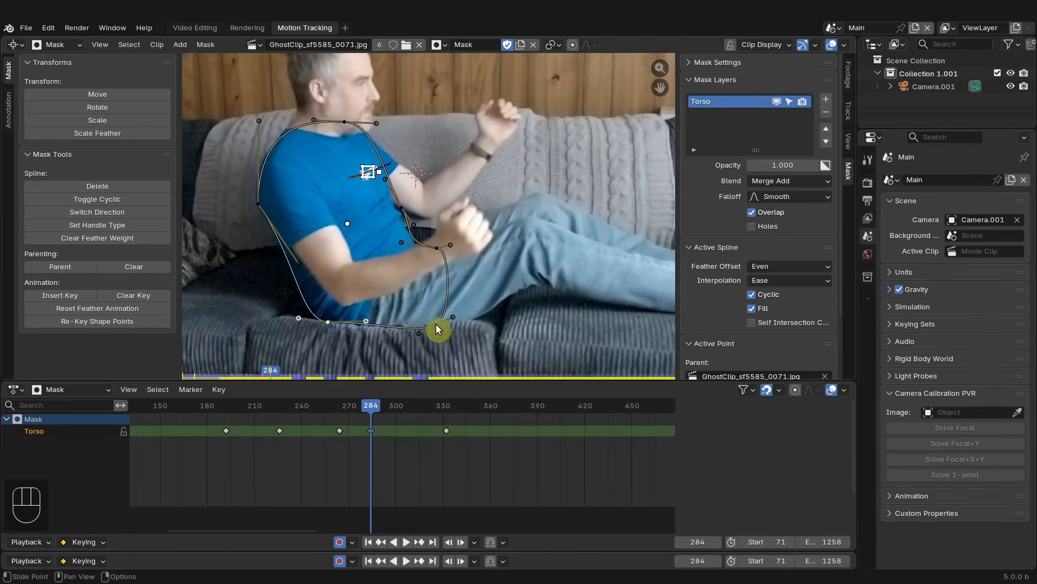
{"action": "left_click_drag", "start_coordinate": [289, 246], "coordinate": [284, 242]}
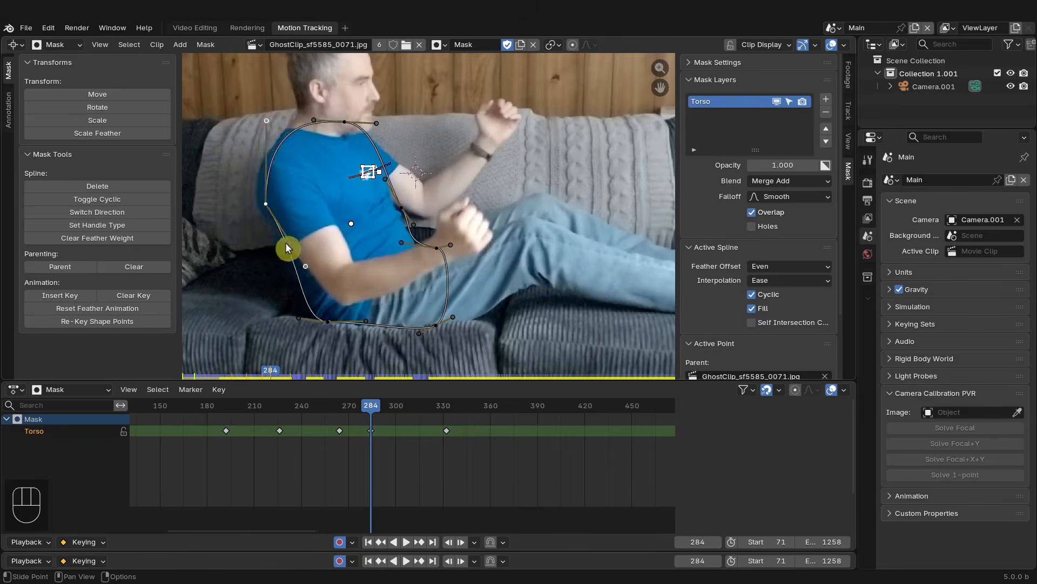
{"action": "left_click_drag", "start_coordinate": [306, 124], "coordinate": [316, 115]}
{"action": "left_click_drag", "start_coordinate": [264, 206], "coordinate": [268, 208]}
{"action": "left_click", "coordinate": [402, 208]}
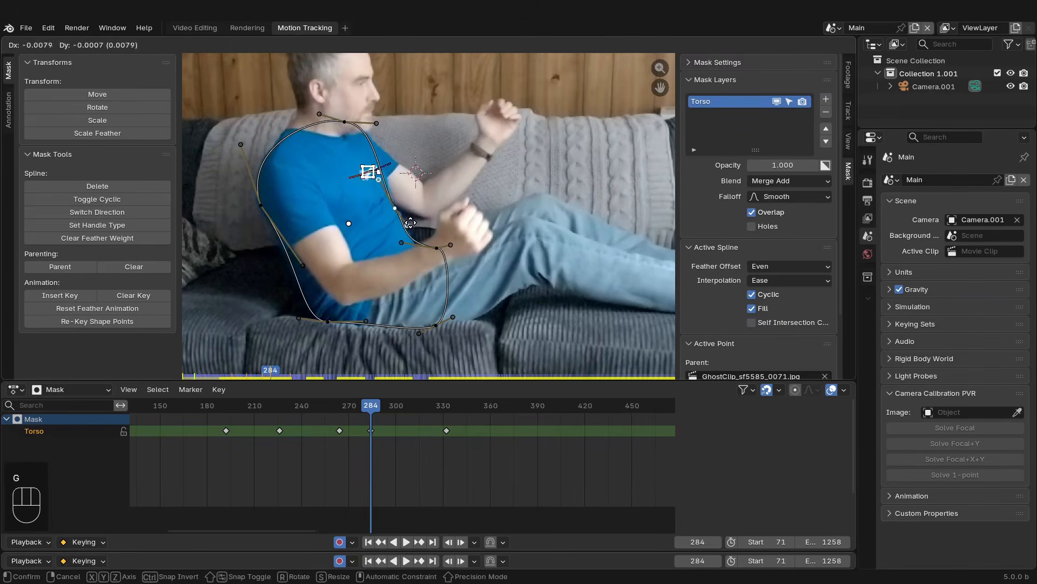
- Select the mask's bottom points and the frame 270 keyframe, then re-key their shape points with Location enabled
{"action": "mouse_move", "coordinate": [349, 411]}
{"action": "left_mouse_down"}
{"action": "mouse_move", "coordinate": [340, 413]}
{"action": "mouse_move", "coordinate": [370, 413]}
{"action": "mouse_move", "coordinate": [341, 410]}
{"action": "left_mouse_up"}
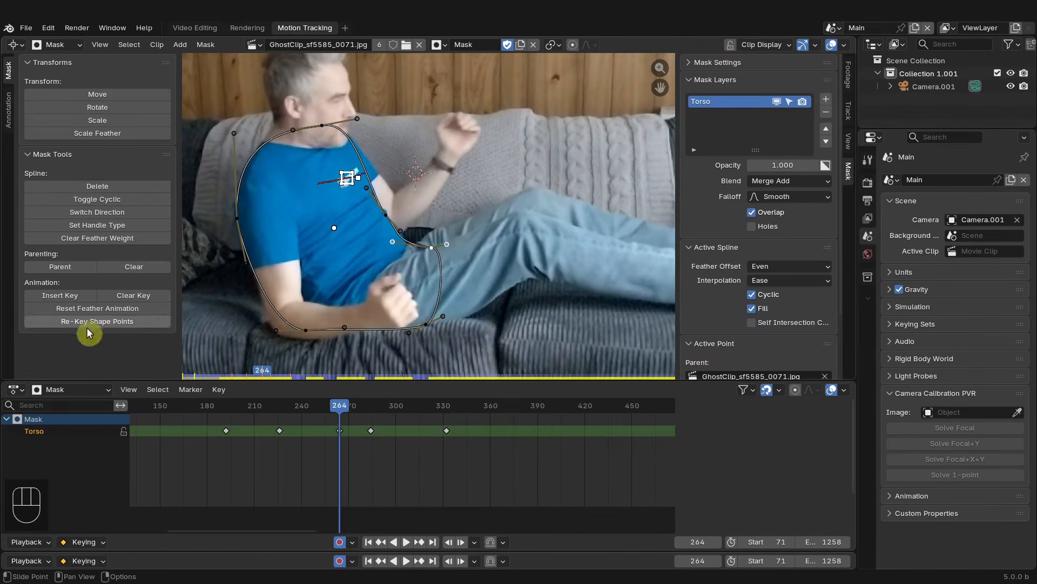
{"action": "left_click_drag", "start_coordinate": [349, 415], "coordinate": [371, 412]}
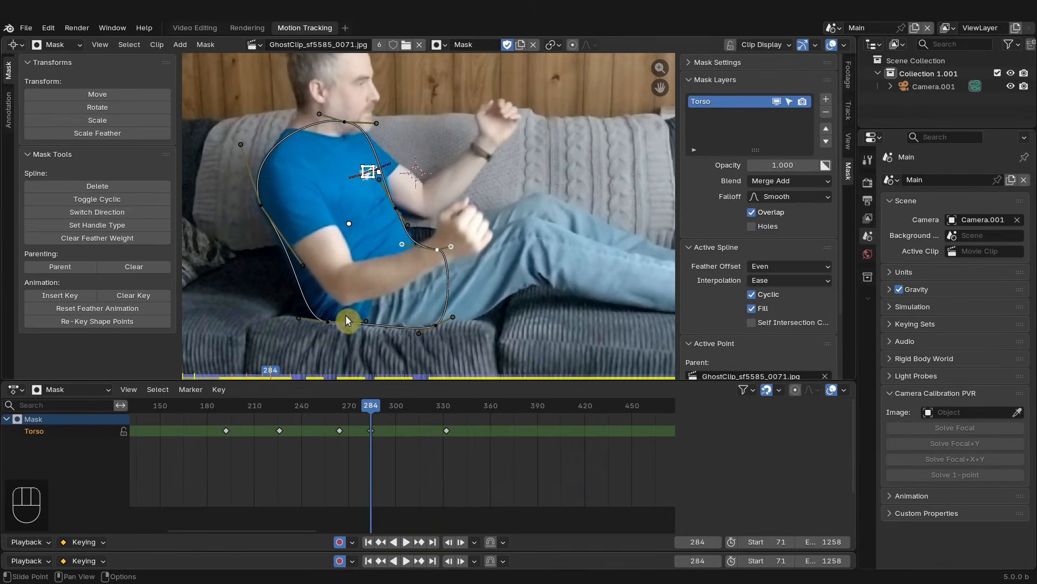
{"action": "left_click", "coordinate": [261, 192]}
{"action": "left_click", "coordinate": [327, 320]}
{"action": "left_click", "coordinate": [258, 208], "text": "shift"}
{"action": "left_click", "coordinate": [340, 430]}
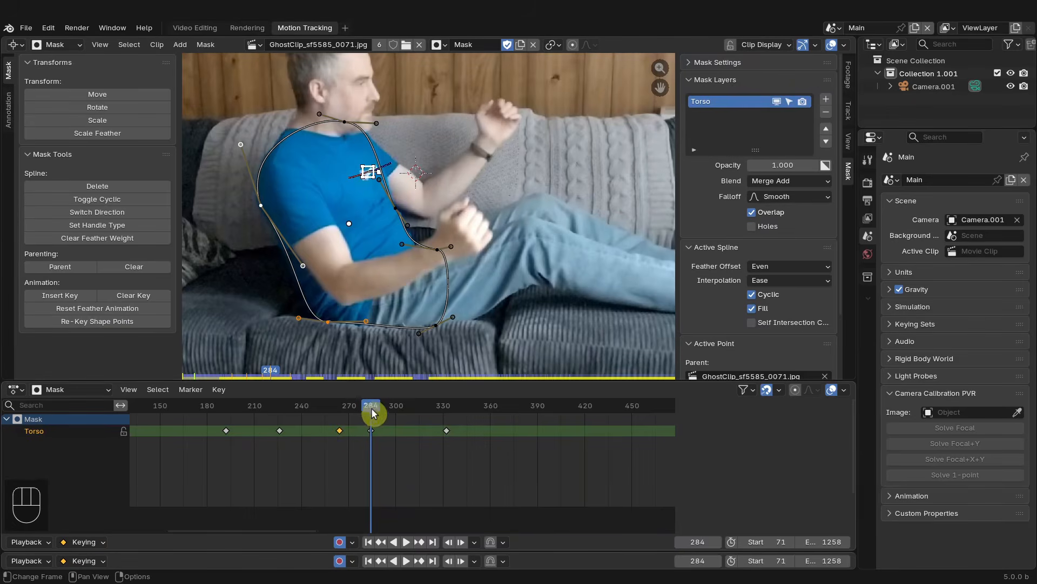
{"action": "left_click_drag", "start_coordinate": [373, 412], "coordinate": [370, 447]}
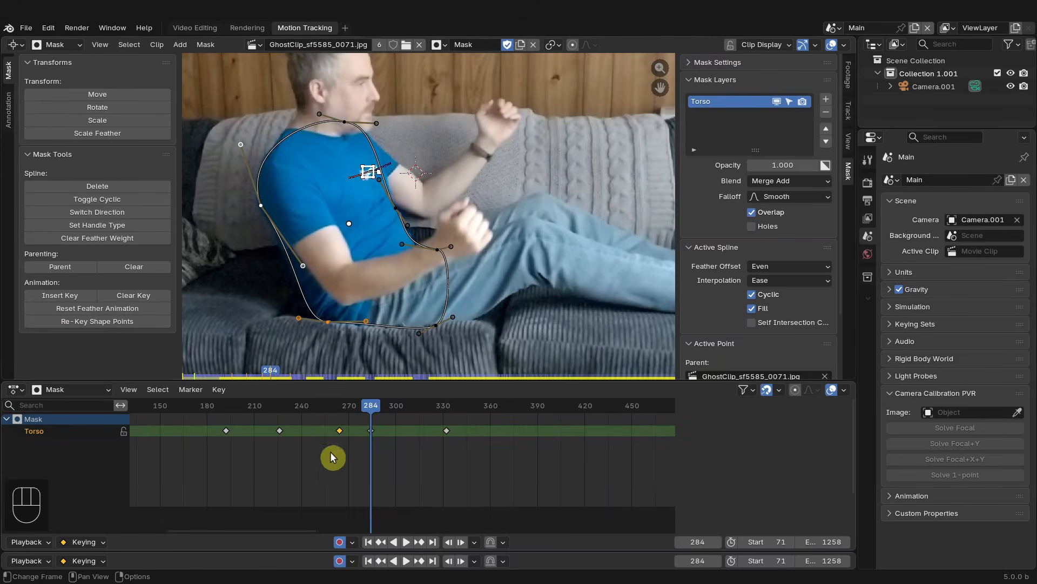
{"action": "left_click", "coordinate": [339, 431]}
{"action": "left_click", "coordinate": [113, 324]}
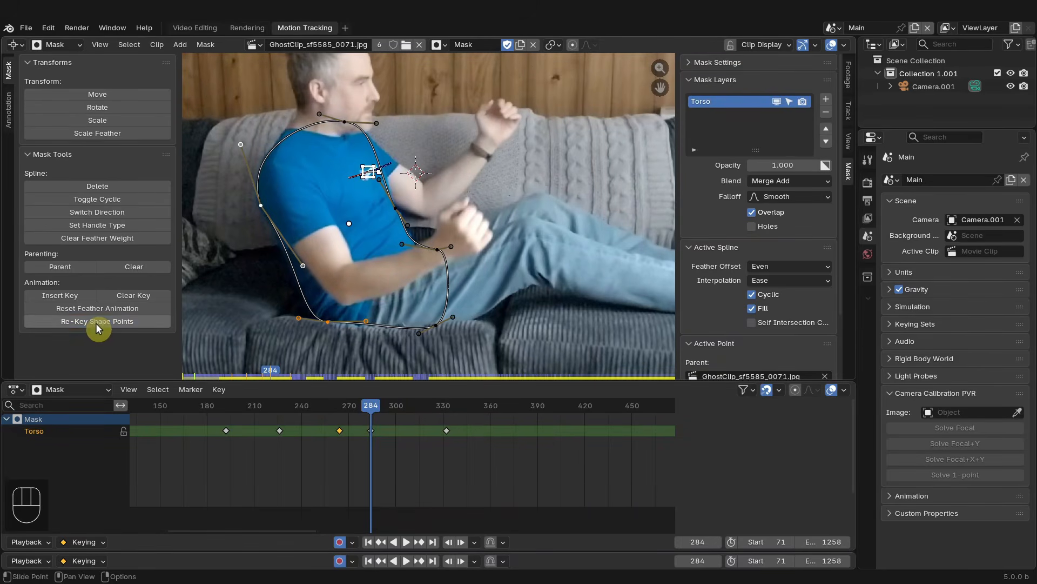
{"action": "mouse_move", "coordinate": [366, 410]}
{"action": "left_mouse_down"}
{"action": "mouse_move", "coordinate": [340, 405]}
{"action": "mouse_move", "coordinate": [376, 399]}
{"action": "mouse_move", "coordinate": [264, 397]}
{"action": "mouse_move", "coordinate": [341, 393]}
{"action": "mouse_move", "coordinate": [350, 414]}
{"action": "mouse_move", "coordinate": [373, 412]}
{"action": "mouse_move", "coordinate": [316, 405]}
{"action": "mouse_move", "coordinate": [354, 411]}
{"action": "left_mouse_up"}
{"action": "left_click", "coordinate": [123, 323]}
{"action": "scroll", "coordinate": [345, 450], "scroll_direction": "up", "scroll_amount": 4}
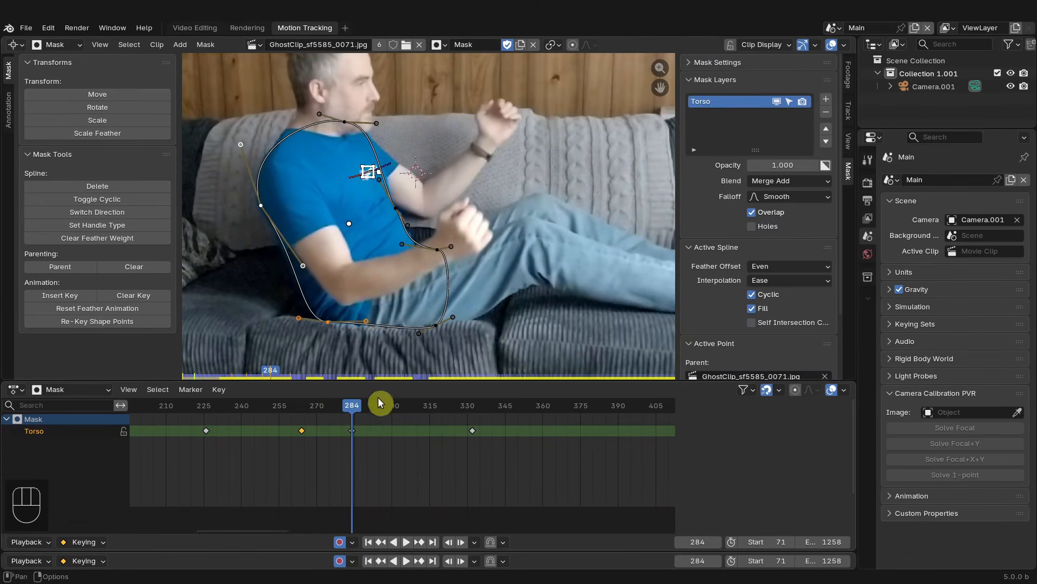
{"action": "middle_click_drag", "start_coordinate": [431, 433], "coordinate": [398, 433]}
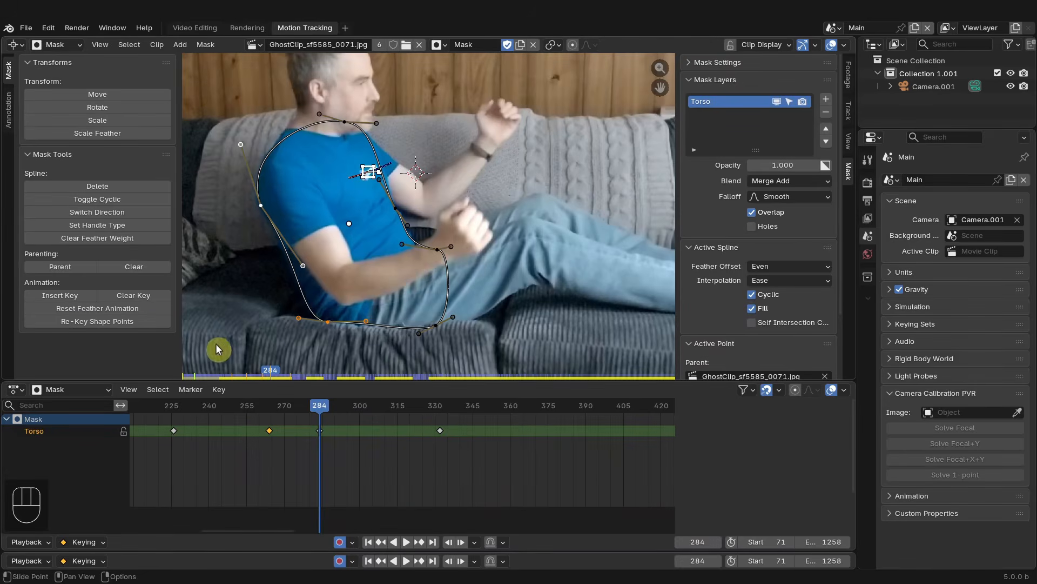
{"action": "left_click", "coordinate": [136, 323]}
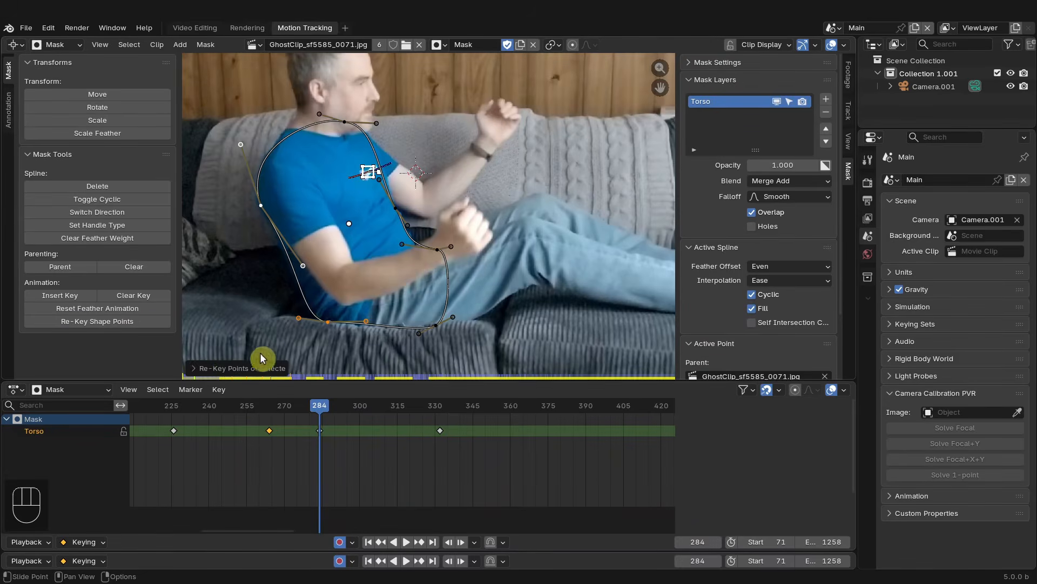
{"action": "left_click", "coordinate": [200, 369]}
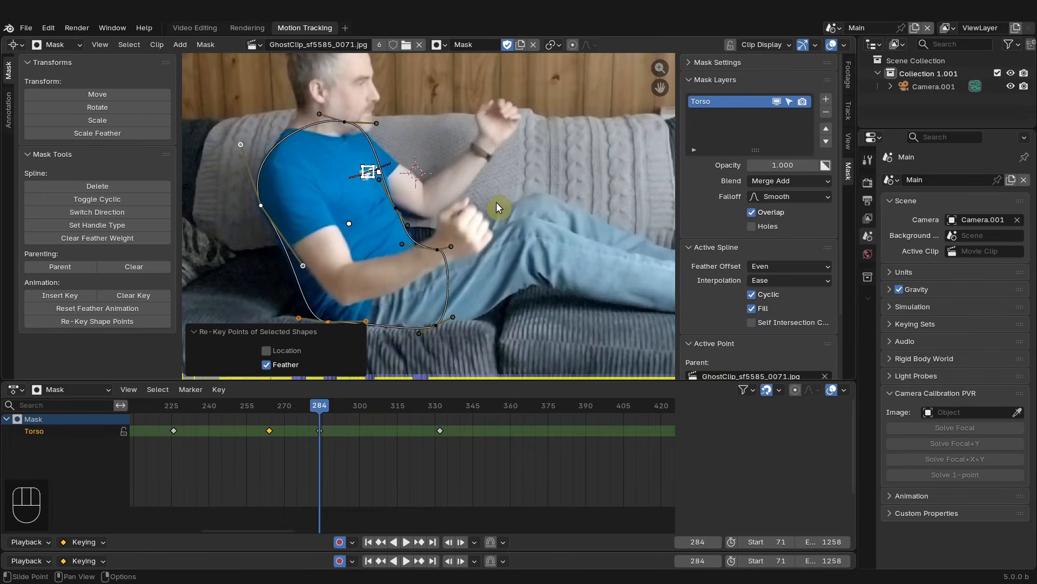
{"action": "left_click", "coordinate": [267, 349]}
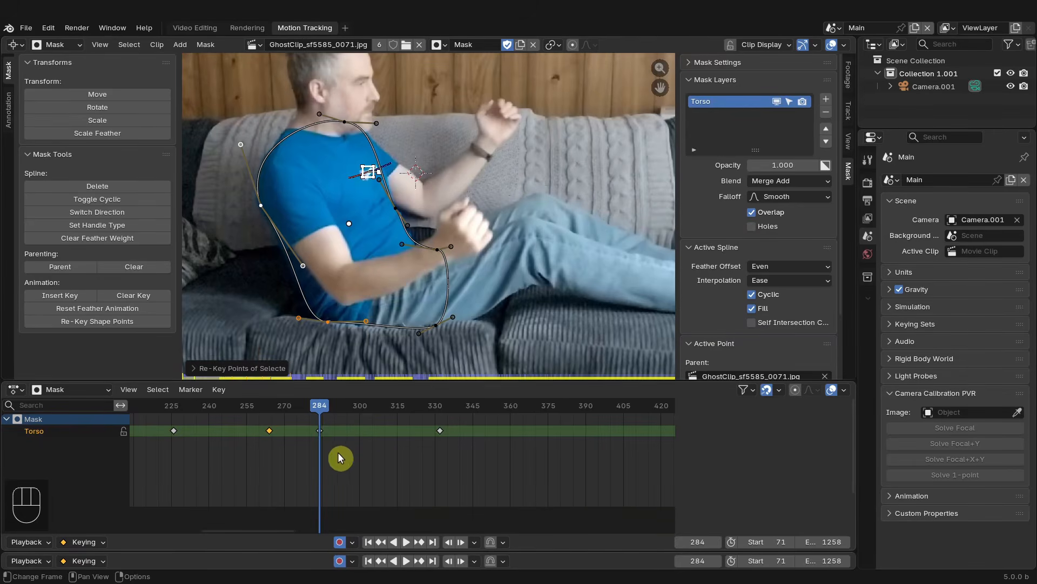
- At frame 367, move and rotate the mask's points and handles along the back, shoulder and arm to fit the torso
{"action": "left_click_drag", "start_coordinate": [336, 423], "coordinate": [440, 417]}
{"action": "scroll", "coordinate": [500, 446], "scroll_direction": "down", "scroll_amount": 7}
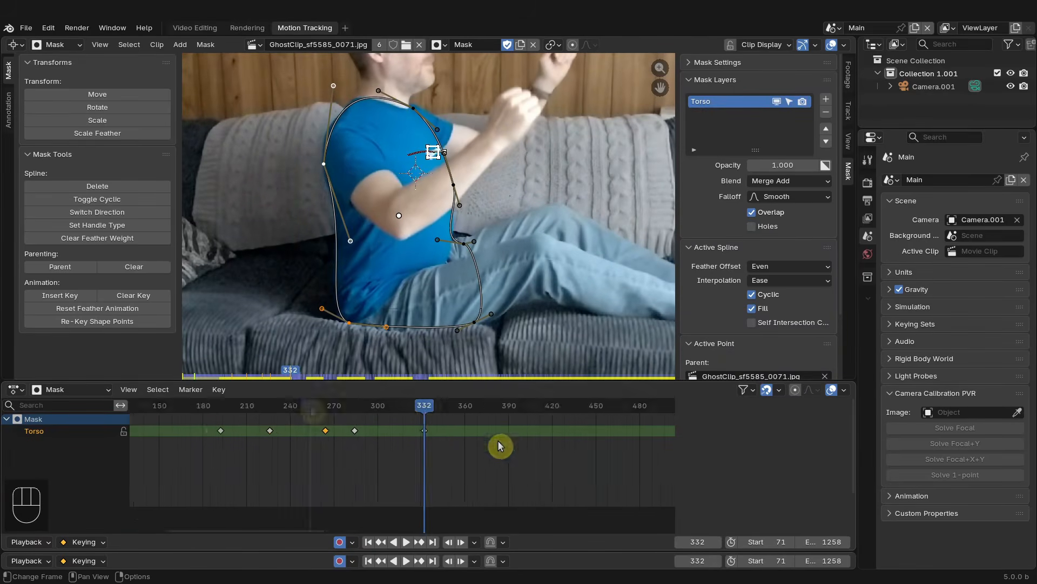
{"action": "scroll", "coordinate": [500, 446], "scroll_direction": "up", "scroll_amount": 5}
{"action": "middle_click_drag", "start_coordinate": [501, 446], "coordinate": [378, 432]}
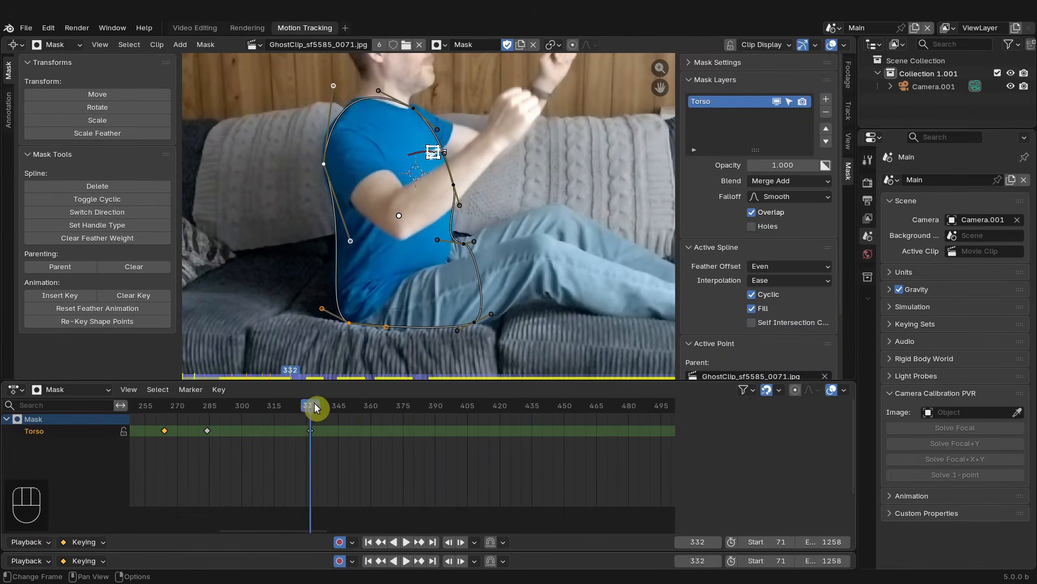
{"action": "left_click_drag", "start_coordinate": [317, 408], "coordinate": [386, 414]}
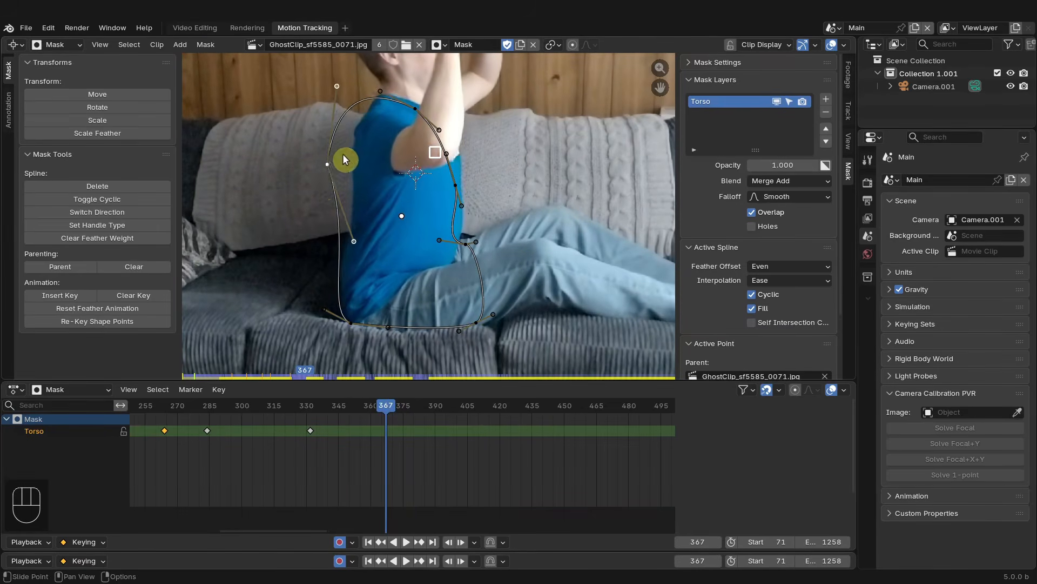
{"action": "left_click_drag", "start_coordinate": [343, 154], "coordinate": [346, 151]}
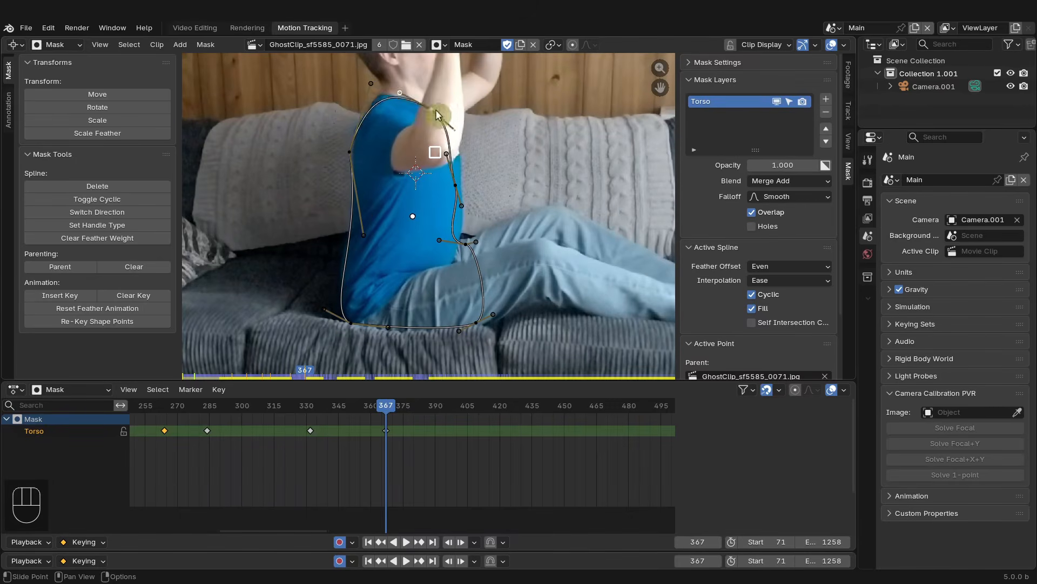
{"action": "left_click_drag", "start_coordinate": [455, 186], "coordinate": [462, 186]}
{"action": "key", "text": "r"}
{"action": "left_click", "coordinate": [465, 208]}
{"action": "key", "text": "r"}
{"action": "left_click_drag", "start_coordinate": [466, 245], "coordinate": [460, 211]}
{"action": "left_click", "coordinate": [453, 223]}
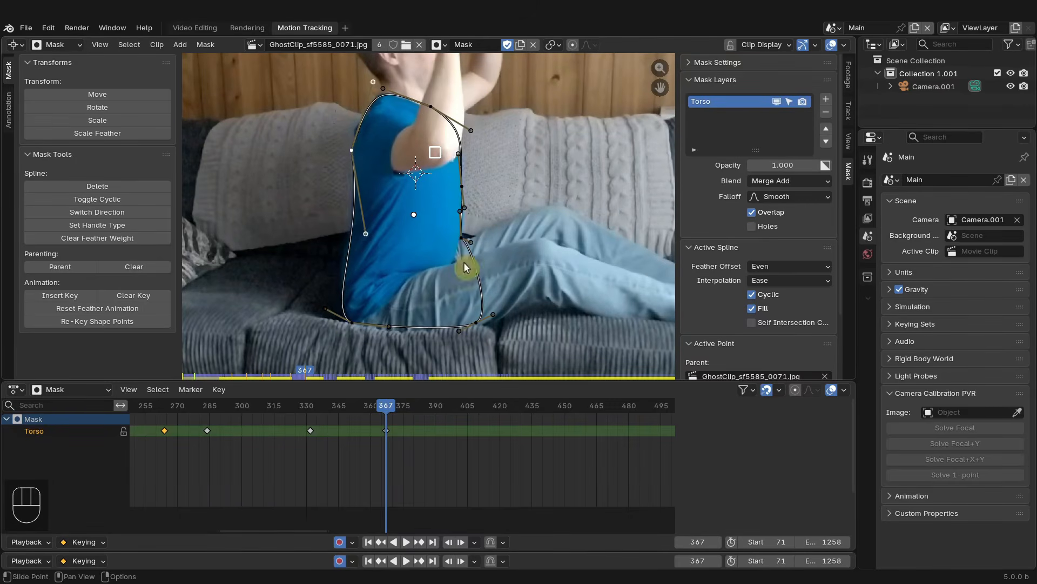
- At frame 368, move the whole mask slightly to match the torso, checking against frame 367
{"action": "left_click_drag", "start_coordinate": [337, 411], "coordinate": [389, 415]}
{"action": "key", "text": "Right"}
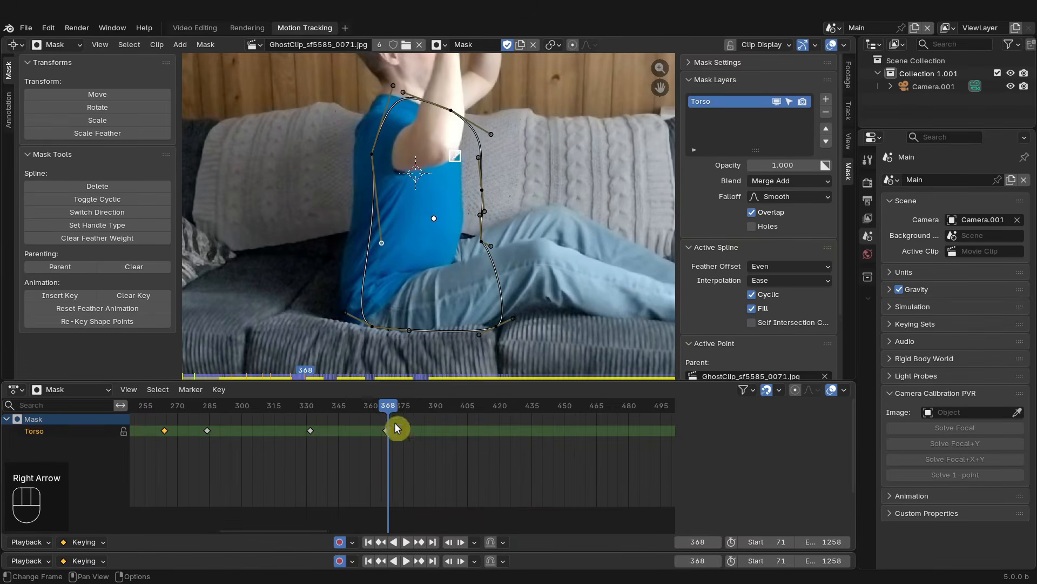
{"action": "key", "text": "g"}
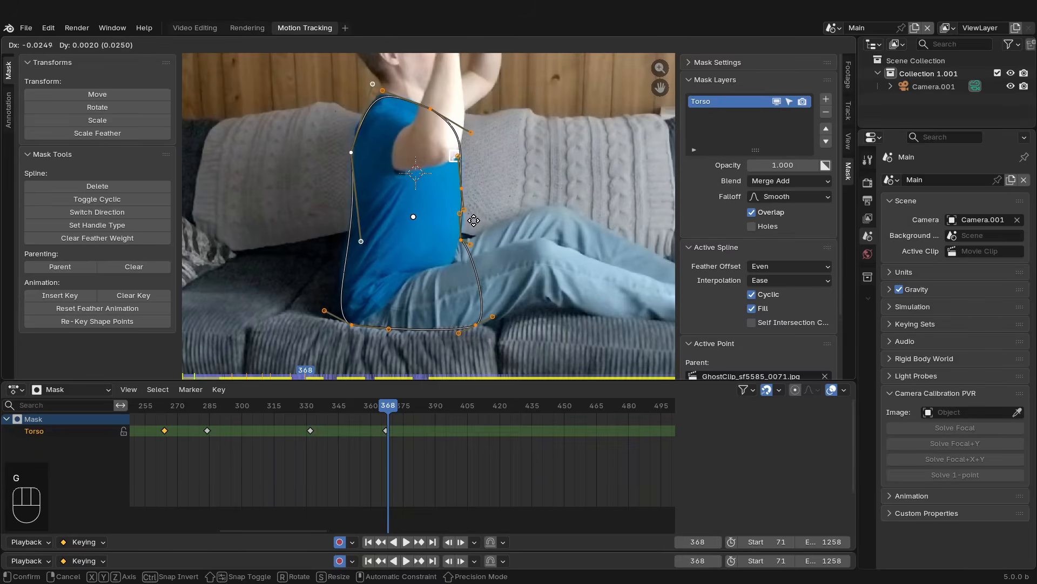
{"action": "left_click", "coordinate": [474, 220]}
{"action": "middle_click_drag", "start_coordinate": [397, 462], "coordinate": [342, 443], "text": "ctrl"}
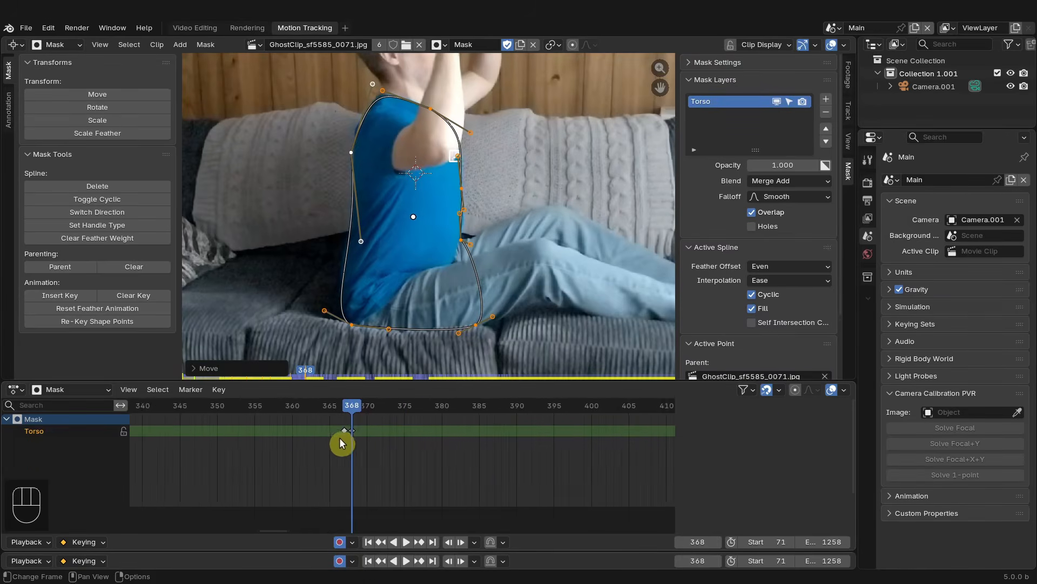
{"action": "key", "text": "Left"}
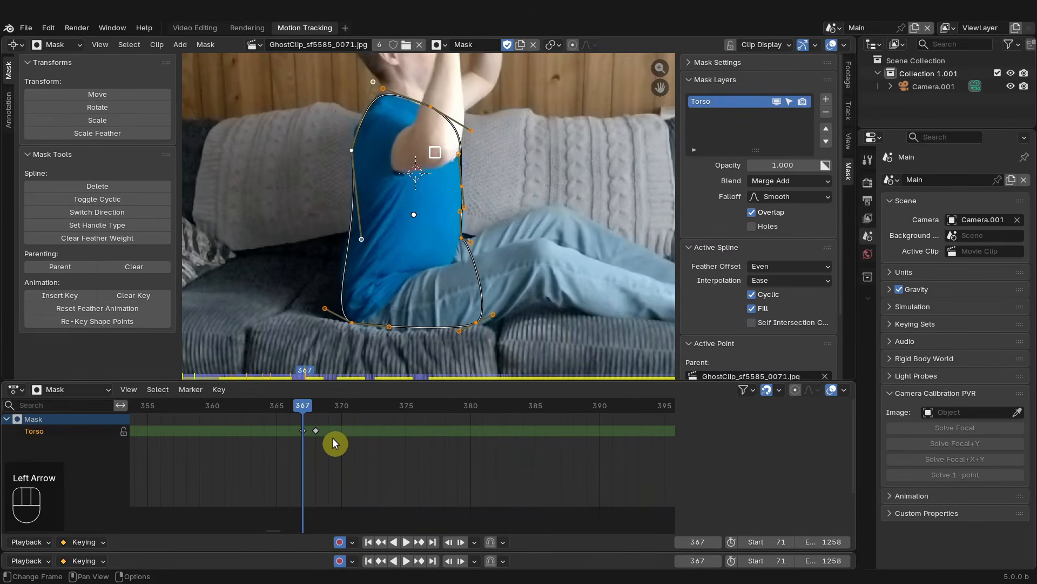
{"action": "key", "text": "Right"}
{"action": "key", "text": "Left"}
{"action": "key", "text": "Right"}
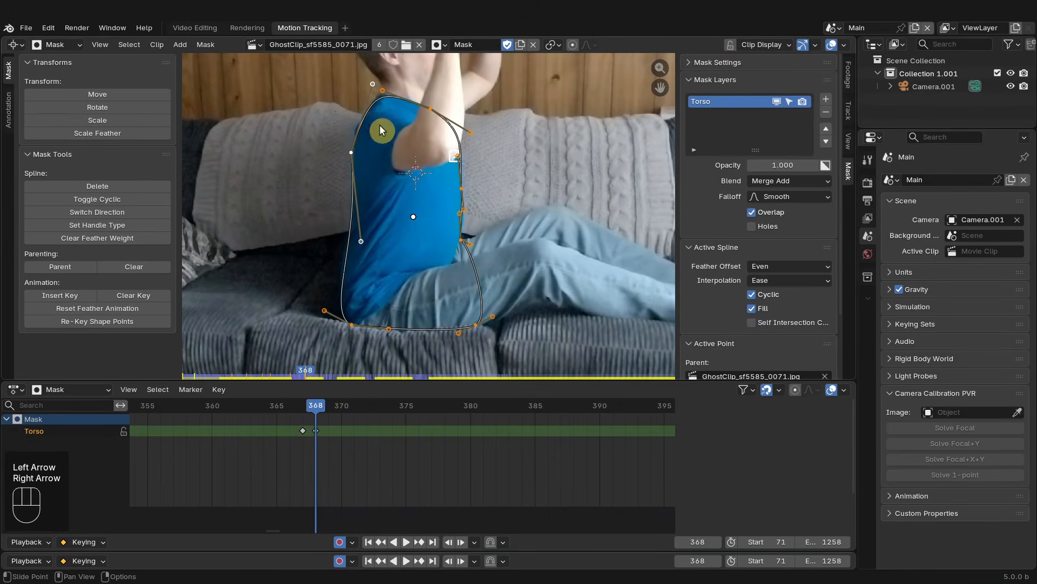
{"action": "key", "text": "g"}
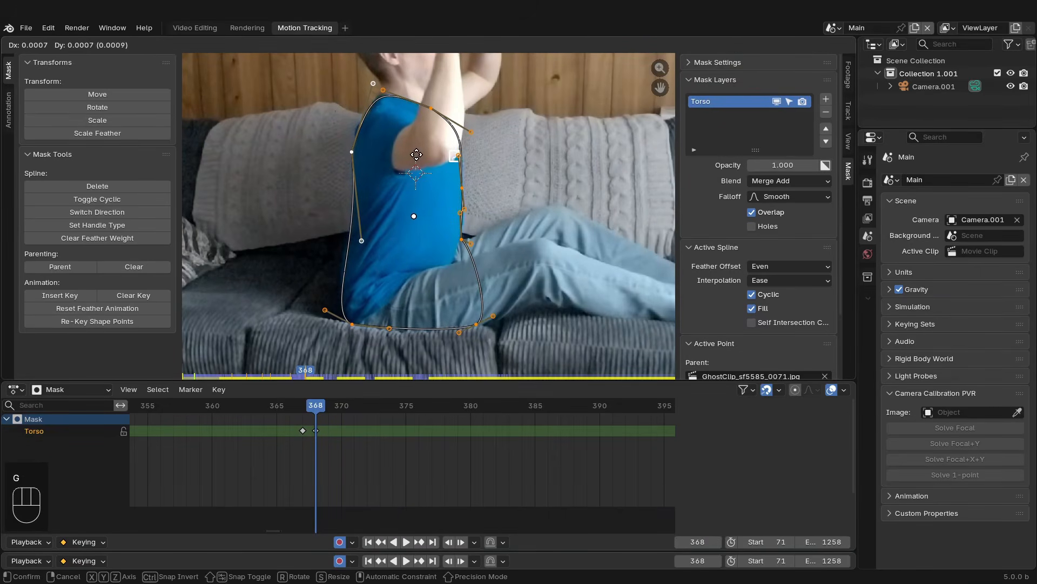
{"action": "left_click", "coordinate": [414, 196]}
- Step back and forth between frames 367 and 368 to compare how the mask fits the torso
{"action": "key", "text": "Left"}
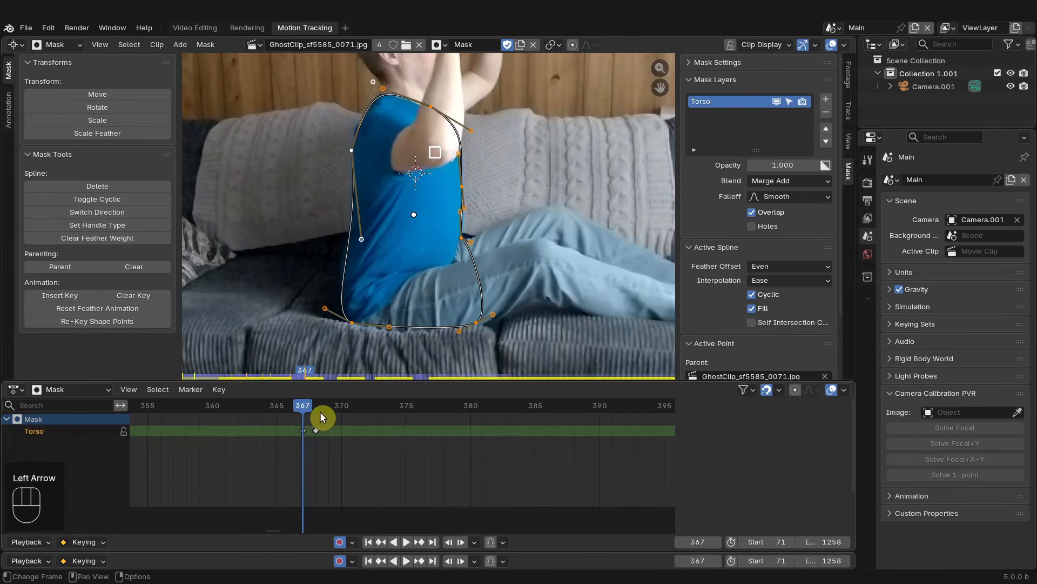
{"action": "key", "text": "Right"}
{"action": "key", "text": "Left"}
{"action": "key", "text": "Right"}
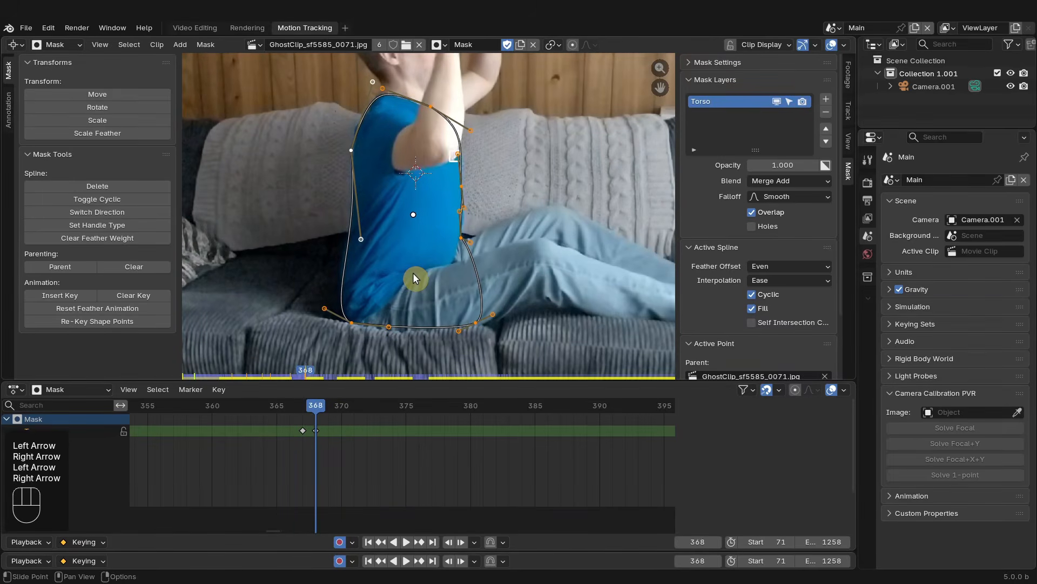
{"action": "key", "text": "Left"}
{"action": "key", "text": "Right"}
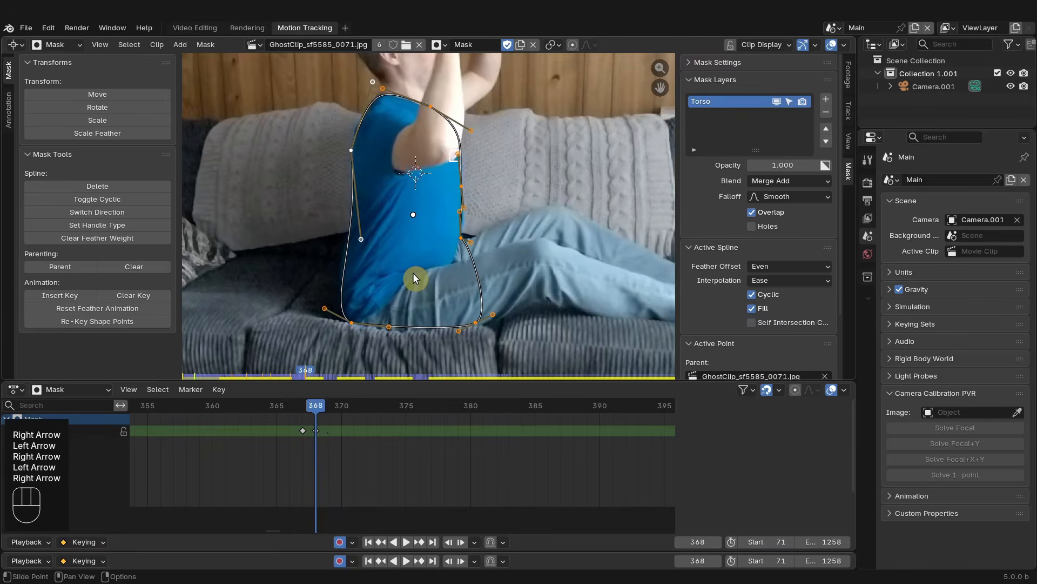
{"action": "key", "text": "Left"}
{"action": "key", "text": "Left"}
{"action": "key", "text": "Right"}
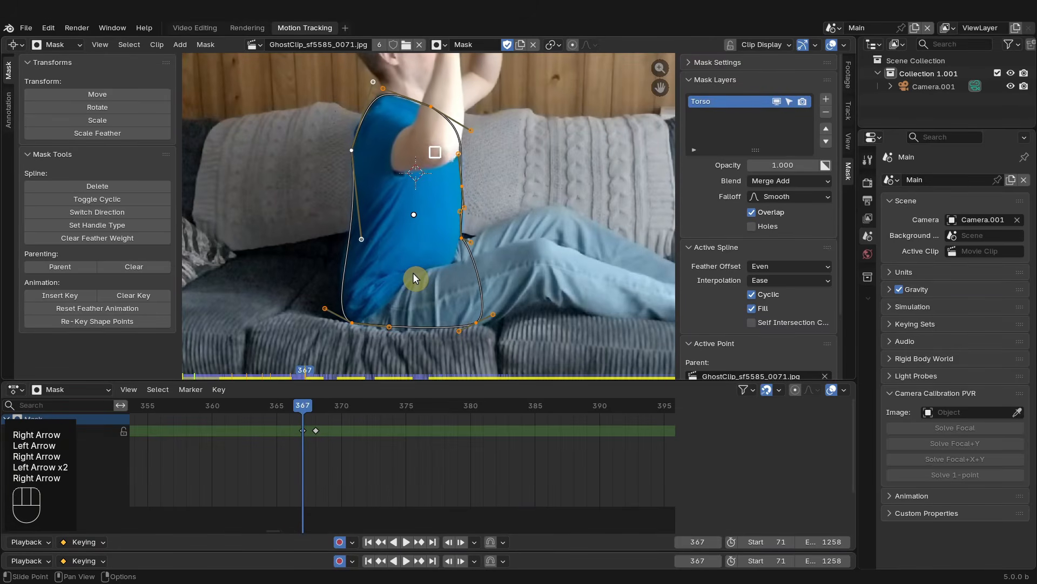
{"action": "key", "text": "Right"}
{"action": "scroll", "coordinate": [397, 448], "scroll_direction": "down", "scroll_amount": 6}
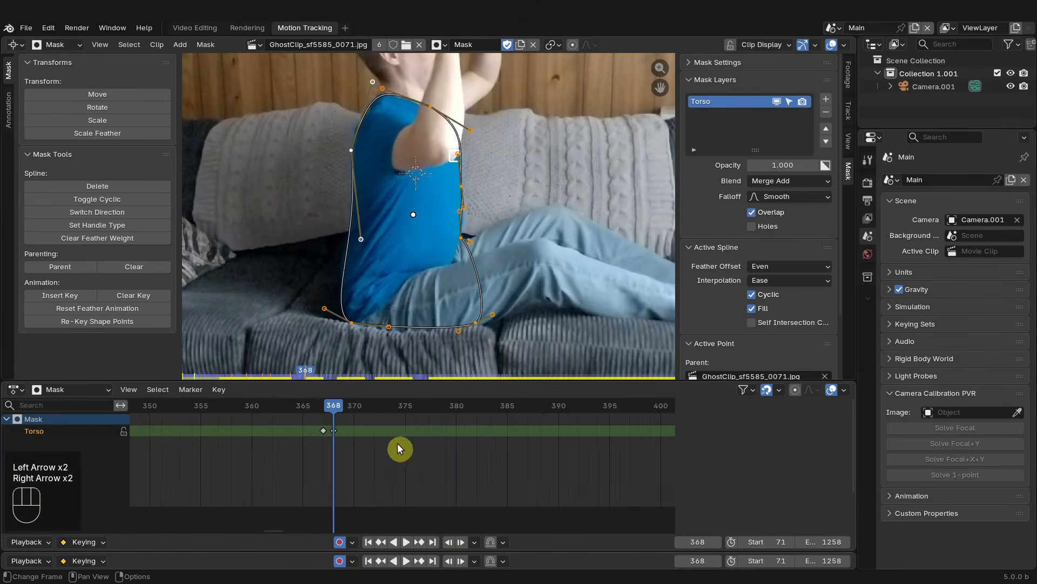
- At frame 392, adjust the mask's points and handles along the back, hip and shoulder to follow the upright torso
{"action": "middle_click_drag", "start_coordinate": [398, 448], "coordinate": [358, 449]}
{"action": "left_click_drag", "start_coordinate": [318, 417], "coordinate": [501, 420]}
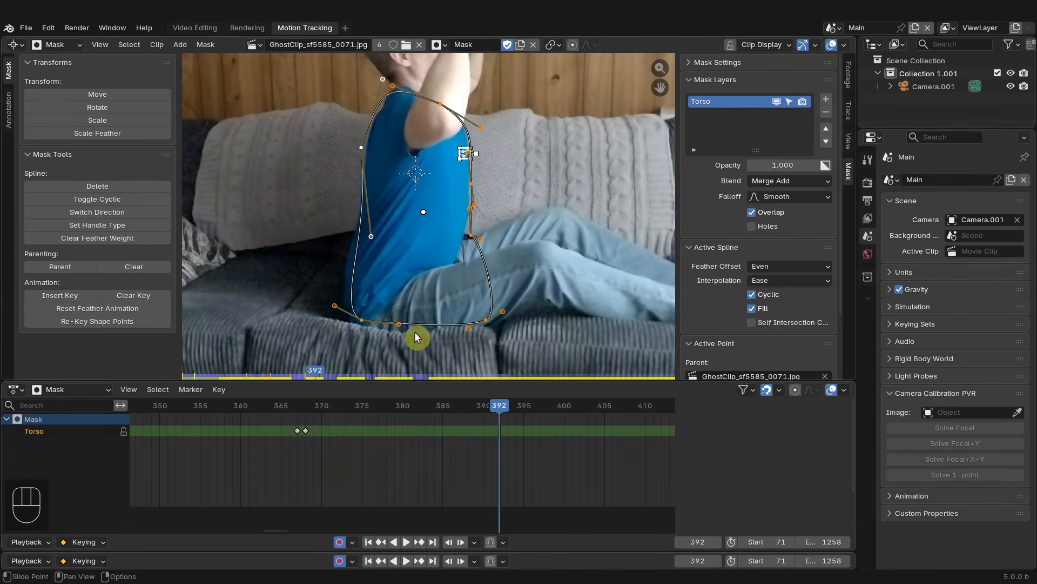
{"action": "left_click_drag", "start_coordinate": [360, 318], "coordinate": [355, 320]}
{"action": "left_click_drag", "start_coordinate": [374, 242], "coordinate": [365, 246]}
{"action": "left_click", "coordinate": [368, 145]}
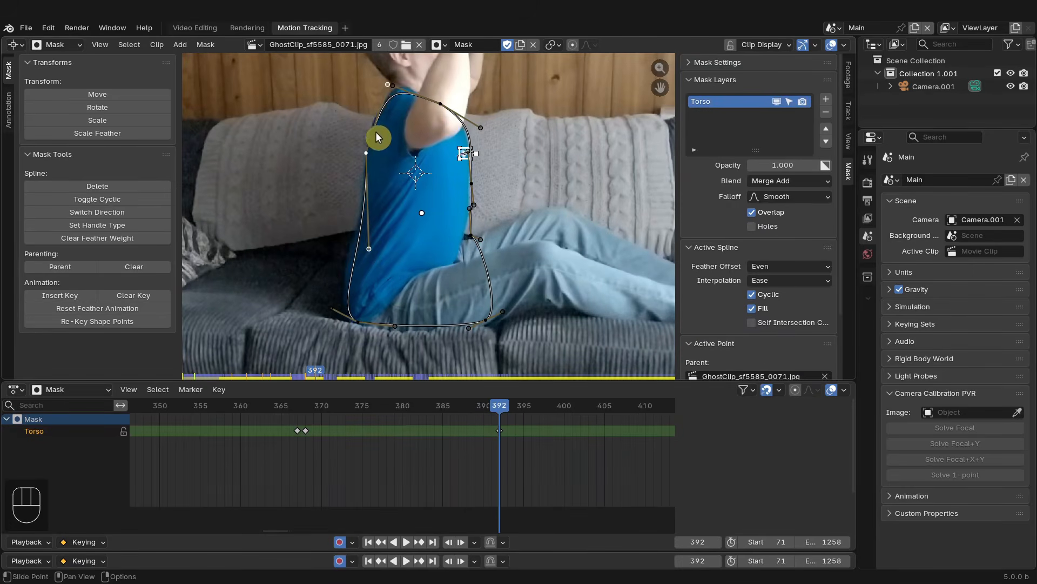
{"action": "left_click_drag", "start_coordinate": [440, 106], "coordinate": [426, 94]}
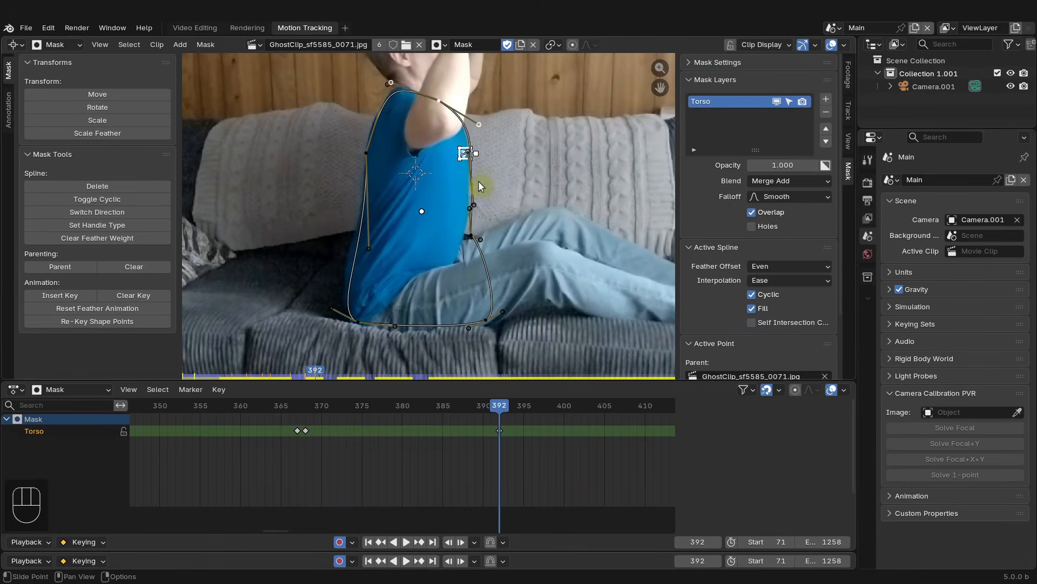
- At frame 392, refine the mask's lower back and hip points so the outline hugs the torso
{"action": "left_click_drag", "start_coordinate": [462, 236], "coordinate": [464, 238]}
{"action": "left_click_drag", "start_coordinate": [486, 320], "coordinate": [477, 322]}
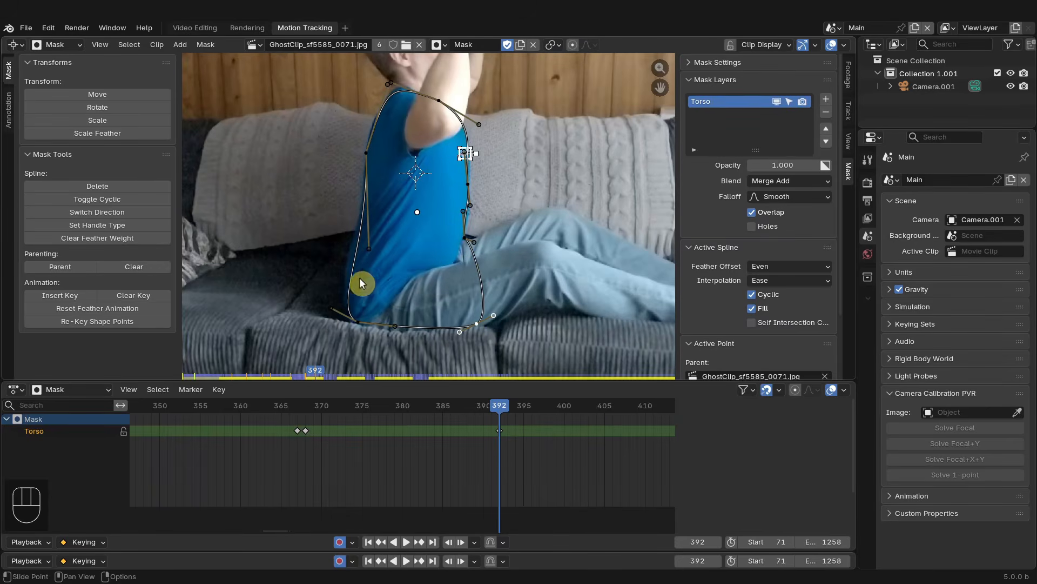
{"action": "left_click_drag", "start_coordinate": [331, 306], "coordinate": [325, 300]}
- At frame 441, reshape the mask's points and handles along the back, shoulder and chest to fit the torso
{"action": "scroll", "coordinate": [563, 431], "scroll_direction": "down", "scroll_amount": 9}
{"action": "middle_click_drag", "start_coordinate": [489, 448], "coordinate": [312, 438]}
{"action": "left_click_drag", "start_coordinate": [281, 426], "coordinate": [464, 419]}
{"action": "key", "text": "Right"}
{"action": "key", "text": "Right"}
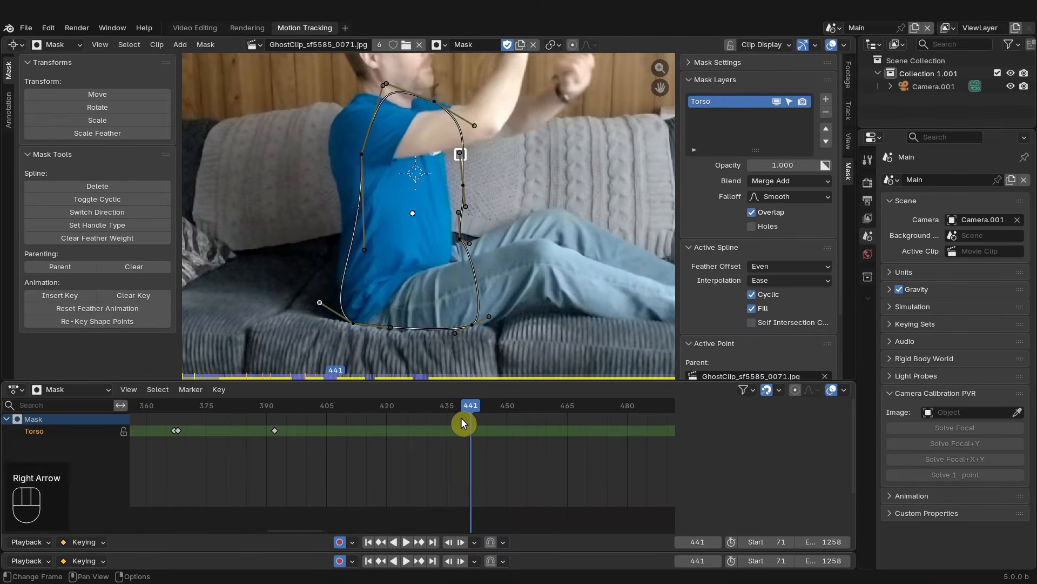
{"action": "key", "text": "Left"}
{"action": "left_click_drag", "start_coordinate": [361, 154], "coordinate": [338, 155]}
{"action": "left_click_drag", "start_coordinate": [341, 250], "coordinate": [360, 249]}
{"action": "left_click_drag", "start_coordinate": [359, 86], "coordinate": [338, 81]}
{"action": "left_click_drag", "start_coordinate": [338, 155], "coordinate": [335, 157]}
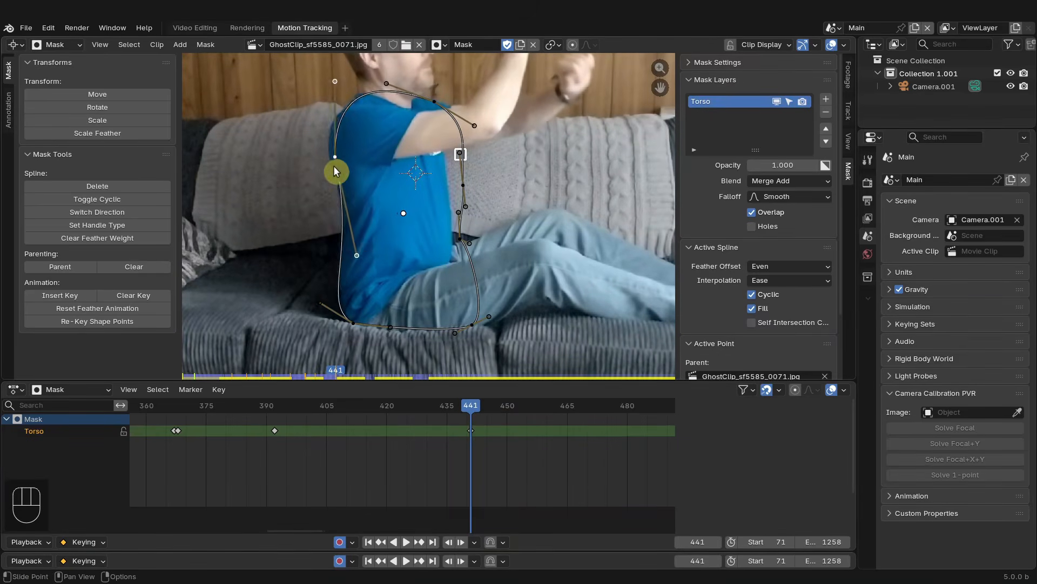
{"action": "left_click_drag", "start_coordinate": [435, 101], "coordinate": [430, 102]}
{"action": "left_click_drag", "start_coordinate": [475, 125], "coordinate": [448, 119]}
{"action": "left_click", "coordinate": [463, 186]}
{"action": "key", "text": "g"}
{"action": "left_click", "coordinate": [448, 185]}
{"action": "left_click_drag", "start_coordinate": [460, 239], "coordinate": [453, 241]}
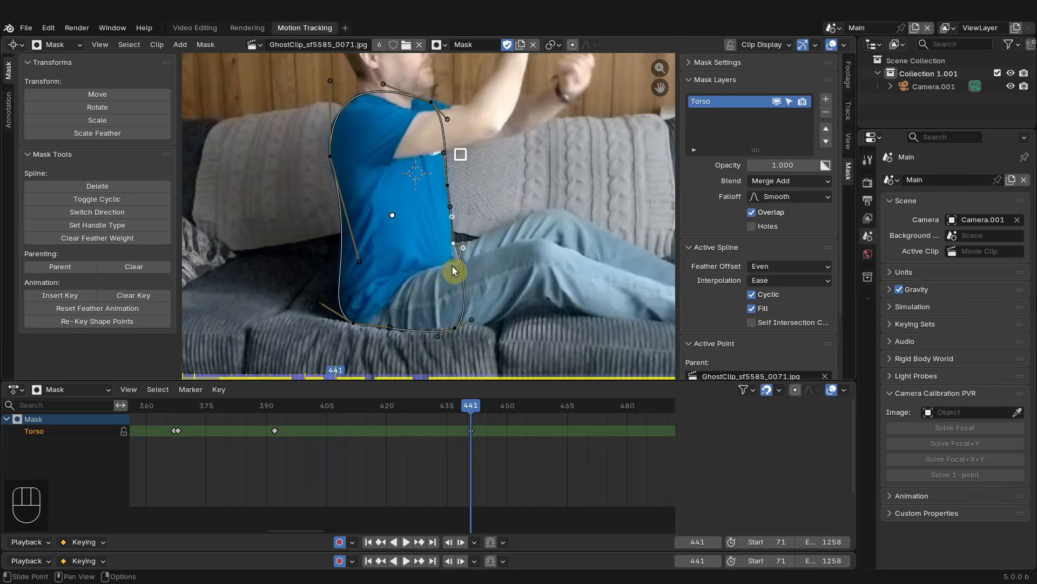
- At frame 442, move the whole mask to match the torso's new position
{"action": "left_click_drag", "start_coordinate": [435, 406], "coordinate": [472, 408]}
{"action": "left_click", "coordinate": [359, 155]}
{"action": "left_click", "coordinate": [367, 248]}
{"action": "left_click", "coordinate": [462, 188]}
{"action": "scroll", "coordinate": [503, 453], "scroll_direction": "down", "scroll_amount": 2}
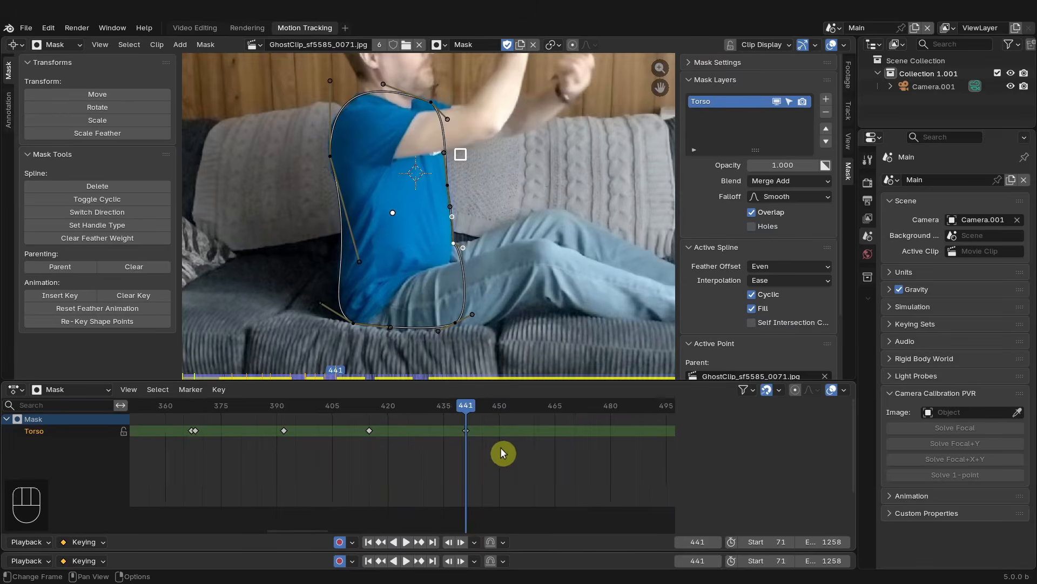
{"action": "middle_click_drag", "start_coordinate": [501, 454], "coordinate": [387, 462]}
{"action": "key", "text": "Right"}
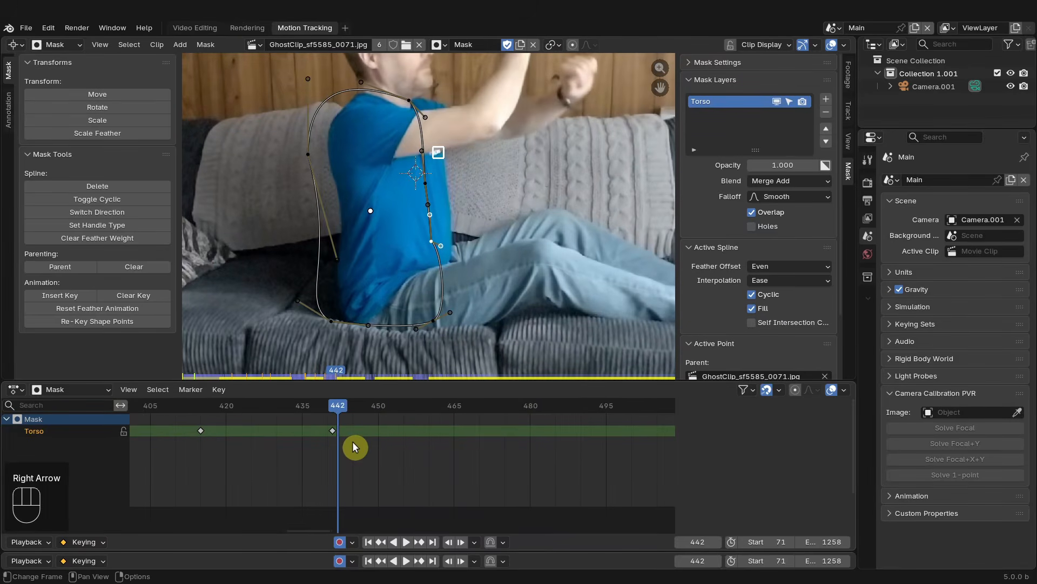
{"action": "key", "text": "g"}
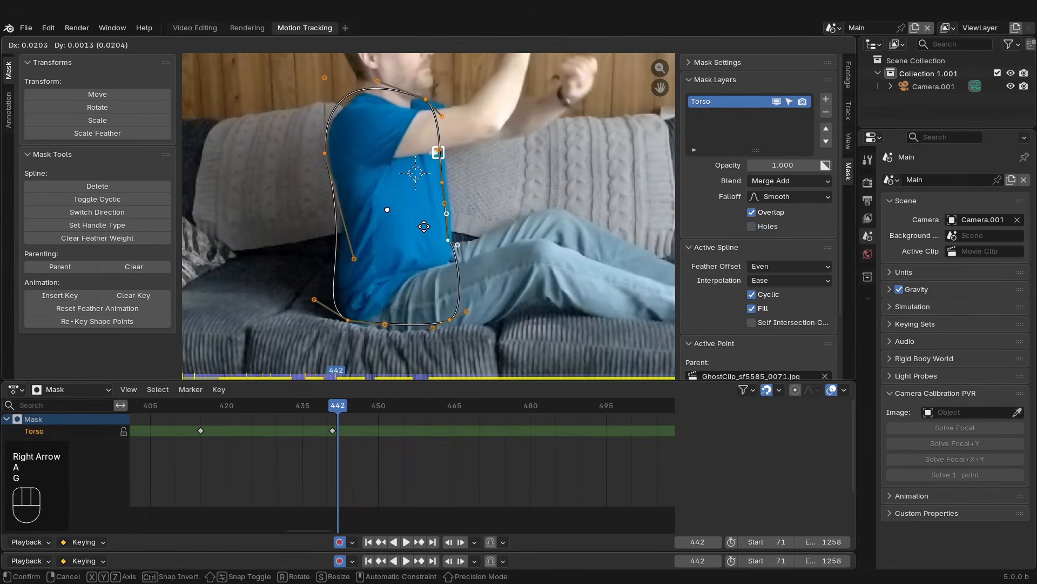
{"action": "left_click", "coordinate": [428, 226]}
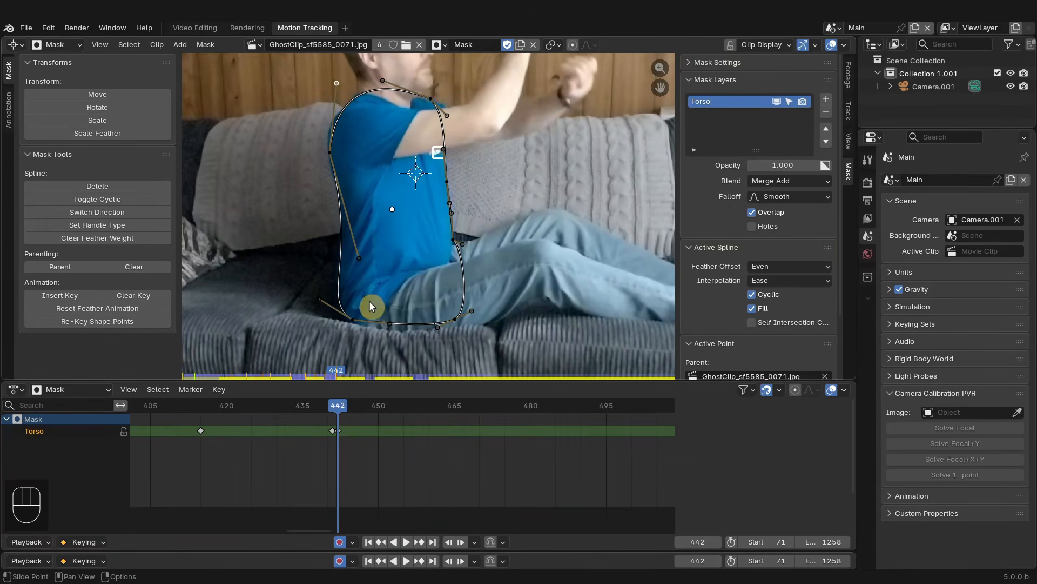
- Step back and forth between frames 441 and 442 to compare how the mask fits the torso
{"action": "key", "text": "Left"}
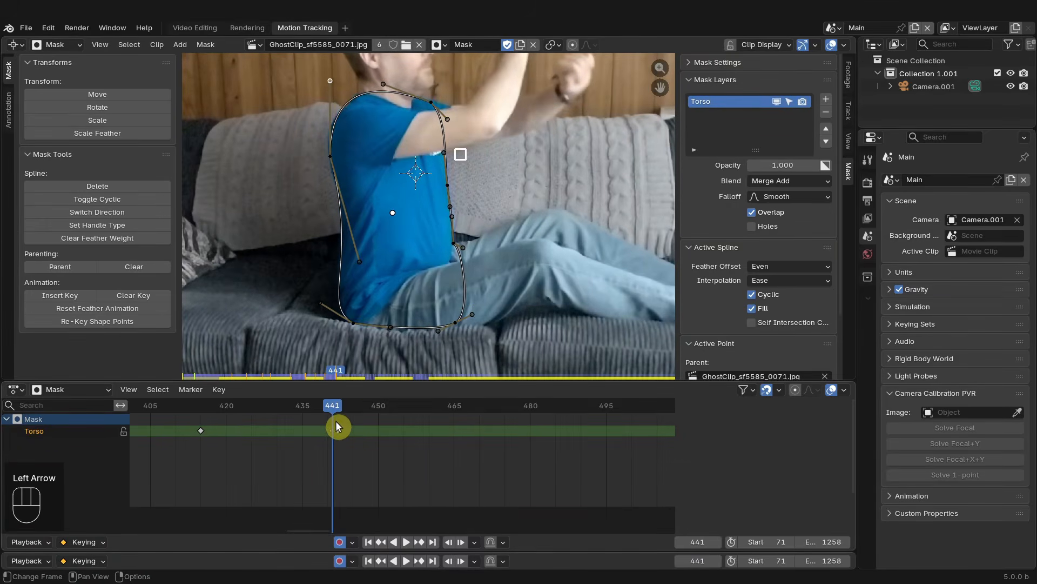
{"action": "key", "text": "Right"}
{"action": "key", "text": "Left"}
{"action": "key", "text": "Right"}
{"action": "key", "text": "Left"}
{"action": "key", "text": "Right"}
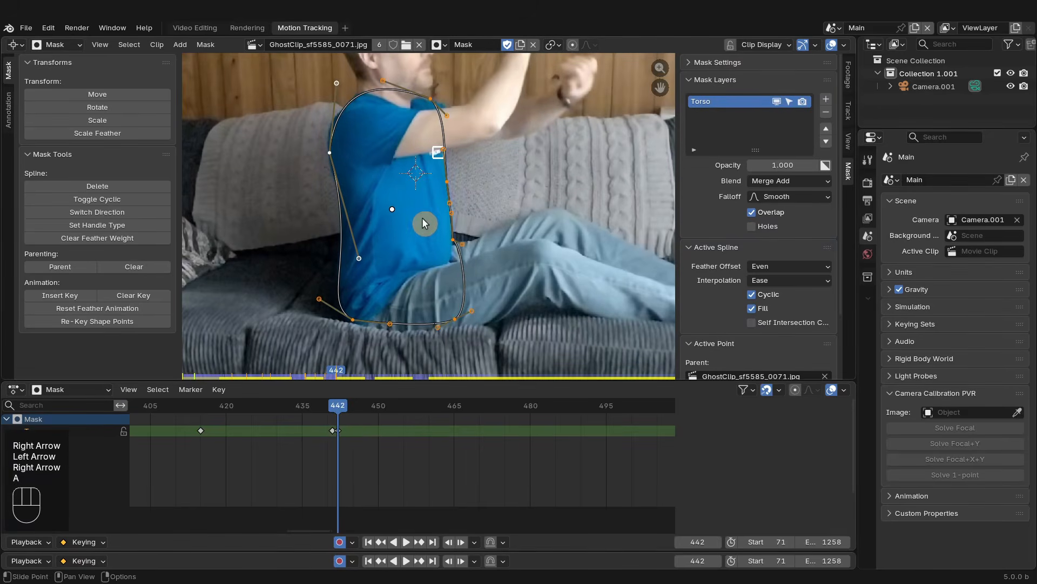
- At frame 442, nudge the whole mask again and pull the top shoulder handle outward
{"action": "key", "text": "a"}
{"action": "key", "text": "g"}
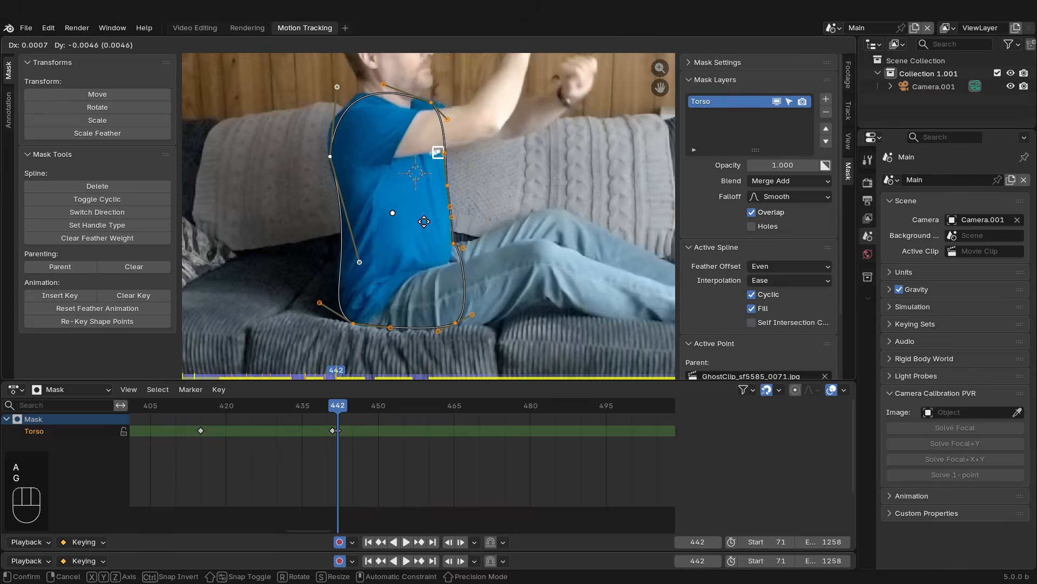
{"action": "left_click", "coordinate": [424, 220]}
{"action": "key", "text": "Left"}
{"action": "key", "text": "Right"}
- Review the mask animation by stepping through frames and scrubbing back to frame 330
{"action": "key", "text": "Left"}
{"action": "key", "text": "Right"}
{"action": "left_click_drag", "start_coordinate": [337, 86], "coordinate": [330, 86]}
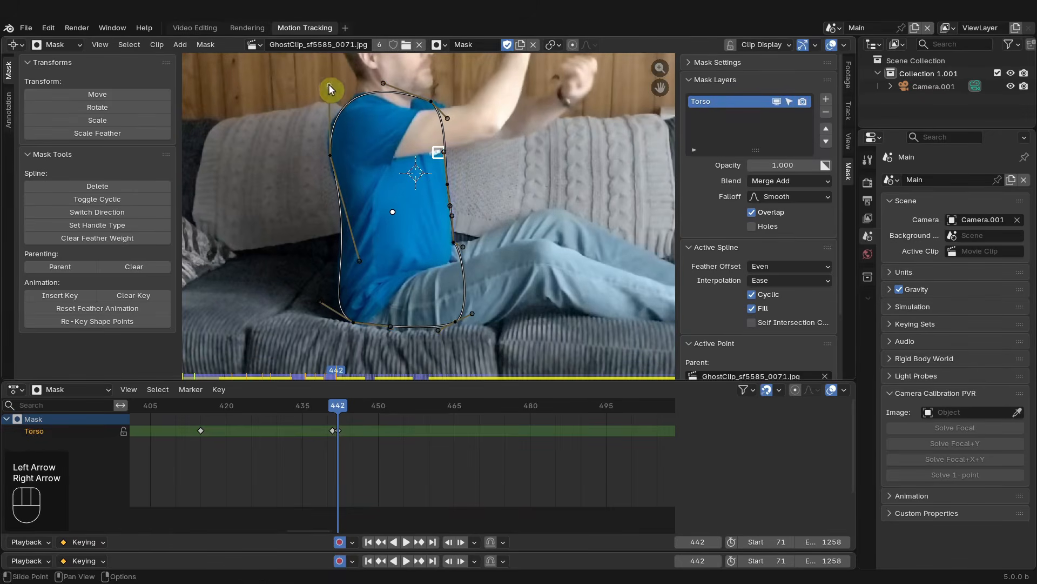
{"action": "key", "text": "Left"}
{"action": "key", "text": "Right"}
{"action": "key", "text": "Left"}
{"action": "key", "text": "Right"}
{"action": "key", "text": "Right"}
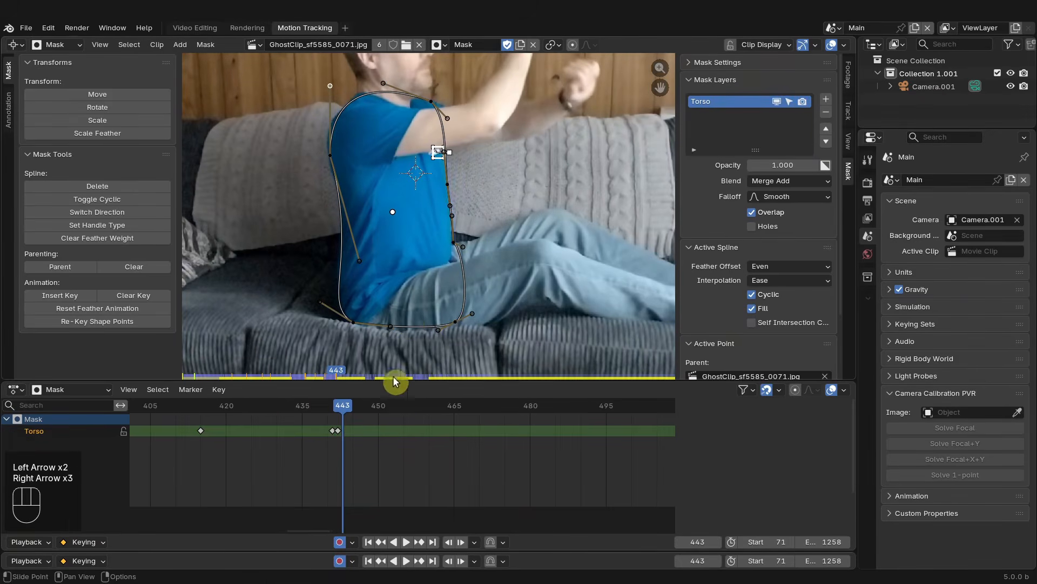
{"action": "scroll", "coordinate": [404, 449], "scroll_direction": "down", "scroll_amount": 20}
{"action": "middle_click_drag", "start_coordinate": [442, 439], "coordinate": [340, 443]}
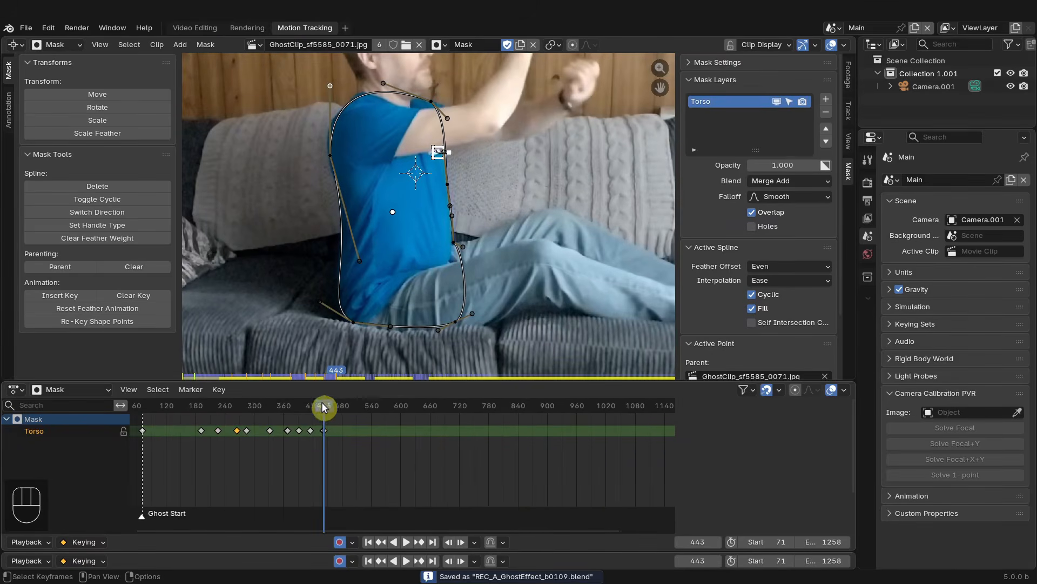
{"action": "left_click_drag", "start_coordinate": [322, 401], "coordinate": [501, 406]}
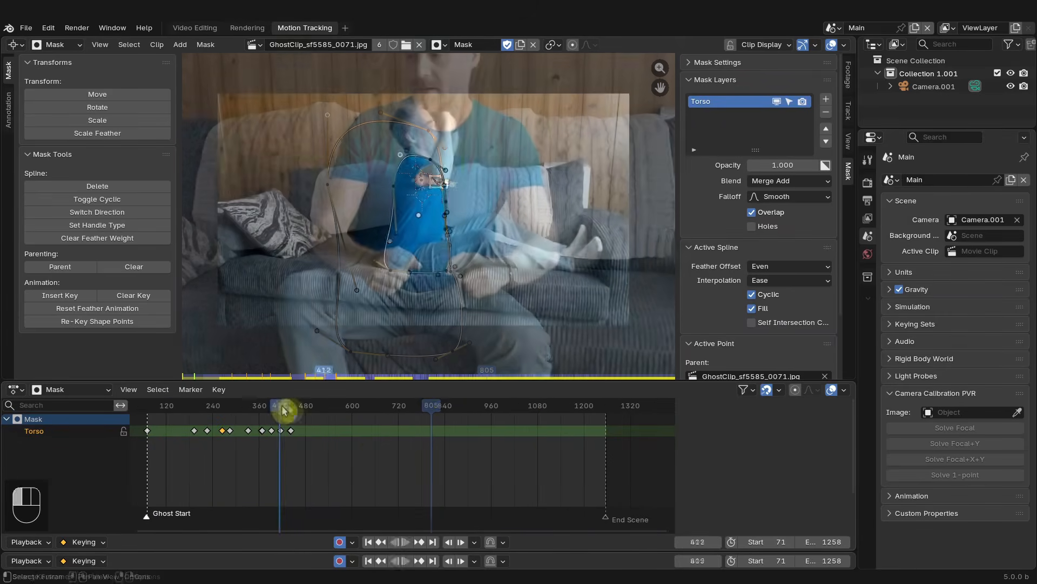
{"action": "left_click_drag", "start_coordinate": [286, 408], "coordinate": [247, 411]}
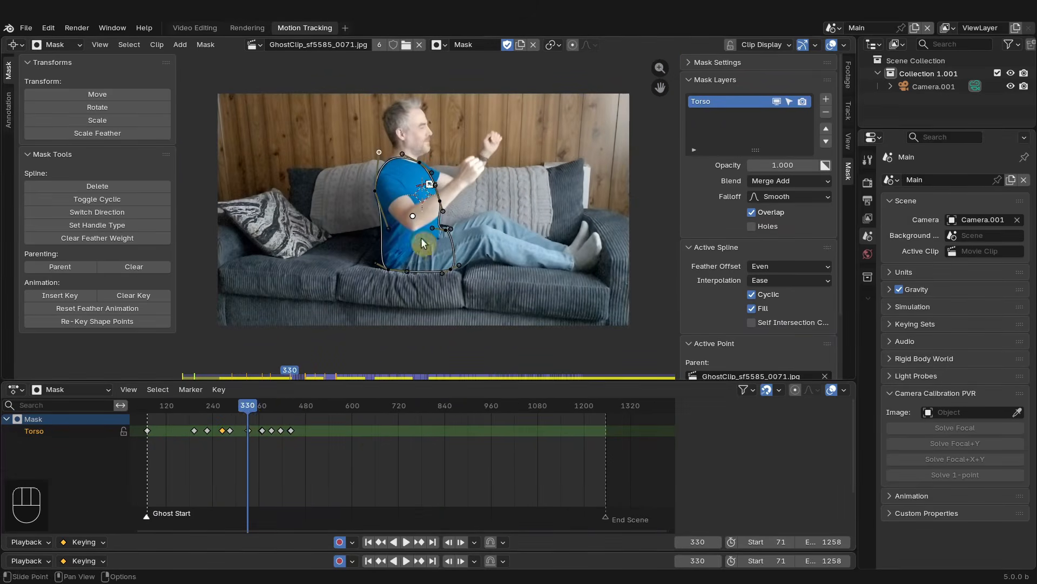
- Switch the clip editor to Tracking mode and jump to the clip's first frame
{"action": "left_click", "coordinate": [57, 46]}
{"action": "left_click", "coordinate": [64, 77]}
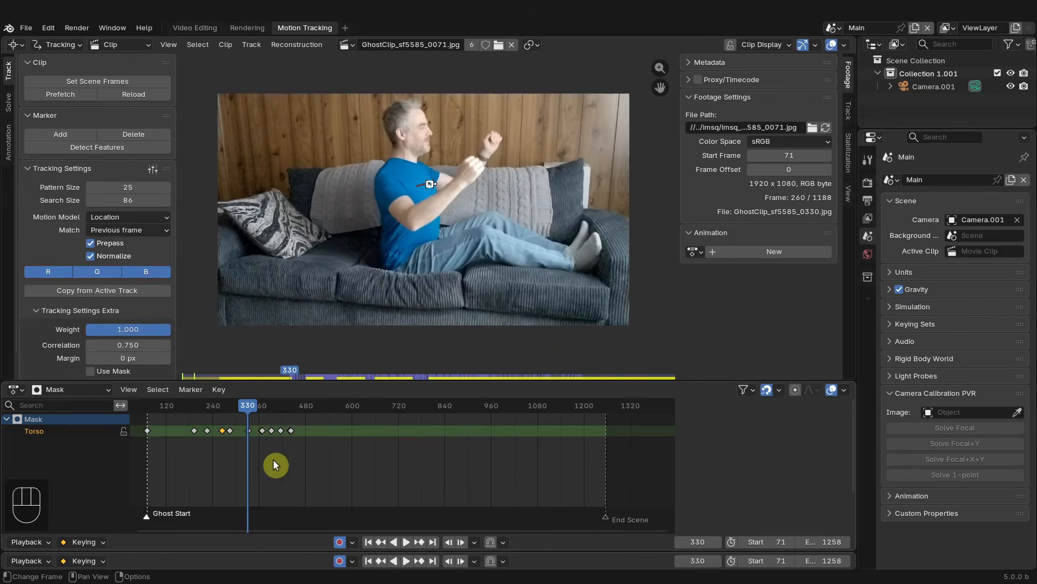
{"action": "scroll", "coordinate": [273, 464], "scroll_direction": "up", "scroll_amount": 2}
{"action": "scroll", "coordinate": [423, 301], "scroll_direction": "up", "scroll_amount": 2}
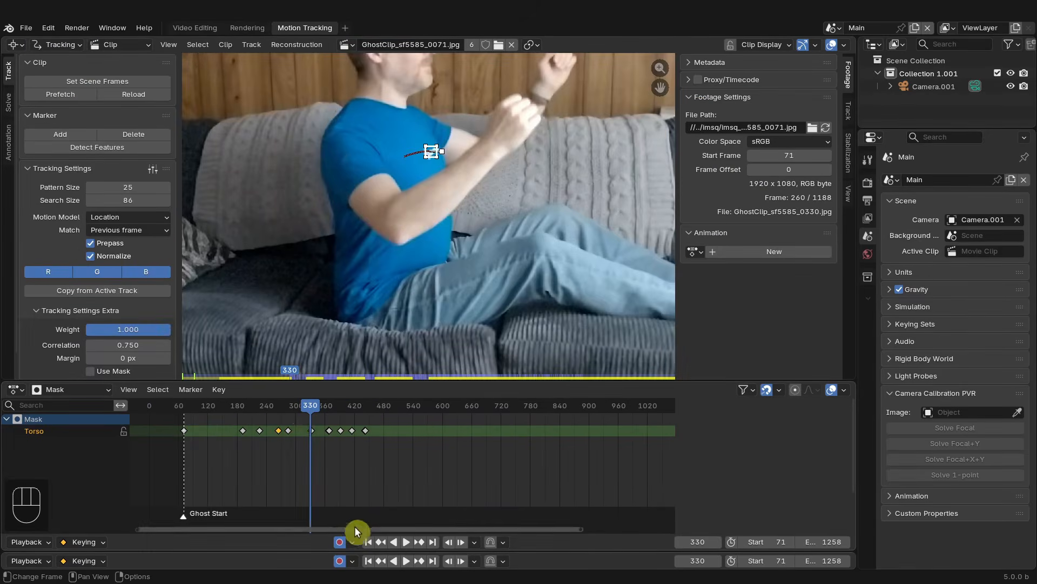
{"action": "left_click", "coordinate": [367, 541]}
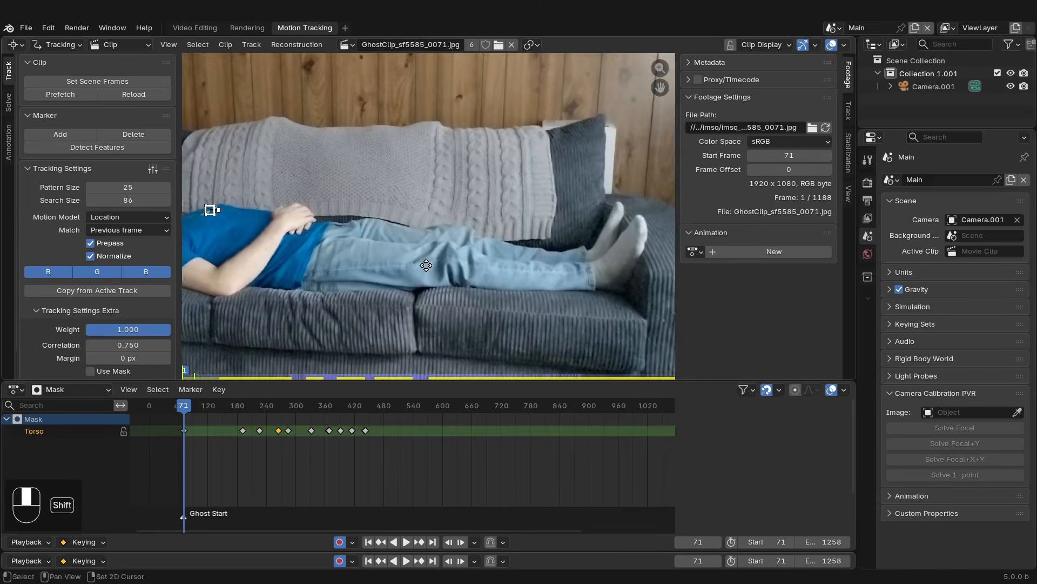
- Add a tracking marker on the knee of the jeans and track it forwards
{"action": "middle_click_drag", "start_coordinate": [426, 265], "coordinate": [400, 263], "text": "shift"}
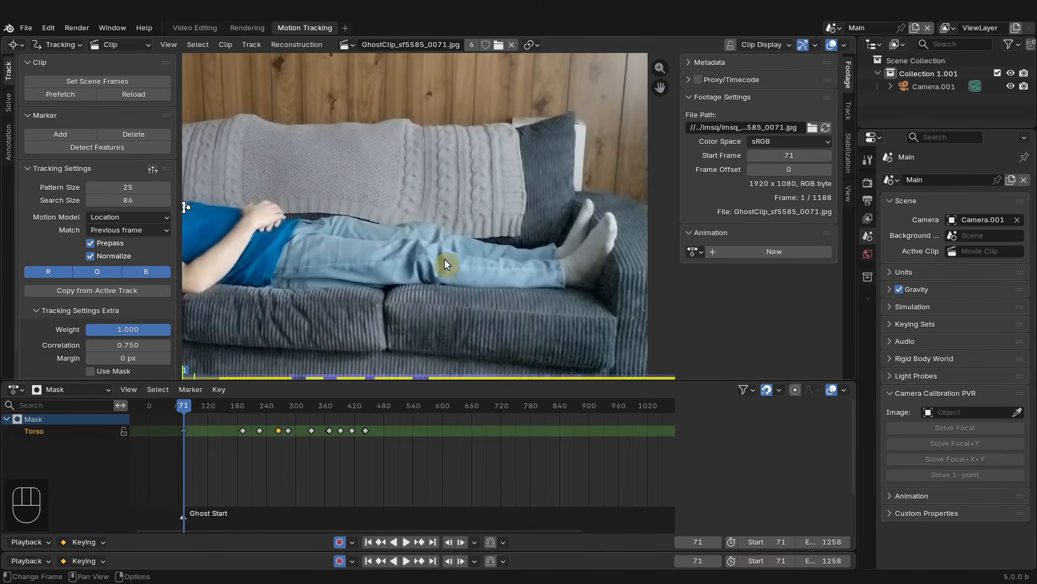
{"action": "left_click", "coordinate": [427, 253], "text": "ctrl"}
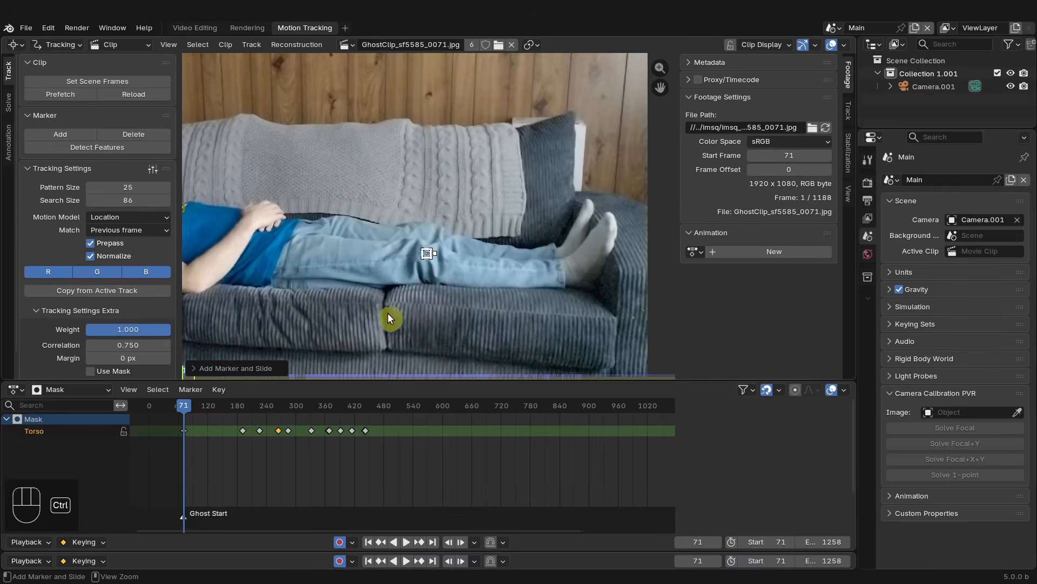
{"action": "key", "text": "ctrl+t"}
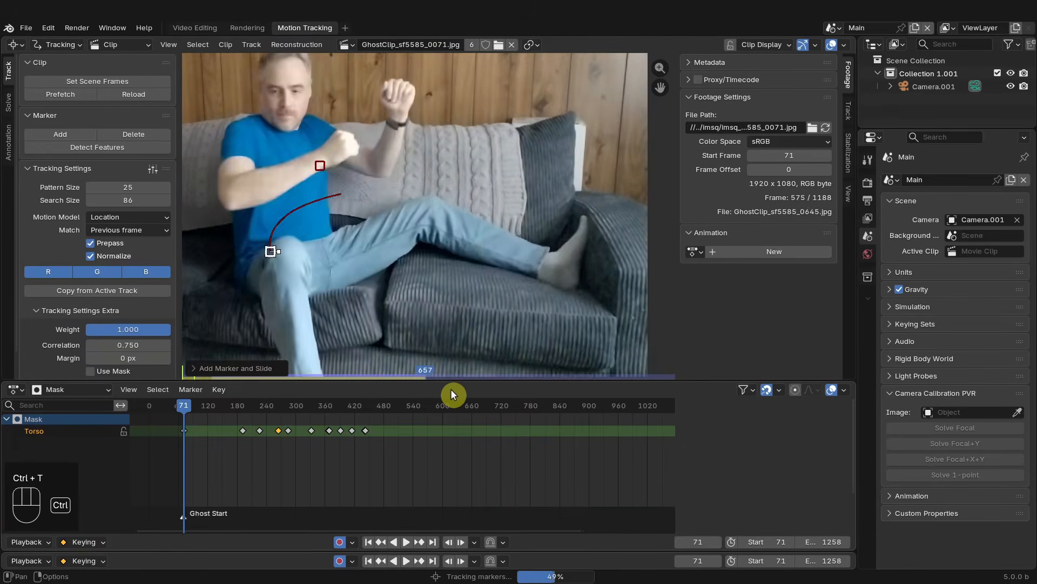
- Turn the lower dope sheet area into a Movie Clip Editor showing the tracking graph
{"action": "scroll", "coordinate": [427, 267], "scroll_direction": "down", "scroll_amount": 2}
{"action": "middle_click_drag", "start_coordinate": [416, 267], "coordinate": [497, 251]}
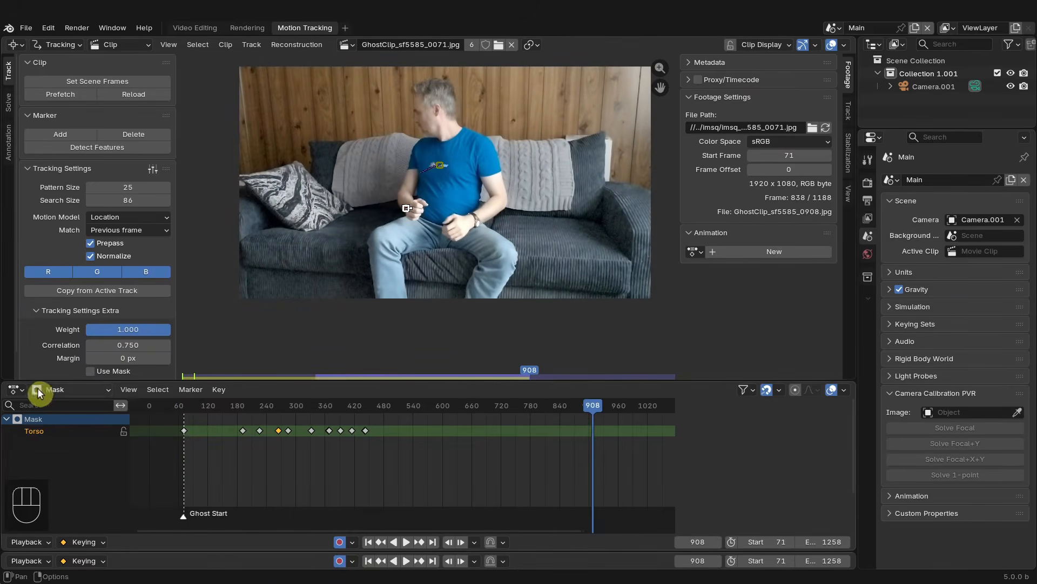
{"action": "left_click", "coordinate": [16, 390]}
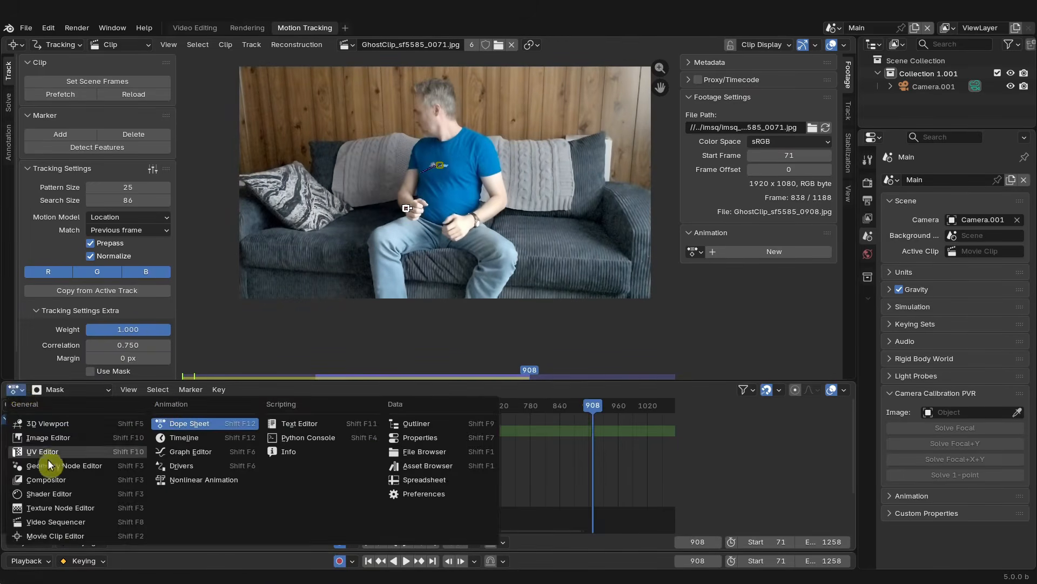
{"action": "left_click", "coordinate": [50, 536]}
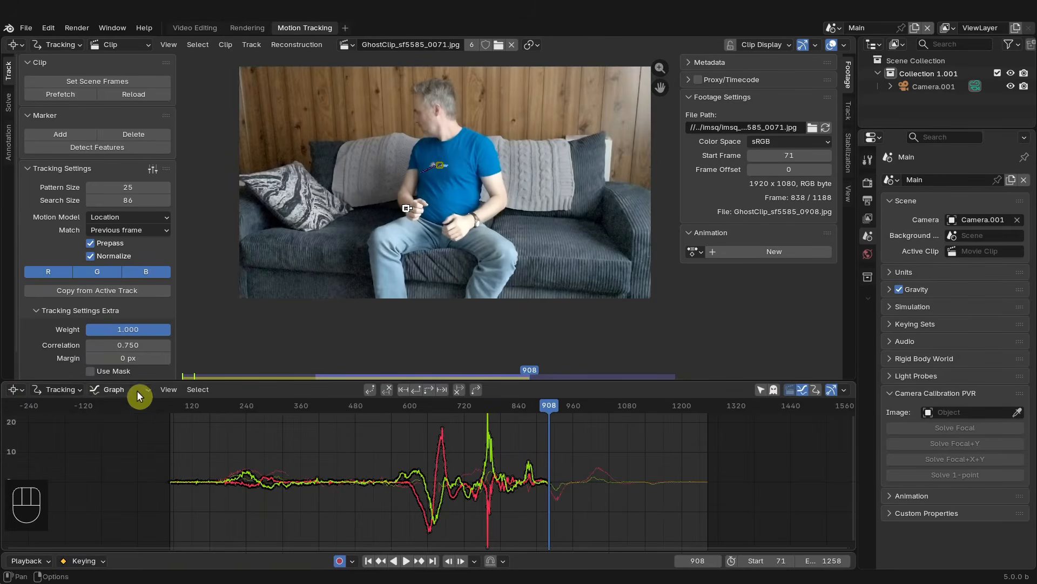
- At frame 720, clear the marker's tracked path after the current frame
{"action": "middle_click_drag", "start_coordinate": [465, 434], "coordinate": [432, 397], "text": "ctrl"}
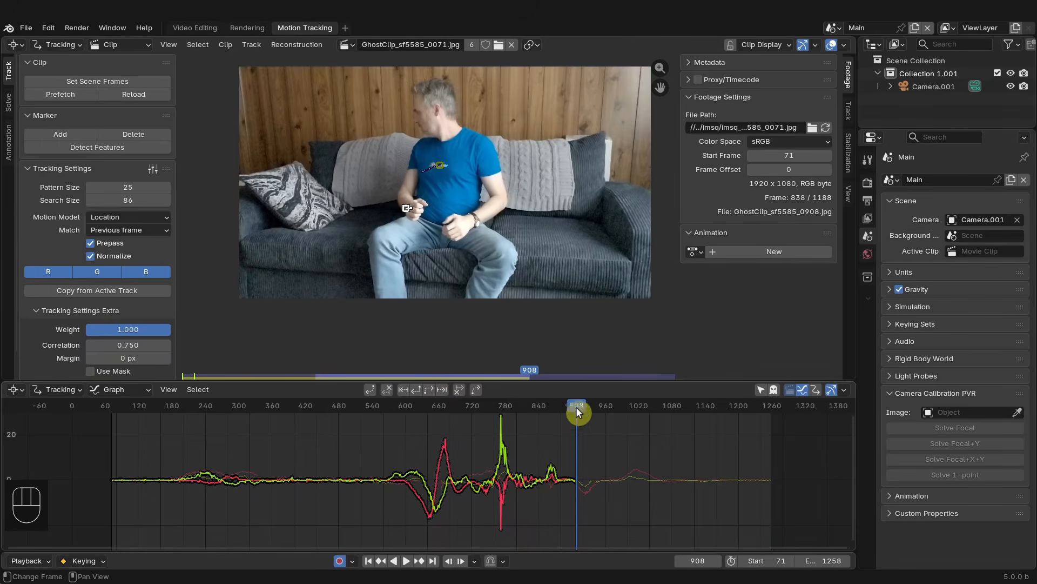
{"action": "mouse_move", "coordinate": [578, 412]}
{"action": "left_mouse_down"}
{"action": "mouse_move", "coordinate": [373, 405]}
{"action": "mouse_move", "coordinate": [443, 410]}
{"action": "mouse_move", "coordinate": [377, 415]}
{"action": "mouse_move", "coordinate": [445, 421]}
{"action": "mouse_move", "coordinate": [450, 433]}
{"action": "mouse_move", "coordinate": [490, 439]}
{"action": "mouse_move", "coordinate": [464, 431]}
{"action": "mouse_move", "coordinate": [473, 412]}
{"action": "left_mouse_up"}
{"action": "scroll", "coordinate": [471, 281], "scroll_direction": "up", "scroll_amount": 6}
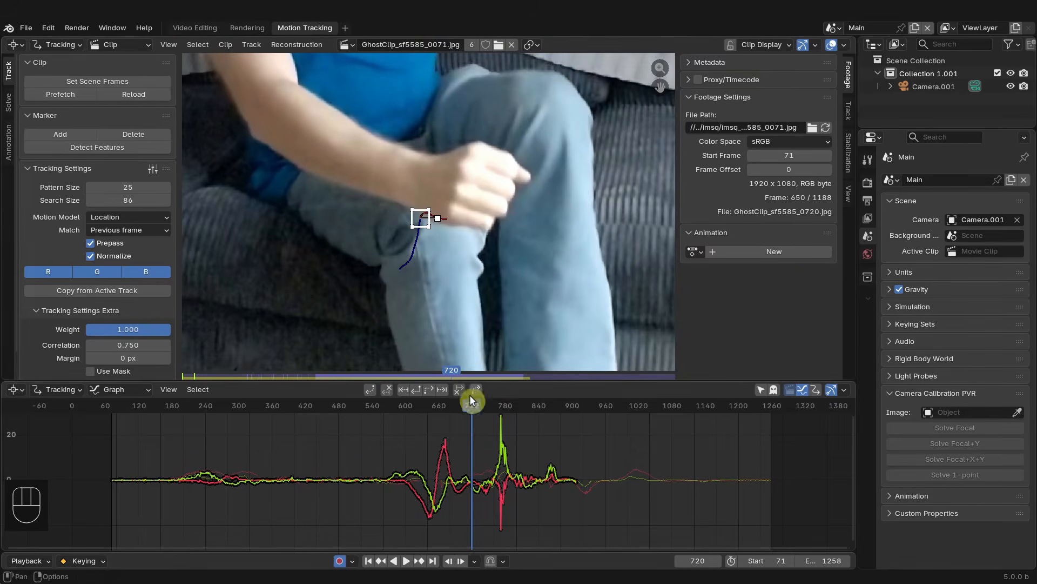
{"action": "left_click", "coordinate": [461, 389]}
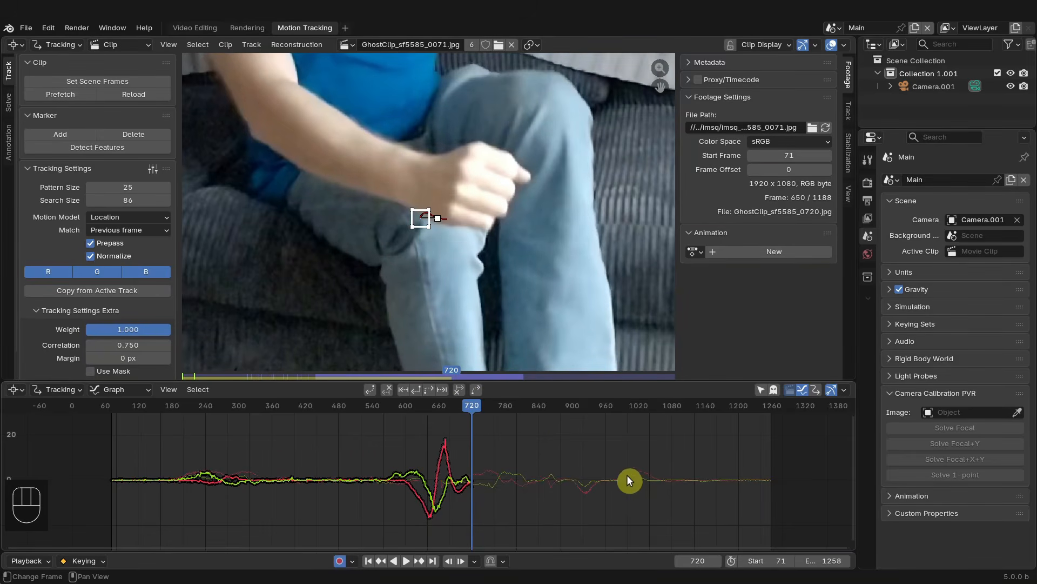
- At frame 784, reposition the tracking marker onto the knee
{"action": "left_click", "coordinate": [760, 391]}
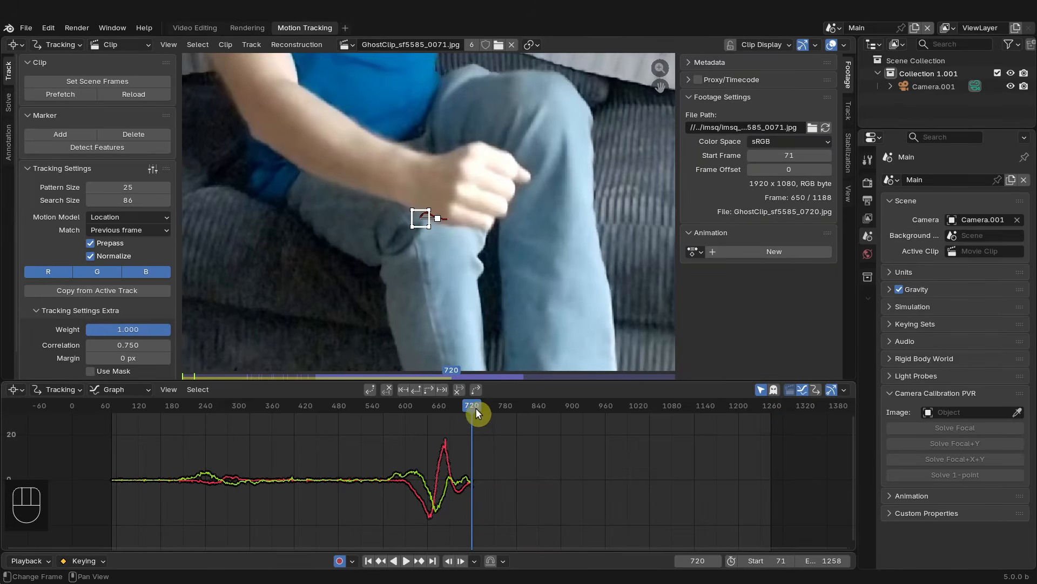
{"action": "left_click_drag", "start_coordinate": [476, 412], "coordinate": [503, 419]}
{"action": "mouse_move", "coordinate": [510, 417]}
{"action": "left_mouse_down"}
{"action": "mouse_move", "coordinate": [528, 417]}
{"action": "mouse_move", "coordinate": [492, 420]}
{"action": "mouse_move", "coordinate": [507, 421]}
{"action": "left_mouse_up"}
{"action": "key", "text": "g"}
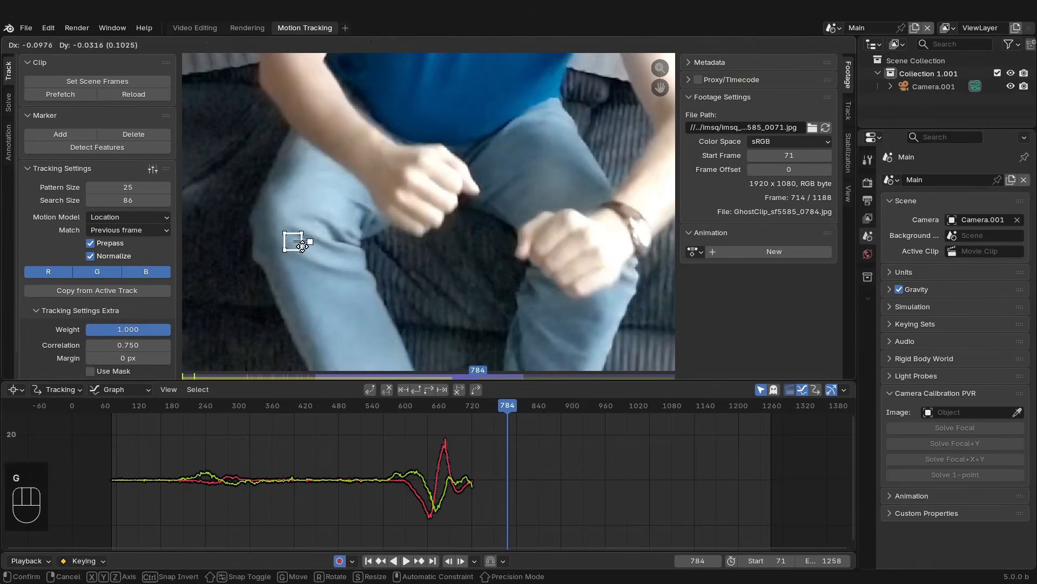
{"action": "left_click", "coordinate": [303, 240]}
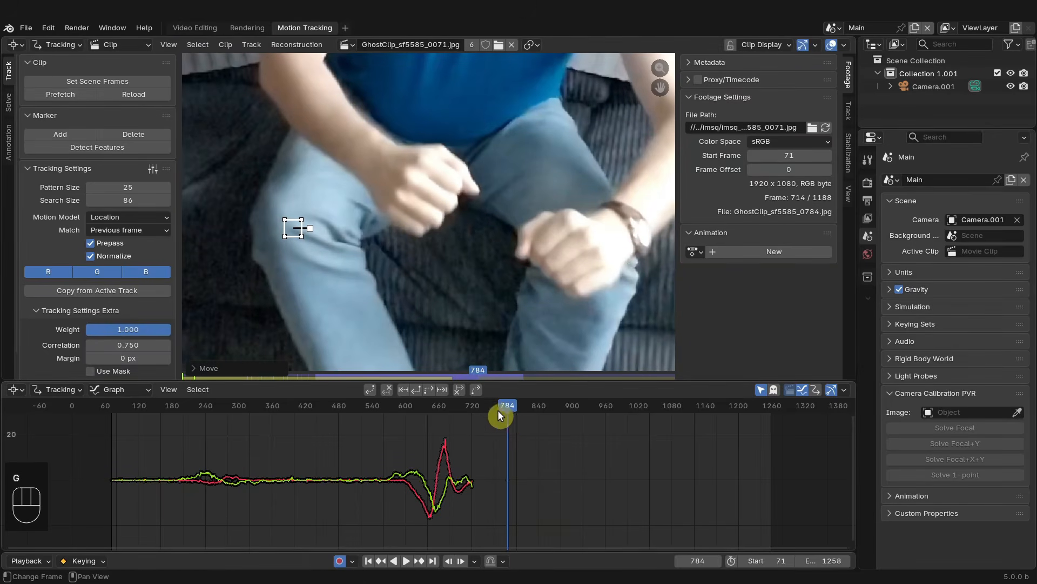
- Step back to frame 779 and track the marker forwards from there
{"action": "key", "text": "alt+Left"}
{"action": "key", "text": "alt+Left"}
{"action": "key", "text": "alt+Left"}
{"action": "key", "text": "alt+Left"}
{"action": "key", "text": "alt+Left"}
{"action": "key", "text": "alt+Left"}
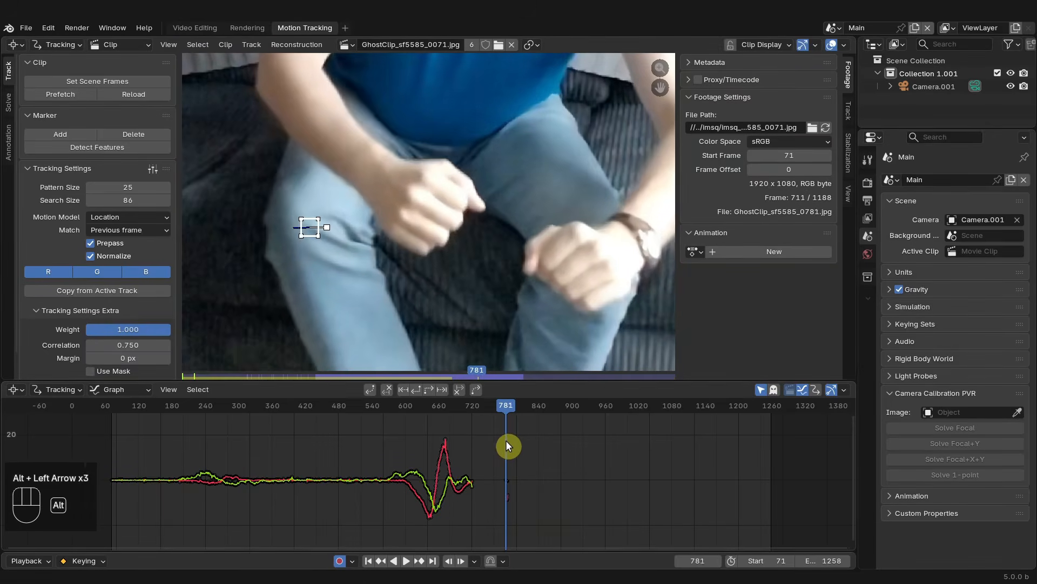
{"action": "key", "text": "alt+Left"}
{"action": "key", "text": "alt+Left"}
{"action": "key", "text": "alt+Left"}
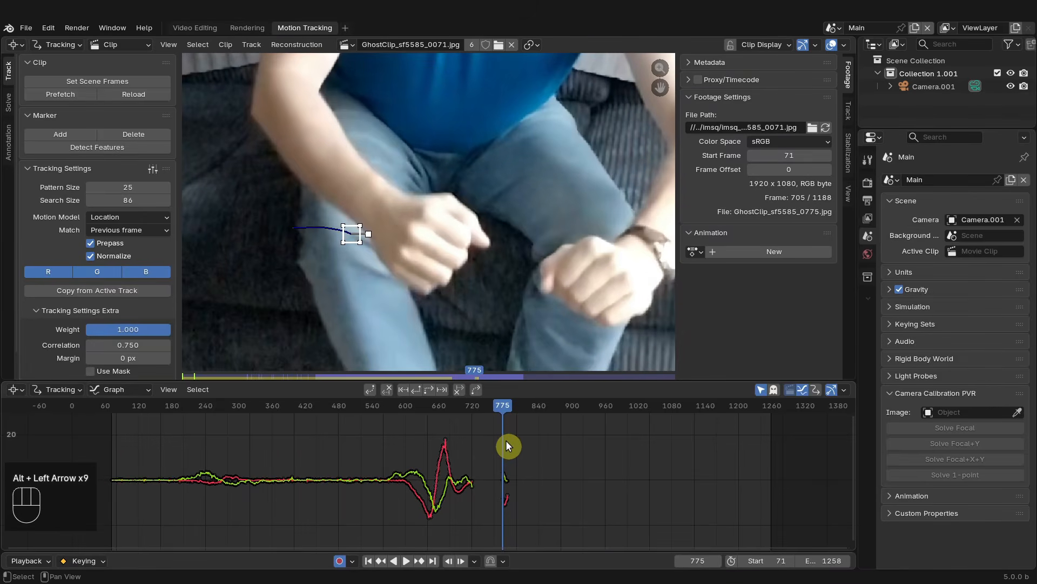
{"action": "left_click_drag", "start_coordinate": [507, 406], "coordinate": [504, 405]}
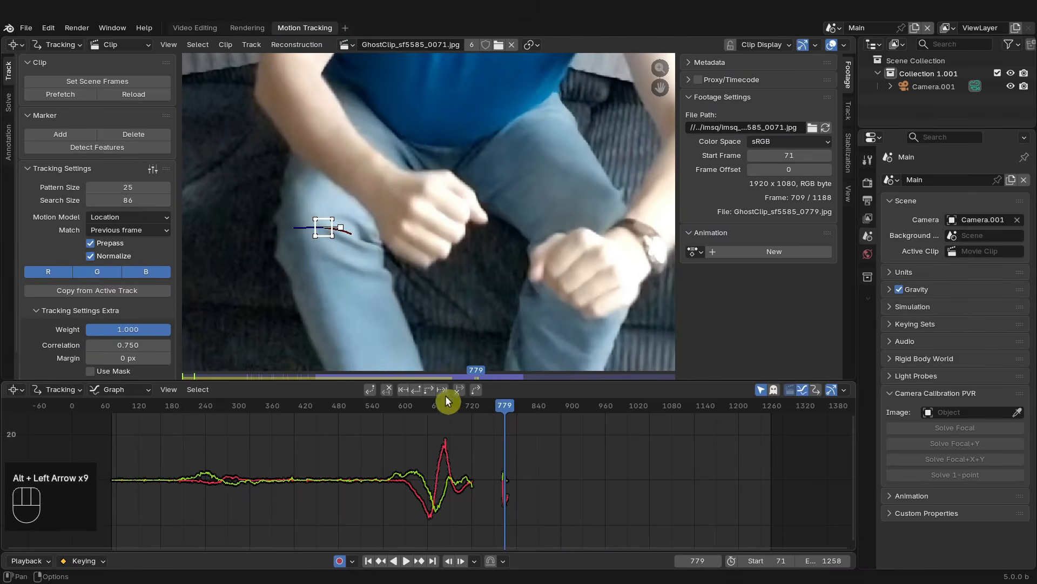
{"action": "left_click", "coordinate": [428, 390]}
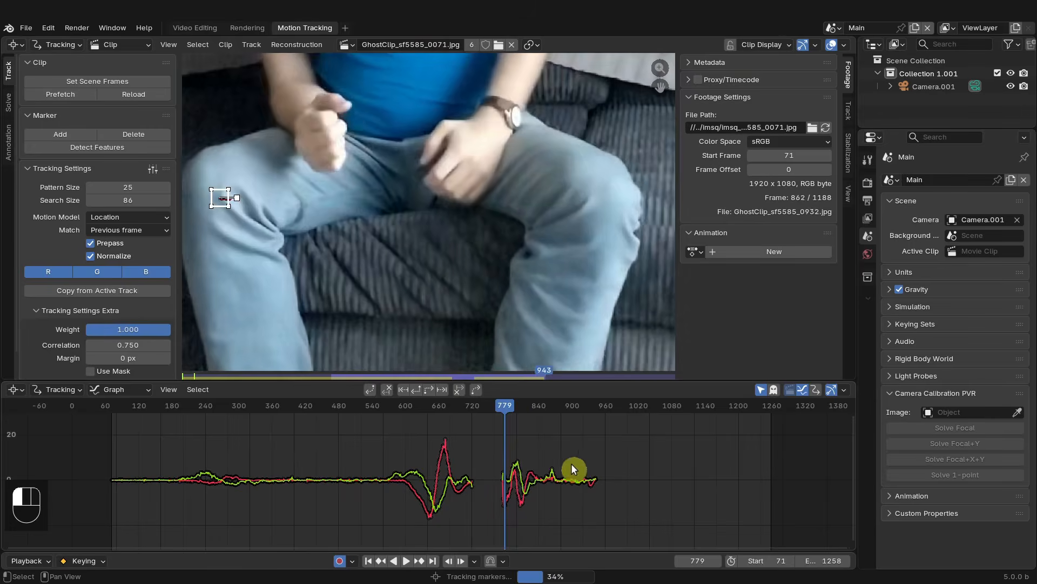
{"action": "scroll", "coordinate": [319, 287], "scroll_direction": "down", "scroll_amount": 4}
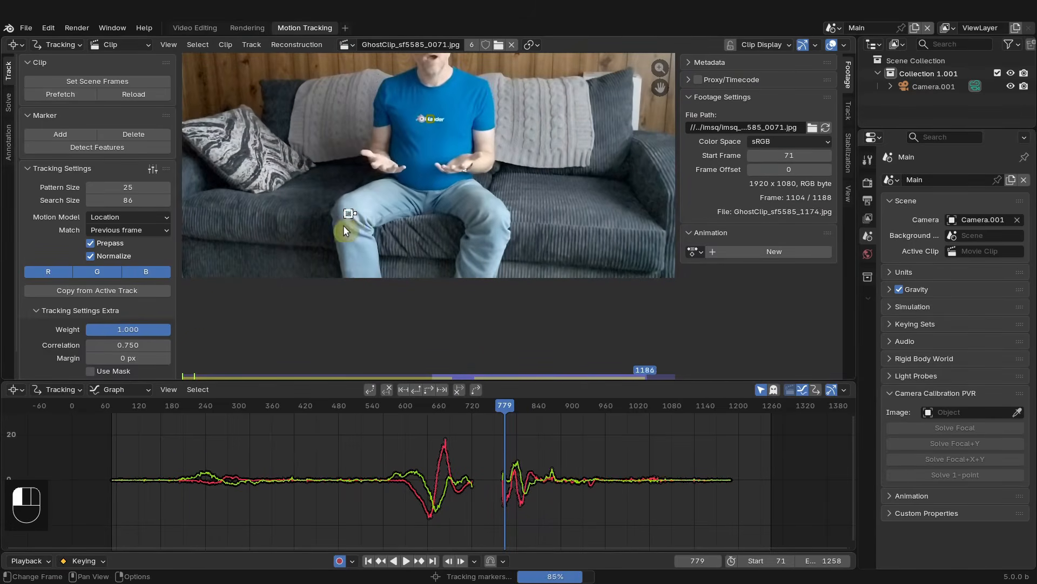
- At frame 569, switch the clip editor from tracking to Mask mode
{"action": "scroll", "coordinate": [343, 224], "scroll_direction": "up", "scroll_amount": 2}
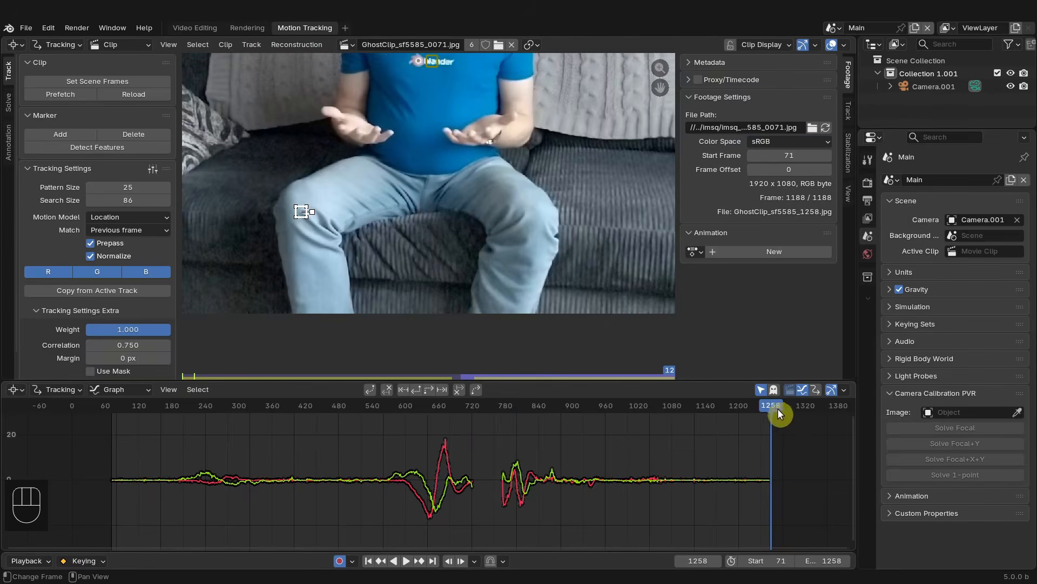
{"action": "left_click_drag", "start_coordinate": [735, 416], "coordinate": [388, 431]}
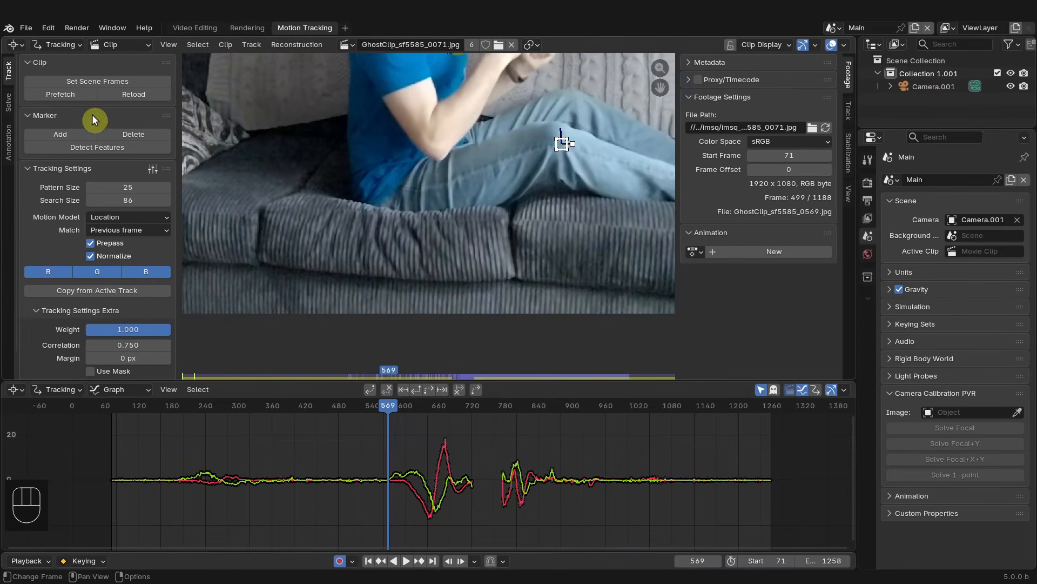
{"action": "left_click", "coordinate": [70, 46]}
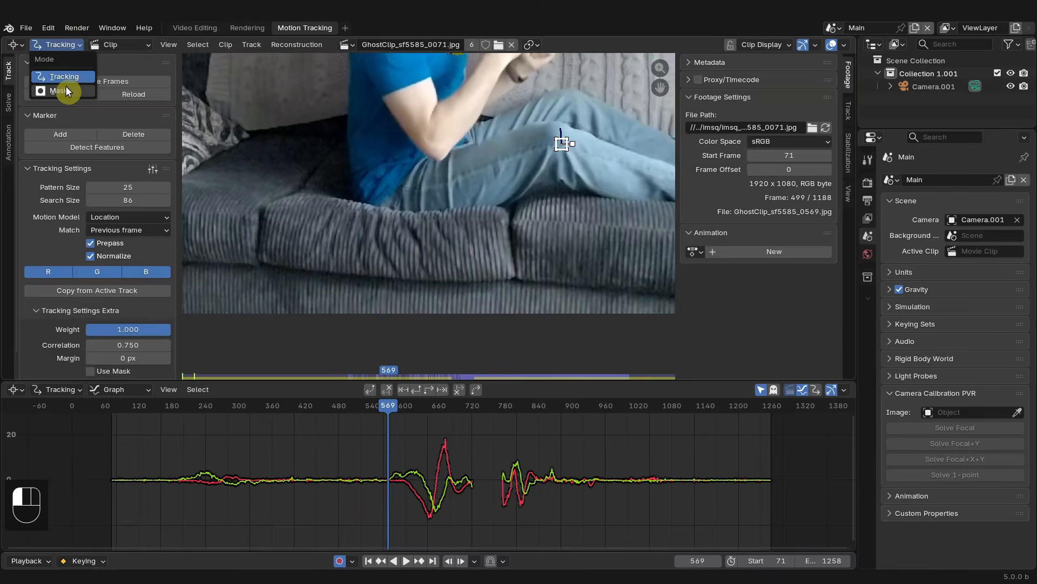
{"action": "left_click", "coordinate": [69, 92]}
{"action": "scroll", "coordinate": [524, 183], "scroll_direction": "up", "scroll_amount": 1}
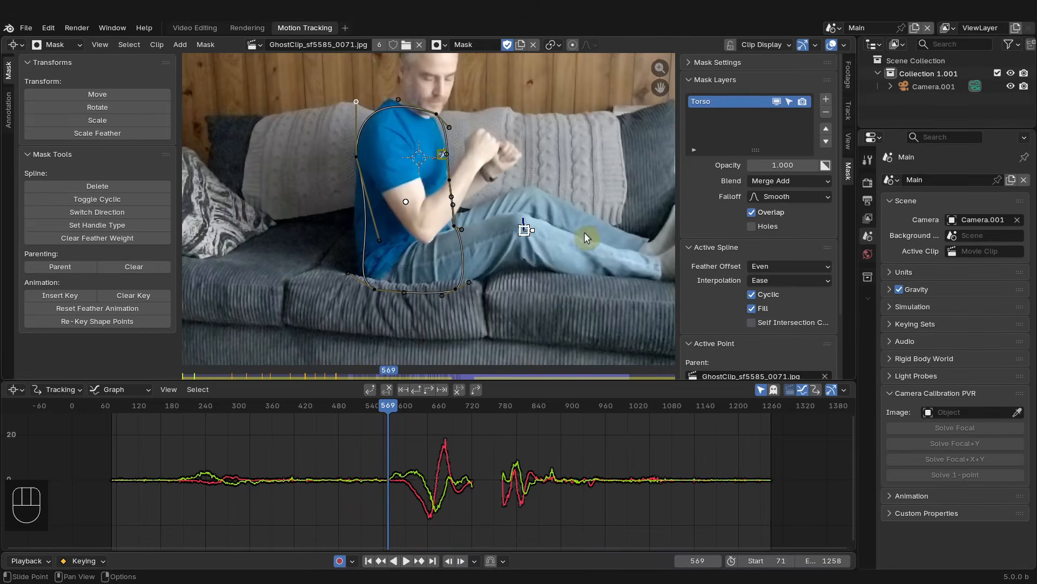
- Add a new mask layer and rename it Rt_Calf
{"action": "left_click", "coordinate": [826, 99]}
{"action": "left_click", "coordinate": [709, 120]}
{"action": "double_click", "coordinate": [708, 116]}
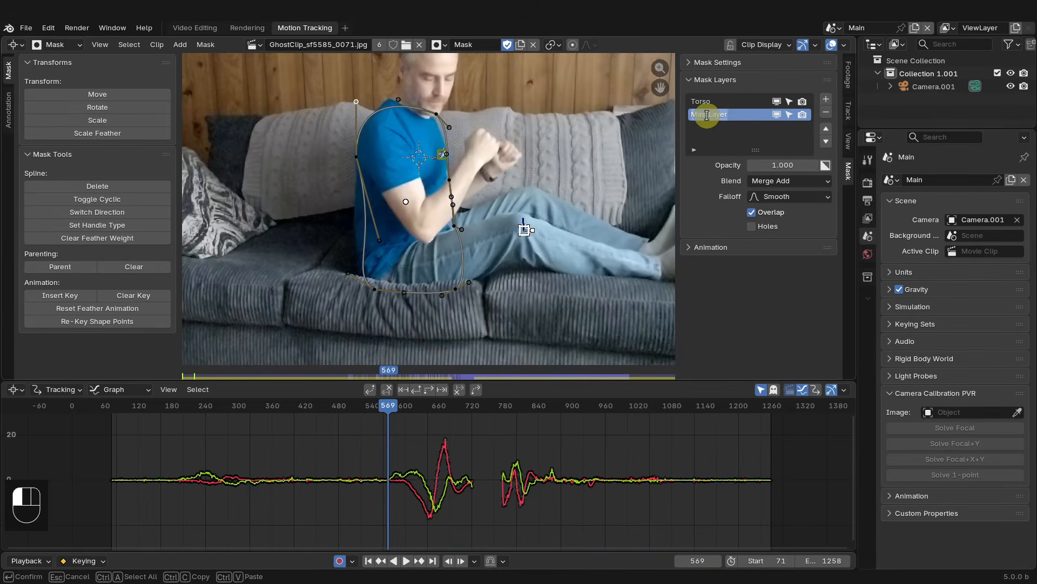
{"action": "type", "text": "R"}
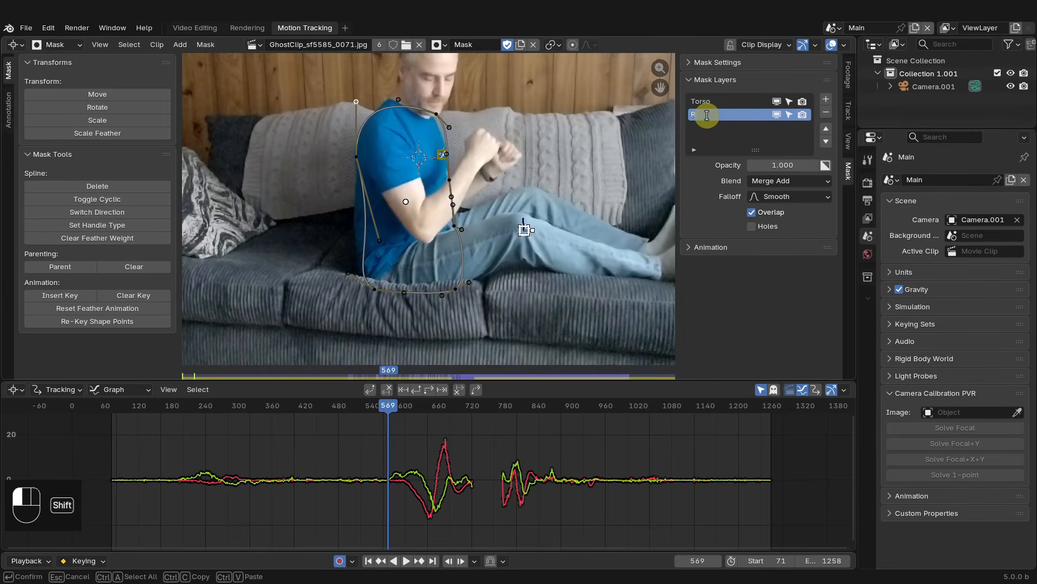
{"action": "type", "text": "t_Calf"}
{"action": "key", "text": "Return"}
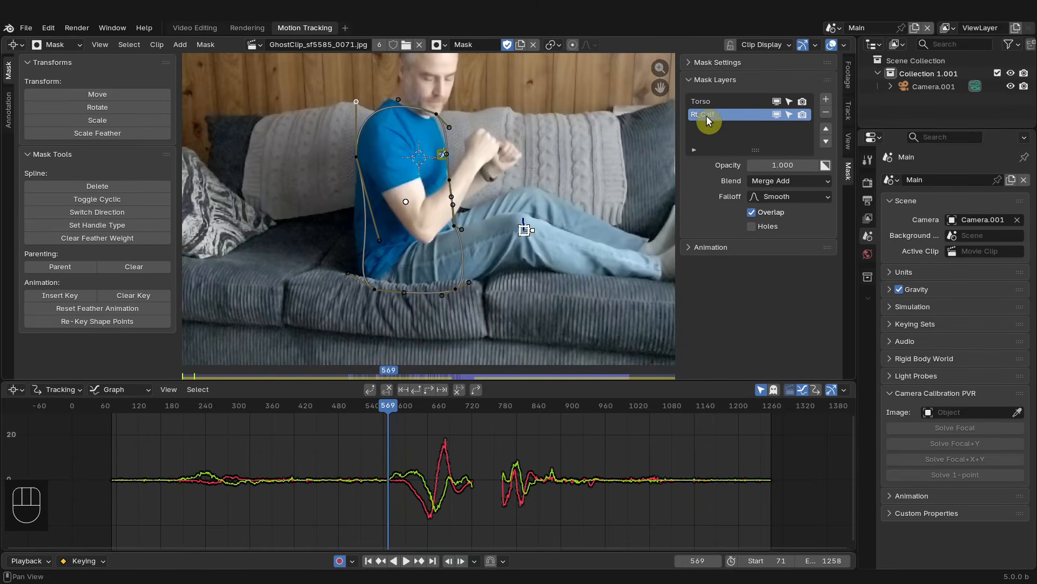
- Hide the Torso mask layer in the viewport and make Rt_Calf the active layer again
{"action": "key", "text": "ctrl+shift+2"}
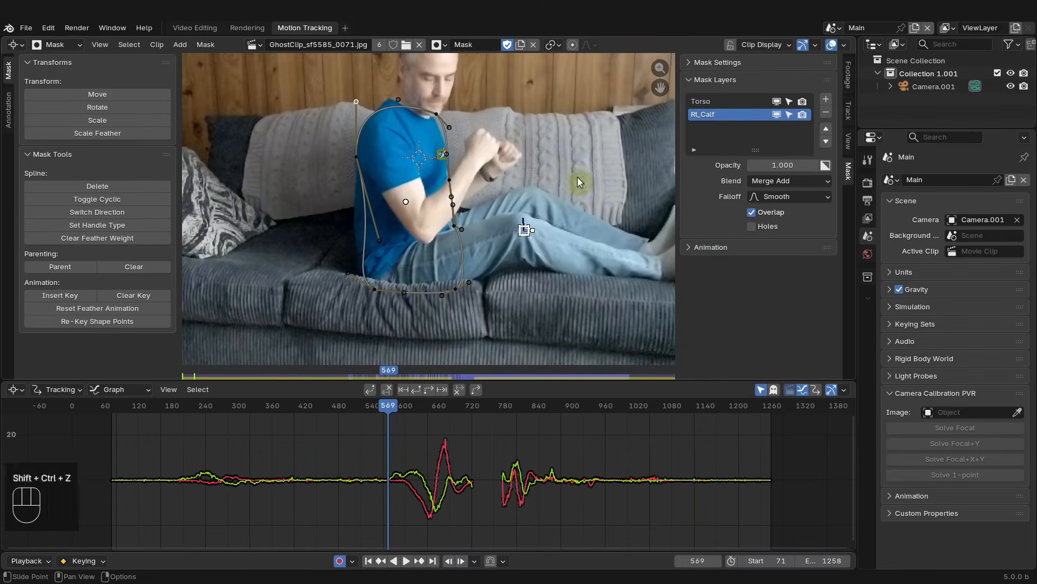
{"action": "key", "text": "a"}
{"action": "key", "text": "a"}
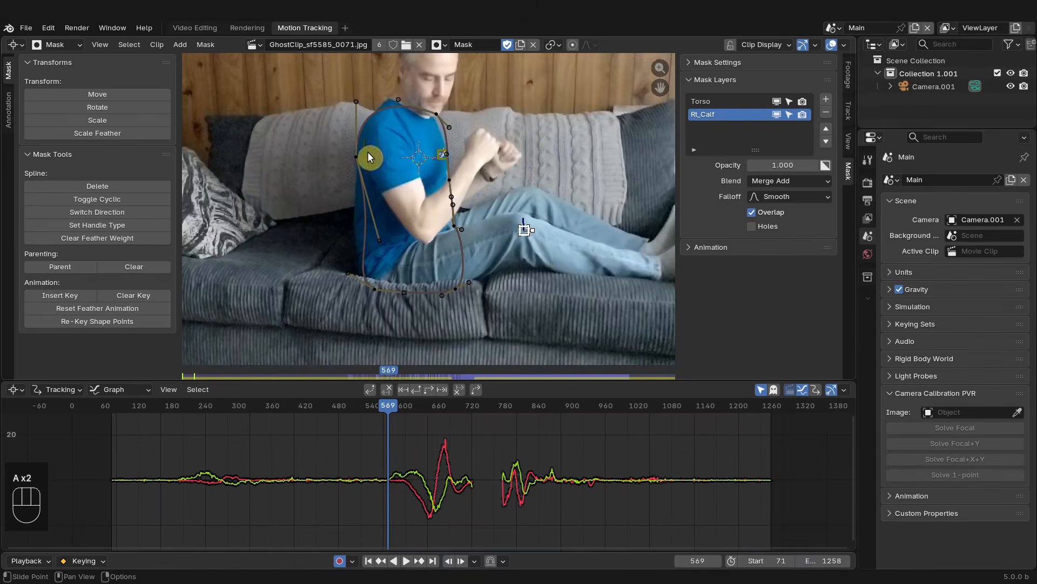
{"action": "left_click", "coordinate": [777, 102]}
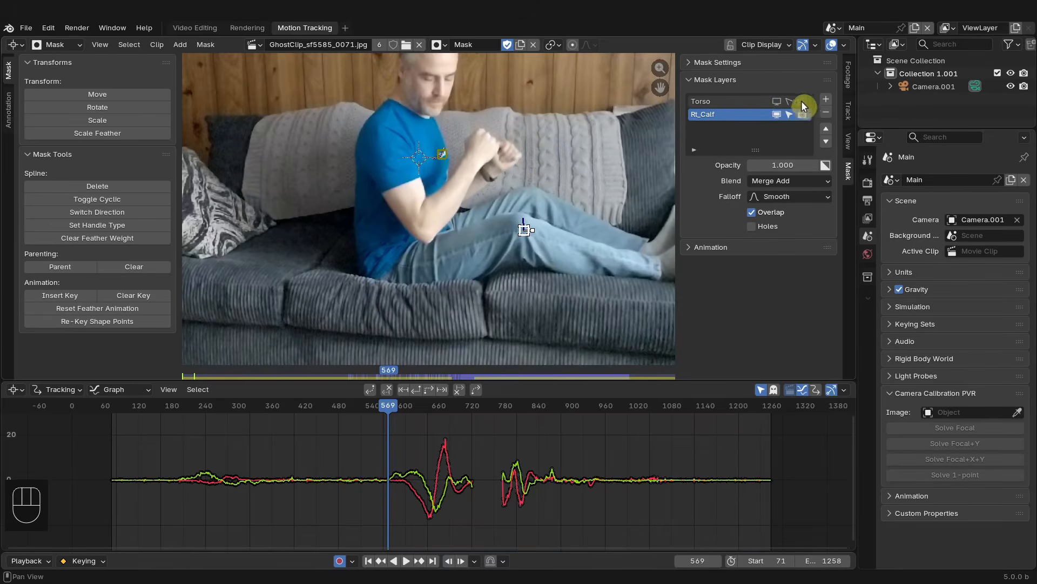
{"action": "left_click", "coordinate": [803, 101]}
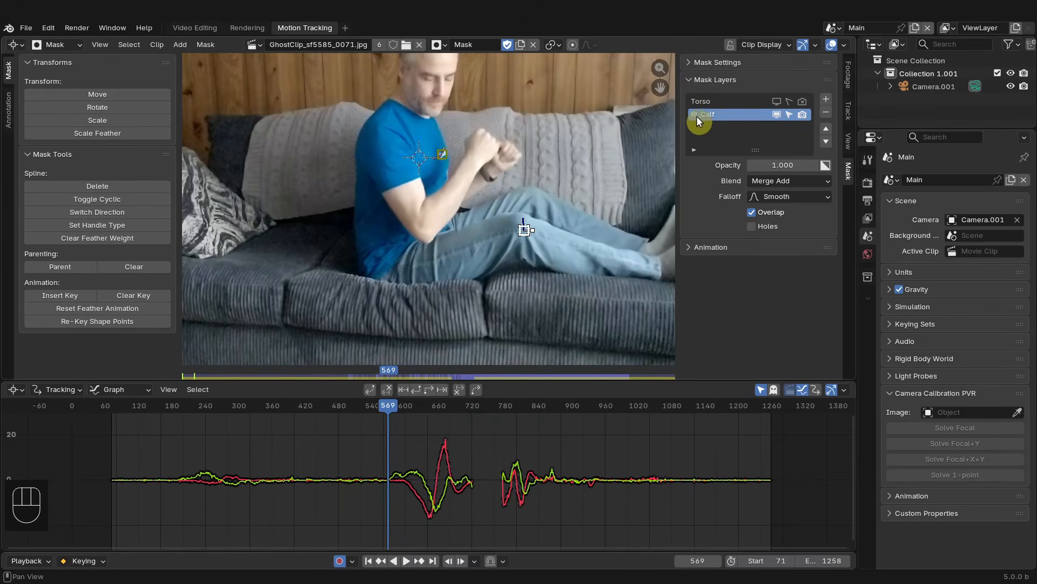
{"action": "left_click", "coordinate": [705, 101]}
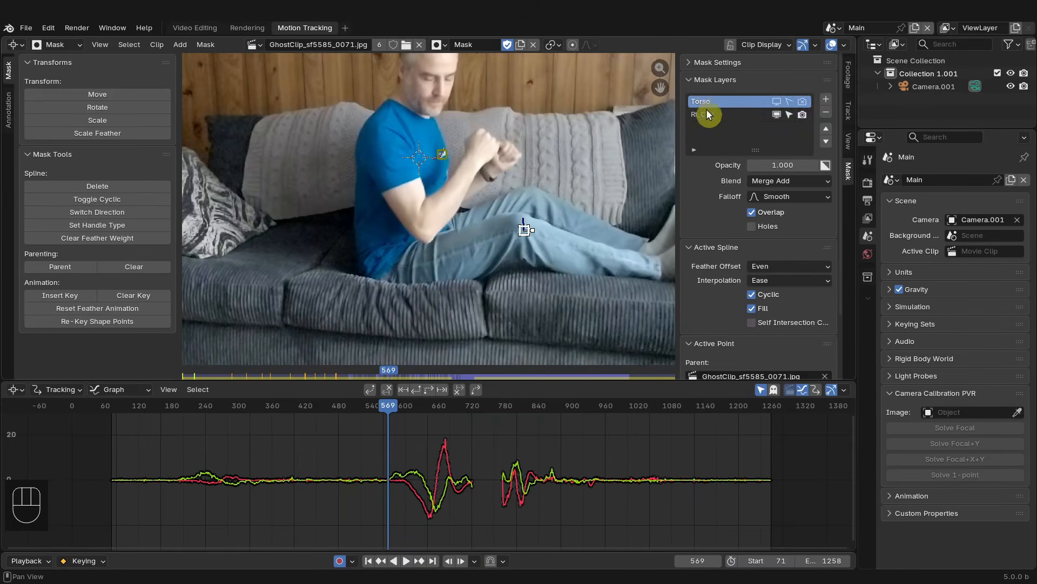
{"action": "left_click", "coordinate": [711, 112]}
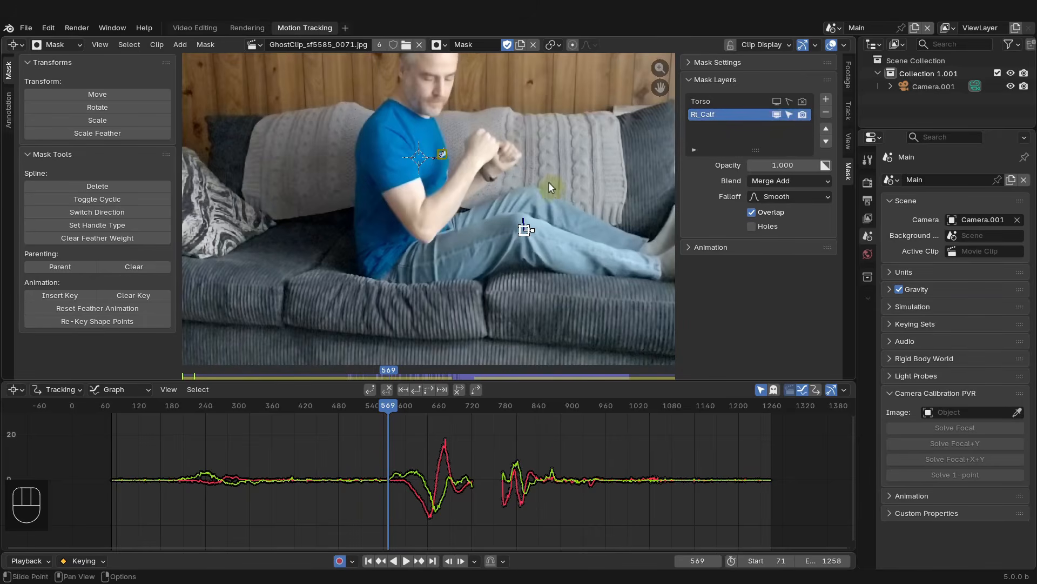
- Place the 2D cursor on the knee marker and add a circle mask shape there
{"action": "right_click", "coordinate": [524, 231], "text": "shift"}
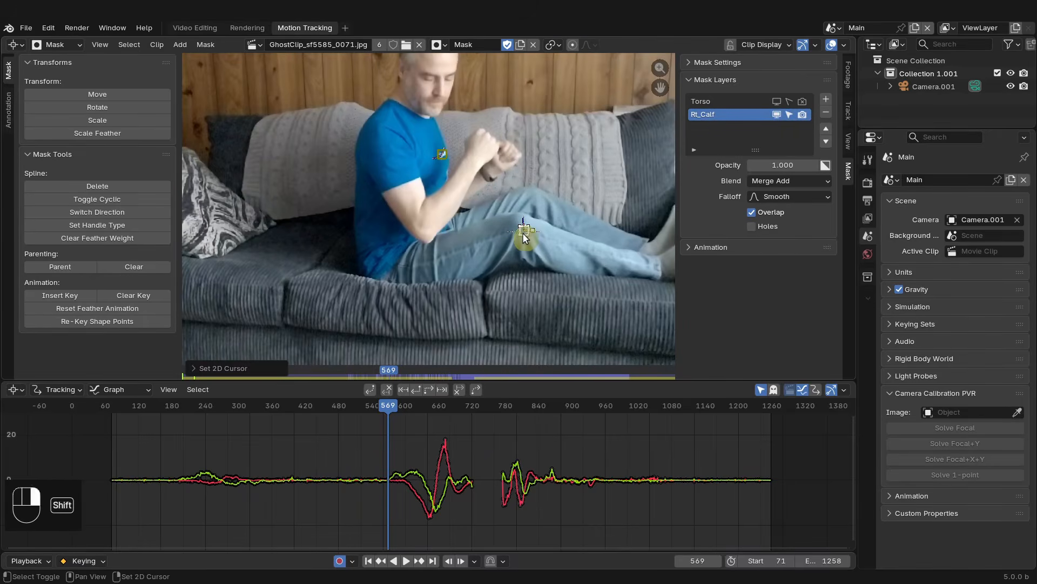
{"action": "key", "text": "shift+a"}
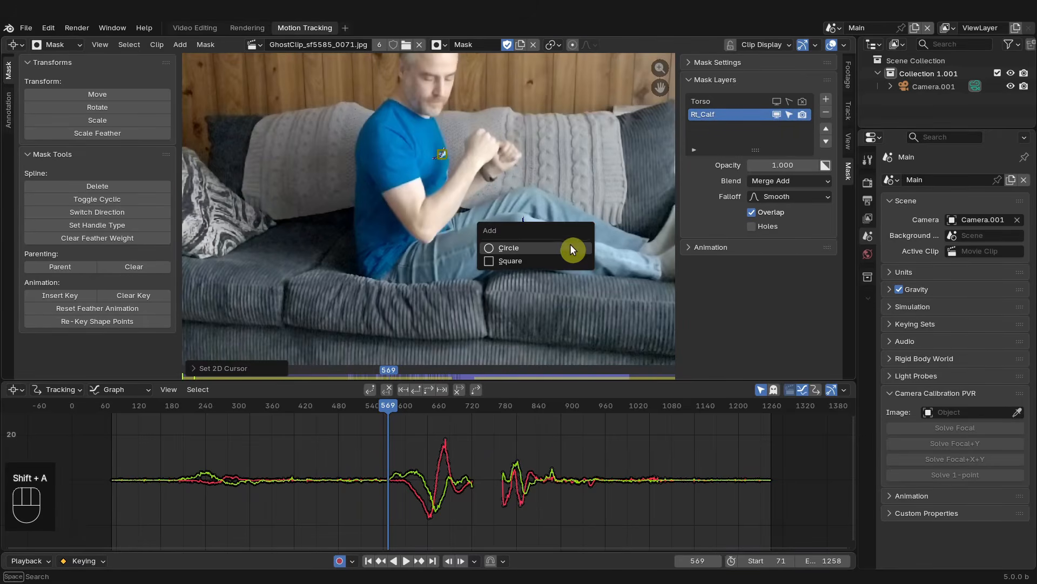
{"action": "left_click", "coordinate": [570, 245]}
{"action": "middle_click_drag", "start_coordinate": [589, 277], "coordinate": [536, 274]}
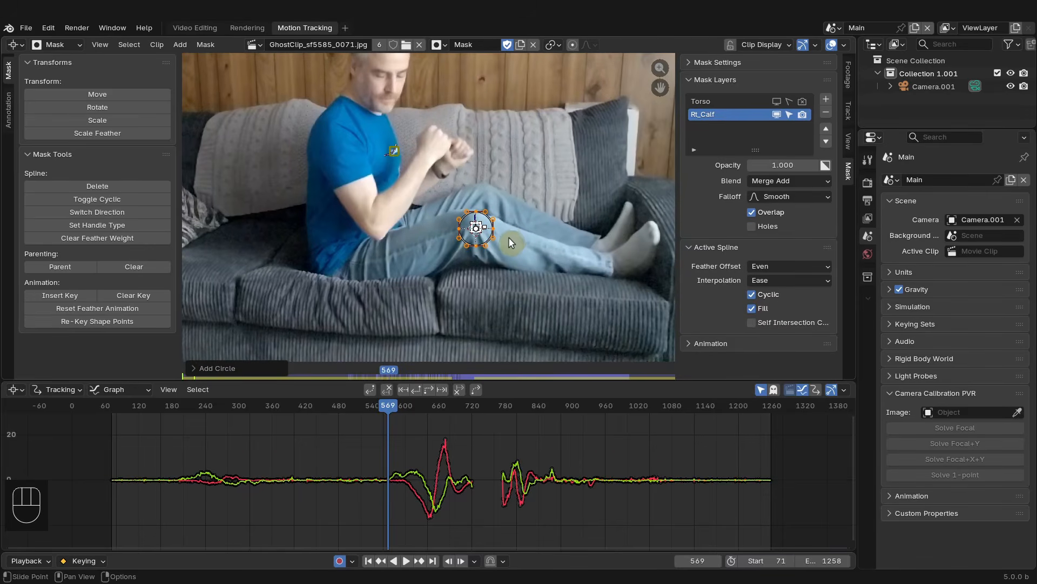
{"action": "key", "text": "ctrl+p"}
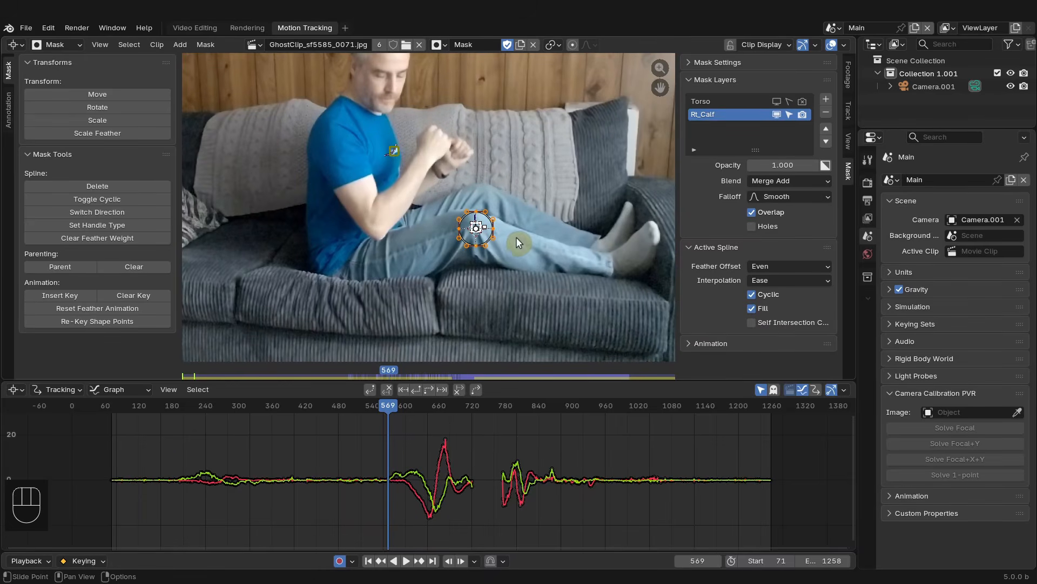
{"action": "key", "text": "ctrl+z"}
{"action": "scroll", "coordinate": [510, 246], "scroll_direction": "up", "scroll_amount": 4}
{"action": "scroll", "coordinate": [516, 256], "scroll_direction": "down", "scroll_amount": 3}
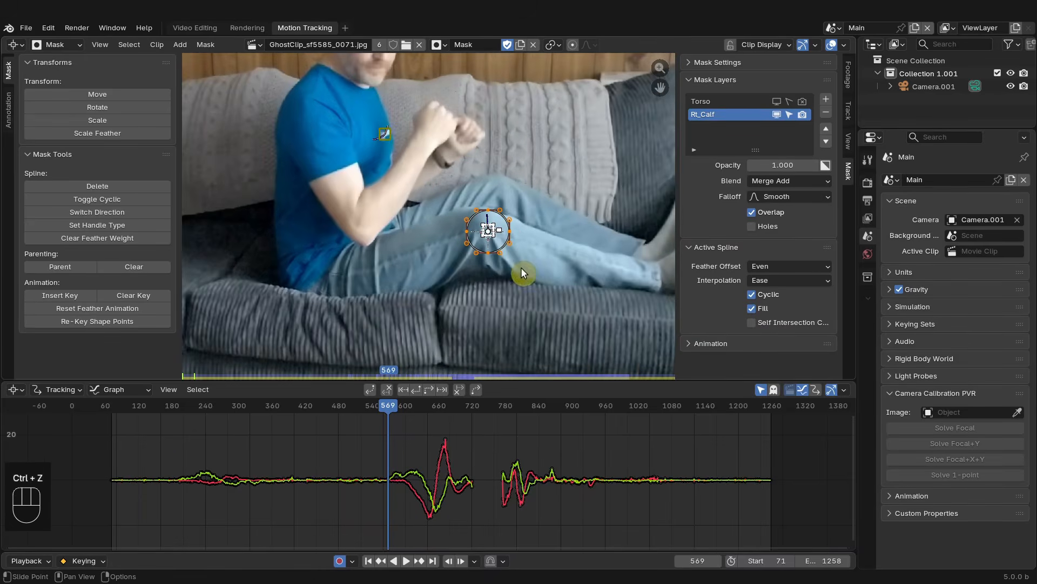
- Go to frame 546 and select all points of the circle mask
{"action": "left_click", "coordinate": [381, 403]}
{"action": "mouse_move", "coordinate": [381, 402]}
{"action": "left_mouse_down"}
{"action": "mouse_move", "coordinate": [331, 409]}
{"action": "mouse_move", "coordinate": [446, 416]}
{"action": "mouse_move", "coordinate": [376, 415]}
{"action": "left_mouse_up"}
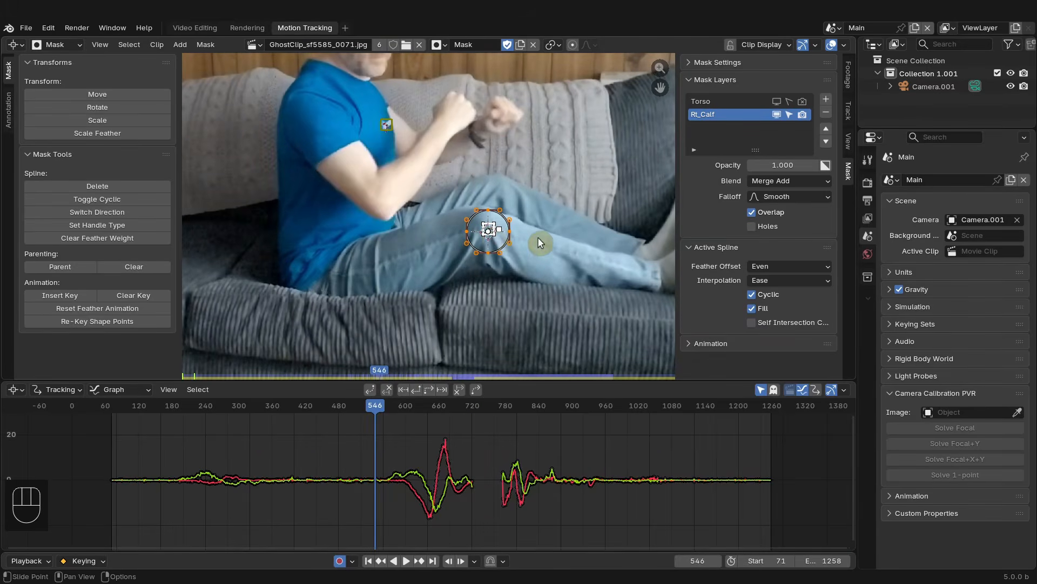
{"action": "key", "text": "a"}
{"action": "key", "text": "a"}
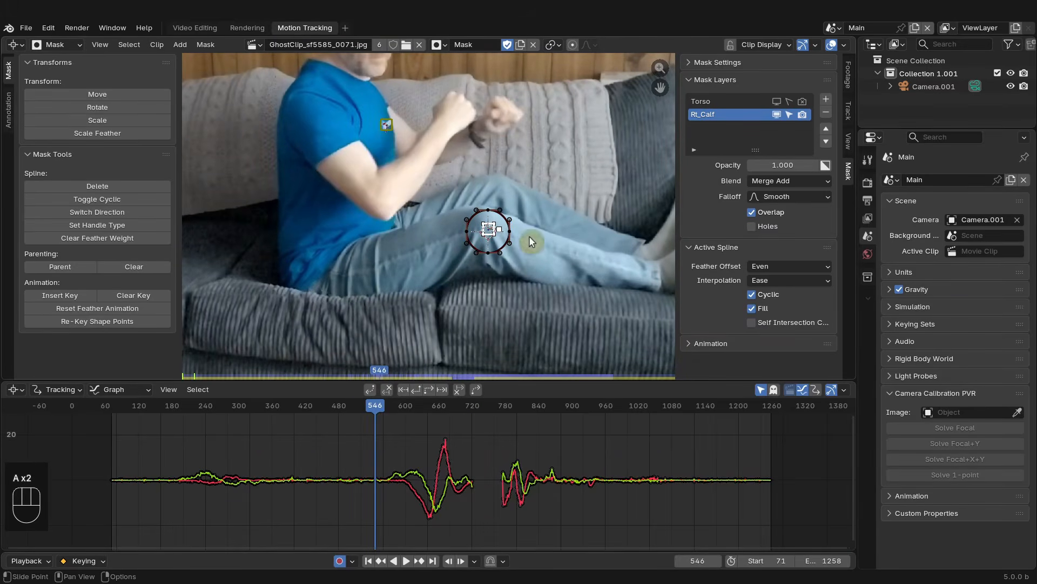
{"action": "key", "text": "a"}
{"action": "key", "text": "a"}
{"action": "key", "text": "a"}
{"action": "key", "text": "a"}
{"action": "key", "text": "a"}
{"action": "scroll", "coordinate": [503, 226], "scroll_direction": "up", "scroll_amount": 2}
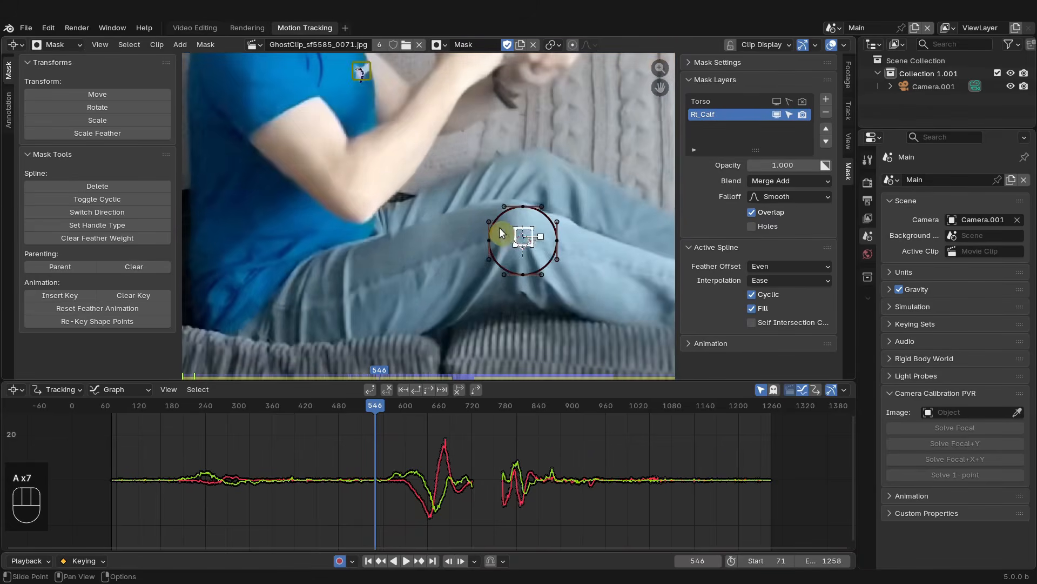
{"action": "scroll", "coordinate": [527, 241], "scroll_direction": "down", "scroll_amount": 2}
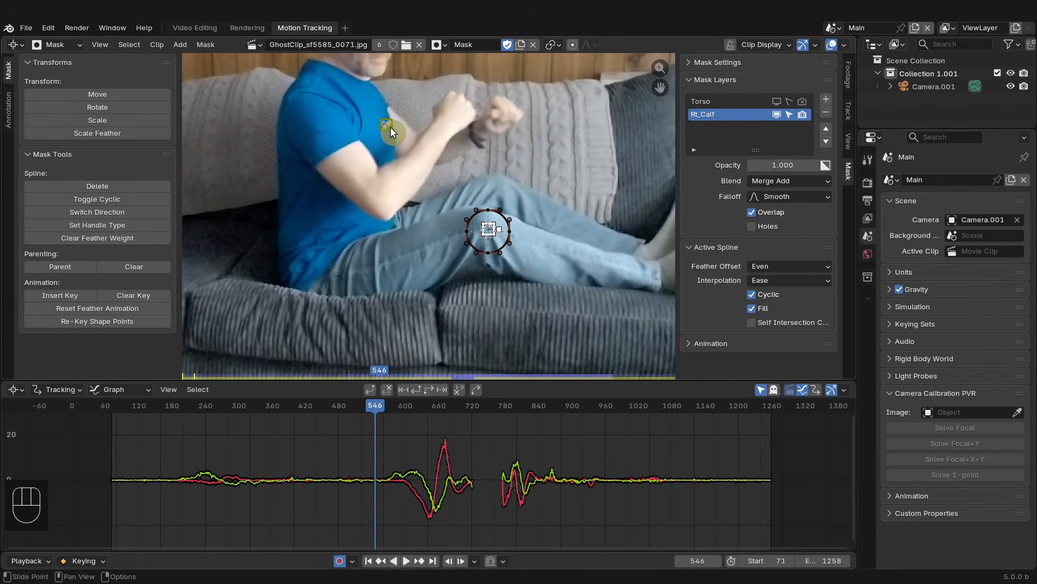
- Select the torso and knee tracking markers to inspect their motion curves
{"action": "left_click", "coordinate": [572, 124]}
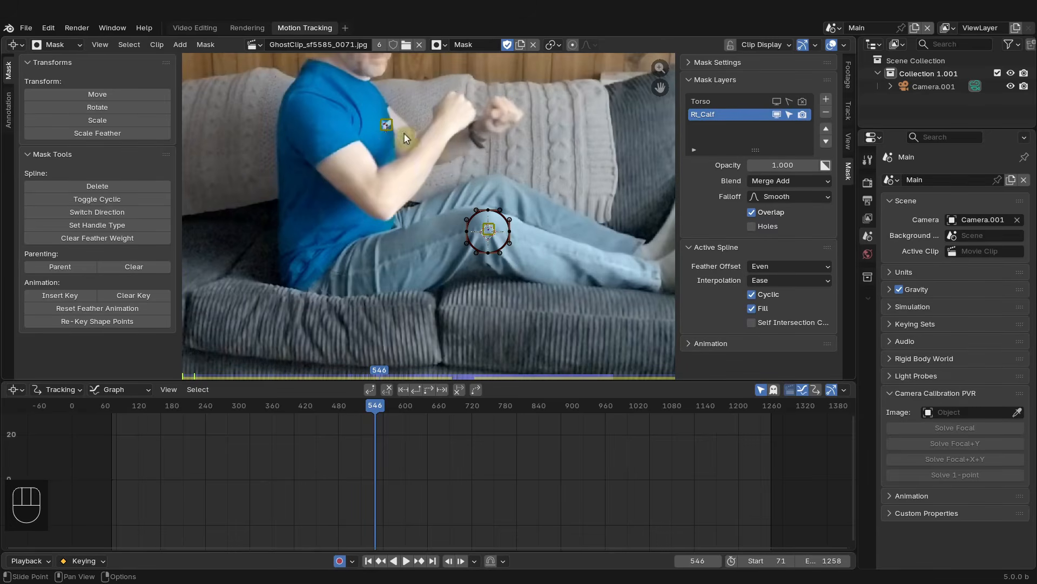
{"action": "left_click", "coordinate": [385, 126]}
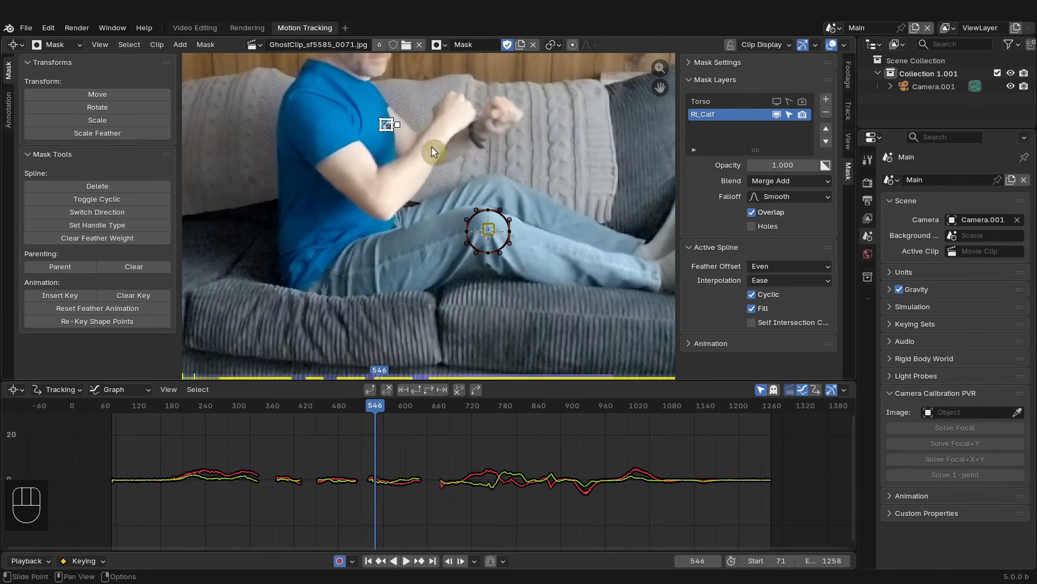
{"action": "left_click", "coordinate": [489, 230]}
{"action": "scroll", "coordinate": [497, 234], "scroll_direction": "up", "scroll_amount": 2}
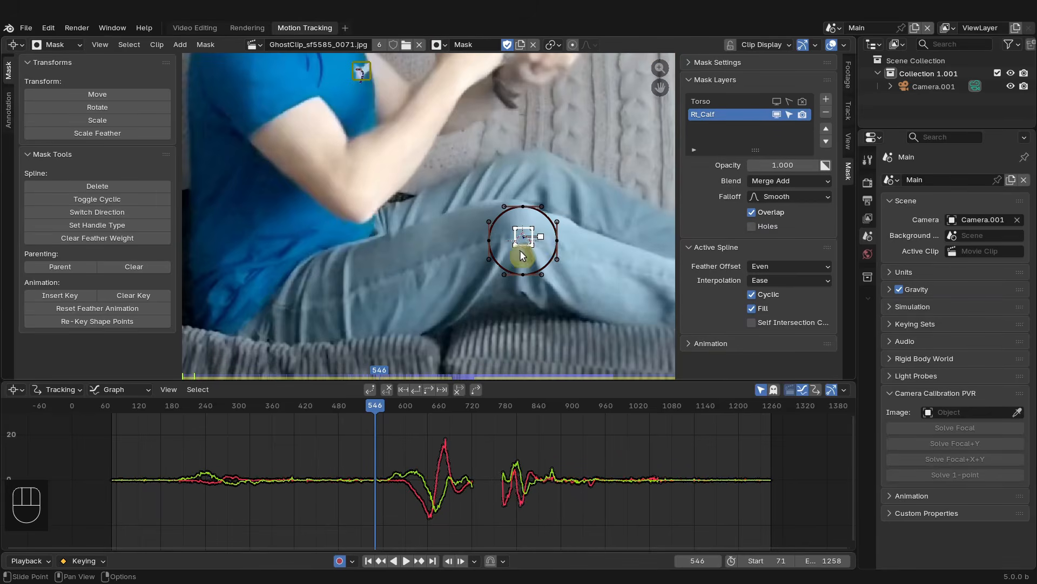
- Scale the circle mask down to about half size around the knee
{"action": "left_click", "coordinate": [558, 240]}
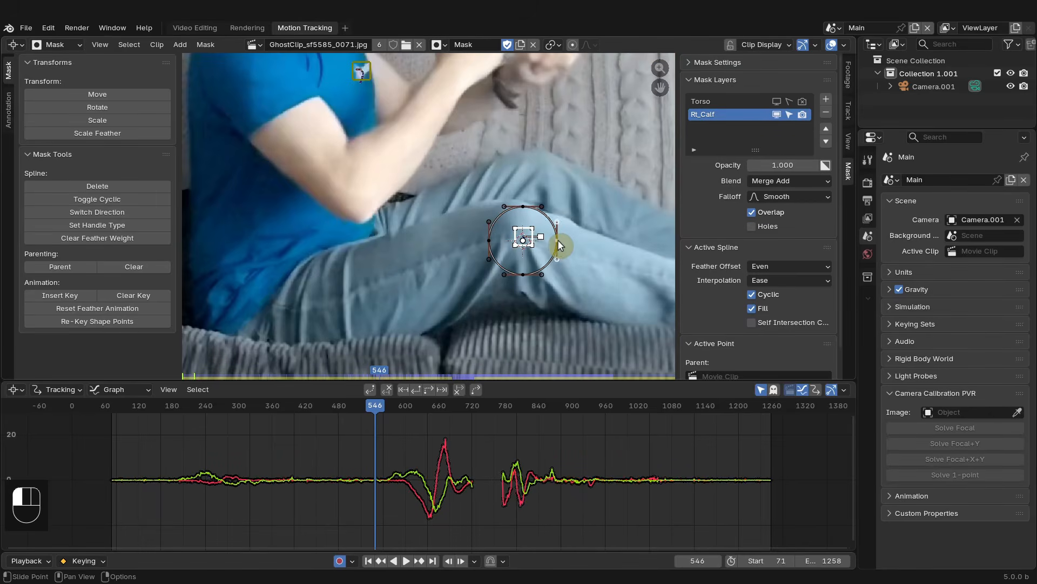
{"action": "key", "text": "a"}
{"action": "key", "text": "s"}
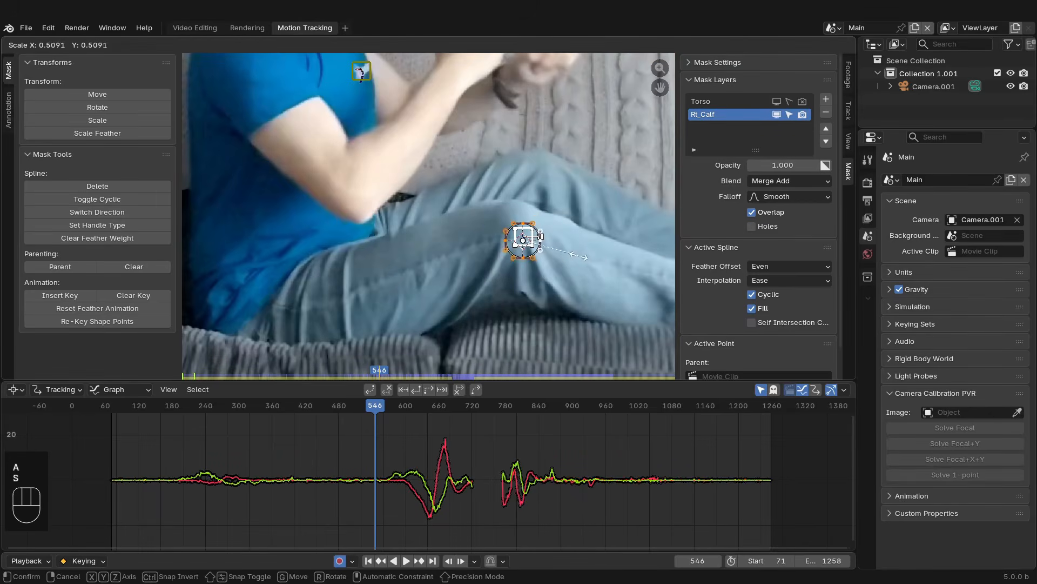
{"action": "left_click", "coordinate": [510, 248]}
{"action": "left_click", "coordinate": [527, 140]}
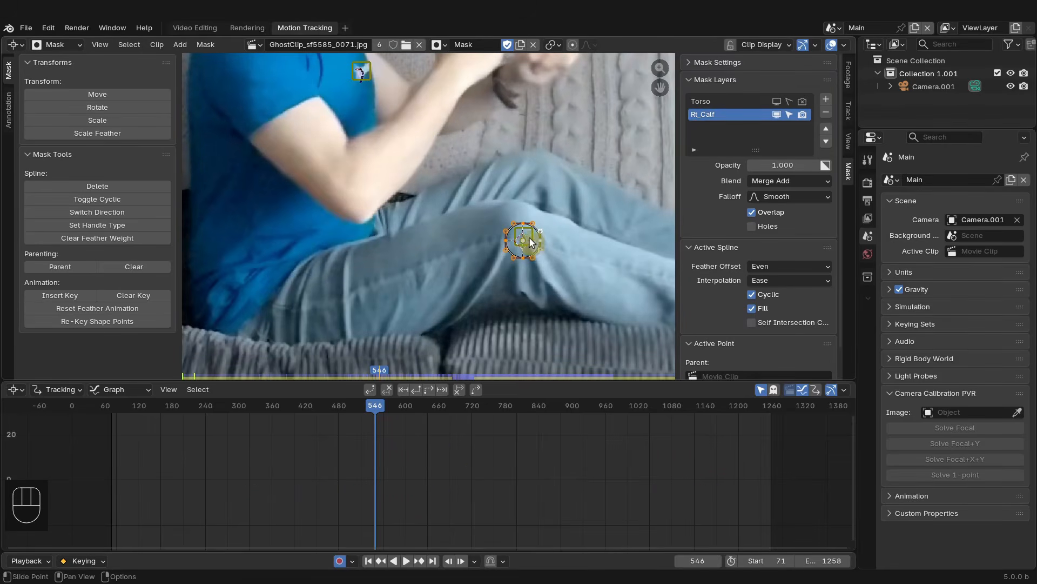
{"action": "left_click", "coordinate": [512, 224]}
{"action": "left_click", "coordinate": [524, 257]}
{"action": "left_click_drag", "start_coordinate": [507, 241], "coordinate": [524, 228]}
{"action": "left_click", "coordinate": [777, 115]}
{"action": "left_click", "coordinate": [777, 115]}
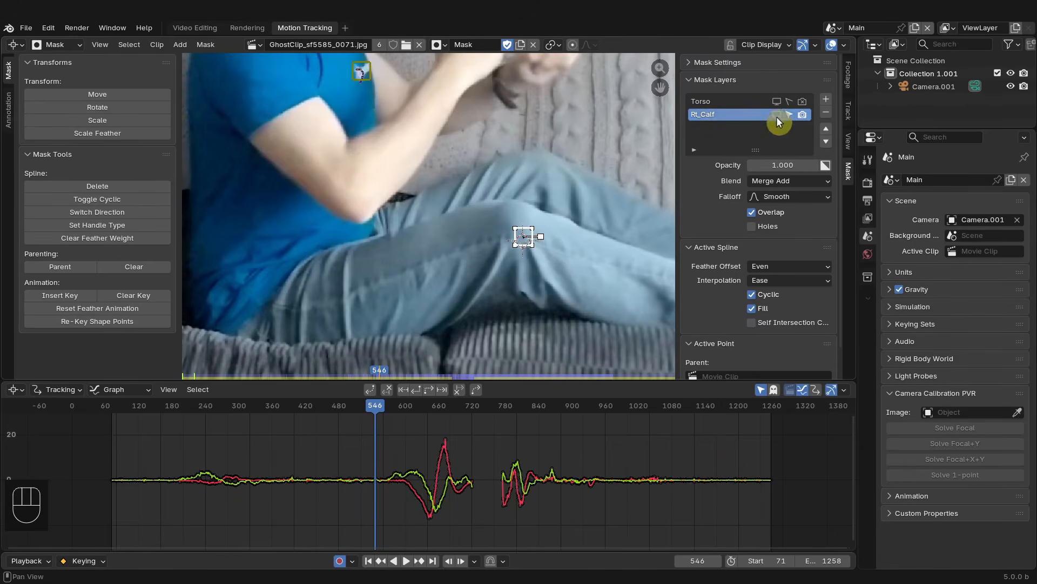
{"action": "key", "text": "ctrl+z"}
{"action": "key", "text": "ctrl+z"}
{"action": "key", "text": "ctrl+z"}
{"action": "key", "text": "ctrl+z"}
{"action": "key", "text": "ctrl+z"}
{"action": "key", "text": "ctrl+z"}
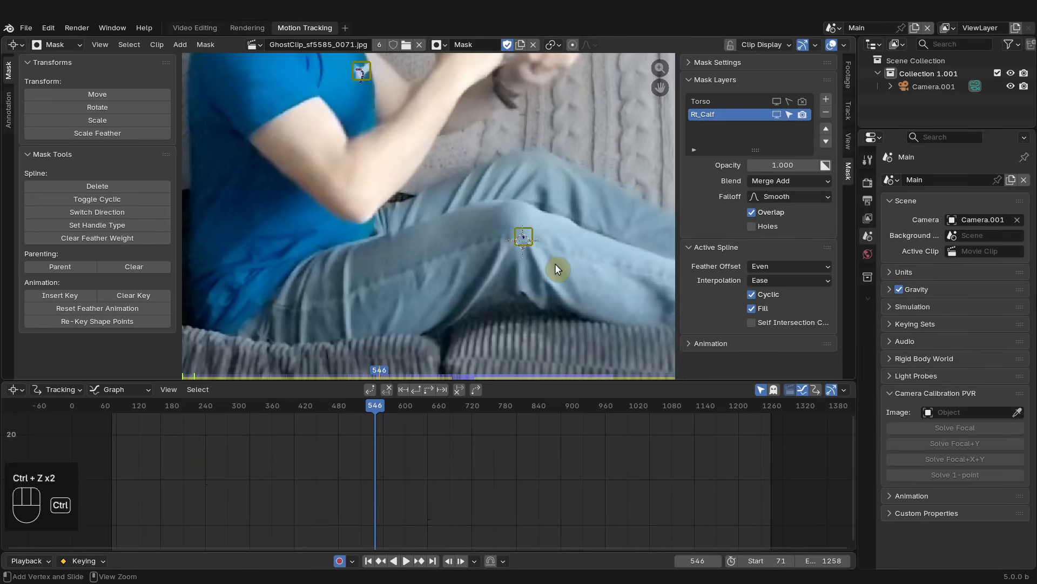
{"action": "key", "text": "ctrl+z"}
{"action": "key", "text": "ctrl+z"}
{"action": "key", "text": "ctrl+z"}
{"action": "key", "text": "ctrl+z"}
{"action": "key", "text": "ctrl+z"}
{"action": "key", "text": "ctrl+z"}
{"action": "key", "text": "ctrl+z"}
{"action": "key", "text": "ctrl+z"}
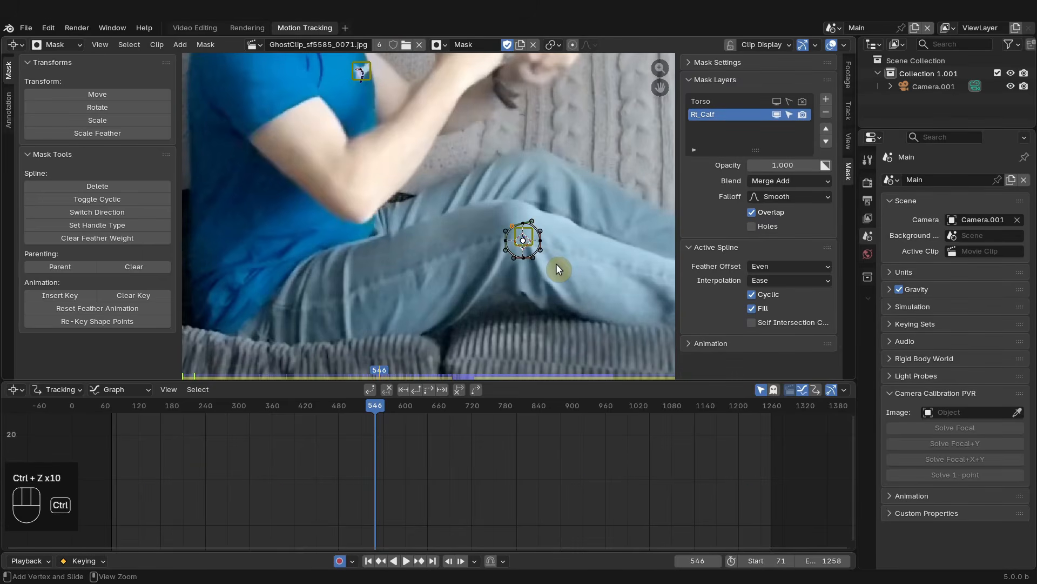
{"action": "key", "text": "ctrl+z"}
{"action": "key", "text": "ctrl+z"}
{"action": "key", "text": "ctrl+z"}
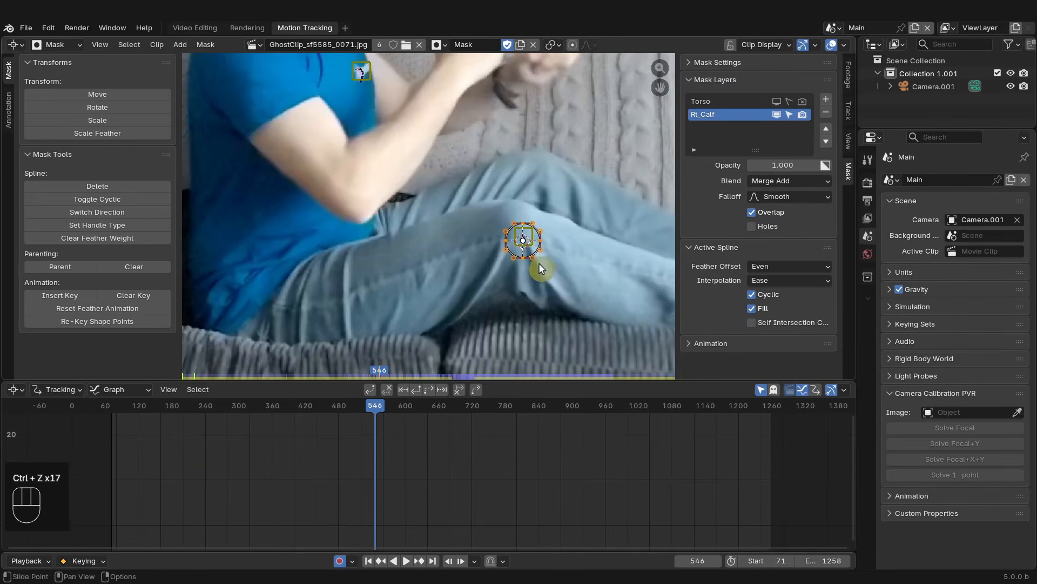
- Move the circle mask so it sits centred on the knee marker
{"action": "key", "text": "g"}
{"action": "left_click", "coordinate": [451, 273]}
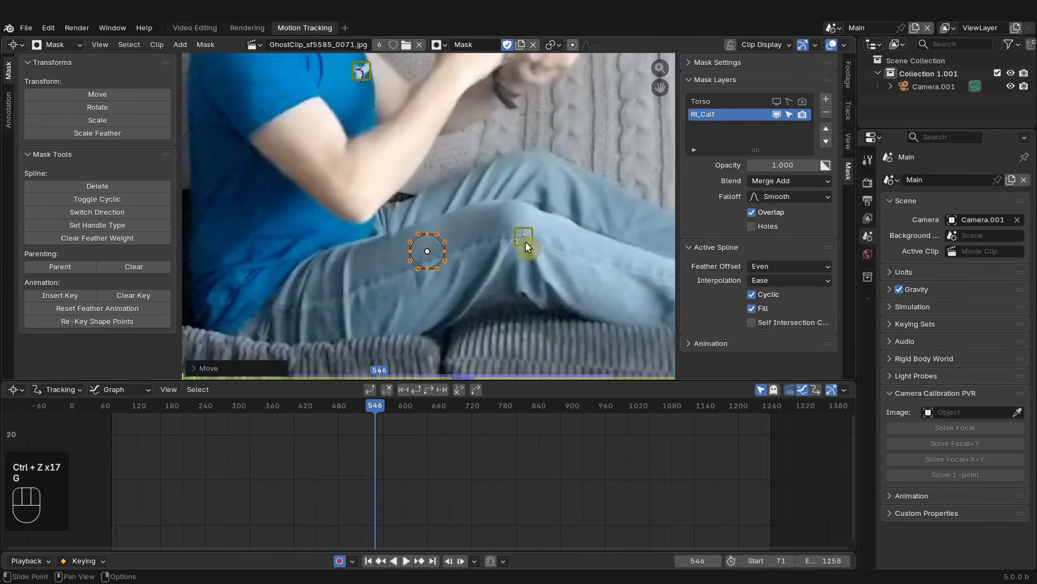
{"action": "left_click", "coordinate": [524, 238]}
{"action": "key", "text": "g"}
{"action": "left_click", "coordinate": [543, 273]}
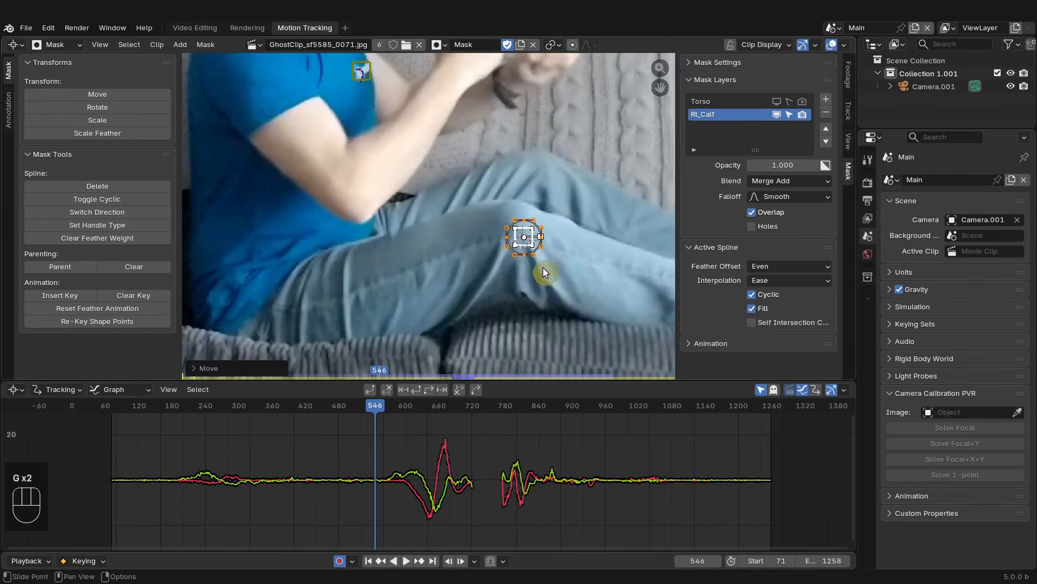
{"action": "key", "text": "g"}
{"action": "right_click", "coordinate": [475, 208]}
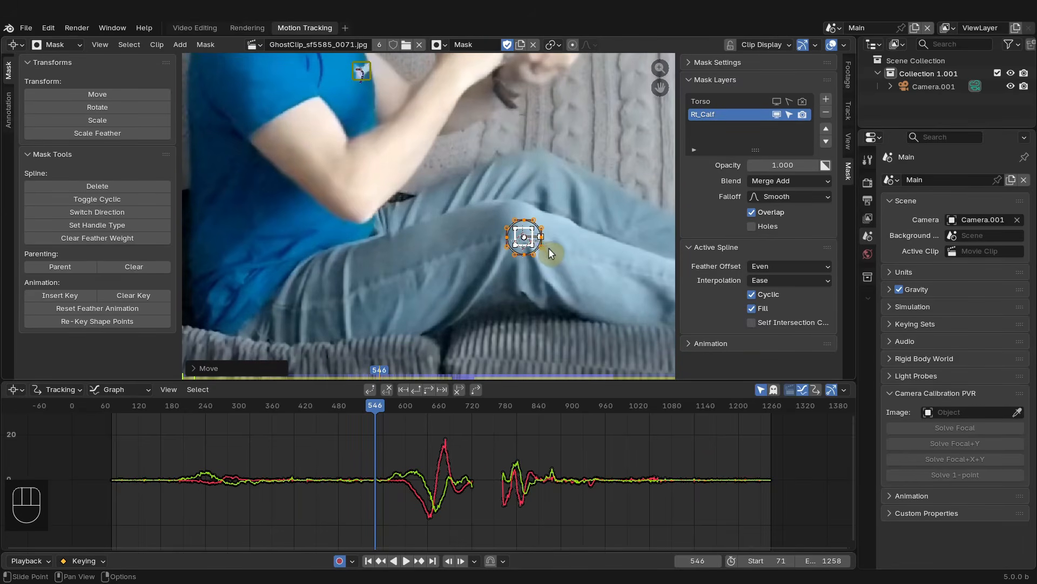
- Parent the circle mask to the knee tracking marker and go to frame 71
{"action": "key", "text": "ctrl+p"}
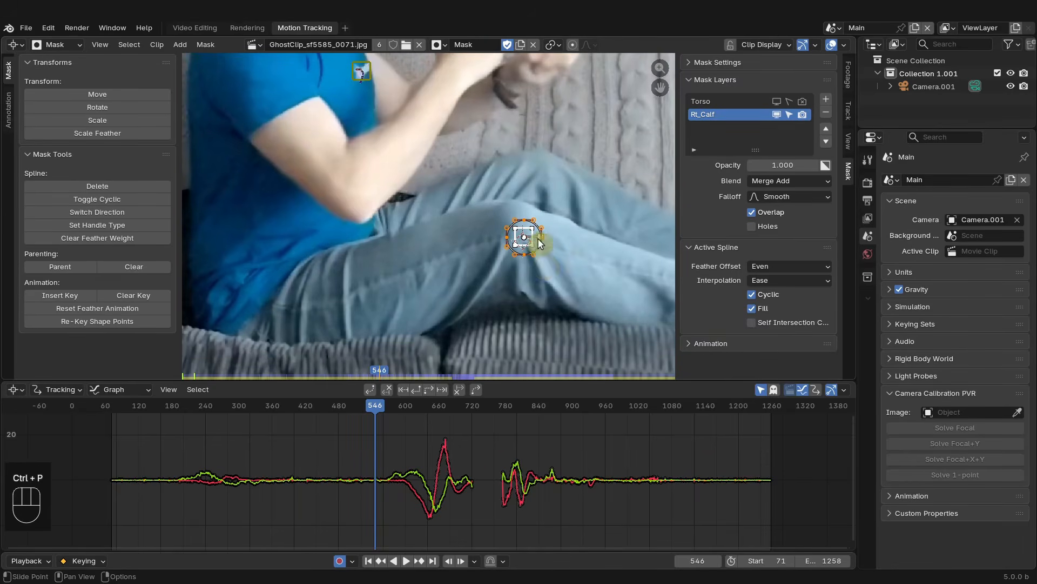
{"action": "scroll", "coordinate": [545, 259], "scroll_direction": "down", "scroll_amount": 3}
{"action": "left_click_drag", "start_coordinate": [383, 401], "coordinate": [369, 427]}
{"action": "left_click", "coordinate": [369, 561]}
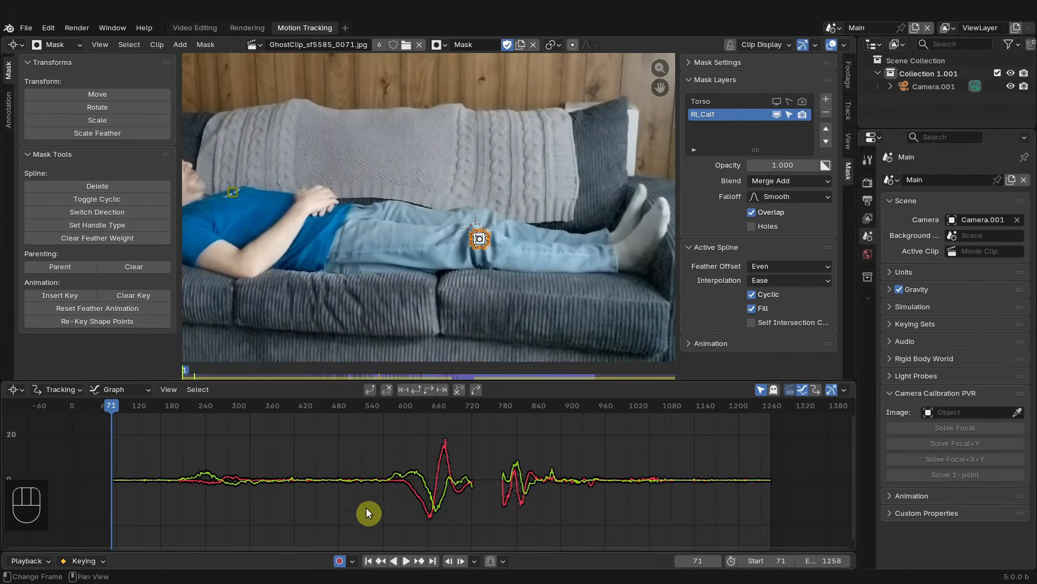
- Switch the lower editor to the Dope Sheet in mask mode and select the Rt_Calf layer channel
{"action": "left_click", "coordinate": [17, 389]}
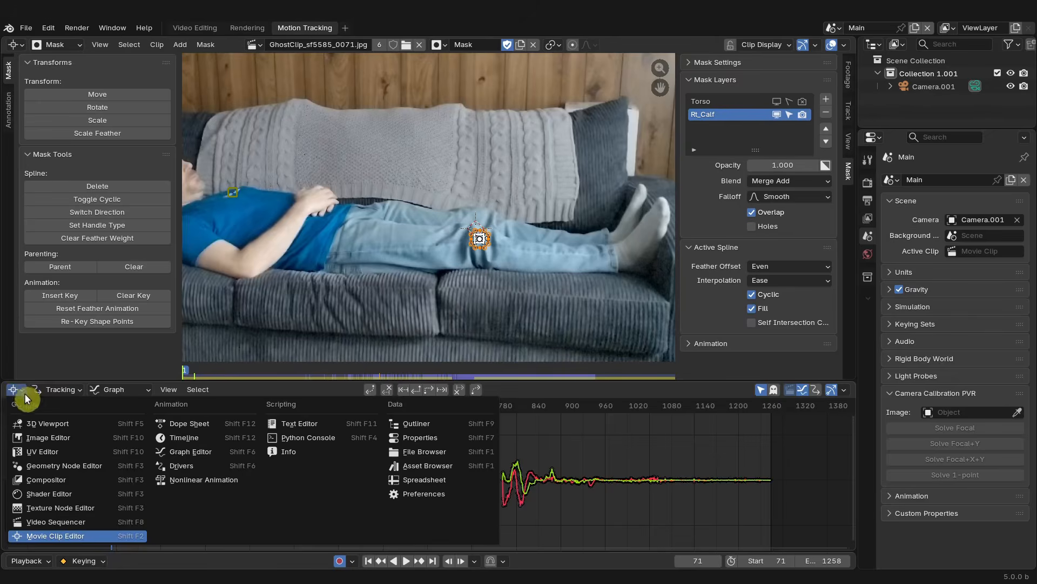
{"action": "left_click", "coordinate": [190, 423]}
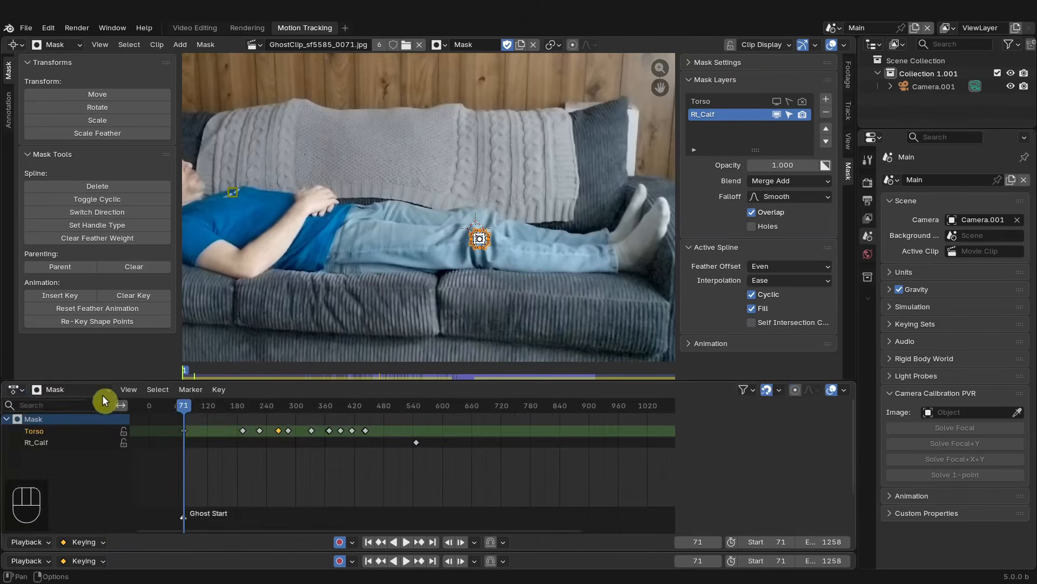
{"action": "left_click", "coordinate": [37, 442]}
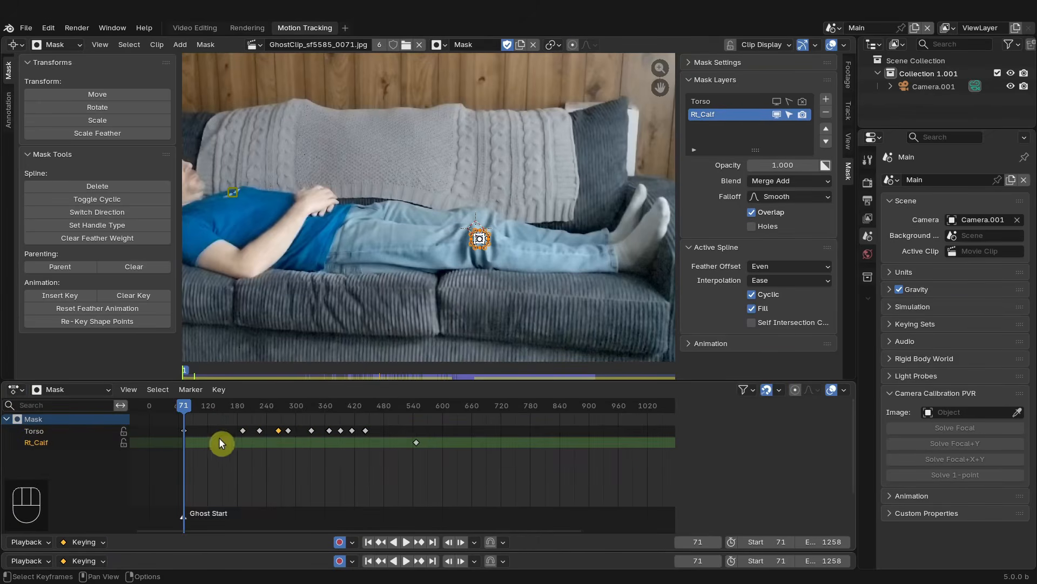
- Turn on auto keying and delete the Rt_Calf layer's existing mask keyframe
{"action": "left_click", "coordinate": [339, 541]}
{"action": "key", "text": "x"}
{"action": "left_click", "coordinate": [429, 443]}
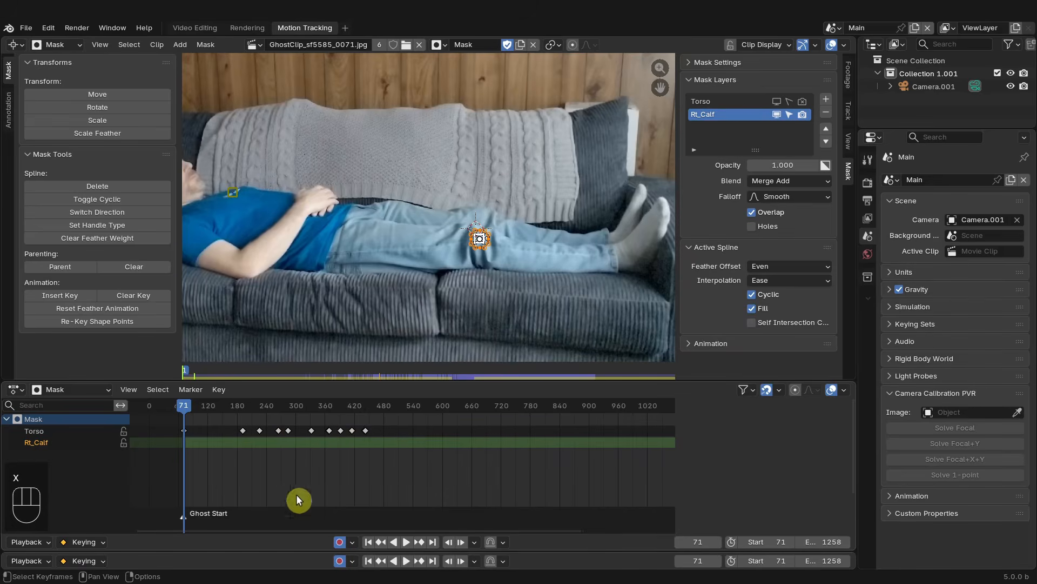
- Set the circle mask's handle type to Free
{"action": "scroll", "coordinate": [474, 257], "scroll_direction": "up", "scroll_amount": 1}
{"action": "middle_click_drag", "start_coordinate": [478, 260], "coordinate": [392, 264], "text": "shift"}
{"action": "scroll", "coordinate": [389, 263], "scroll_direction": "up", "scroll_amount": 2}
{"action": "key", "text": "v"}
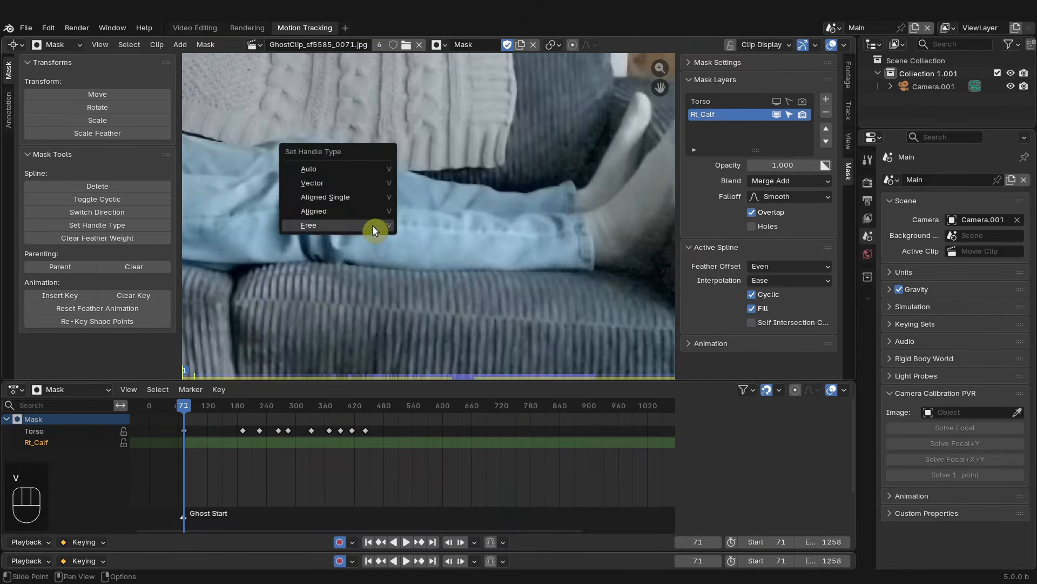
{"action": "left_click", "coordinate": [359, 224]}
- Scale the mask along X and Y into a long horizontal ellipse over the lower leg
{"action": "key", "text": "s"}
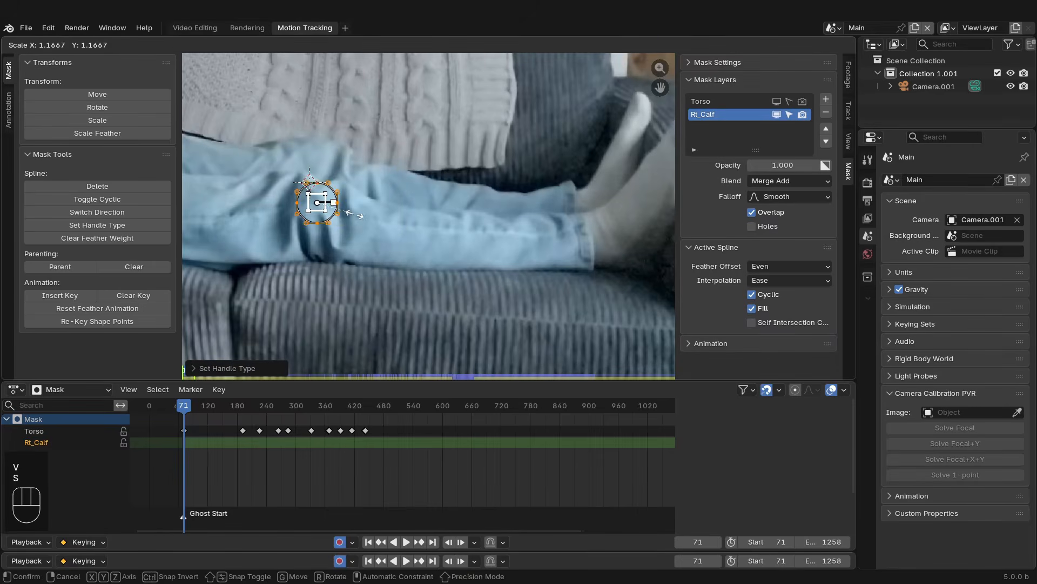
{"action": "key", "text": "x"}
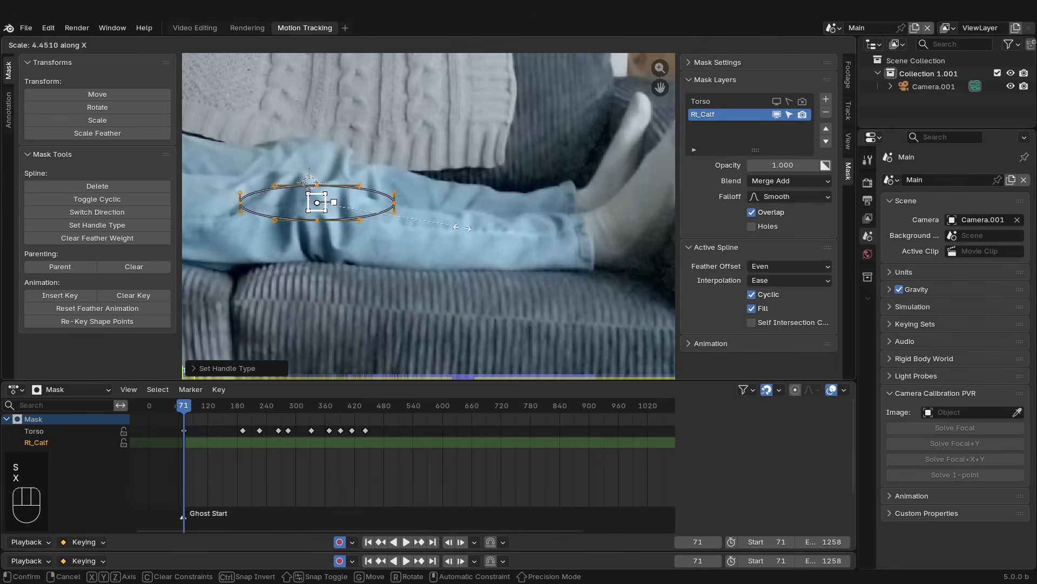
{"action": "left_click", "coordinate": [424, 224]}
{"action": "key", "text": "s"}
{"action": "key", "text": "y"}
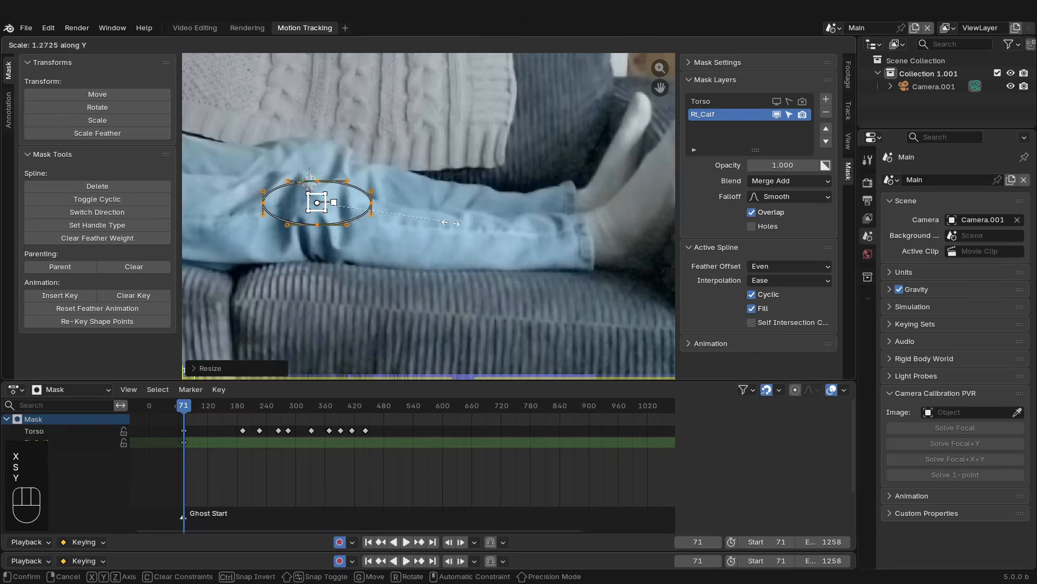
{"action": "left_click", "coordinate": [497, 226]}
{"action": "key", "text": "s"}
{"action": "key", "text": "x"}
{"action": "left_click", "coordinate": [256, 241]}
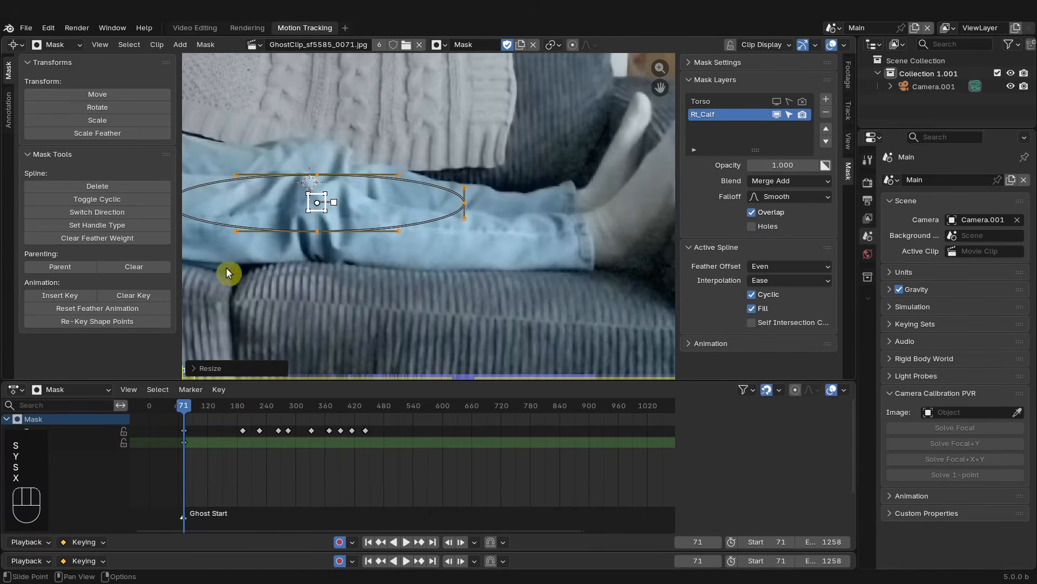
- Move and rotate the ellipse so it lies along the shin and calf
{"action": "scroll", "coordinate": [303, 259], "scroll_direction": "down", "scroll_amount": 5}
{"action": "key", "text": "g"}
{"action": "left_click", "coordinate": [433, 250]}
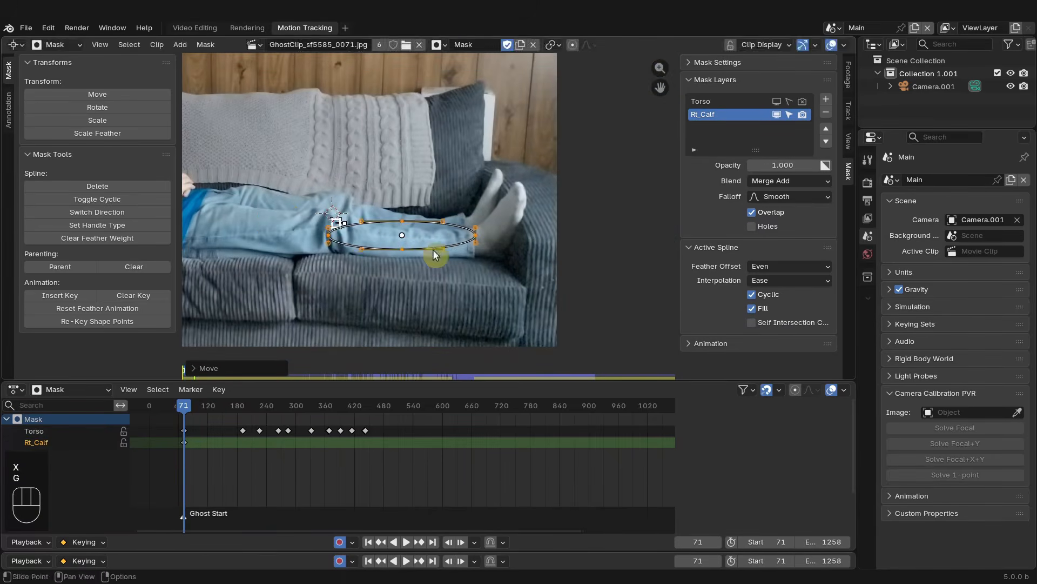
{"action": "key", "text": "r"}
{"action": "left_click", "coordinate": [461, 251]}
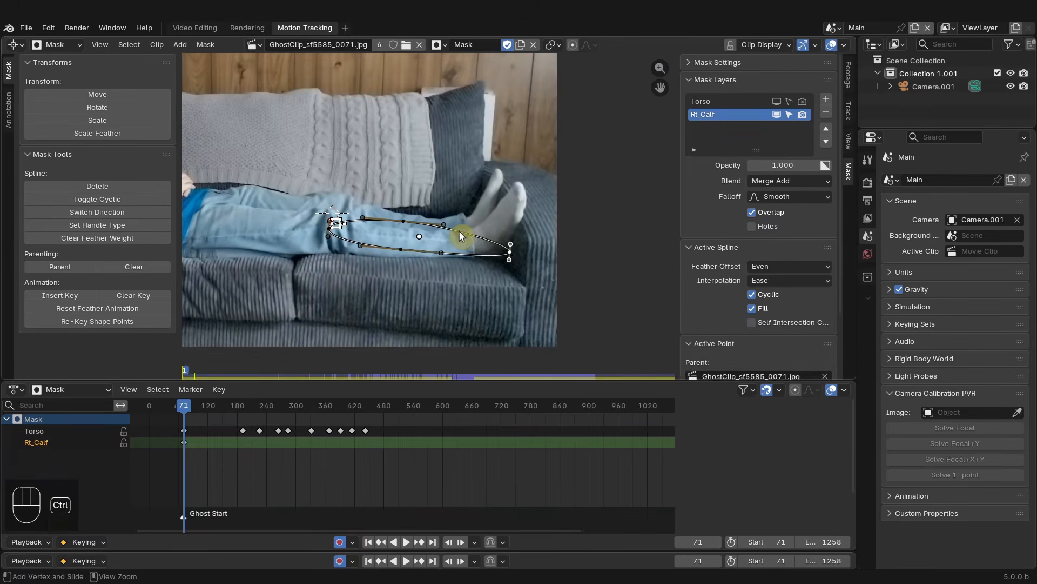
- Add new vertices to the mask outline and pull one up around the foot
{"action": "left_click", "coordinate": [458, 230], "text": "ctrl"}
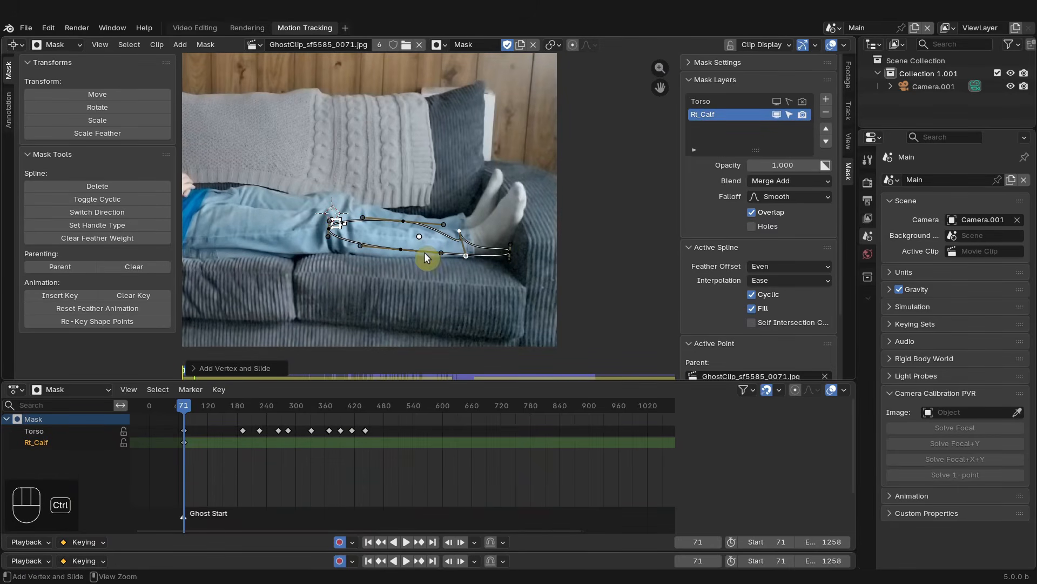
{"action": "left_click", "coordinate": [352, 246], "text": "ctrl"}
{"action": "left_click_drag", "start_coordinate": [351, 245], "coordinate": [537, 192]}
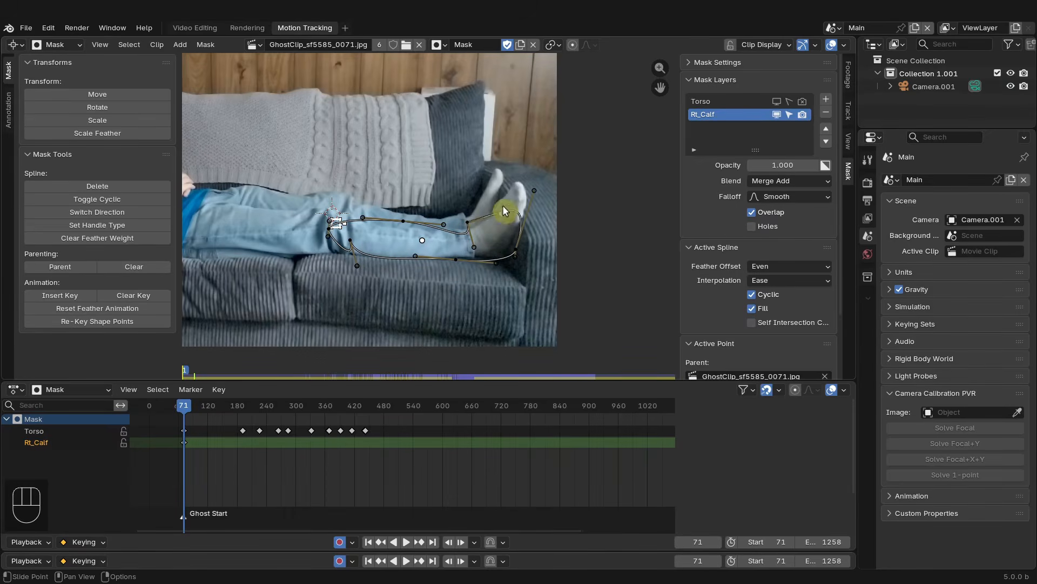
{"action": "mouse_move", "coordinate": [463, 223]}
{"action": "left_mouse_down"}
{"action": "mouse_move", "coordinate": [585, 104]}
{"action": "mouse_move", "coordinate": [483, 227]}
{"action": "left_mouse_up"}
{"action": "scroll", "coordinate": [533, 192], "scroll_direction": "up", "scroll_amount": 2}
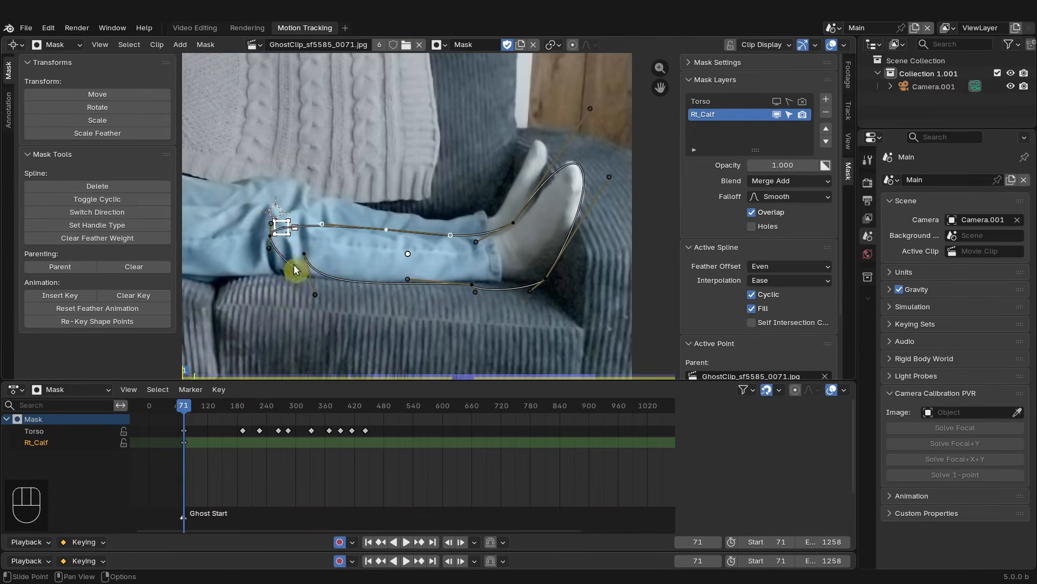
- Adjust the mask points and handles so the outline closely follows the calf and foot
{"action": "left_click_drag", "start_coordinate": [266, 302], "coordinate": [515, 276]}
{"action": "left_click_drag", "start_coordinate": [513, 223], "coordinate": [513, 228]}
{"action": "left_click_drag", "start_coordinate": [271, 224], "coordinate": [272, 190]}
{"action": "left_click_drag", "start_coordinate": [322, 225], "coordinate": [264, 235]}
{"action": "left_click_drag", "start_coordinate": [269, 191], "coordinate": [282, 192]}
{"action": "middle_click_drag", "start_coordinate": [261, 231], "coordinate": [374, 255]}
{"action": "left_click_drag", "start_coordinate": [379, 256], "coordinate": [368, 257]}
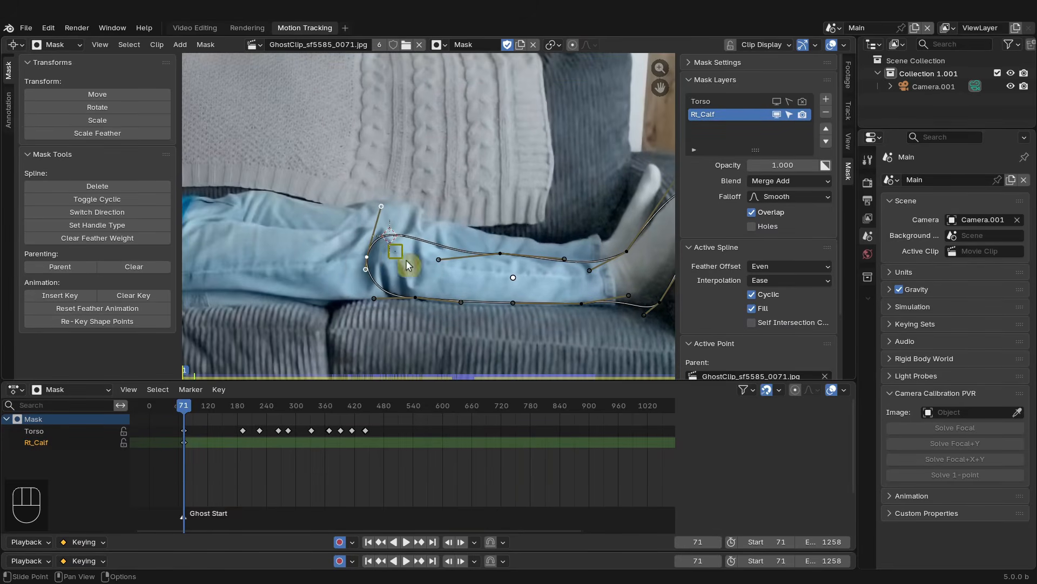
{"action": "scroll", "coordinate": [483, 278], "scroll_direction": "down", "scroll_amount": 2}
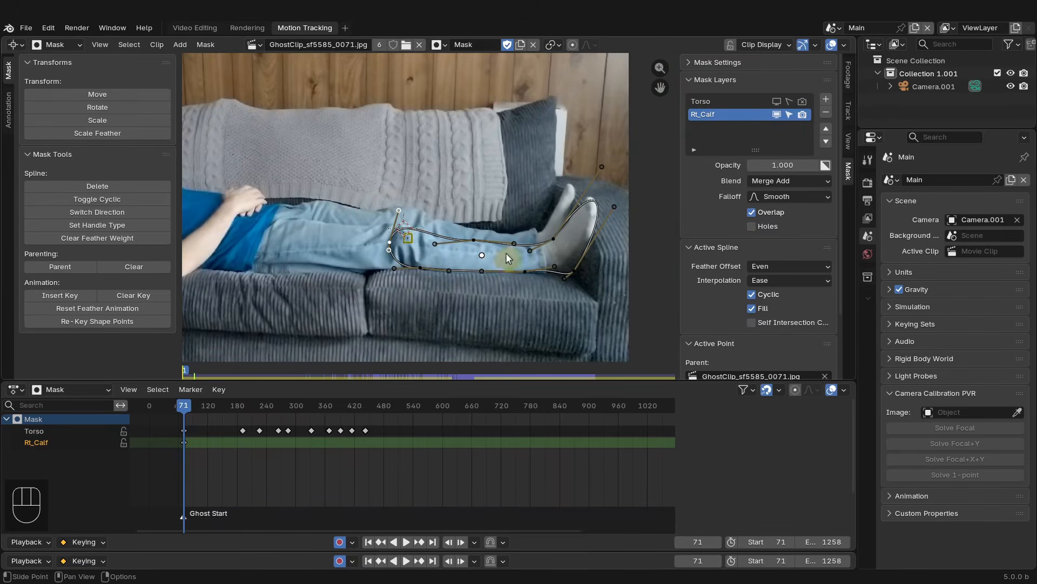
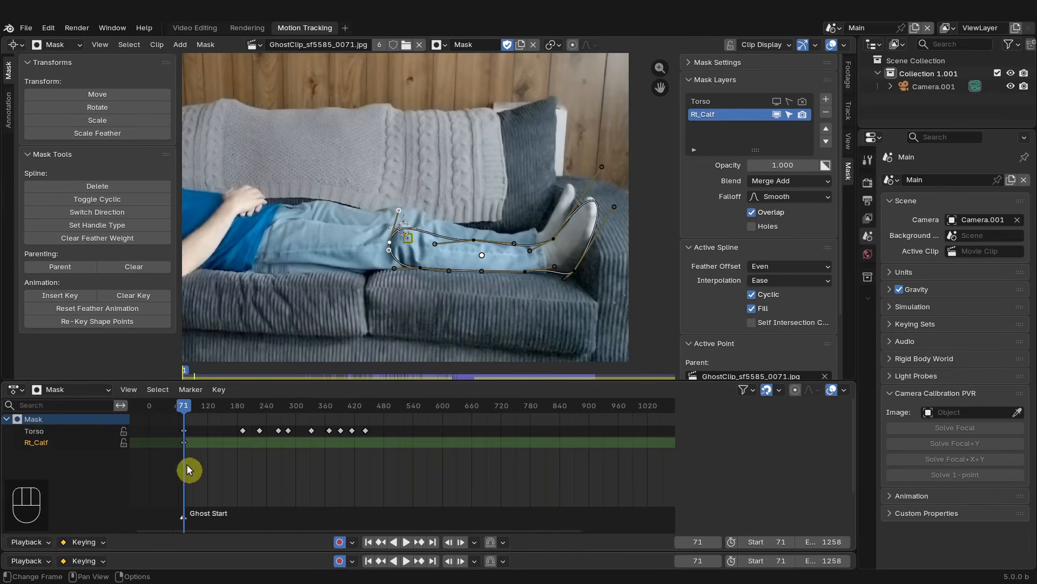
- Scrub to frame 199 and insert a shape keyframe for all points of the calf mask
{"action": "scroll", "coordinate": [186, 464], "scroll_direction": "up", "scroll_amount": 2}
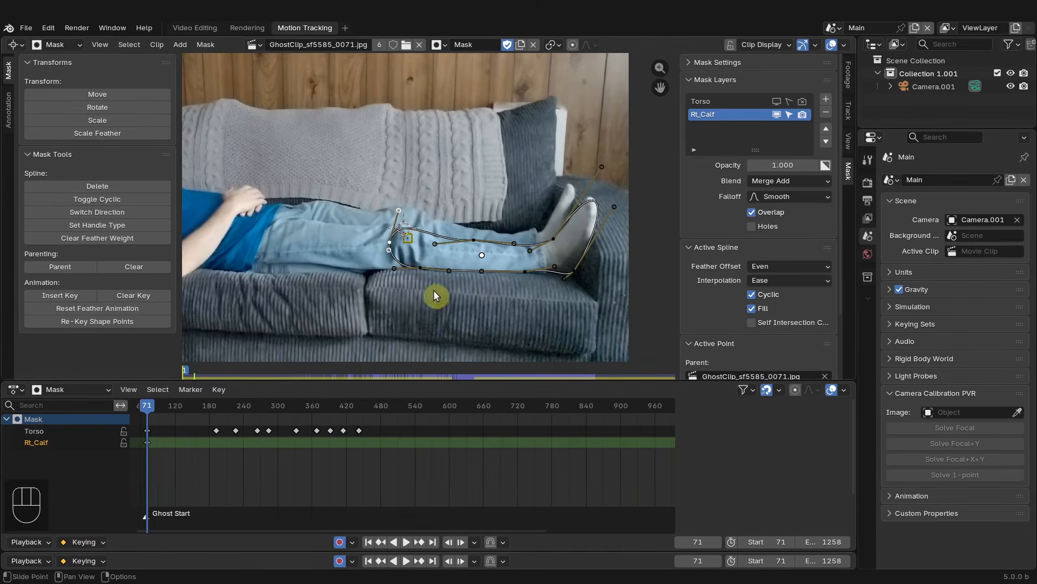
{"action": "middle_click_drag", "start_coordinate": [193, 458], "coordinate": [277, 430]}
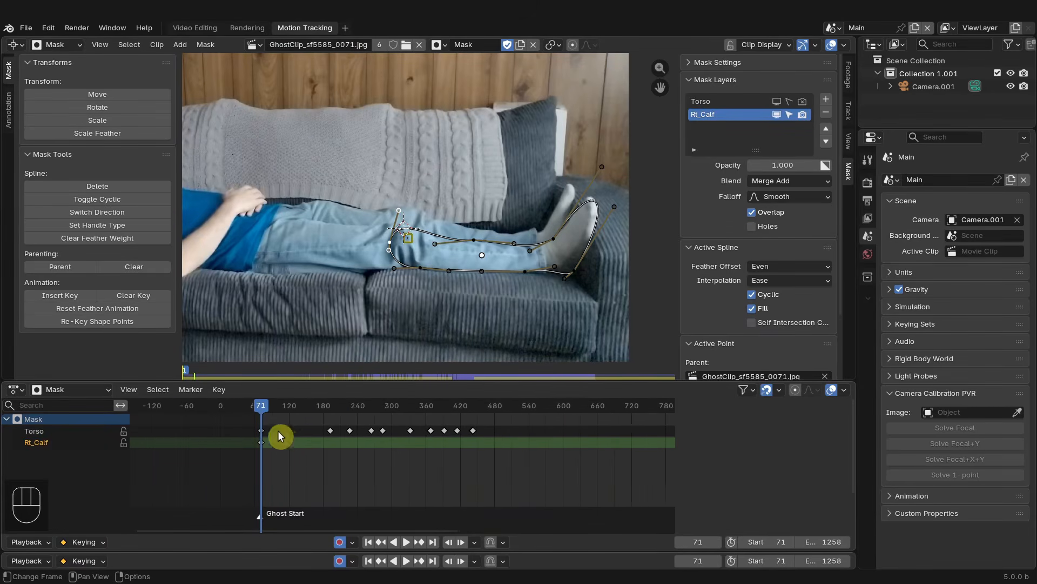
{"action": "left_click_drag", "start_coordinate": [282, 407], "coordinate": [334, 411]}
{"action": "left_click", "coordinate": [463, 317]}
{"action": "key", "text": "a"}
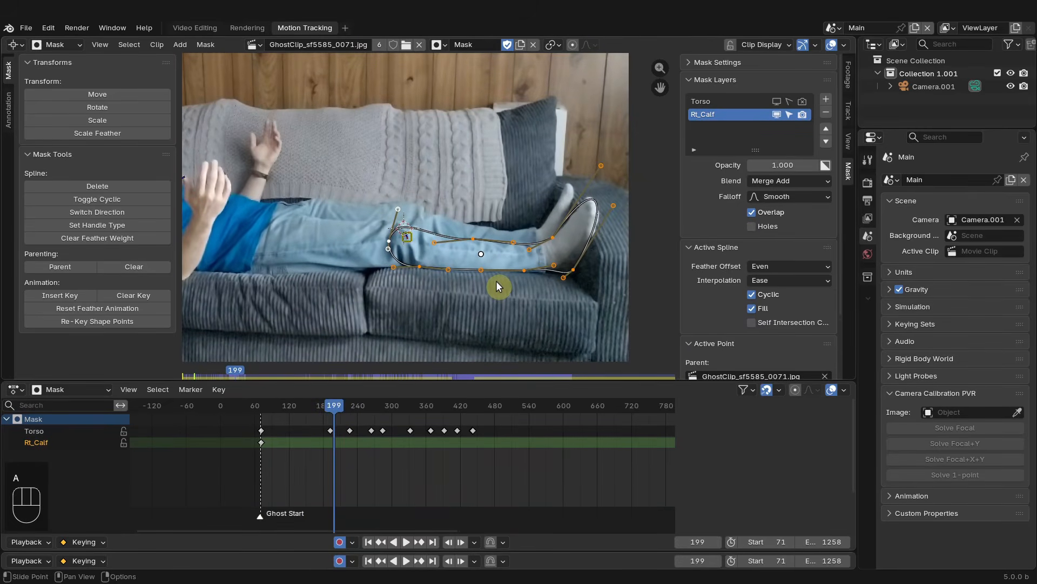
{"action": "key", "text": "i"}
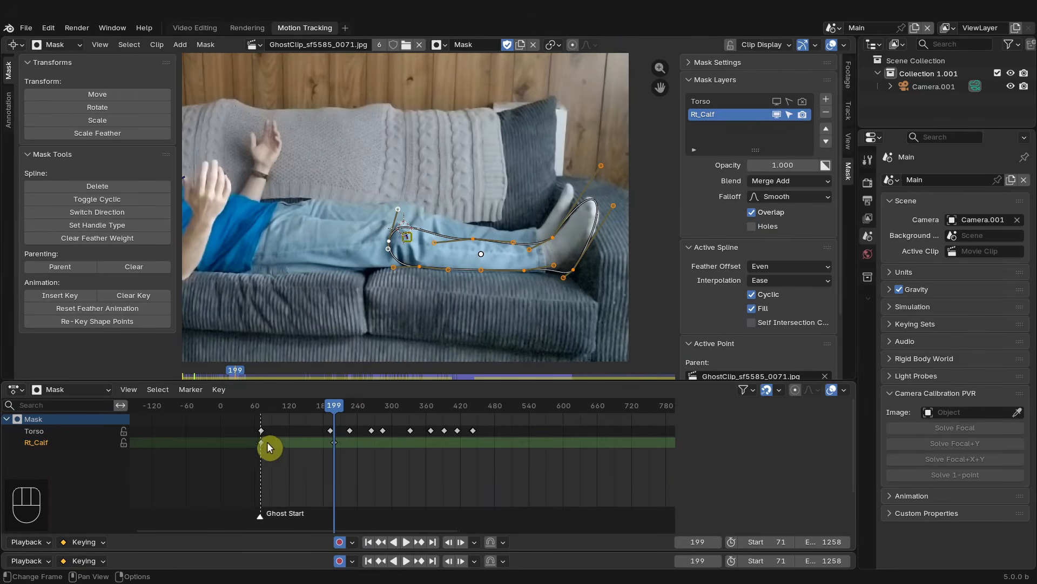
- At frame 266, select all calf mask points and rotate and move them onto the raised leg
{"action": "left_click_drag", "start_coordinate": [338, 409], "coordinate": [372, 415]}
{"action": "left_click", "coordinate": [558, 232]}
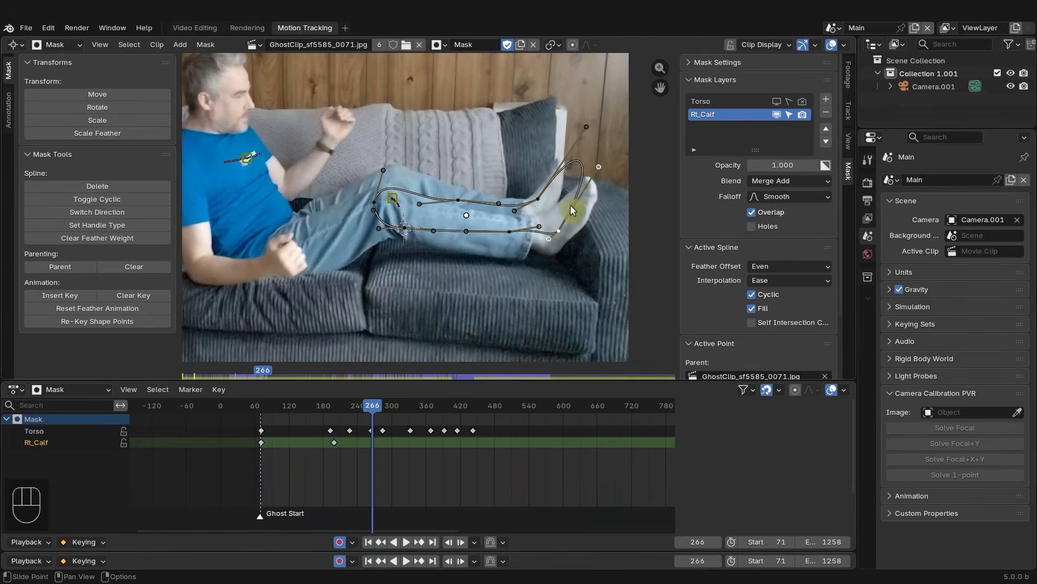
{"action": "key", "text": "a"}
{"action": "key", "text": "r"}
{"action": "left_click", "coordinate": [590, 224]}
{"action": "key", "text": "g"}
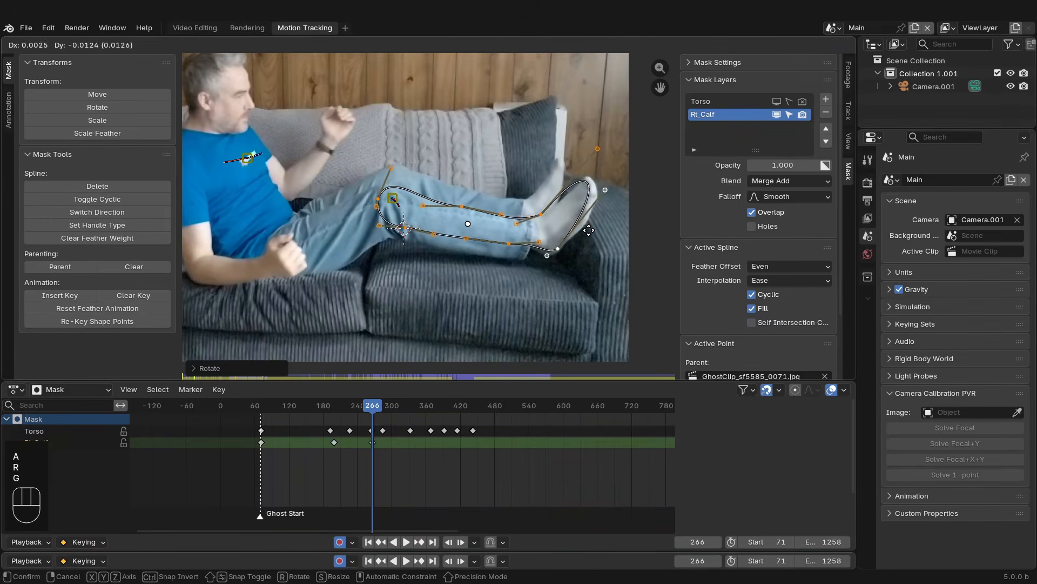
{"action": "left_click", "coordinate": [591, 231]}
{"action": "key", "text": "r"}
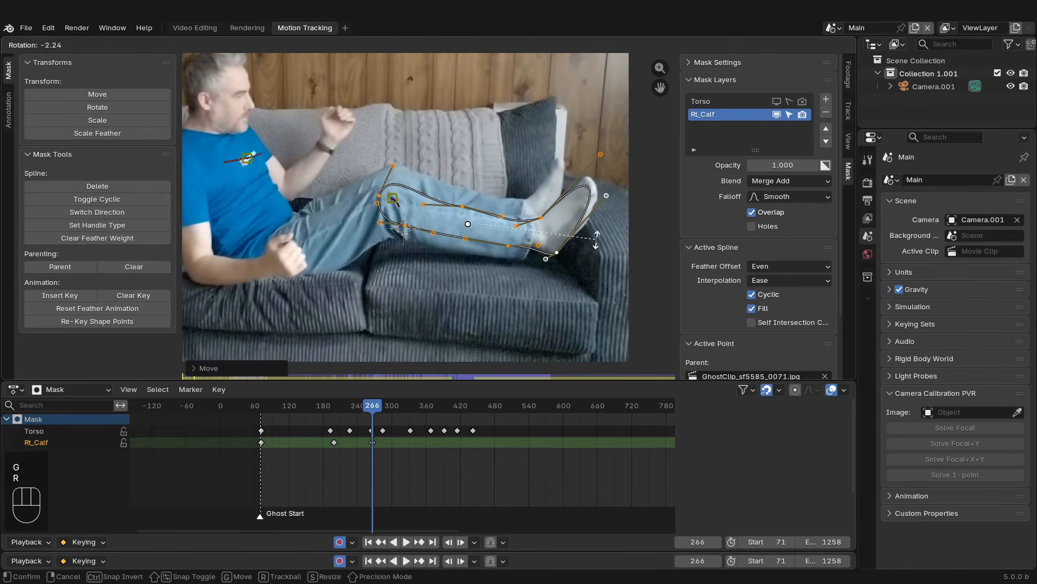
{"action": "left_click", "coordinate": [597, 240]}
- Reshape the calf mask's points and handles around the foot and calf at frame 266
{"action": "left_click", "coordinate": [557, 252]}
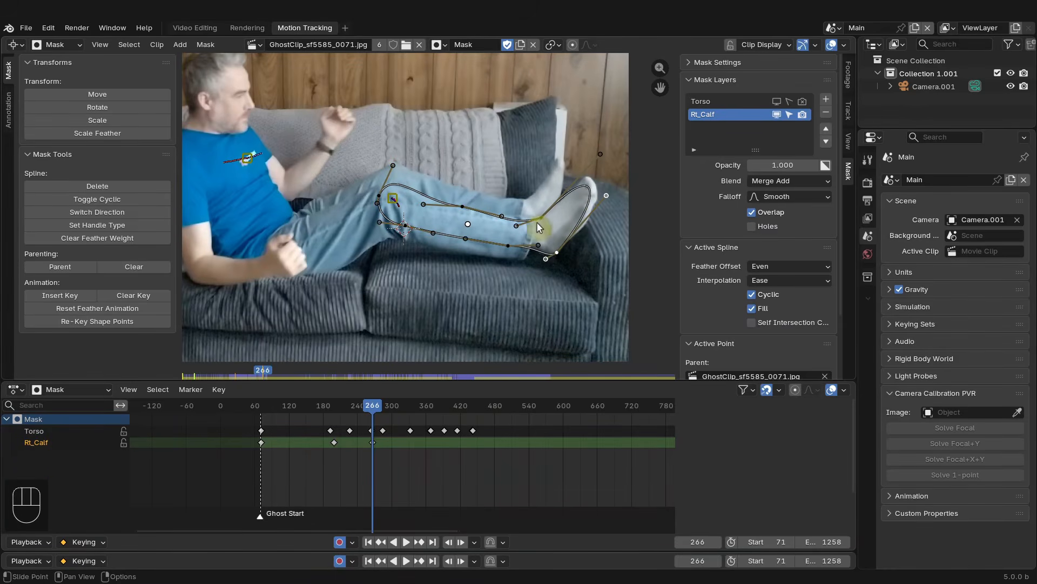
{"action": "left_click_drag", "start_coordinate": [612, 199], "coordinate": [616, 203]}
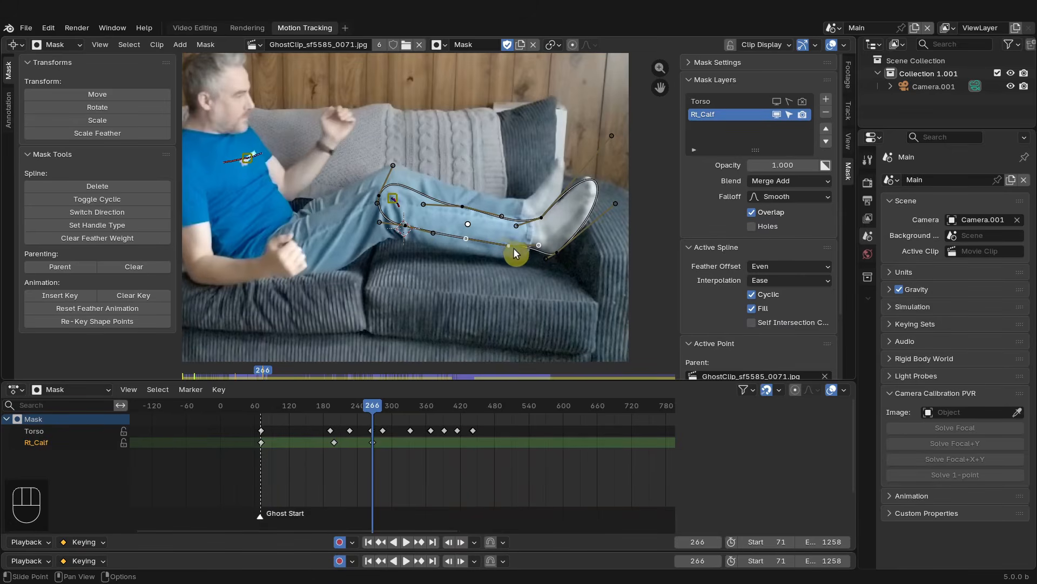
{"action": "left_click_drag", "start_coordinate": [514, 249], "coordinate": [555, 254]}
{"action": "left_click_drag", "start_coordinate": [561, 243], "coordinate": [535, 236]}
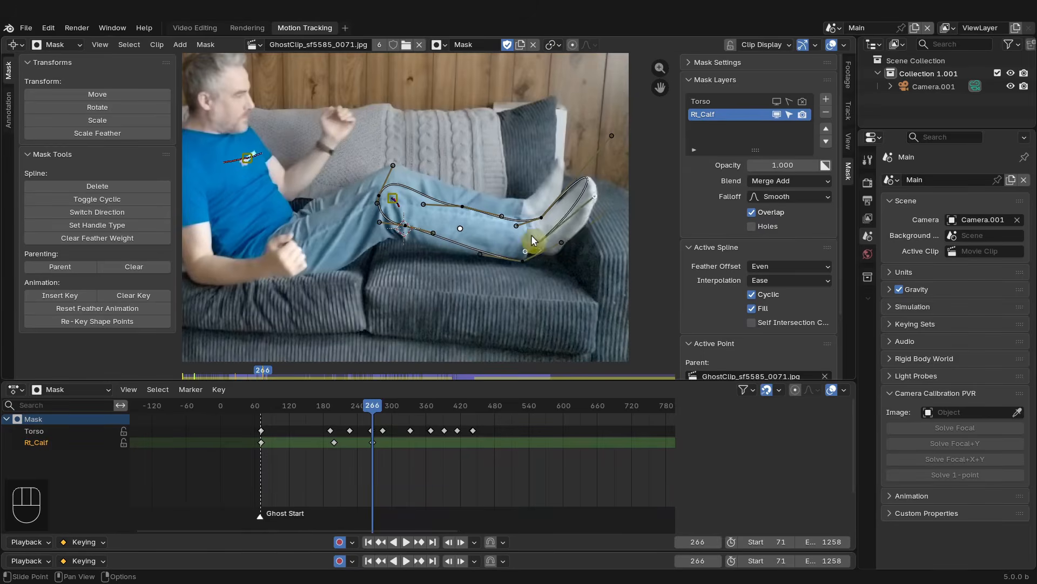
{"action": "left_click_drag", "start_coordinate": [406, 225], "coordinate": [405, 238]}
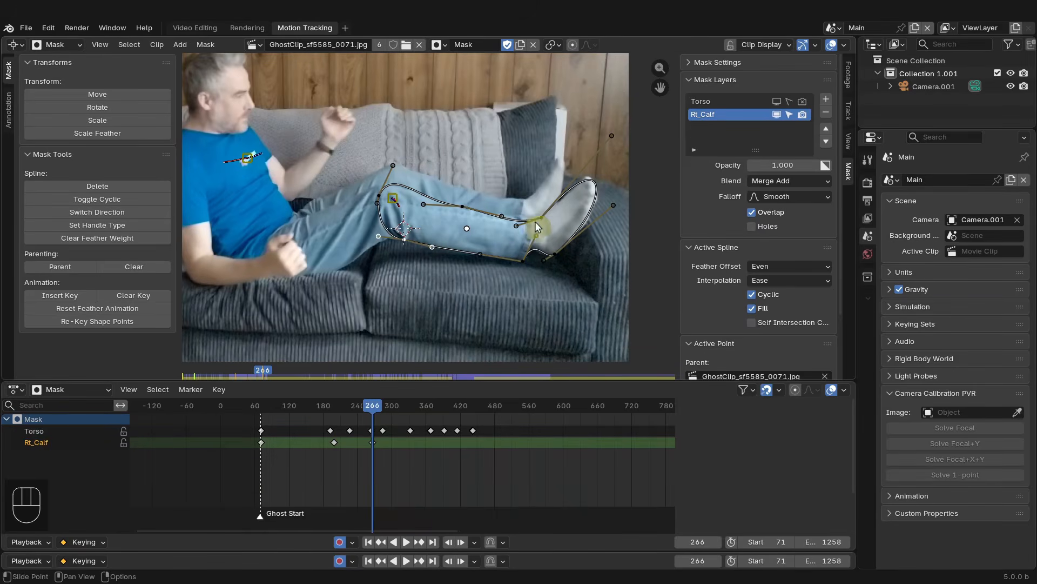
{"action": "left_click_drag", "start_coordinate": [610, 129], "coordinate": [615, 132]}
{"action": "left_click_drag", "start_coordinate": [541, 214], "coordinate": [543, 214]}
- Scrub to an earlier in-between frame and adjust calf mask points to follow the leg
{"action": "mouse_move", "coordinate": [374, 406]}
{"action": "left_mouse_down"}
{"action": "mouse_move", "coordinate": [387, 408]}
{"action": "mouse_move", "coordinate": [358, 407]}
{"action": "left_mouse_up"}
{"action": "left_click_drag", "start_coordinate": [533, 265], "coordinate": [535, 267]}
{"action": "left_click_drag", "start_coordinate": [565, 261], "coordinate": [566, 264]}
{"action": "left_click_drag", "start_coordinate": [546, 219], "coordinate": [549, 226]}
{"action": "left_click_drag", "start_coordinate": [469, 217], "coordinate": [470, 220]}
{"action": "left_click_drag", "start_coordinate": [386, 169], "coordinate": [384, 162]}
{"action": "left_click_drag", "start_coordinate": [524, 237], "coordinate": [523, 237]}
{"action": "left_click_drag", "start_coordinate": [413, 249], "coordinate": [415, 251]}
- Scrub past frame 240 and adjust the calf mask's upper handle to match the lifting leg
{"action": "left_click_drag", "start_coordinate": [369, 407], "coordinate": [358, 406]}
{"action": "scroll", "coordinate": [358, 463], "scroll_direction": "up", "scroll_amount": 8}
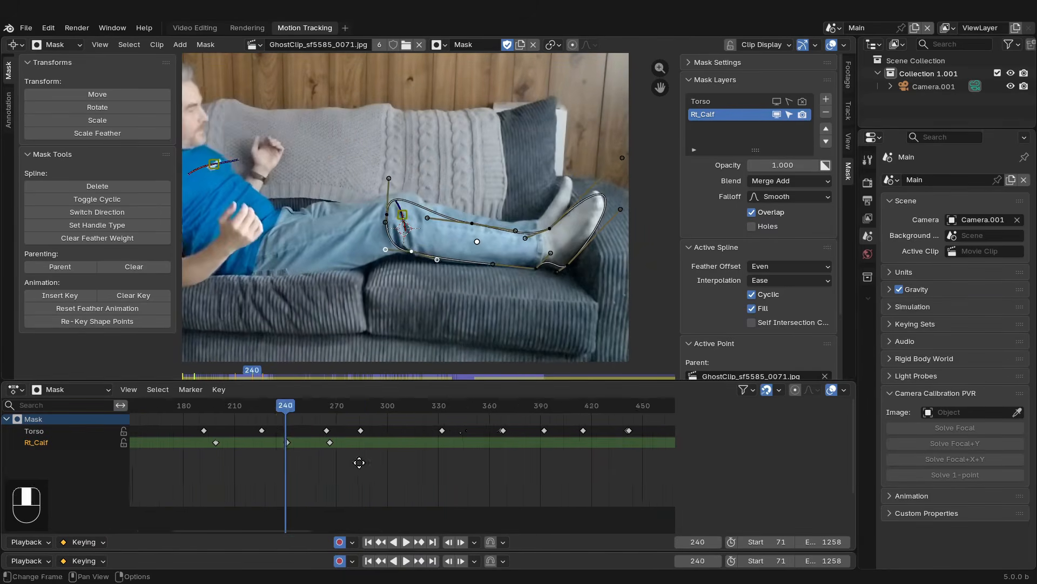
{"action": "middle_click_drag", "start_coordinate": [359, 463], "coordinate": [429, 462]}
{"action": "left_click_drag", "start_coordinate": [367, 406], "coordinate": [389, 406]}
{"action": "left_click_drag", "start_coordinate": [618, 147], "coordinate": [620, 150]}
{"action": "left_click_drag", "start_coordinate": [389, 406], "coordinate": [426, 431]}
{"action": "scroll", "coordinate": [403, 459], "scroll_direction": "up", "scroll_amount": 10}
{"action": "scroll", "coordinate": [426, 459], "scroll_direction": "down", "scroll_amount": 8}
{"action": "middle_click_drag", "start_coordinate": [433, 462], "coordinate": [319, 461]}
- Refine calf mask points around the foot and knee on neighbouring in-between frames
{"action": "left_click_drag", "start_coordinate": [298, 407], "coordinate": [356, 408]}
{"action": "left_click_drag", "start_coordinate": [622, 150], "coordinate": [592, 153]}
{"action": "left_click_drag", "start_coordinate": [623, 214], "coordinate": [614, 214]}
{"action": "left_click_drag", "start_coordinate": [543, 243], "coordinate": [540, 253]}
{"action": "left_click_drag", "start_coordinate": [400, 173], "coordinate": [397, 179]}
{"action": "left_click_drag", "start_coordinate": [356, 406], "coordinate": [316, 407]}
{"action": "left_click_drag", "start_coordinate": [542, 252], "coordinate": [541, 246]}
{"action": "left_click_drag", "start_coordinate": [315, 406], "coordinate": [358, 407]}
- Examine the calf mask keyframes around frames 240 to 300 in the timeline
{"action": "scroll", "coordinate": [400, 432], "scroll_direction": "down", "scroll_amount": 7}
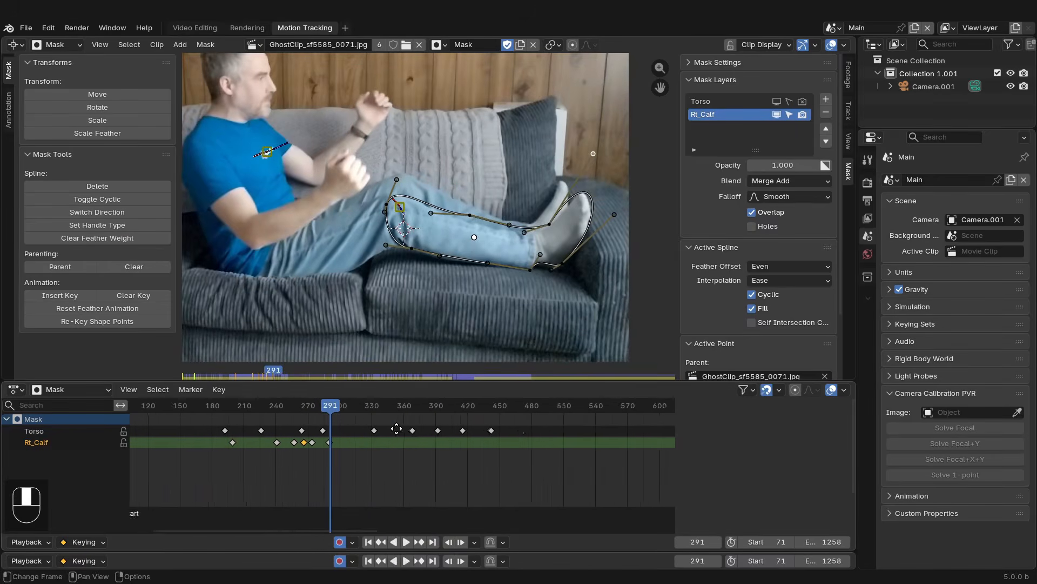
{"action": "middle_click_drag", "start_coordinate": [396, 427], "coordinate": [384, 427]}
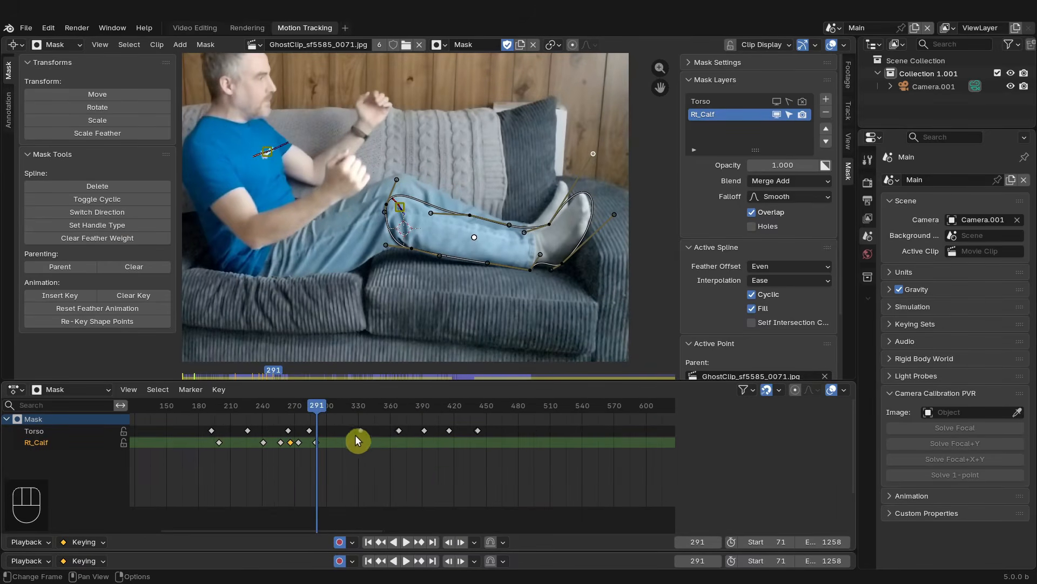
{"action": "scroll", "coordinate": [332, 444], "scroll_direction": "up", "scroll_amount": 13}
{"action": "middle_click_drag", "start_coordinate": [346, 453], "coordinate": [510, 469]}
{"action": "scroll", "coordinate": [409, 459], "scroll_direction": "up", "scroll_amount": 1}
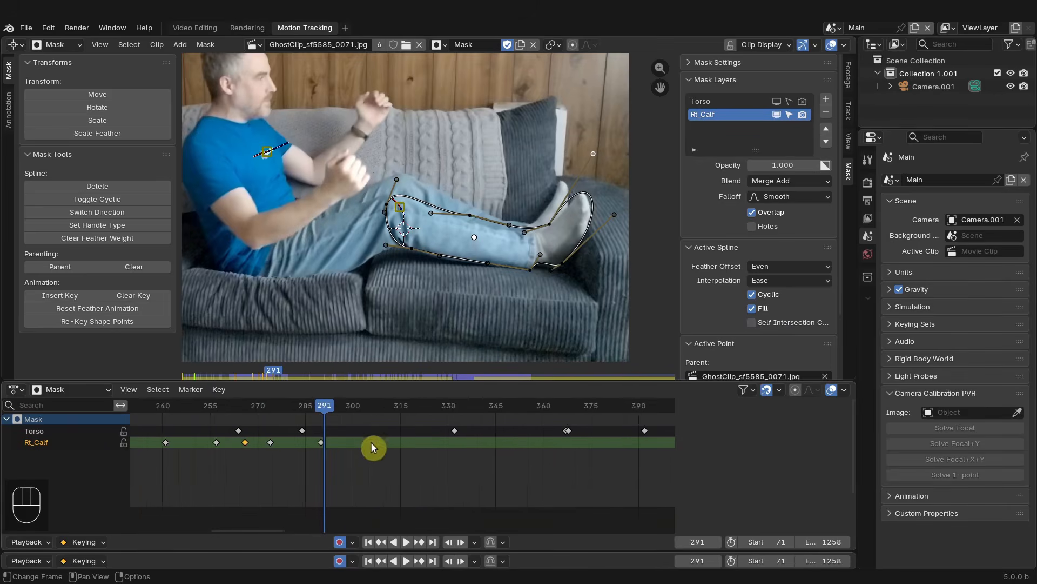
{"action": "middle_click_drag", "start_coordinate": [374, 447], "coordinate": [404, 445]}
{"action": "scroll", "coordinate": [413, 444], "scroll_direction": "up", "scroll_amount": 1}
{"action": "left_click_drag", "start_coordinate": [352, 409], "coordinate": [292, 407]}
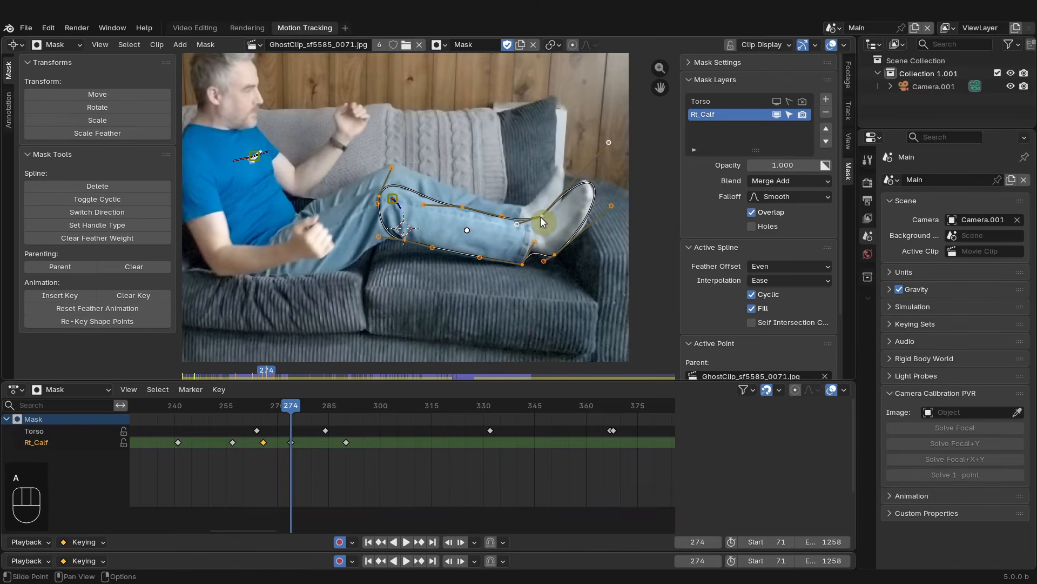
{"action": "left_click", "coordinate": [555, 254]}
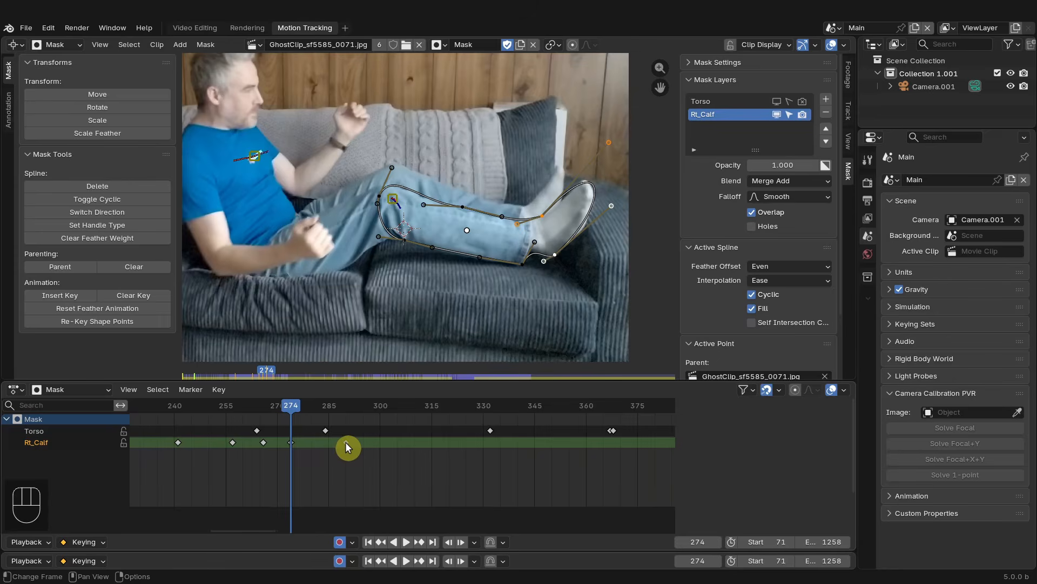
- Box-select the later calf mask keyframes and slide them along the timeline to retime the motion
{"action": "scroll", "coordinate": [521, 450], "scroll_direction": "down", "scroll_amount": 9}
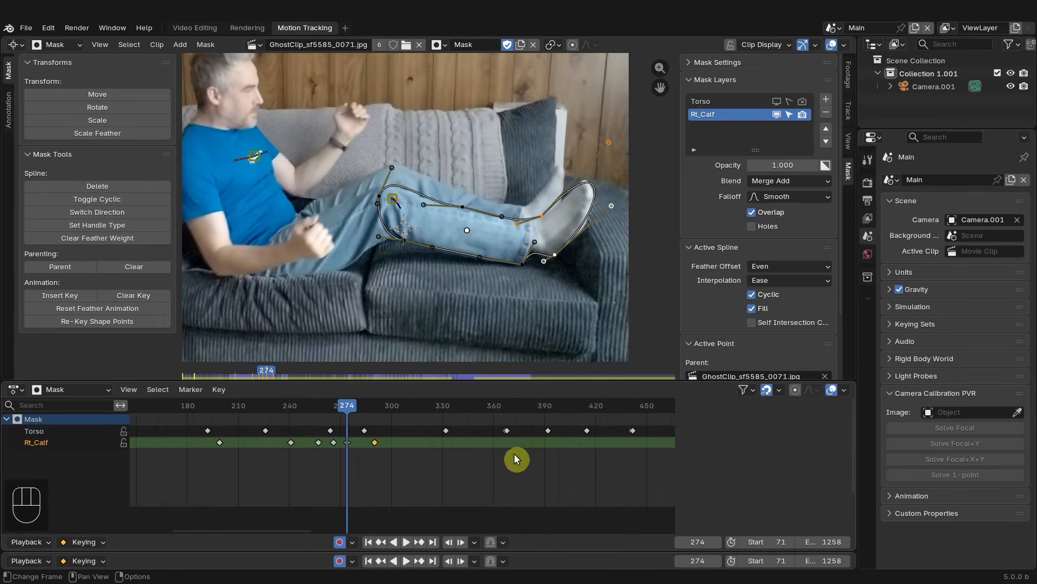
{"action": "scroll", "coordinate": [516, 455], "scroll_direction": "up", "scroll_amount": 4}
{"action": "scroll", "coordinate": [333, 435], "scroll_direction": "up", "scroll_amount": 4}
{"action": "scroll", "coordinate": [342, 437], "scroll_direction": "down", "scroll_amount": 5}
{"action": "middle_click_drag", "start_coordinate": [402, 442], "coordinate": [576, 456]}
{"action": "scroll", "coordinate": [574, 457], "scroll_direction": "up", "scroll_amount": 3}
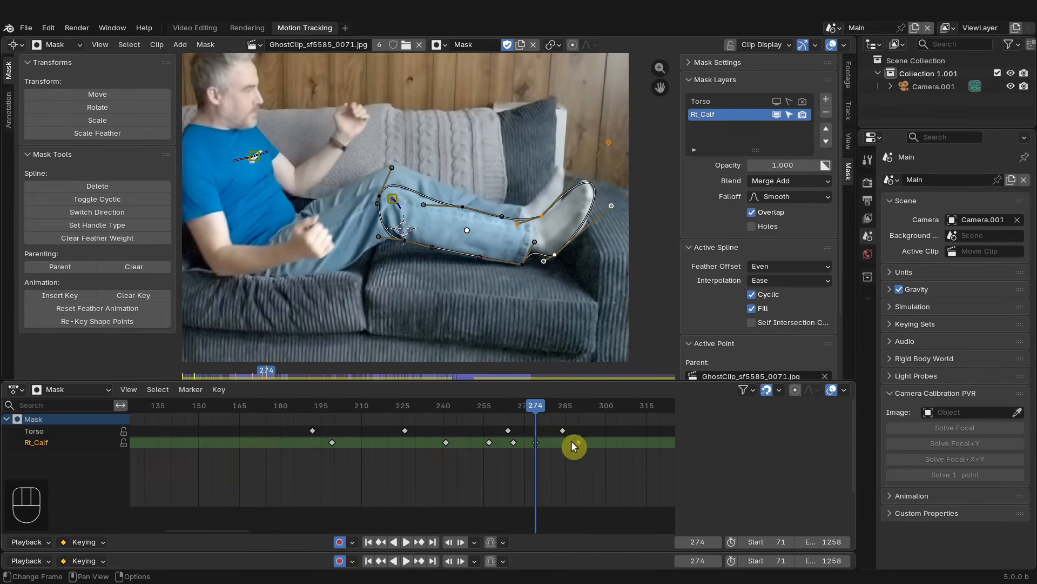
{"action": "left_click", "coordinate": [509, 464]}
{"action": "key", "text": "b"}
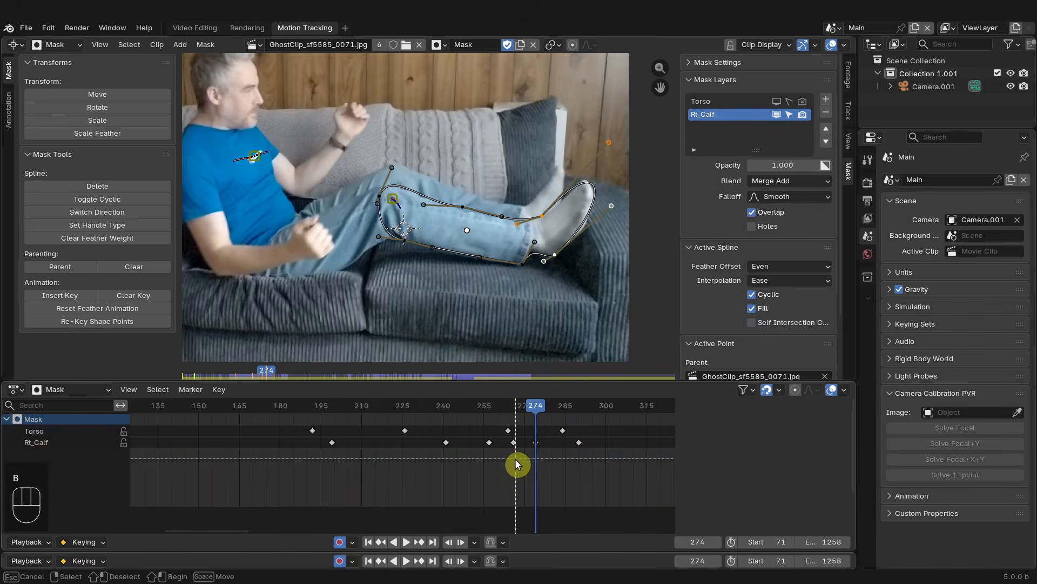
{"action": "left_click_drag", "start_coordinate": [516, 459], "coordinate": [319, 440]}
{"action": "middle_click_drag", "start_coordinate": [492, 460], "coordinate": [374, 471]}
{"action": "scroll", "coordinate": [382, 472], "scroll_direction": "up", "scroll_amount": 8}
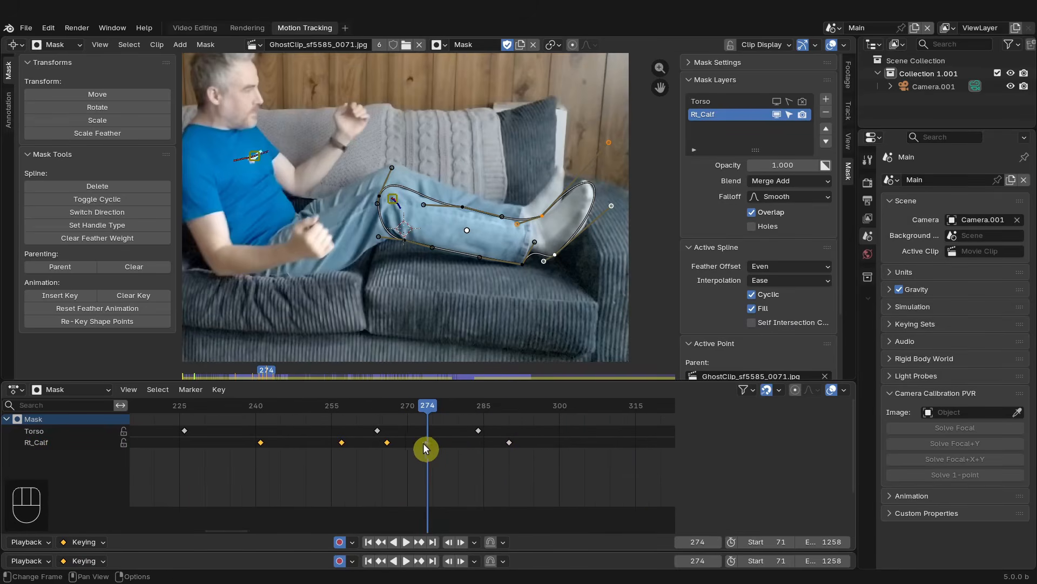
{"action": "scroll", "coordinate": [389, 463], "scroll_direction": "down", "scroll_amount": 8}
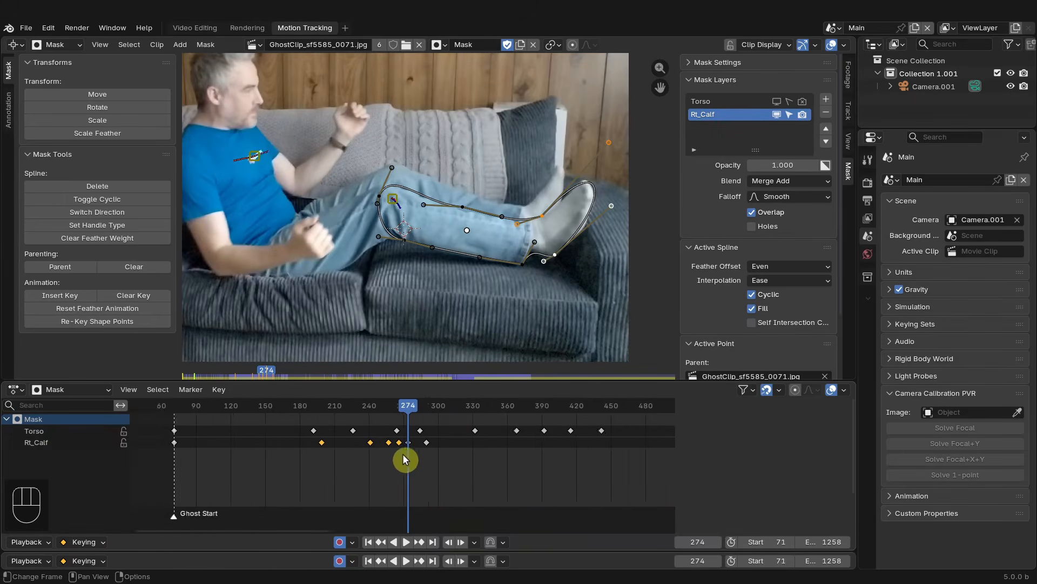
{"action": "scroll", "coordinate": [405, 460], "scroll_direction": "up", "scroll_amount": 1}
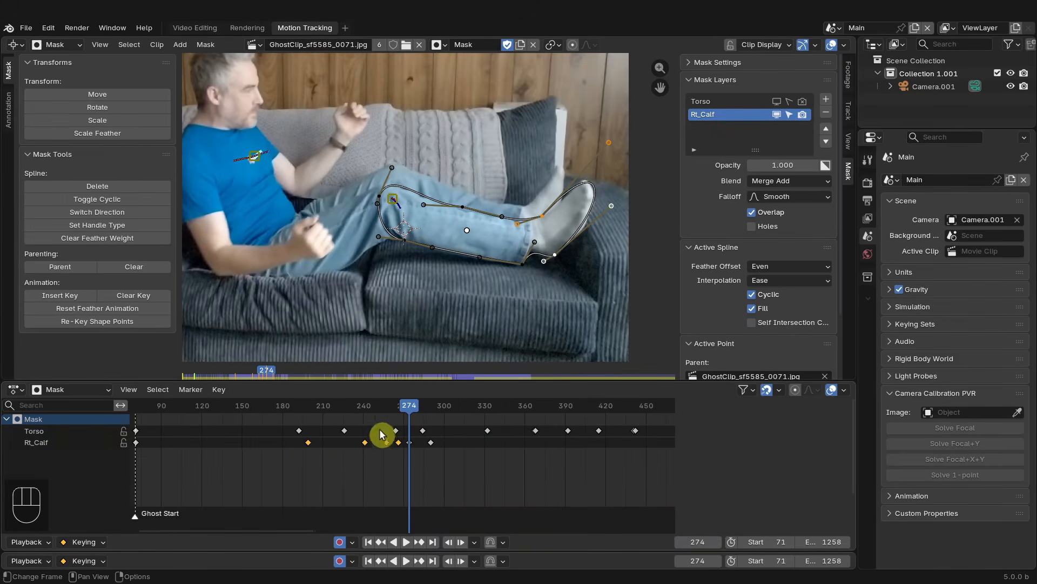
{"action": "left_click_drag", "start_coordinate": [417, 407], "coordinate": [514, 478]}
{"action": "key", "text": "b"}
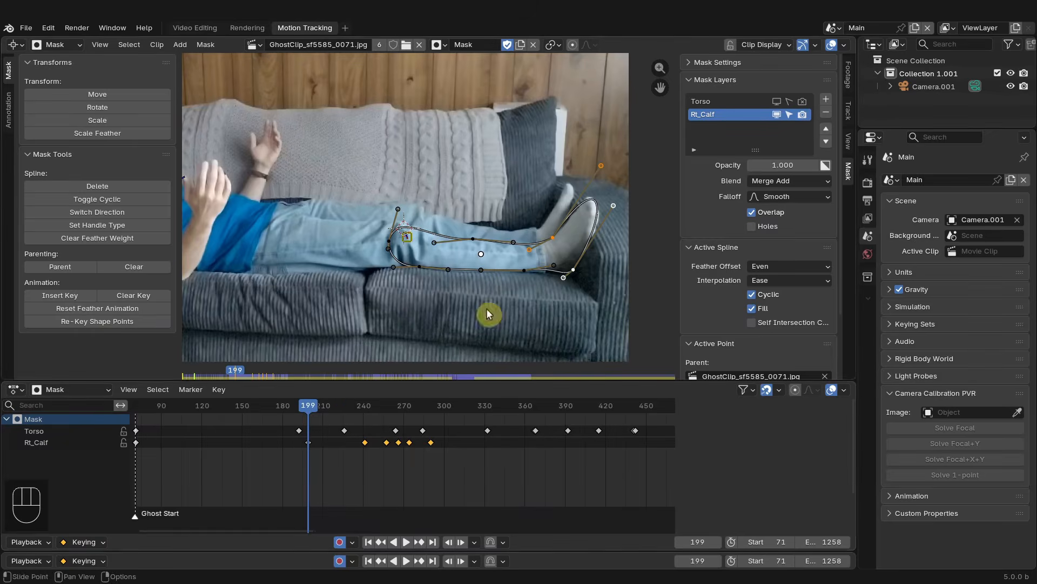
- At frame 199, fatten the whole calf mask's feather by about 1.7
{"action": "scroll", "coordinate": [519, 229], "scroll_direction": "up", "scroll_amount": 2}
{"action": "middle_click_drag", "start_coordinate": [556, 251], "coordinate": [511, 225]}
{"action": "scroll", "coordinate": [505, 237], "scroll_direction": "down", "scroll_amount": 2}
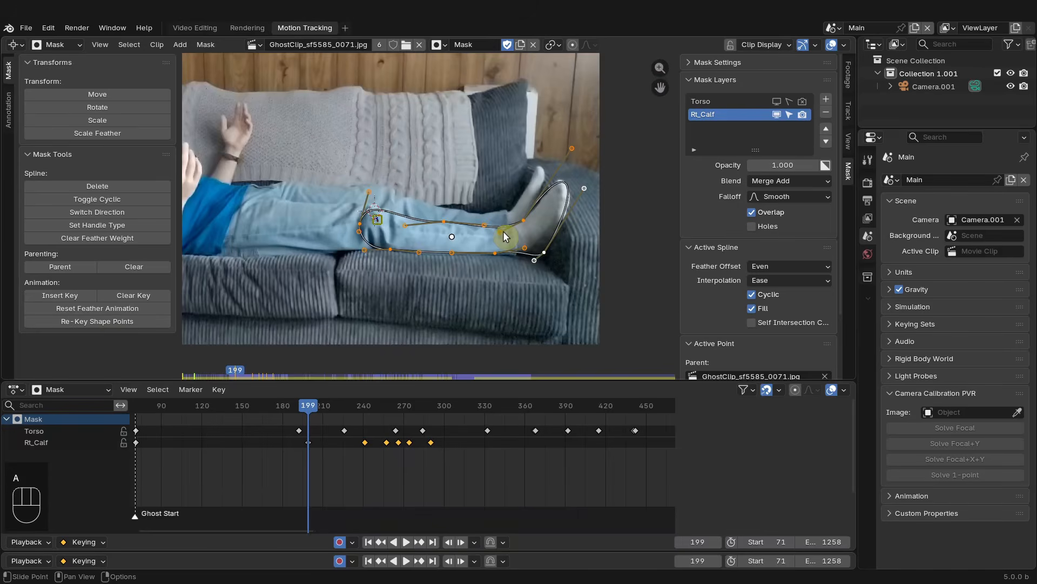
{"action": "key", "text": "alt+s"}
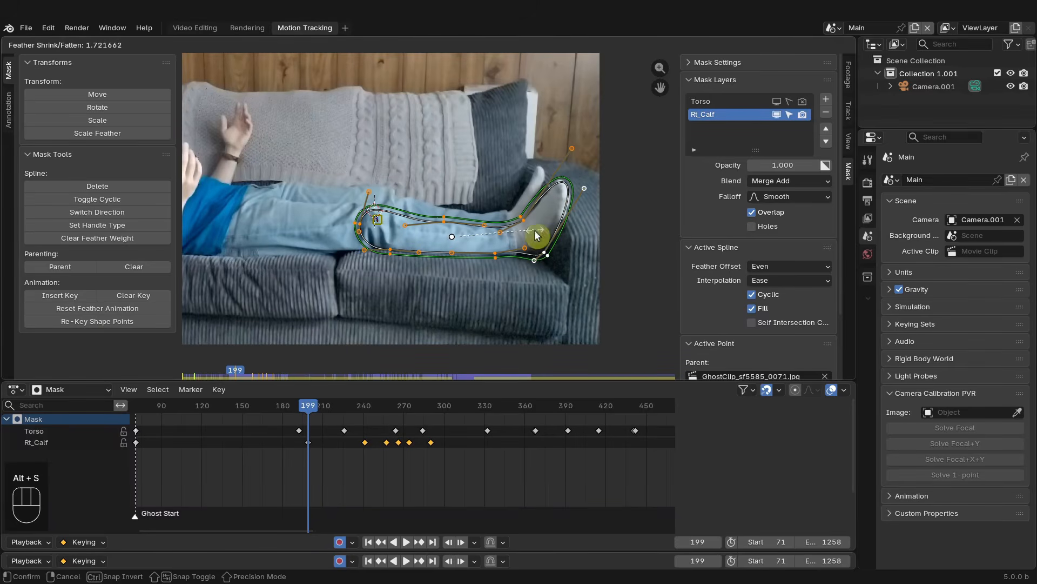
{"action": "left_click", "coordinate": [536, 236]}
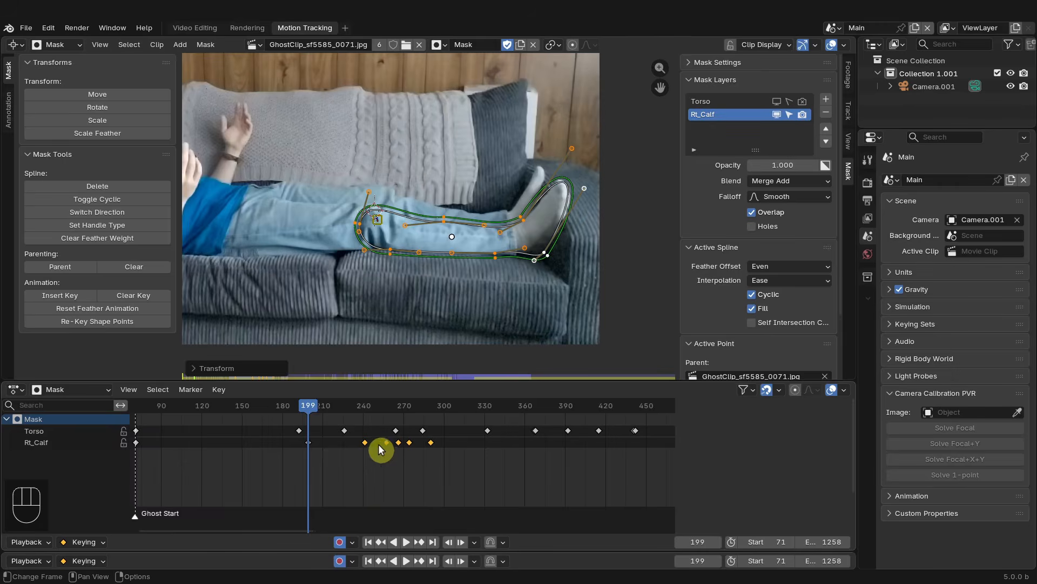
- Zoom in and scrub around frame 199 to inspect the feathered calf mask outline
{"action": "left_click_drag", "start_coordinate": [315, 410], "coordinate": [360, 416]}
{"action": "scroll", "coordinate": [414, 184], "scroll_direction": "up", "scroll_amount": 3}
{"action": "key", "text": "Down"}
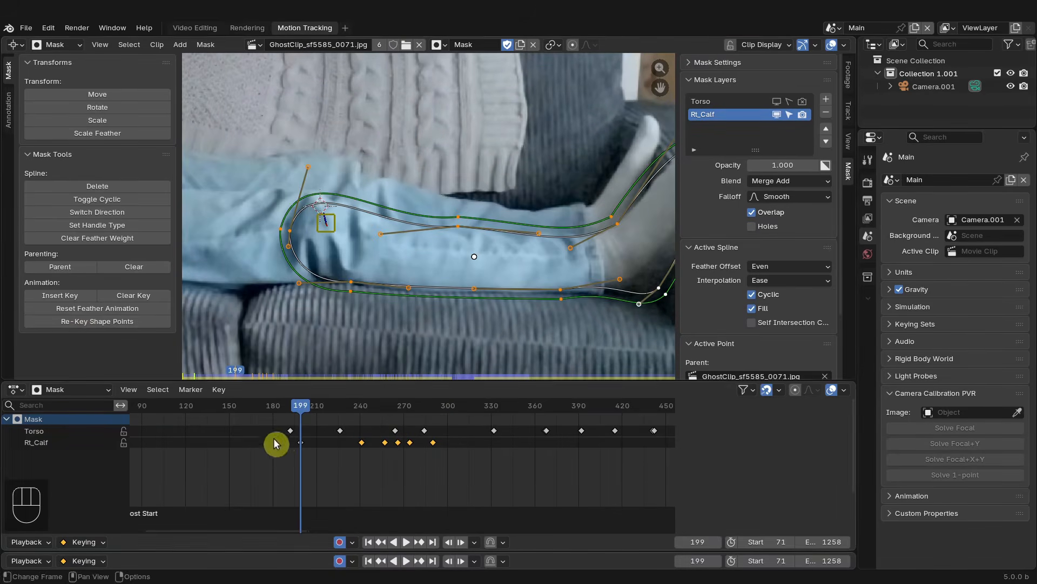
{"action": "scroll", "coordinate": [573, 211], "scroll_direction": "down", "scroll_amount": 2}
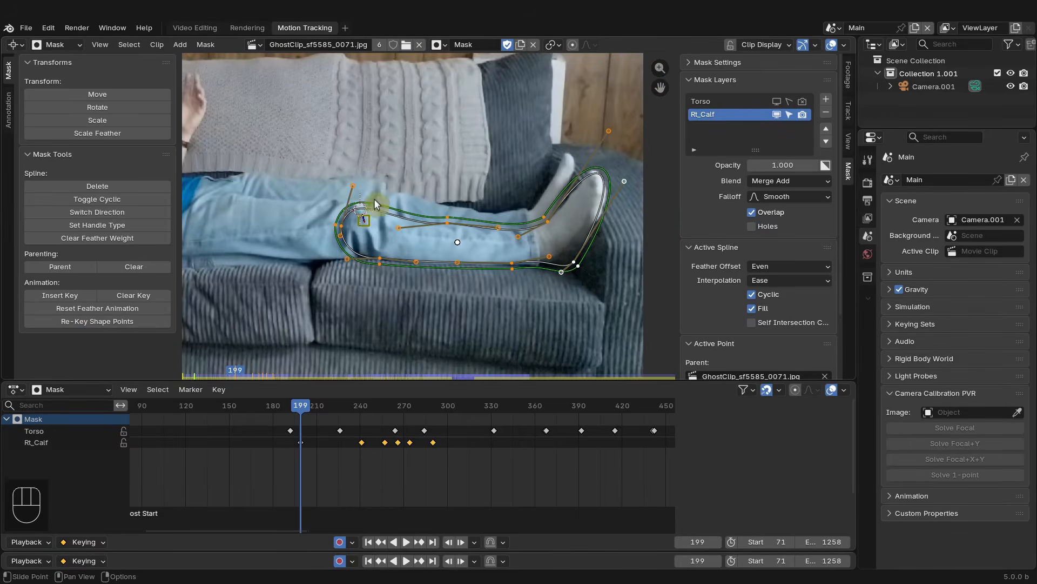
{"action": "scroll", "coordinate": [281, 472], "scroll_direction": "up", "scroll_amount": 2}
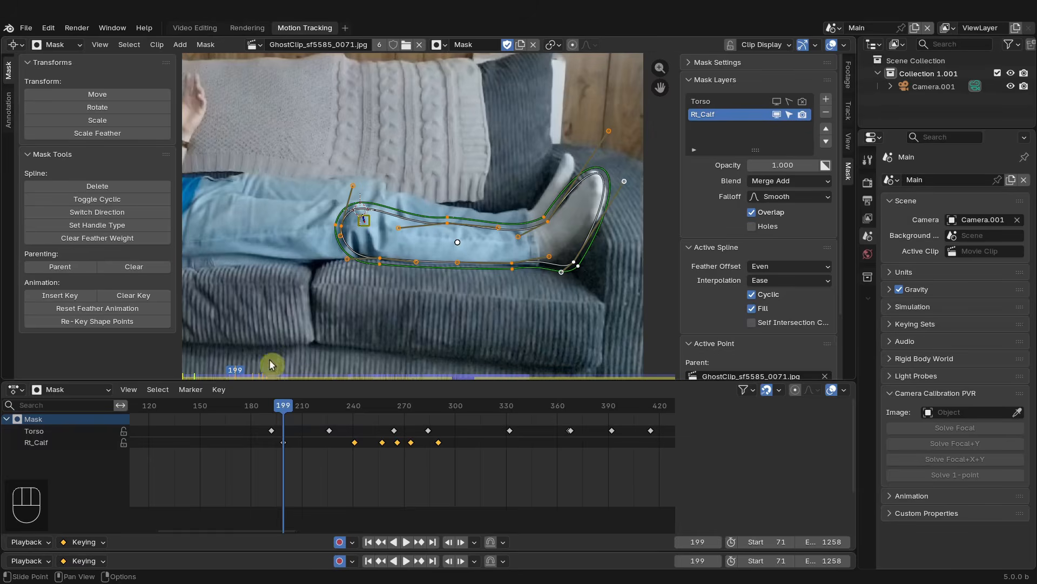
{"action": "mouse_move", "coordinate": [282, 416]}
{"action": "left_mouse_down"}
{"action": "mouse_move", "coordinate": [456, 419]}
{"action": "mouse_move", "coordinate": [271, 410]}
{"action": "mouse_move", "coordinate": [284, 414]}
{"action": "left_mouse_up"}
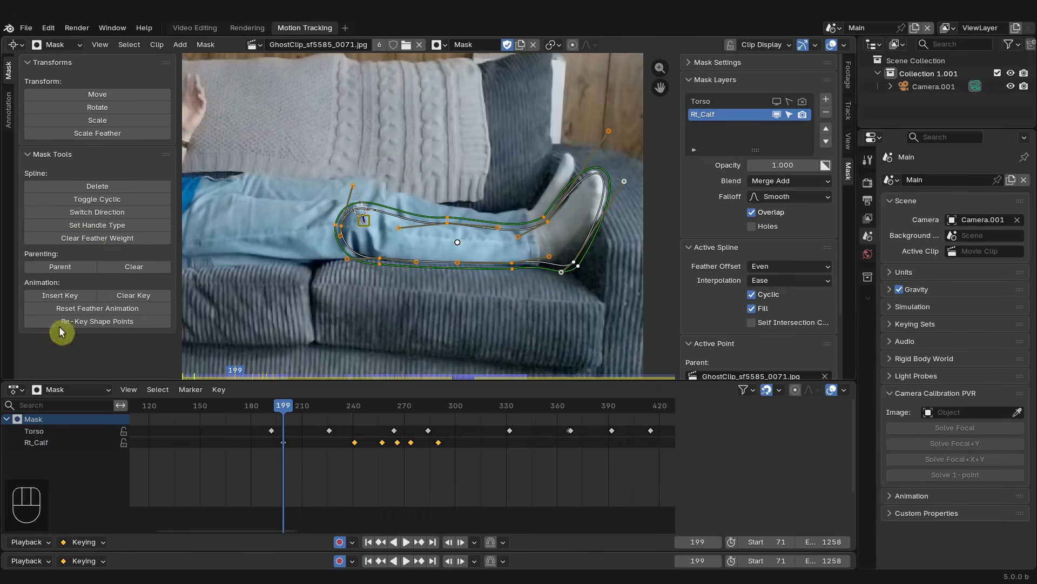
- Try re-keying the selected calf mask's shape points with location and feather, then undo it
{"action": "left_click", "coordinate": [108, 324]}
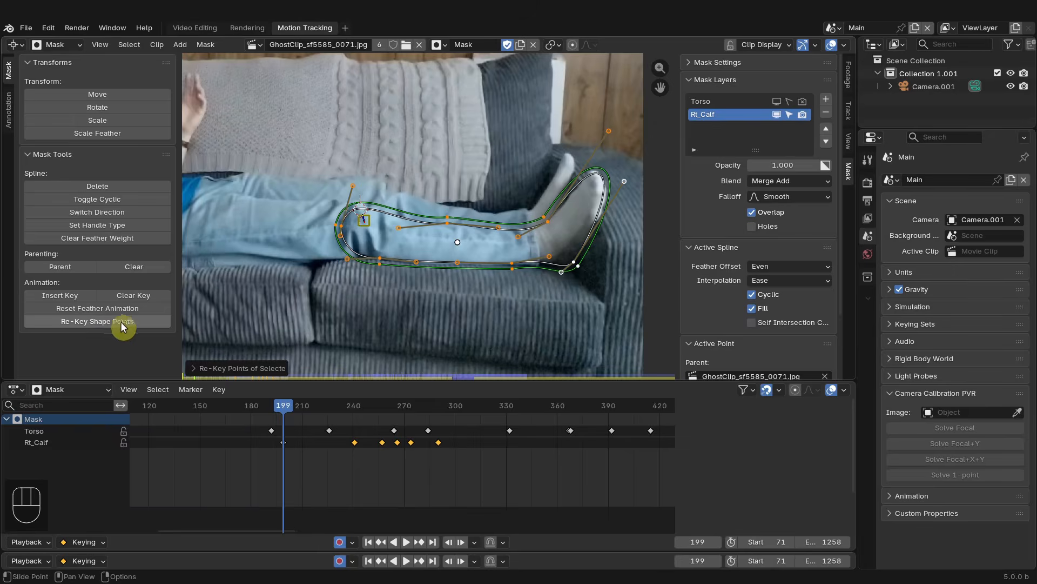
{"action": "left_click", "coordinate": [196, 375]}
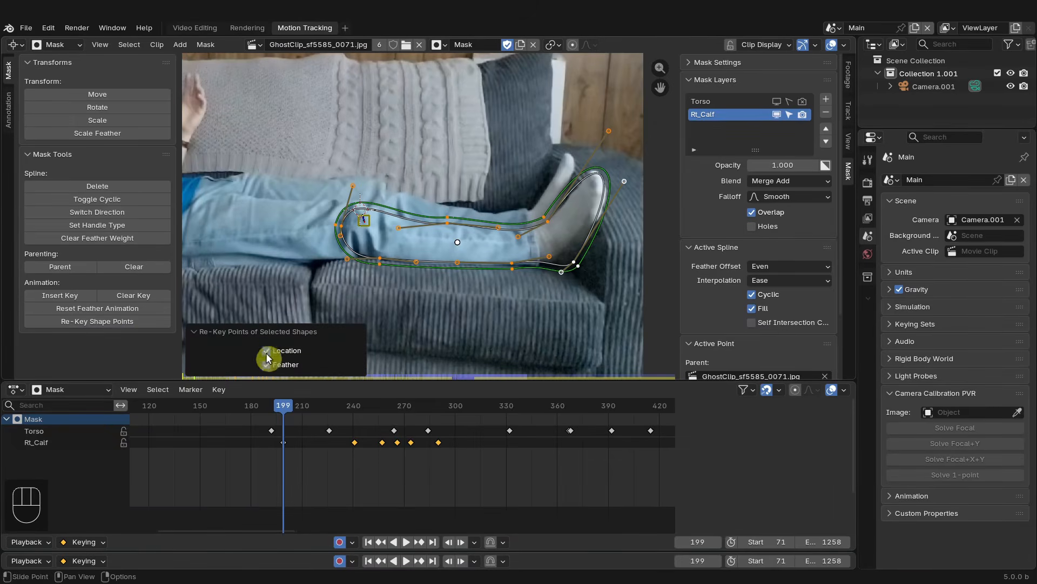
{"action": "left_click_drag", "start_coordinate": [283, 413], "coordinate": [440, 418]}
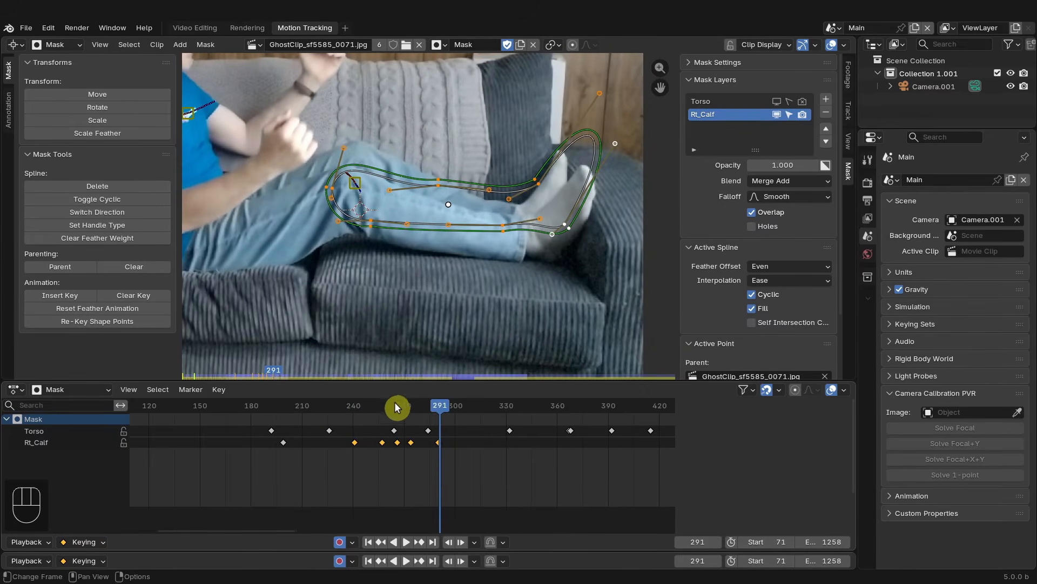
{"action": "key", "text": "ctrl+z"}
{"action": "left_click_drag", "start_coordinate": [308, 411], "coordinate": [283, 417]}
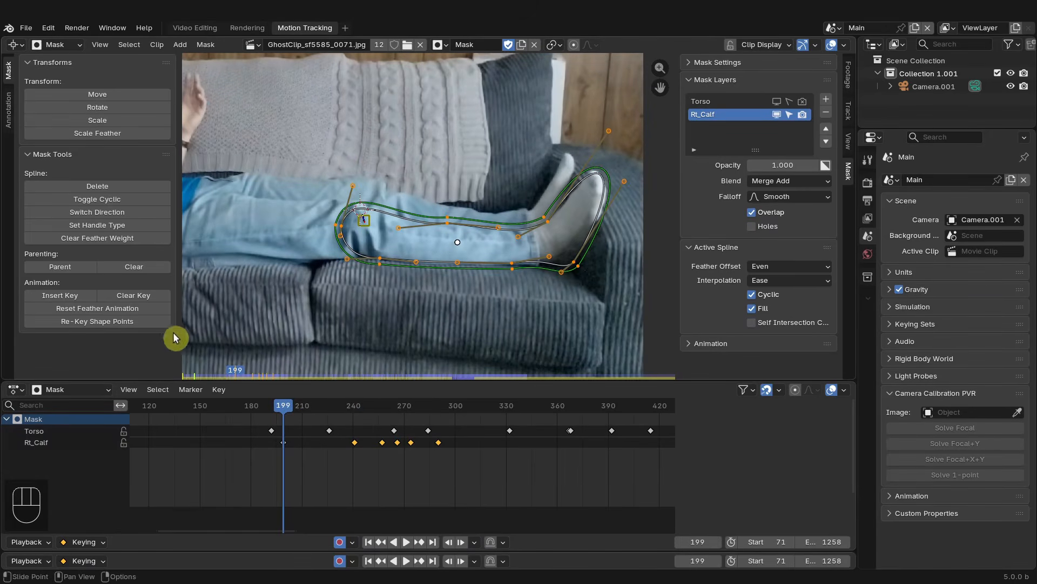
- Re-key the selected calf mask's shape points with feather only at frame 199 and again at frame 290
{"action": "left_click", "coordinate": [107, 323]}
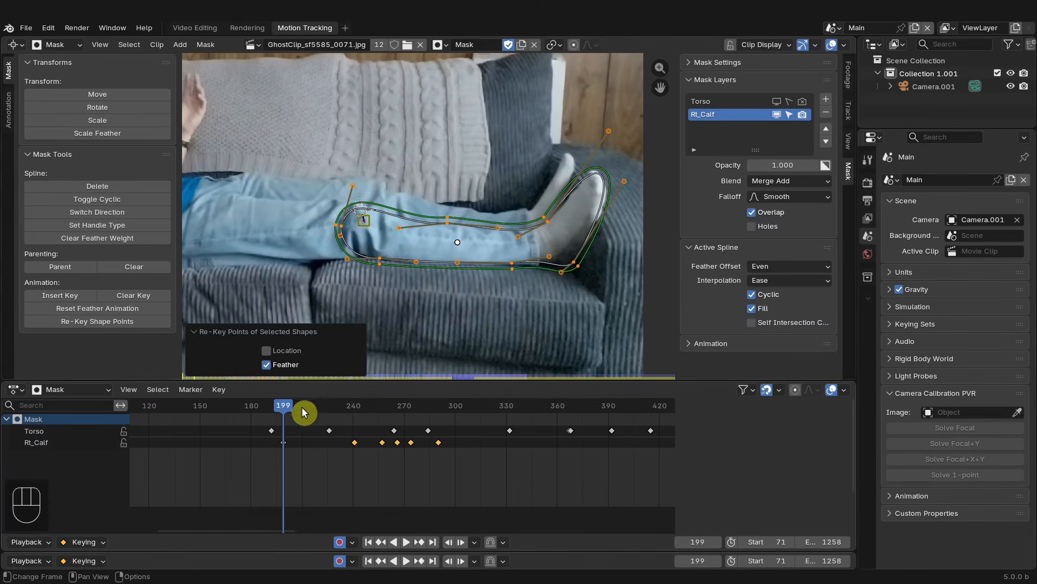
{"action": "left_click_drag", "start_coordinate": [288, 409], "coordinate": [438, 408]}
{"action": "left_click", "coordinate": [96, 319]}
- Play back and scrub through the ghost clip to review the calf mask's motion
{"action": "scroll", "coordinate": [417, 292], "scroll_direction": "down", "scroll_amount": 4}
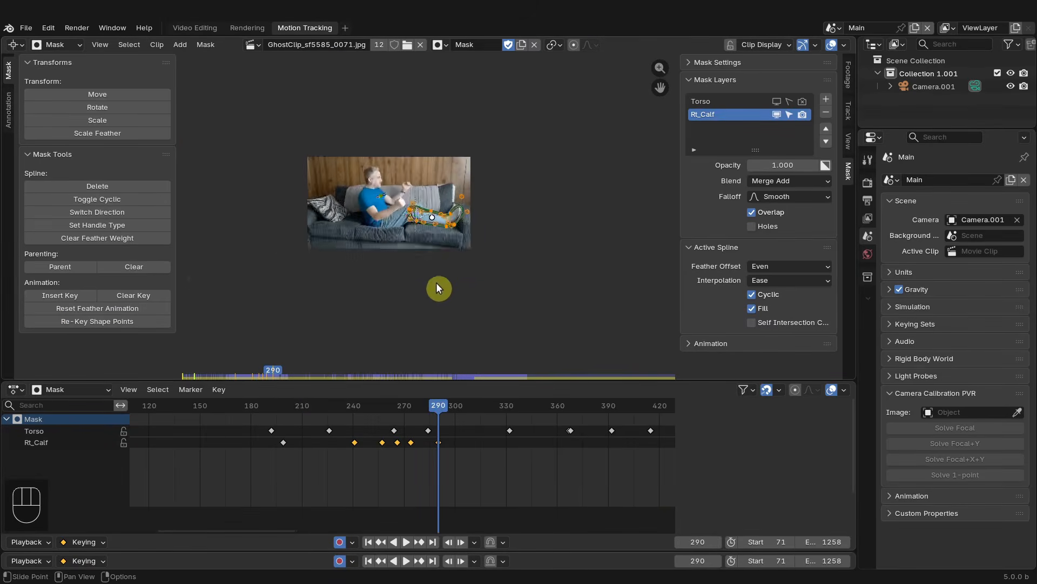
{"action": "scroll", "coordinate": [374, 256], "scroll_direction": "up", "scroll_amount": 3}
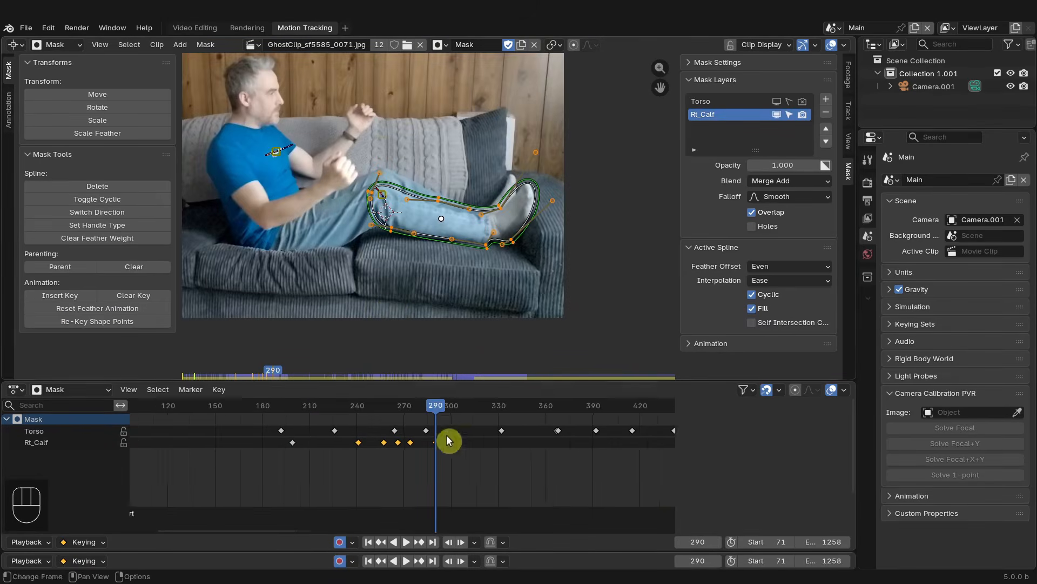
{"action": "scroll", "coordinate": [487, 447], "scroll_direction": "down", "scroll_amount": 5}
{"action": "middle_click_drag", "start_coordinate": [487, 446], "coordinate": [329, 451]}
{"action": "scroll", "coordinate": [346, 449], "scroll_direction": "down", "scroll_amount": 2}
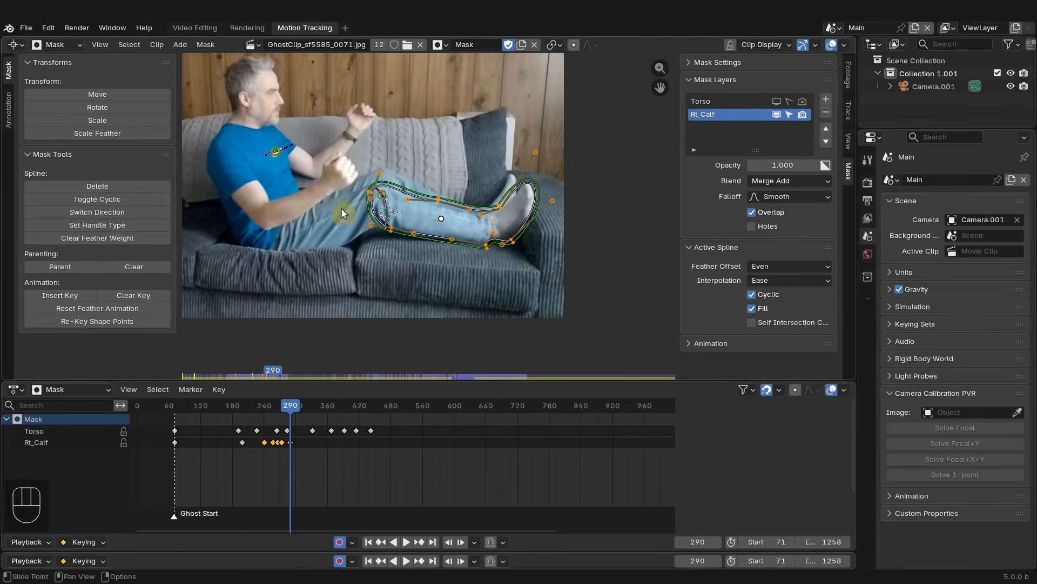
{"action": "key", "text": "space"}
{"action": "left_click_drag", "start_coordinate": [291, 410], "coordinate": [560, 419]}
{"action": "scroll", "coordinate": [561, 420], "scroll_direction": "down", "scroll_amount": 3}
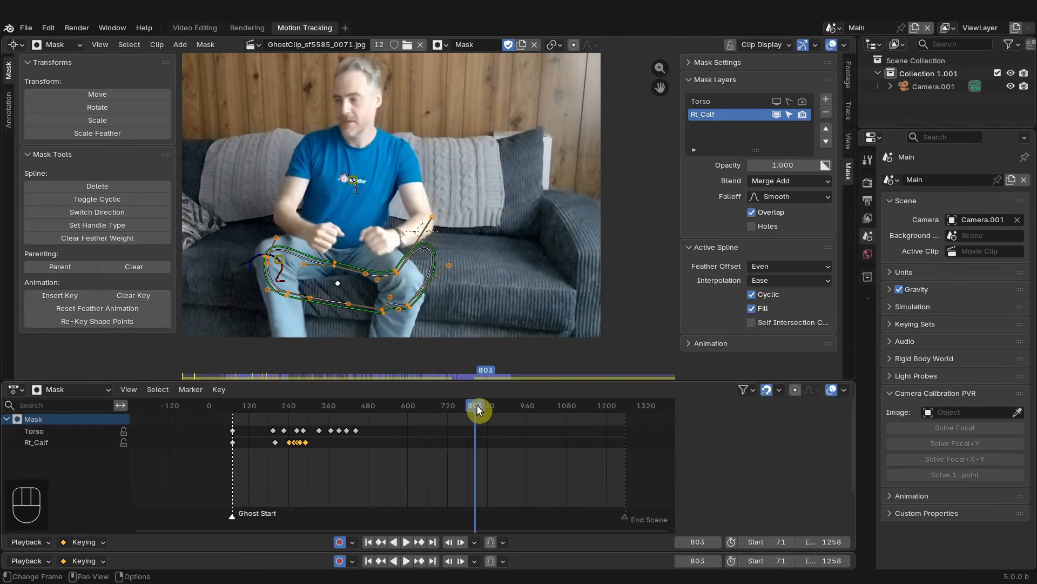
{"action": "left_click_drag", "start_coordinate": [475, 409], "coordinate": [507, 414]}
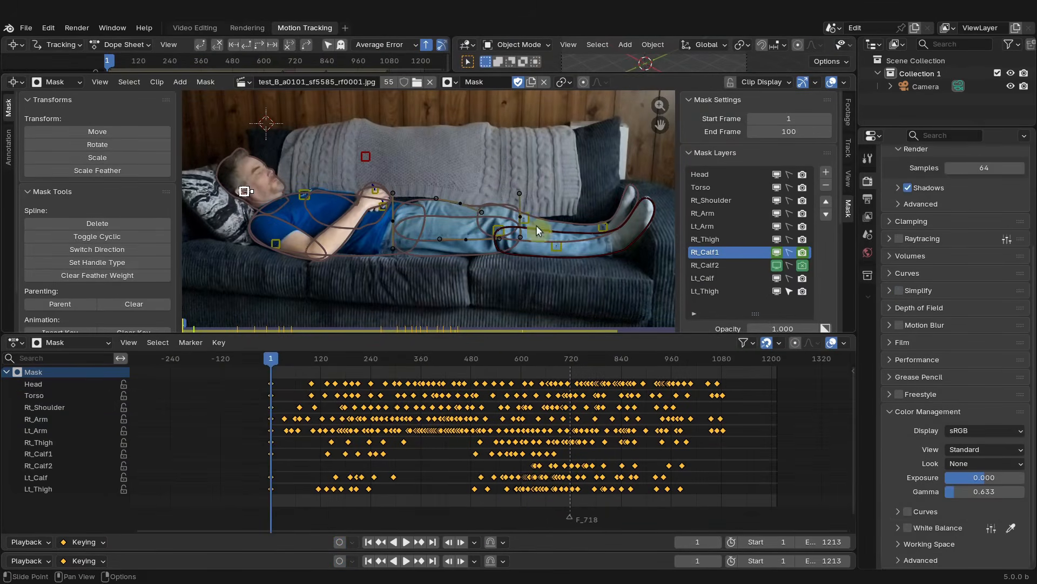
- Examine the finished project's mask layers with all of them shown while scrubbing through the footage
{"action": "scroll", "coordinate": [318, 231], "scroll_direction": "up", "scroll_amount": 2}
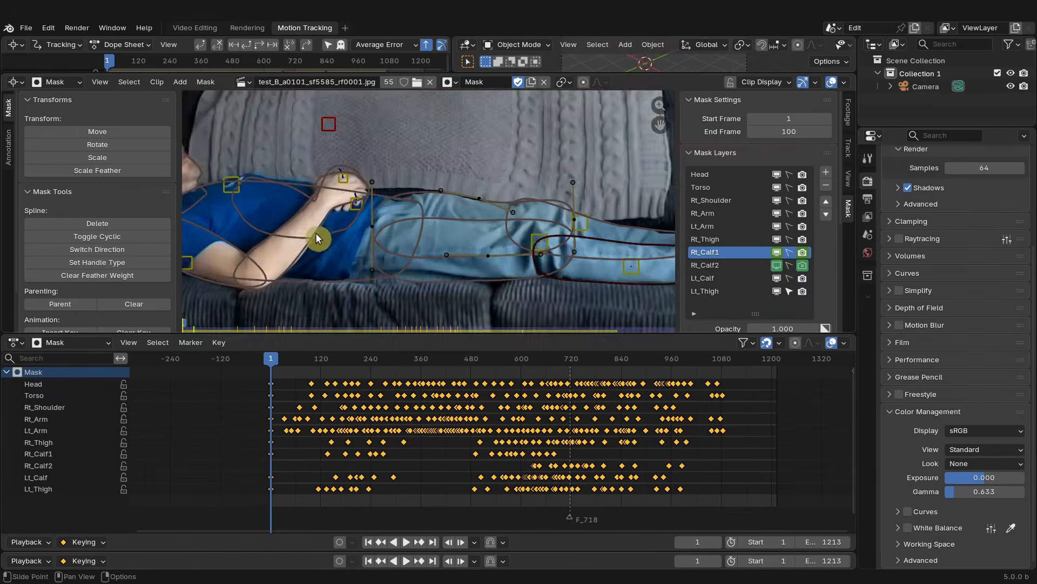
{"action": "scroll", "coordinate": [318, 233], "scroll_direction": "down", "scroll_amount": 2}
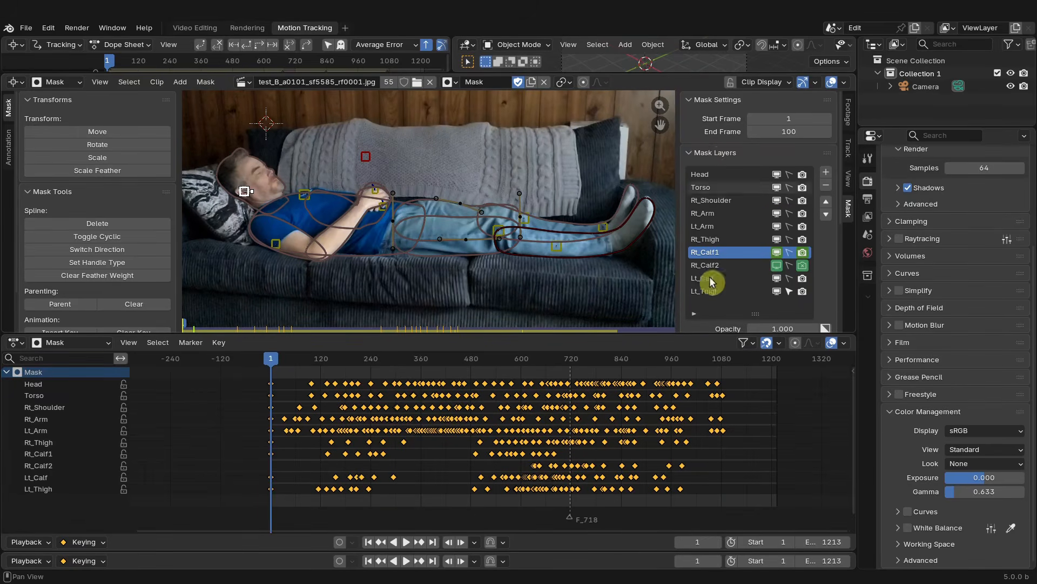
{"action": "left_click_drag", "start_coordinate": [273, 360], "coordinate": [570, 369]}
{"action": "left_click_drag", "start_coordinate": [598, 365], "coordinate": [385, 359]}
{"action": "scroll", "coordinate": [440, 301], "scroll_direction": "down", "scroll_amount": 1}
{"action": "left_click_drag", "start_coordinate": [784, 180], "coordinate": [792, 279]}
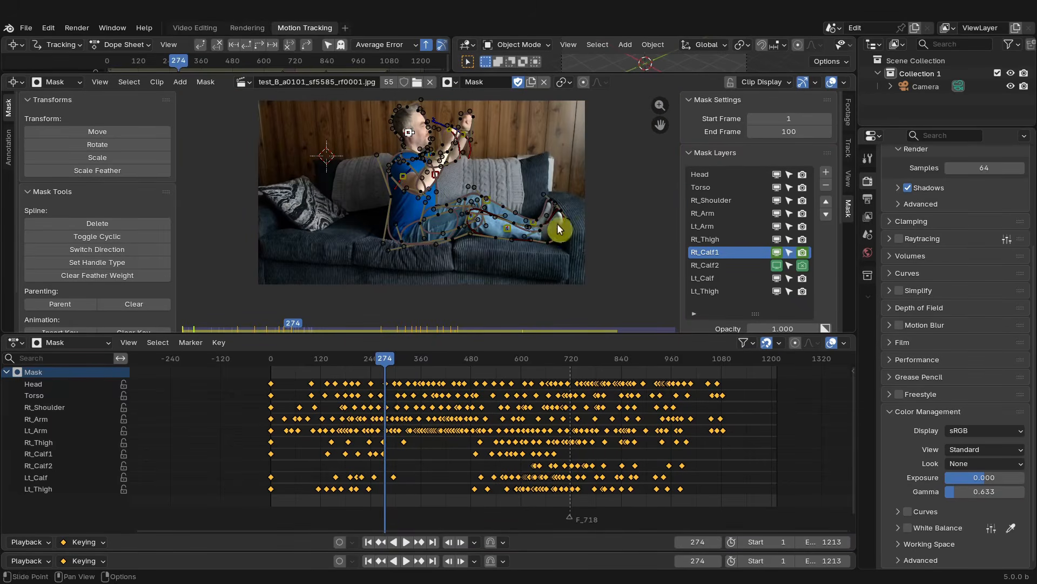
{"action": "scroll", "coordinate": [416, 196], "scroll_direction": "up", "scroll_amount": 2}
{"action": "middle_click_drag", "start_coordinate": [414, 194], "coordinate": [383, 246]}
{"action": "left_click", "coordinate": [361, 232]}
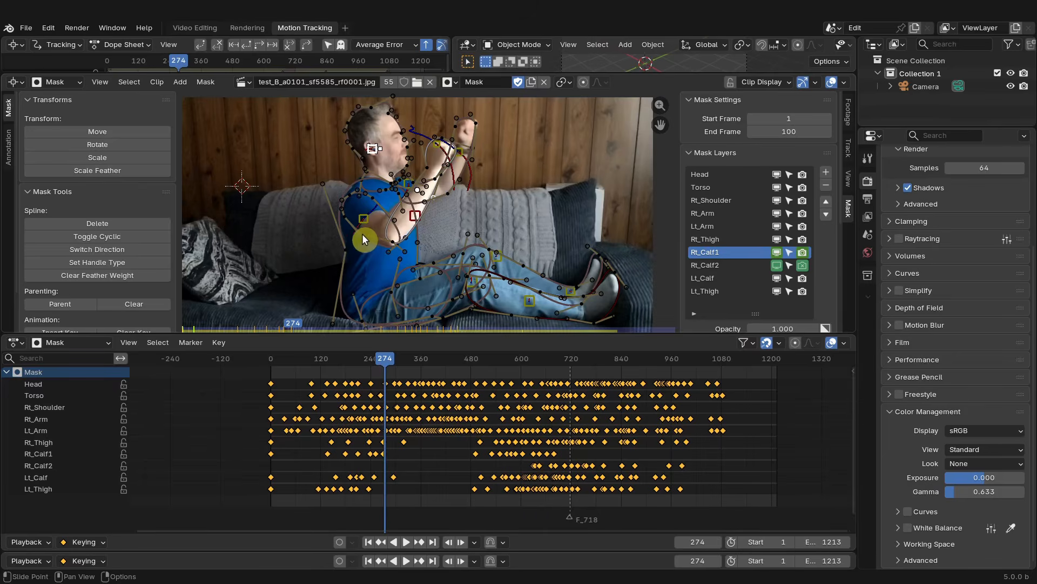
{"action": "left_click_drag", "start_coordinate": [454, 316], "coordinate": [498, 313]}
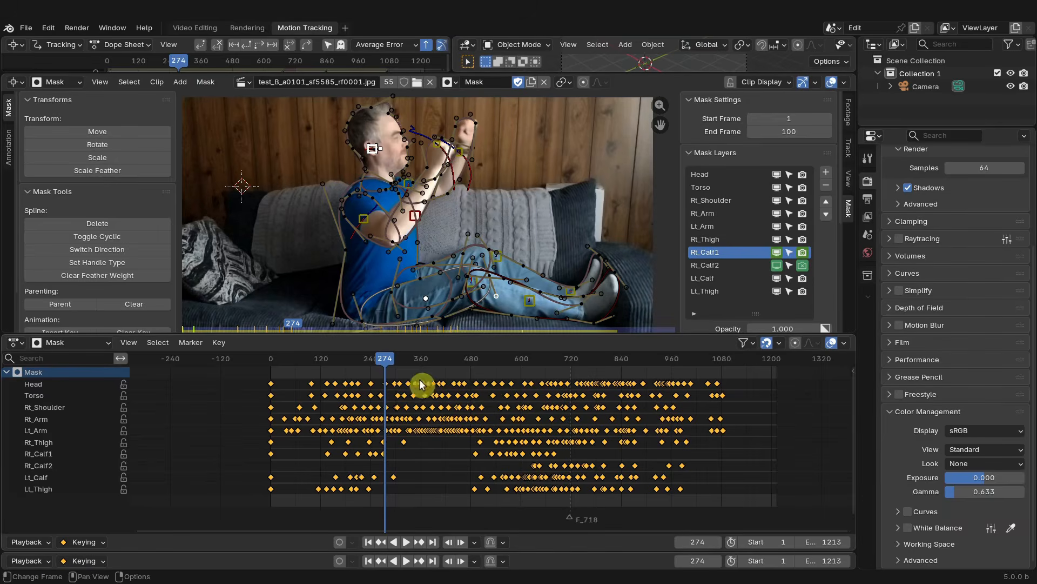
{"action": "left_click_drag", "start_coordinate": [411, 359], "coordinate": [530, 375]}
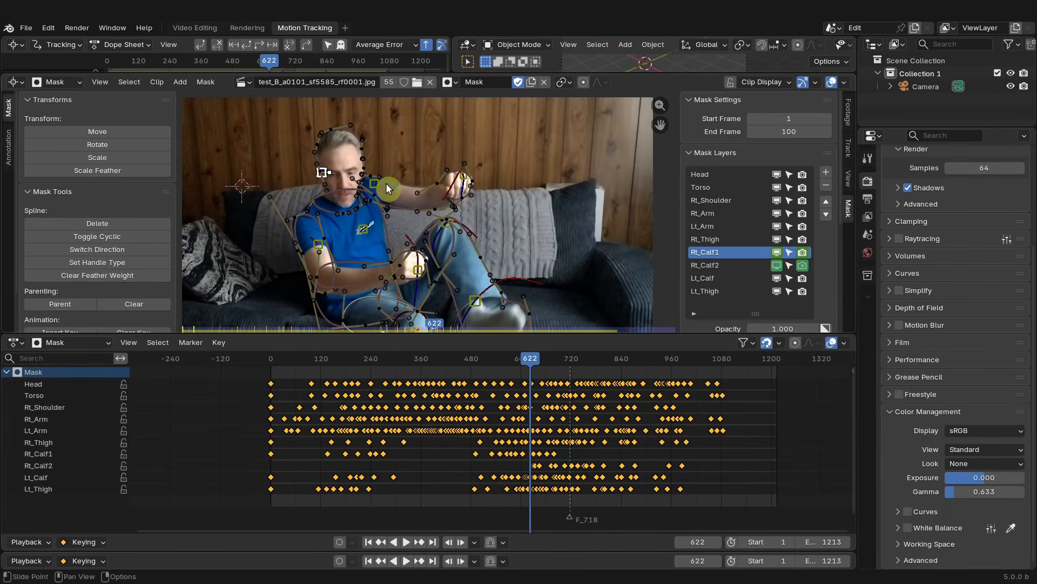
{"action": "mouse_move", "coordinate": [531, 361]}
{"action": "left_mouse_down"}
{"action": "mouse_move", "coordinate": [568, 366]}
{"action": "mouse_move", "coordinate": [512, 357]}
{"action": "mouse_move", "coordinate": [584, 366]}
{"action": "mouse_move", "coordinate": [517, 353]}
{"action": "mouse_move", "coordinate": [551, 366]}
{"action": "mouse_move", "coordinate": [523, 361]}
{"action": "mouse_move", "coordinate": [533, 361]}
{"action": "left_mouse_up"}
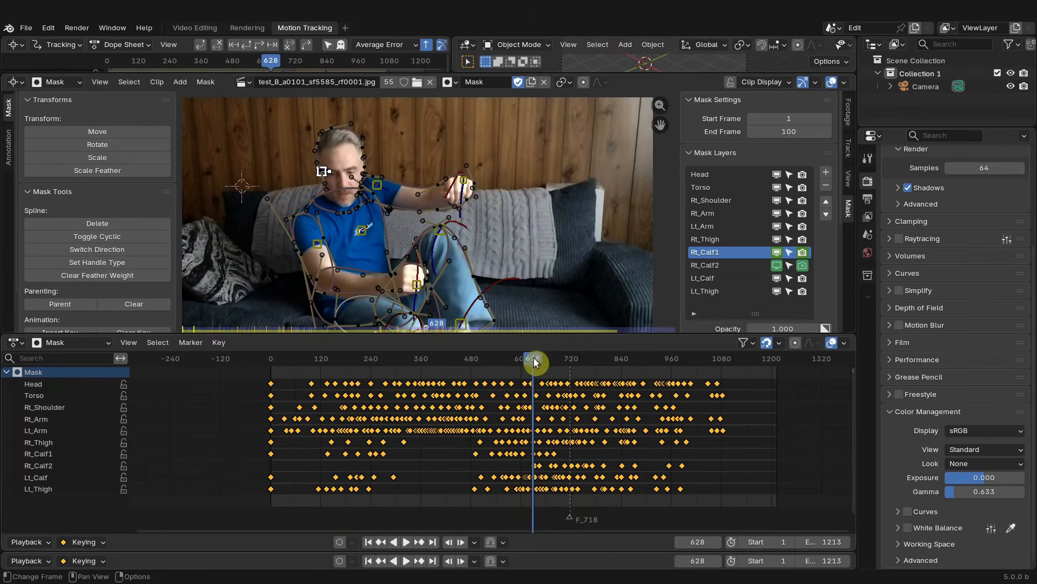
{"action": "scroll", "coordinate": [335, 250], "scroll_direction": "up", "scroll_amount": 1}
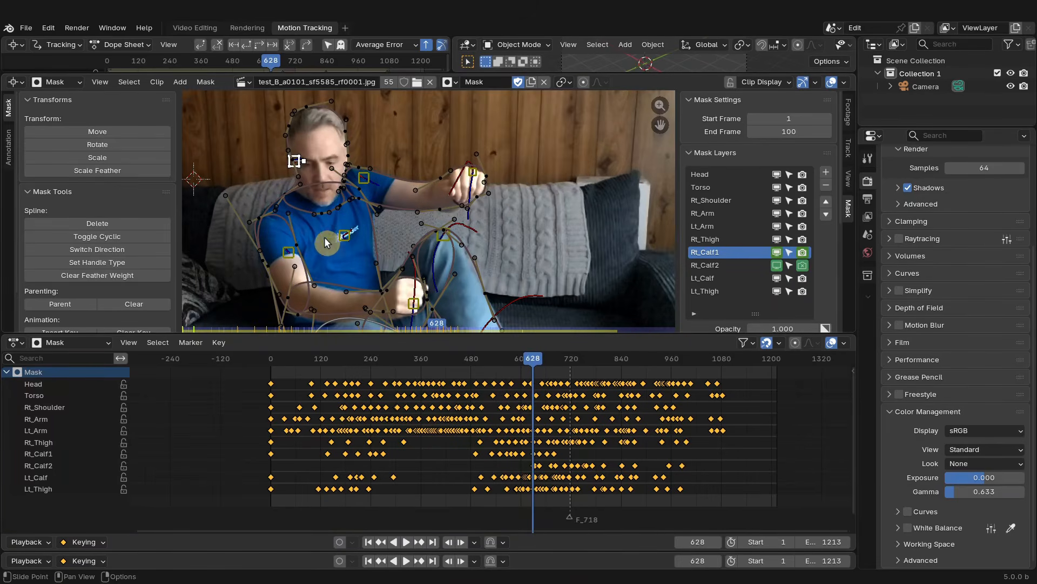
{"action": "left_click_drag", "start_coordinate": [295, 241], "coordinate": [274, 281]}
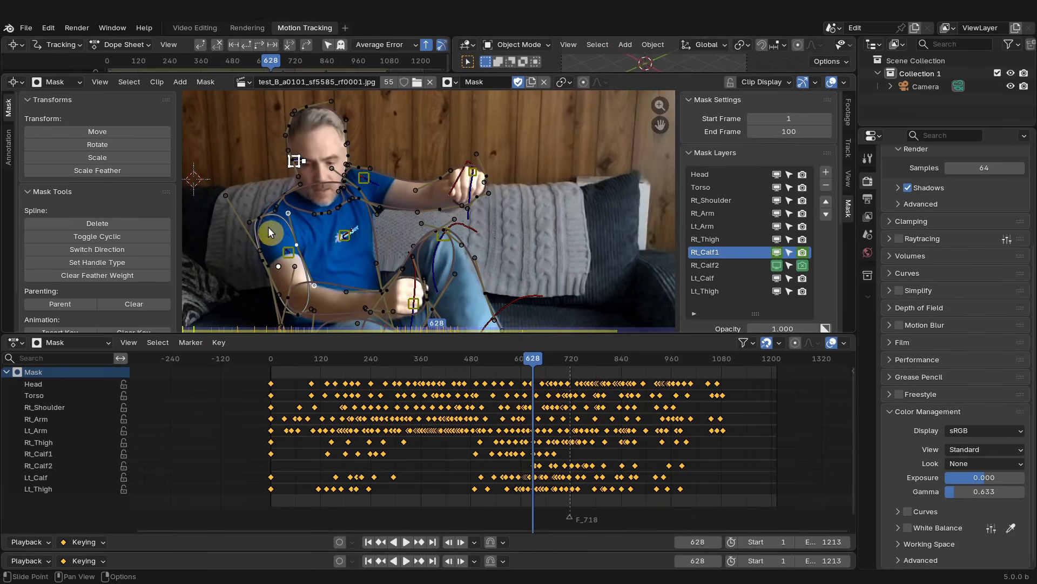
{"action": "scroll", "coordinate": [416, 297], "scroll_direction": "down", "scroll_amount": 2}
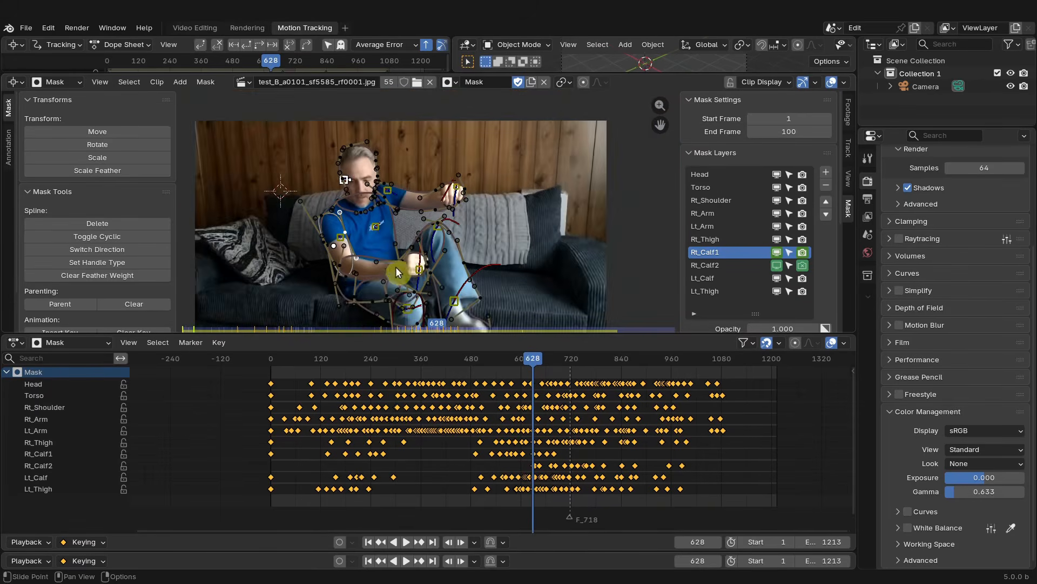
{"action": "middle_click_drag", "start_coordinate": [423, 277], "coordinate": [393, 208]}
{"action": "mouse_move", "coordinate": [563, 378]}
{"action": "left_mouse_down"}
{"action": "mouse_move", "coordinate": [565, 369]}
{"action": "mouse_move", "coordinate": [607, 364]}
{"action": "mouse_move", "coordinate": [574, 364]}
{"action": "left_mouse_up"}
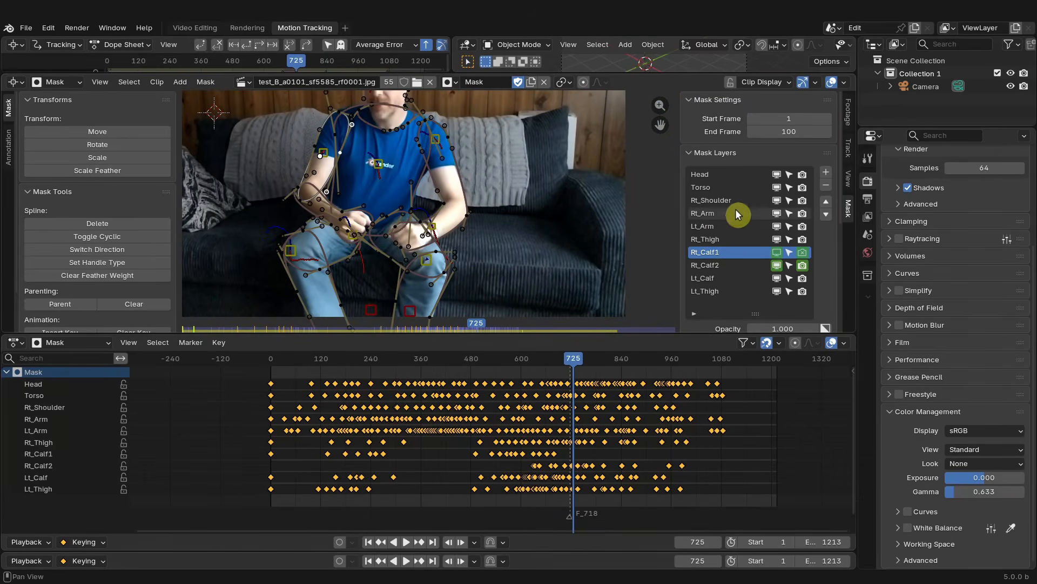
- Hide the other mask layers and inspect the right calf splines' points and their parent track across frames
{"action": "left_click_drag", "start_coordinate": [778, 188], "coordinate": [777, 294]}
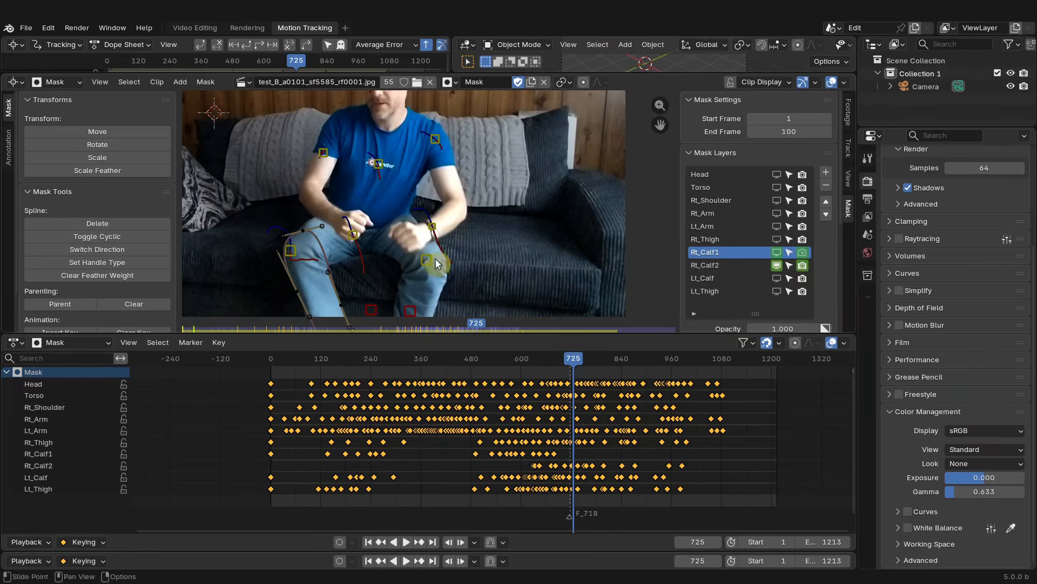
{"action": "scroll", "coordinate": [439, 264], "scroll_direction": "down", "scroll_amount": 1}
{"action": "left_click_drag", "start_coordinate": [581, 369], "coordinate": [489, 358]}
{"action": "scroll", "coordinate": [523, 237], "scroll_direction": "up", "scroll_amount": 3}
{"action": "scroll", "coordinate": [523, 238], "scroll_direction": "up", "scroll_amount": 2}
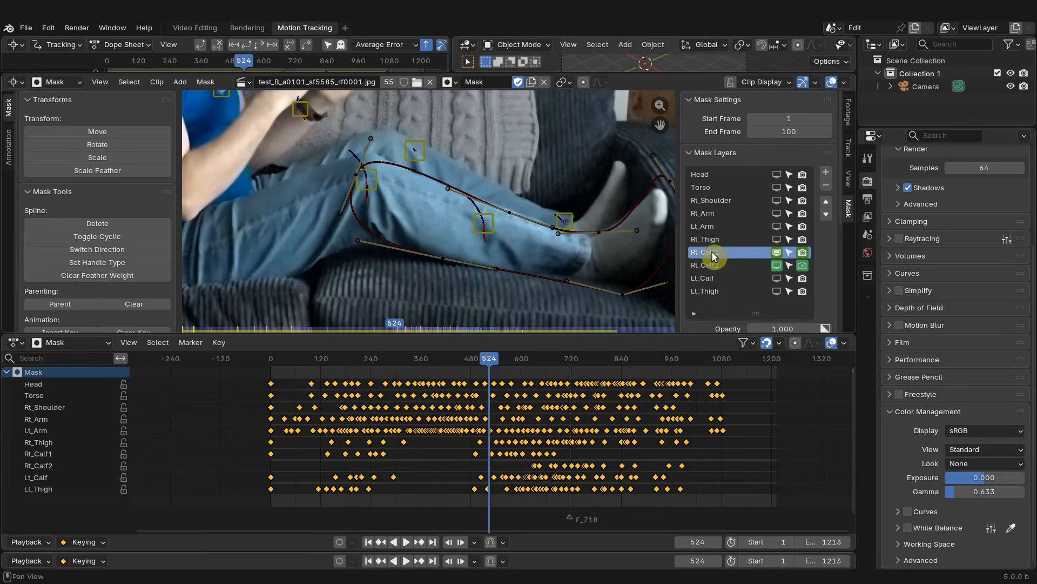
{"action": "left_click", "coordinate": [484, 222]}
{"action": "scroll", "coordinate": [484, 223], "scroll_direction": "down", "scroll_amount": 4}
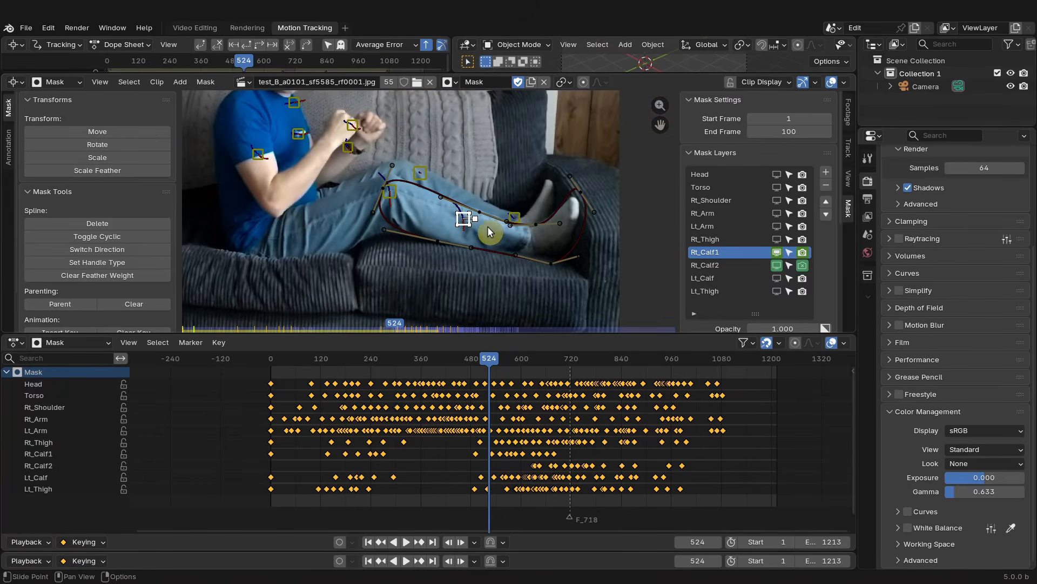
{"action": "left_click_drag", "start_coordinate": [512, 356], "coordinate": [543, 364]}
{"action": "scroll", "coordinate": [389, 250], "scroll_direction": "down", "scroll_amount": 3}
{"action": "scroll", "coordinate": [414, 283], "scroll_direction": "up", "scroll_amount": 3}
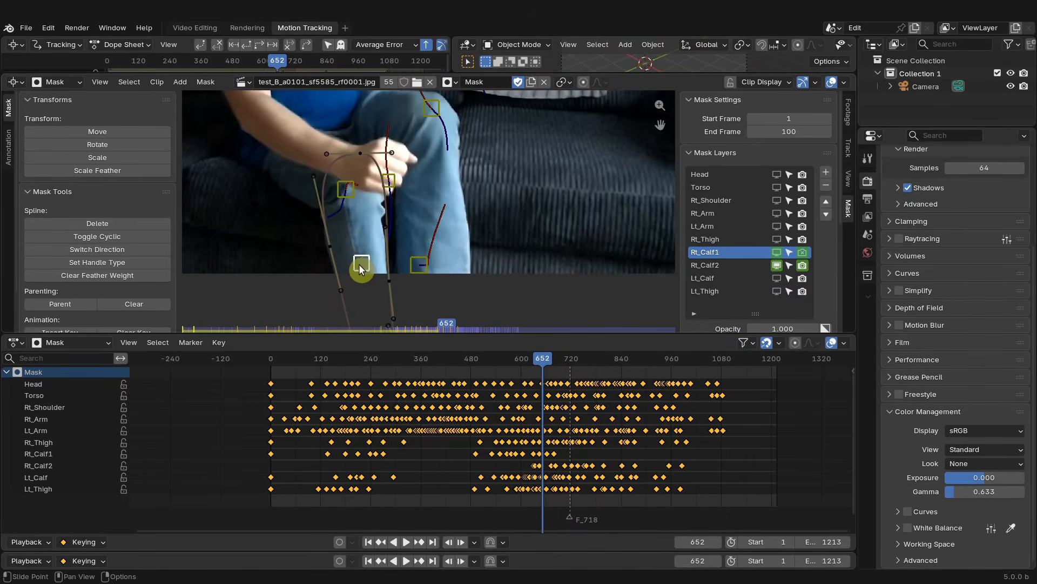
{"action": "scroll", "coordinate": [388, 256], "scroll_direction": "down", "scroll_amount": 2}
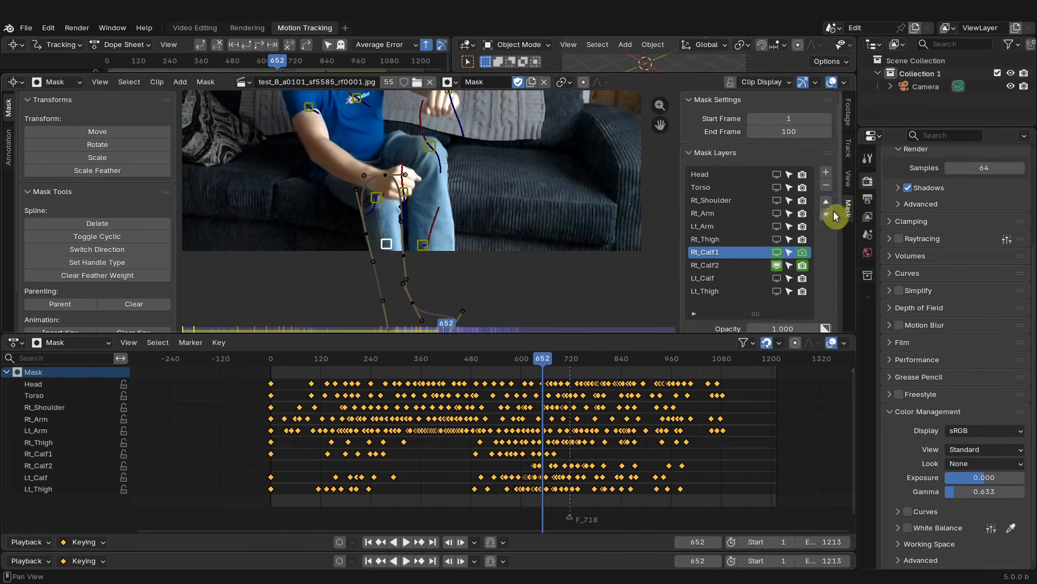
{"action": "scroll", "coordinate": [790, 280], "scroll_direction": "down", "scroll_amount": 6}
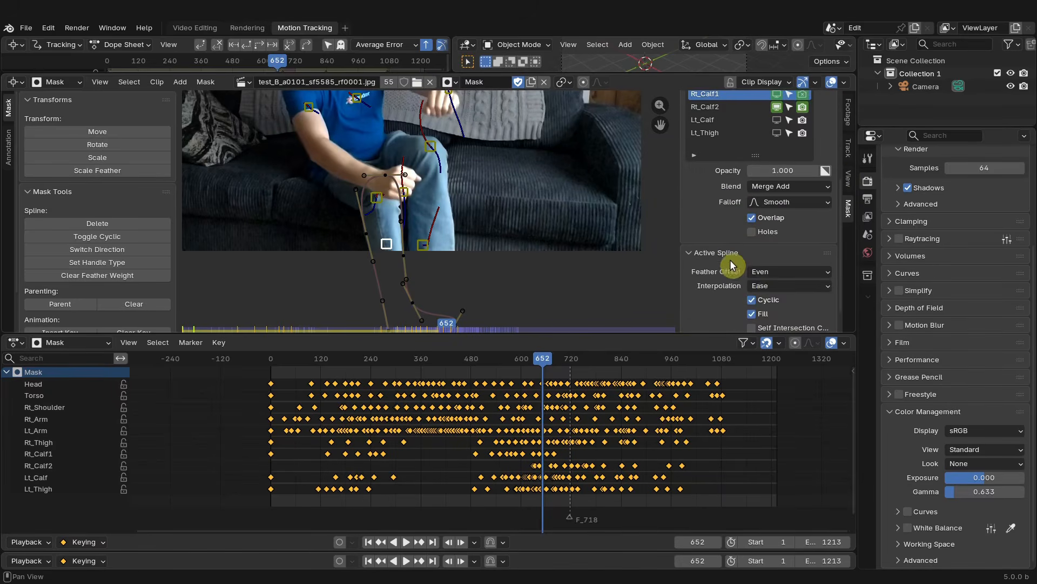
{"action": "scroll", "coordinate": [717, 261], "scroll_direction": "down", "scroll_amount": 2}
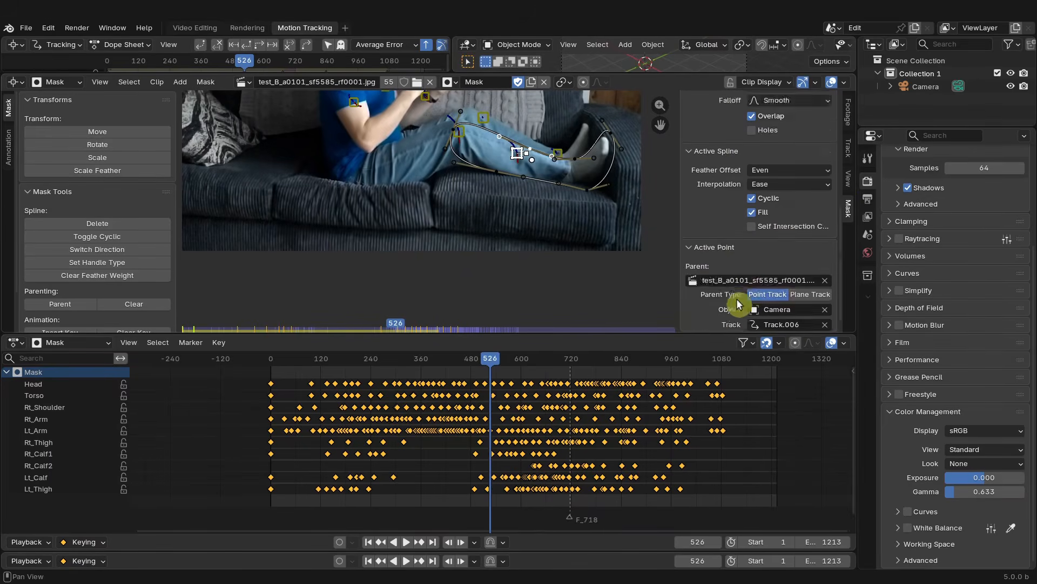
{"action": "scroll", "coordinate": [724, 262], "scroll_direction": "down", "scroll_amount": 1}
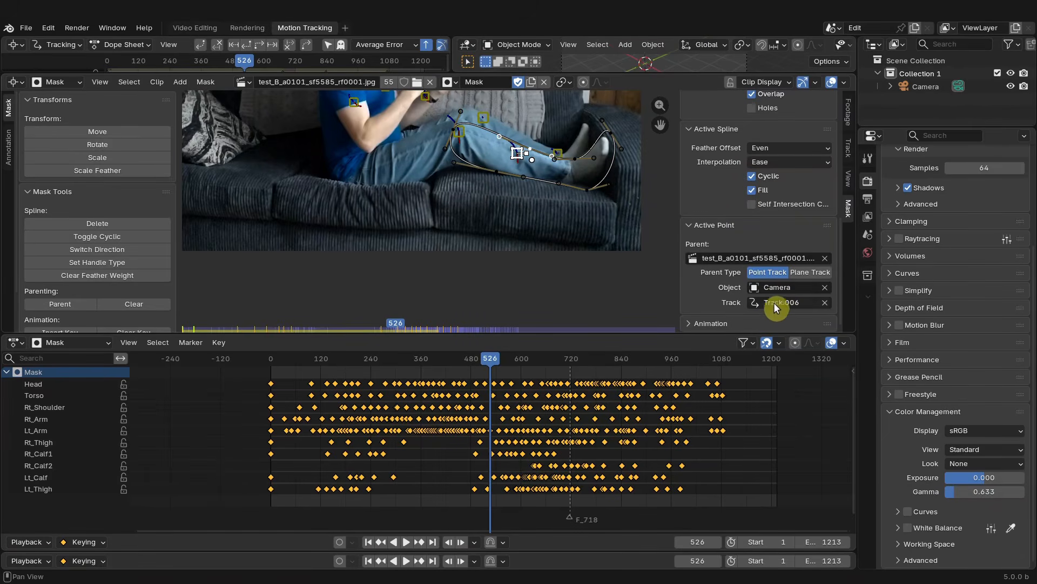
{"action": "middle_click_drag", "start_coordinate": [470, 206], "coordinate": [495, 224]}
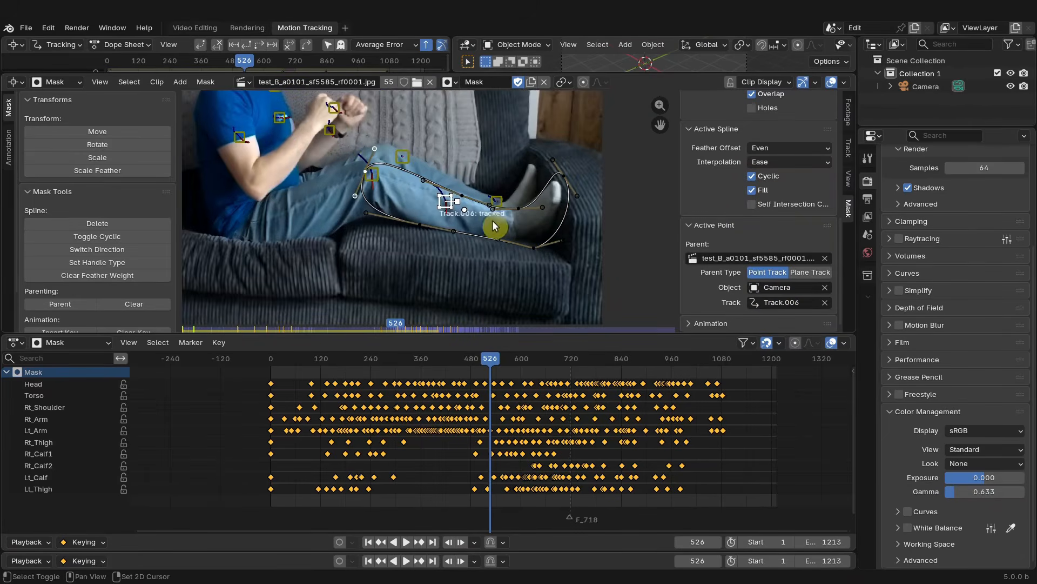
{"action": "left_click_drag", "start_coordinate": [491, 358], "coordinate": [515, 361]}
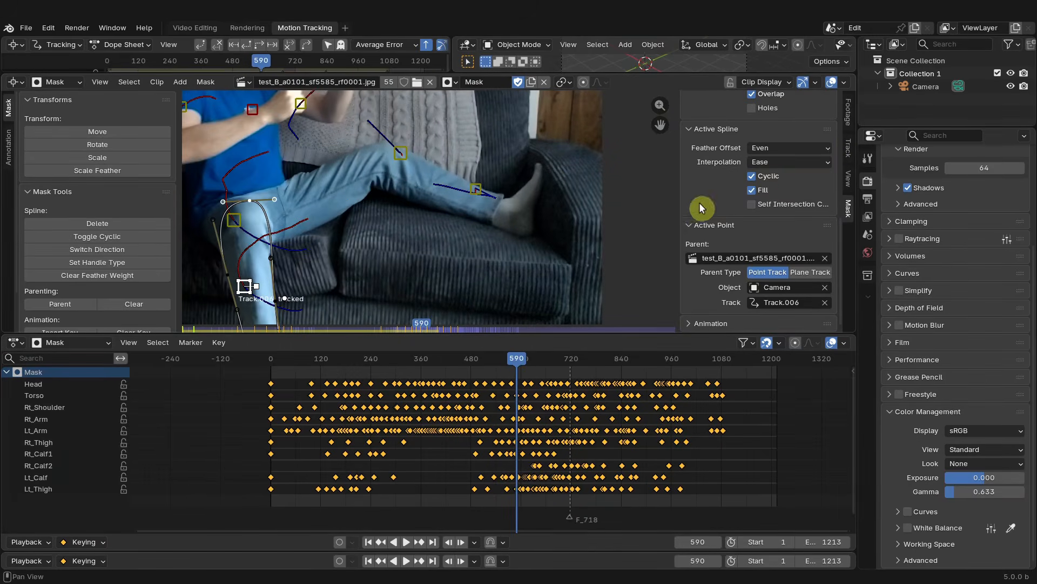
{"action": "scroll", "coordinate": [795, 194], "scroll_direction": "up", "scroll_amount": 10}
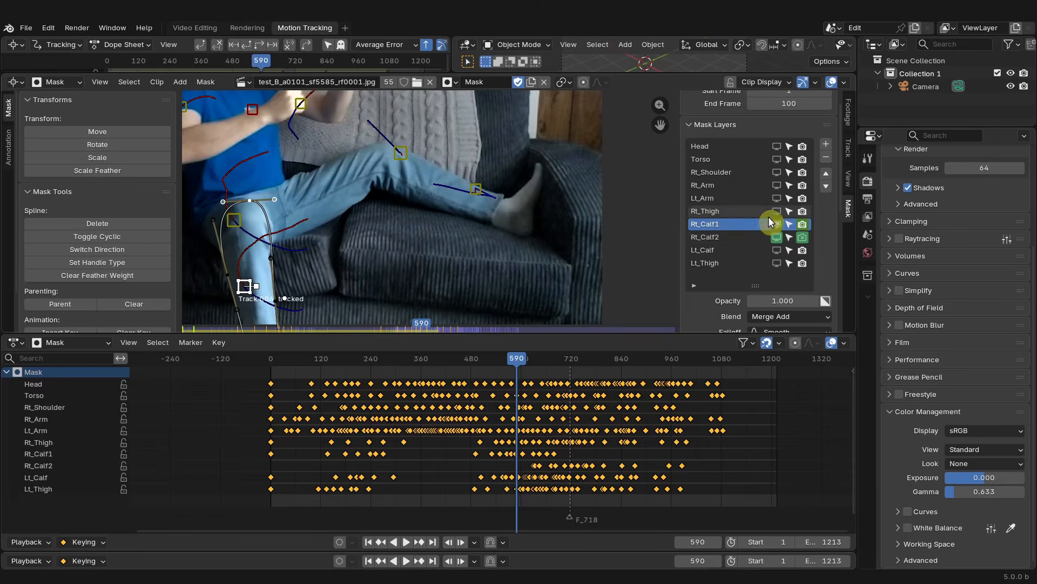
- Add a new mask layer, hide Rt_Calf1, and paste the copied calf spline into the new MaskLayer
{"action": "left_click", "coordinate": [827, 146]}
{"action": "scroll", "coordinate": [727, 280], "scroll_direction": "down", "scroll_amount": 2}
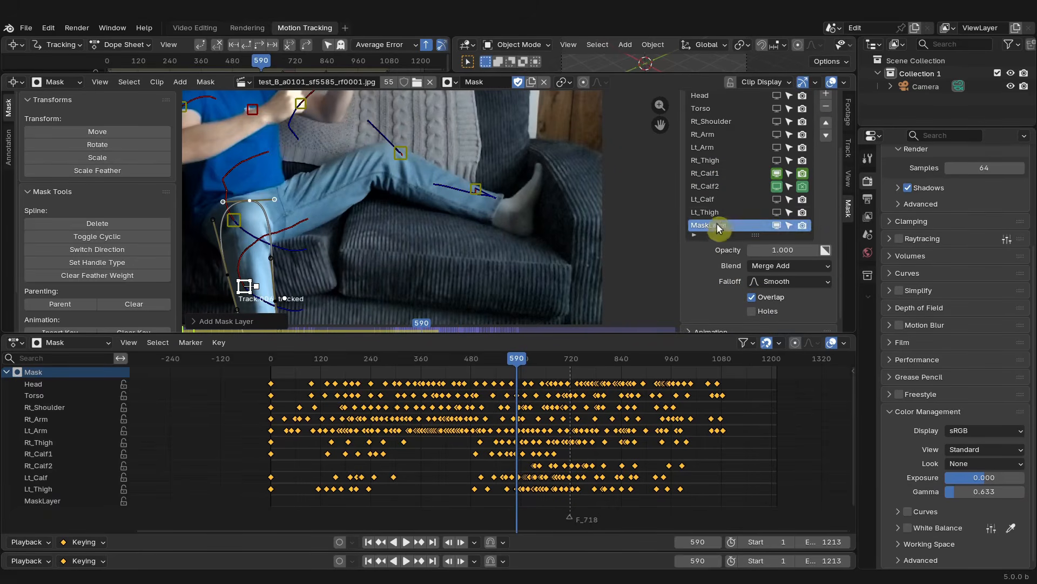
{"action": "left_click", "coordinate": [708, 171]}
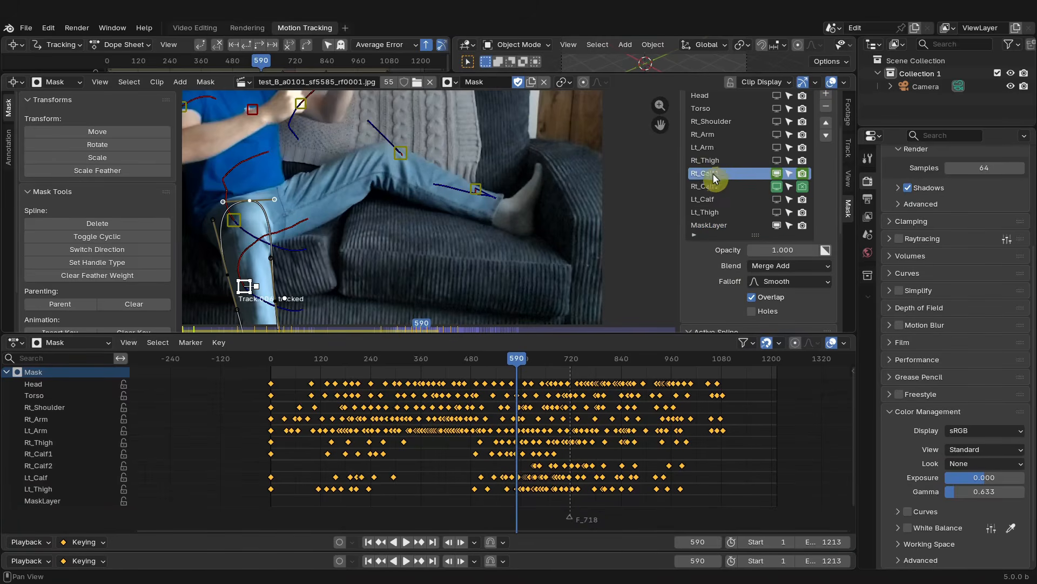
{"action": "scroll", "coordinate": [324, 231], "scroll_direction": "down", "scroll_amount": 2}
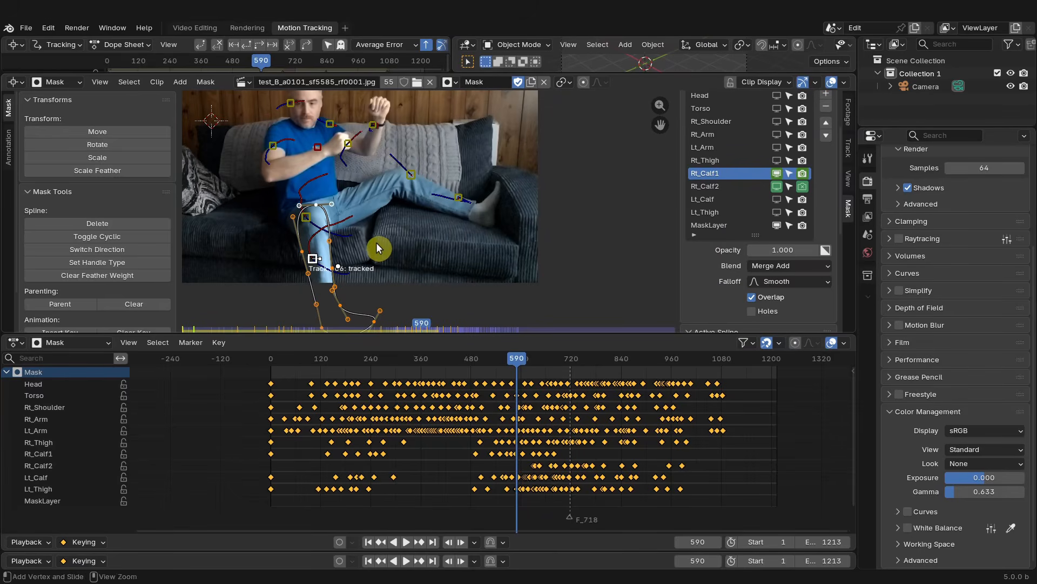
{"action": "left_click", "coordinate": [776, 172]}
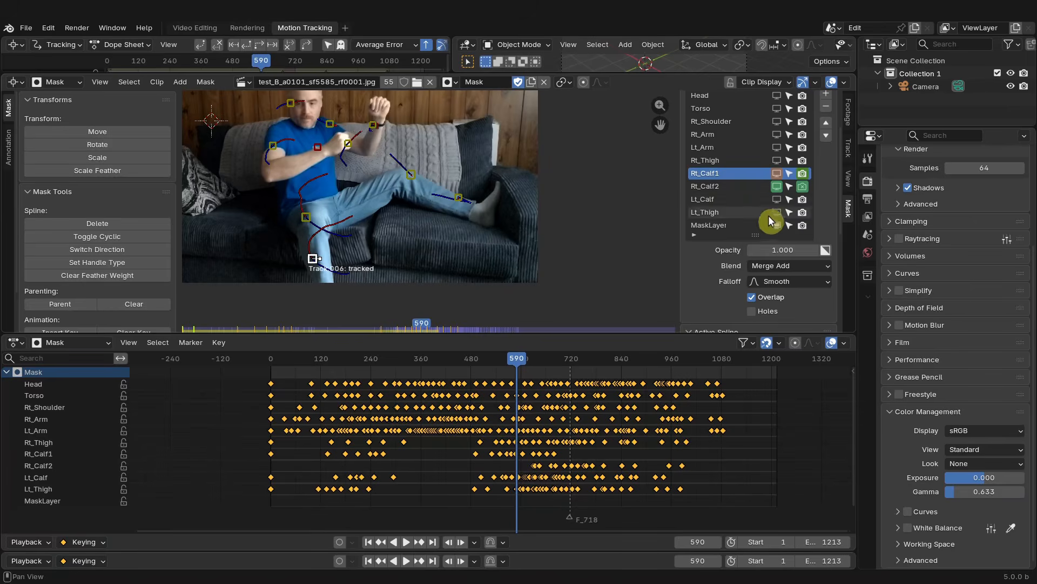
{"action": "left_click", "coordinate": [719, 228]}
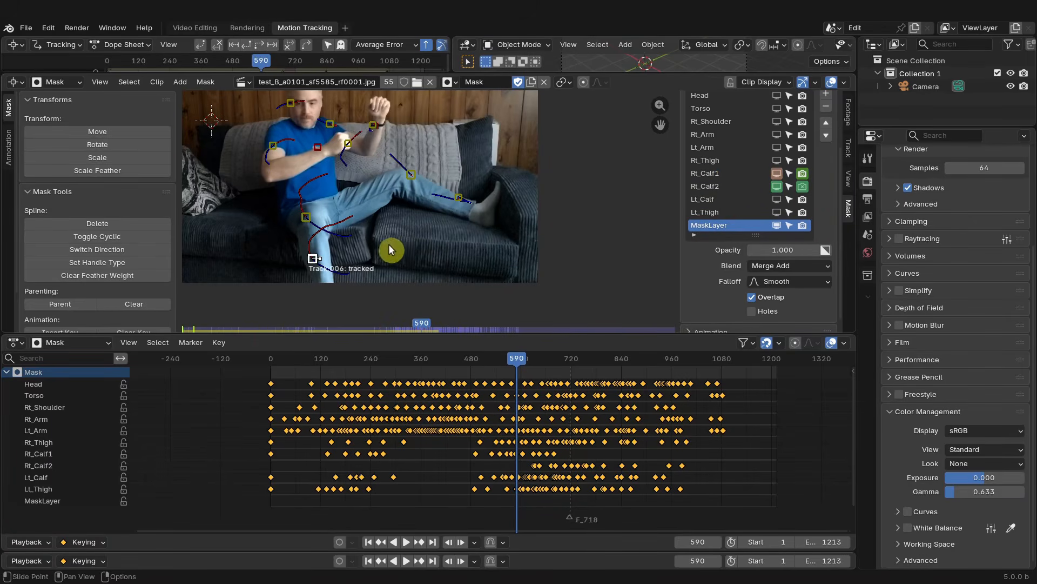
{"action": "key", "text": "ctrl+v"}
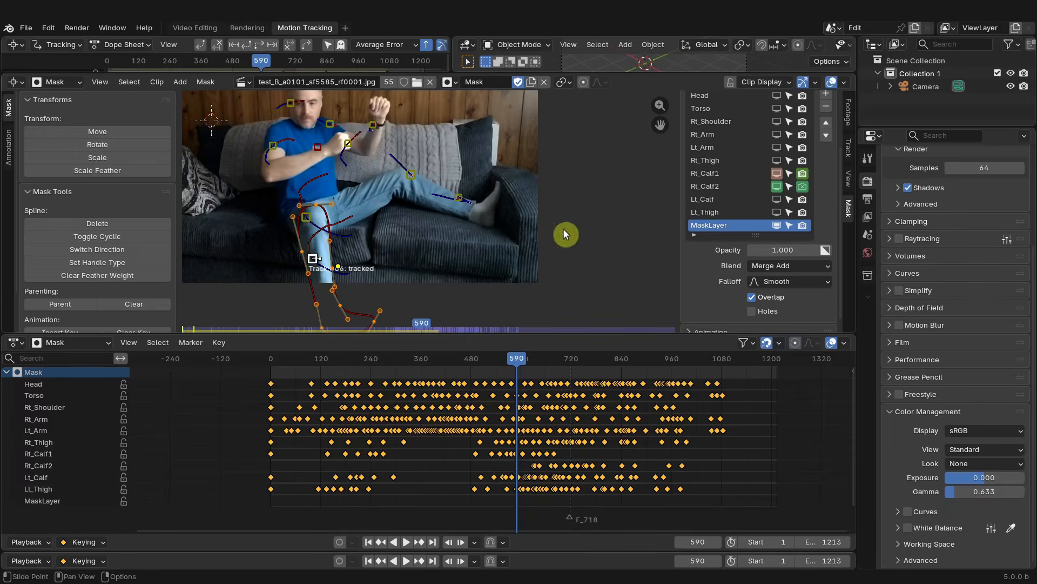
{"action": "left_click", "coordinate": [777, 225]}
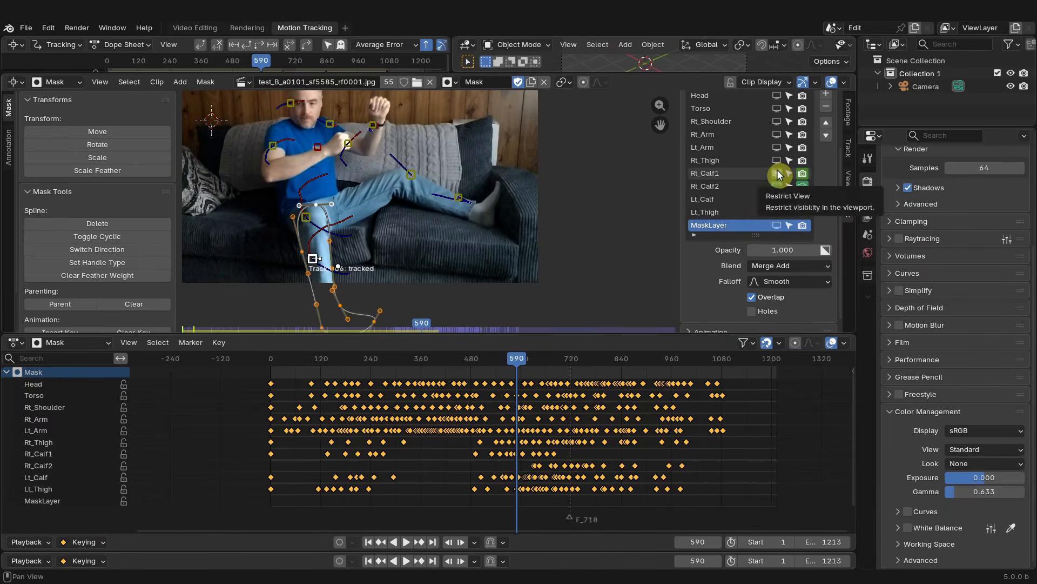
- Toggle the viewport visibility of the Rt_Calf1 and Rt_Calf2 layers and scrub to frame 634
{"action": "left_click", "coordinate": [777, 173]}
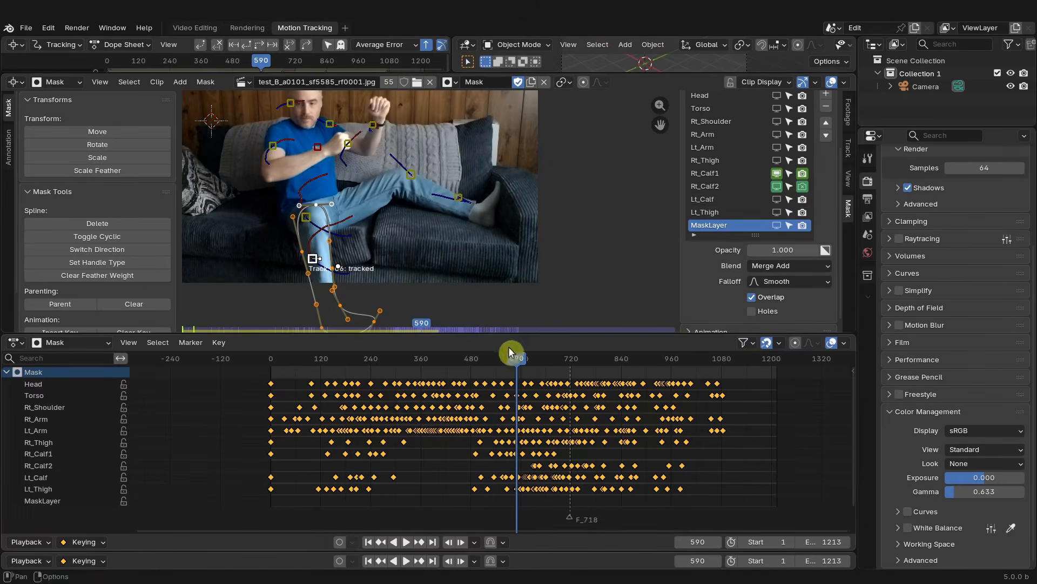
{"action": "mouse_move", "coordinate": [520, 365]}
{"action": "left_mouse_down"}
{"action": "mouse_move", "coordinate": [558, 356]}
{"action": "mouse_move", "coordinate": [535, 359]}
{"action": "left_mouse_up"}
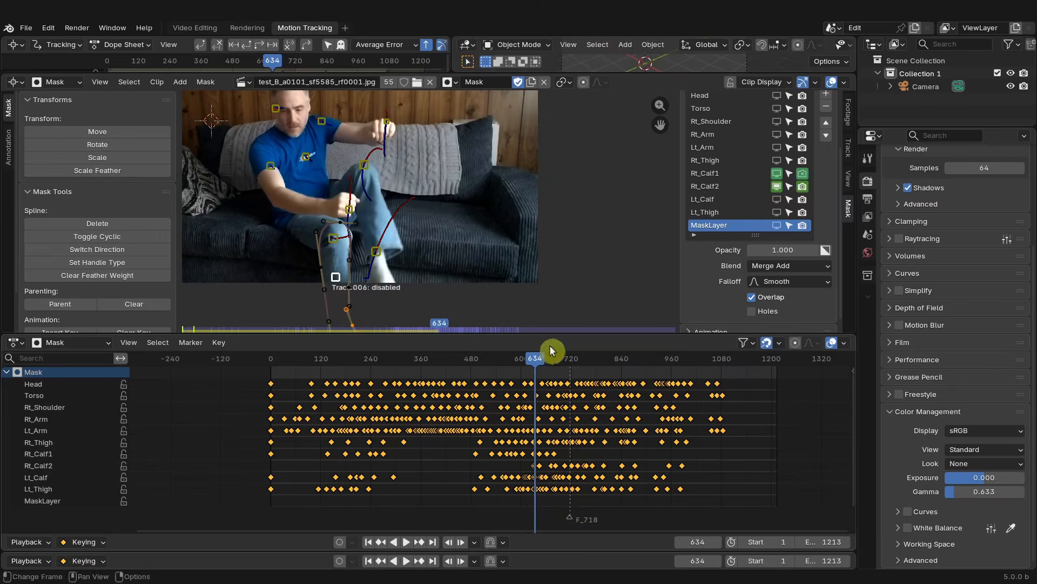
{"action": "left_click", "coordinate": [776, 186]}
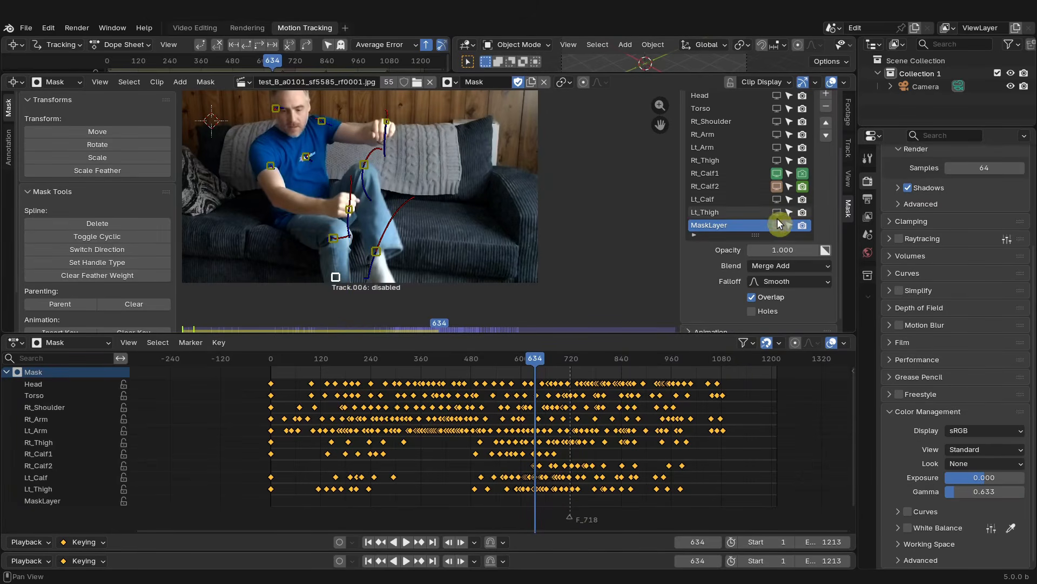
- Undo the last change and move the pasted calf spline onto the leg at frame 634
{"action": "scroll", "coordinate": [350, 255], "scroll_direction": "up", "scroll_amount": 3}
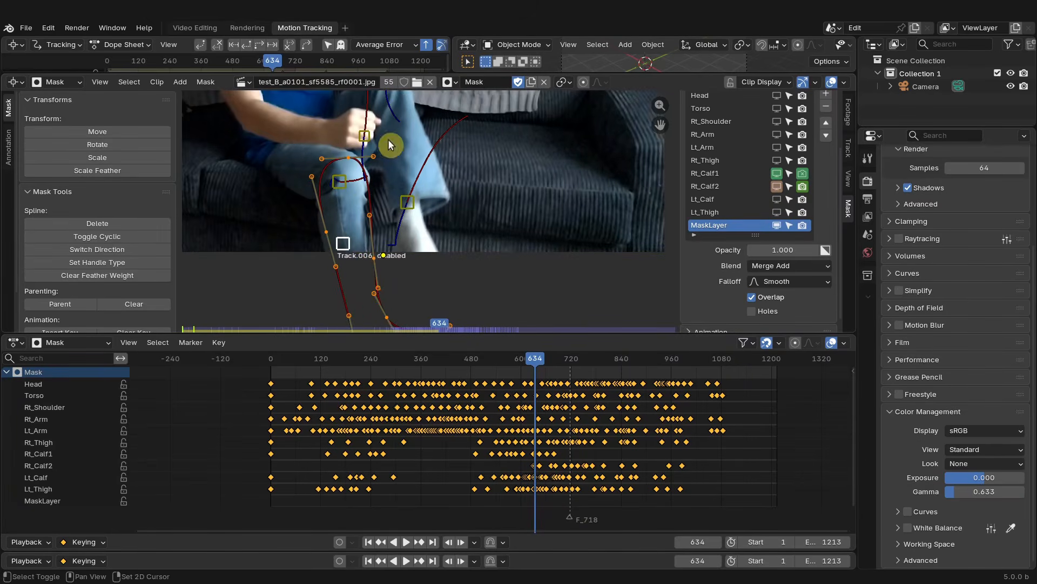
{"action": "scroll", "coordinate": [363, 228], "scroll_direction": "down", "scroll_amount": 1}
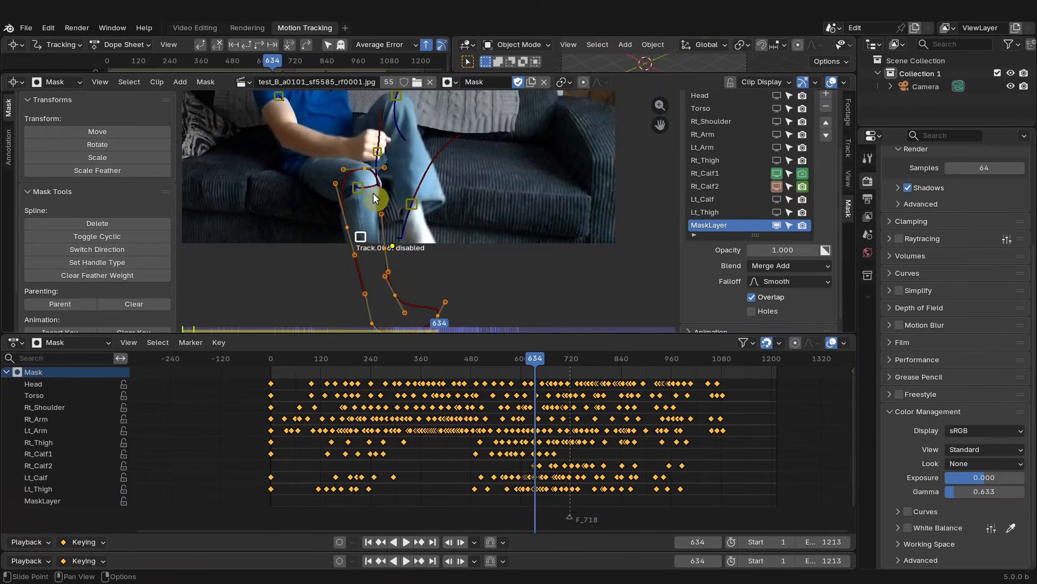
{"action": "scroll", "coordinate": [359, 201], "scroll_direction": "up", "scroll_amount": 1}
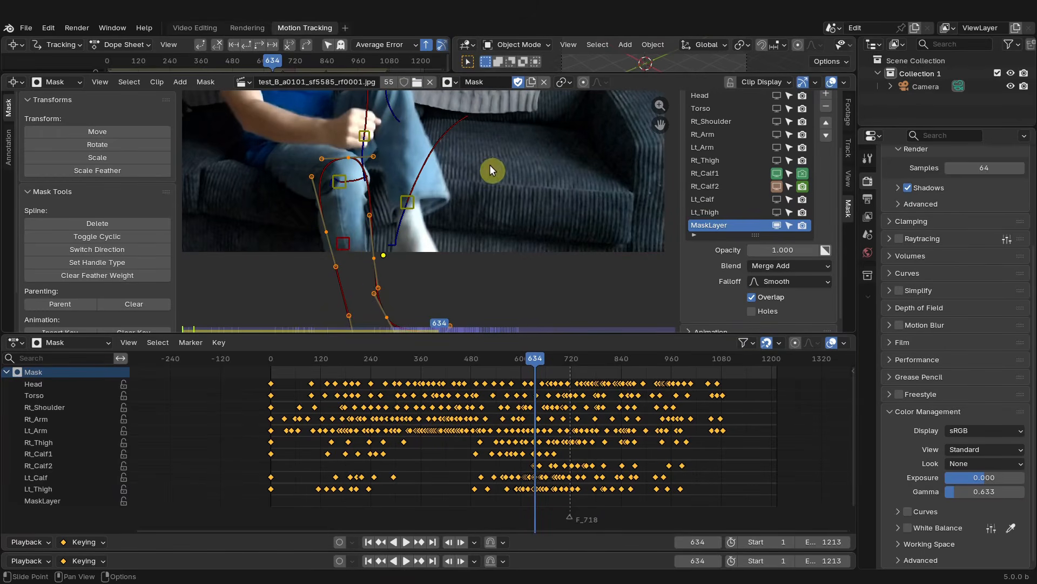
{"action": "scroll", "coordinate": [335, 187], "scroll_direction": "up", "scroll_amount": 1}
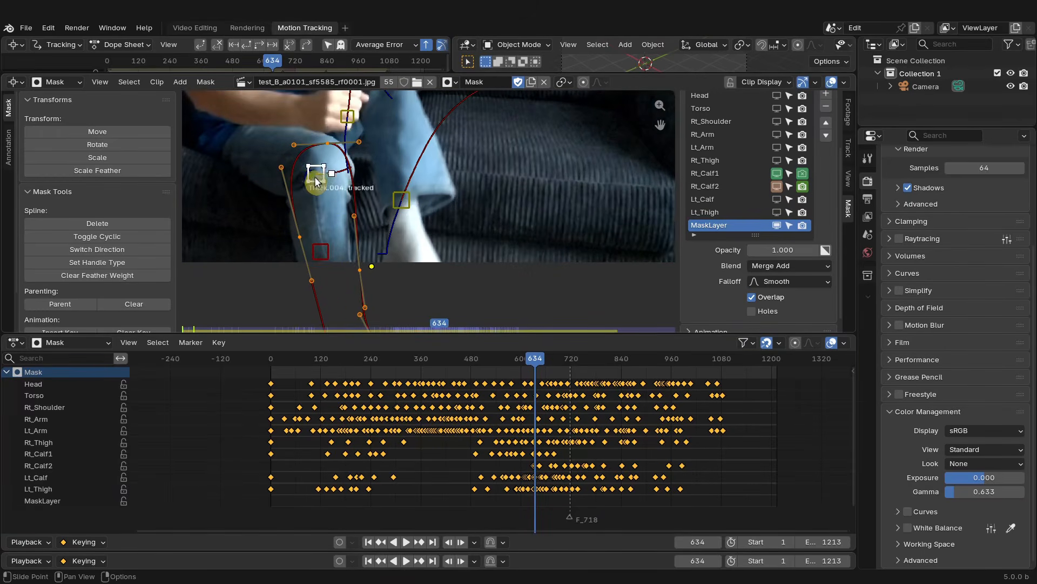
{"action": "scroll", "coordinate": [329, 187], "scroll_direction": "down", "scroll_amount": 1}
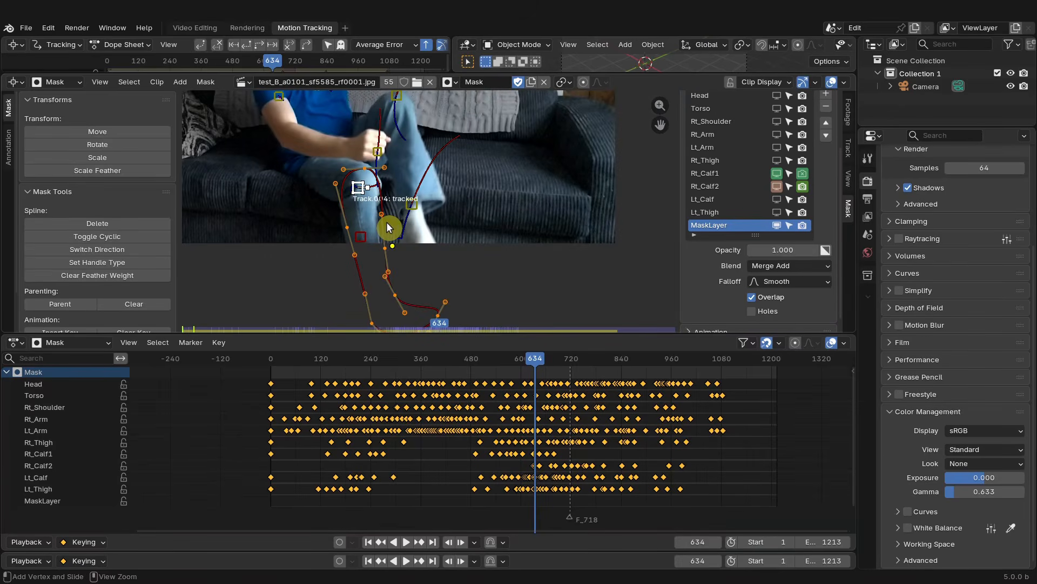
{"action": "key", "text": "ctrl+z"}
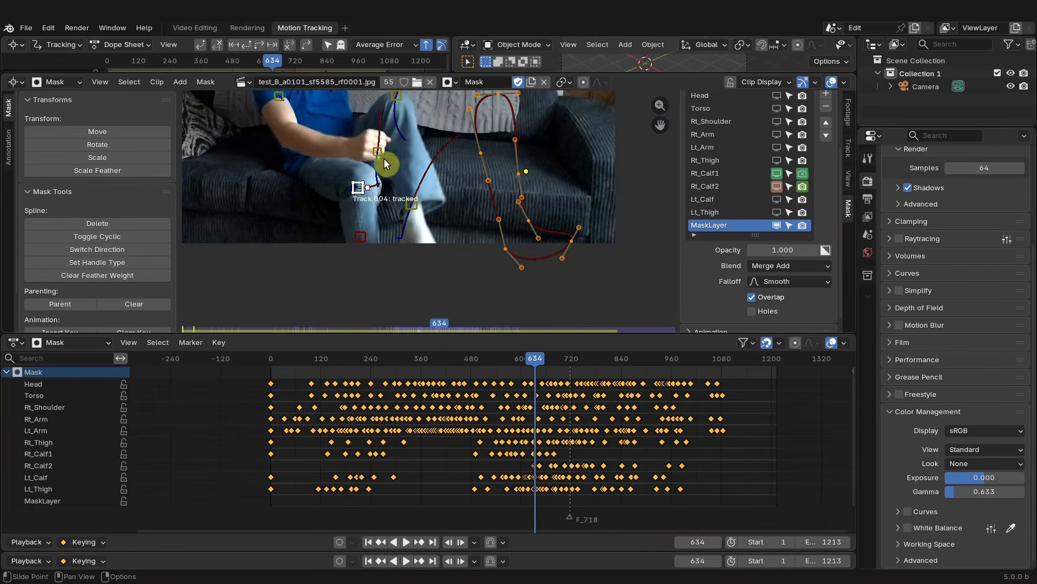
{"action": "key", "text": "g"}
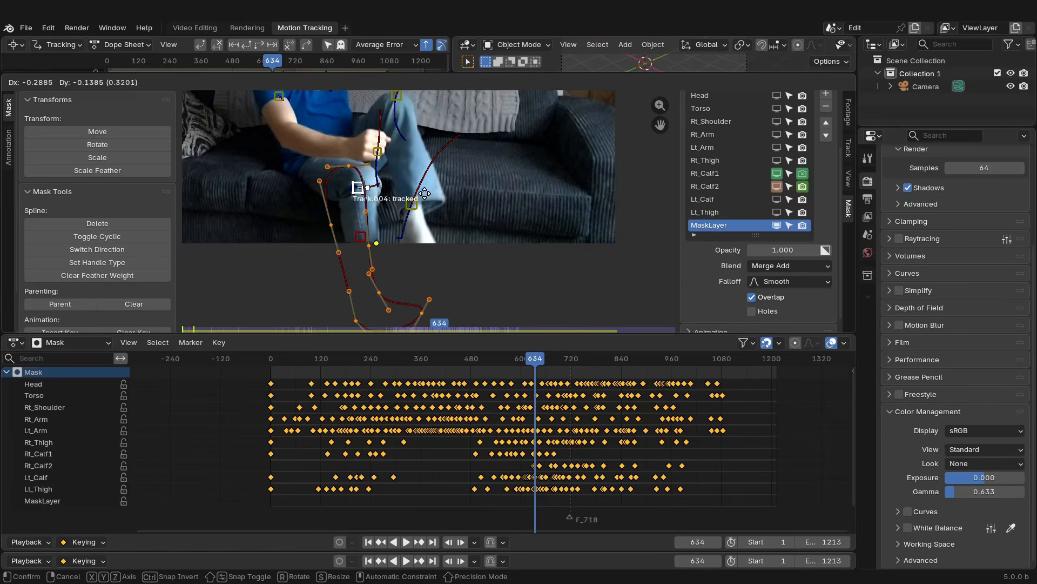
{"action": "left_click", "coordinate": [436, 192]}
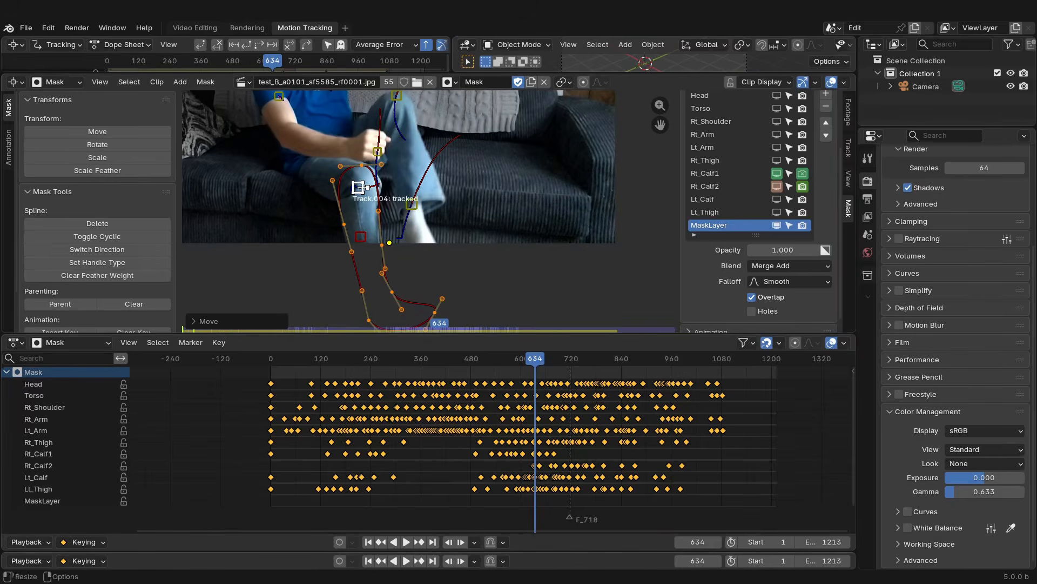
- Scrub to frame 679 and delete the new MaskLayer
{"action": "mouse_move", "coordinate": [535, 364]}
{"action": "left_mouse_down"}
{"action": "mouse_move", "coordinate": [580, 364]}
{"action": "mouse_move", "coordinate": [519, 361]}
{"action": "mouse_move", "coordinate": [554, 362]}
{"action": "left_mouse_up"}
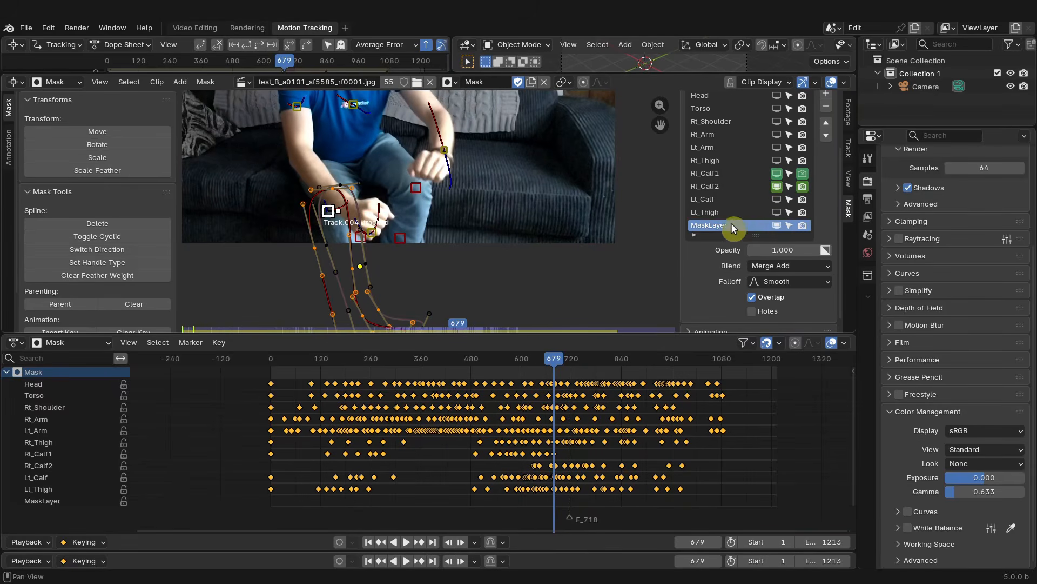
{"action": "left_click", "coordinate": [826, 106]}
{"action": "scroll", "coordinate": [747, 212], "scroll_direction": "up", "scroll_amount": 2}
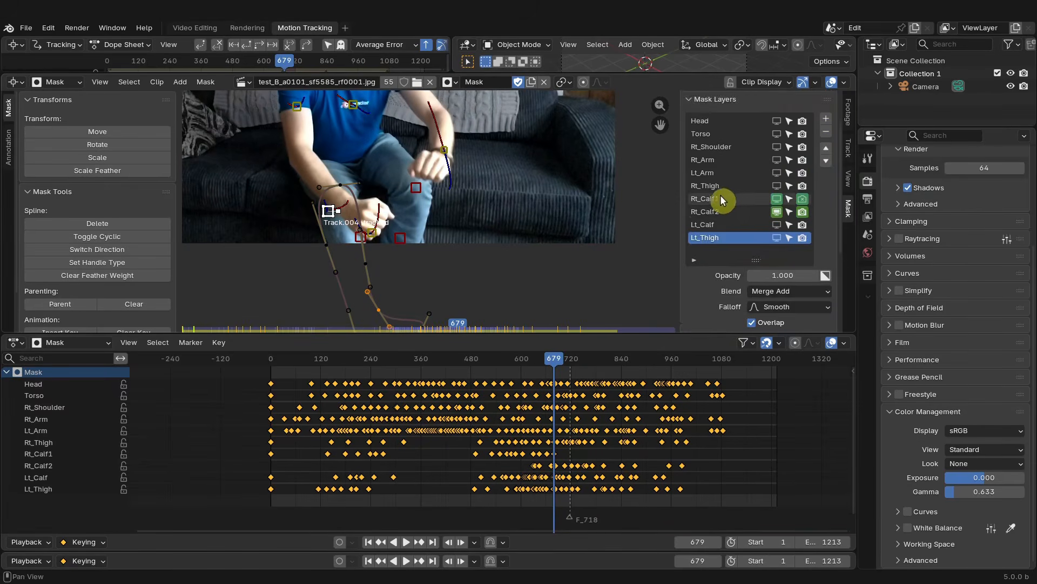
- Select the Rt_Calf1 layer and step frame by frame around frame 630 to compare the calf masks
{"action": "left_click", "coordinate": [719, 199]}
{"action": "left_click_drag", "start_coordinate": [555, 360], "coordinate": [533, 357]}
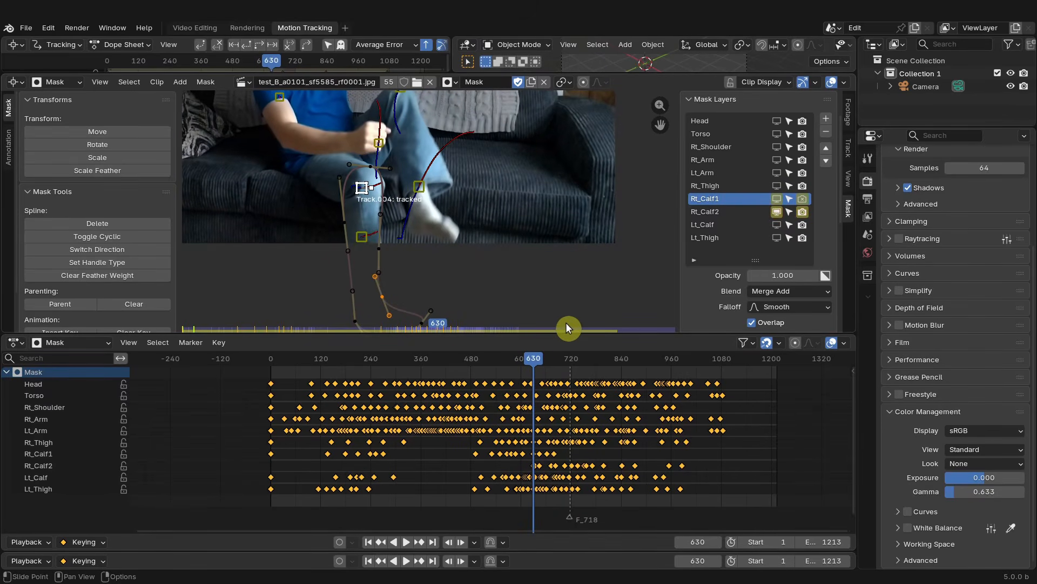
{"action": "key", "text": "Left"}
{"action": "key", "text": "Right"}
{"action": "key", "text": "Left"}
{"action": "key", "text": "Right"}
{"action": "key", "text": "Left"}
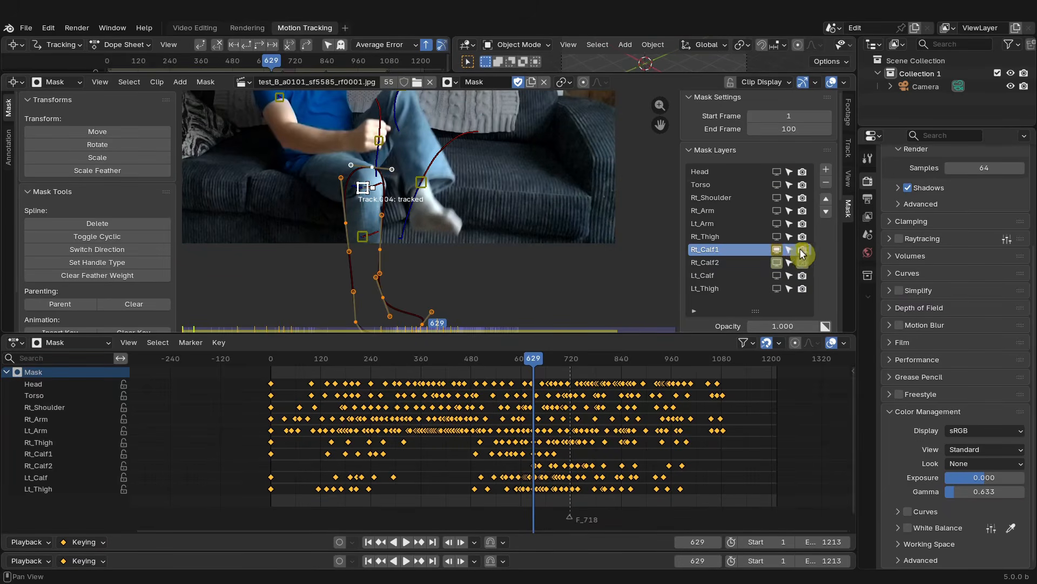
- Lock every mask channel in the dope sheet except Rt_Calf1 and Rt_Calf2
{"action": "left_click_drag", "start_coordinate": [124, 383], "coordinate": [126, 442]}
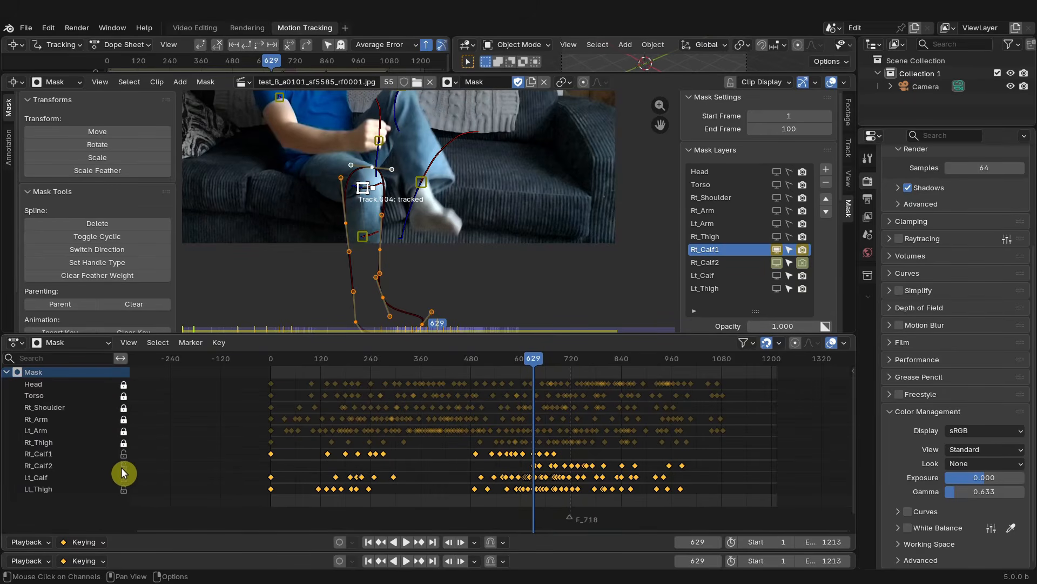
{"action": "left_click_drag", "start_coordinate": [123, 481], "coordinate": [123, 491]}
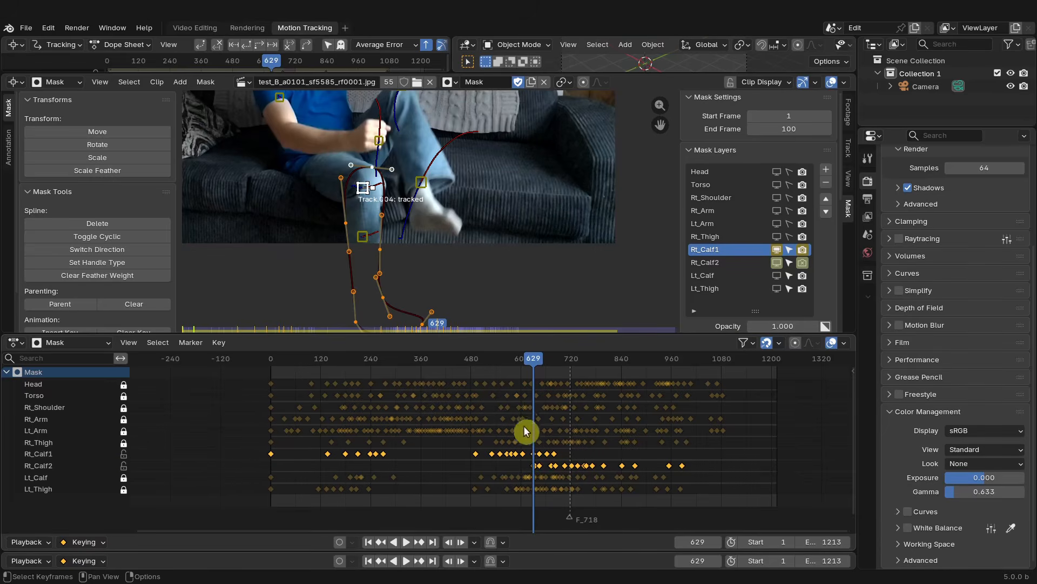
{"action": "scroll", "coordinate": [546, 448], "scroll_direction": "up", "scroll_amount": 3}
{"action": "middle_click_drag", "start_coordinate": [698, 433], "coordinate": [529, 435]}
{"action": "scroll", "coordinate": [519, 436], "scroll_direction": "up", "scroll_amount": 20}
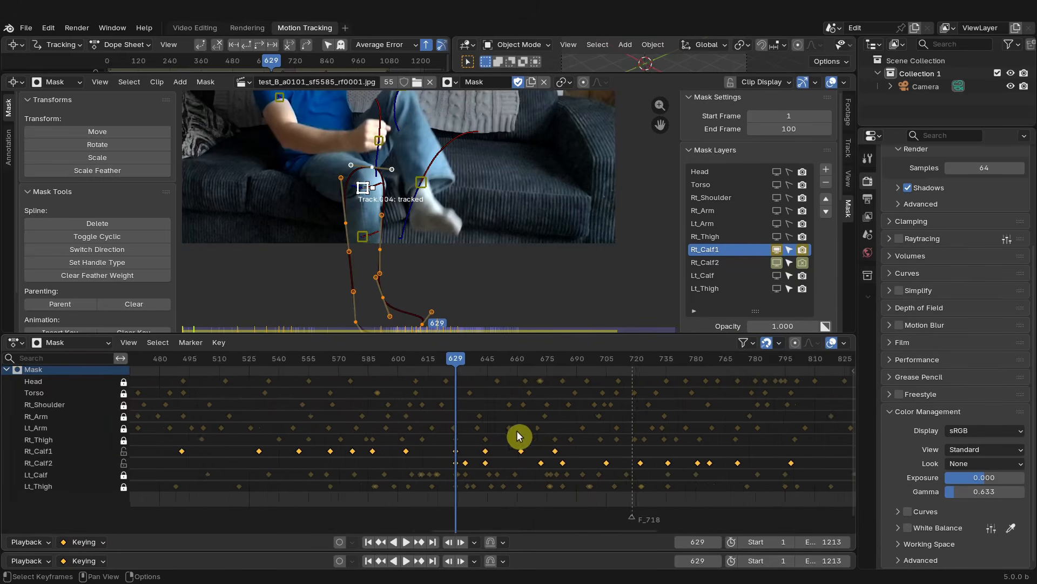
{"action": "scroll", "coordinate": [440, 415], "scroll_direction": "down", "scroll_amount": 2}
{"action": "middle_click_drag", "start_coordinate": [380, 410], "coordinate": [489, 413]}
{"action": "scroll", "coordinate": [415, 372], "scroll_direction": "up", "scroll_amount": 4}
{"action": "scroll", "coordinate": [479, 408], "scroll_direction": "down", "scroll_amount": 1}
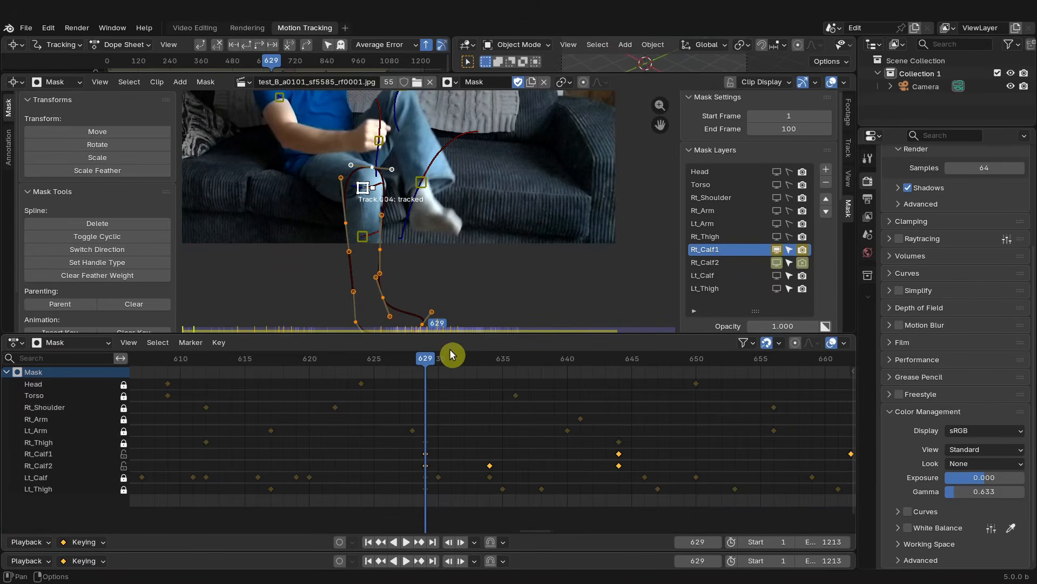
- Toggle Rt_Calf1's visibility and step frame by frame around frame 630 to compare both calf masks
{"action": "left_click", "coordinate": [438, 359]}
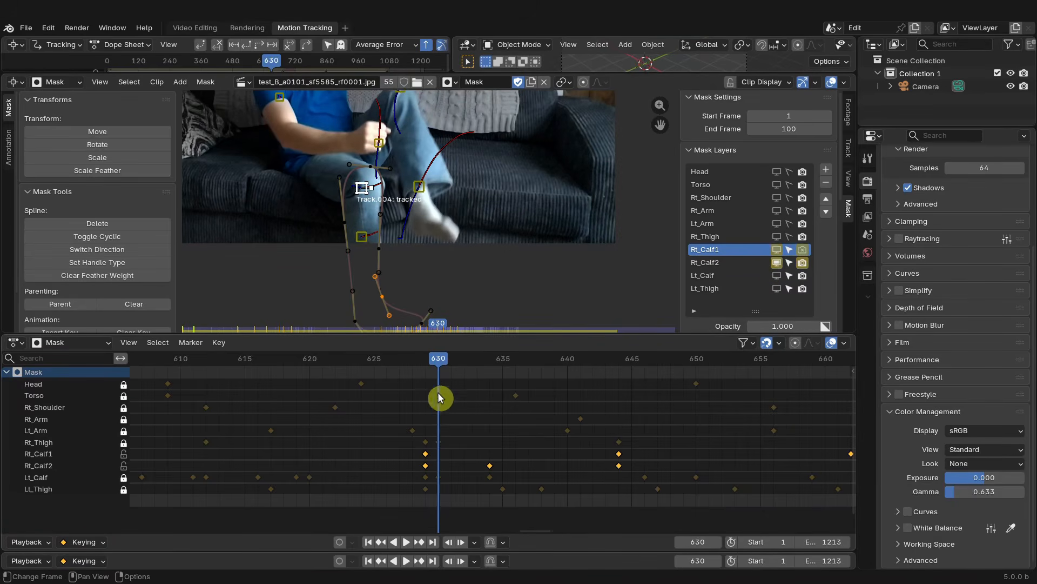
{"action": "left_click", "coordinate": [780, 251]}
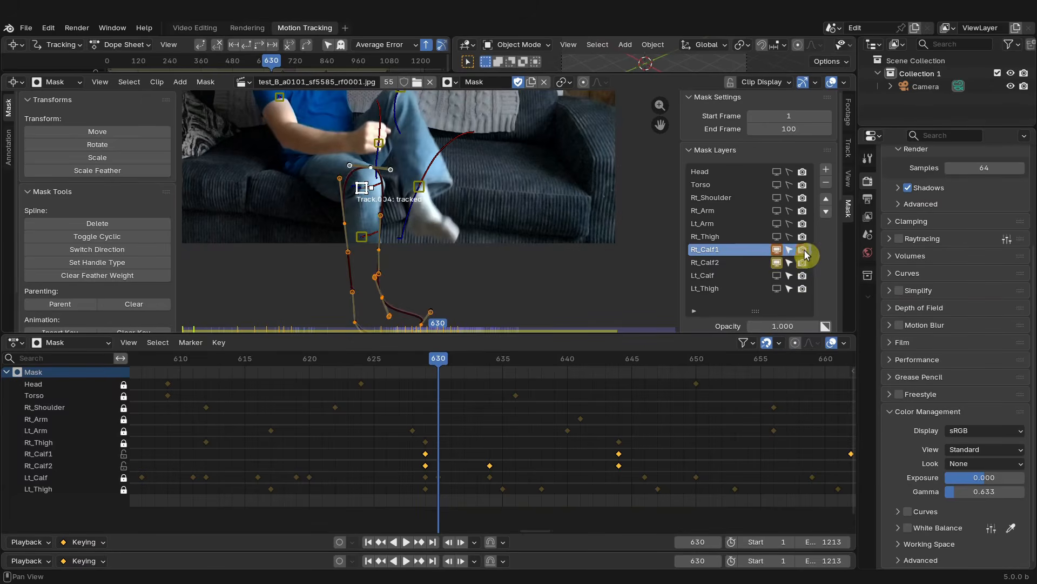
{"action": "left_click", "coordinate": [804, 250]}
{"action": "left_click", "coordinate": [780, 253]}
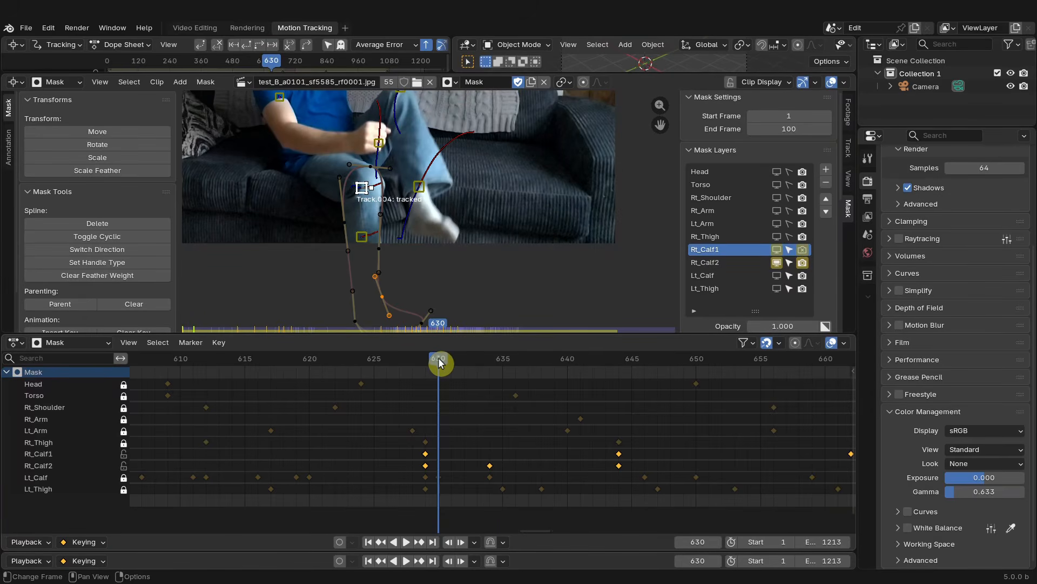
{"action": "key", "text": "Left"}
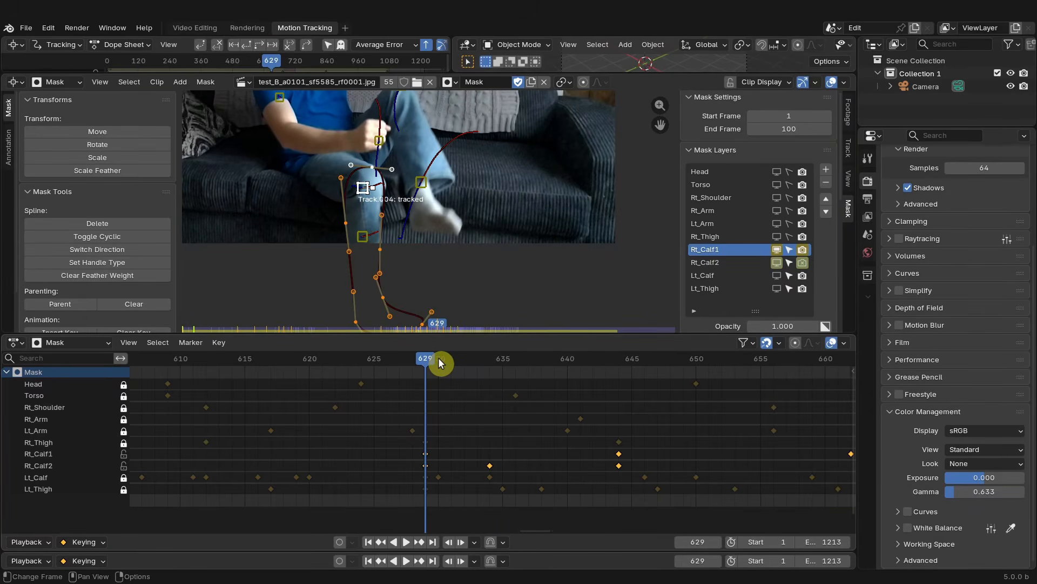
{"action": "key", "text": "Left"}
{"action": "key", "text": "Left"}
{"action": "key", "text": "Right"}
{"action": "key", "text": "Right"}
{"action": "key", "text": "Right"}
{"action": "key", "text": "Left"}
{"action": "key", "text": "Right"}
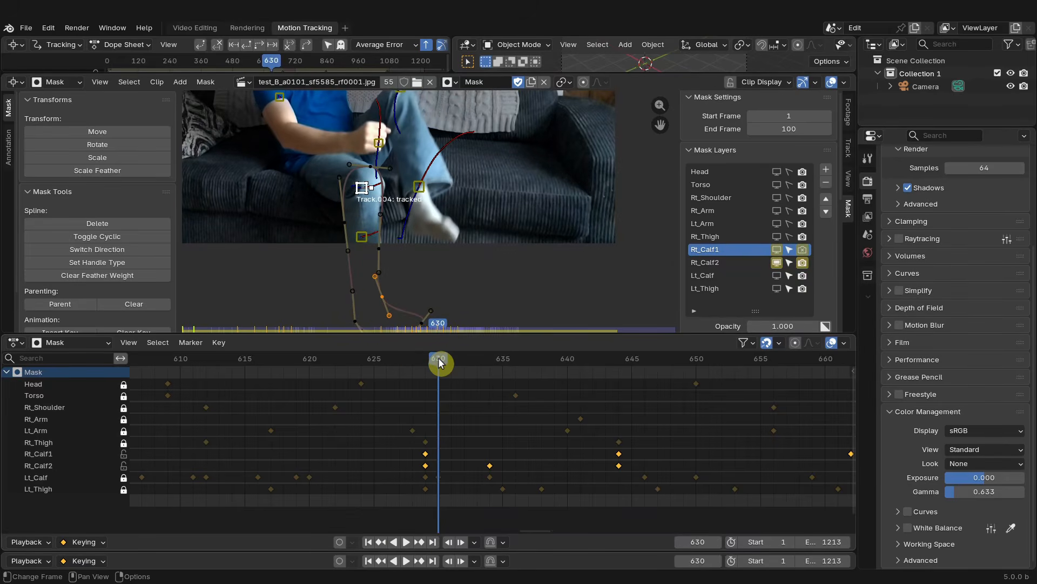
{"action": "key", "text": "Right"}
{"action": "key", "text": "Right"}
{"action": "key", "text": "Right"}
{"action": "key", "text": "Right"}
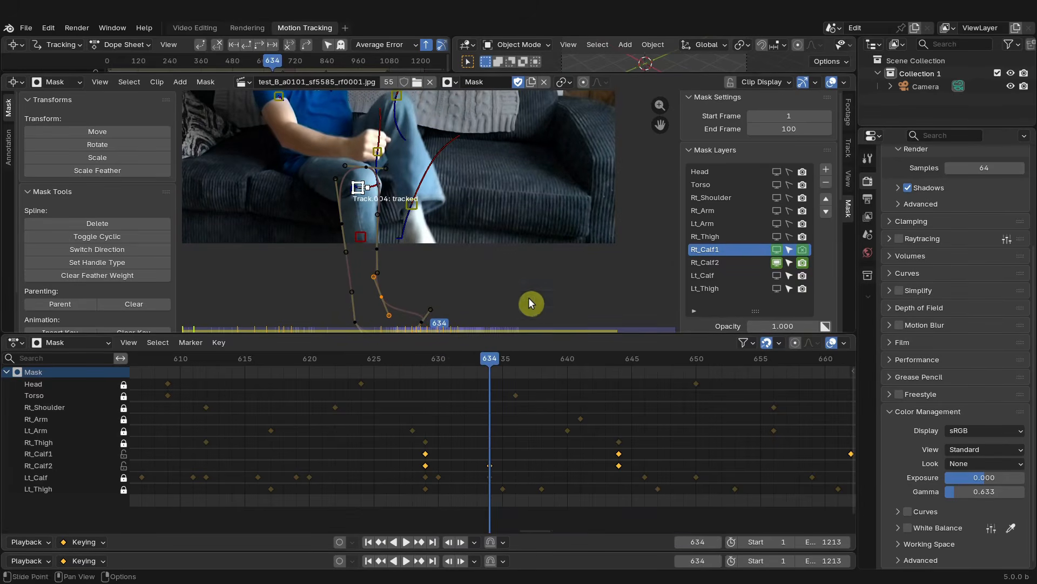
- Scrub between frames 624 and 630 inspecting the Rt_Calf1 and Rt_Calf2 masks on the leg
{"action": "scroll", "coordinate": [373, 190], "scroll_direction": "down", "scroll_amount": 2}
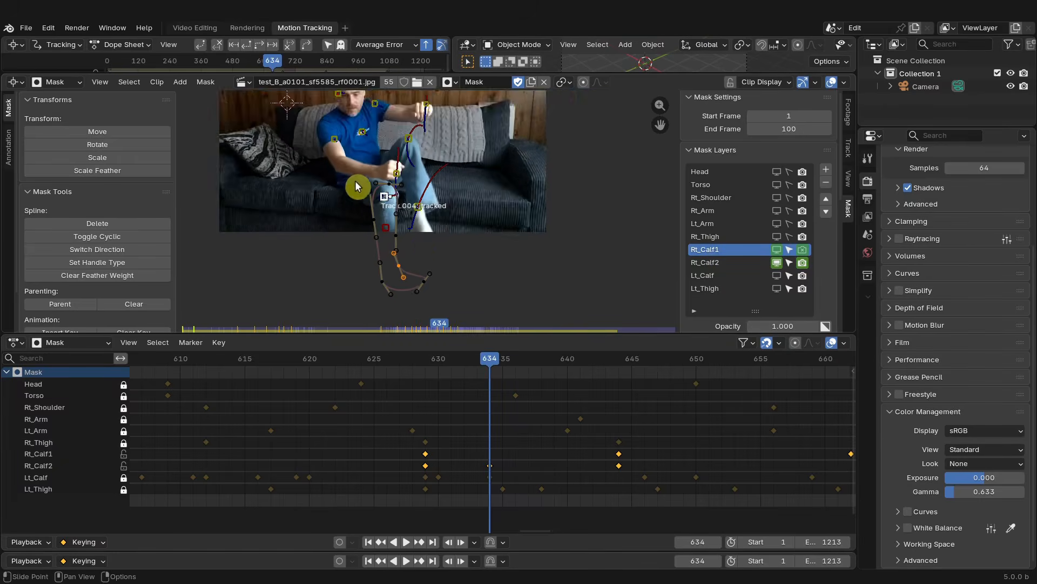
{"action": "scroll", "coordinate": [361, 188], "scroll_direction": "up", "scroll_amount": 1}
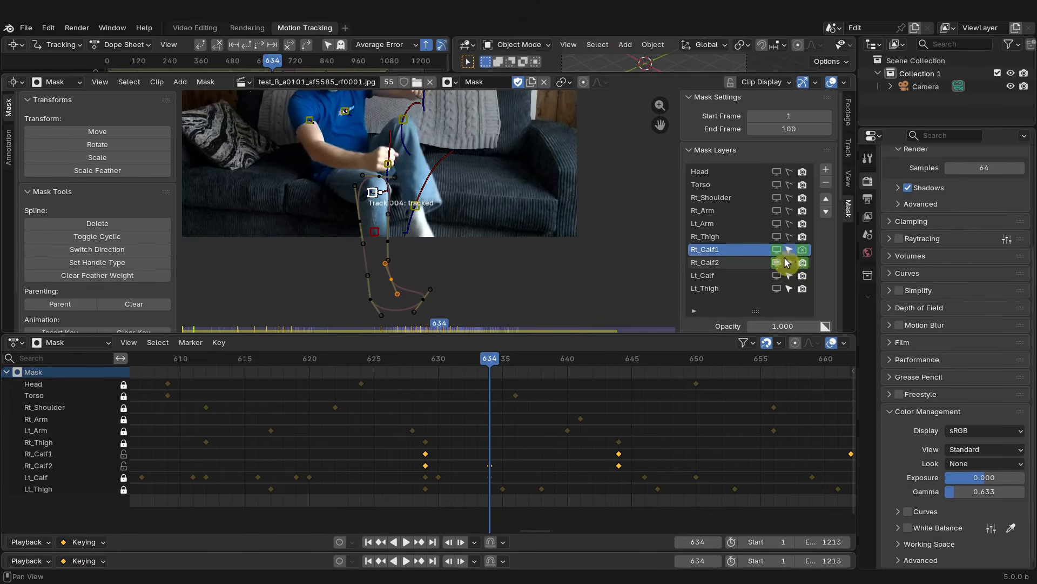
{"action": "left_click_drag", "start_coordinate": [488, 361], "coordinate": [360, 357]}
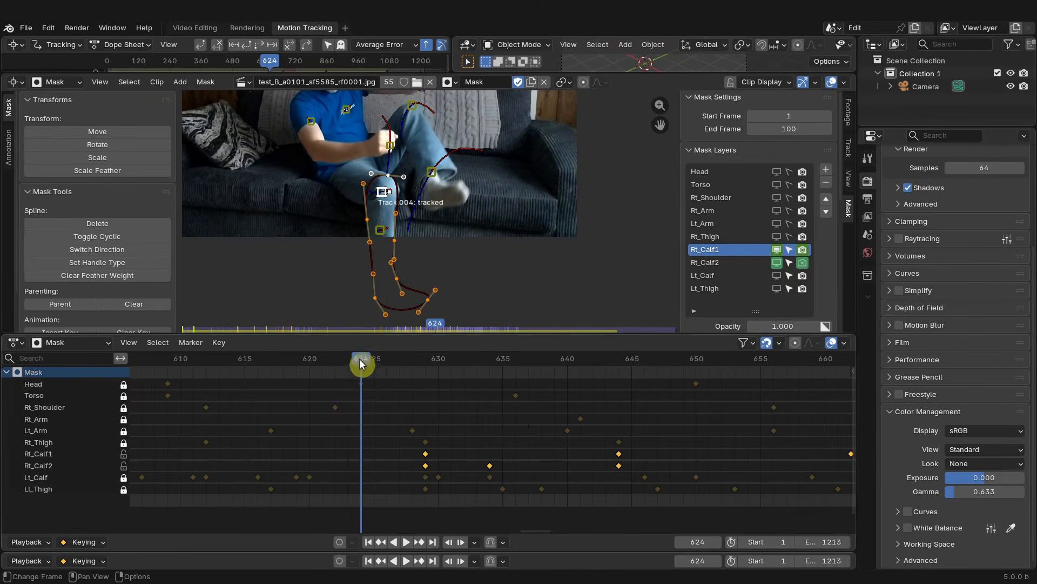
{"action": "left_click", "coordinate": [803, 249]}
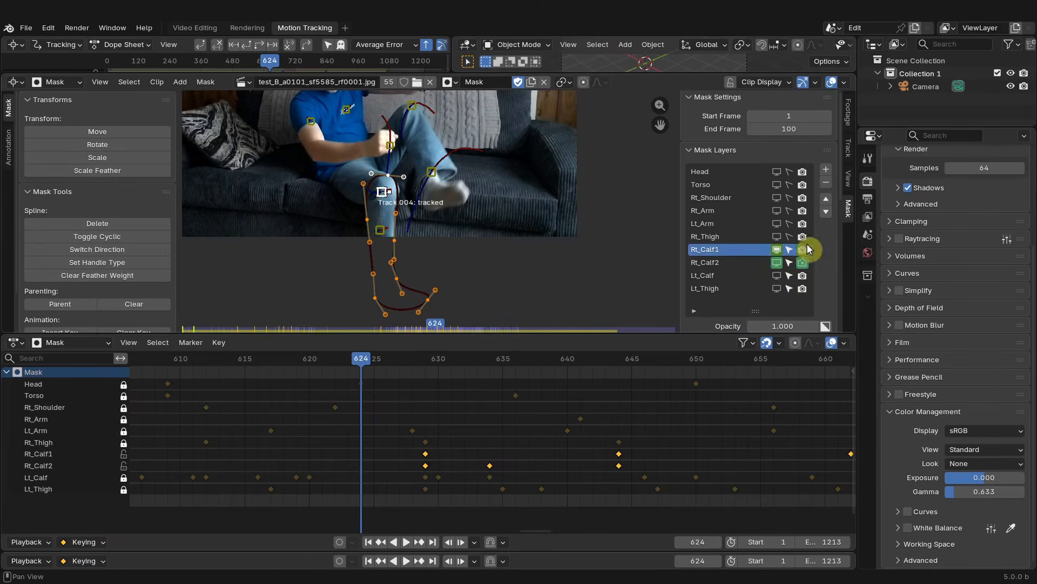
{"action": "left_click", "coordinate": [803, 249]}
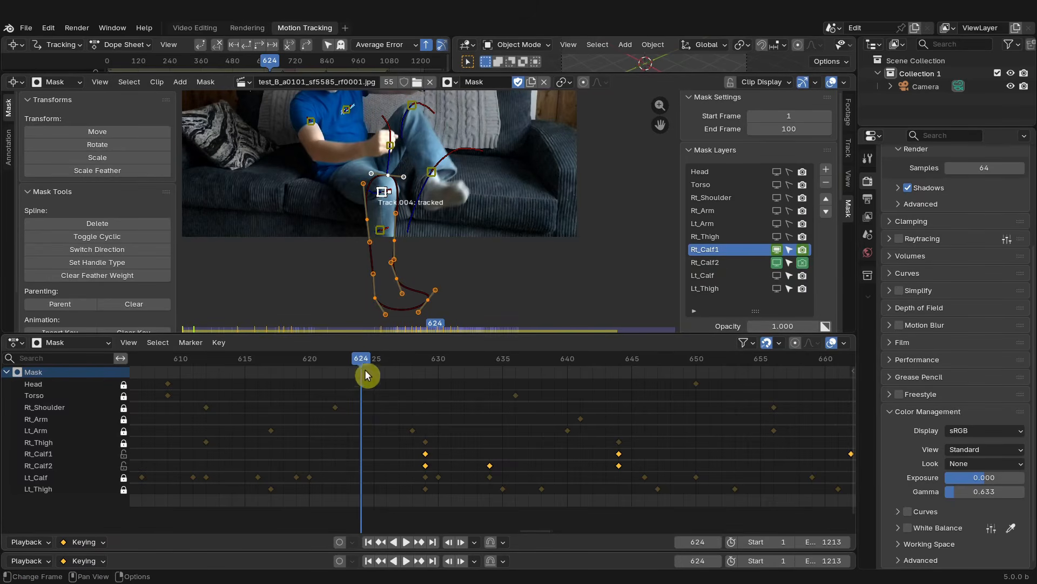
{"action": "left_click_drag", "start_coordinate": [368, 374], "coordinate": [424, 377]}
{"action": "scroll", "coordinate": [411, 463], "scroll_direction": "up", "scroll_amount": 2}
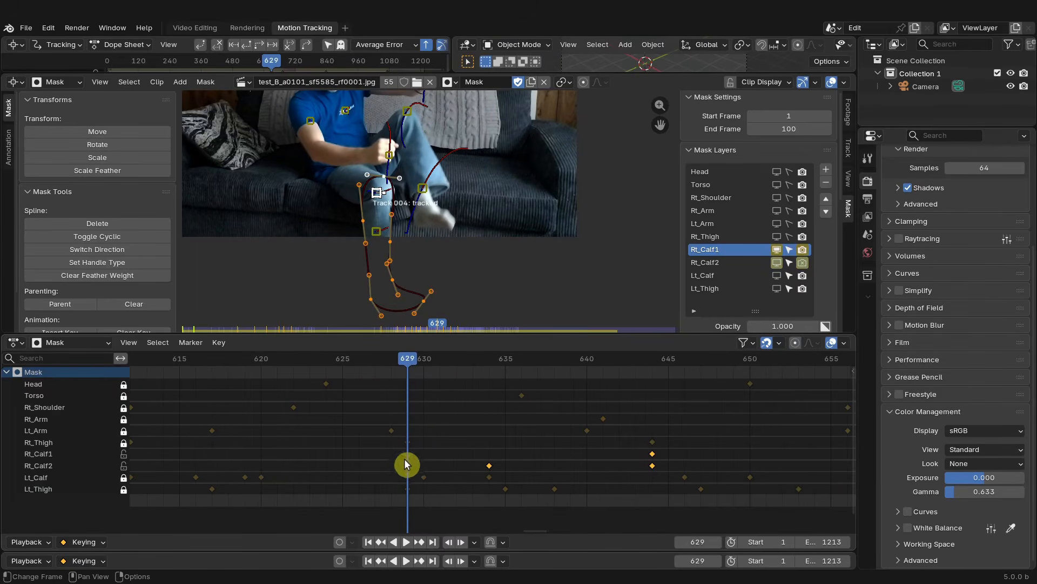
{"action": "scroll", "coordinate": [407, 463], "scroll_direction": "up", "scroll_amount": 1}
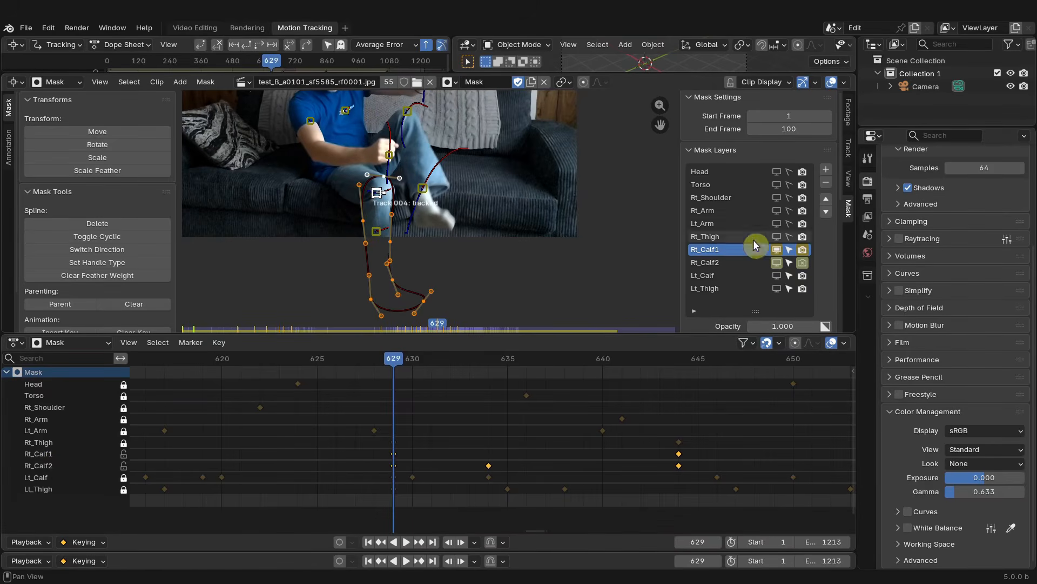
{"action": "left_click", "coordinate": [407, 359]}
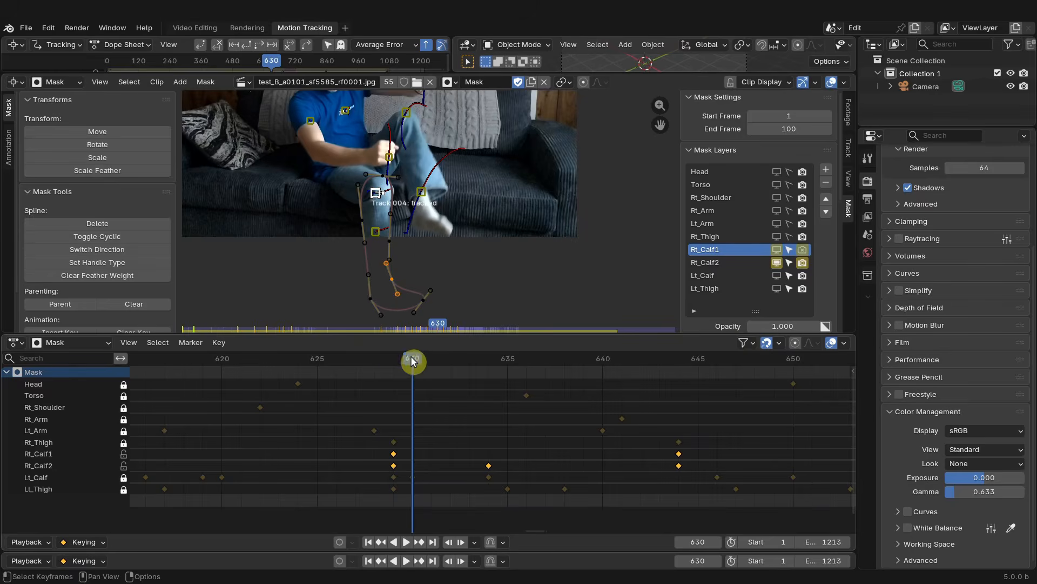
{"action": "mouse_move", "coordinate": [412, 361]}
{"action": "left_mouse_down"}
{"action": "mouse_move", "coordinate": [393, 360]}
{"action": "mouse_move", "coordinate": [411, 361]}
{"action": "left_mouse_up"}
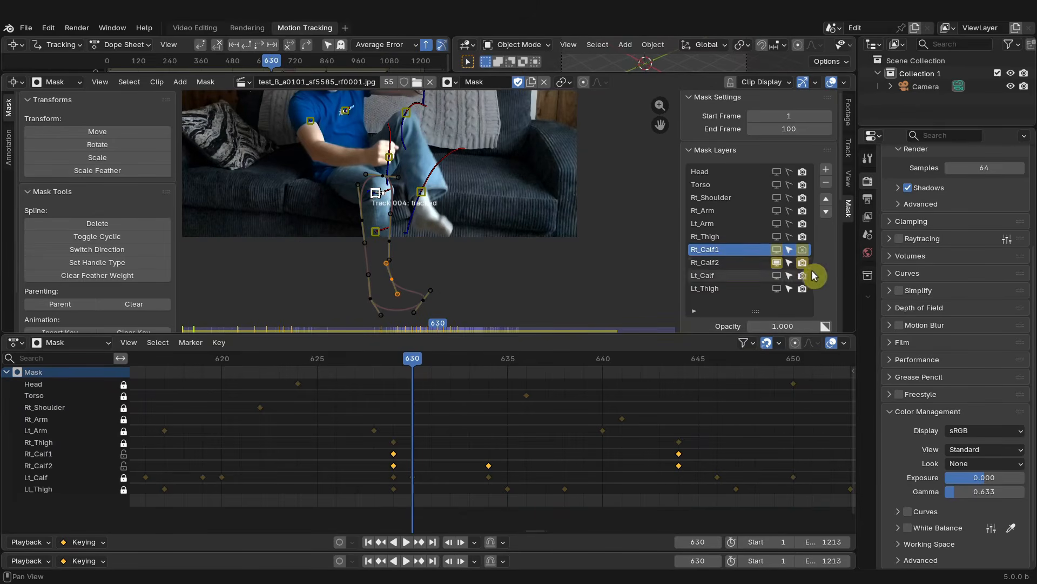
{"action": "mouse_move", "coordinate": [411, 362]}
{"action": "left_mouse_down"}
{"action": "mouse_move", "coordinate": [398, 362]}
{"action": "mouse_move", "coordinate": [412, 361]}
{"action": "left_mouse_up"}
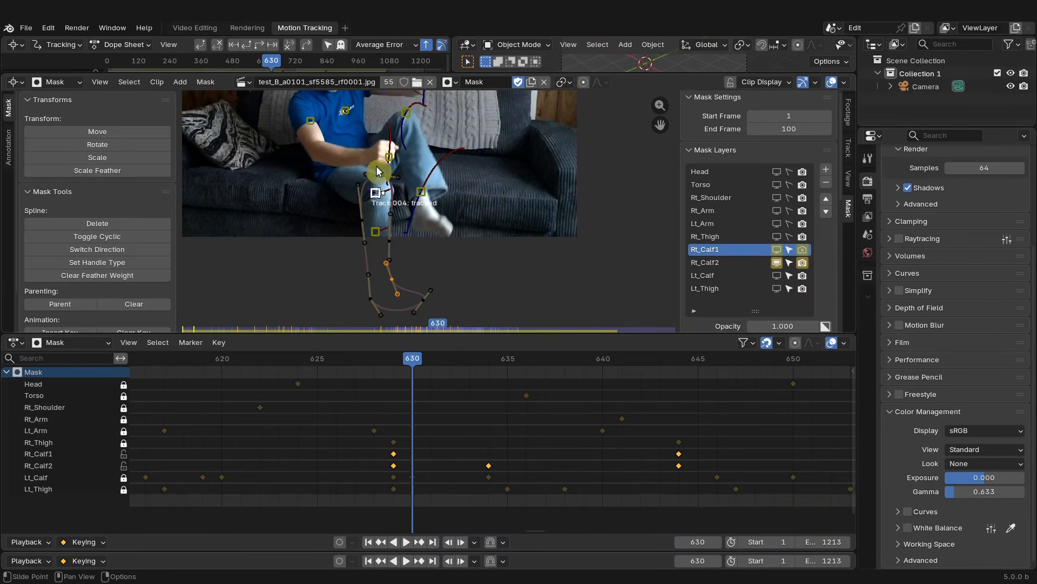
- Move to frame 639 and toggle the mask layers' visibility so all body masks show over the footage
{"action": "left_click_drag", "start_coordinate": [397, 364], "coordinate": [584, 414]}
{"action": "scroll", "coordinate": [640, 409], "scroll_direction": "down", "scroll_amount": 20}
{"action": "scroll", "coordinate": [459, 297], "scroll_direction": "up", "scroll_amount": 3}
{"action": "scroll", "coordinate": [460, 302], "scroll_direction": "down", "scroll_amount": 3}
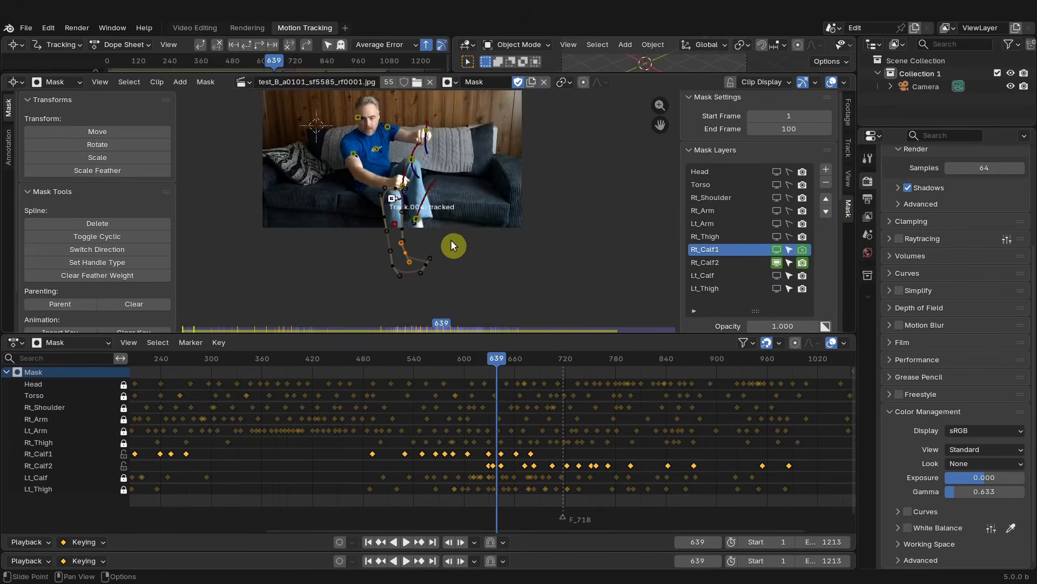
{"action": "left_click_drag", "start_coordinate": [777, 171], "coordinate": [776, 236]}
{"action": "left_click_drag", "start_coordinate": [776, 277], "coordinate": [776, 290]}
{"action": "left_click_drag", "start_coordinate": [789, 222], "coordinate": [786, 311]}
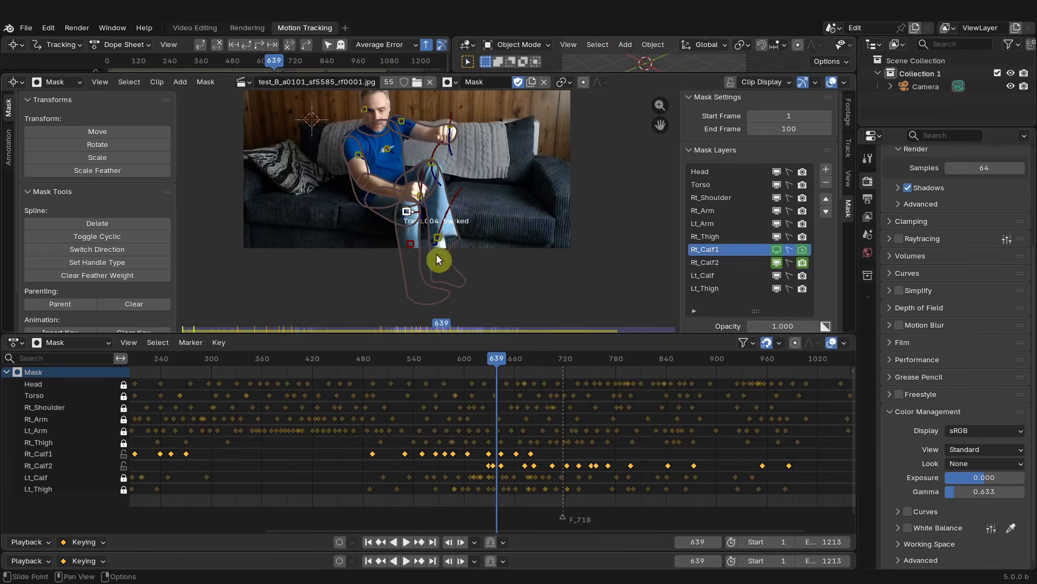
- Switch to the Video Editing workspace, frame the preview and enlarge the properties area beside the sequencer
{"action": "left_click", "coordinate": [194, 28]}
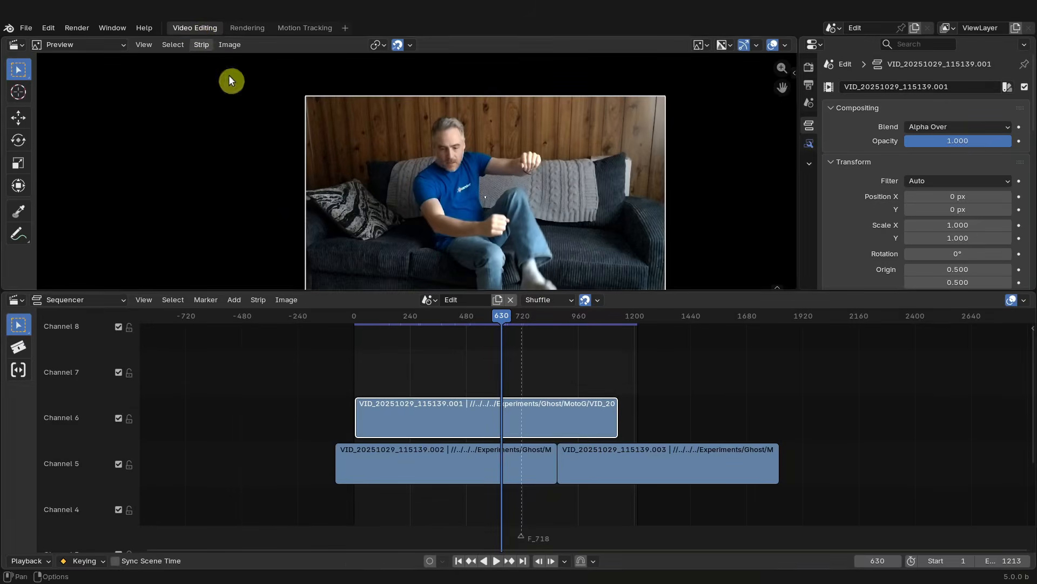
{"action": "scroll", "coordinate": [544, 230], "scroll_direction": "up", "scroll_amount": 1}
{"action": "middle_click_drag", "start_coordinate": [544, 230], "coordinate": [516, 203]}
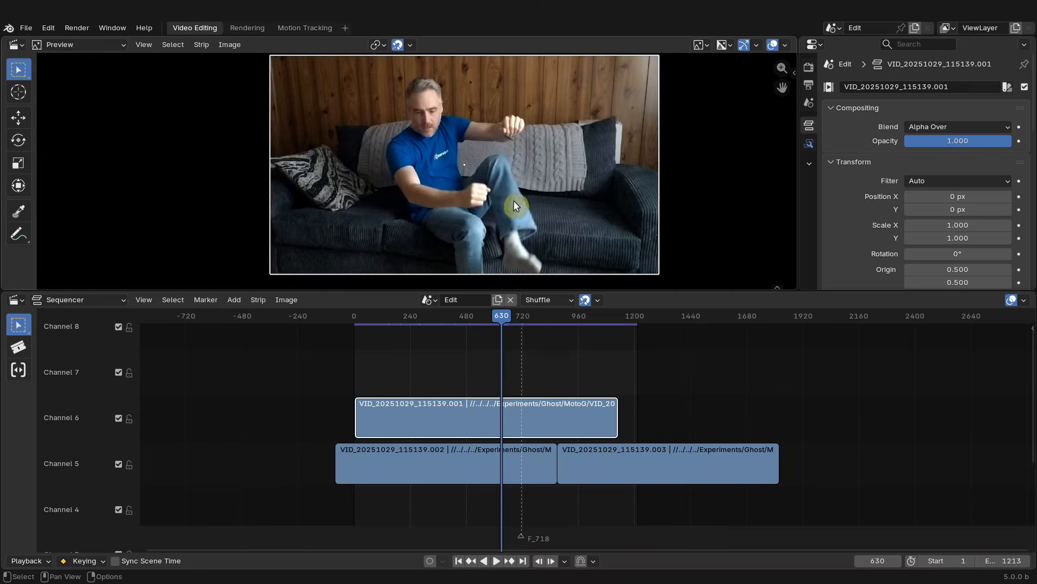
{"action": "scroll", "coordinate": [560, 383], "scroll_direction": "up", "scroll_amount": 3}
{"action": "middle_click_drag", "start_coordinate": [570, 383], "coordinate": [543, 402]}
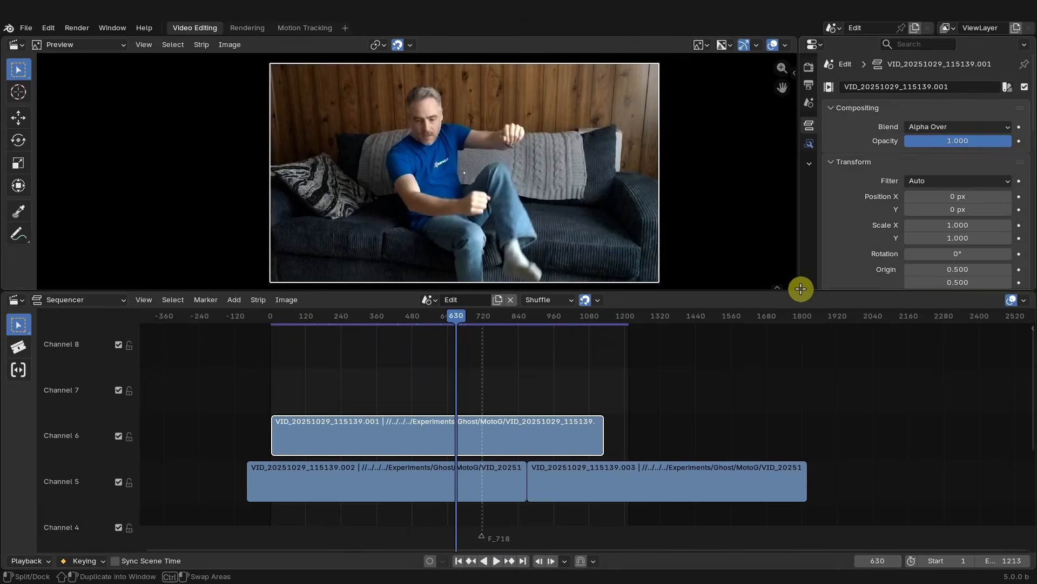
{"action": "left_click_drag", "start_coordinate": [801, 288], "coordinate": [827, 432]}
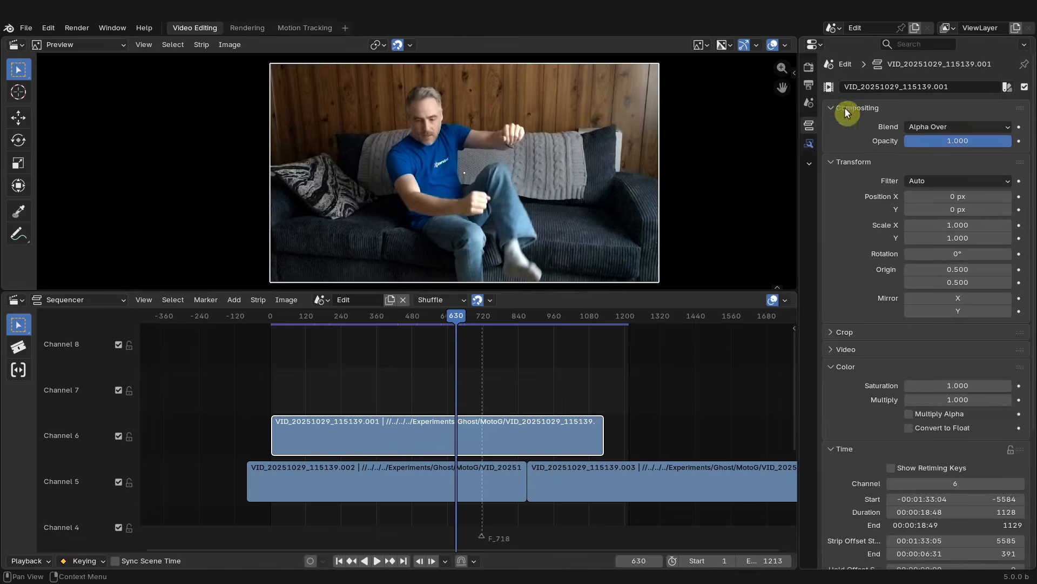
- Set the render Color Management gamma to 0.65
{"action": "left_click", "coordinate": [809, 69]}
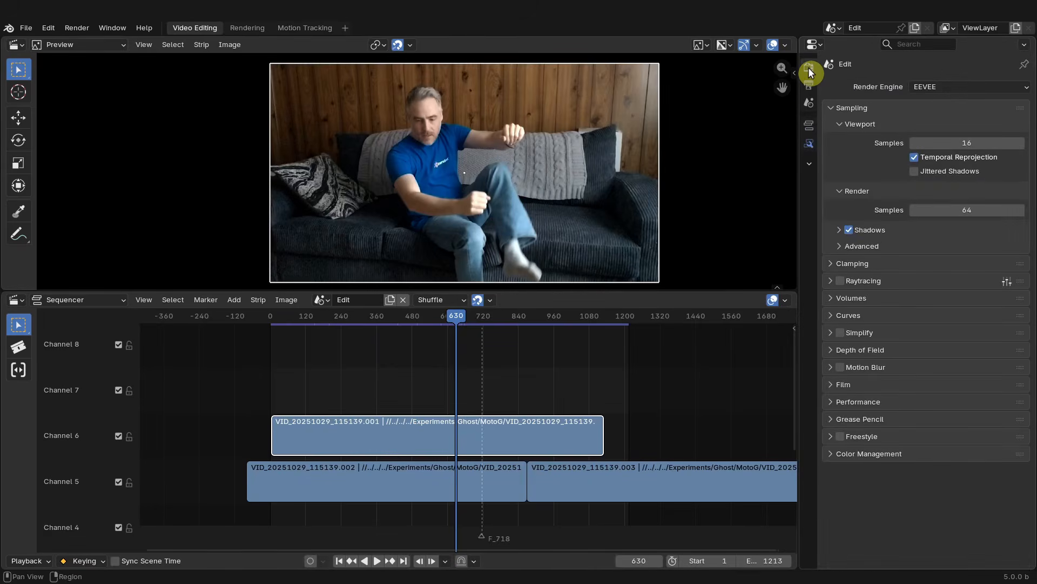
{"action": "left_click", "coordinate": [861, 455]}
{"action": "scroll", "coordinate": [861, 455], "scroll_direction": "down", "scroll_amount": 2}
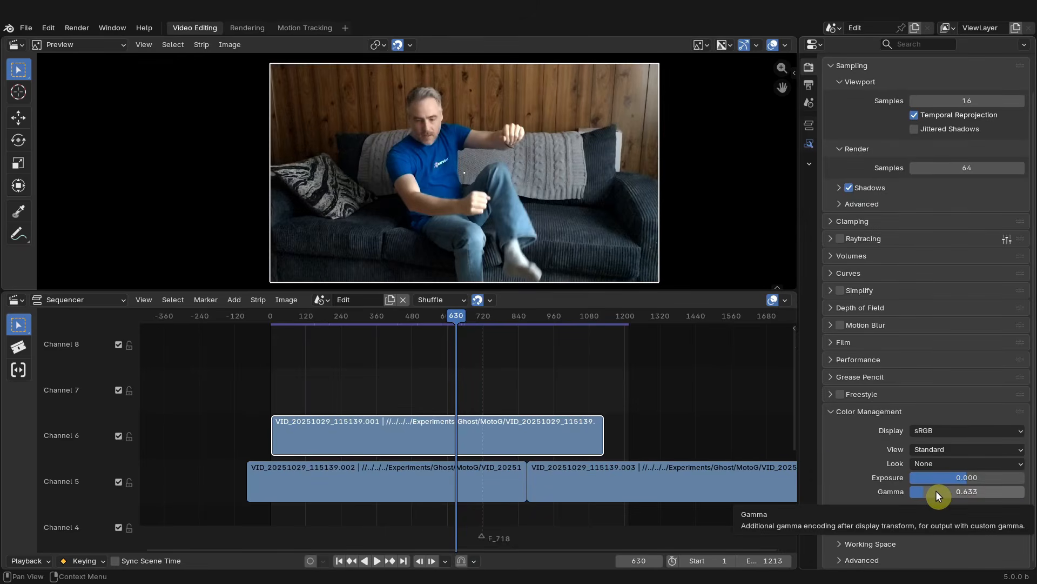
{"action": "key", "text": "BackSpace"}
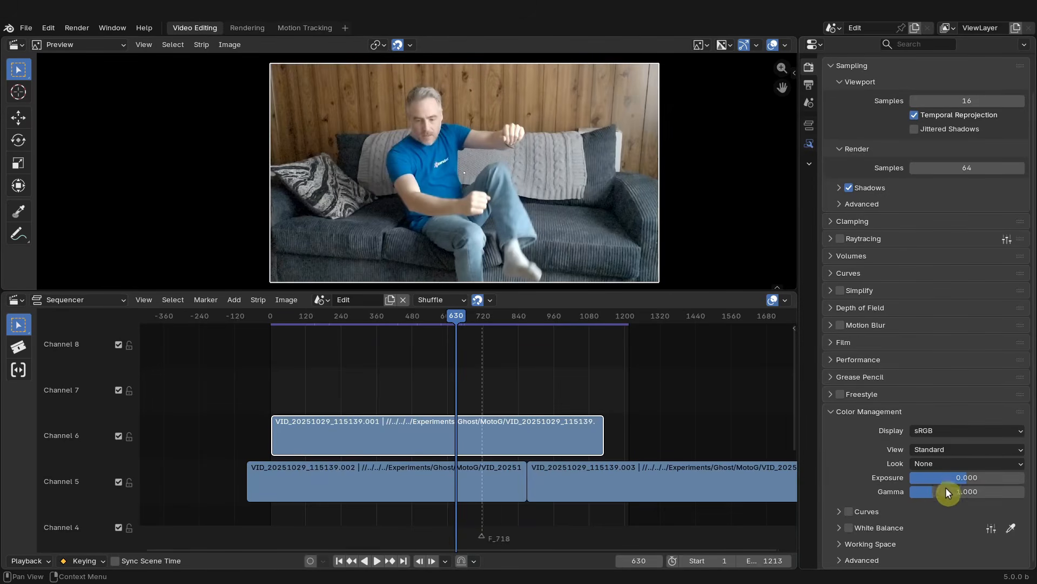
{"action": "key", "text": "ctrl+z"}
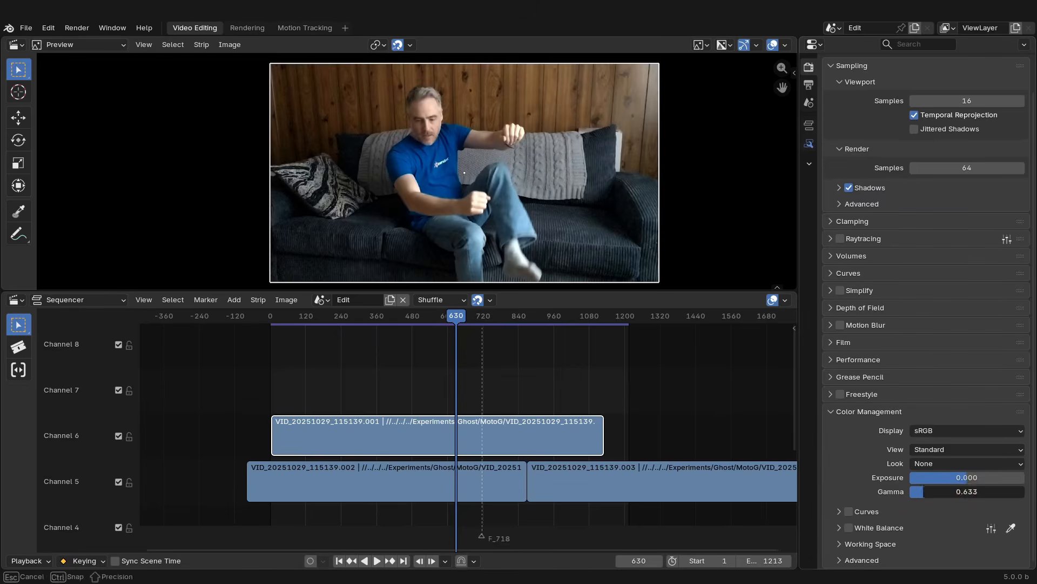
{"action": "left_click", "coordinate": [965, 487]}
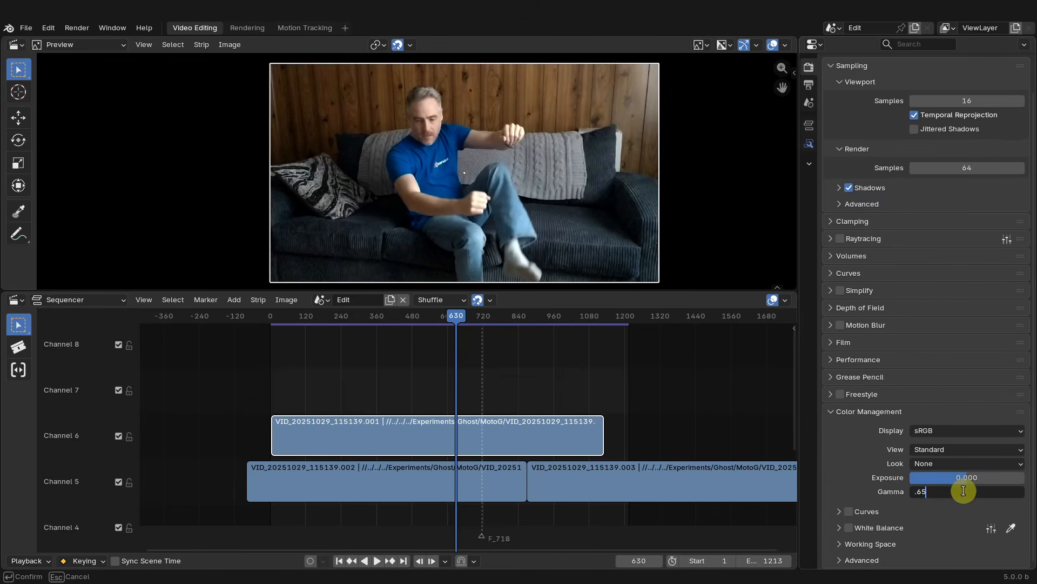
{"action": "key", "text": "Return"}
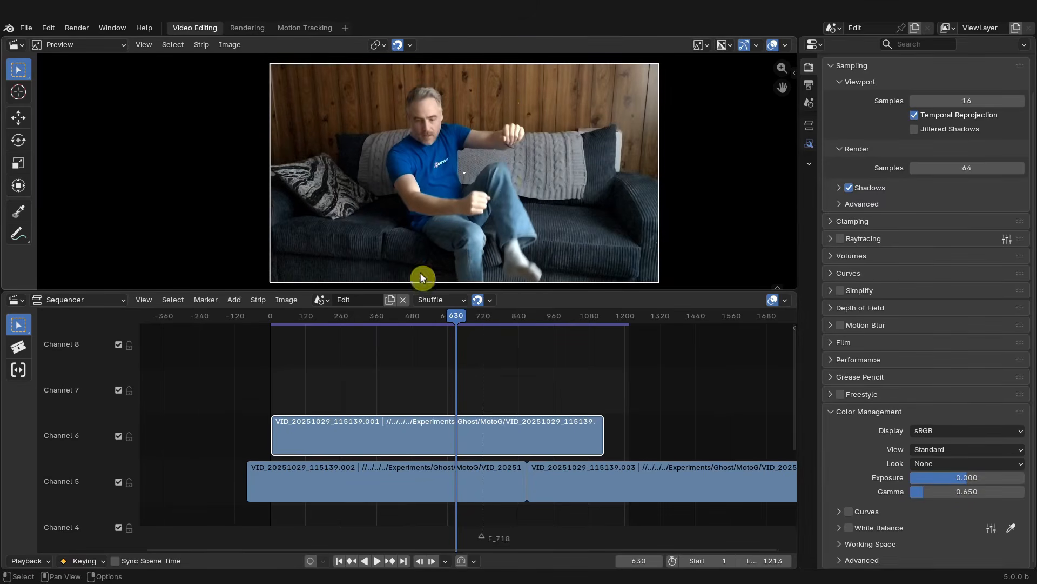
- Preview the opening frames and delete the VID_20251029_115139.001 strip on channel 6
{"action": "left_click_drag", "start_coordinate": [461, 319], "coordinate": [338, 317]}
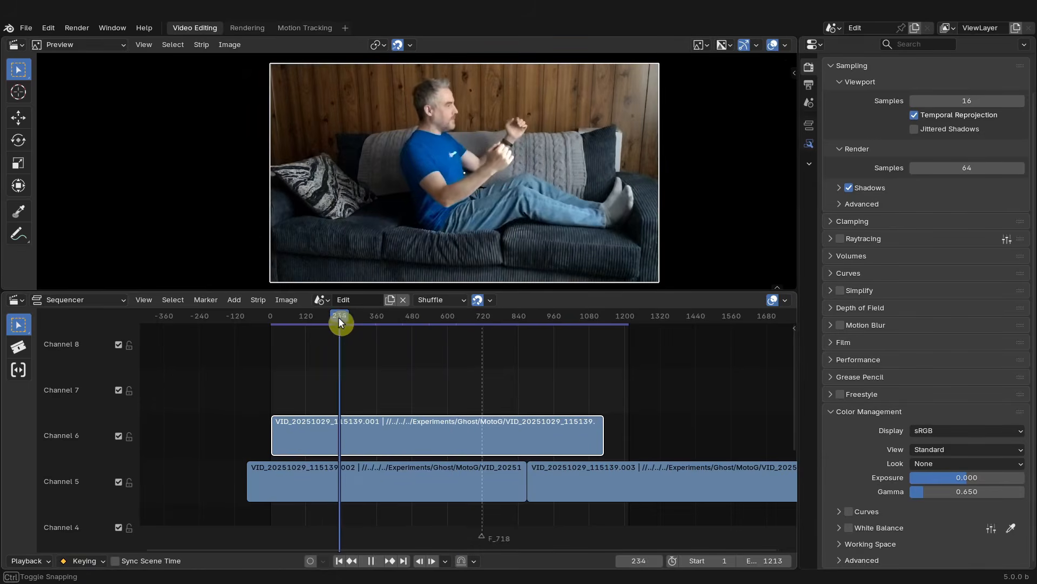
{"action": "left_click", "coordinate": [432, 490]}
{"action": "key", "text": "space"}
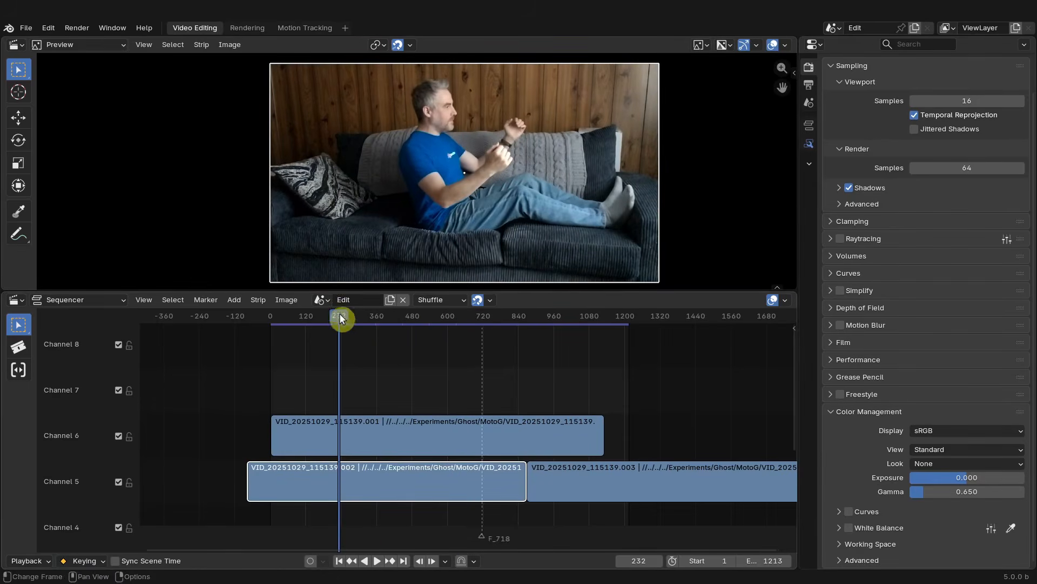
{"action": "left_click_drag", "start_coordinate": [657, 365], "coordinate": [303, 335]}
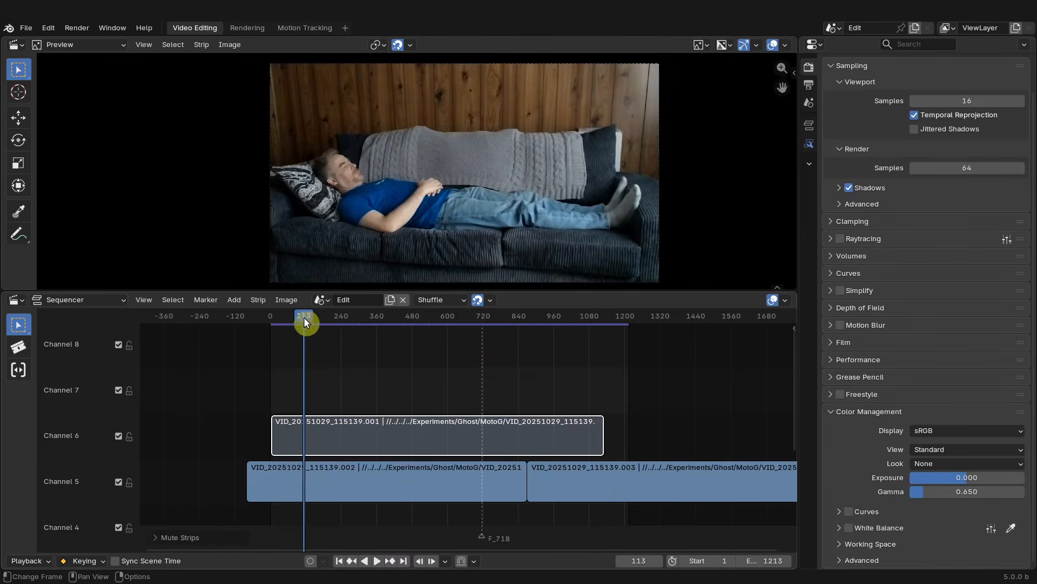
{"action": "left_click_drag", "start_coordinate": [304, 317], "coordinate": [316, 321]}
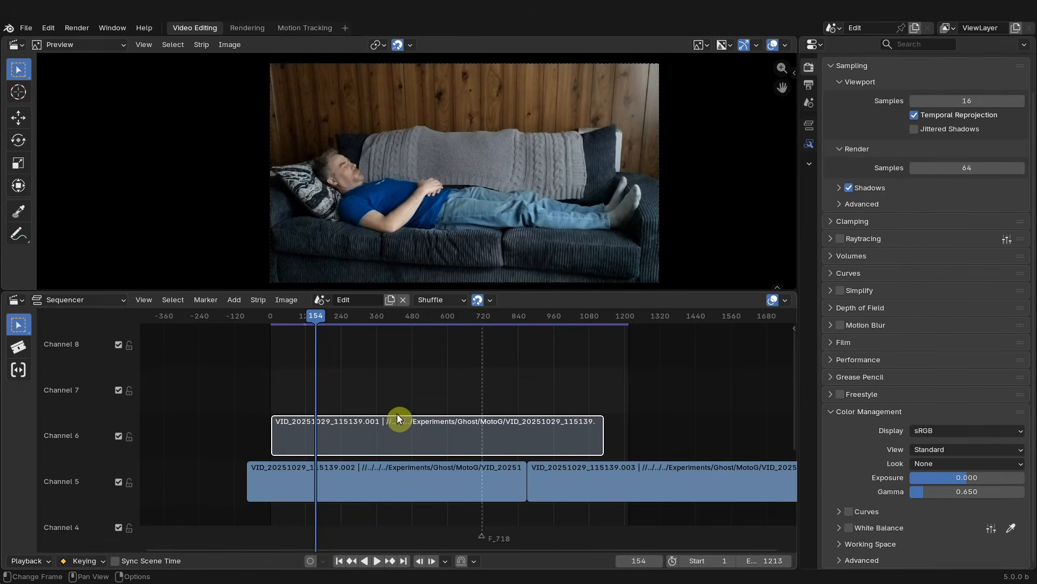
{"action": "key", "text": "Delete"}
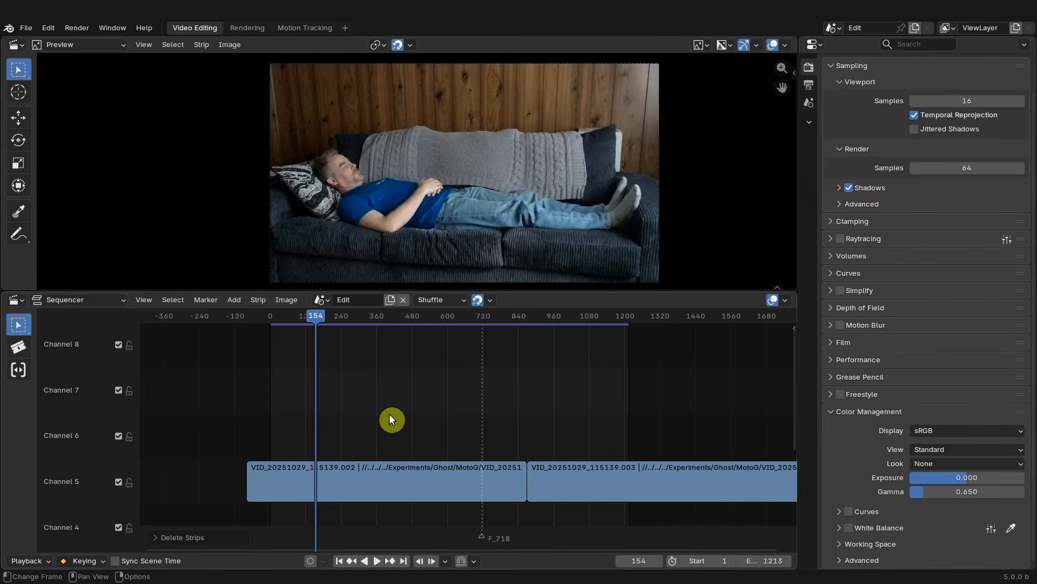
- From frame 1, add all GhostClip_sf5585 JPEG frames in the imsq_GhostClip folder as an image strip on channel 6
{"action": "key", "text": "shift+Left"}
{"action": "key", "text": "shift+a"}
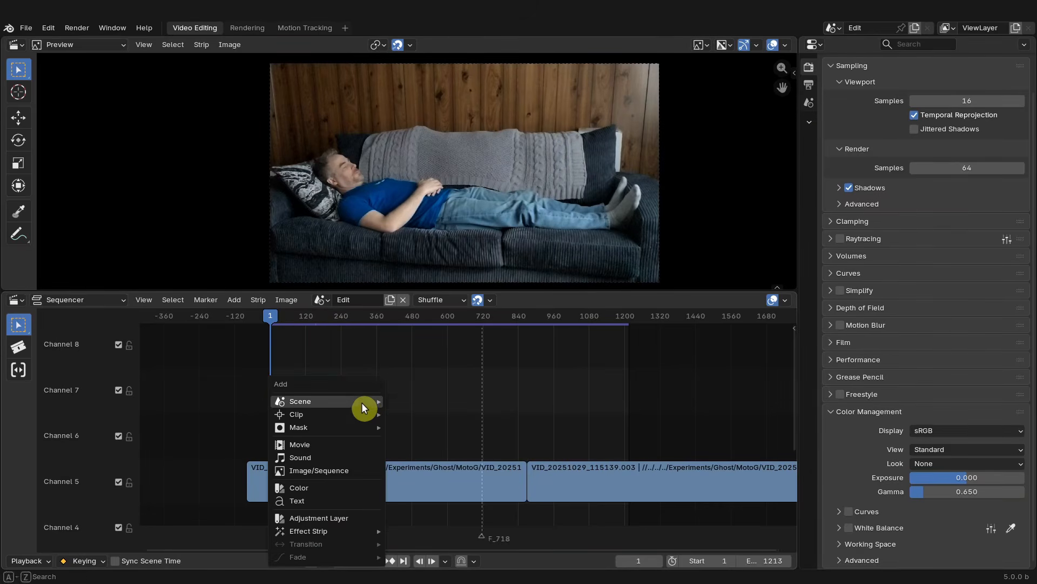
{"action": "mouse_move", "coordinate": [362, 402]}
{"action": "left_click", "coordinate": [319, 470]}
{"action": "double_click", "coordinate": [302, 154]}
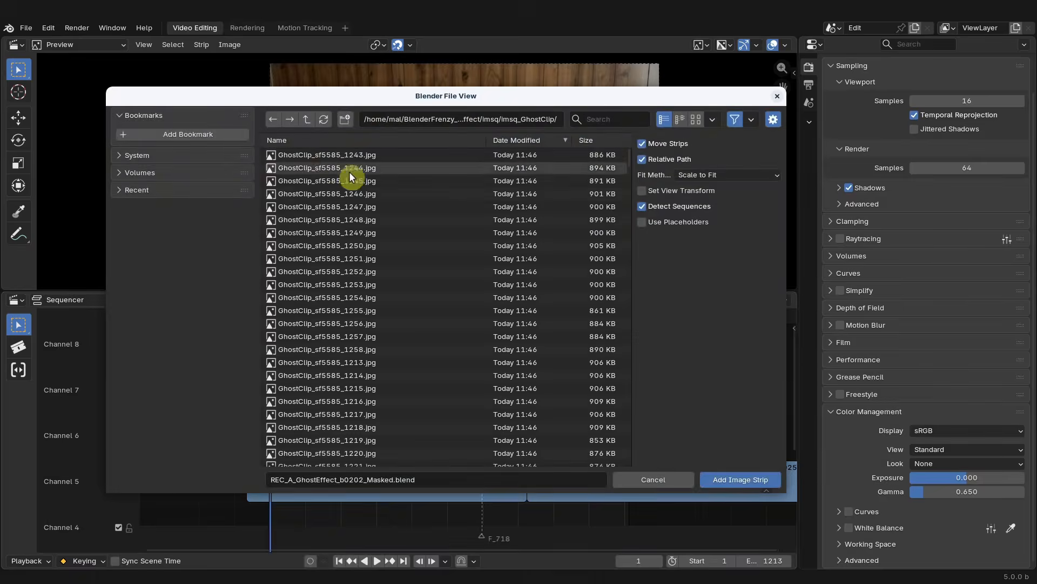
{"action": "key", "text": "a"}
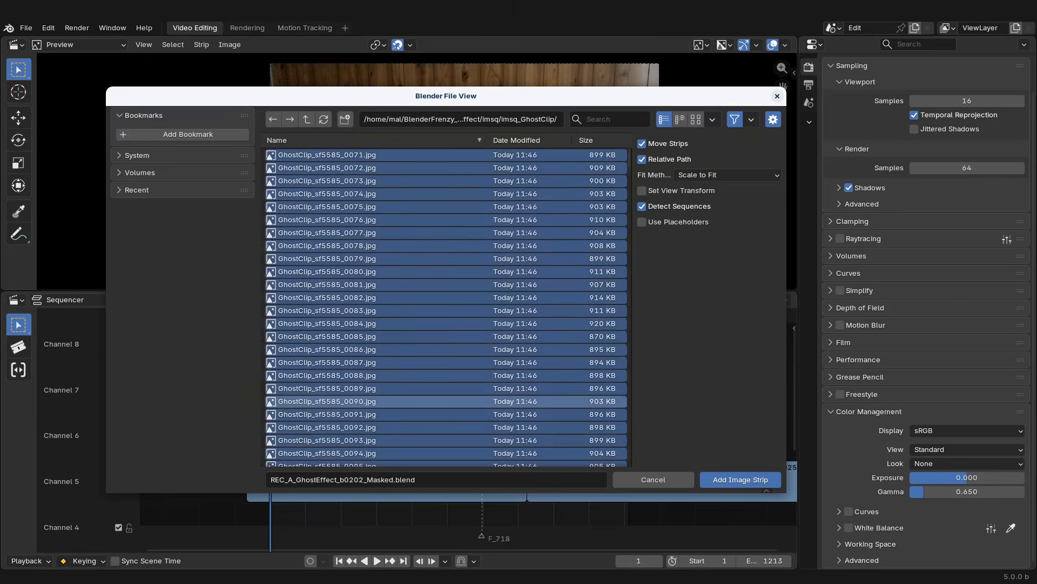
{"action": "left_click", "coordinate": [741, 480]}
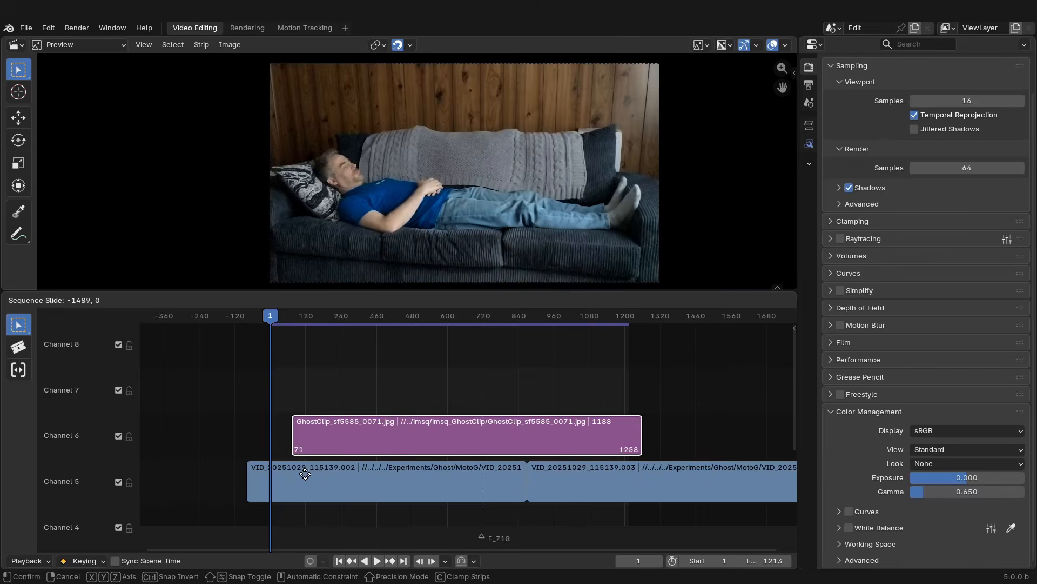
{"action": "left_click", "coordinate": [325, 474]}
- Set the current frame to 71, slide the GhostClip strip to start there and play it back
{"action": "scroll", "coordinate": [293, 395], "scroll_direction": "up", "scroll_amount": 4}
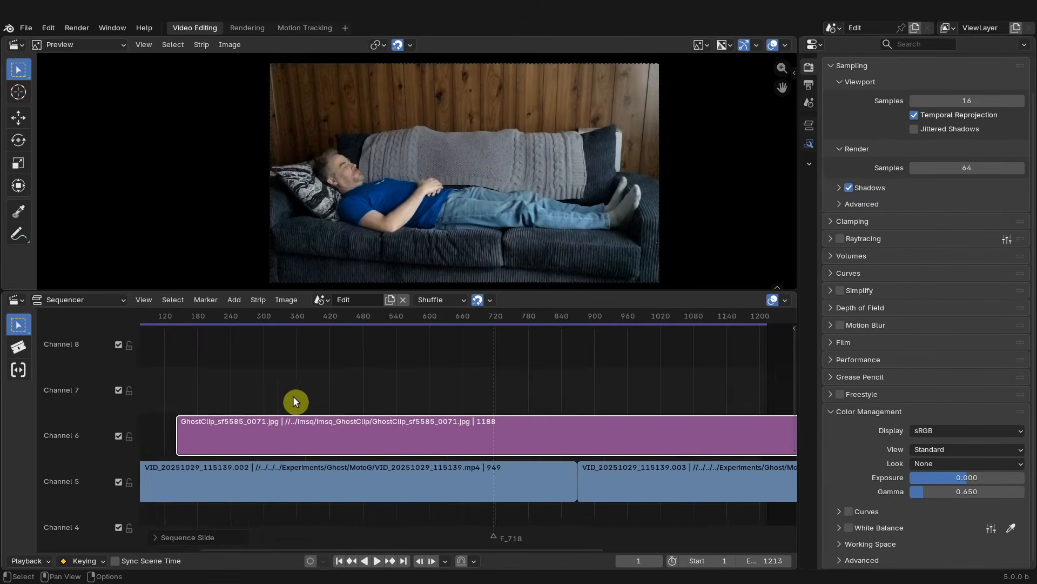
{"action": "middle_click_drag", "start_coordinate": [293, 396], "coordinate": [507, 401]}
{"action": "scroll", "coordinate": [486, 408], "scroll_direction": "up", "scroll_amount": 3}
{"action": "left_click_drag", "start_coordinate": [456, 423], "coordinate": [412, 422]}
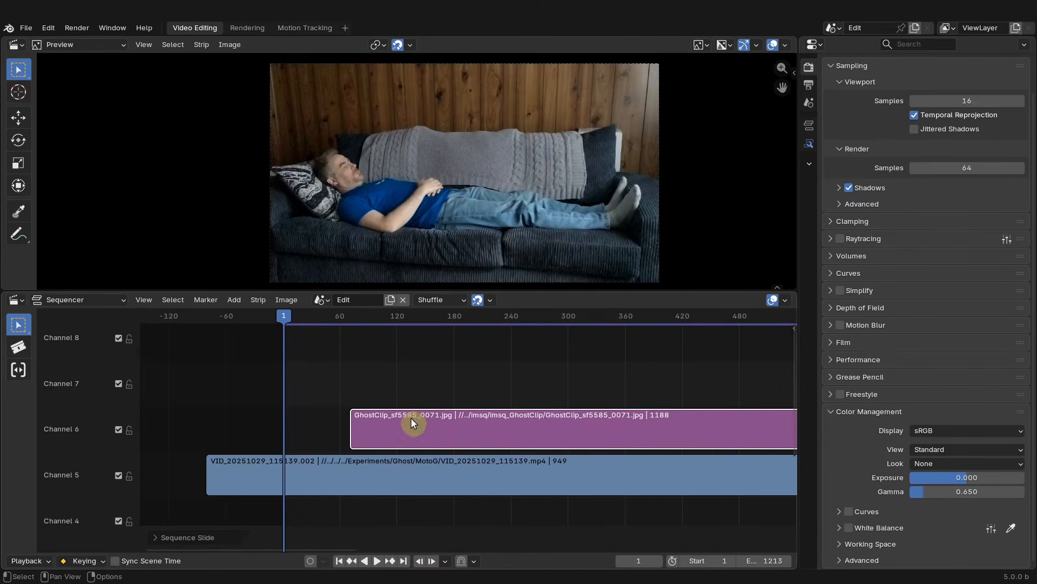
{"action": "left_click", "coordinate": [643, 556]}
{"action": "type", "text": "7"}
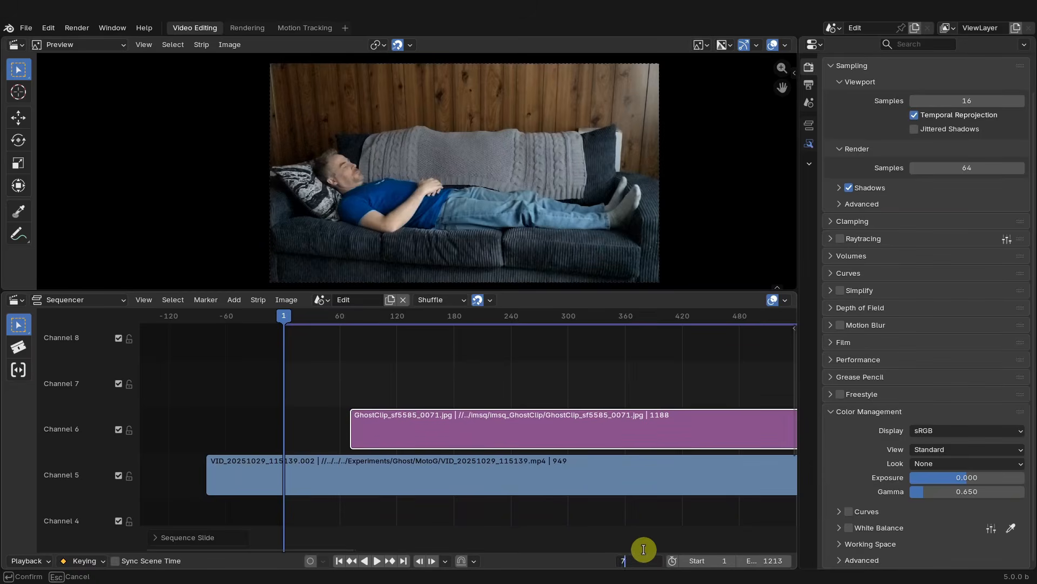
{"action": "type", "text": "1"}
{"action": "key", "text": "Return"}
{"action": "mouse_move", "coordinate": [428, 421]}
{"action": "left_mouse_down"}
{"action": "mouse_move", "coordinate": [442, 421]}
{"action": "mouse_move", "coordinate": [429, 421]}
{"action": "left_mouse_up"}
{"action": "key", "text": "space"}
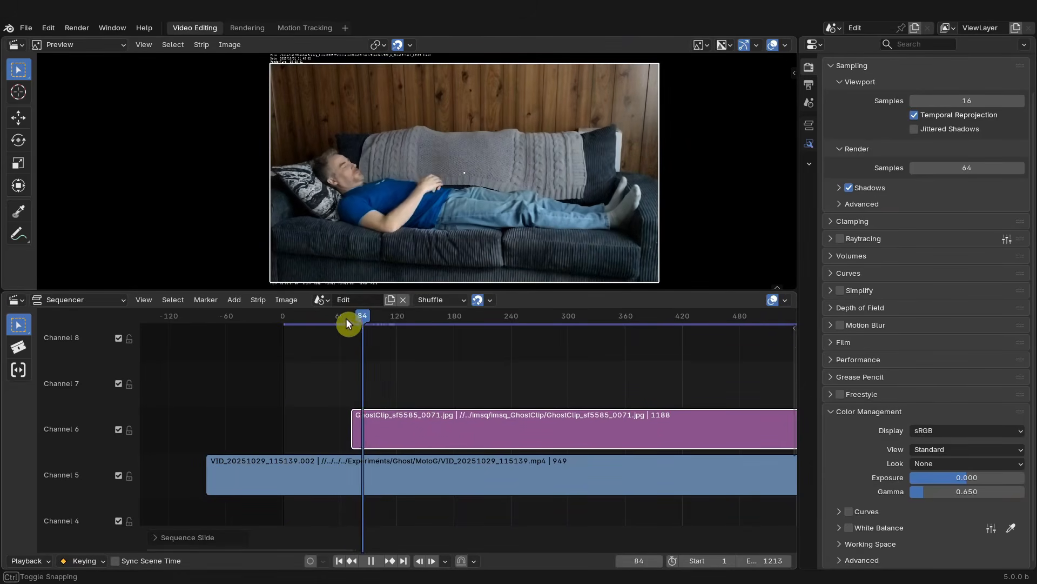
{"action": "mouse_move", "coordinate": [346, 320]}
{"action": "left_mouse_down"}
{"action": "mouse_move", "coordinate": [331, 318]}
{"action": "mouse_move", "coordinate": [447, 333]}
{"action": "mouse_move", "coordinate": [339, 326]}
{"action": "mouse_move", "coordinate": [355, 325]}
{"action": "left_mouse_up"}
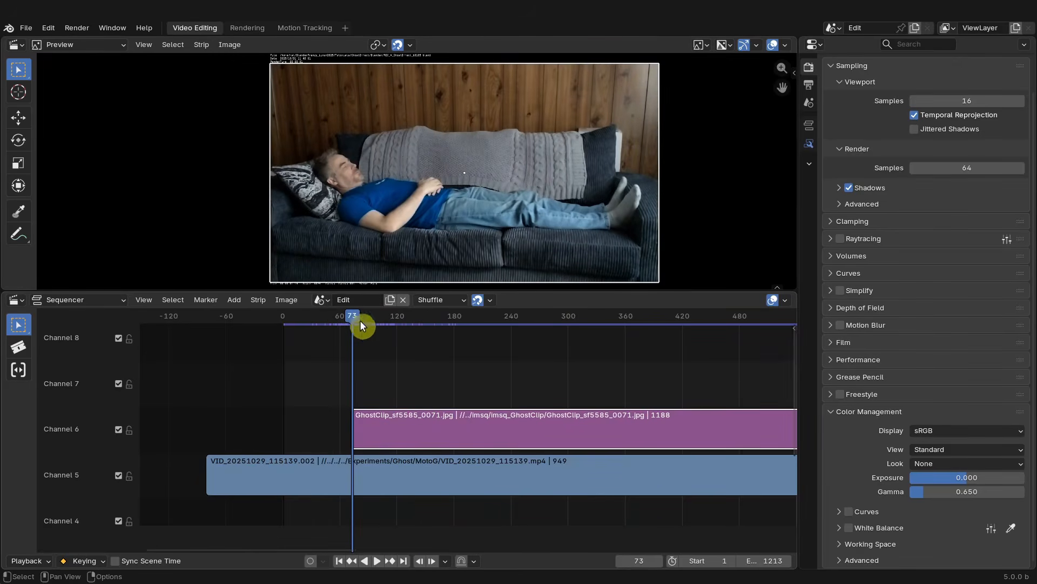
- Switch to the Motion Tracking workspace and set the footage start frame to 71
{"action": "left_click", "coordinate": [299, 28]}
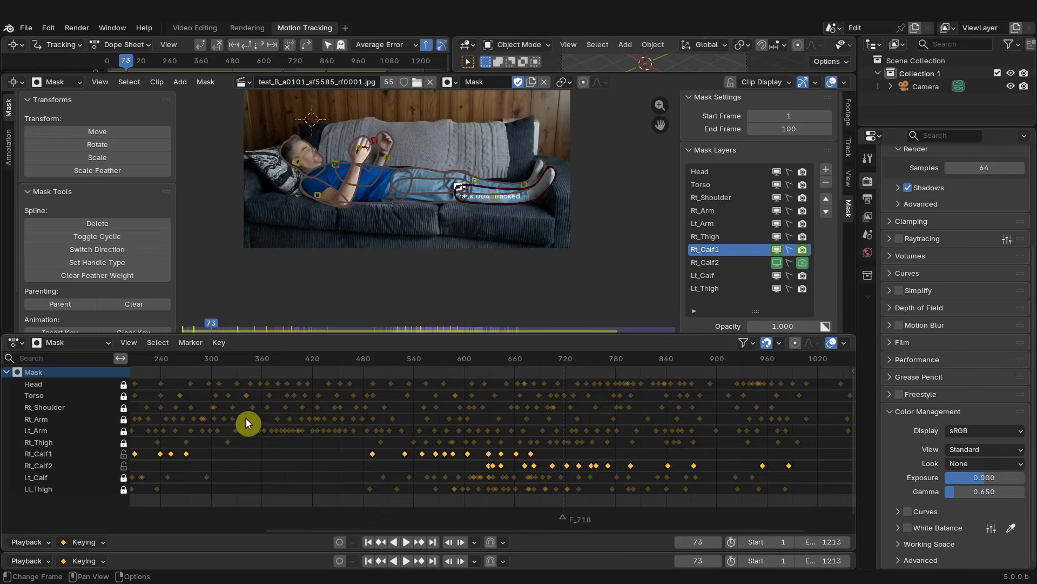
{"action": "scroll", "coordinate": [245, 417], "scroll_direction": "down", "scroll_amount": 15}
{"action": "scroll", "coordinate": [312, 417], "scroll_direction": "up", "scroll_amount": 8}
{"action": "middle_click_drag", "start_coordinate": [356, 424], "coordinate": [468, 441]}
{"action": "scroll", "coordinate": [382, 423], "scroll_direction": "up", "scroll_amount": 5}
{"action": "scroll", "coordinate": [379, 423], "scroll_direction": "up", "scroll_amount": 1}
{"action": "left_click", "coordinate": [848, 112]}
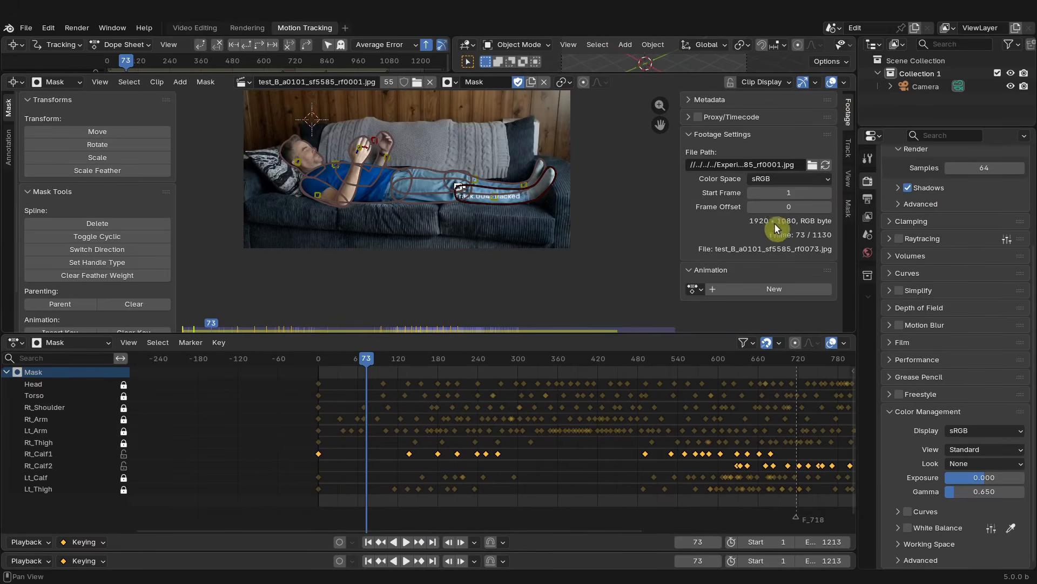
{"action": "left_click_drag", "start_coordinate": [371, 360], "coordinate": [320, 358]}
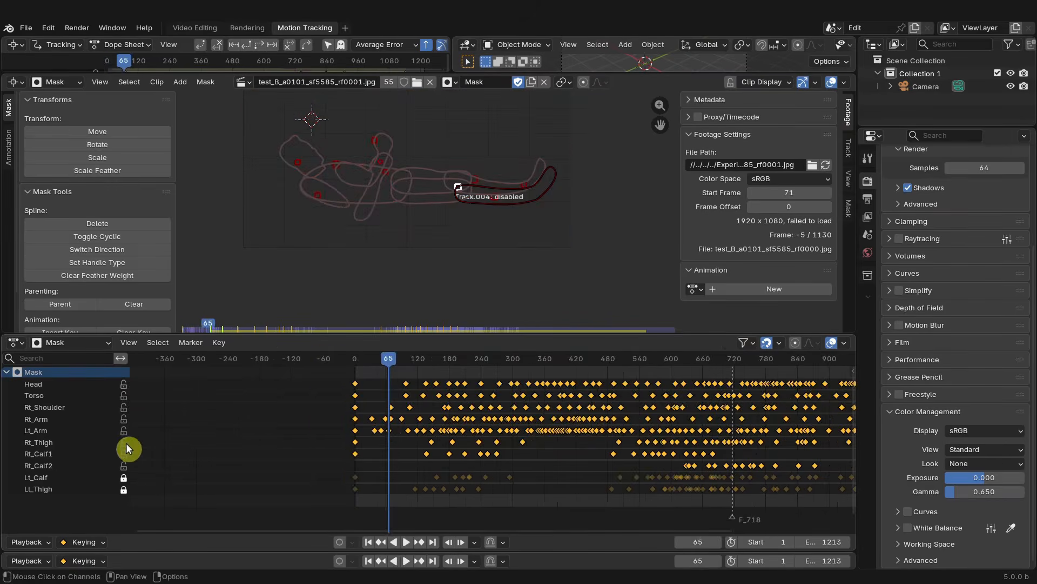
- Unlock the remaining mask channels and move all mask keyframes to start at about frame 71
{"action": "left_click_drag", "start_coordinate": [125, 479], "coordinate": [126, 493]}
{"action": "key", "text": "g"}
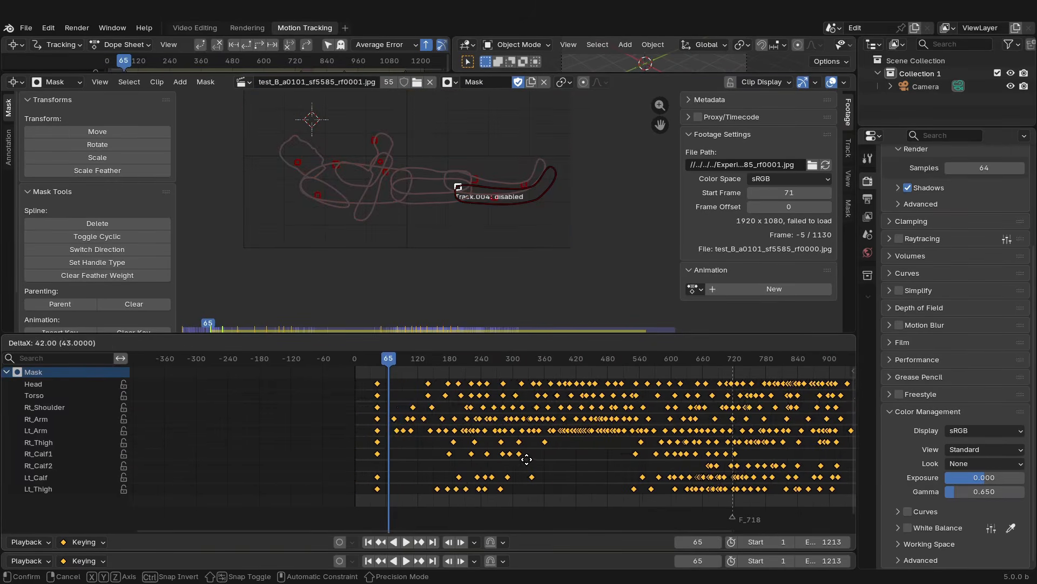
{"action": "right_click", "coordinate": [482, 444]}
{"action": "scroll", "coordinate": [371, 406], "scroll_direction": "up", "scroll_amount": 5}
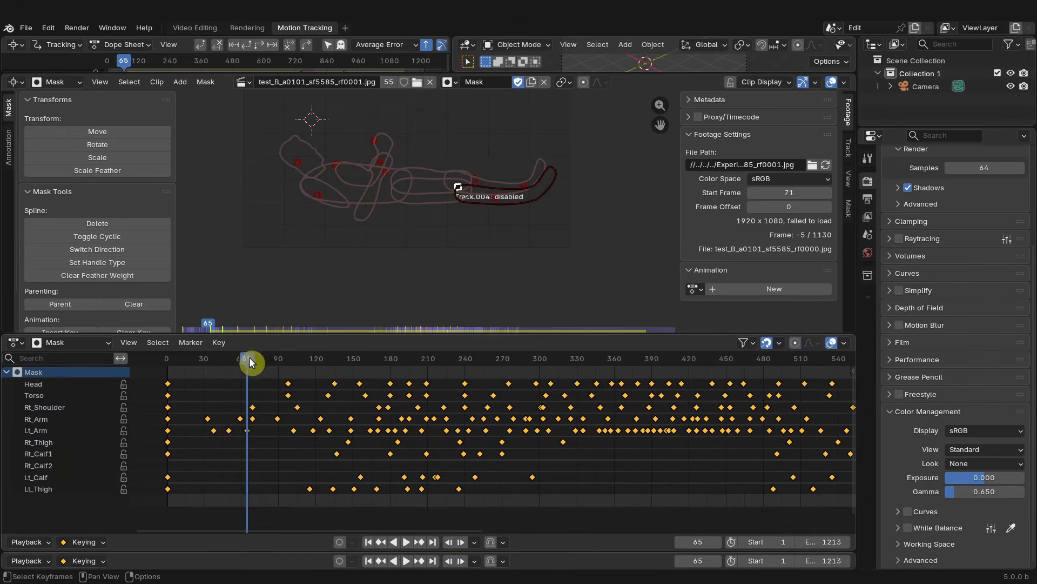
{"action": "left_click_drag", "start_coordinate": [250, 363], "coordinate": [260, 368]}
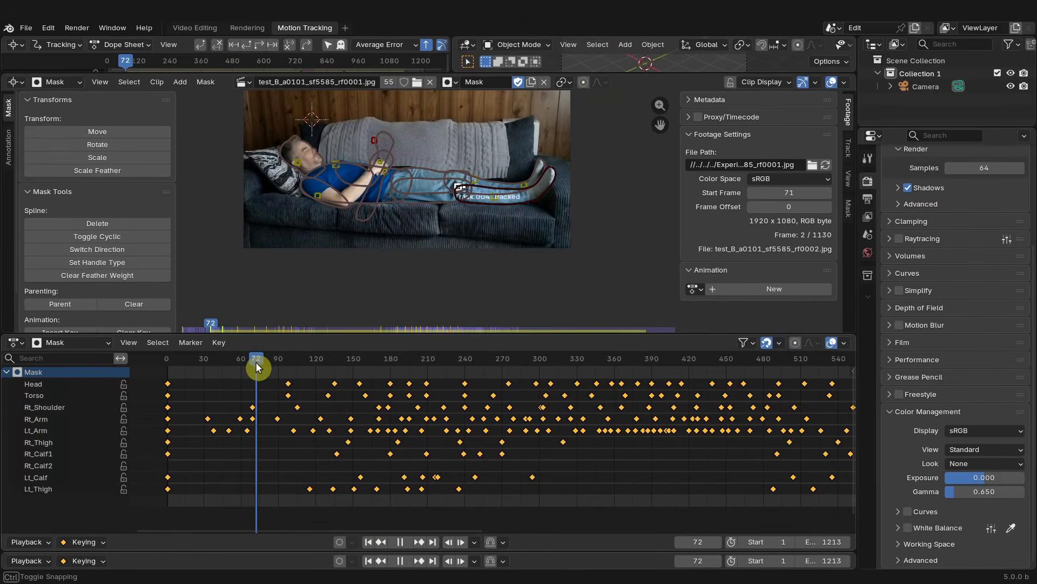
{"action": "key", "text": "Escape"}
{"action": "key", "text": "g"}
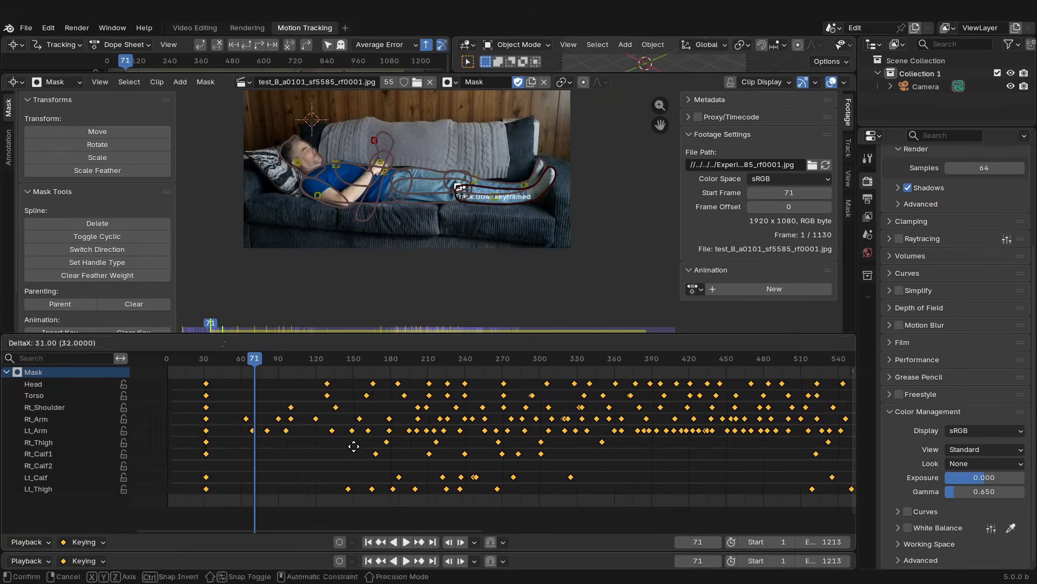
{"action": "left_click", "coordinate": [393, 450]}
- Scrub from frame 152 to about 192 checking the masks against the offset footage
{"action": "left_click_drag", "start_coordinate": [254, 366], "coordinate": [354, 362]}
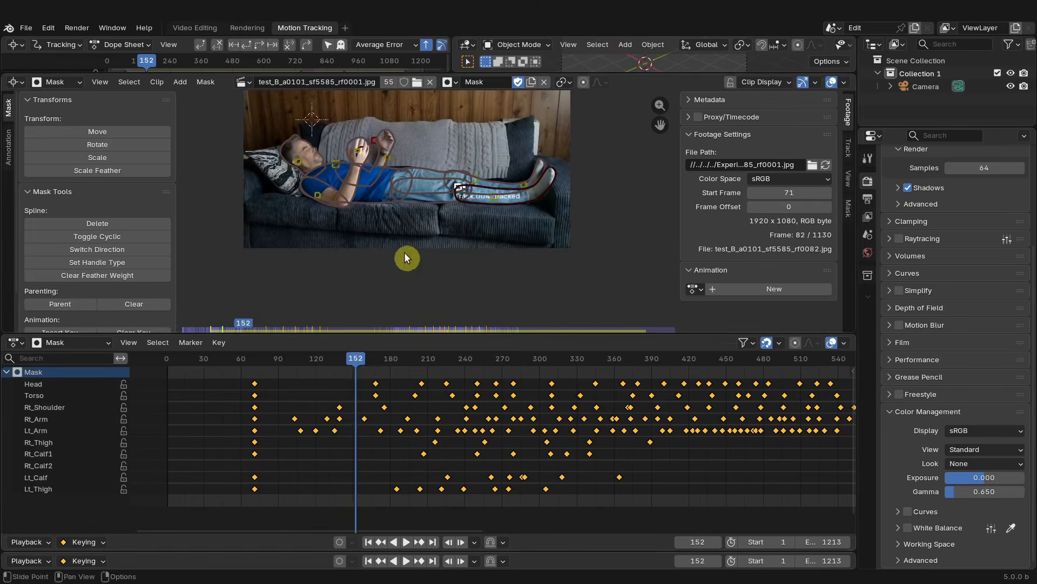
{"action": "middle_click_drag", "start_coordinate": [406, 257], "coordinate": [435, 281]}
{"action": "left_click_drag", "start_coordinate": [366, 372], "coordinate": [405, 373]}
{"action": "left_click", "coordinate": [156, 82]}
{"action": "left_click", "coordinate": [177, 135]}
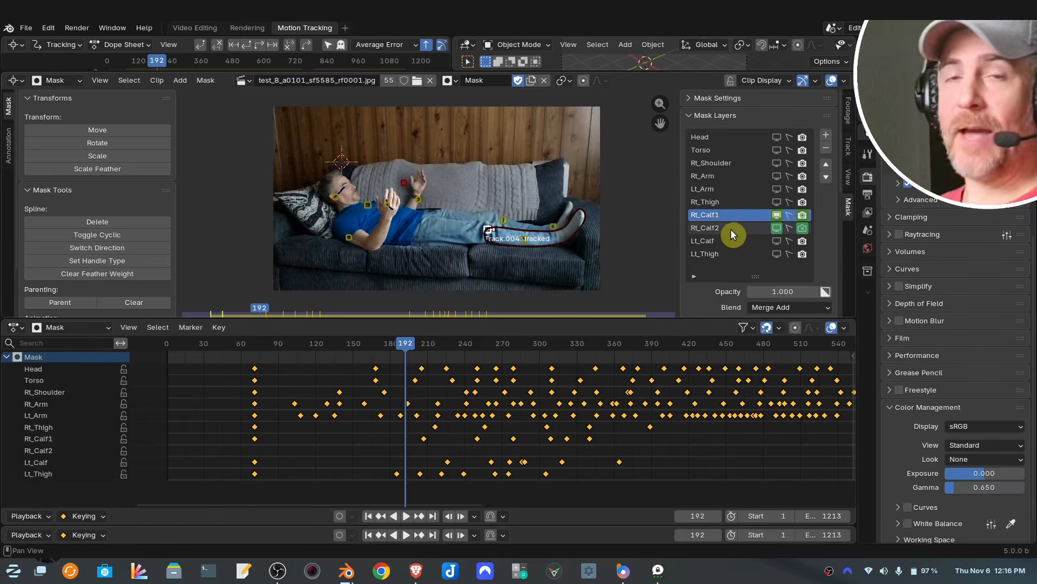
- Step through frames 628 to 630 inspecting how the leg masks line up with the footage
{"action": "mouse_move", "coordinate": [692, 384]}
{"action": "middle_mouse_down"}
{"action": "mouse_move", "coordinate": [469, 382]}
{"action": "mouse_move", "coordinate": [253, 425]}
{"action": "middle_mouse_up"}
{"action": "middle_click_drag", "start_coordinate": [522, 392], "coordinate": [384, 414]}
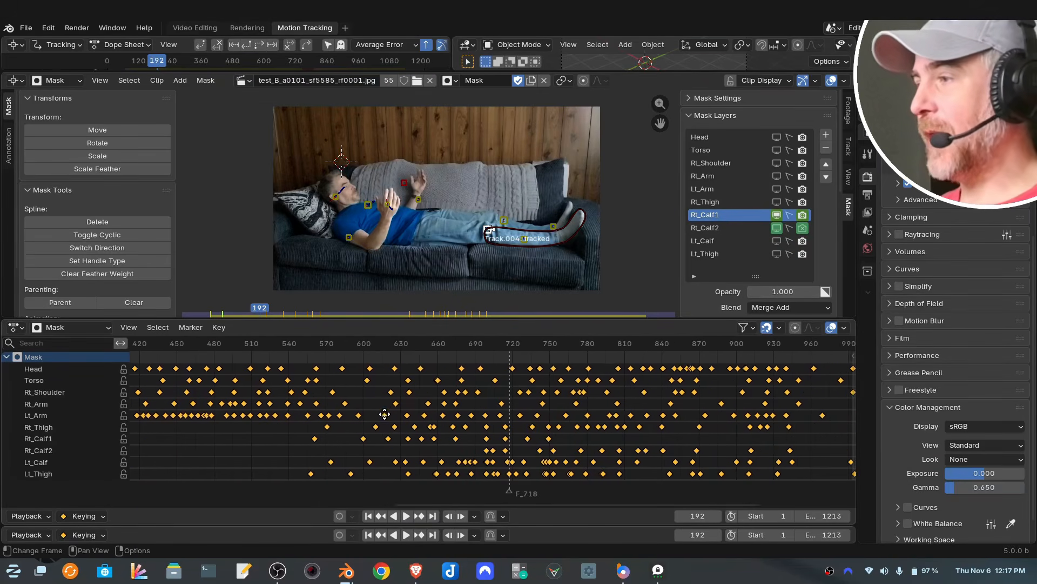
{"action": "left_click", "coordinate": [398, 344]}
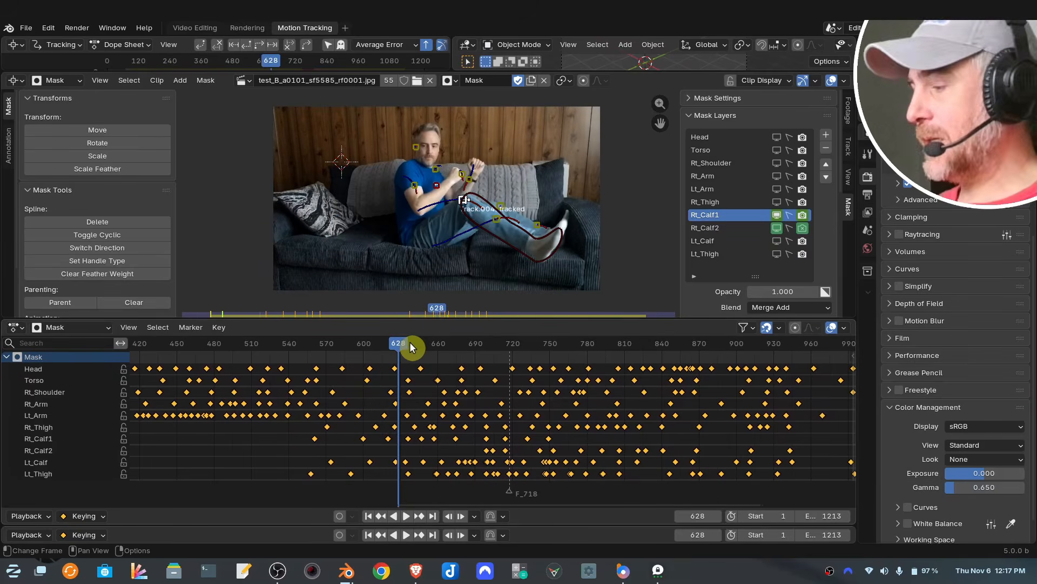
{"action": "key", "text": "Right"}
{"action": "scroll", "coordinate": [491, 277], "scroll_direction": "up", "scroll_amount": 3}
{"action": "middle_click_drag", "start_coordinate": [516, 263], "coordinate": [397, 239]}
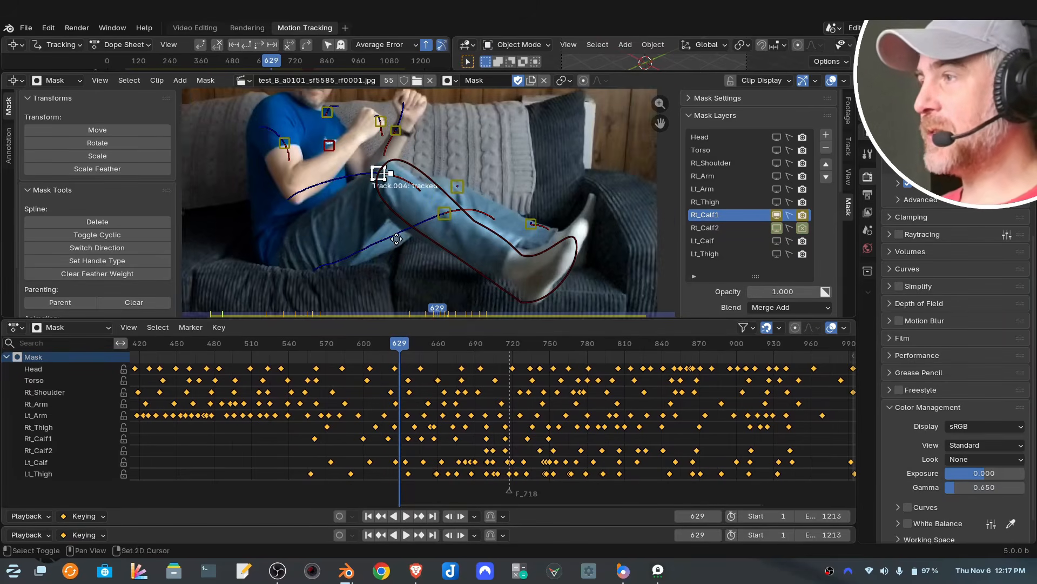
{"action": "key", "text": "Right"}
{"action": "left_click", "coordinate": [585, 256]}
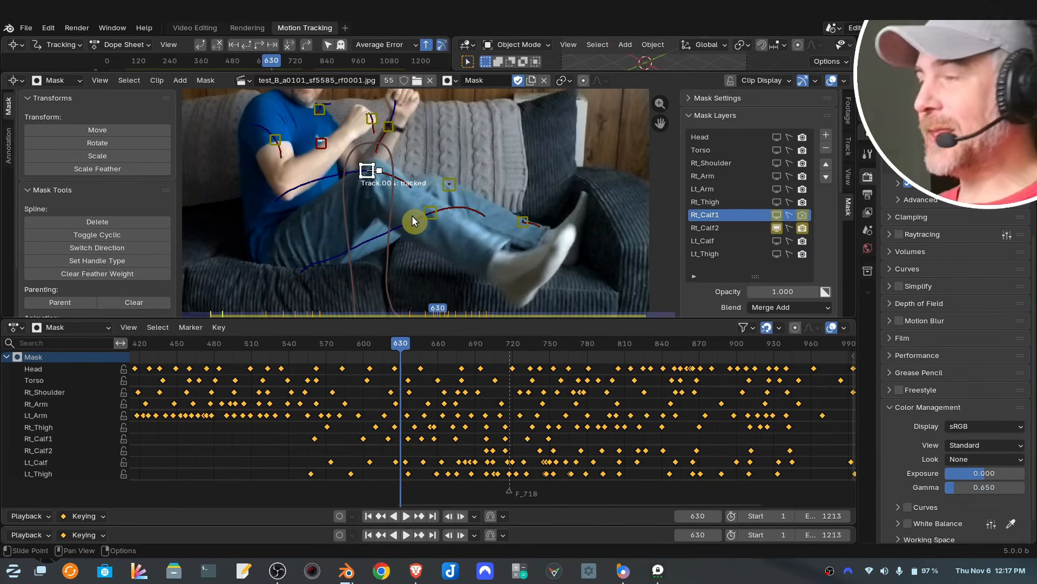
{"action": "key", "text": "Left"}
{"action": "key", "text": "Right"}
{"action": "key", "text": "Left"}
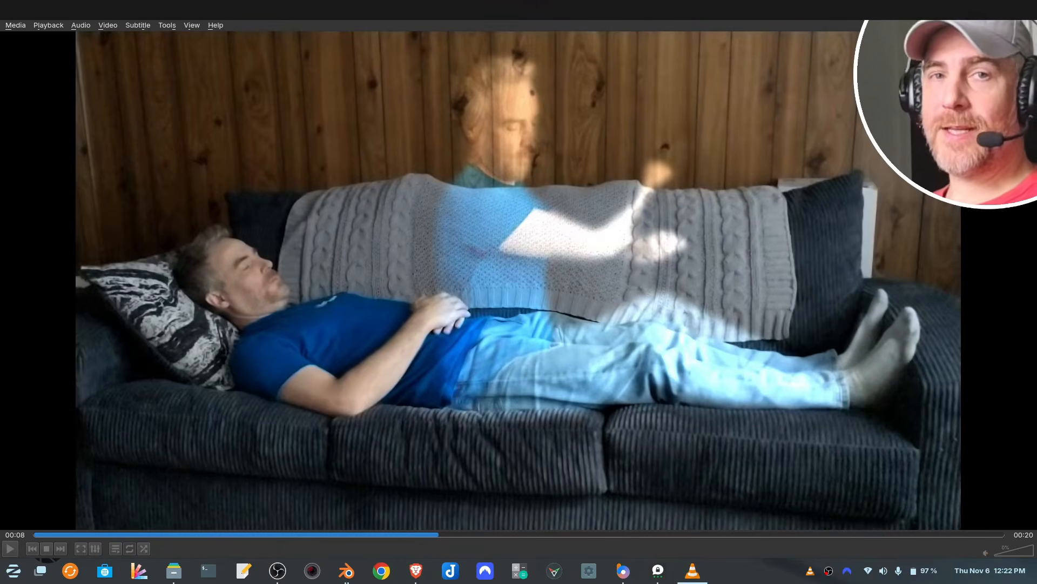
- Play the finished ghost-effect video in the media player and scrub through part of it
{"action": "left_click", "coordinate": [13, 548]}
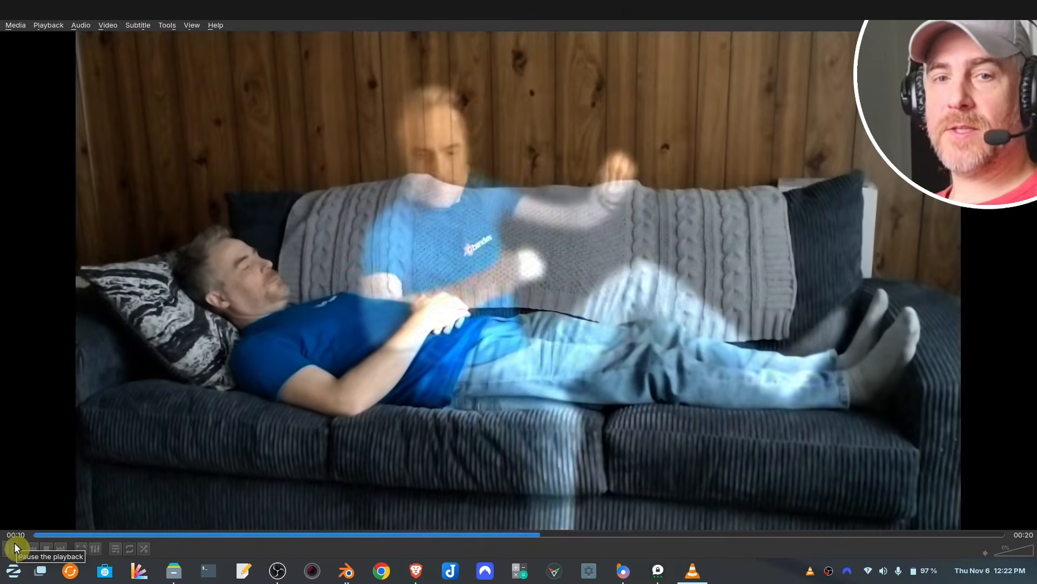
{"action": "left_click", "coordinate": [840, 481]}
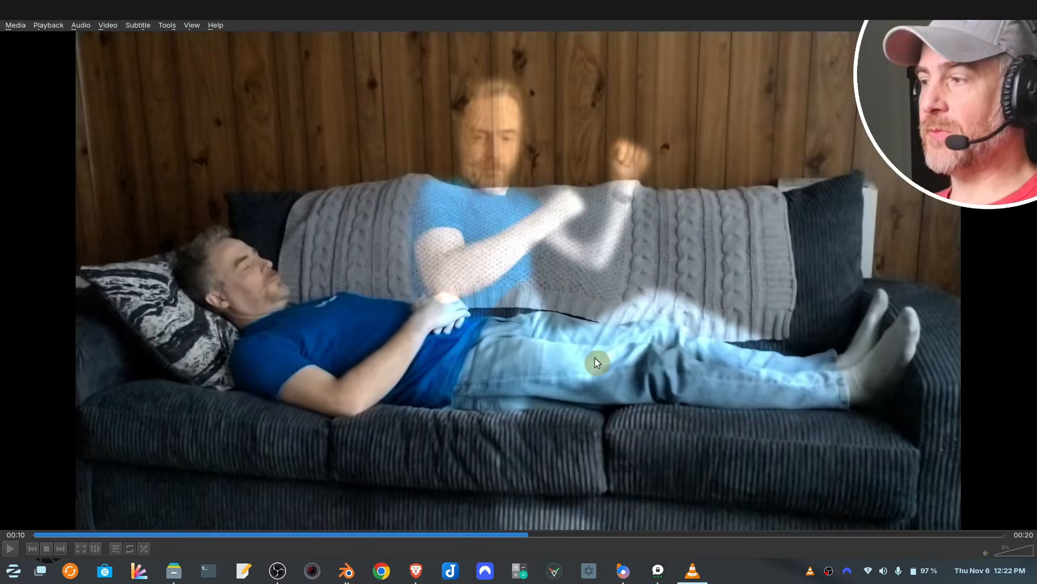
{"action": "left_click", "coordinate": [488, 535]}
{"action": "left_click_drag", "start_coordinate": [488, 536], "coordinate": [554, 540]}
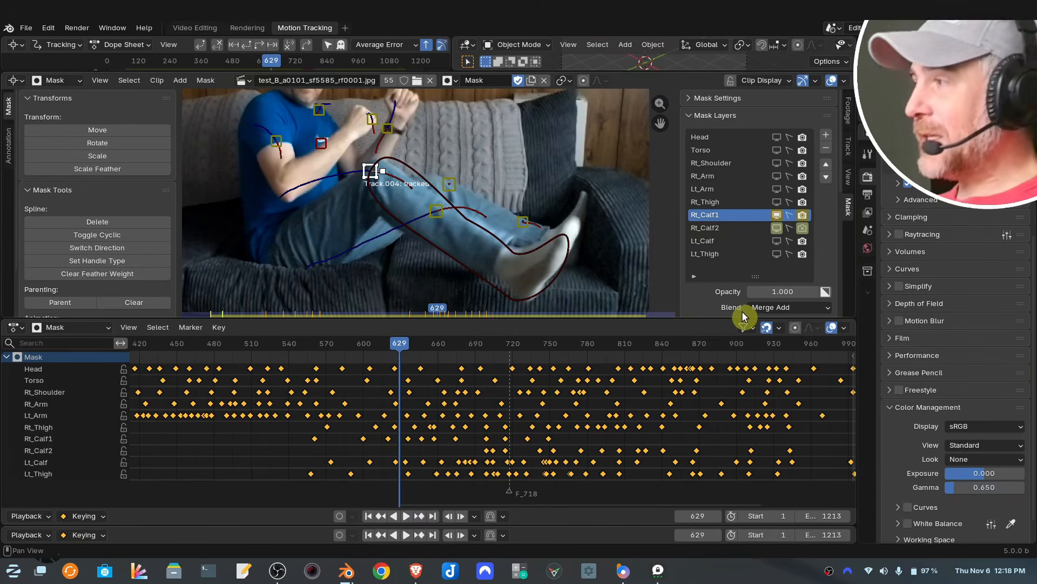
- Clear the keyframes on the Rt_Calf1 and Rt_Calf2 mask layers' viewport and render visibility toggles
{"action": "right_click", "coordinate": [776, 216]}
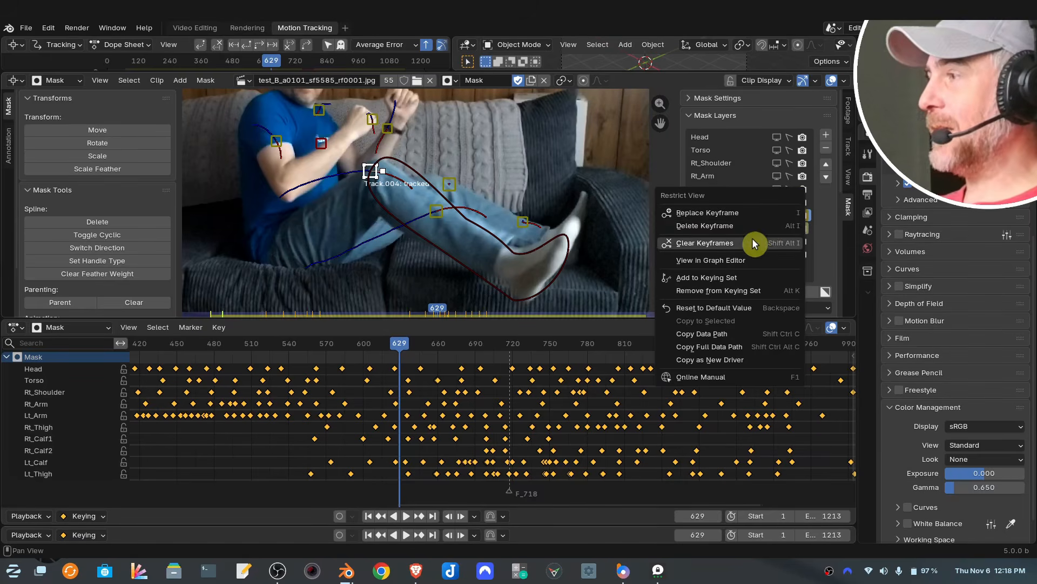
{"action": "key", "text": "Escape"}
{"action": "right_click", "coordinate": [798, 224]}
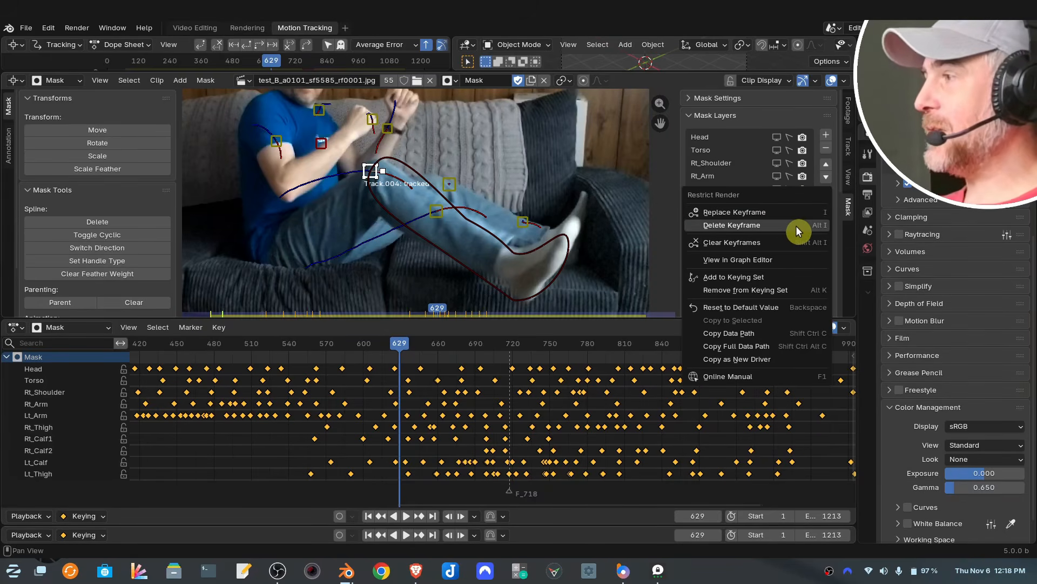
{"action": "left_click", "coordinate": [786, 241]}
{"action": "right_click", "coordinate": [778, 227]}
{"action": "left_click", "coordinate": [778, 227]}
{"action": "right_click", "coordinate": [801, 227]}
{"action": "left_click", "coordinate": [801, 227]}
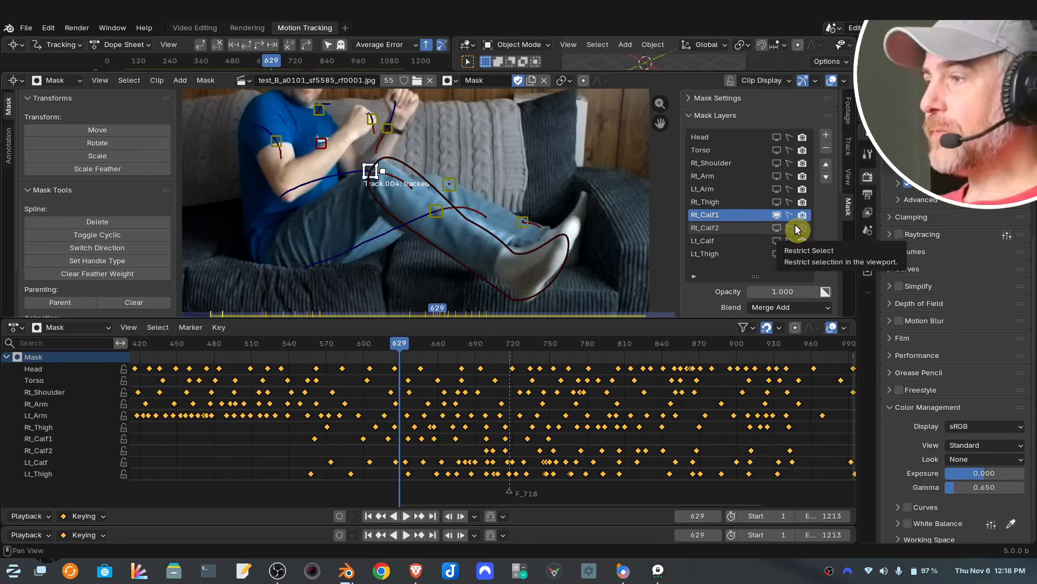
- Advance the current frame by 71 to frame 700
{"action": "key", "text": "Right"}
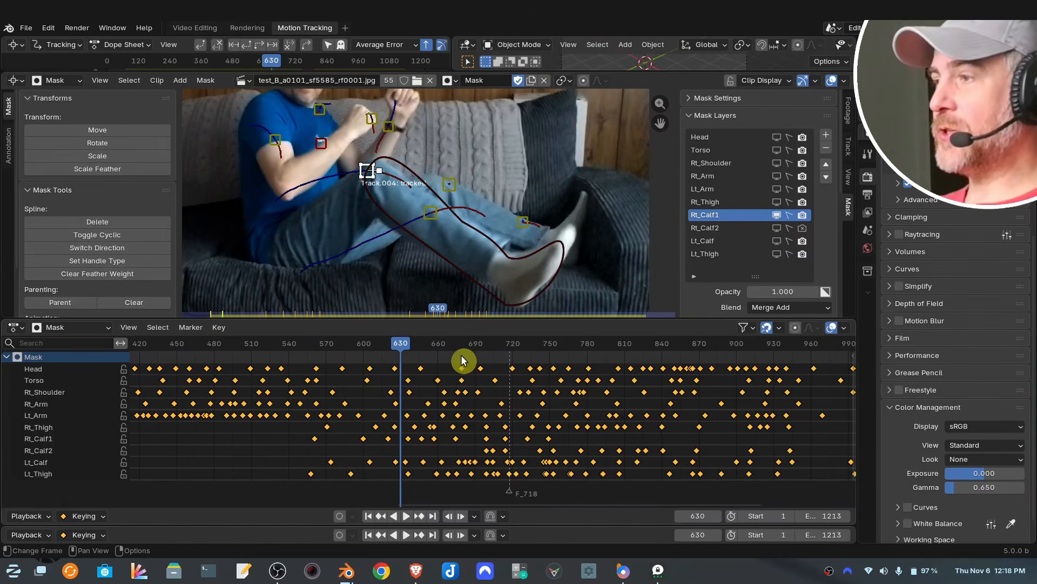
{"action": "key", "text": "Left"}
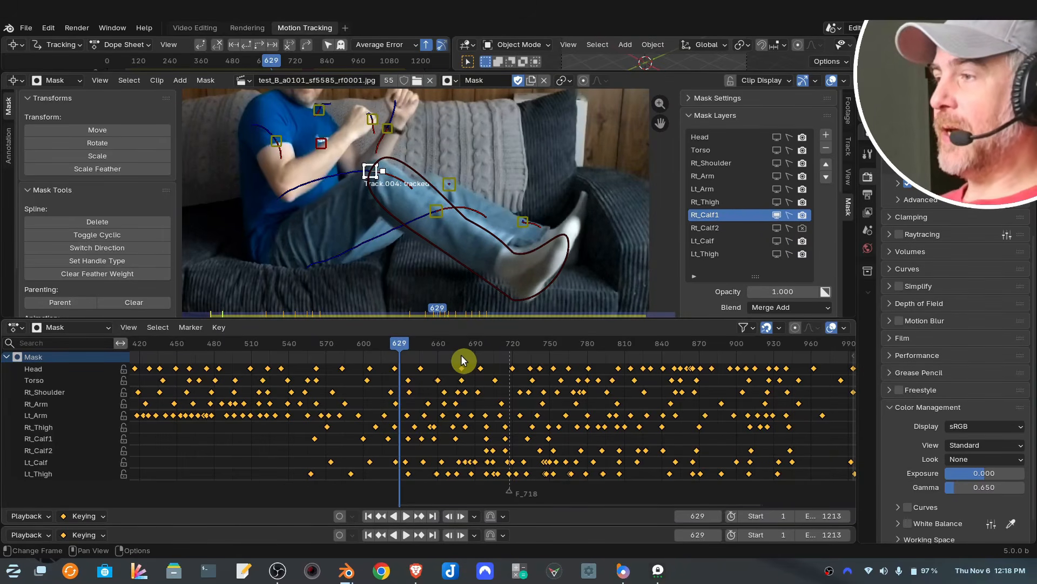
{"action": "scroll", "coordinate": [655, 371], "scroll_direction": "down", "scroll_amount": 2}
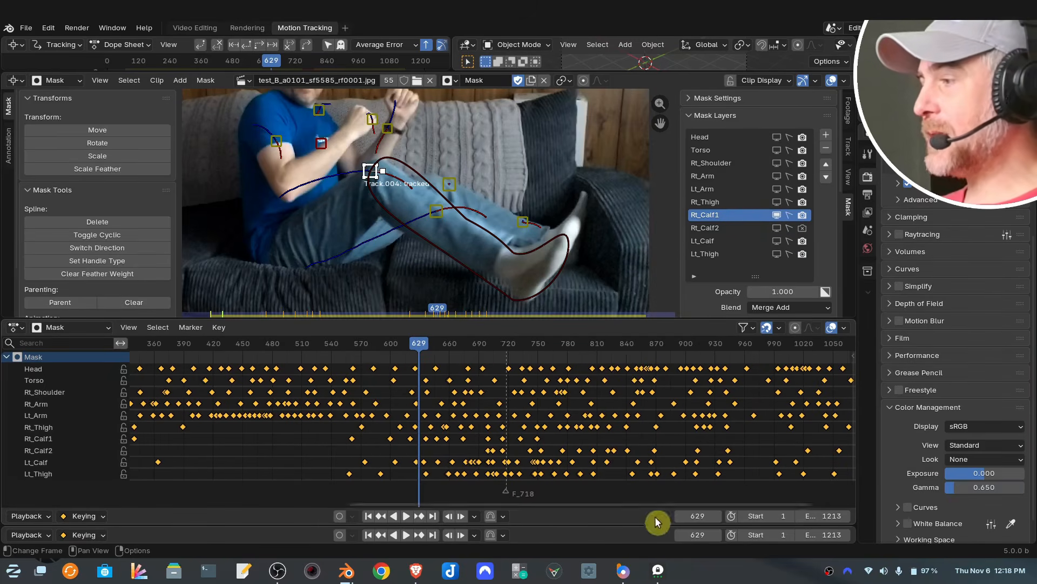
{"action": "left_click", "coordinate": [700, 516]}
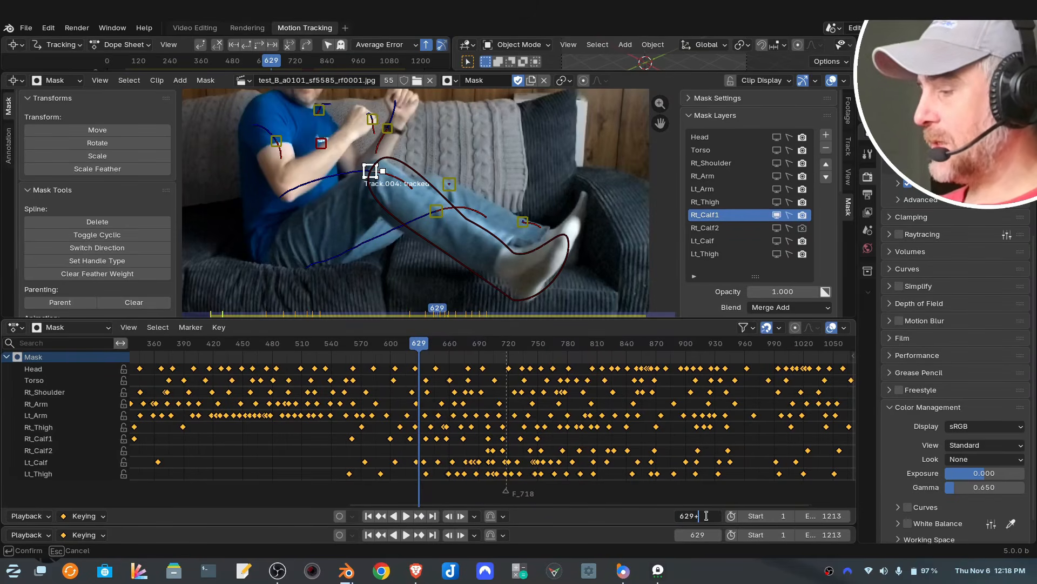
{"action": "type", "text": "+71"}
{"action": "key", "text": "Return"}
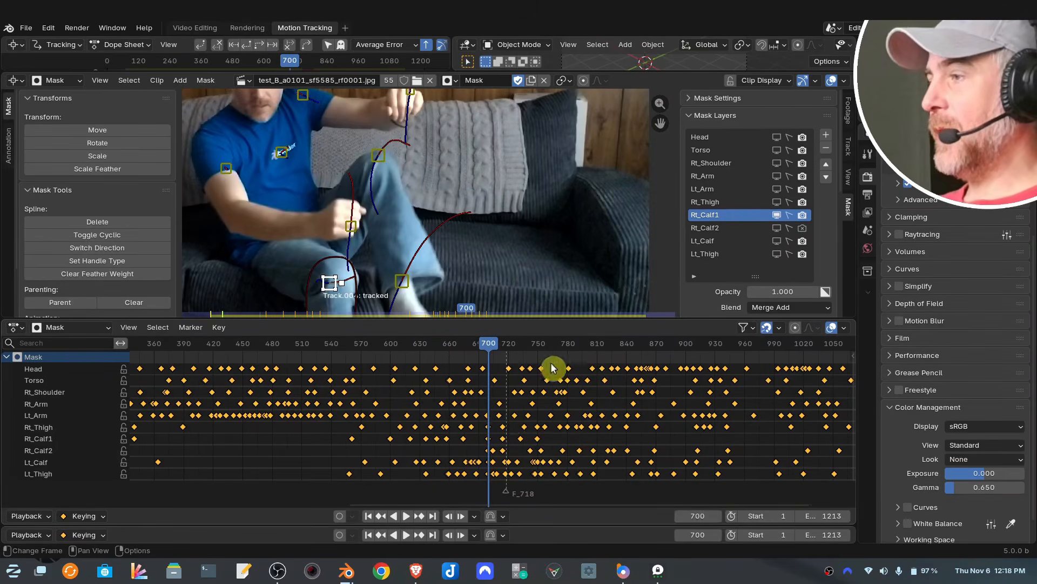
- Zoom in on the leg and step between frames 700 and 702 inspecting the calf masks
{"action": "scroll", "coordinate": [501, 282], "scroll_direction": "down", "scroll_amount": 2}
{"action": "middle_click_drag", "start_coordinate": [489, 252], "coordinate": [503, 124]}
{"action": "scroll", "coordinate": [452, 184], "scroll_direction": "up", "scroll_amount": 5}
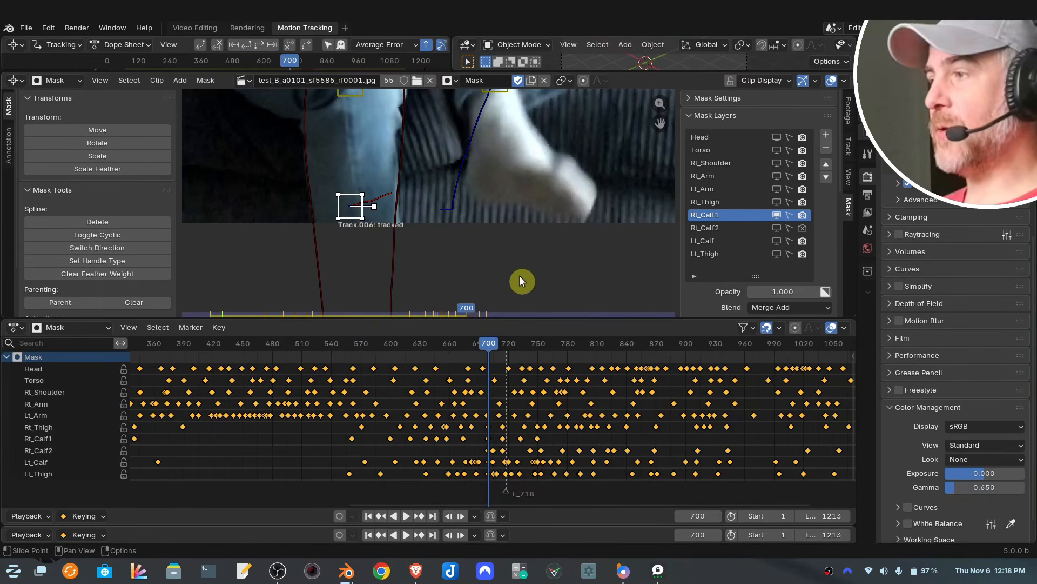
{"action": "key", "text": "Right"}
{"action": "key", "text": "Right"}
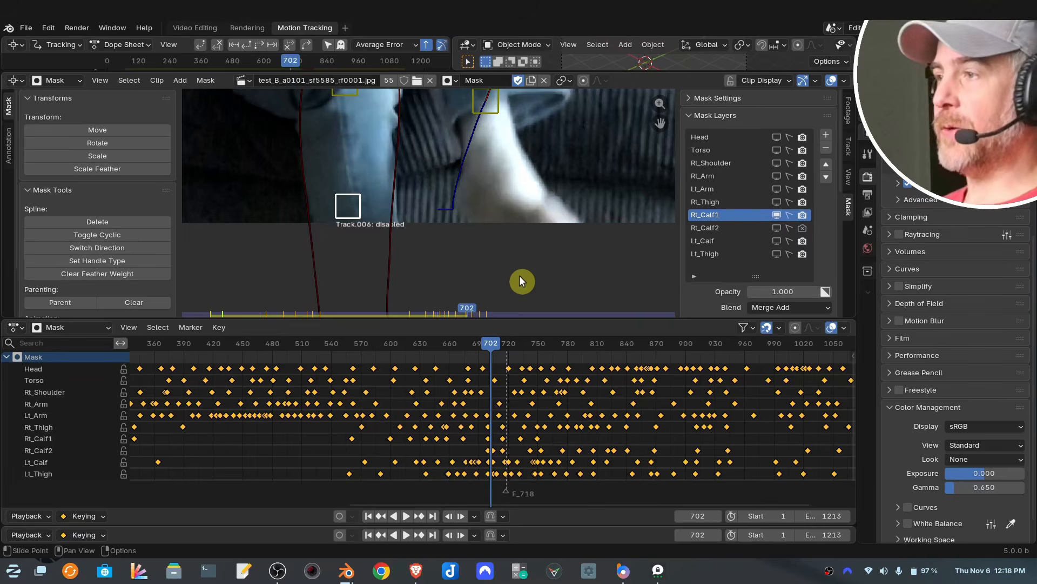
{"action": "key", "text": "Left"}
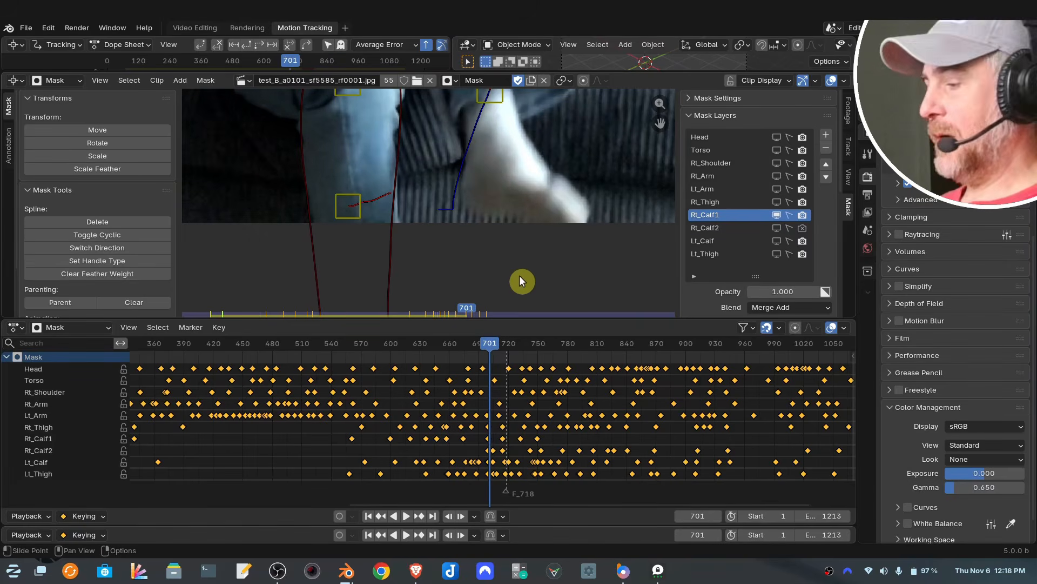
{"action": "key", "text": "Right"}
{"action": "key", "text": "Left"}
{"action": "key", "text": "Right"}
{"action": "key", "text": "Left"}
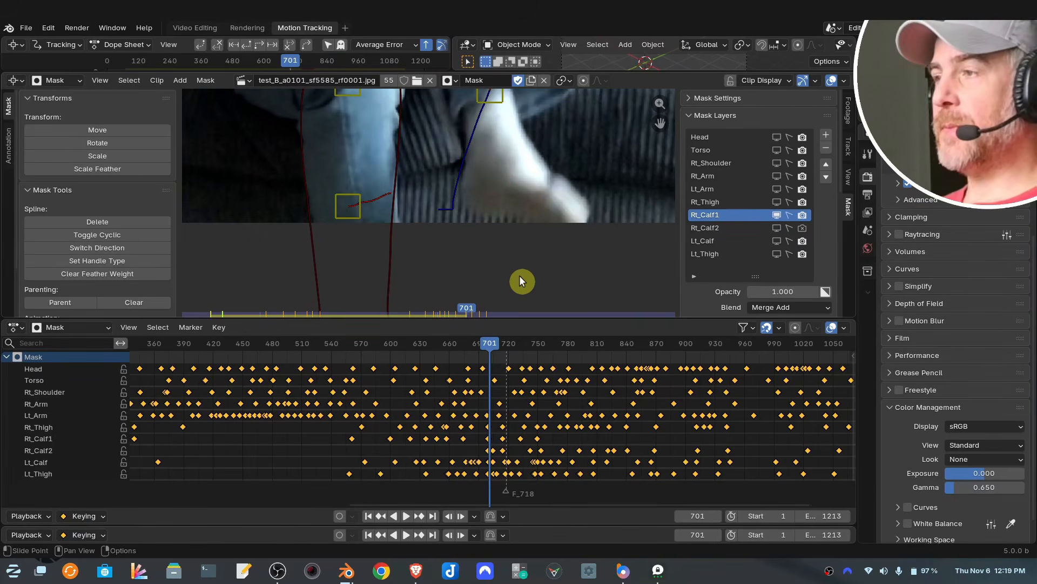
{"action": "key", "text": "Right"}
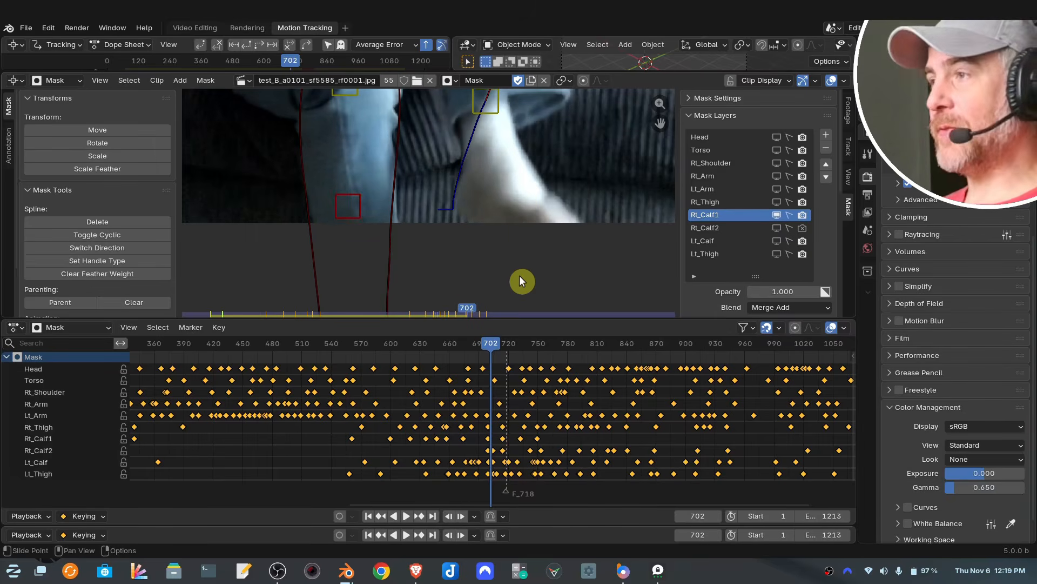
{"action": "key", "text": "Left"}
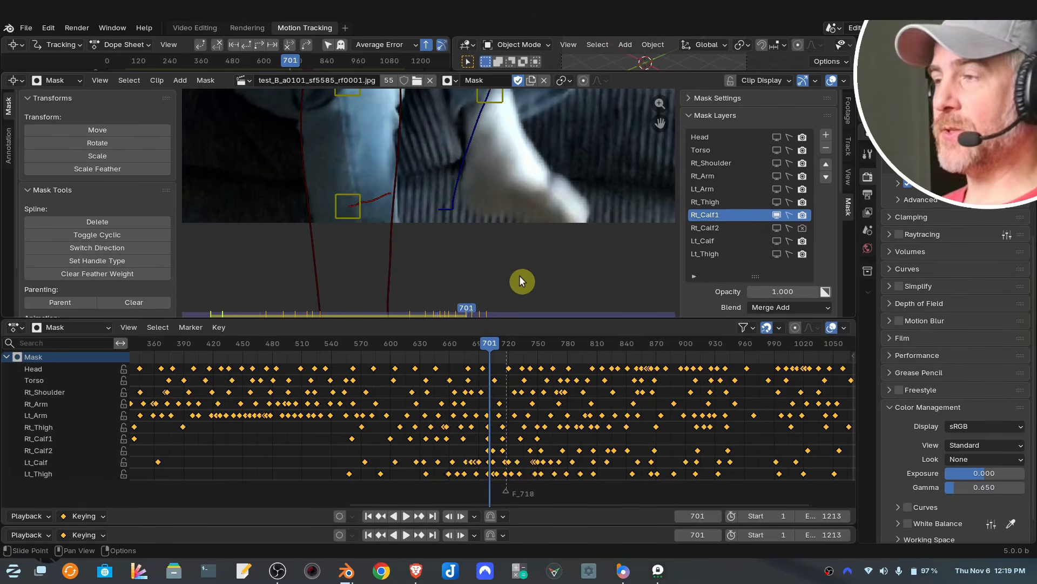
- At frame 702, turn off viewport and render visibility for Rt_Calf1 and Rt_Calf2 and keyframe those toggles
{"action": "left_click", "coordinate": [802, 230]}
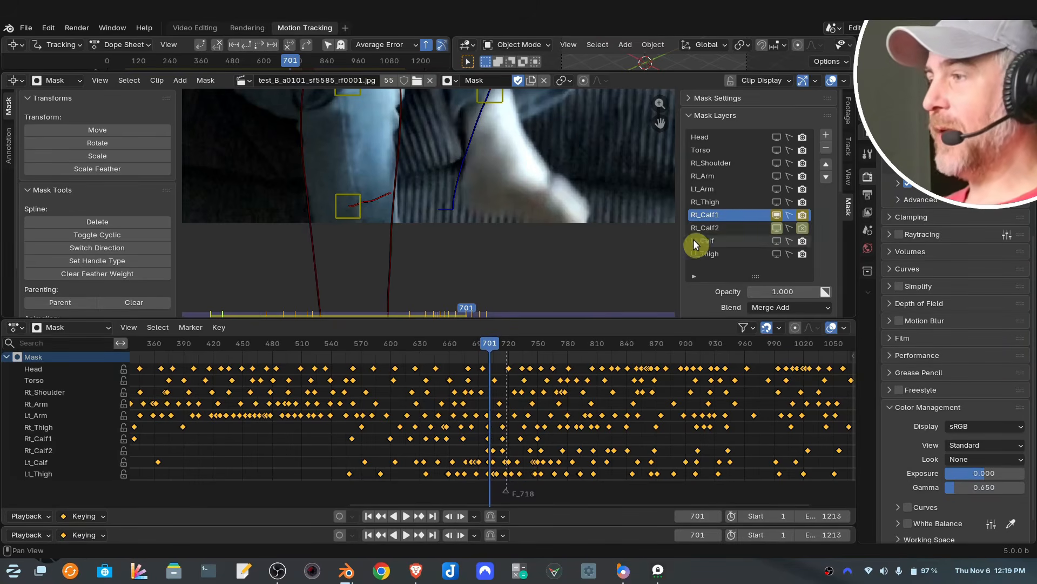
{"action": "key", "text": "Right"}
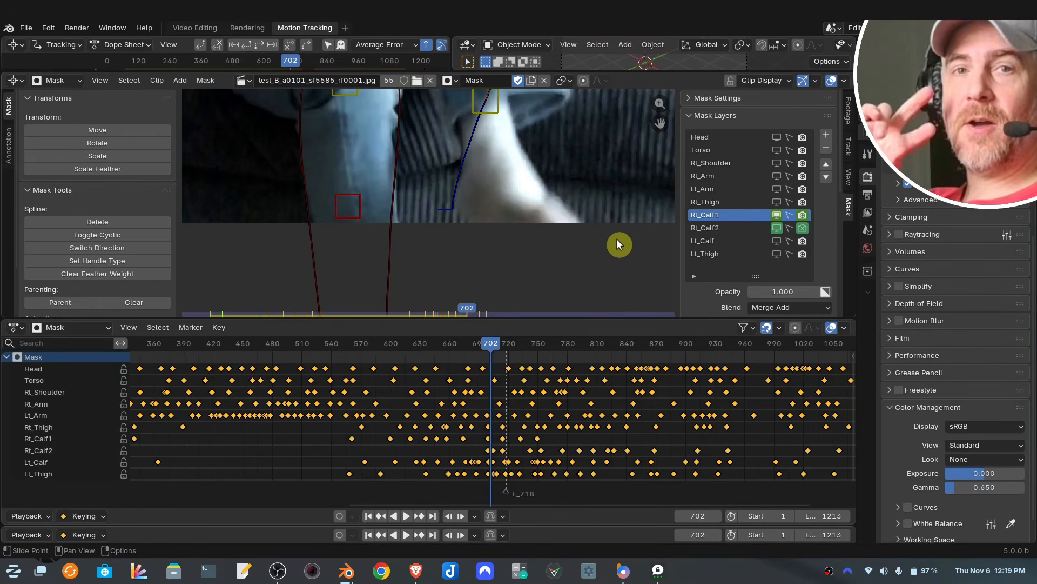
{"action": "left_click", "coordinate": [778, 214]}
{"action": "left_click", "coordinate": [803, 216]}
{"action": "left_click", "coordinate": [778, 228]}
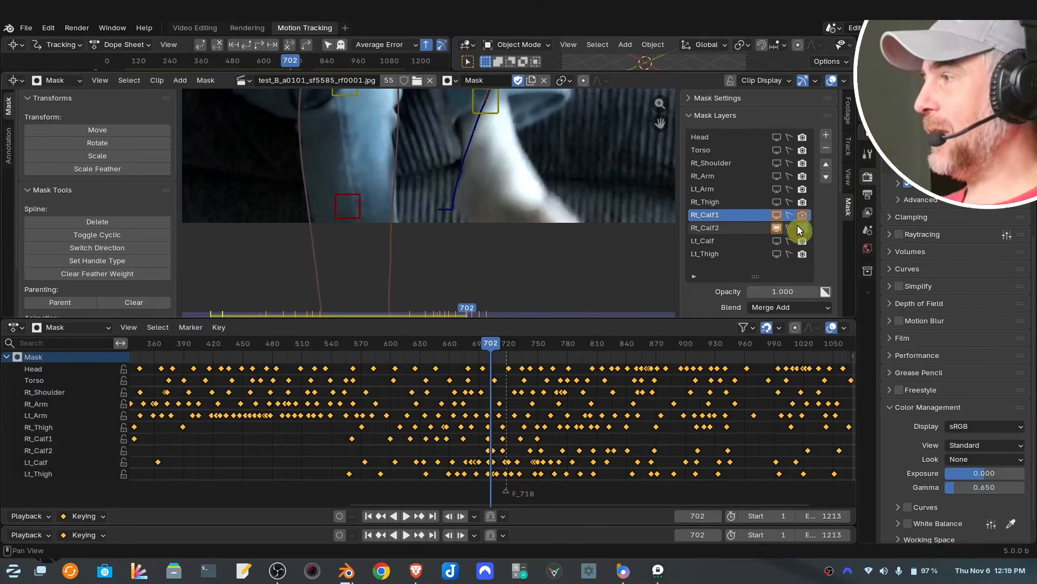
{"action": "left_click", "coordinate": [803, 228]}
{"action": "key", "text": "i"}
{"action": "key", "text": "i"}
{"action": "key", "text": "i"}
{"action": "key", "text": "i"}
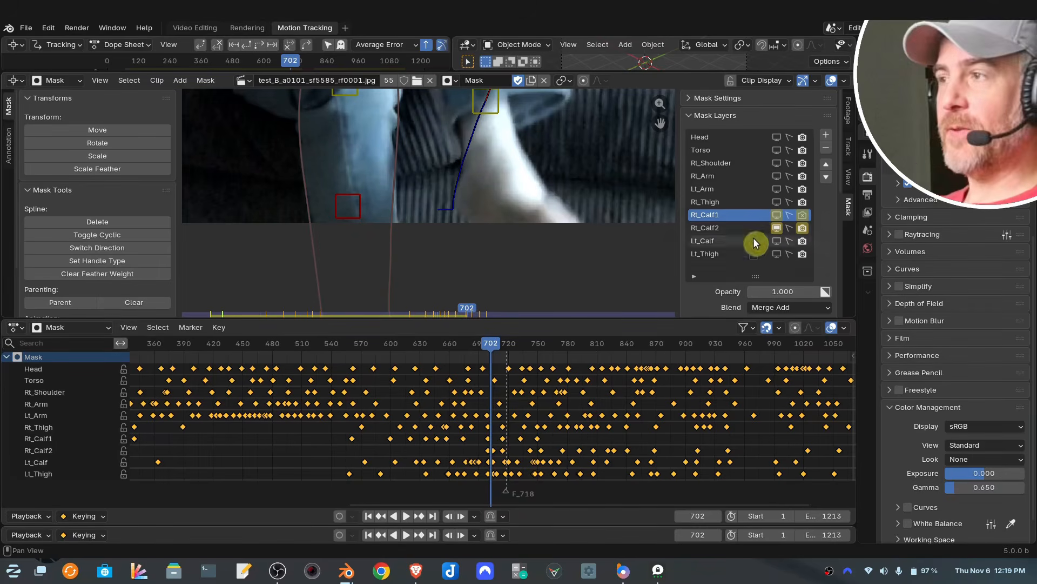
- Zoom out and compare the calf masks at frames 701 and 702
{"action": "scroll", "coordinate": [453, 230], "scroll_direction": "down", "scroll_amount": 1}
{"action": "scroll", "coordinate": [460, 226], "scroll_direction": "down", "scroll_amount": 3}
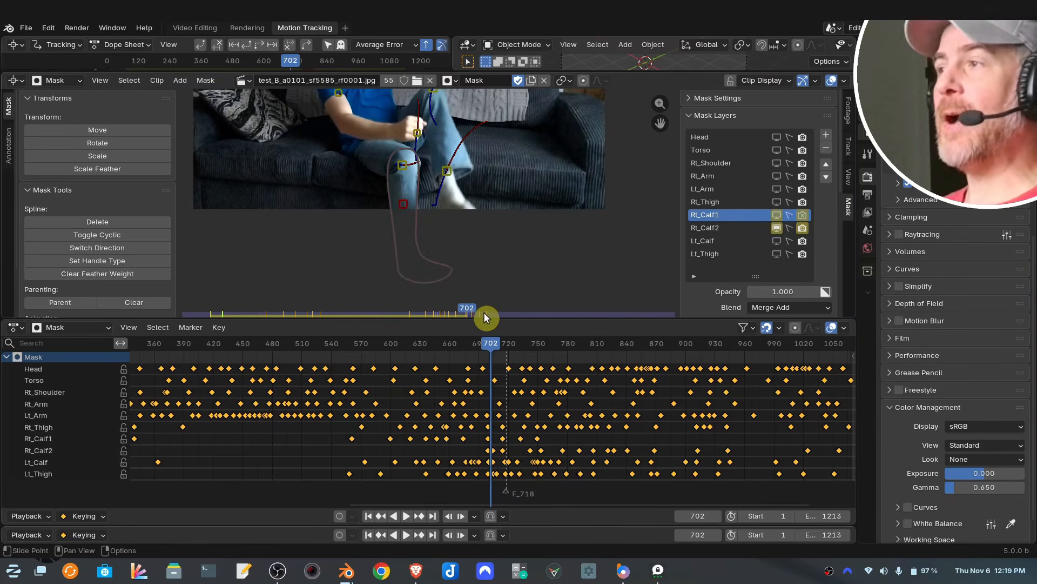
{"action": "key", "text": "Left"}
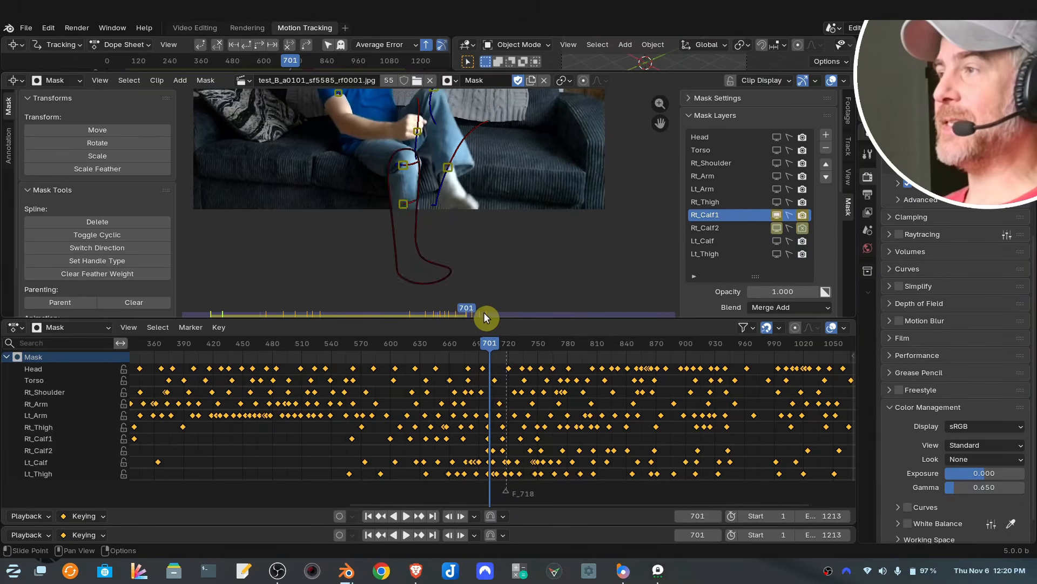
{"action": "scroll", "coordinate": [452, 173], "scroll_direction": "up", "scroll_amount": 2}
{"action": "scroll", "coordinate": [447, 190], "scroll_direction": "down", "scroll_amount": 3}
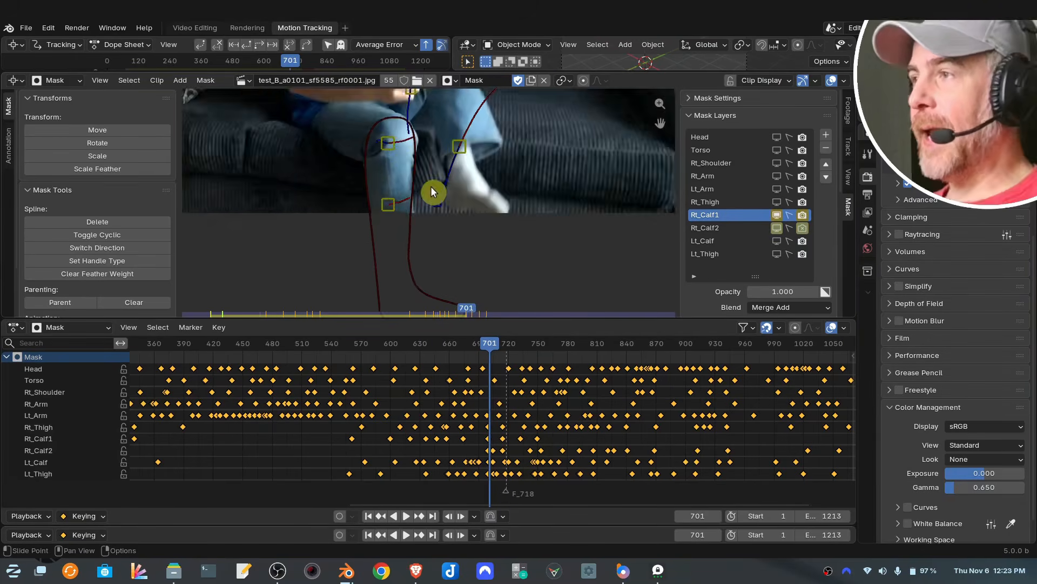
{"action": "scroll", "coordinate": [438, 211], "scroll_direction": "down", "scroll_amount": 4}
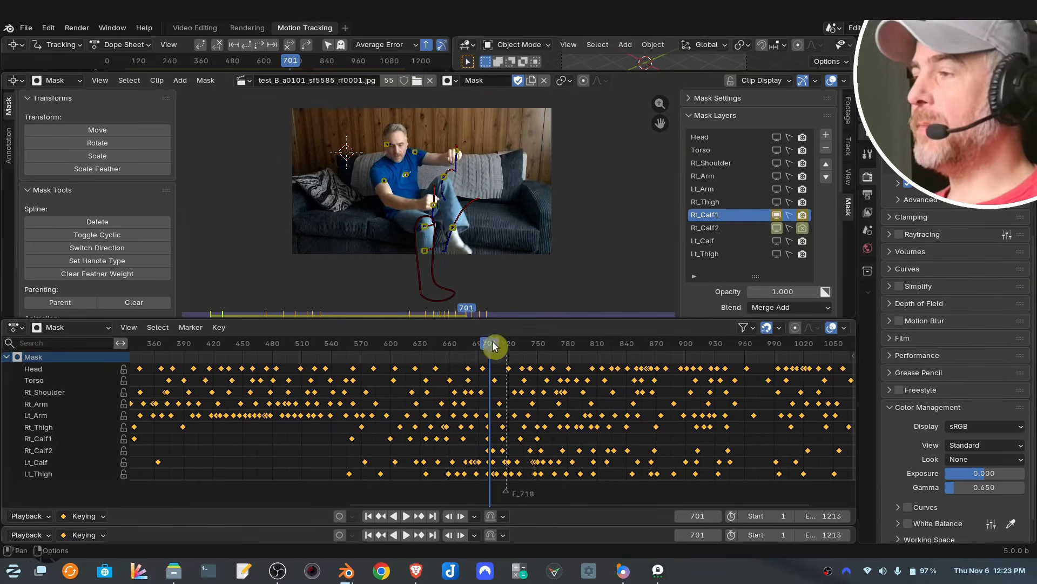
{"action": "left_click", "coordinate": [492, 344]}
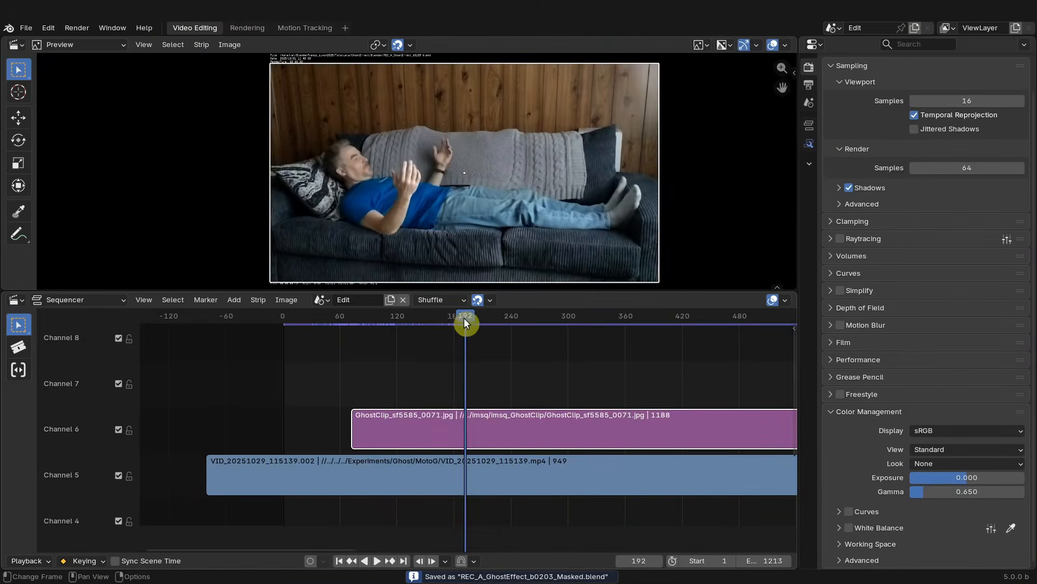
- In the sequencer, set the scene end frame to the GhostClip strip's end at frame 1259
{"action": "left_click_drag", "start_coordinate": [464, 318], "coordinate": [512, 331]}
{"action": "scroll", "coordinate": [584, 348], "scroll_direction": "down", "scroll_amount": 8}
{"action": "middle_click_drag", "start_coordinate": [603, 356], "coordinate": [416, 366]}
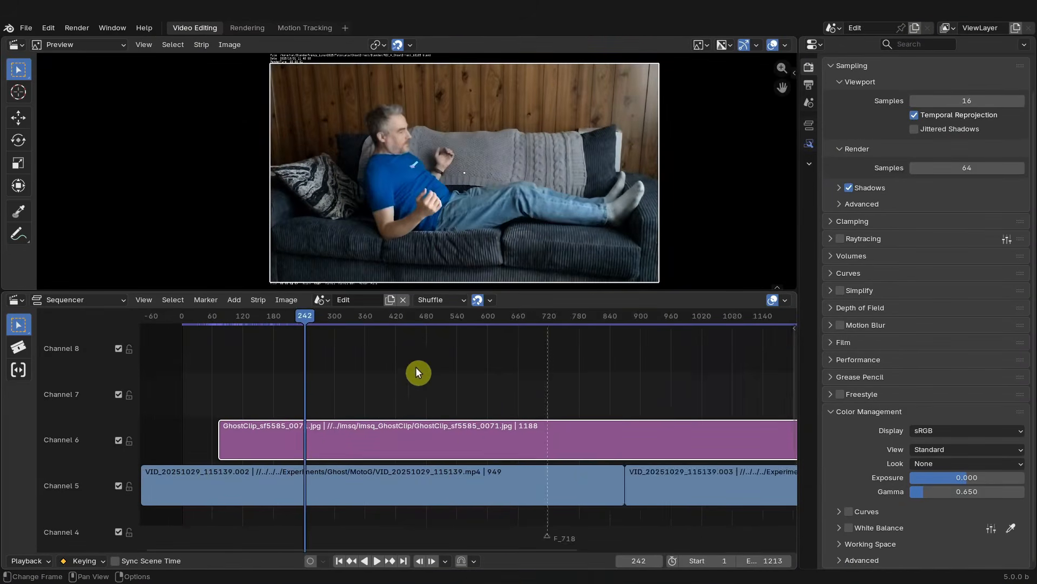
{"action": "scroll", "coordinate": [476, 384], "scroll_direction": "down", "scroll_amount": 9}
{"action": "middle_click_drag", "start_coordinate": [514, 396], "coordinate": [442, 385]}
{"action": "left_click_drag", "start_coordinate": [317, 316], "coordinate": [587, 389]}
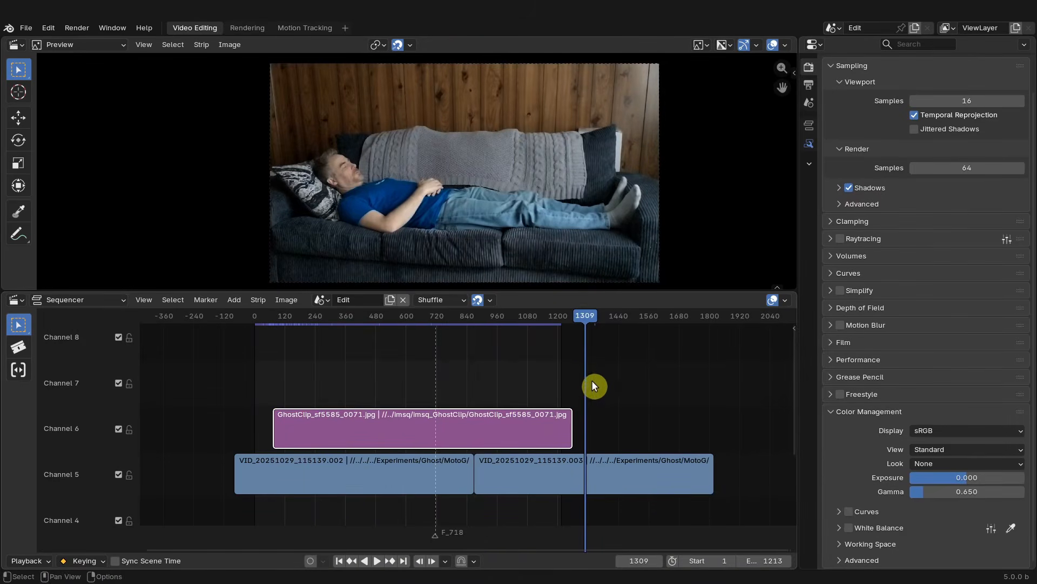
{"action": "key", "text": "Page_Down"}
{"action": "key", "text": "ctrl+End"}
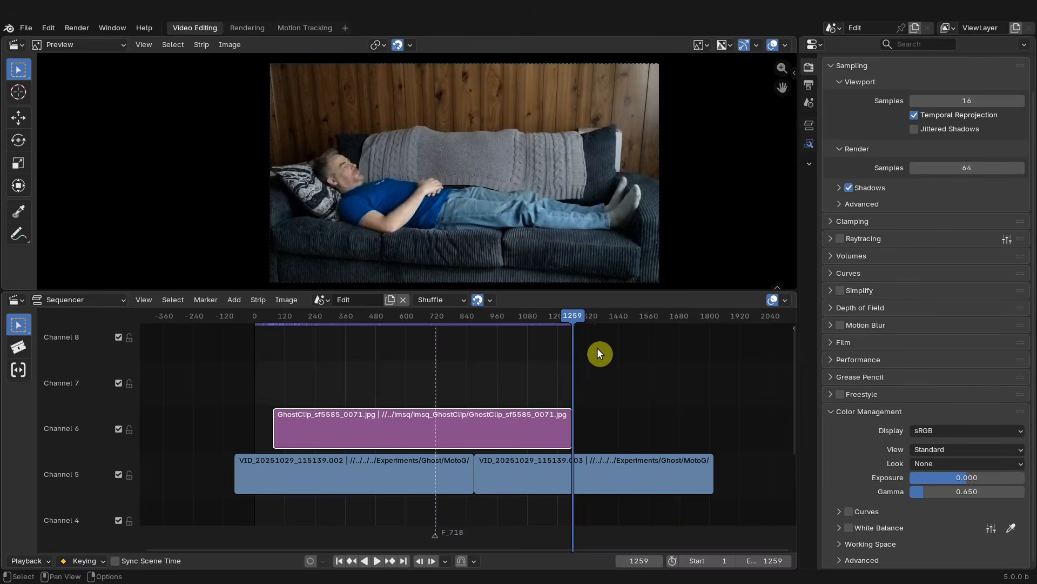
{"action": "left_click_drag", "start_coordinate": [572, 320], "coordinate": [402, 340]}
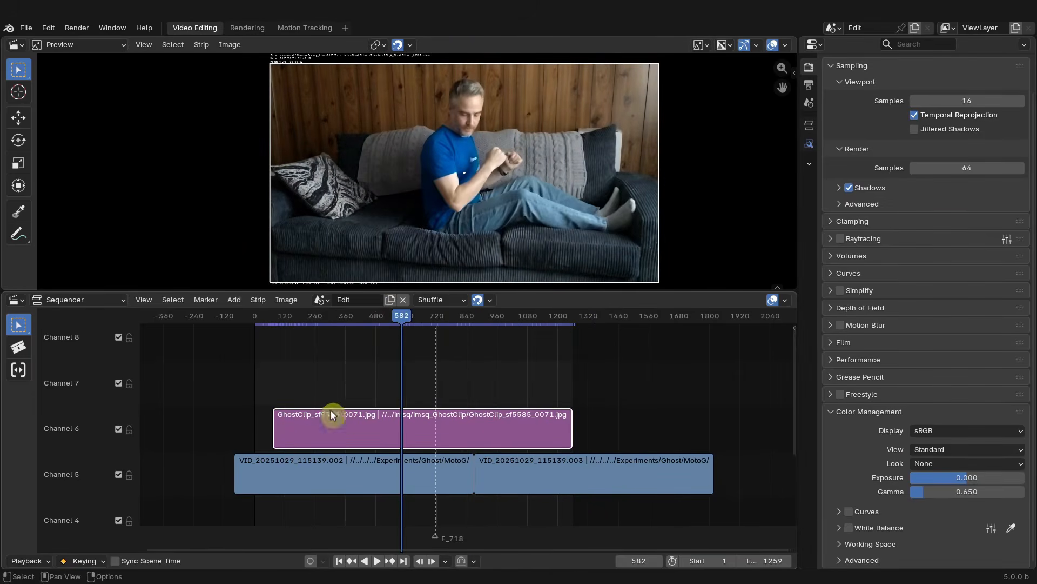
{"action": "middle_click_drag", "start_coordinate": [361, 373], "coordinate": [430, 371]}
{"action": "left_click", "coordinate": [144, 299]}
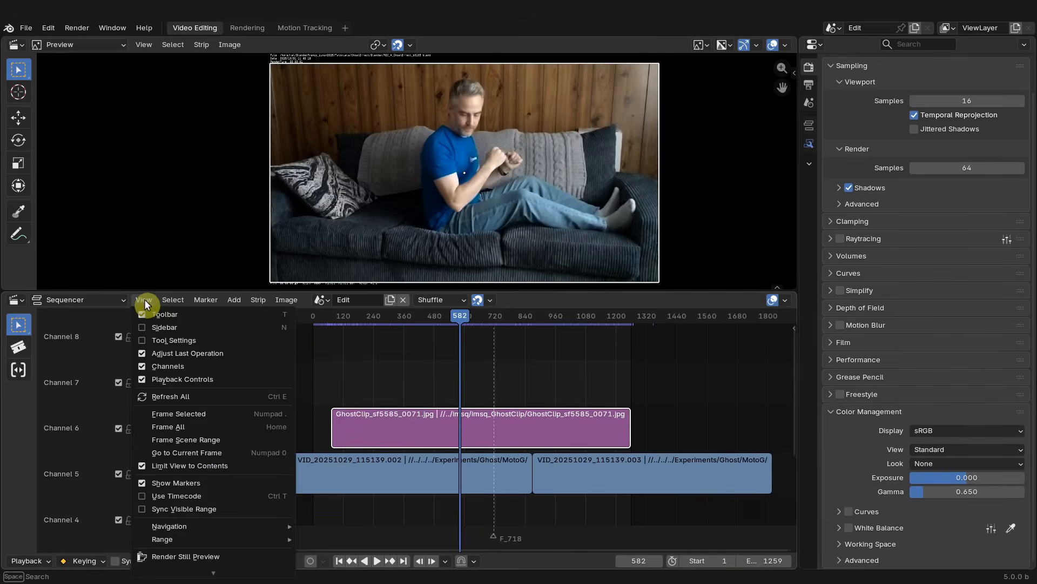
{"action": "left_click", "coordinate": [255, 397]}
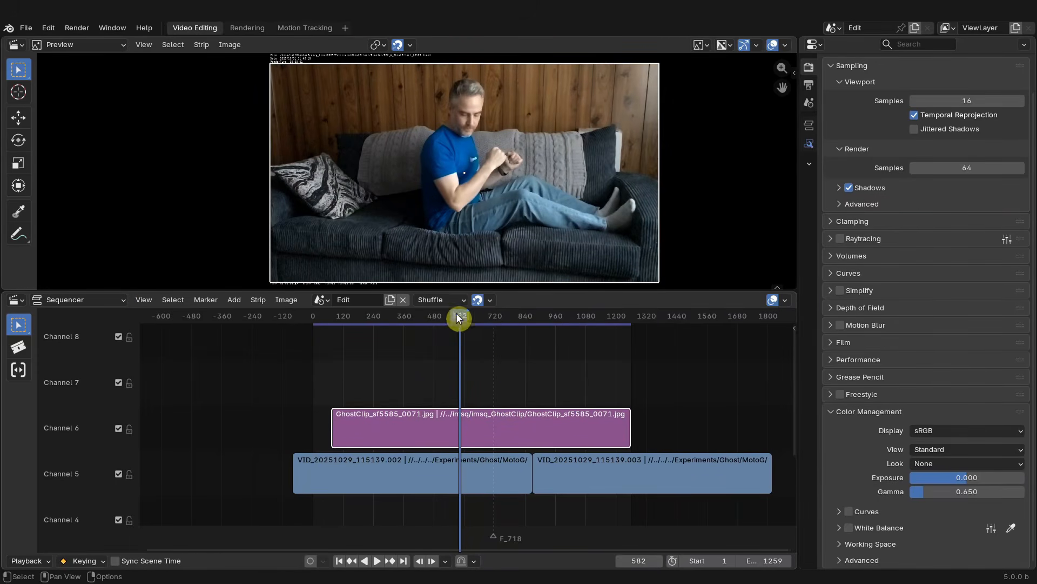
{"action": "left_click_drag", "start_coordinate": [456, 316], "coordinate": [361, 328]}
{"action": "scroll", "coordinate": [335, 335], "scroll_direction": "up", "scroll_amount": 2}
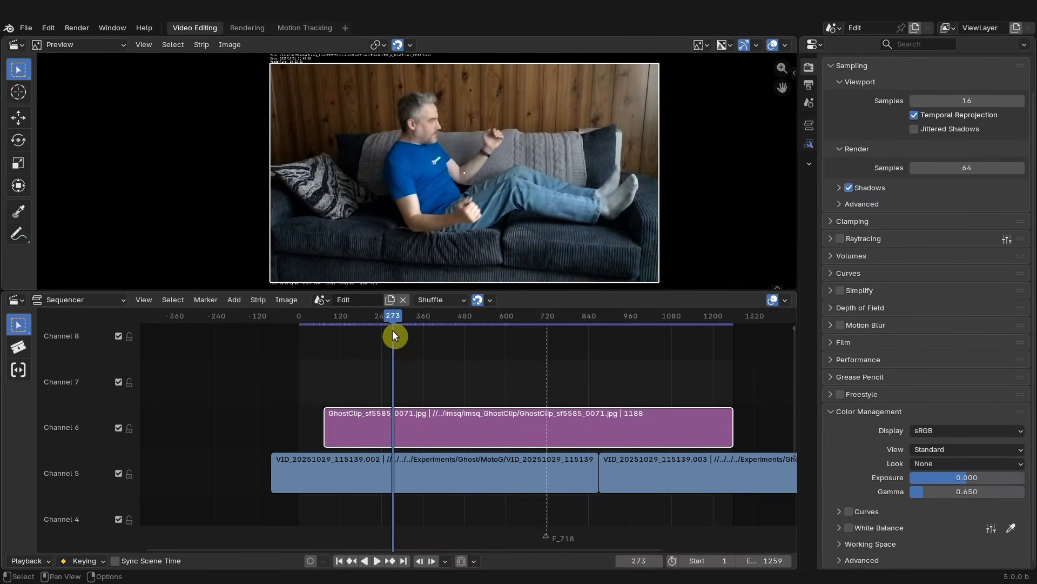
{"action": "left_click_drag", "start_coordinate": [394, 320], "coordinate": [317, 350]}
{"action": "key", "text": "h"}
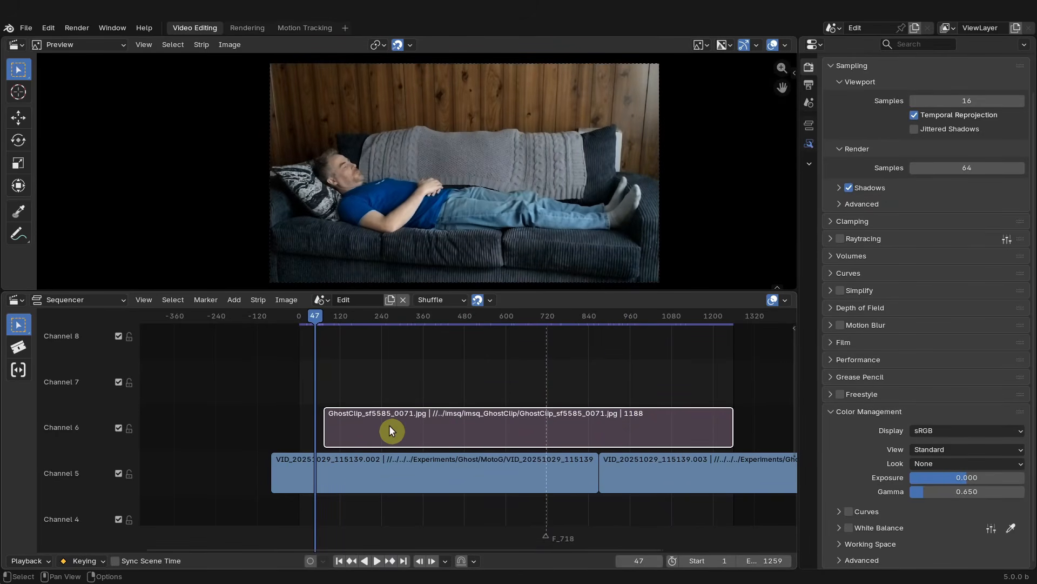
{"action": "key", "text": "alt+h"}
{"action": "scroll", "coordinate": [373, 411], "scroll_direction": "right", "scroll_amount": 5}
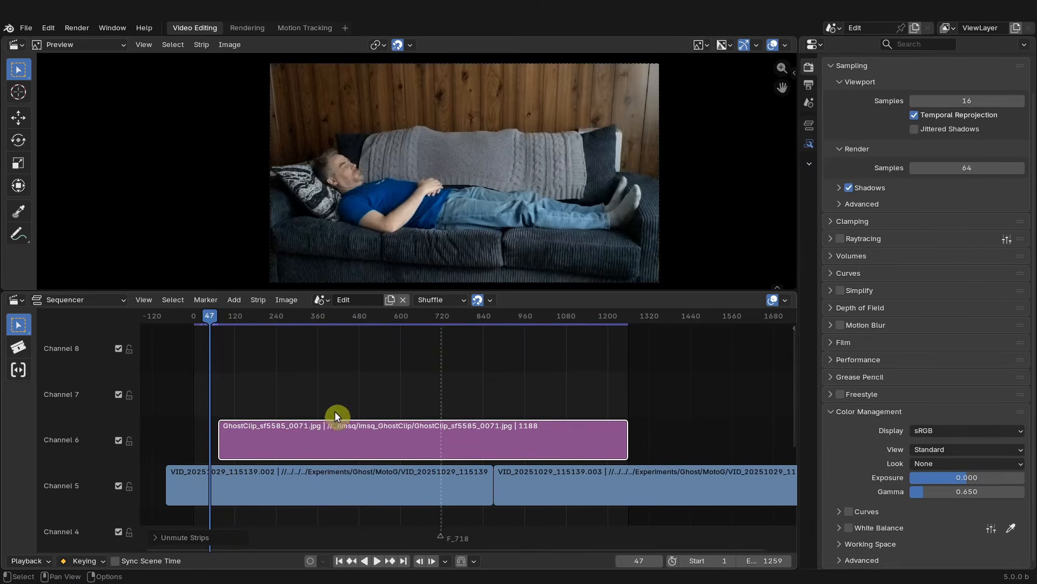
- Select the GhostClip strip in channel 6 and open its strip modifier properties
{"action": "left_click", "coordinate": [305, 334]}
{"action": "left_click", "coordinate": [444, 450]}
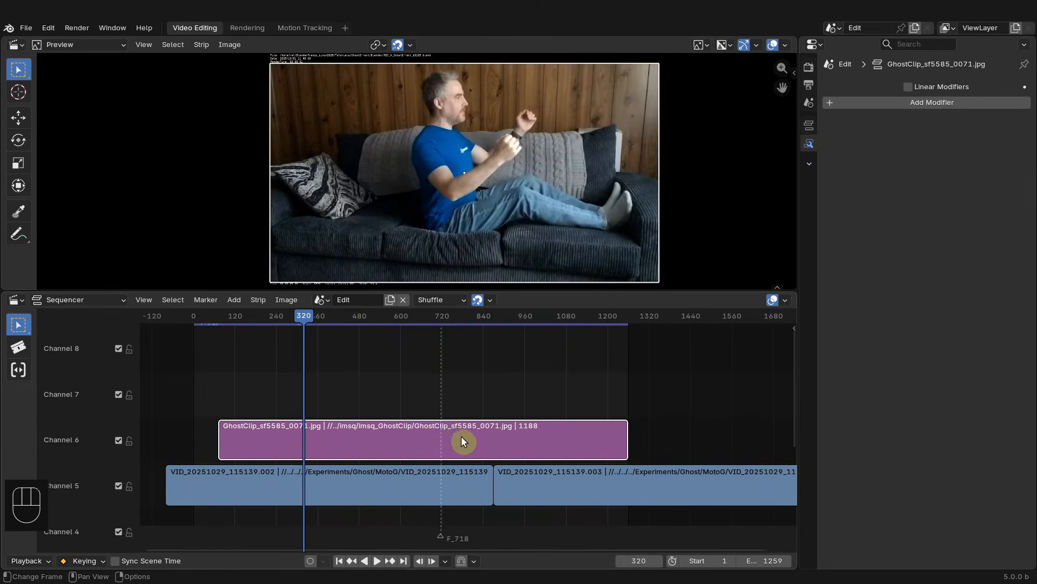
{"action": "left_click", "coordinate": [810, 126]}
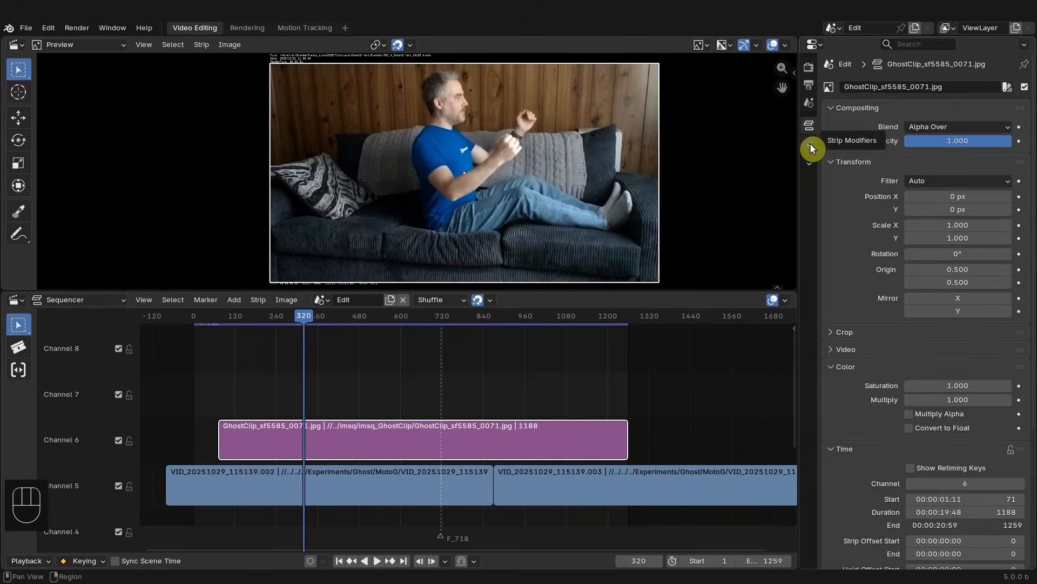
{"action": "left_click", "coordinate": [809, 142]}
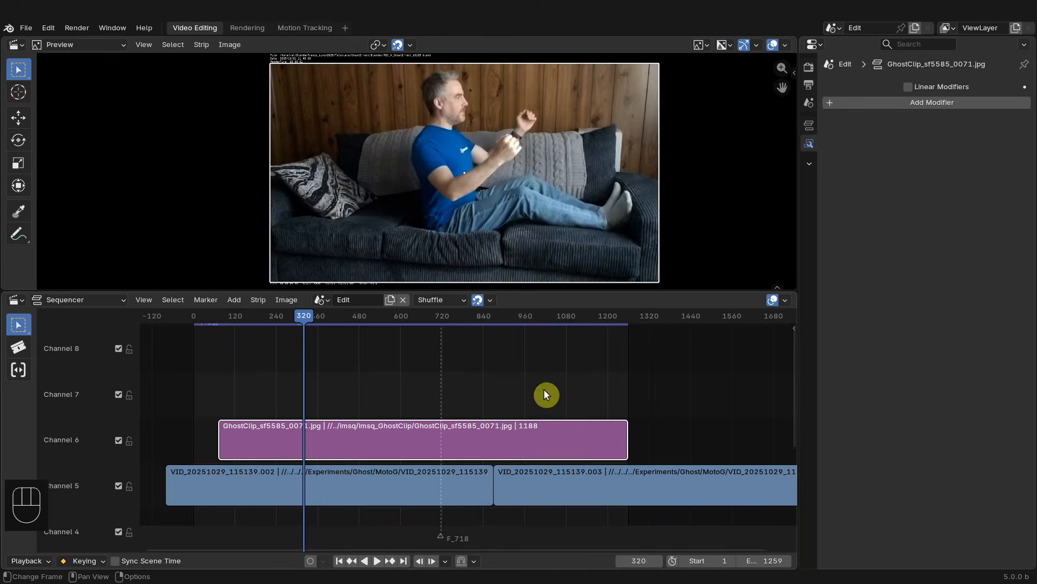
{"action": "key", "text": "n"}
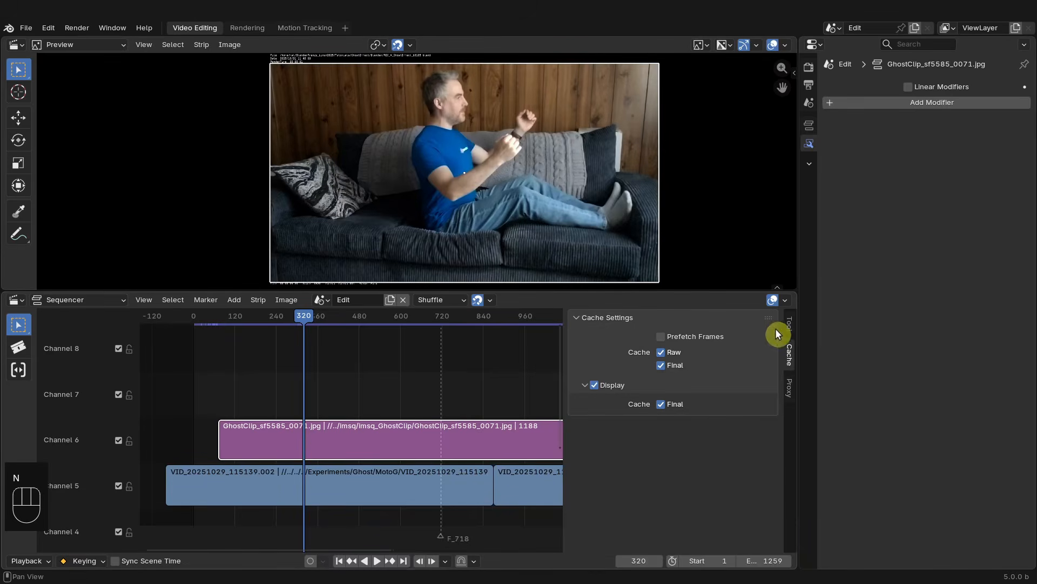
{"action": "left_click", "coordinate": [790, 324]}
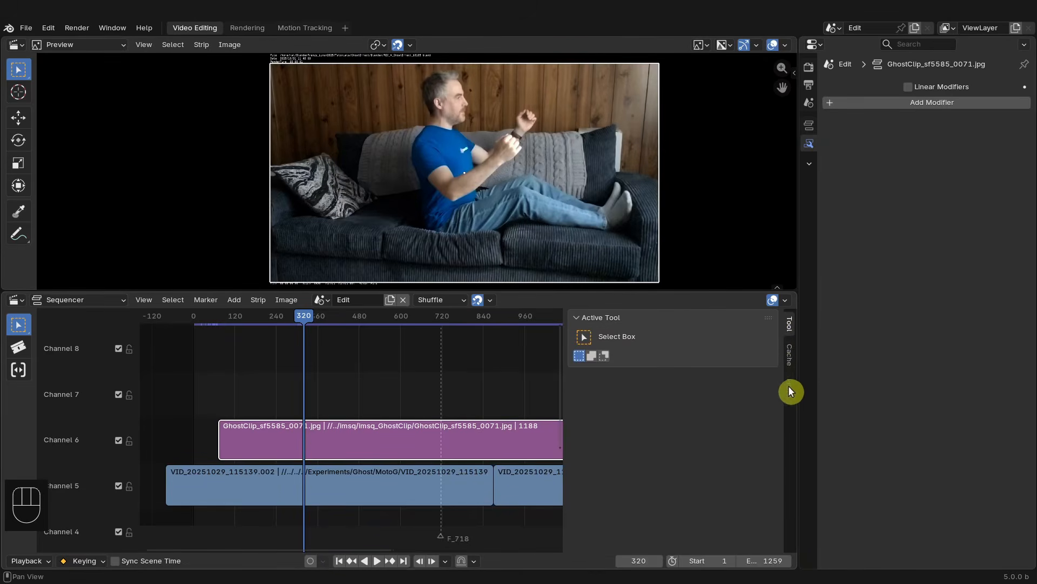
{"action": "left_click", "coordinate": [809, 125]}
{"action": "left_click", "coordinate": [808, 141]}
{"action": "key", "text": "n"}
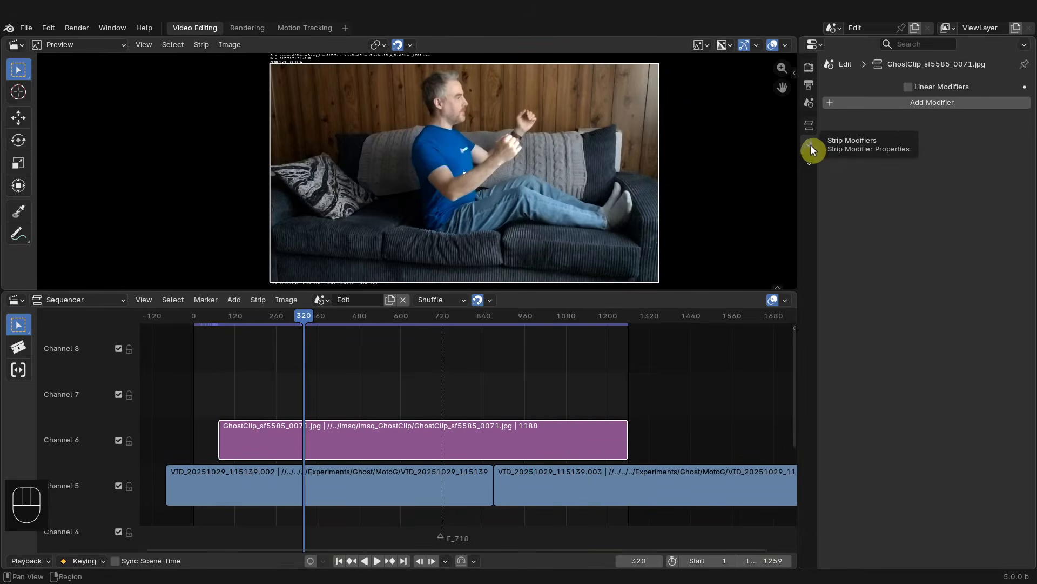
{"action": "key", "text": "n"}
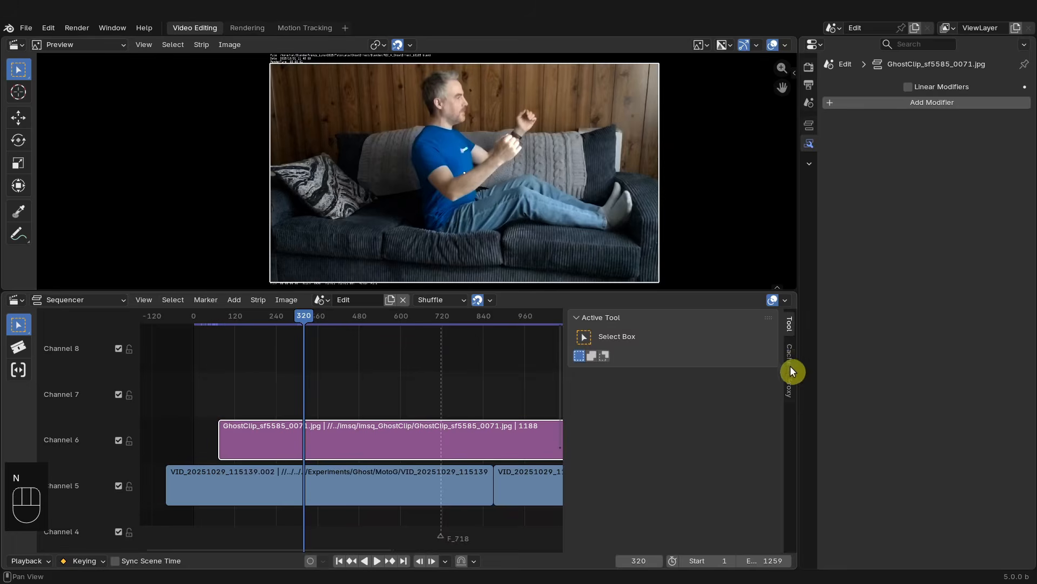
{"action": "key", "text": "n"}
- Add a Mask modifier to the GhostClip strip, set its type to Mask and assign the Mask data-block
{"action": "left_click", "coordinate": [903, 102]}
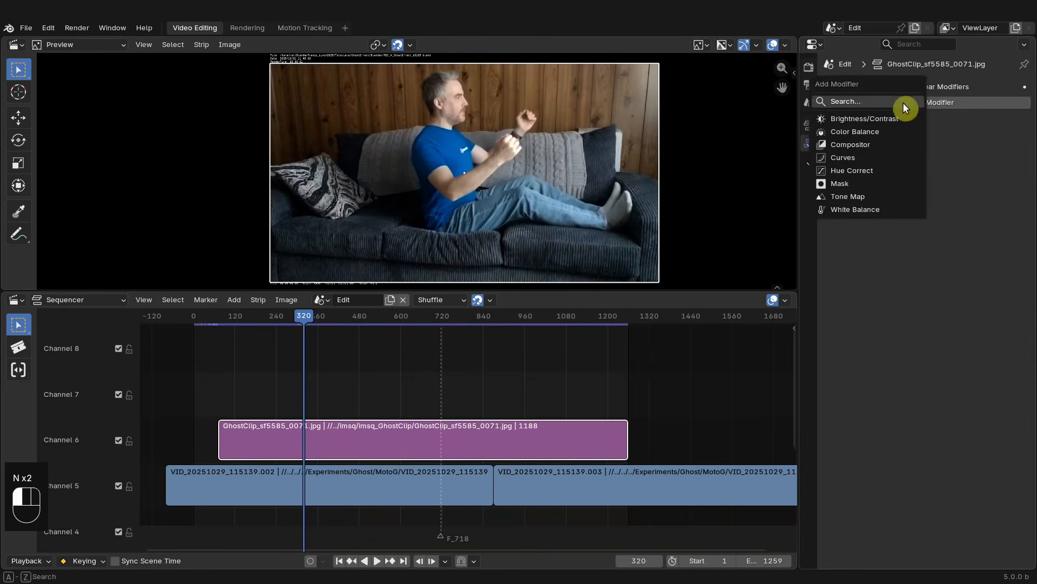
{"action": "left_click", "coordinate": [843, 185]}
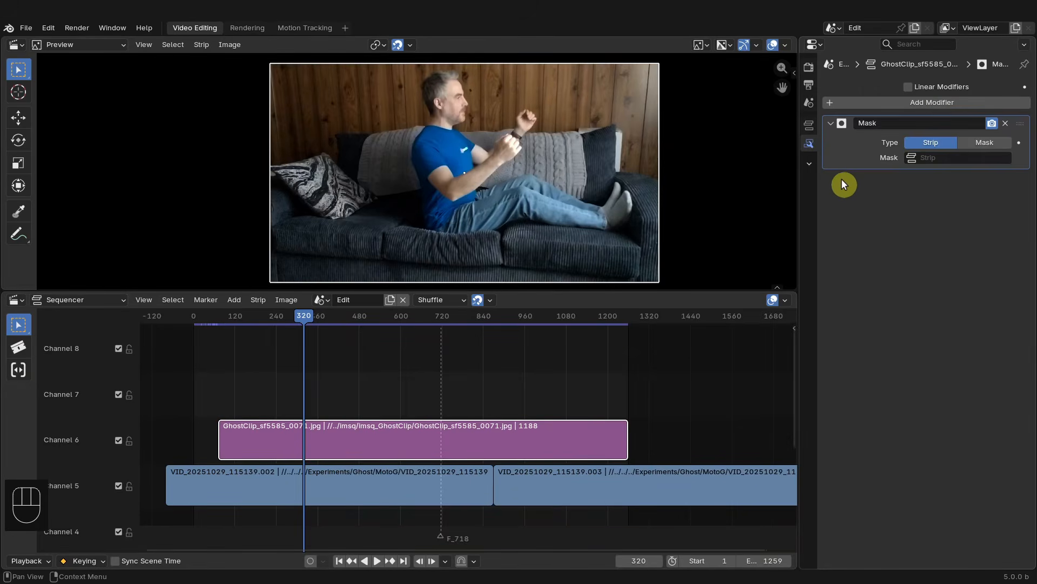
{"action": "left_click", "coordinate": [985, 143]}
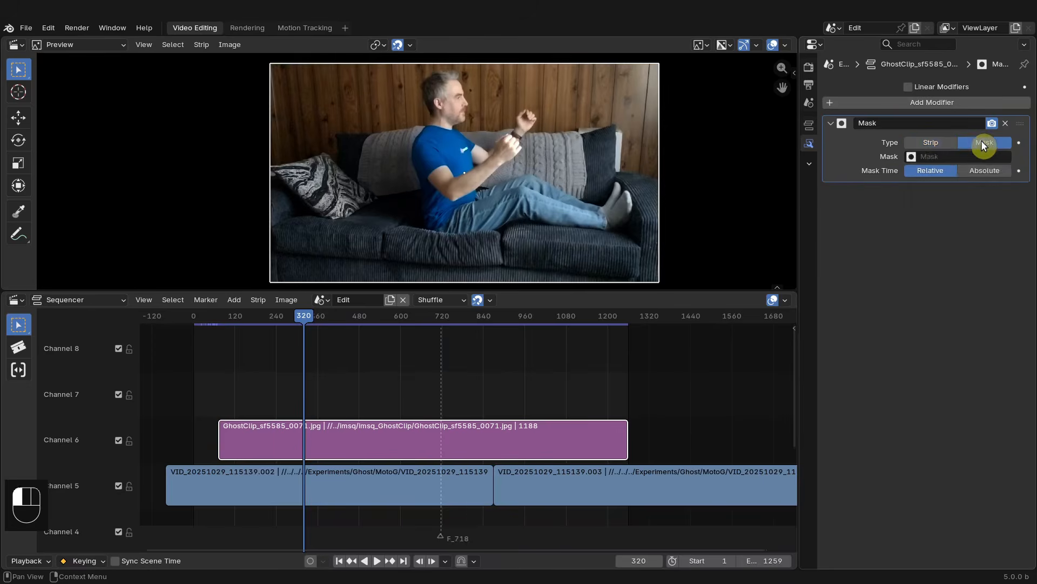
{"action": "left_click", "coordinate": [941, 156]}
{"action": "left_click", "coordinate": [917, 178]}
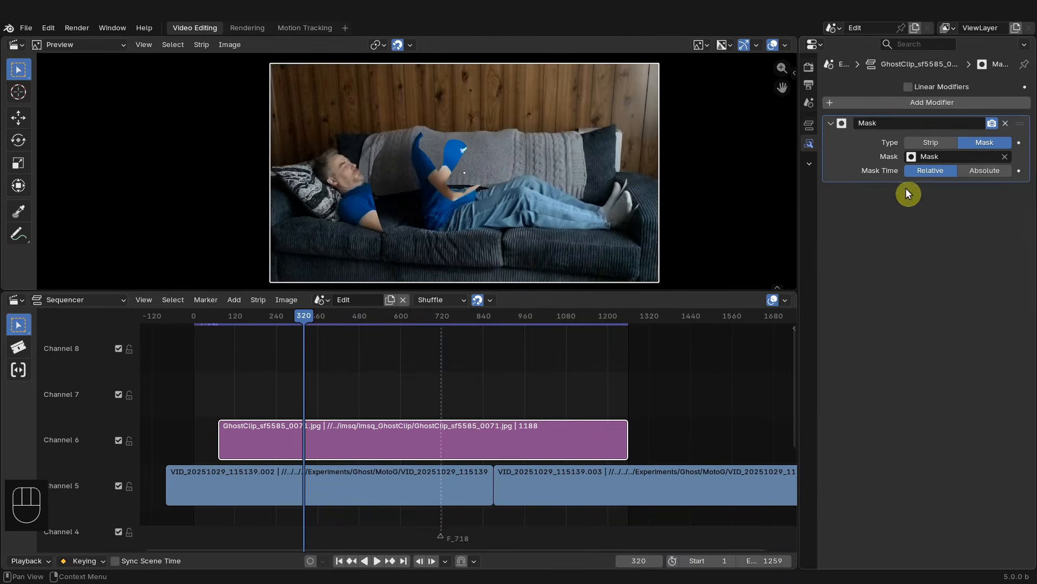
- Compare the sequencer frame with the mask animation timing in the Motion Tracking workspace around frames 71 to 75
{"action": "left_click_drag", "start_coordinate": [307, 312], "coordinate": [236, 327]}
{"action": "left_click", "coordinate": [218, 318]}
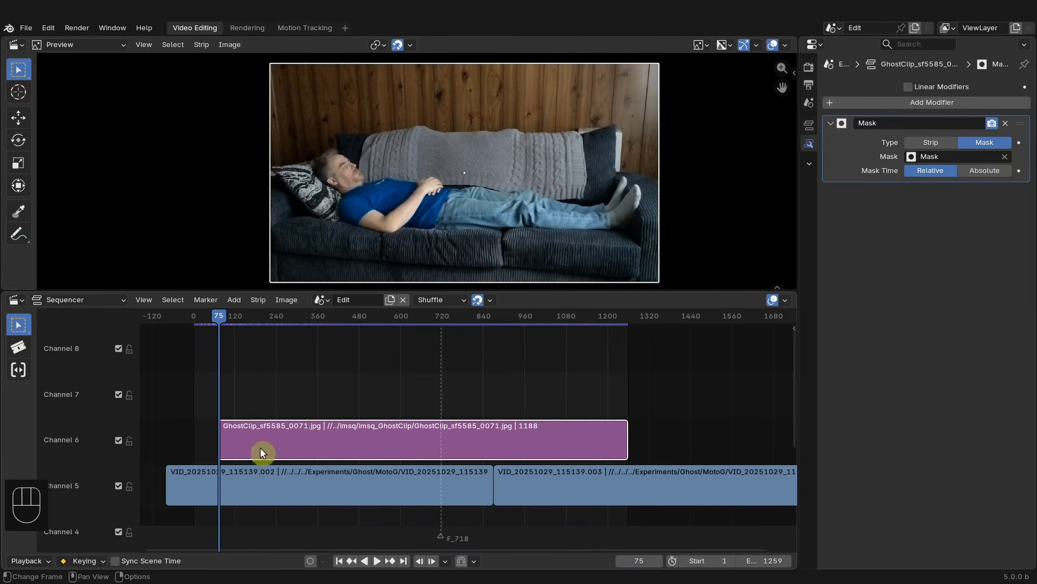
{"action": "left_click", "coordinate": [302, 28]}
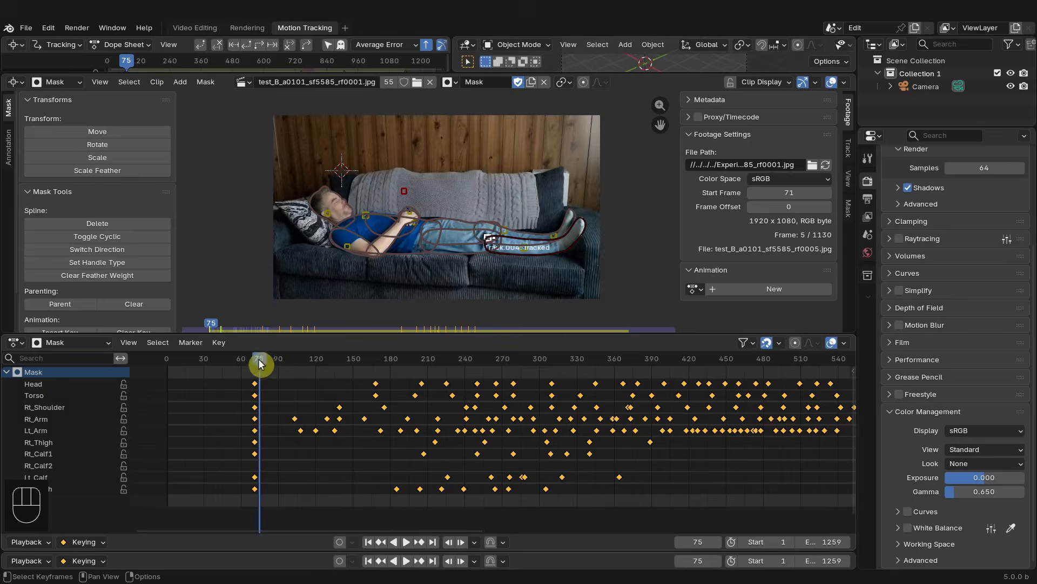
{"action": "left_click_drag", "start_coordinate": [259, 362], "coordinate": [253, 373]}
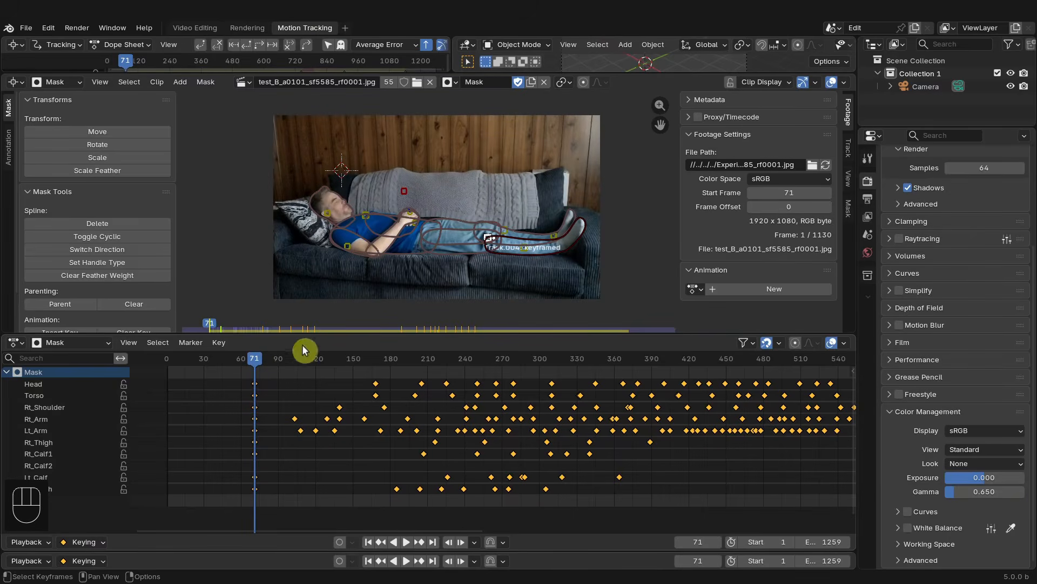
{"action": "left_click", "coordinate": [205, 30]}
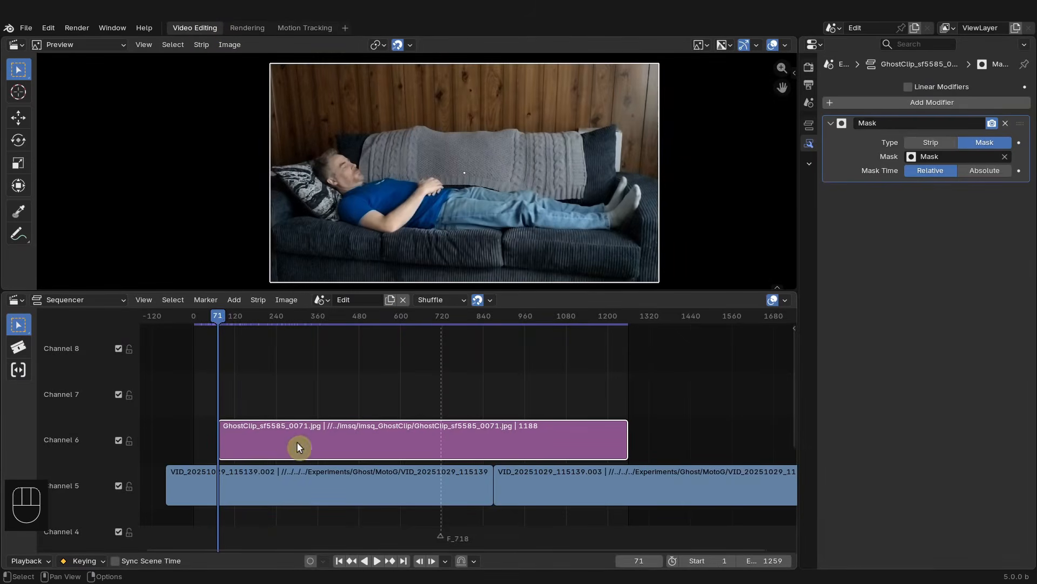
- Hide the underlying VID strip in channel 5 and reselect the GhostClip strip to preview the masked ghost alone
{"action": "left_click_drag", "start_coordinate": [219, 319], "coordinate": [254, 326]}
{"action": "left_click", "coordinate": [400, 492]}
{"action": "key", "text": "h"}
{"action": "left_click", "coordinate": [280, 468]}
{"action": "left_click", "coordinate": [283, 442]}
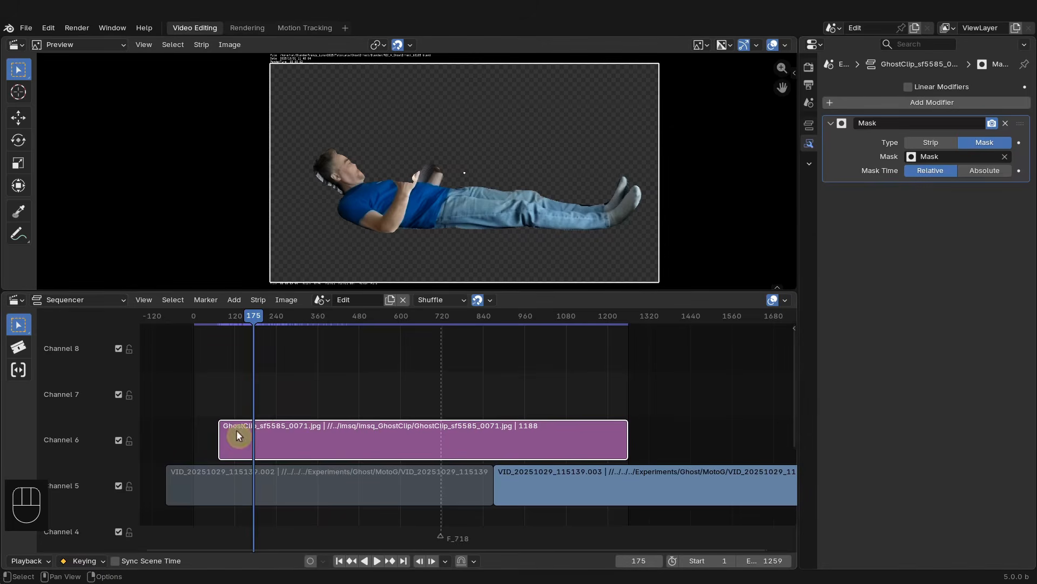
- Set the mask modifier's Mask Time to Absolute and scrub to frame 597 to check the alignment
{"action": "left_click", "coordinate": [977, 171]}
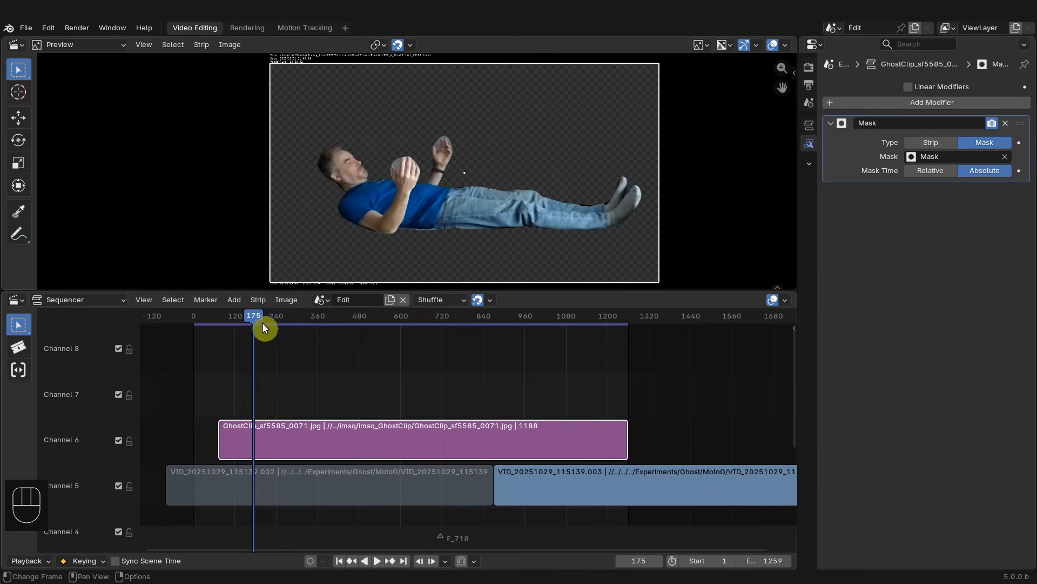
{"action": "left_click_drag", "start_coordinate": [262, 322], "coordinate": [400, 326]}
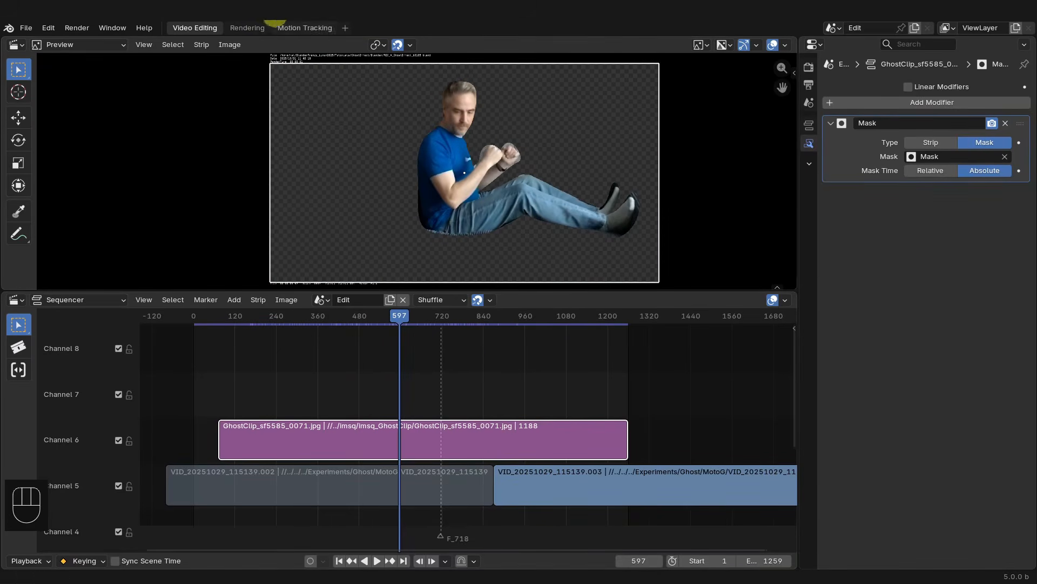
- In the Motion Tracking mask editor, select all Head mask points and fatten their feather by about 2
{"action": "left_click", "coordinate": [295, 27]}
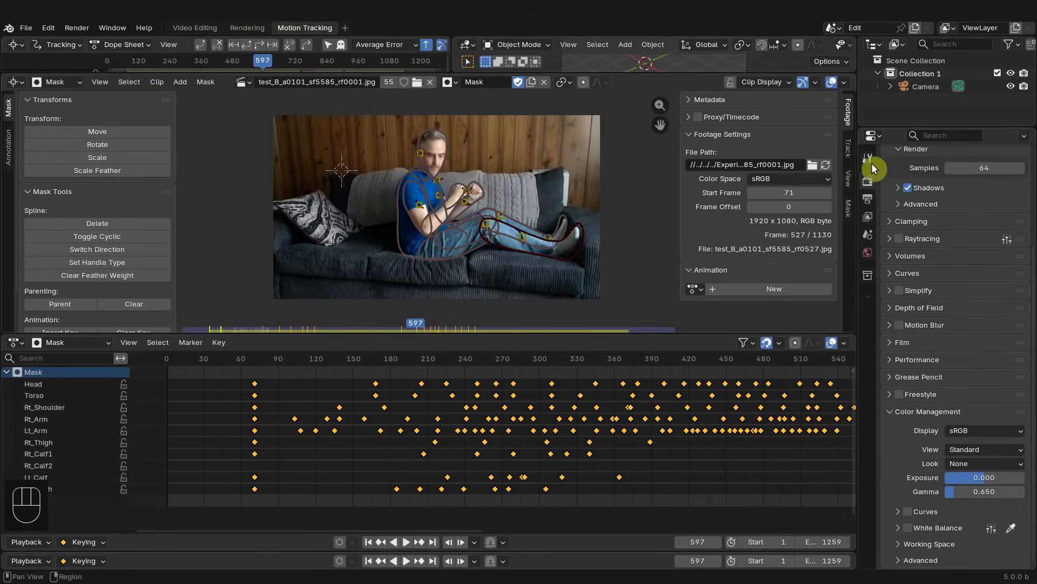
{"action": "left_click", "coordinate": [851, 216]}
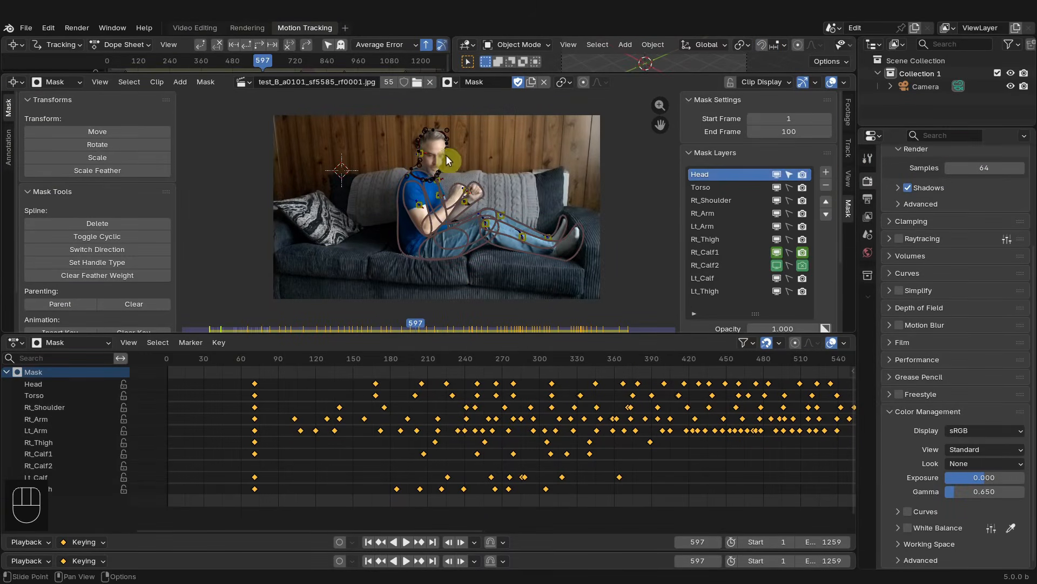
{"action": "scroll", "coordinate": [456, 157], "scroll_direction": "up", "scroll_amount": 4}
{"action": "key", "text": "a"}
{"action": "key", "text": "alt+s"}
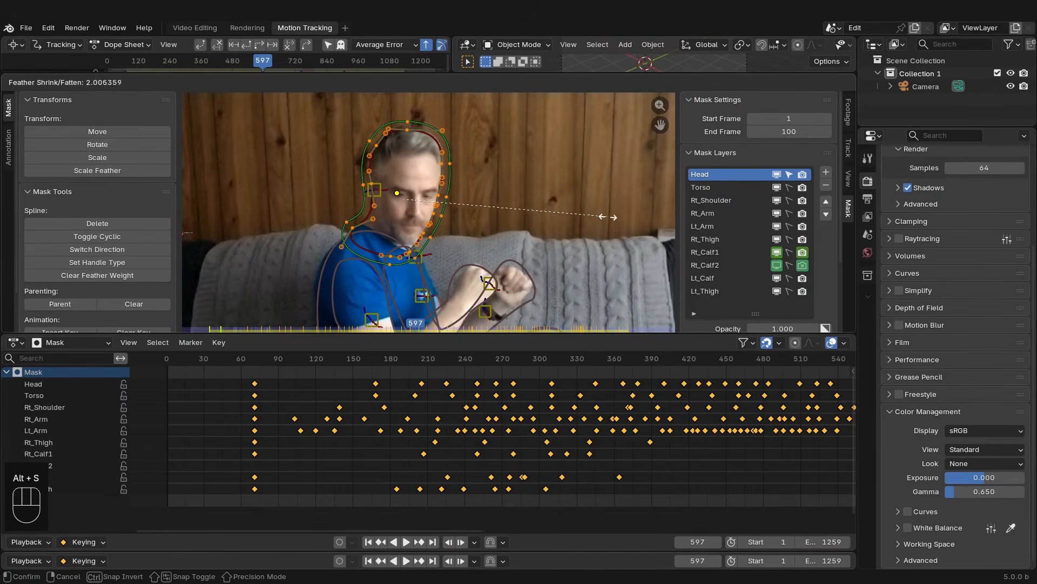
{"action": "left_click", "coordinate": [607, 217]}
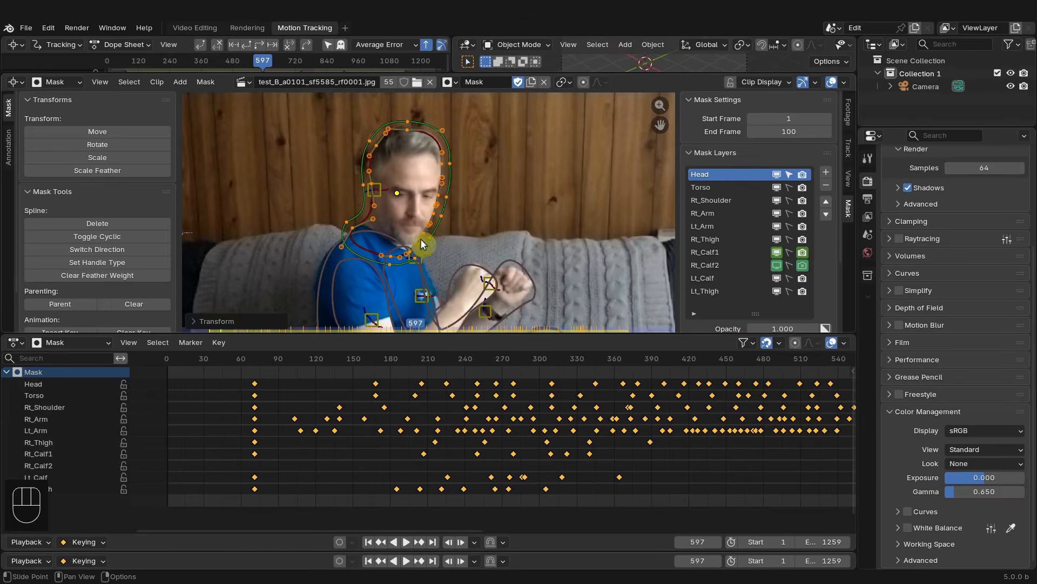
- Switch the spline direction and clear the feather weight of the selected Head mask points
{"action": "left_click", "coordinate": [94, 249]}
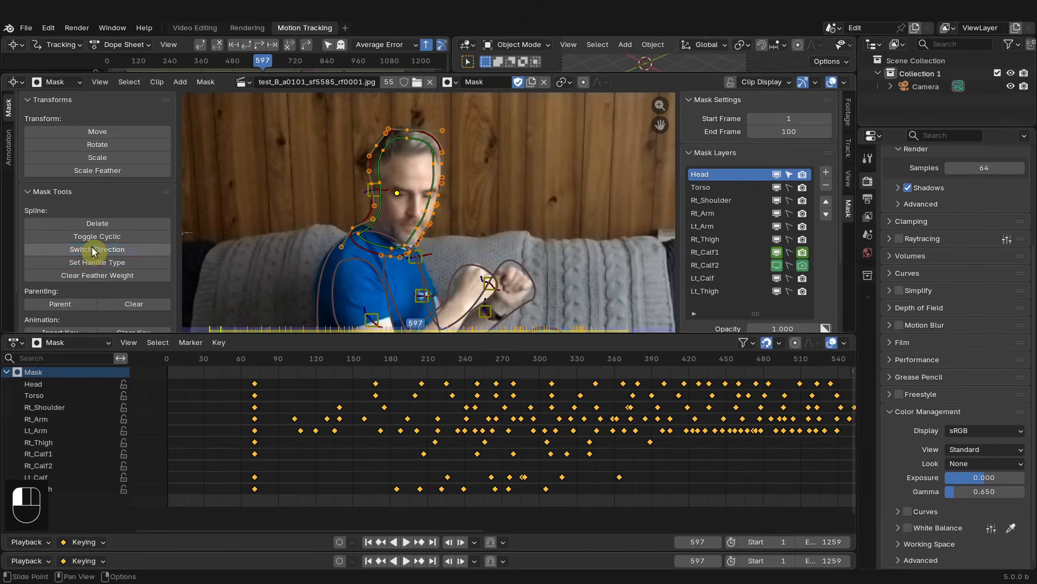
{"action": "left_click", "coordinate": [111, 275]}
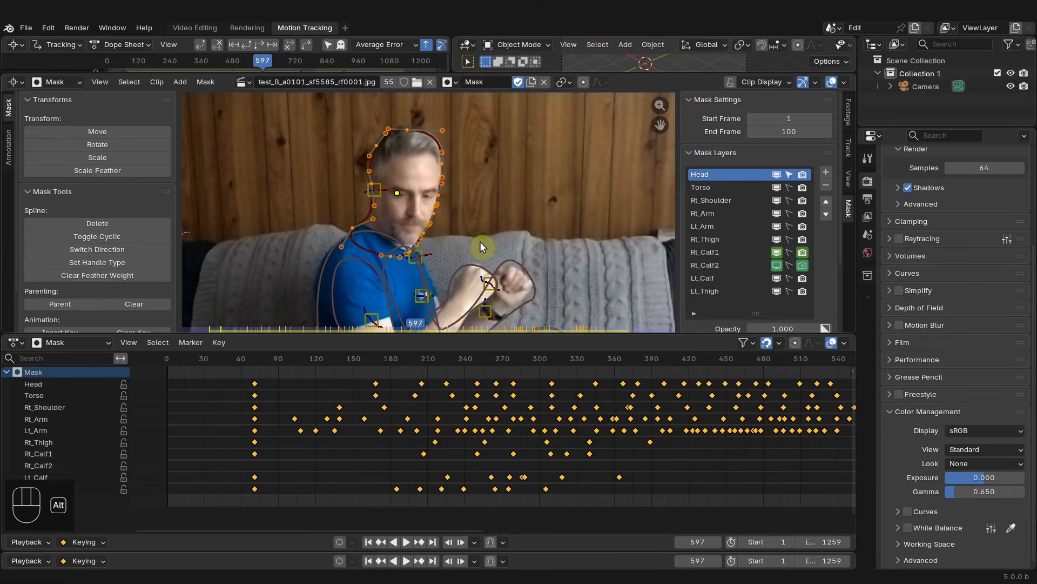
- Fatten the feather of the selected Head mask points again by about 1.96
{"action": "key", "text": "alt+s"}
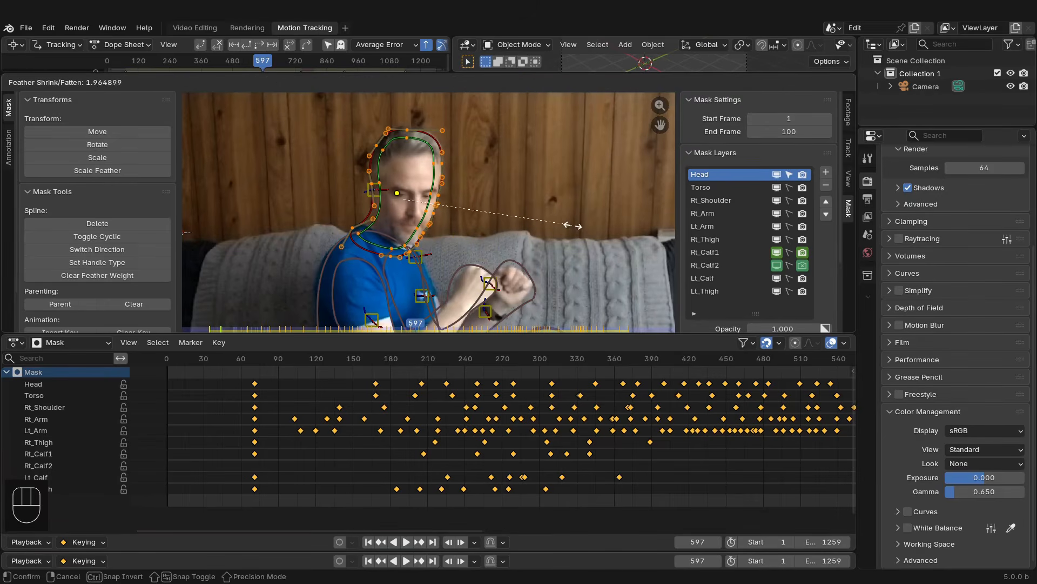
{"action": "left_click", "coordinate": [572, 226]}
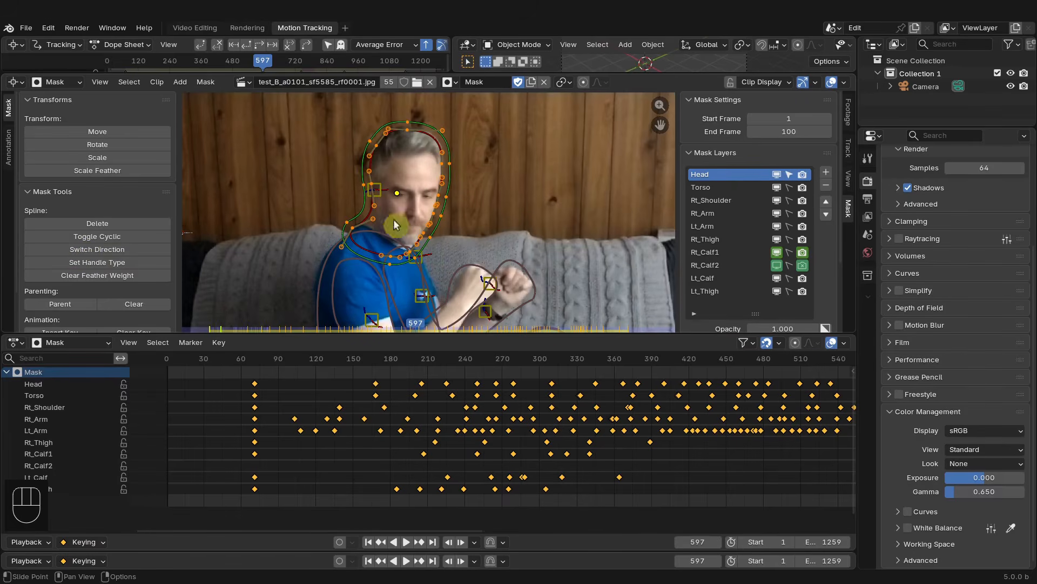
- Go to frame 71, zoom onto the head and fatten the Head mask feather by about 0.91
{"action": "scroll", "coordinate": [544, 433], "scroll_direction": "down", "scroll_amount": 5}
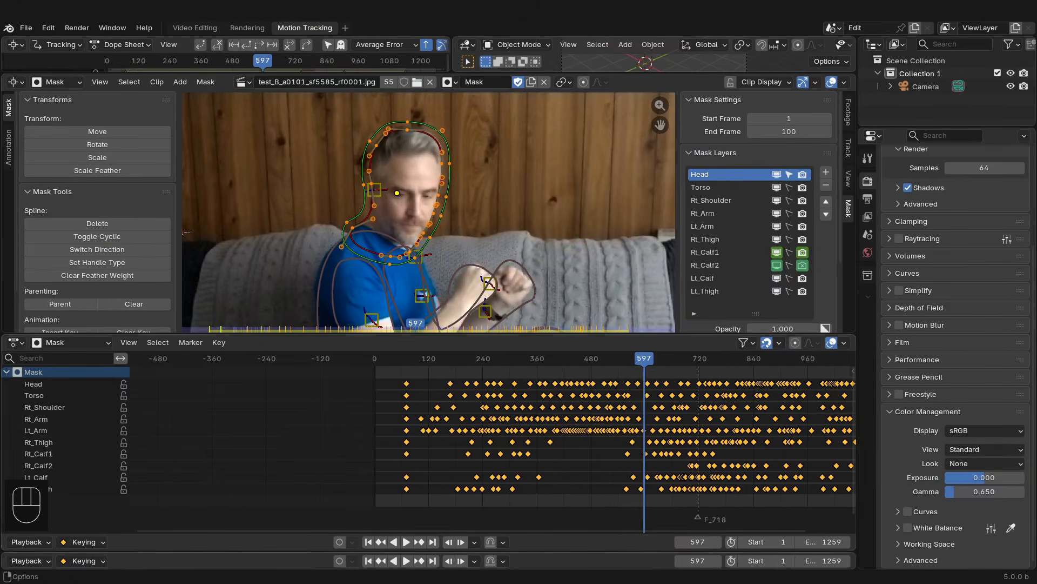
{"action": "left_click", "coordinate": [369, 542]}
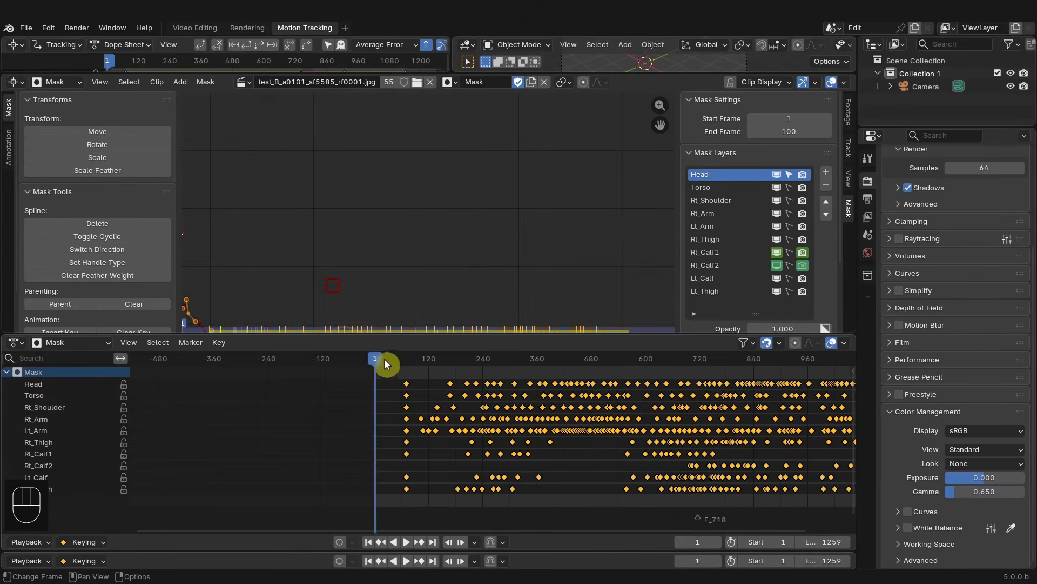
{"action": "left_click_drag", "start_coordinate": [385, 358], "coordinate": [407, 355]}
{"action": "scroll", "coordinate": [386, 270], "scroll_direction": "down", "scroll_amount": 6}
{"action": "scroll", "coordinate": [406, 261], "scroll_direction": "up", "scroll_amount": 6}
{"action": "middle_click_drag", "start_coordinate": [337, 259], "coordinate": [405, 215]}
{"action": "key", "text": "alt+s"}
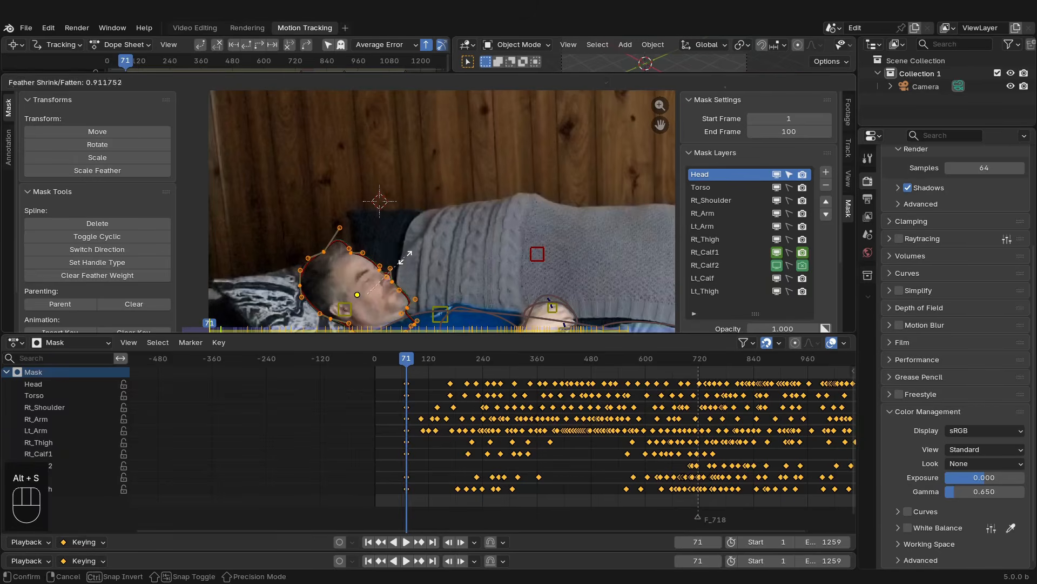
{"action": "left_click", "coordinate": [456, 260]}
{"action": "middle_click_drag", "start_coordinate": [456, 260], "coordinate": [450, 213], "text": "shift"}
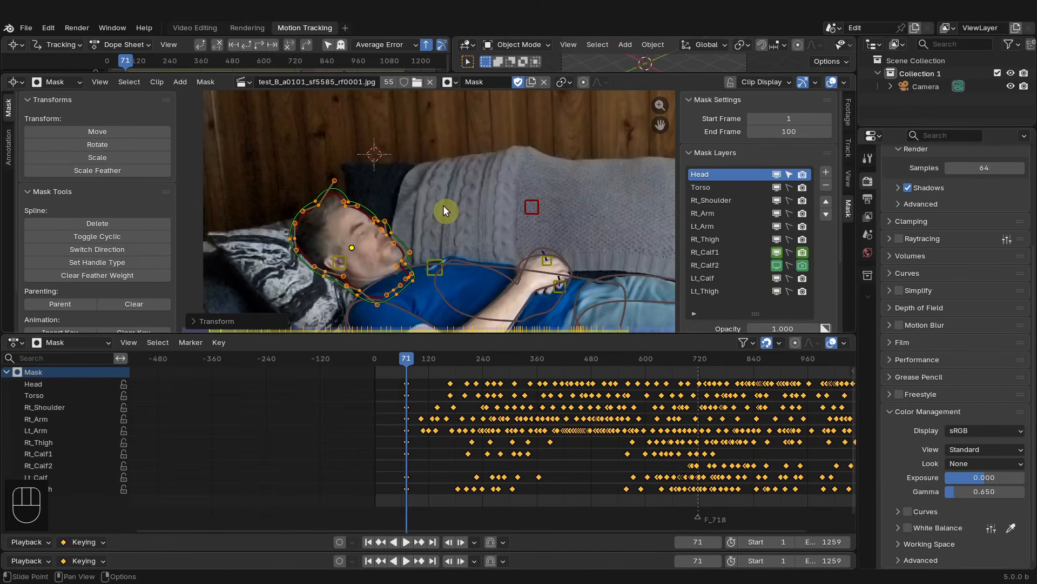
- Insert a shape keyframe for the Head mask at frame 71
{"action": "key", "text": "i"}
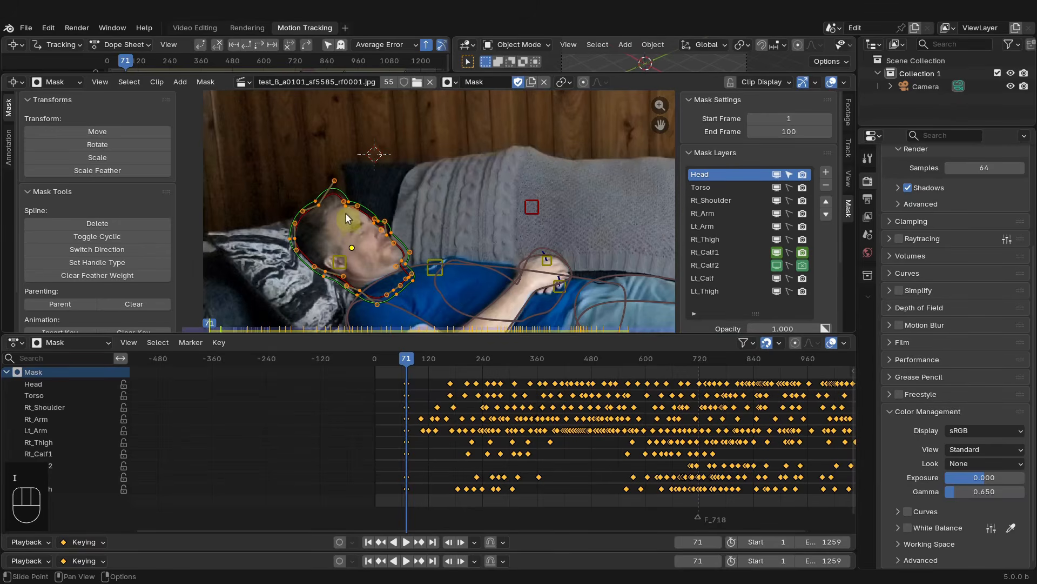
{"action": "scroll", "coordinate": [400, 204], "scroll_direction": "down", "scroll_amount": 4}
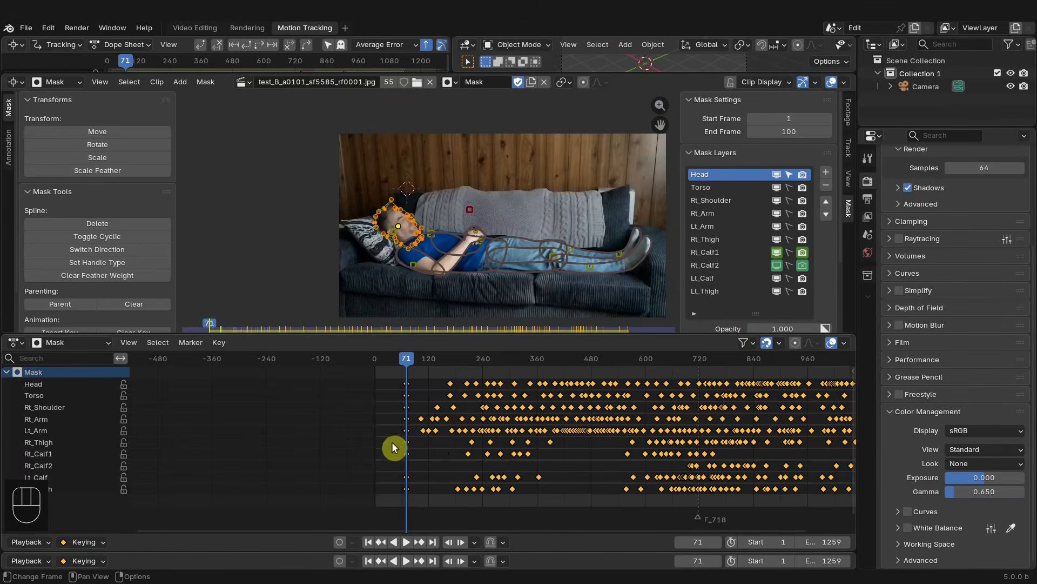
{"action": "scroll", "coordinate": [465, 236], "scroll_direction": "down", "scroll_amount": 3}
{"action": "scroll", "coordinate": [473, 258], "scroll_direction": "up", "scroll_amount": 3}
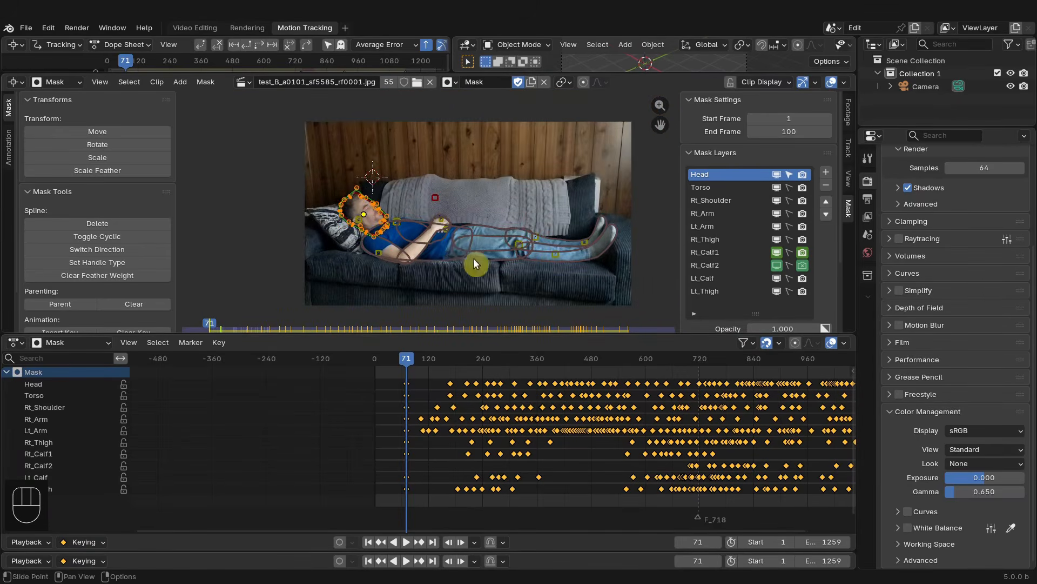
- Select all Head layer keyframes in the dope sheet and re-key their shape points for feather only
{"action": "key", "text": "a"}
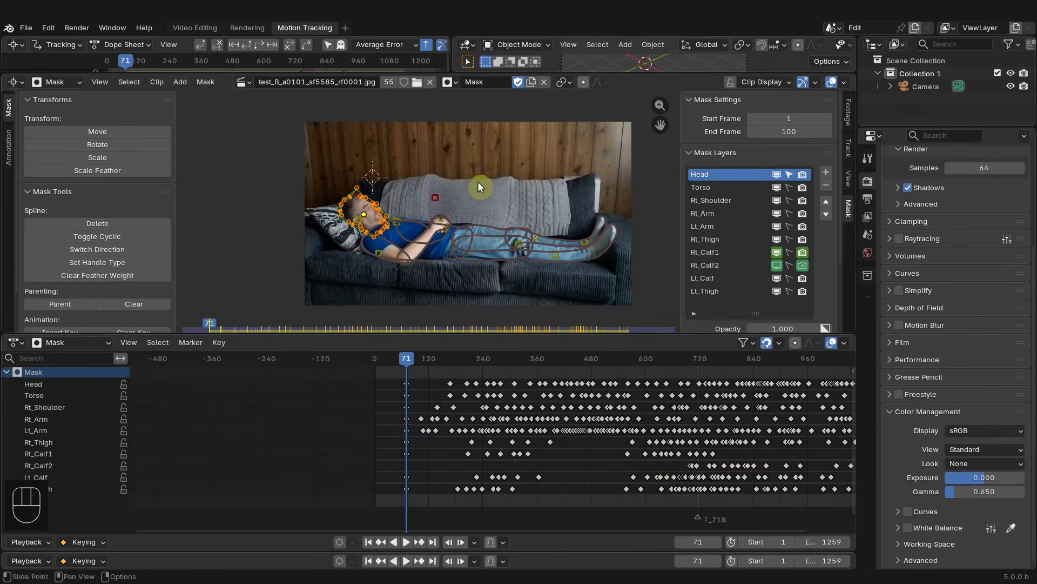
{"action": "left_click_drag", "start_coordinate": [411, 378], "coordinate": [797, 389]}
{"action": "left_click", "coordinate": [493, 371]}
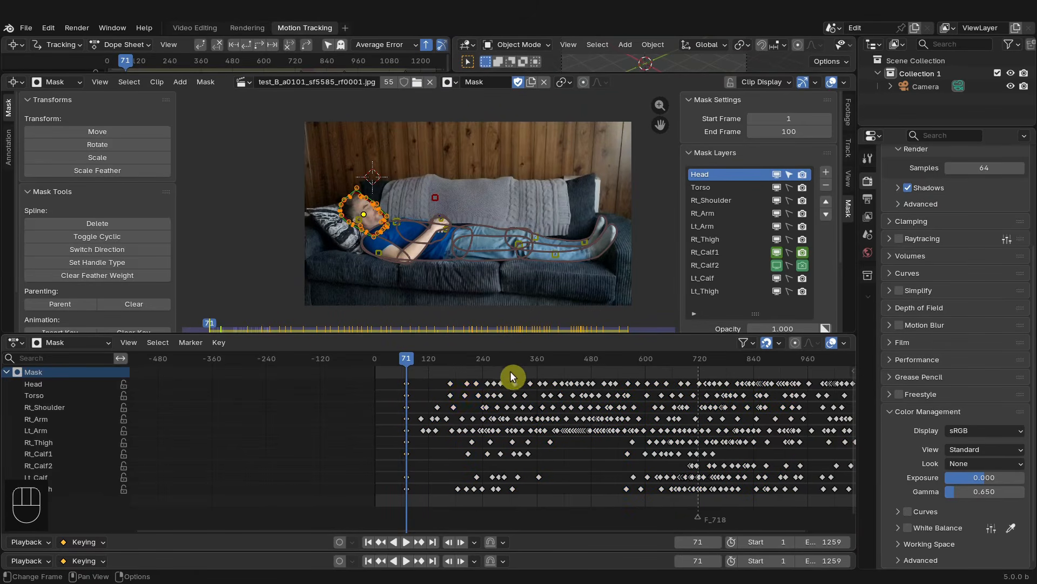
{"action": "middle_click_drag", "start_coordinate": [495, 378], "coordinate": [292, 420]}
{"action": "scroll", "coordinate": [292, 420], "scroll_direction": "up", "scroll_amount": 2}
{"action": "left_click", "coordinate": [244, 384]}
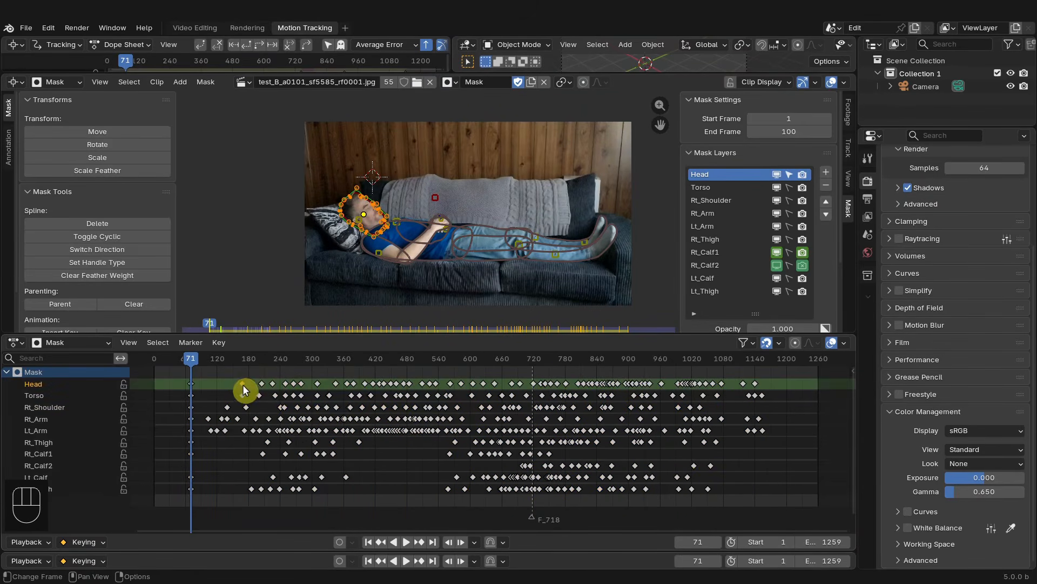
{"action": "key", "text": "b"}
{"action": "left_click_drag", "start_coordinate": [245, 383], "coordinate": [762, 387]}
{"action": "key", "text": "b"}
{"action": "scroll", "coordinate": [186, 394], "scroll_direction": "up", "scroll_amount": 4}
{"action": "middle_click_drag", "start_coordinate": [230, 408], "coordinate": [306, 392]}
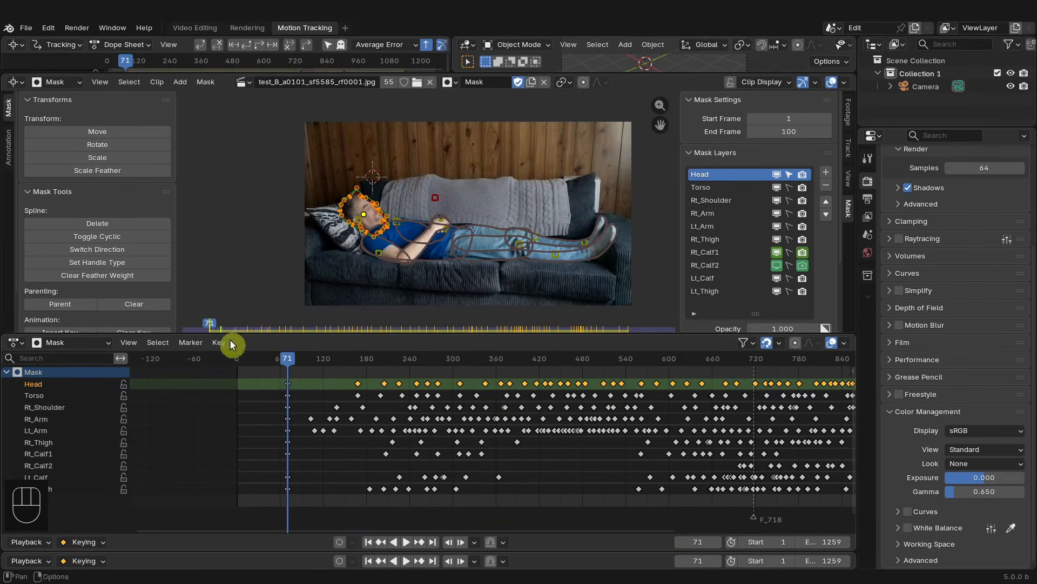
{"action": "scroll", "coordinate": [178, 297], "scroll_direction": "down", "scroll_amount": 2}
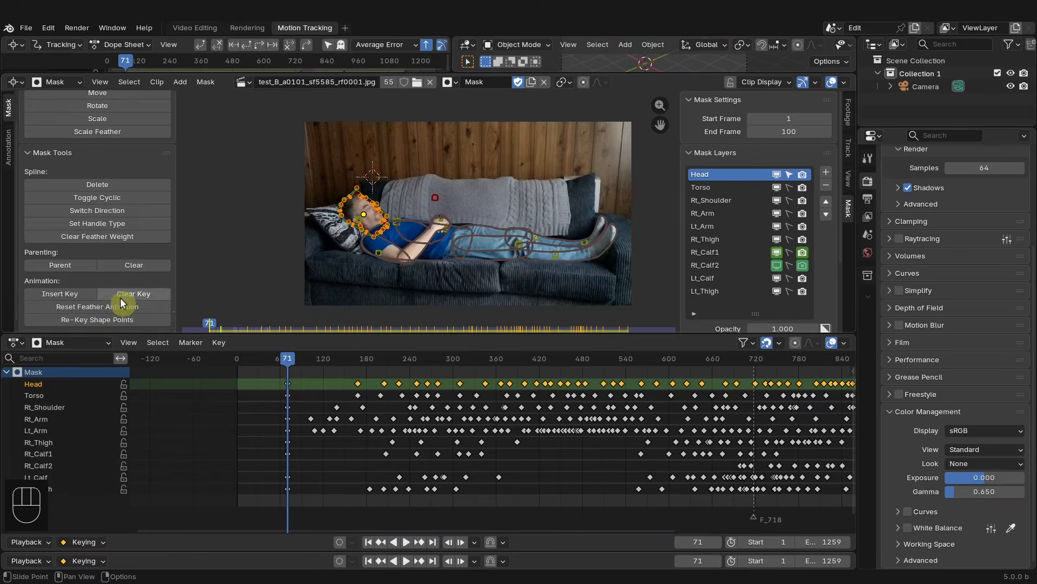
{"action": "left_click", "coordinate": [92, 322]}
{"action": "left_click", "coordinate": [232, 323]}
{"action": "left_click", "coordinate": [267, 304]}
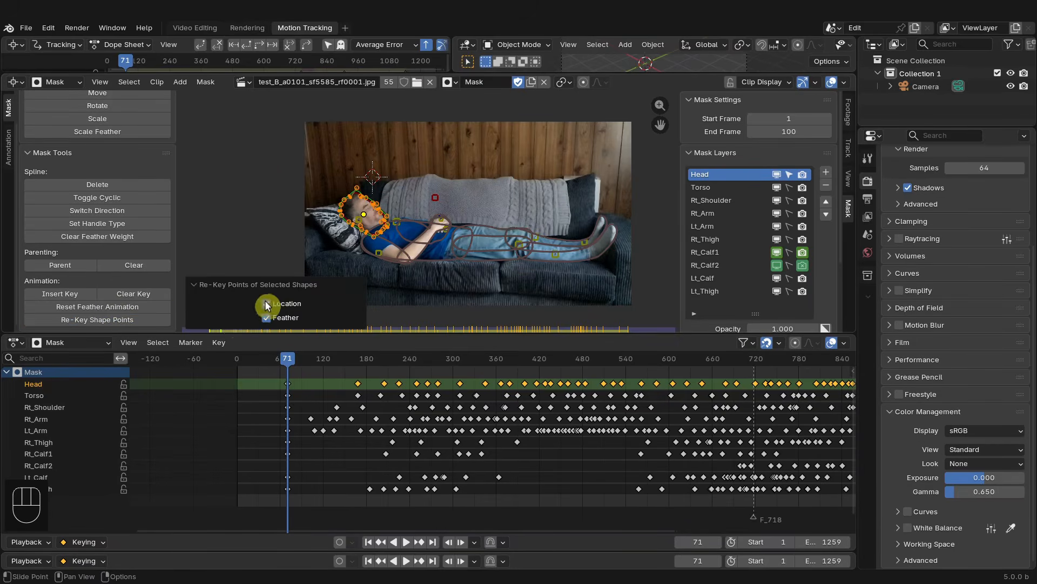
{"action": "left_click", "coordinate": [201, 284]}
- Switch to the Video Editing workspace and unhide the hidden video strip beneath the ghost clip
{"action": "left_click_drag", "start_coordinate": [308, 359], "coordinate": [427, 359]}
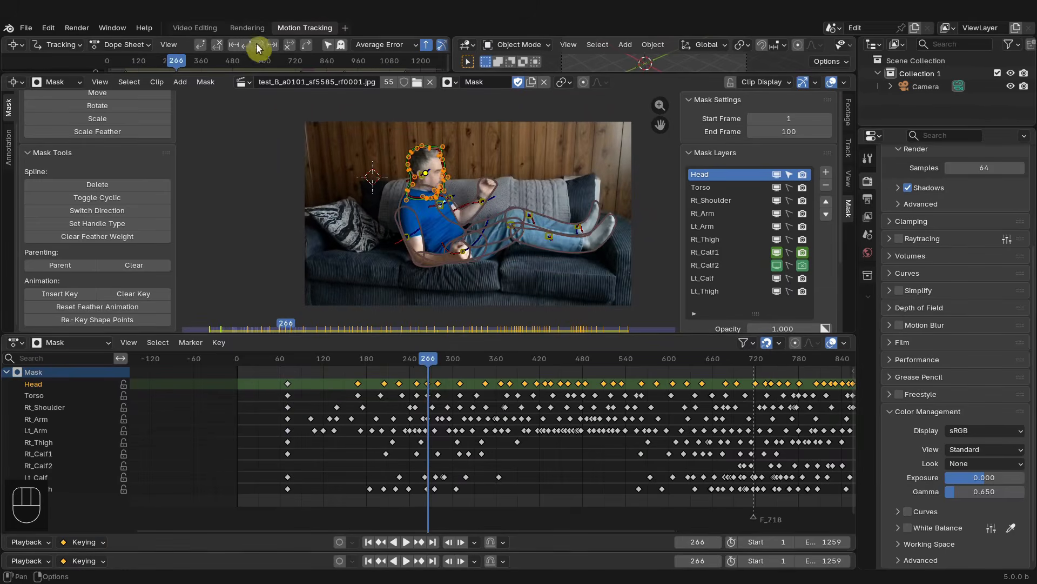
{"action": "left_click", "coordinate": [205, 28]}
{"action": "scroll", "coordinate": [417, 120], "scroll_direction": "up", "scroll_amount": 5}
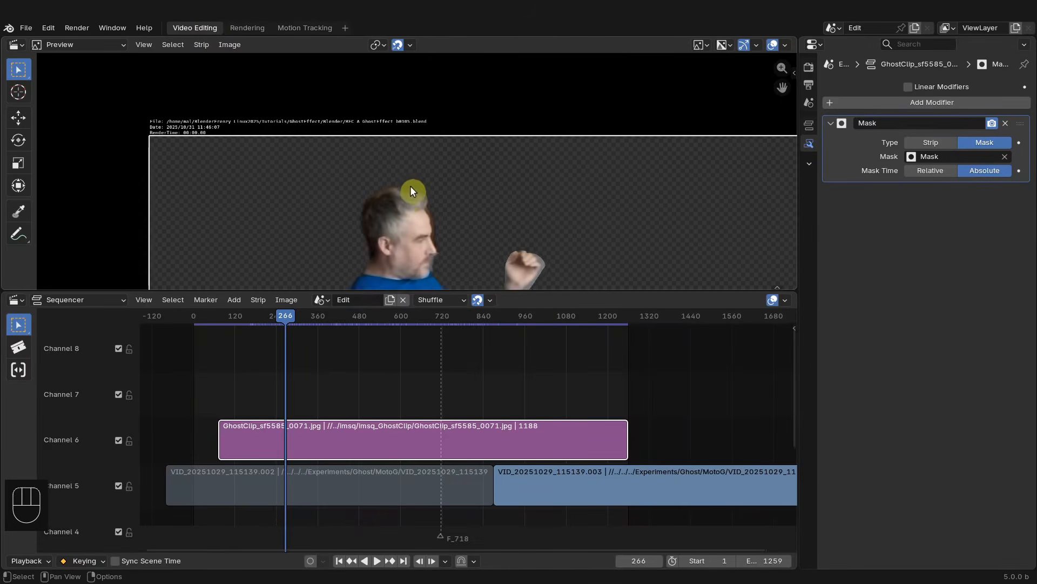
{"action": "scroll", "coordinate": [395, 189], "scroll_direction": "down", "scroll_amount": 4}
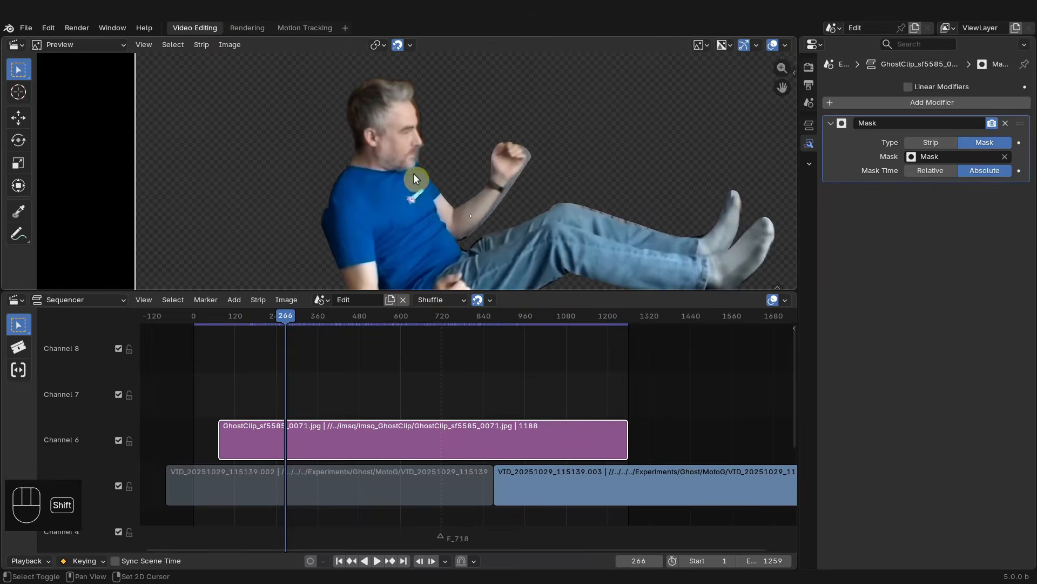
{"action": "middle_click_drag", "start_coordinate": [501, 208], "coordinate": [492, 195]}
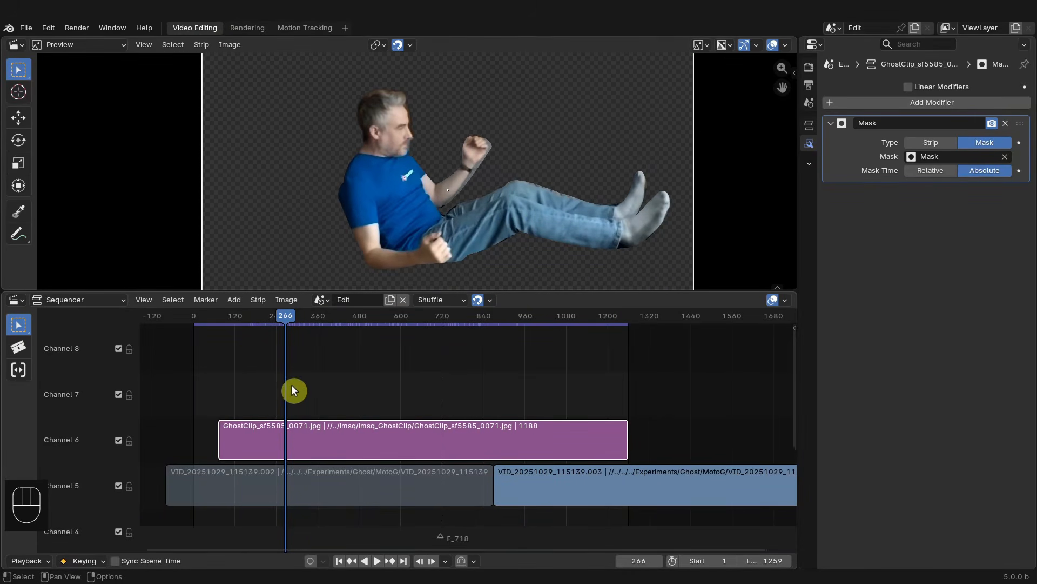
{"action": "left_click", "coordinate": [301, 497]}
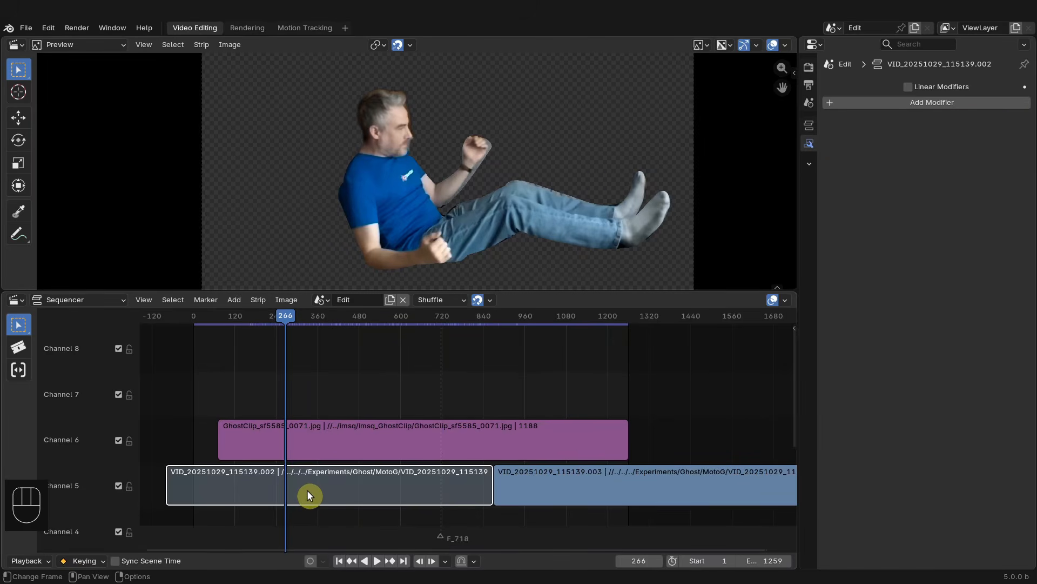
{"action": "key", "text": "alt+h"}
{"action": "mouse_move", "coordinate": [311, 323]}
{"action": "left_mouse_down"}
{"action": "mouse_move", "coordinate": [215, 327]}
{"action": "mouse_move", "coordinate": [313, 336]}
{"action": "mouse_move", "coordinate": [258, 336]}
{"action": "mouse_move", "coordinate": [306, 330]}
{"action": "left_mouse_up"}
{"action": "middle_click_drag", "start_coordinate": [394, 193], "coordinate": [430, 200], "text": "shift"}
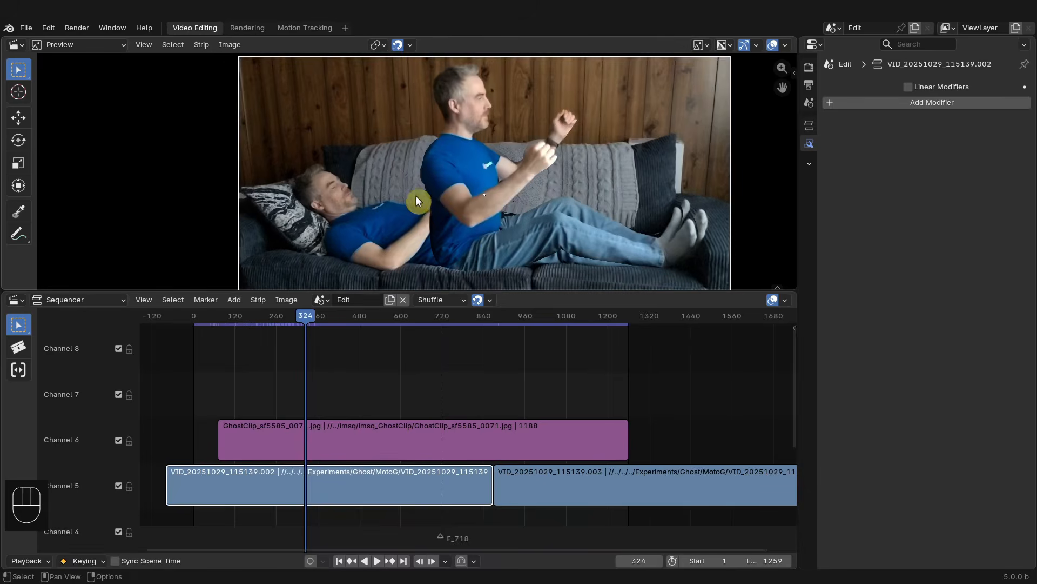
- Set the ghost clip strip's blend mode to Add
{"action": "scroll", "coordinate": [416, 196], "scroll_direction": "up", "scroll_amount": 1}
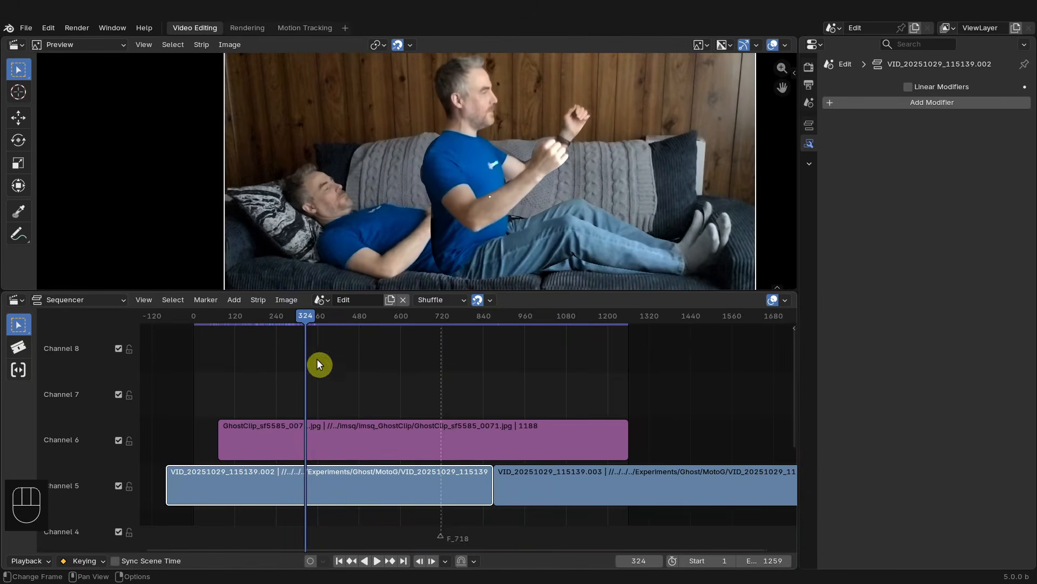
{"action": "left_click_drag", "start_coordinate": [305, 321], "coordinate": [310, 324]}
{"action": "left_click", "coordinate": [346, 427]}
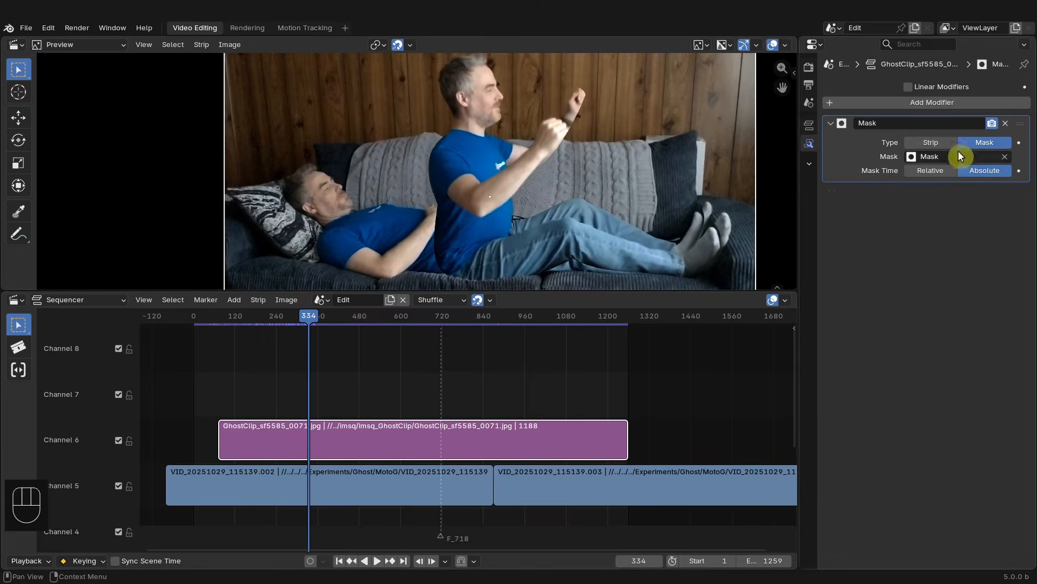
{"action": "left_click", "coordinate": [809, 125]}
{"action": "left_click", "coordinate": [954, 126]}
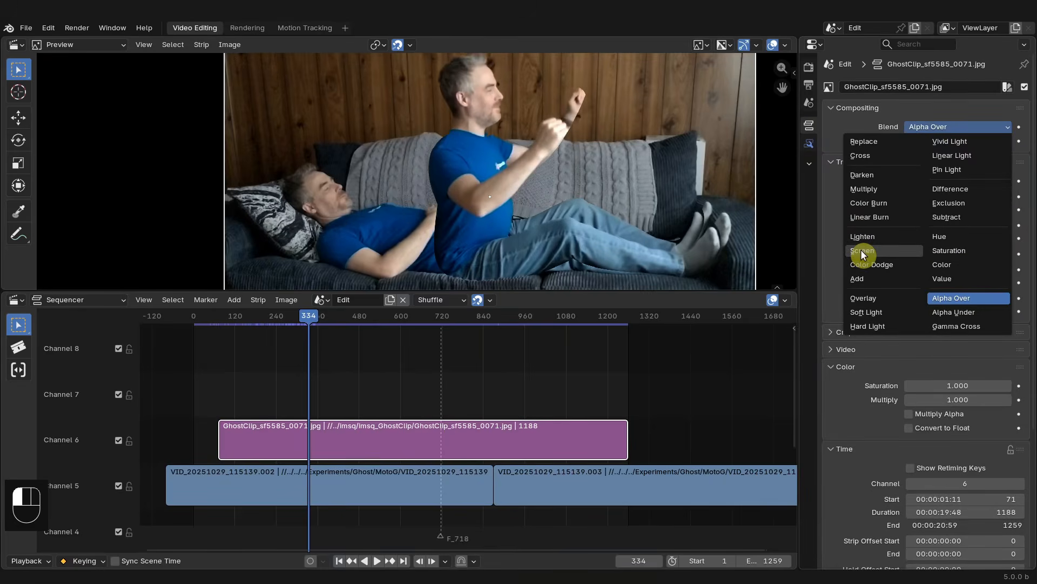
{"action": "left_click", "coordinate": [863, 279]}
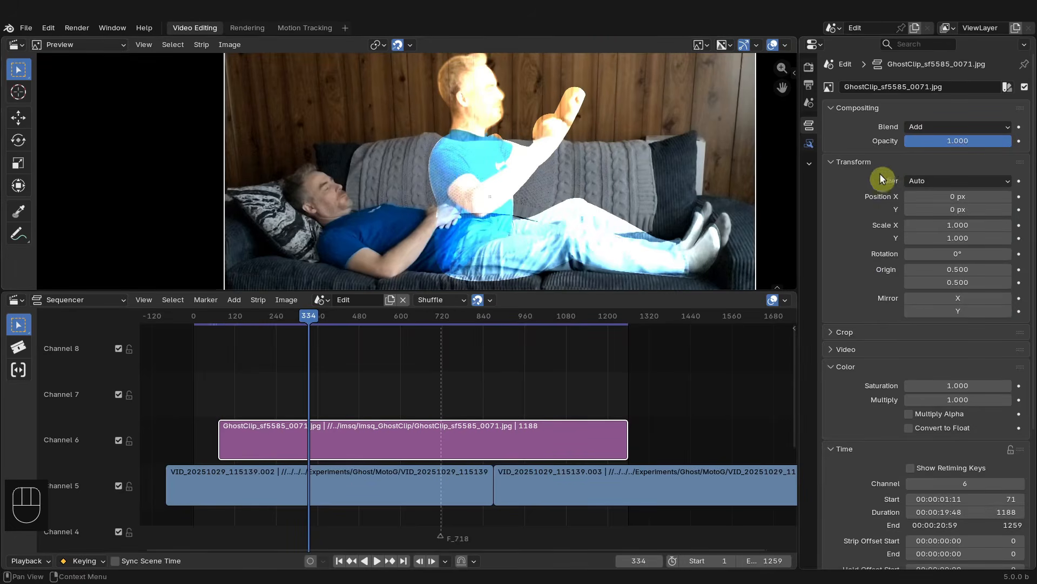
- Set the ghost clip strip's opacity to 0.4
{"action": "left_click_drag", "start_coordinate": [985, 145], "coordinate": [973, 145]}
{"action": "mouse_move", "coordinate": [962, 140]}
{"action": "left_mouse_down"}
{"action": "mouse_move", "coordinate": [941, 141]}
{"action": "mouse_move", "coordinate": [953, 141]}
{"action": "left_mouse_up"}
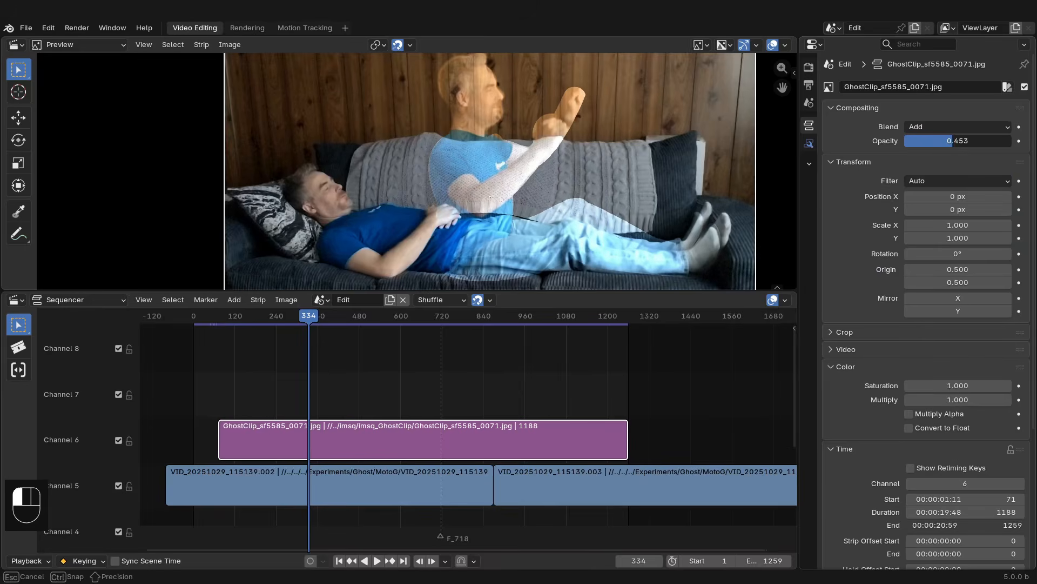
{"action": "left_click", "coordinate": [953, 141]}
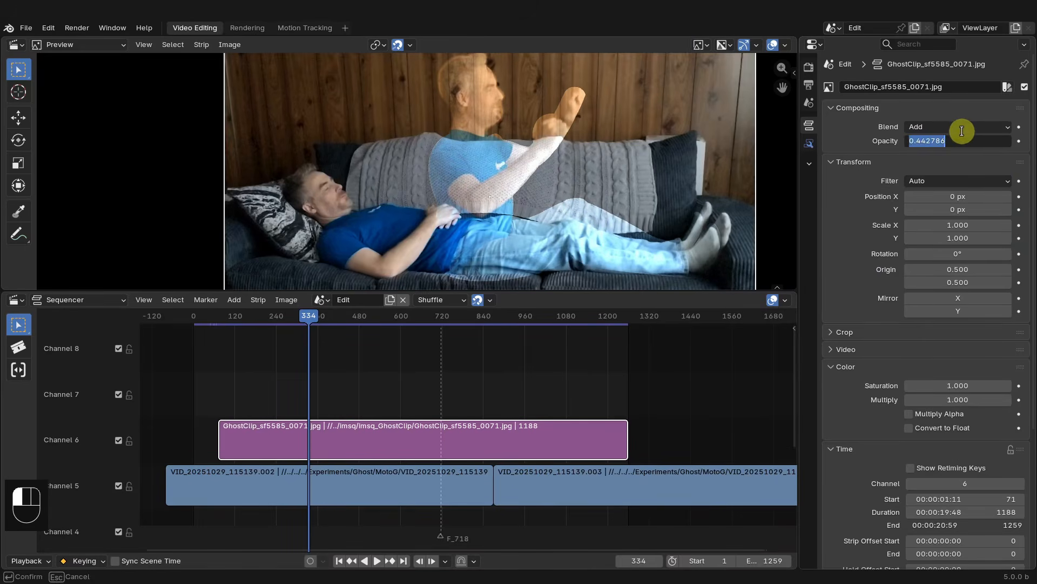
{"action": "type", "text": ".4"}
{"action": "key", "text": "Return"}
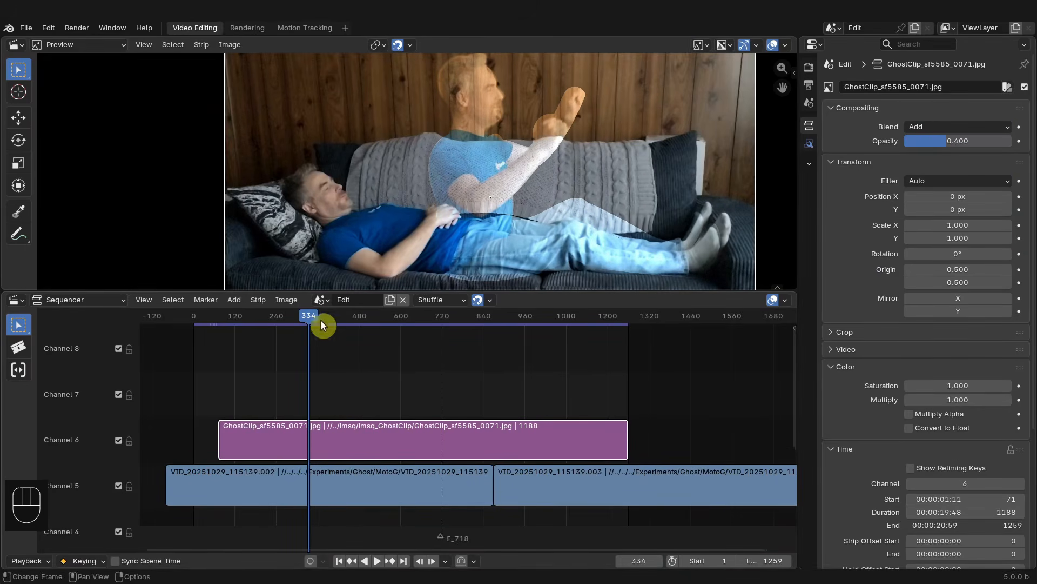
- Set the ghost clip strip's opacity to 0.5
{"action": "left_click_drag", "start_coordinate": [320, 320], "coordinate": [584, 378]}
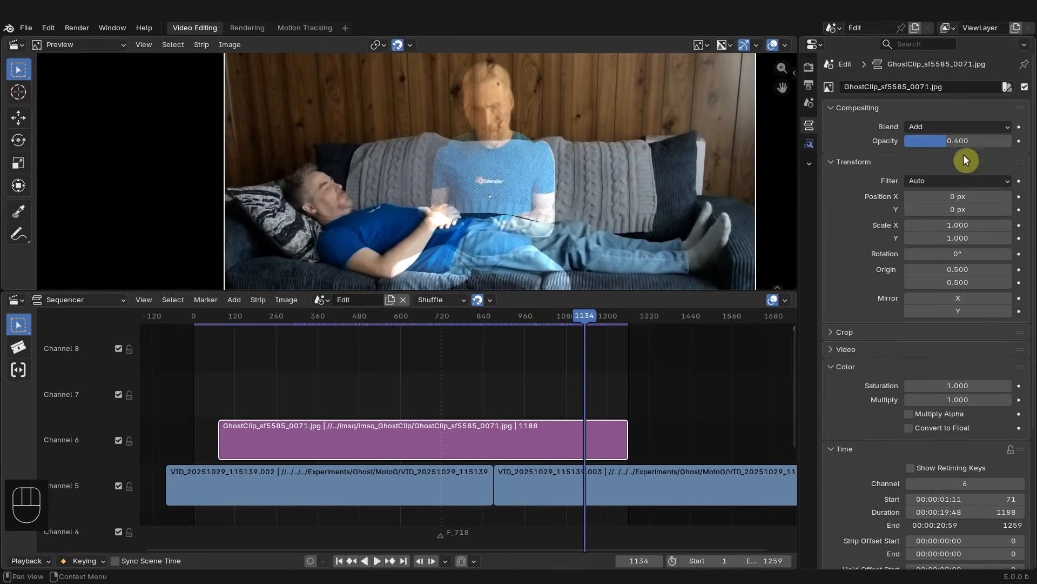
{"action": "left_click_drag", "start_coordinate": [959, 141], "coordinate": [959, 141]}
{"action": "type", "text": "0.5"}
{"action": "key", "text": "Return"}
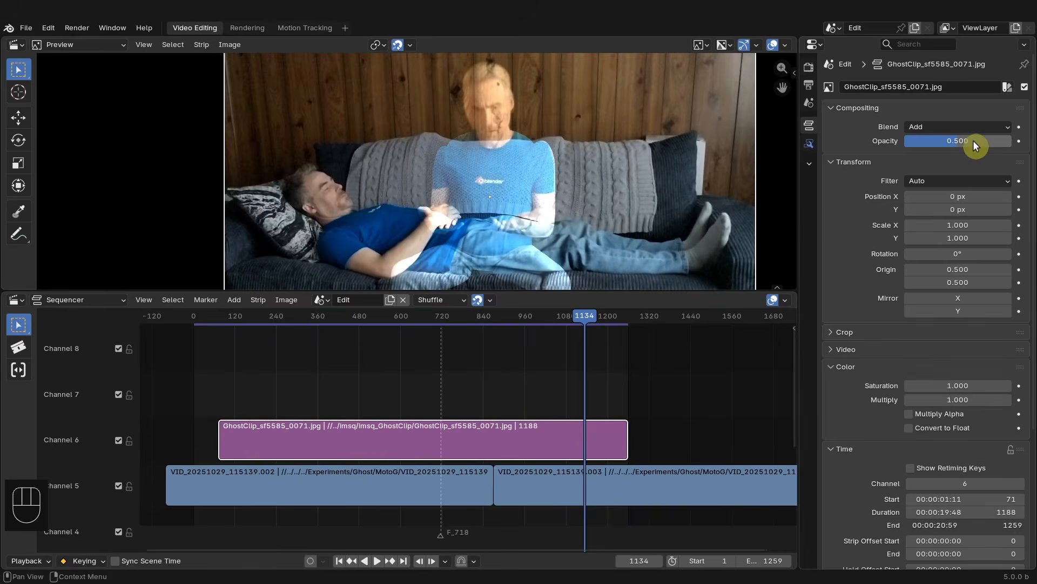
- Hide the first video strip in channel 5 again
{"action": "left_click_drag", "start_coordinate": [587, 311], "coordinate": [219, 346]}
{"action": "middle_click_drag", "start_coordinate": [291, 416], "coordinate": [409, 391]}
{"action": "scroll", "coordinate": [410, 390], "scroll_direction": "up", "scroll_amount": 4}
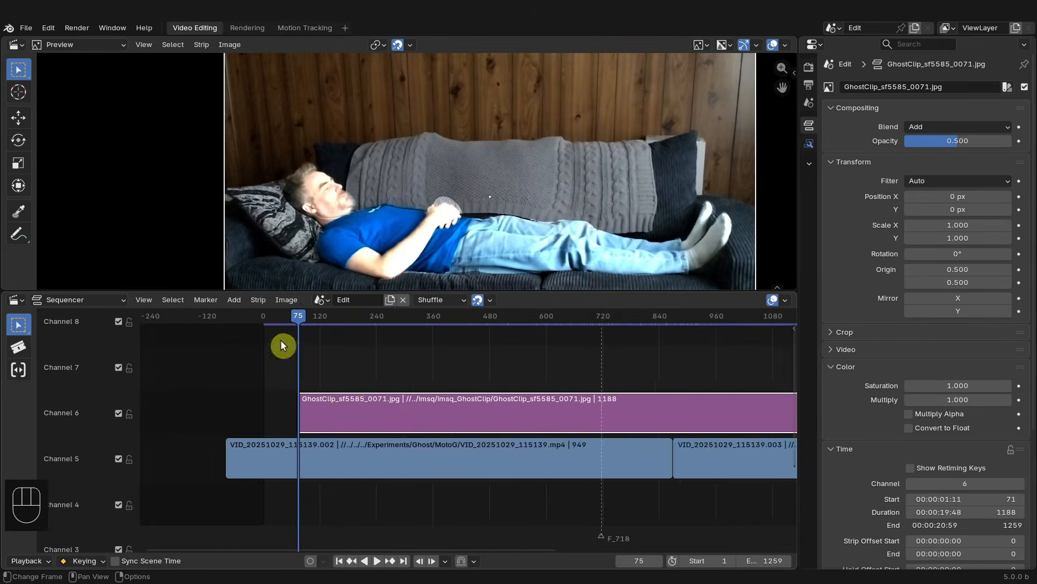
{"action": "left_click_drag", "start_coordinate": [293, 313], "coordinate": [293, 350]}
{"action": "scroll", "coordinate": [361, 359], "scroll_direction": "down", "scroll_amount": 4}
{"action": "middle_click_drag", "start_coordinate": [381, 363], "coordinate": [351, 376]}
{"action": "scroll", "coordinate": [351, 376], "scroll_direction": "up", "scroll_amount": 2}
{"action": "middle_click_drag", "start_coordinate": [442, 396], "coordinate": [435, 388]}
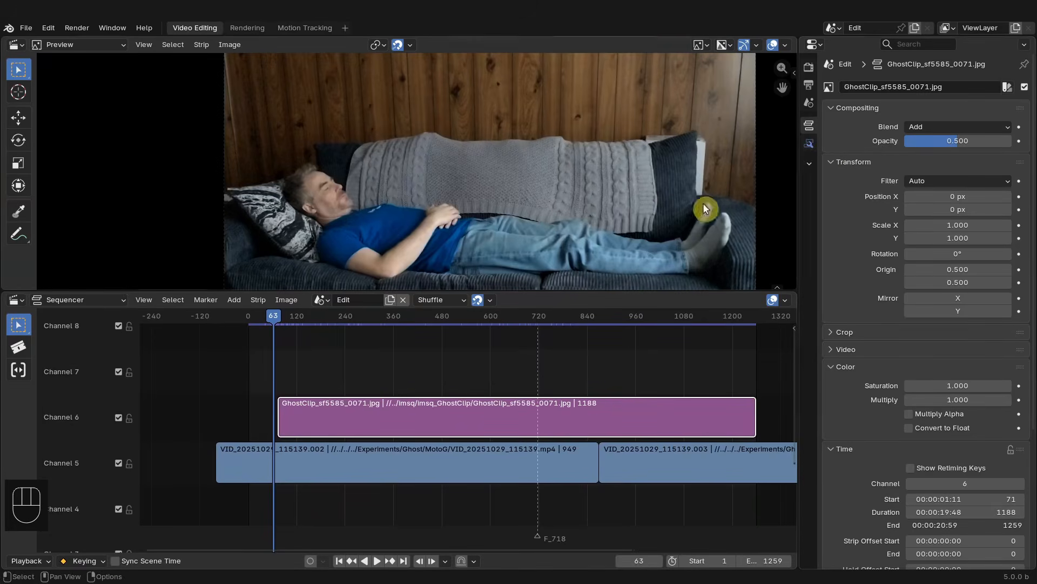
{"action": "left_click", "coordinate": [378, 449]}
{"action": "key", "text": "h"}
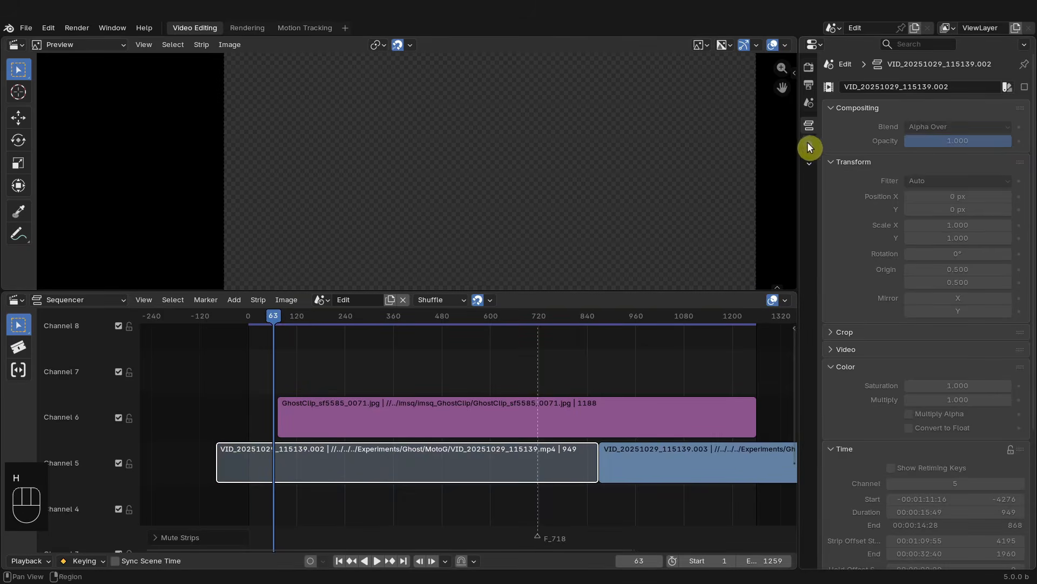
- Remove the Mask modifier from the ghost clip strip
{"action": "left_click", "coordinate": [523, 415]}
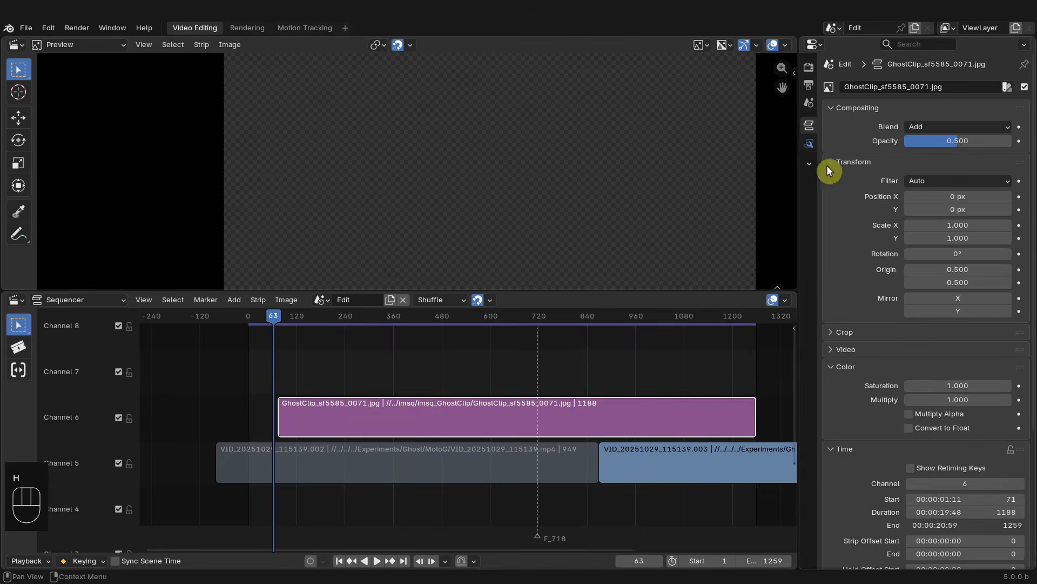
{"action": "left_click", "coordinate": [809, 143]}
{"action": "left_click", "coordinate": [1006, 122]}
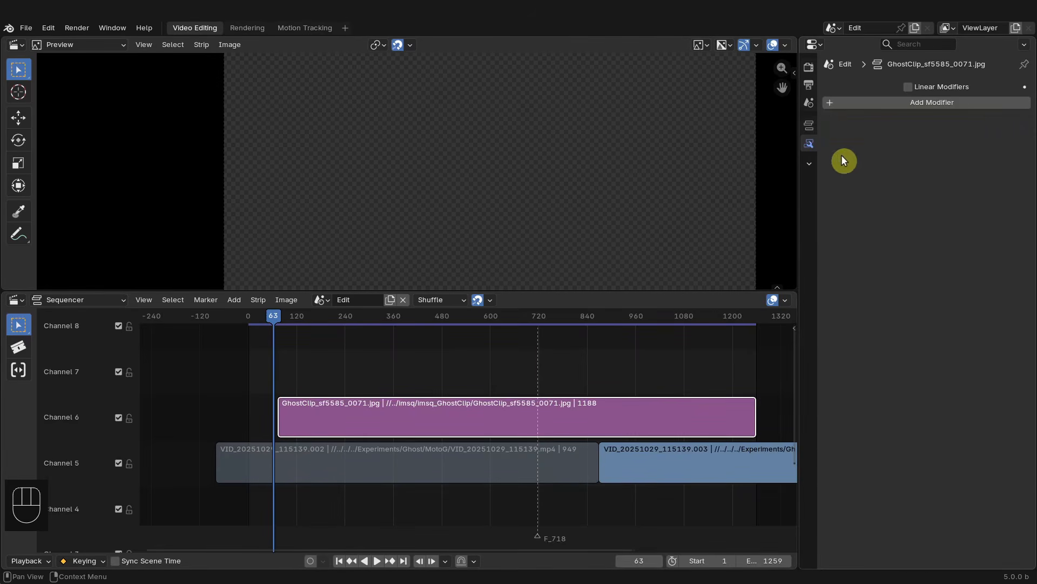
- Add a Compositor modifier to the ghost clip with a new node group named Ghost Mask
{"action": "left_click", "coordinate": [953, 108]}
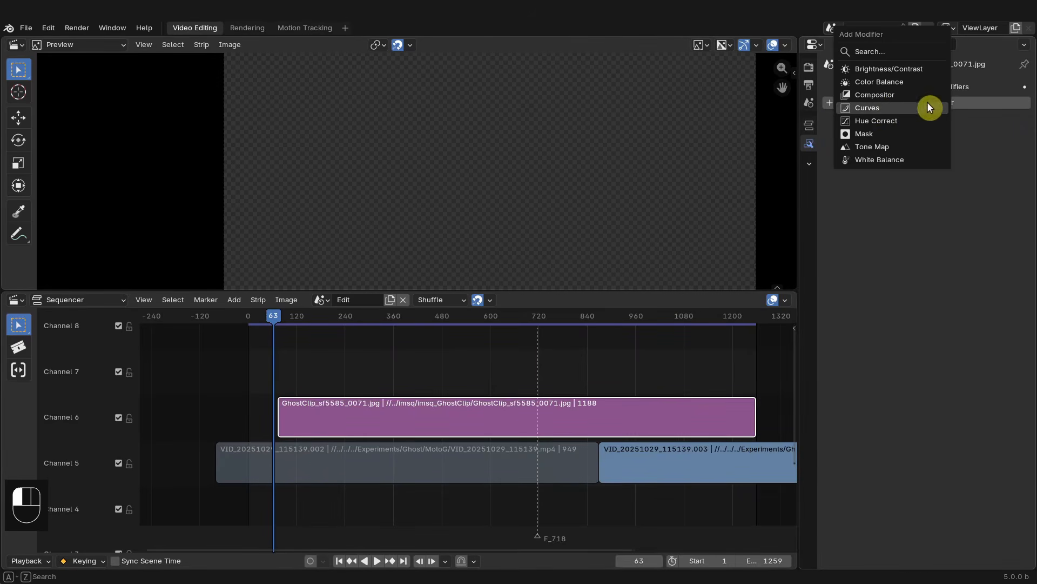
{"action": "left_click", "coordinate": [886, 101]}
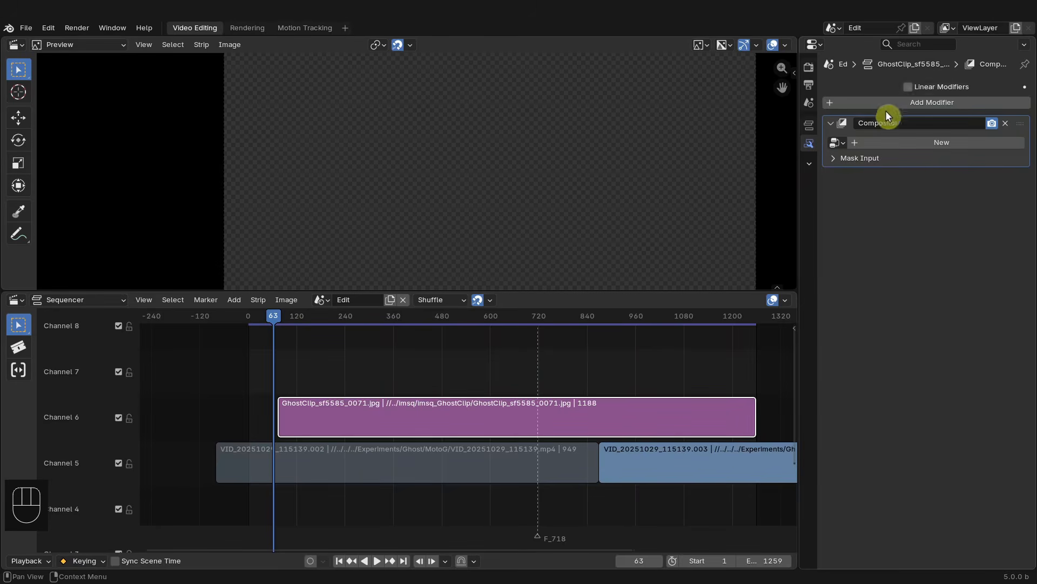
{"action": "left_click", "coordinate": [933, 142]}
{"action": "left_click", "coordinate": [964, 142]}
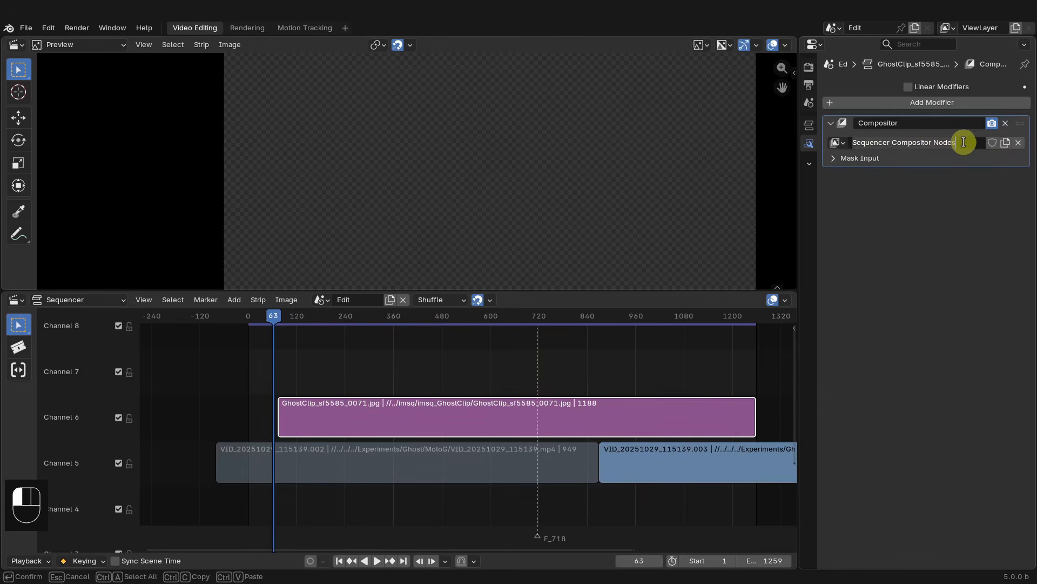
{"action": "type", "text": "Ghost Mask"}
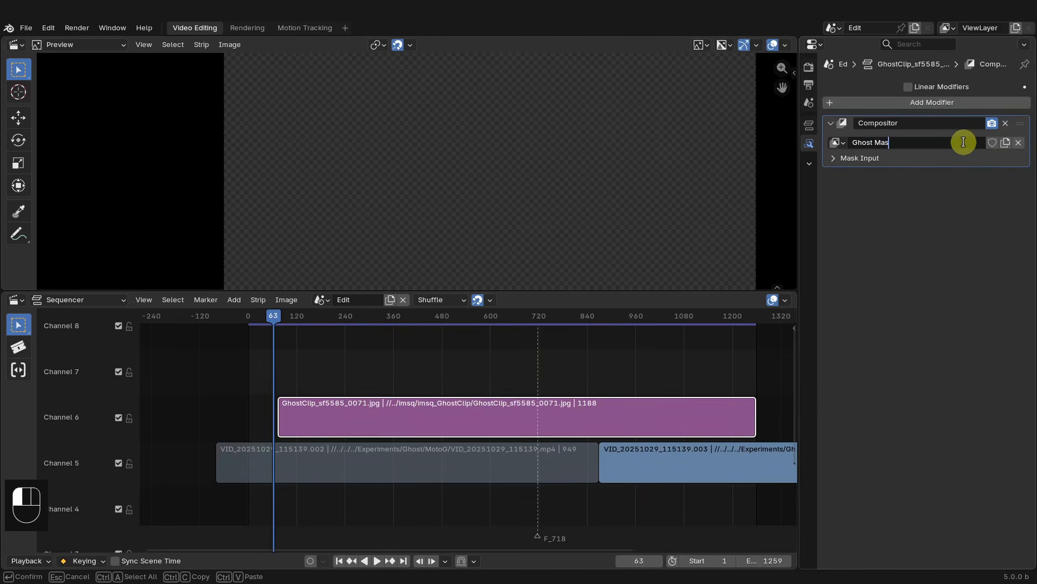
{"action": "key", "text": "Return"}
- Split the sequencer area and turn the new half into a Compositor editor showing the Sequencer node tree
{"action": "left_click_drag", "start_coordinate": [795, 294], "coordinate": [424, 305]}
{"action": "left_click", "coordinate": [434, 300]}
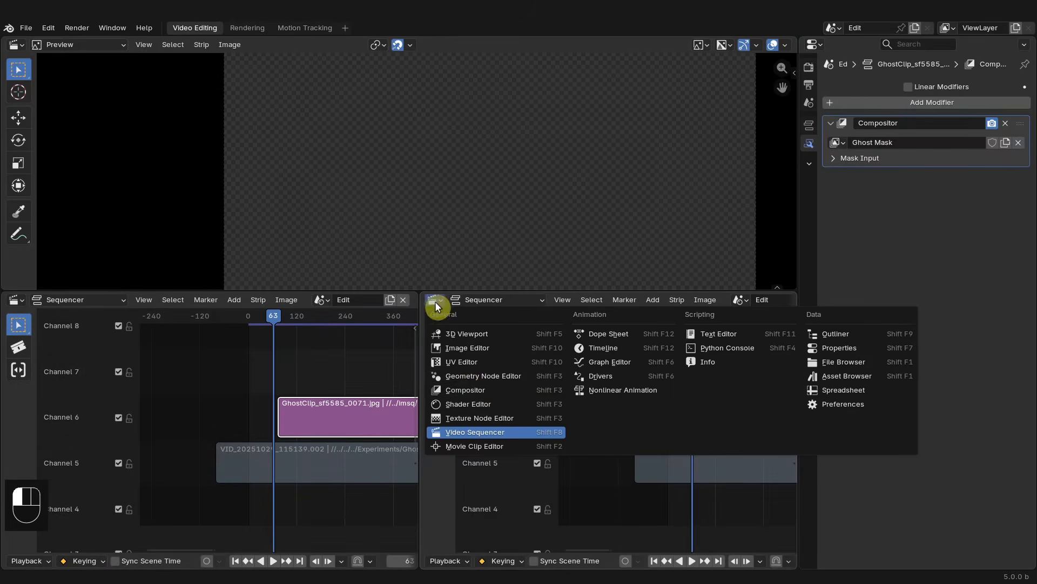
{"action": "left_click", "coordinate": [468, 388]}
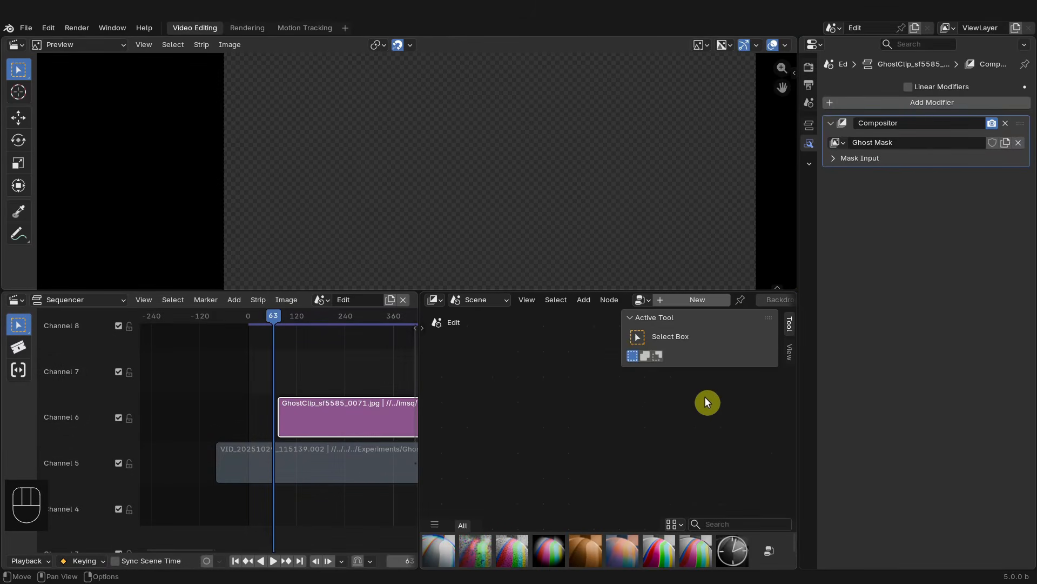
{"action": "key", "text": "n"}
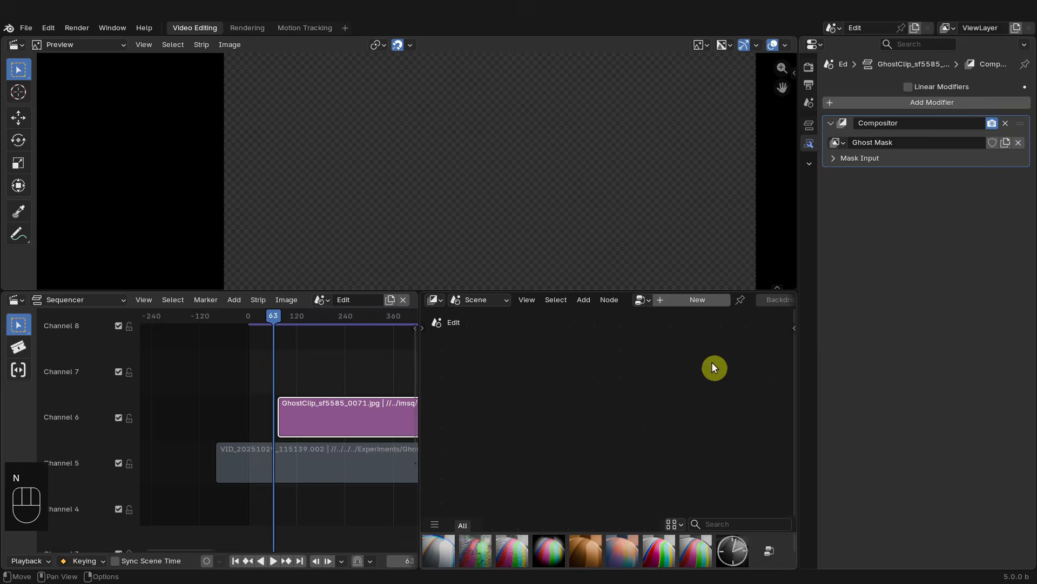
{"action": "left_click", "coordinate": [642, 300]}
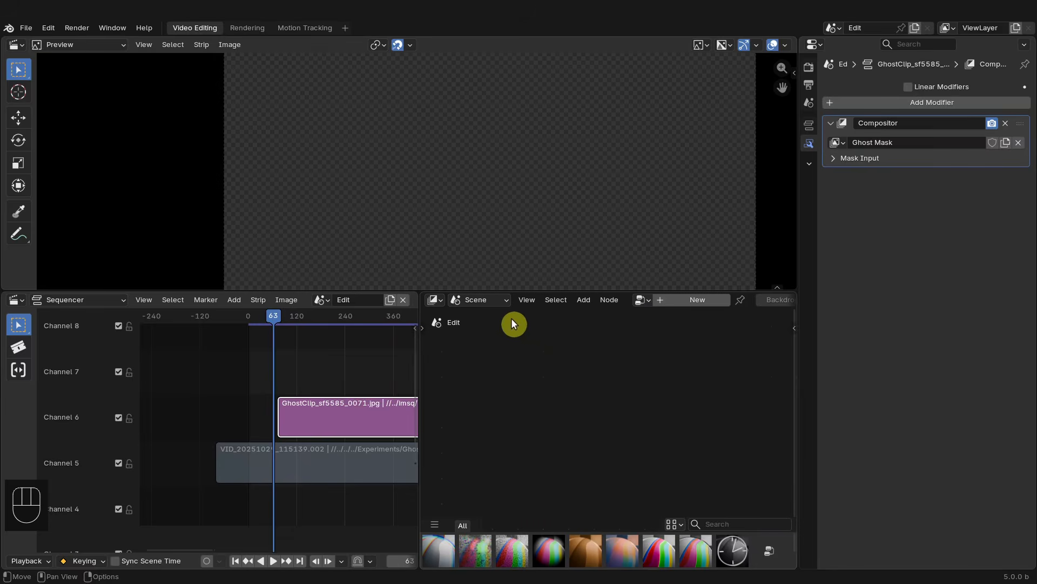
{"action": "left_click", "coordinate": [496, 303]}
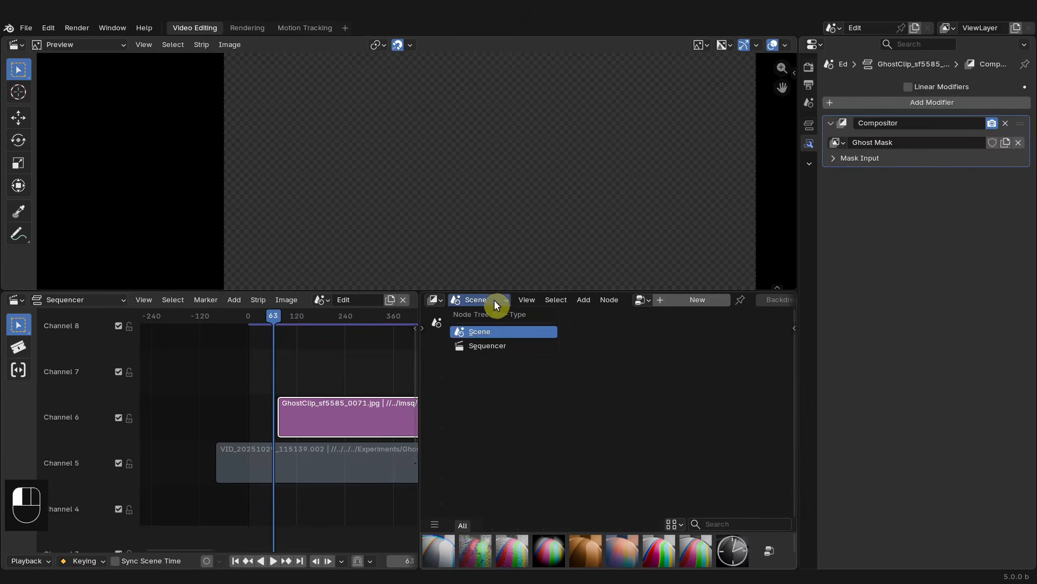
{"action": "left_click", "coordinate": [490, 346]}
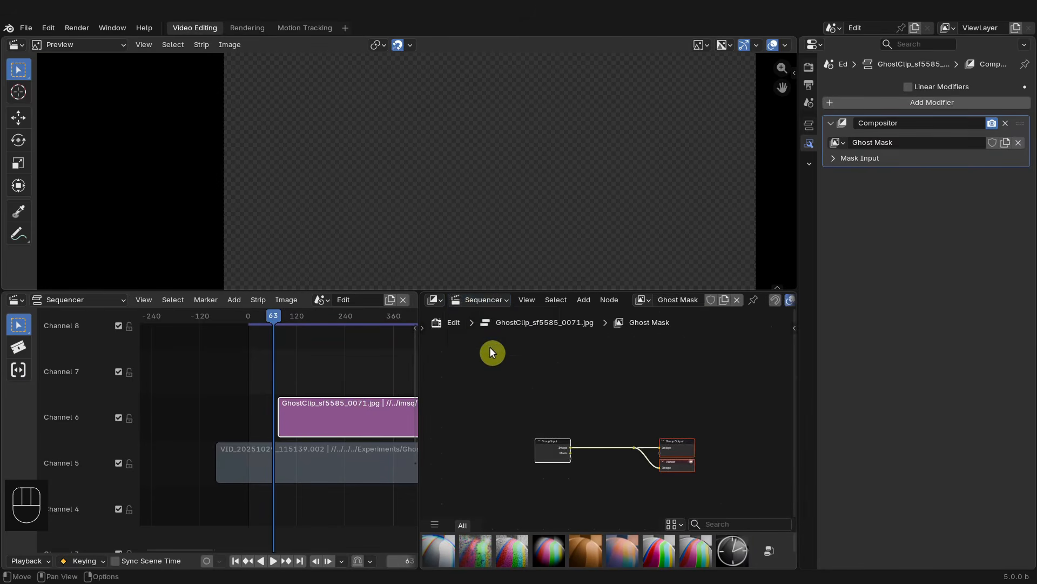
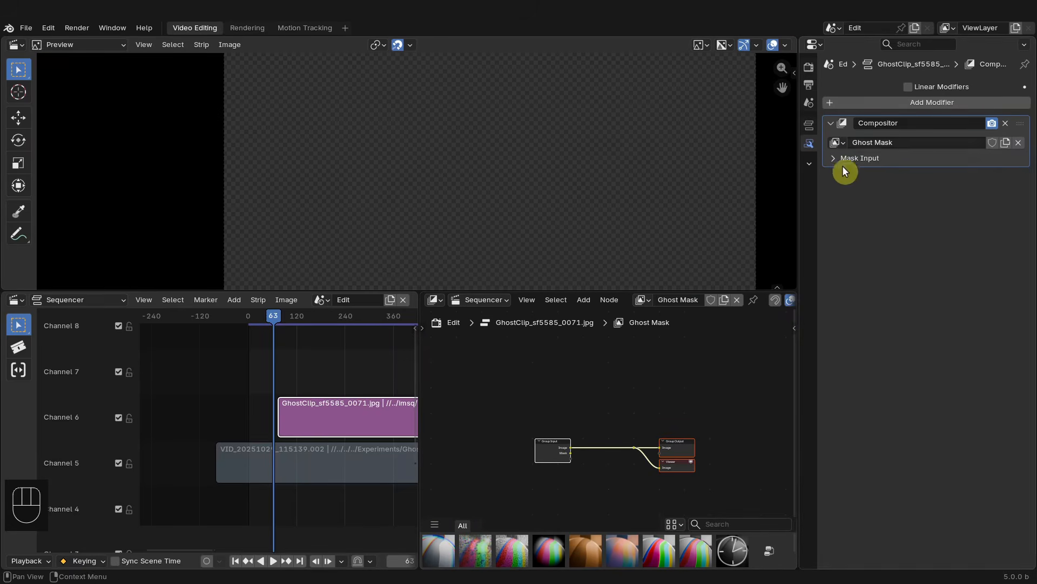
- Frame all nodes in the Ghost Mask node tree and spread the Group Input and Group Output nodes apart
{"action": "key", "text": "Home"}
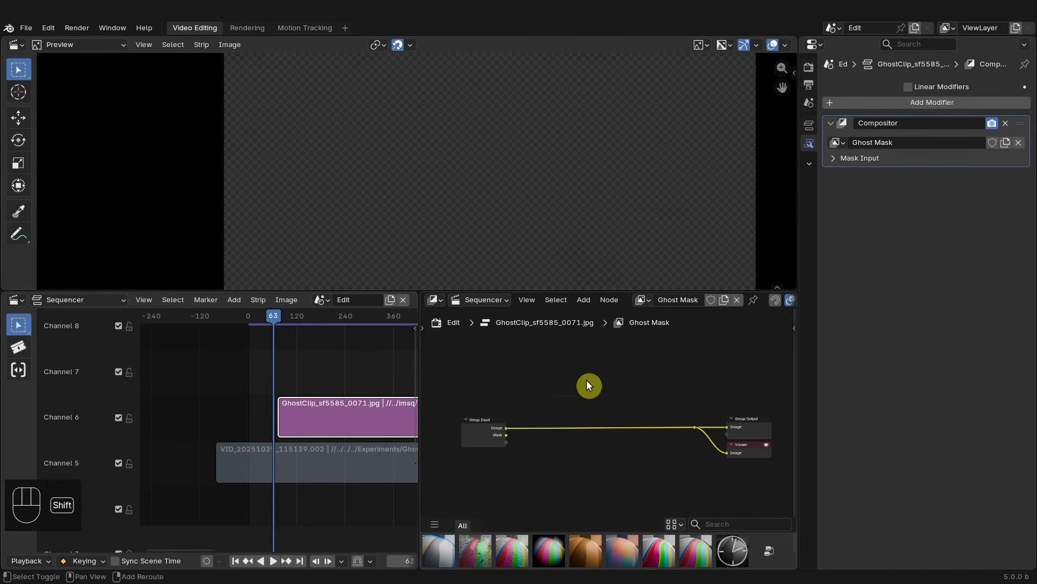
{"action": "key", "text": "shift+a"}
{"action": "mouse_move", "coordinate": [558, 522]}
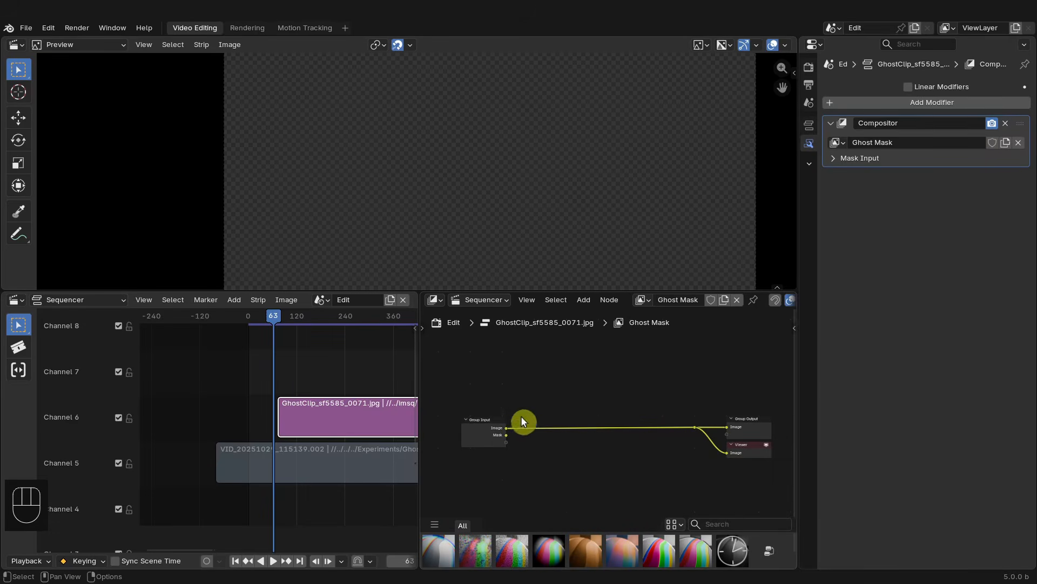
{"action": "left_click_drag", "start_coordinate": [478, 437], "coordinate": [471, 419]}
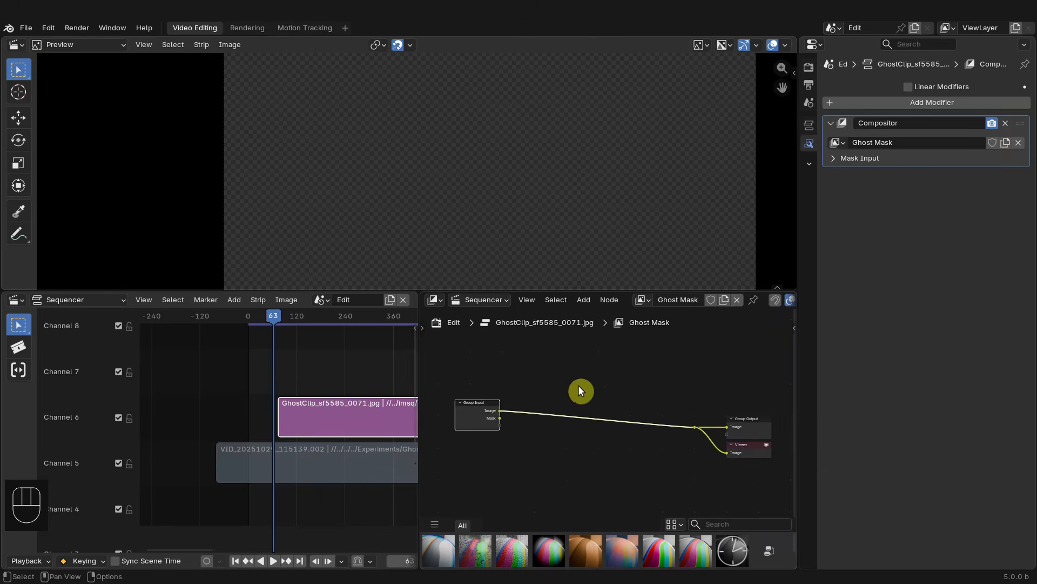
{"action": "left_click_drag", "start_coordinate": [765, 427], "coordinate": [768, 425]}
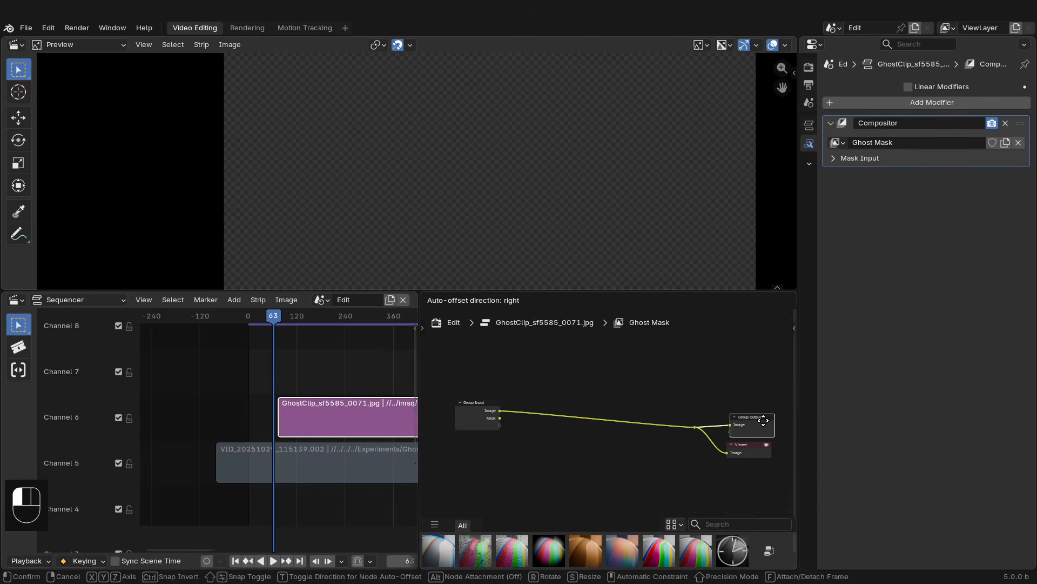
{"action": "left_click", "coordinate": [477, 412]}
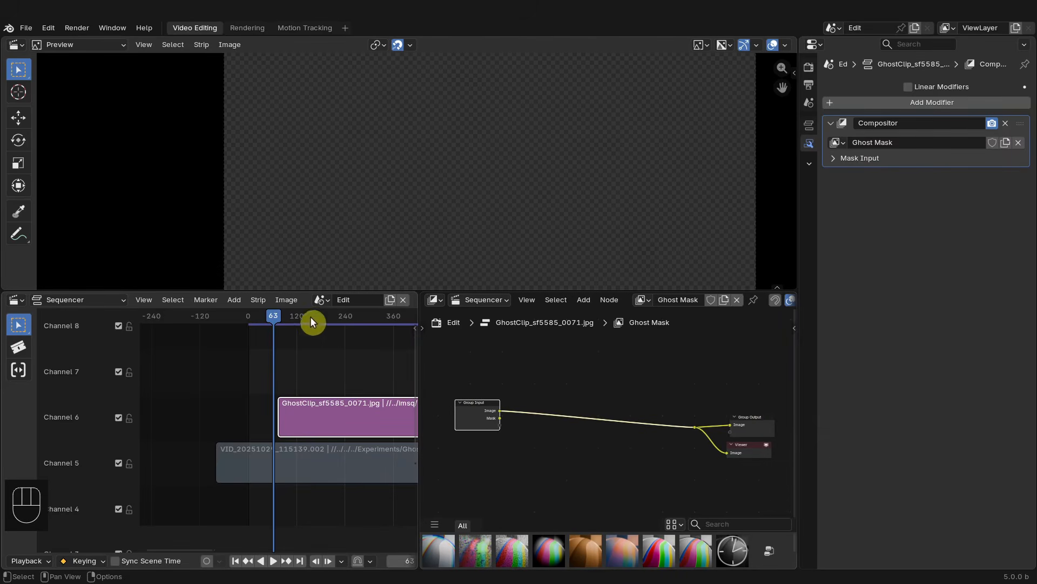
- Move to frame 206 and insert an RGB to BW node onto the link between Group Input and Group Output
{"action": "left_click_drag", "start_coordinate": [312, 323], "coordinate": [331, 319]}
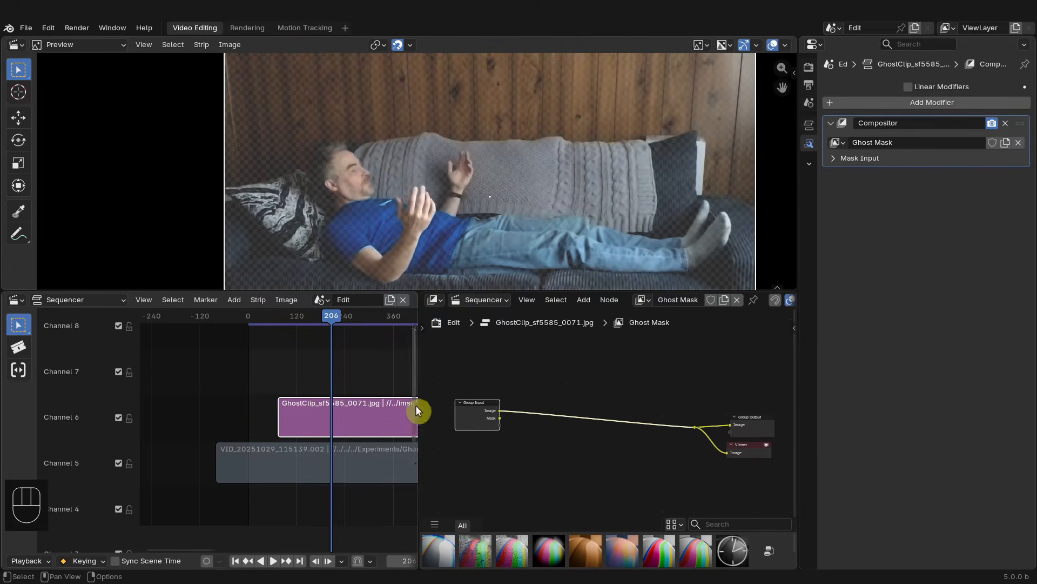
{"action": "left_click_drag", "start_coordinate": [473, 402], "coordinate": [476, 409]}
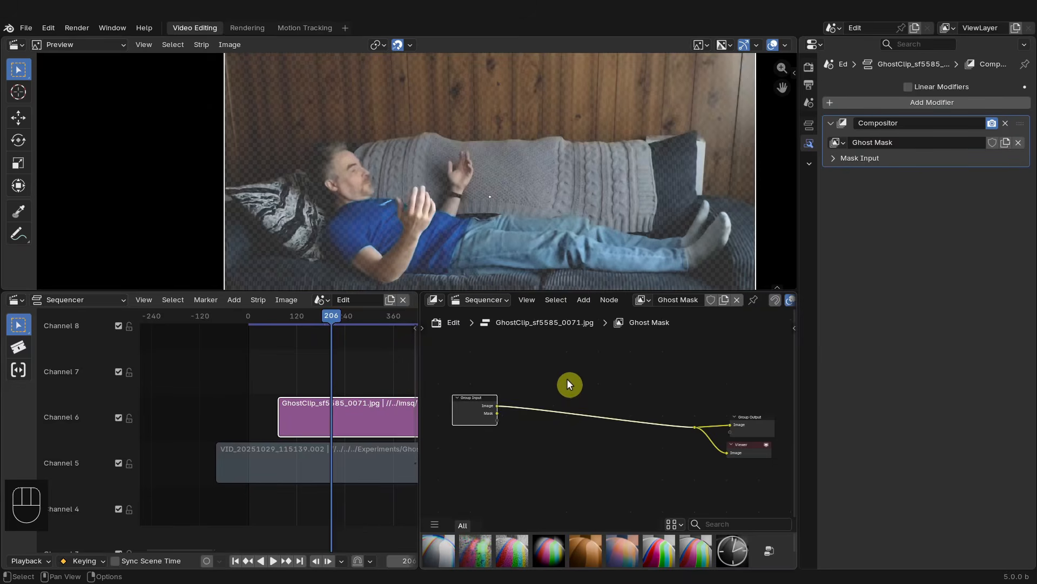
{"action": "key", "text": "shift+a"}
{"action": "mouse_move", "coordinate": [567, 380]}
{"action": "mouse_move", "coordinate": [547, 409]}
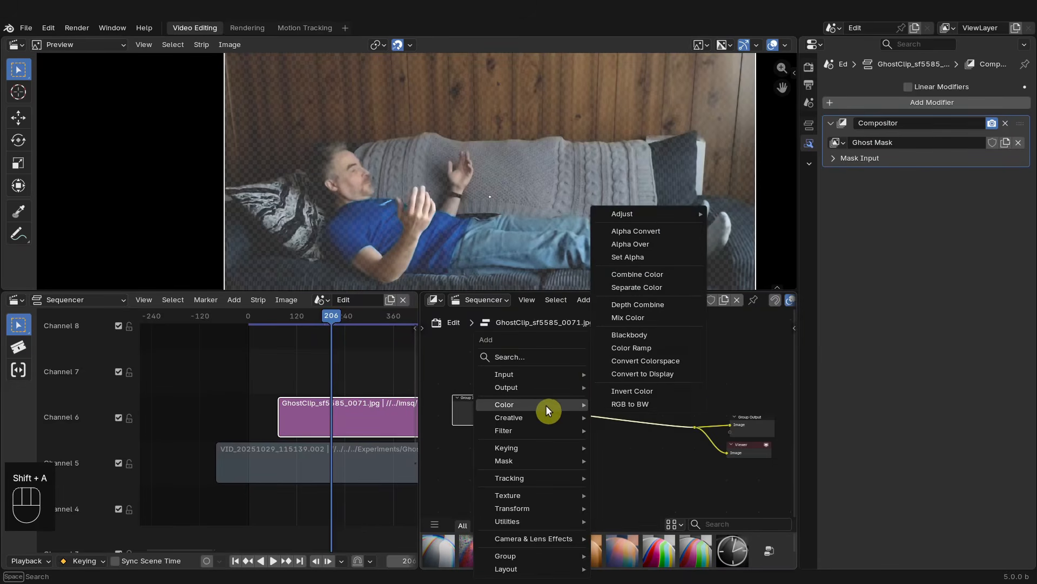
{"action": "left_click", "coordinate": [651, 403]}
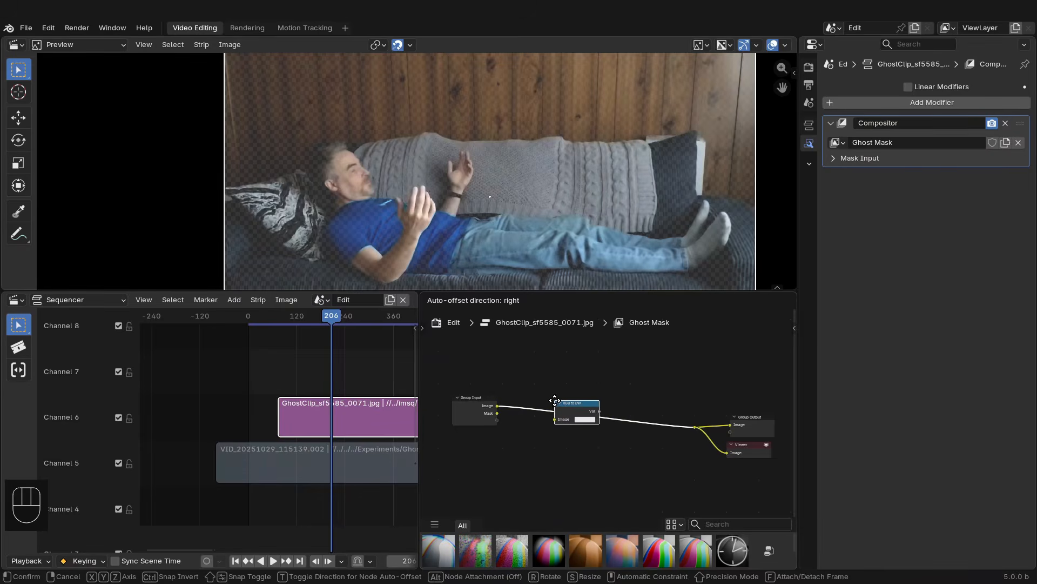
{"action": "left_click", "coordinate": [555, 400]}
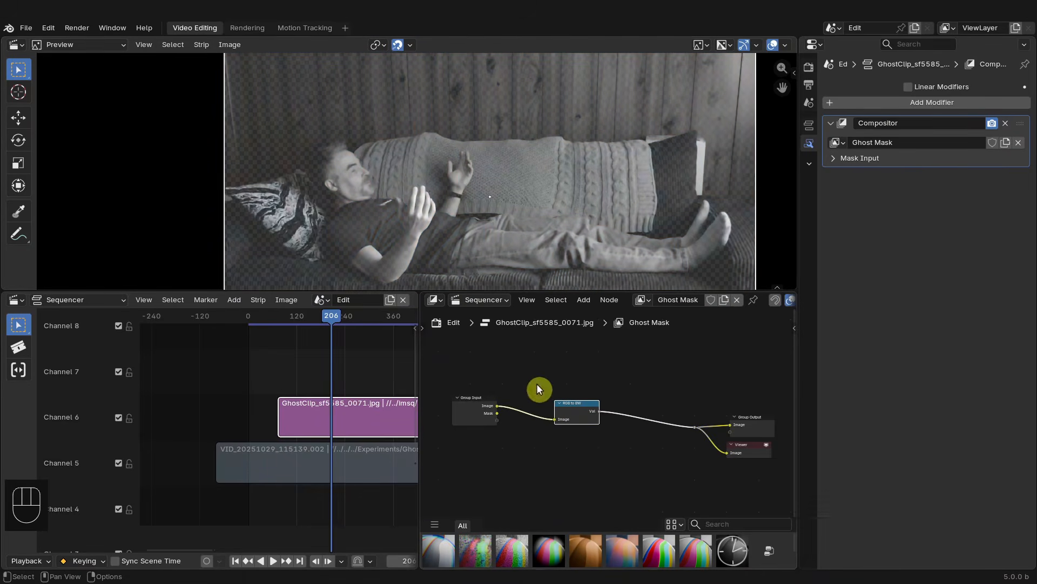
{"action": "left_click_drag", "start_coordinate": [758, 422], "coordinate": [755, 418]}
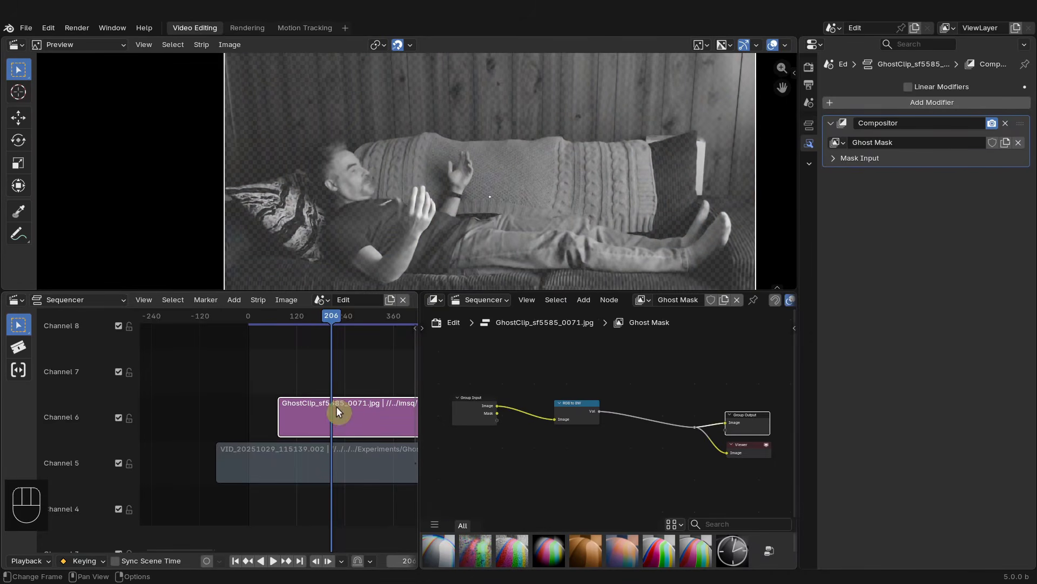
- Set the ghost clip strip's blend mode to Alpha Over in the strip properties
{"action": "left_click", "coordinate": [809, 125]}
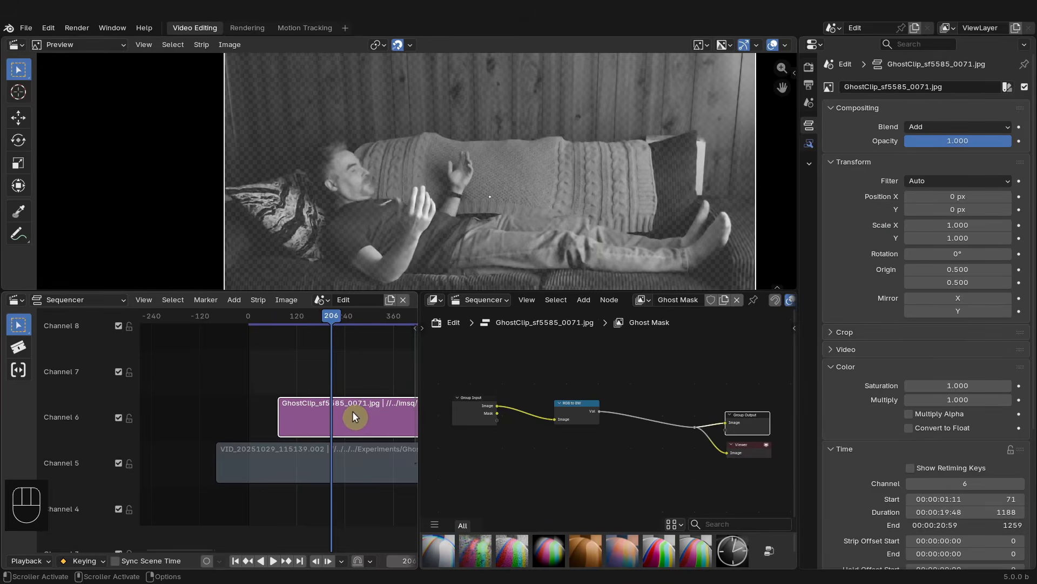
{"action": "scroll", "coordinate": [460, 174], "scroll_direction": "down", "scroll_amount": 3}
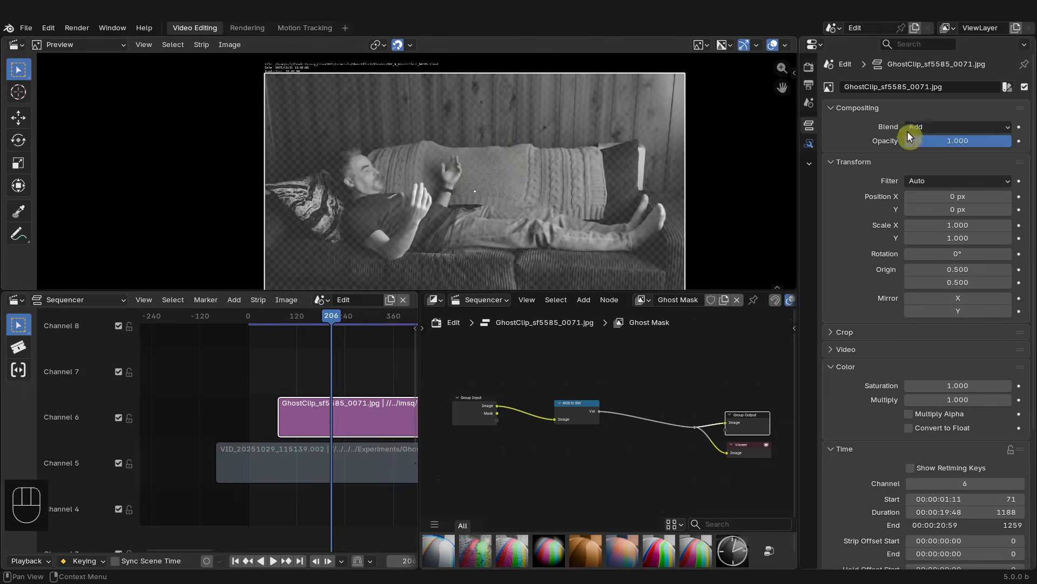
{"action": "left_click", "coordinate": [909, 132]}
{"action": "left_click", "coordinate": [972, 297]}
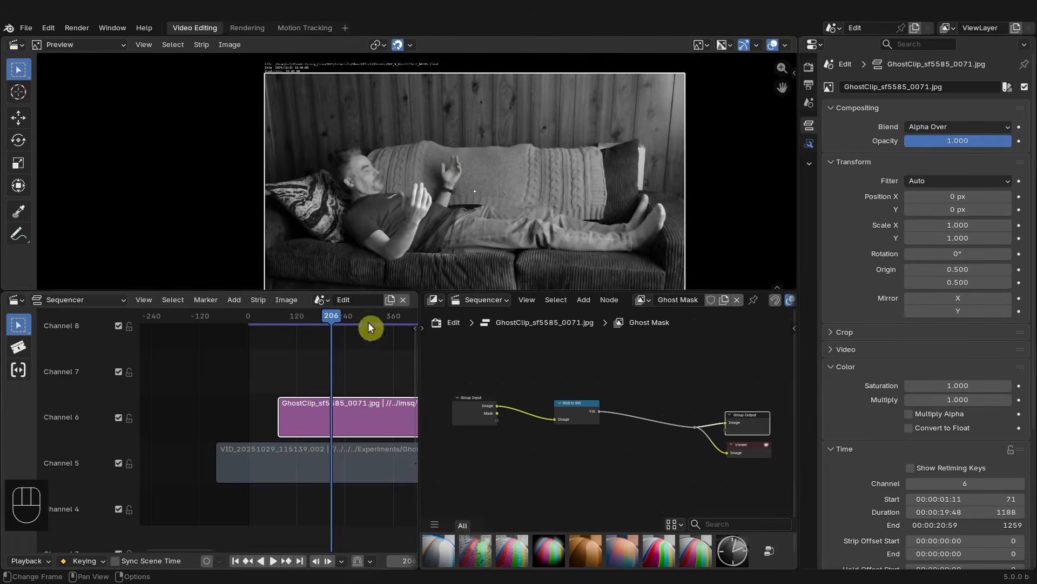
- Mute the RGB to BW node to compare the preview with and without it
{"action": "scroll", "coordinate": [452, 200], "scroll_direction": "up", "scroll_amount": 1}
{"action": "scroll", "coordinate": [562, 398], "scroll_direction": "up", "scroll_amount": 2}
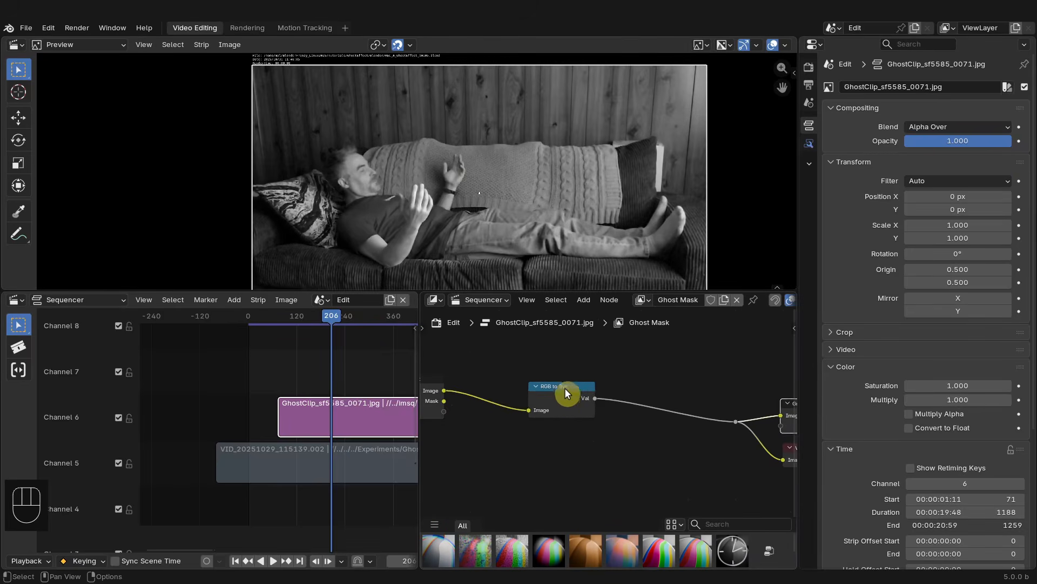
{"action": "left_click", "coordinate": [567, 397]}
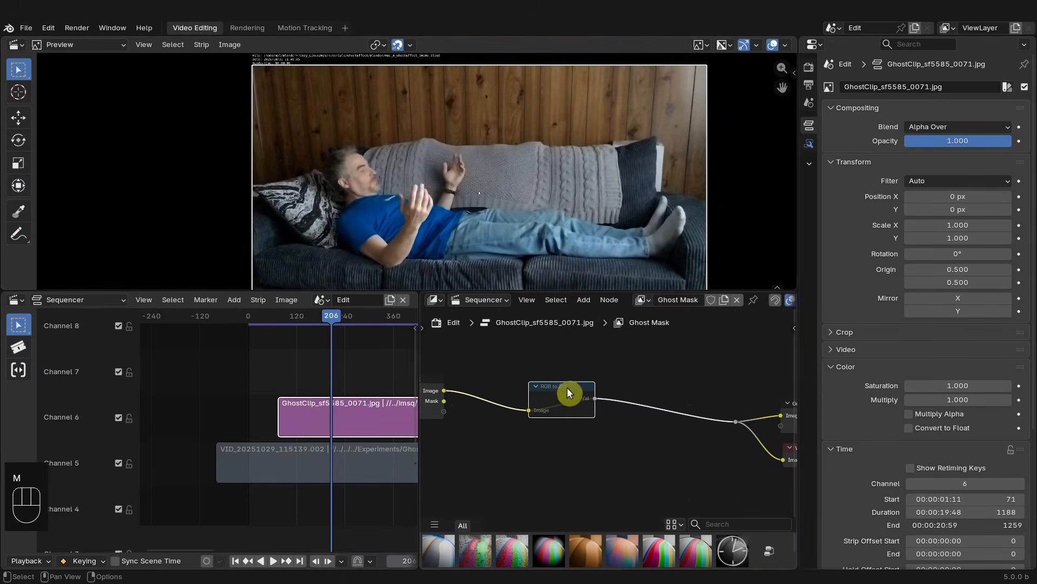
{"action": "key", "text": "m"}
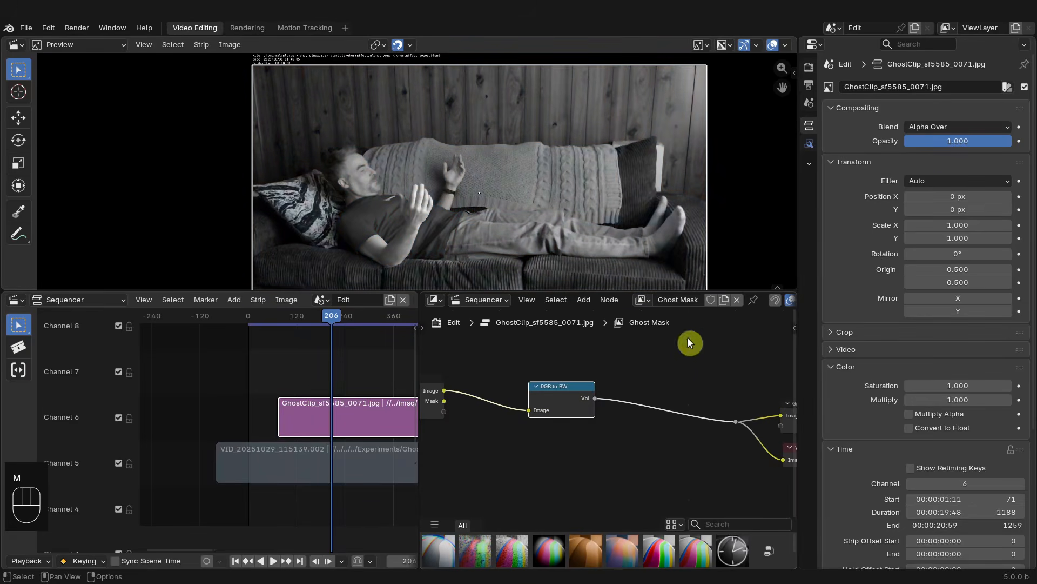
{"action": "left_click_drag", "start_coordinate": [578, 399], "coordinate": [614, 408]}
- Move the playhead to frame 478 and delete the RGB to BW node while keeping the link
{"action": "scroll", "coordinate": [617, 392], "scroll_direction": "down", "scroll_amount": 3}
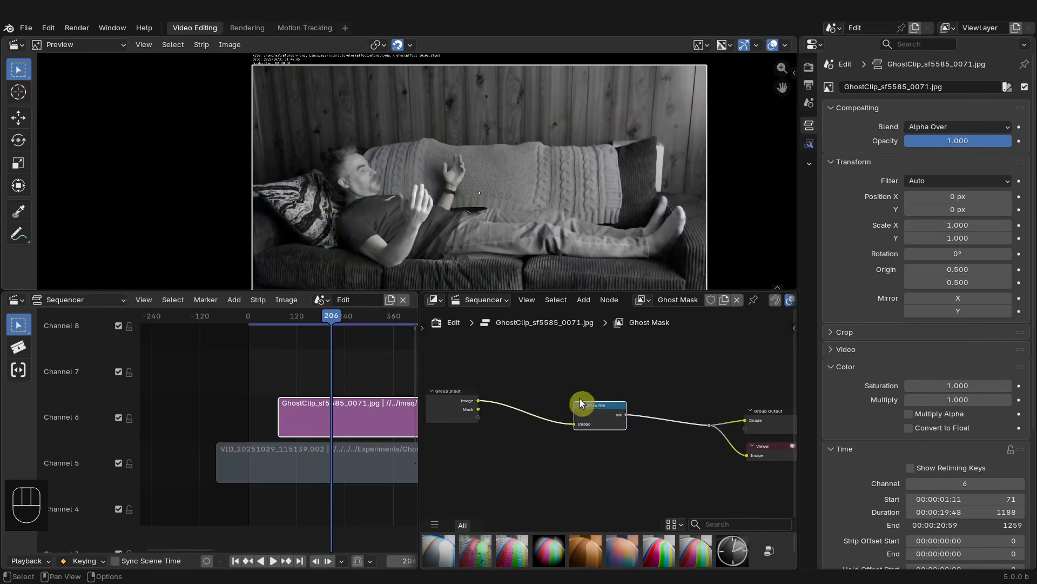
{"action": "scroll", "coordinate": [377, 400], "scroll_direction": "down", "scroll_amount": 2}
{"action": "scroll", "coordinate": [237, 378], "scroll_direction": "down", "scroll_amount": 4}
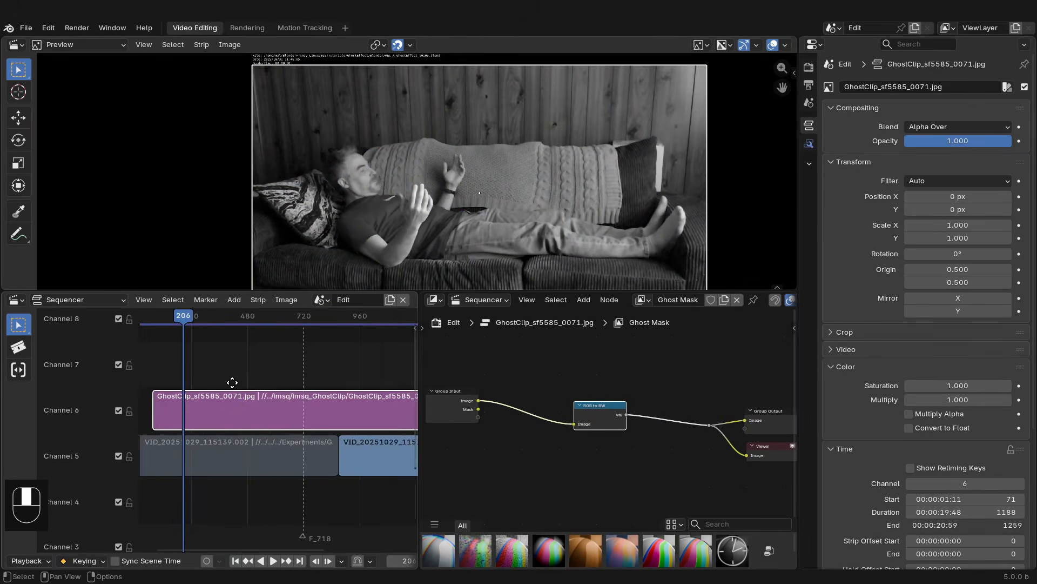
{"action": "left_click_drag", "start_coordinate": [201, 323], "coordinate": [239, 323]}
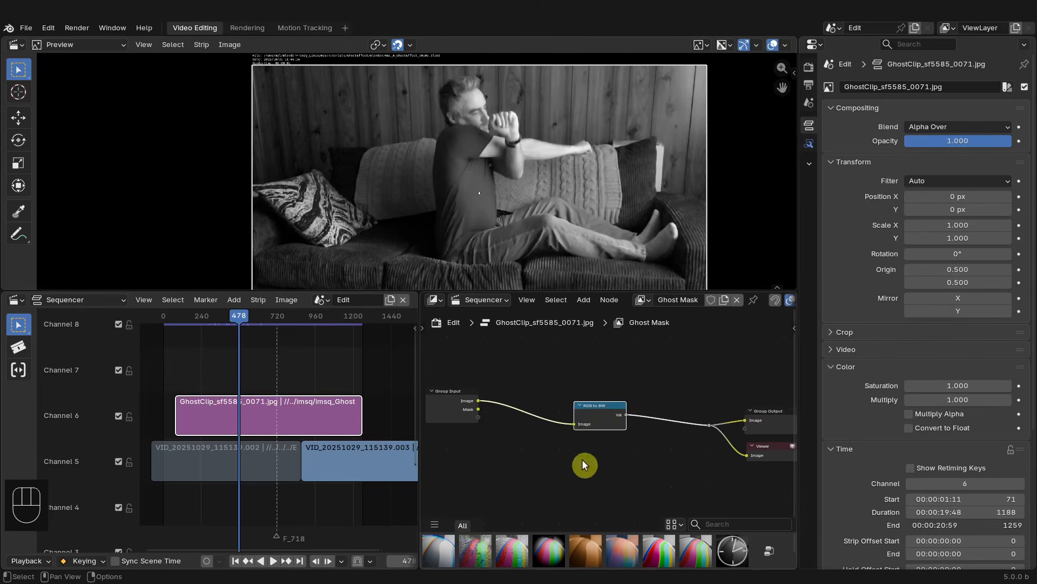
{"action": "key", "text": "ctrl+x"}
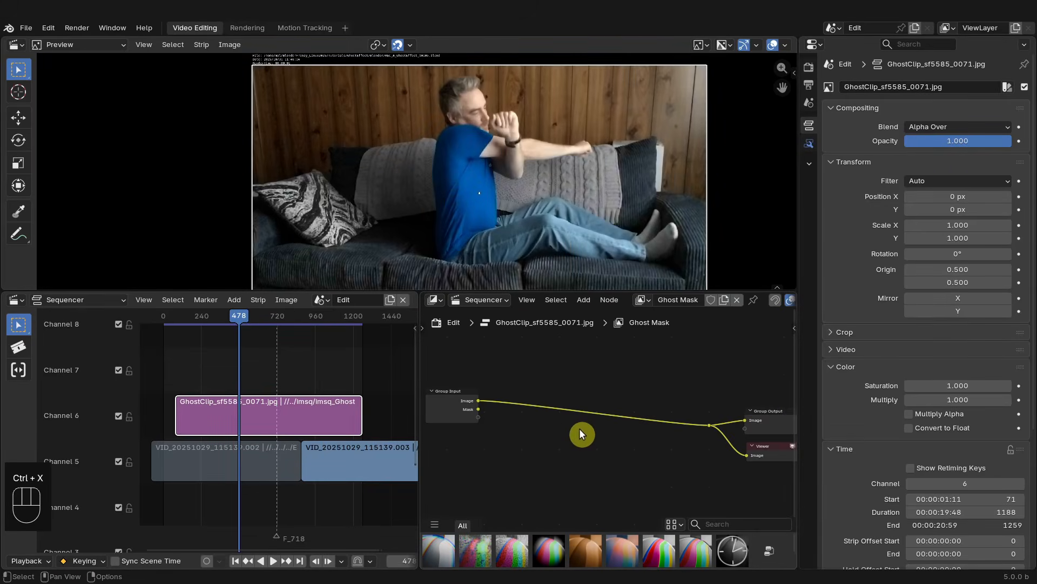
- Add a Mask input node to the node tree and assign the mask named Mask to it
{"action": "scroll", "coordinate": [573, 418], "scroll_direction": "down", "scroll_amount": 6}
{"action": "scroll", "coordinate": [559, 425], "scroll_direction": "up", "scroll_amount": 2}
{"action": "middle_click_drag", "start_coordinate": [557, 427], "coordinate": [594, 404]}
{"action": "left_click_drag", "start_coordinate": [527, 393], "coordinate": [530, 380]}
{"action": "key", "text": "shift+a"}
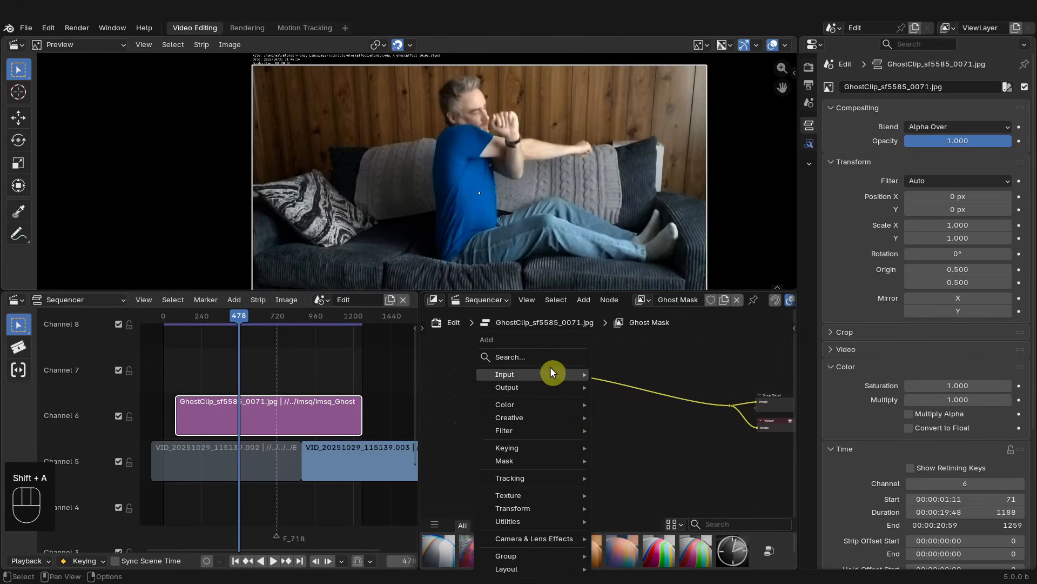
{"action": "mouse_move", "coordinate": [540, 373]}
{"action": "left_click", "coordinate": [630, 488]}
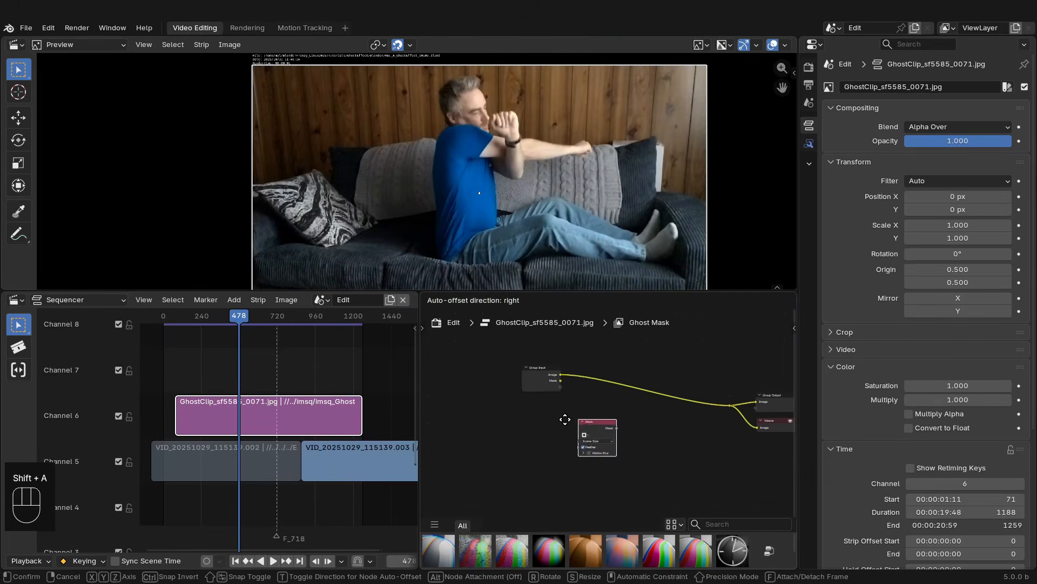
{"action": "left_click", "coordinate": [532, 425]}
{"action": "scroll", "coordinate": [573, 453], "scroll_direction": "up", "scroll_amount": 4}
{"action": "left_click", "coordinate": [503, 412]}
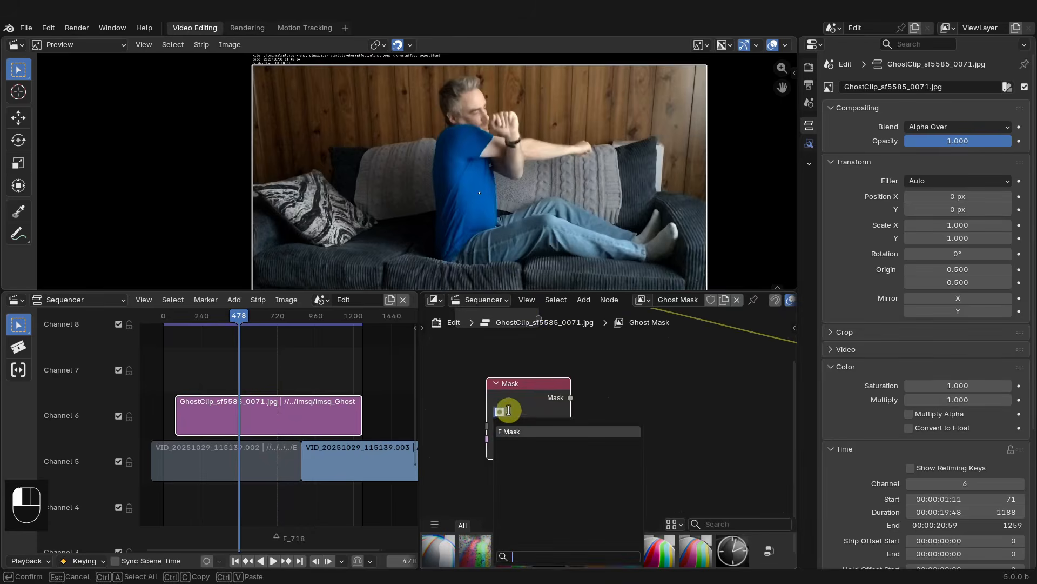
{"action": "left_click", "coordinate": [517, 432]}
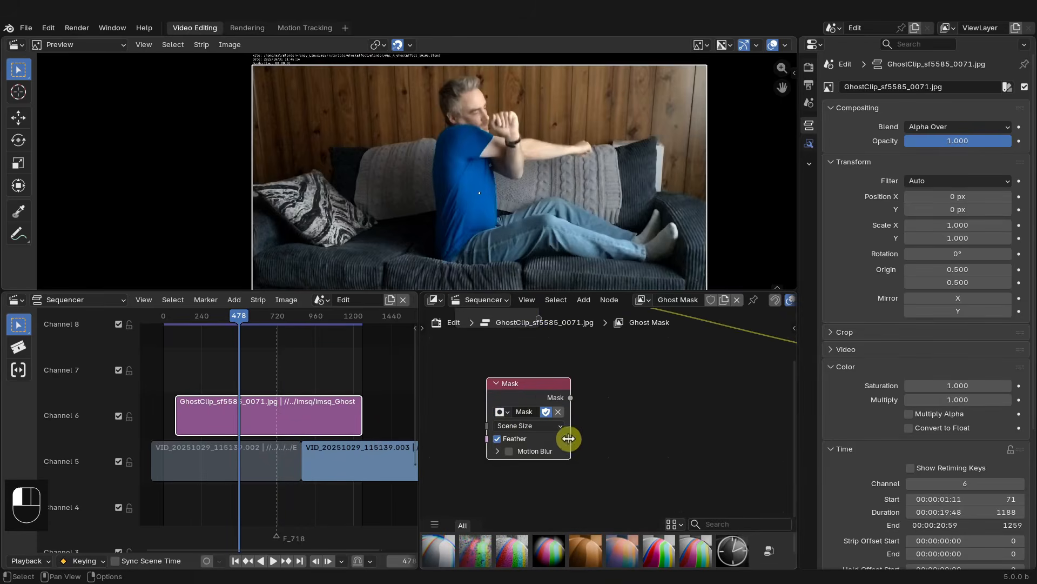
- Insert a Set Alpha node onto the link from Group Input to Group Output
{"action": "scroll", "coordinate": [567, 432], "scroll_direction": "down", "scroll_amount": 2}
{"action": "middle_click_drag", "start_coordinate": [557, 415], "coordinate": [456, 314]}
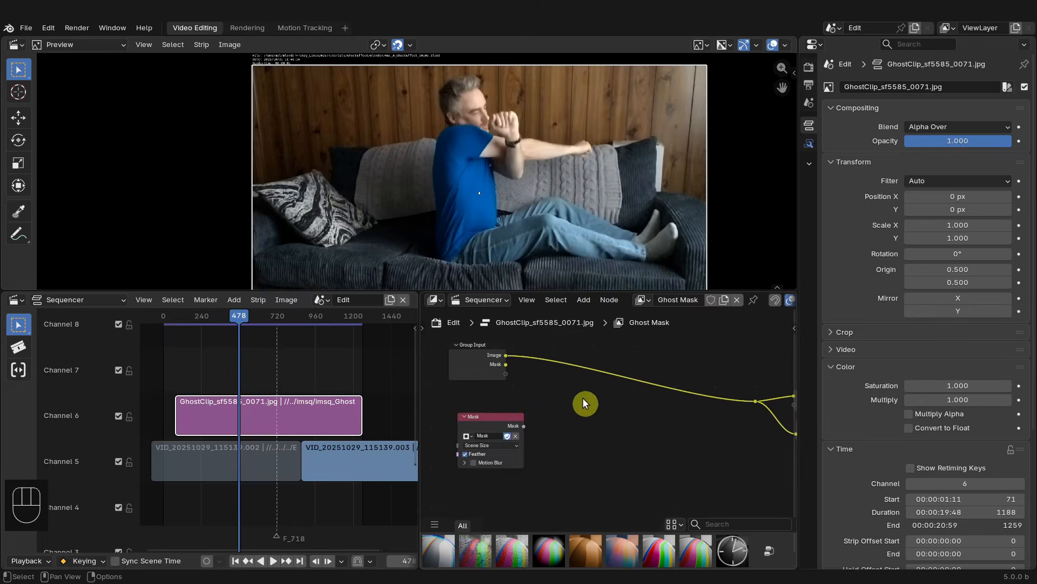
{"action": "key", "text": "shift+a"}
{"action": "mouse_move", "coordinate": [583, 405]}
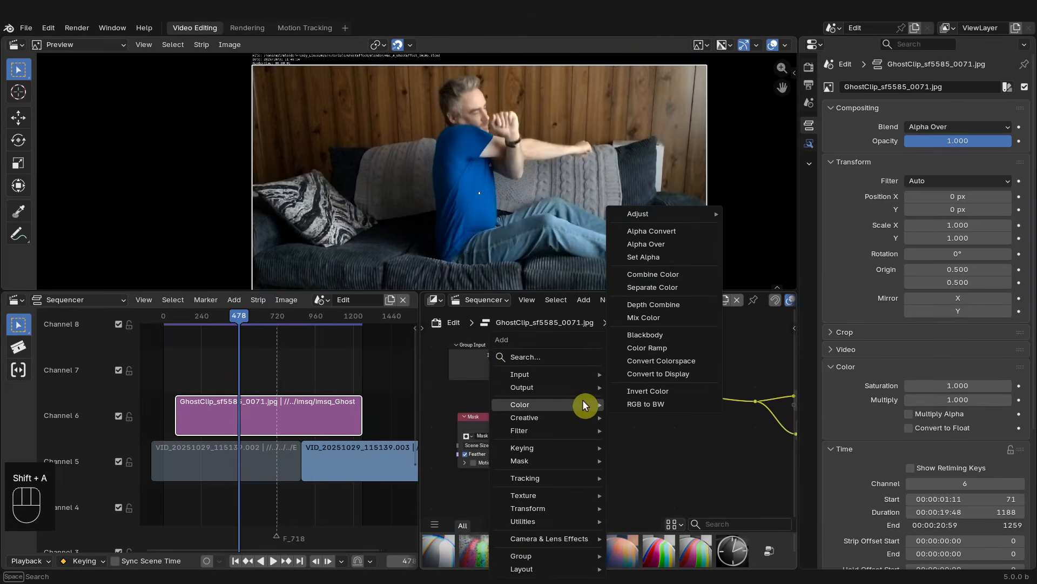
{"action": "left_click", "coordinate": [567, 356]}
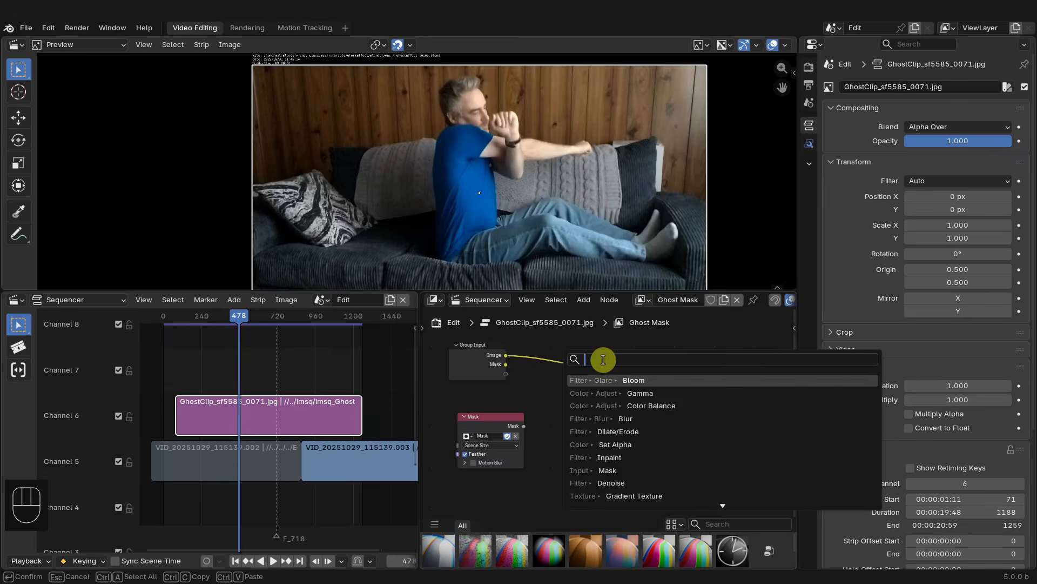
{"action": "type", "text": "set"}
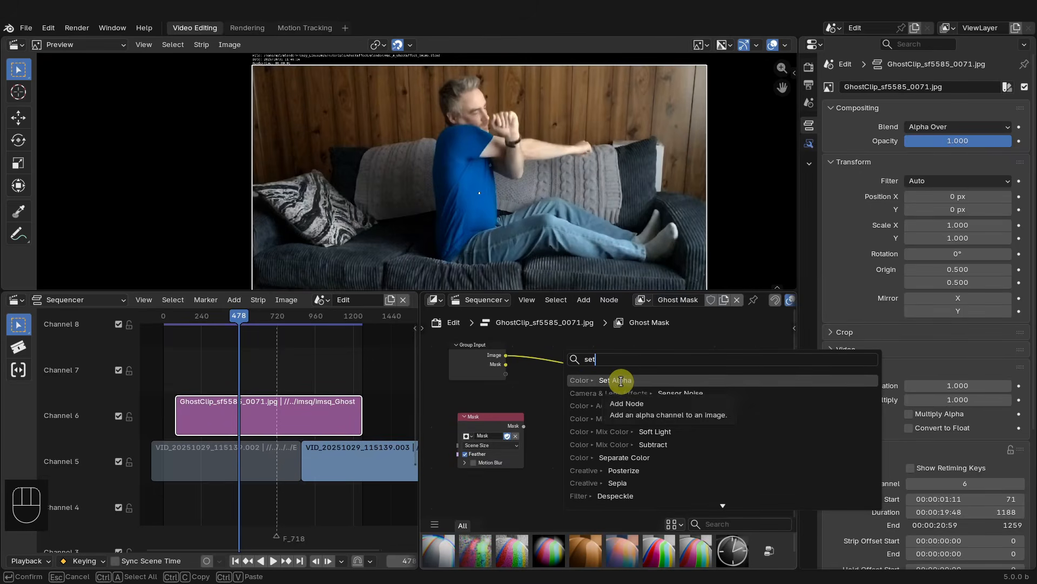
{"action": "left_click", "coordinate": [621, 380]}
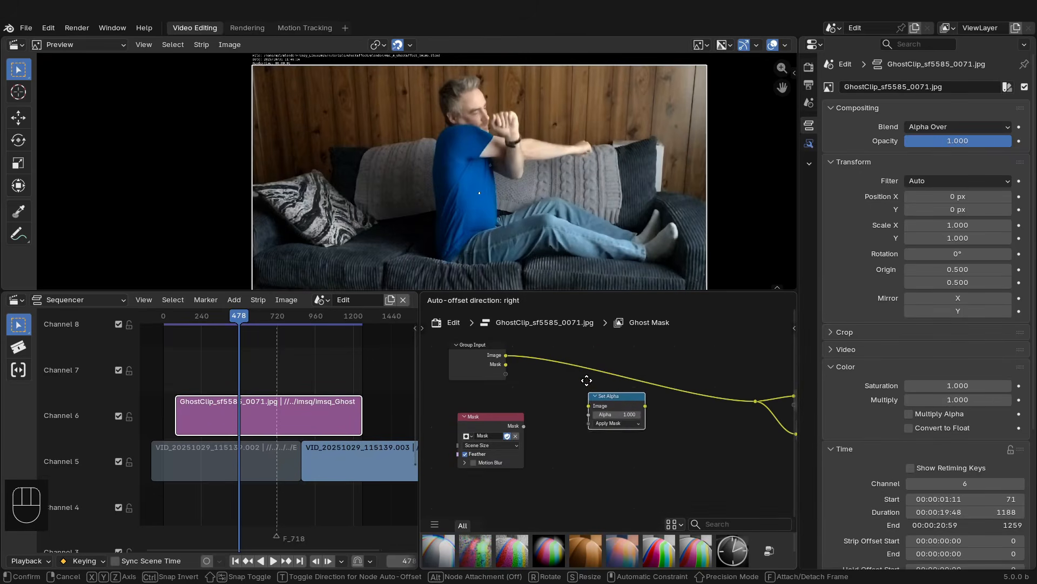
{"action": "left_click", "coordinate": [621, 374]}
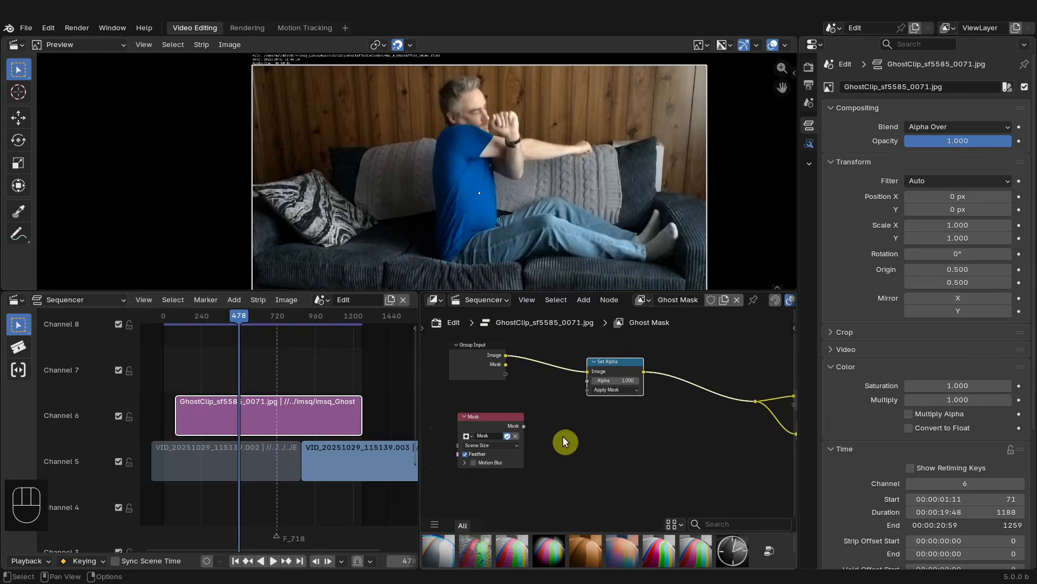
- Connect the Mask node's output to the Set Alpha node's Alpha input and return to the strip modifiers
{"action": "scroll", "coordinate": [561, 437], "scroll_direction": "up", "scroll_amount": 1}
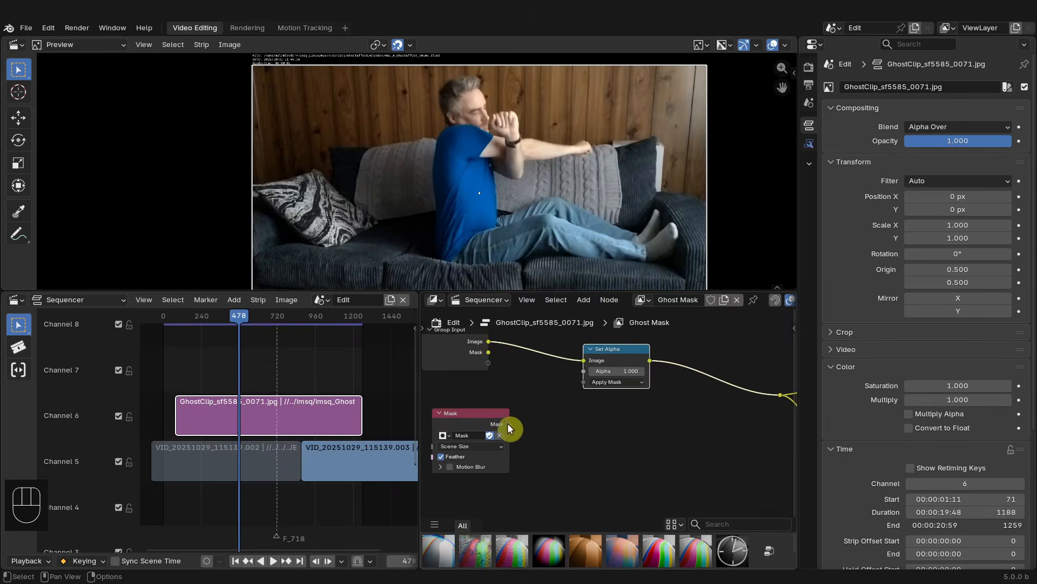
{"action": "left_click_drag", "start_coordinate": [509, 424], "coordinate": [516, 366]}
{"action": "left_click_drag", "start_coordinate": [584, 369], "coordinate": [585, 370]}
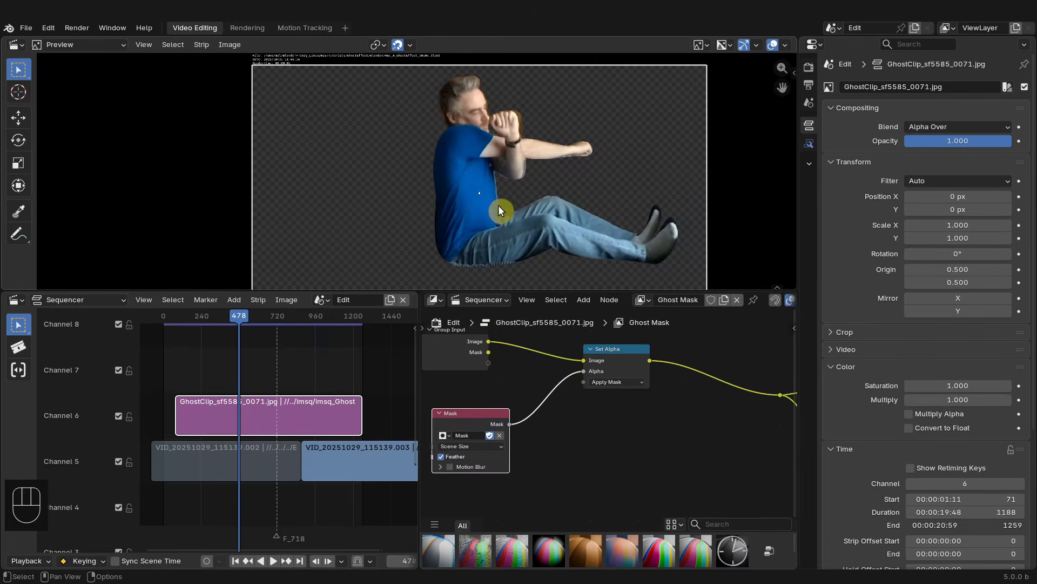
{"action": "scroll", "coordinate": [500, 210], "scroll_direction": "down", "scroll_amount": 2}
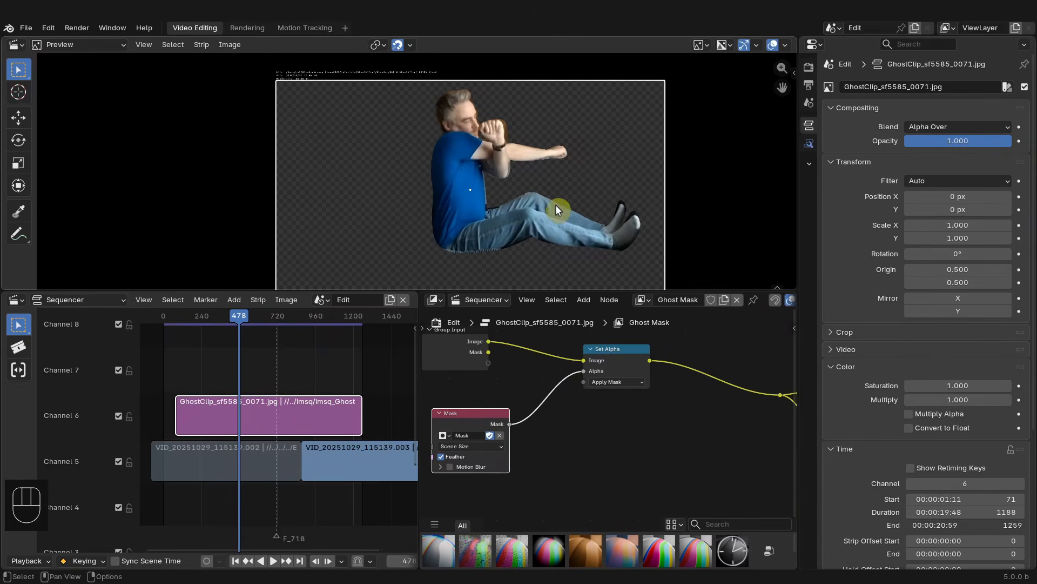
{"action": "left_click", "coordinate": [809, 146]}
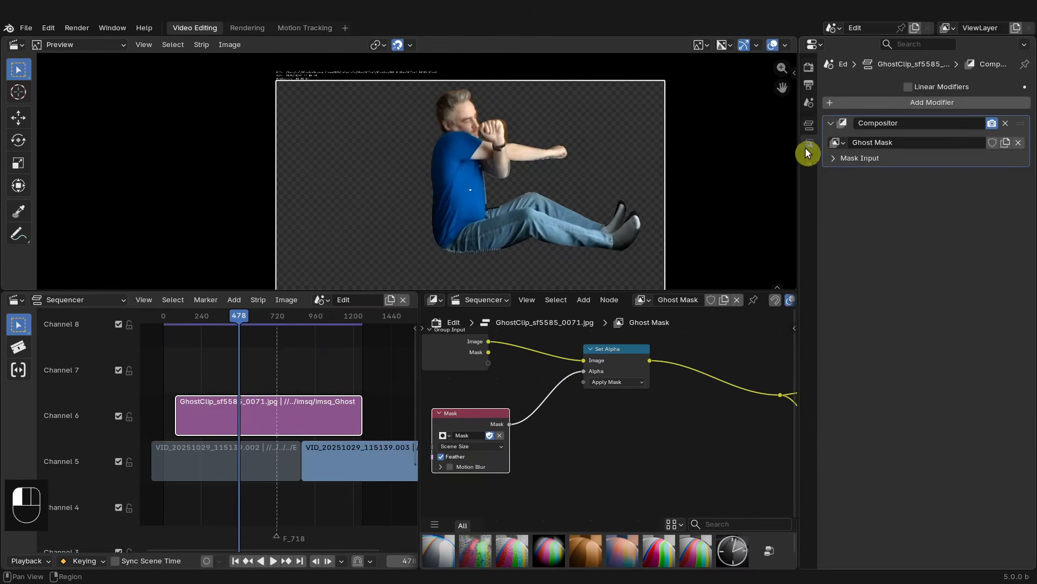
- Preview the Mask node's output by linking it to a Viewer node, and reposition the Mask node
{"action": "left_click", "coordinate": [896, 102]}
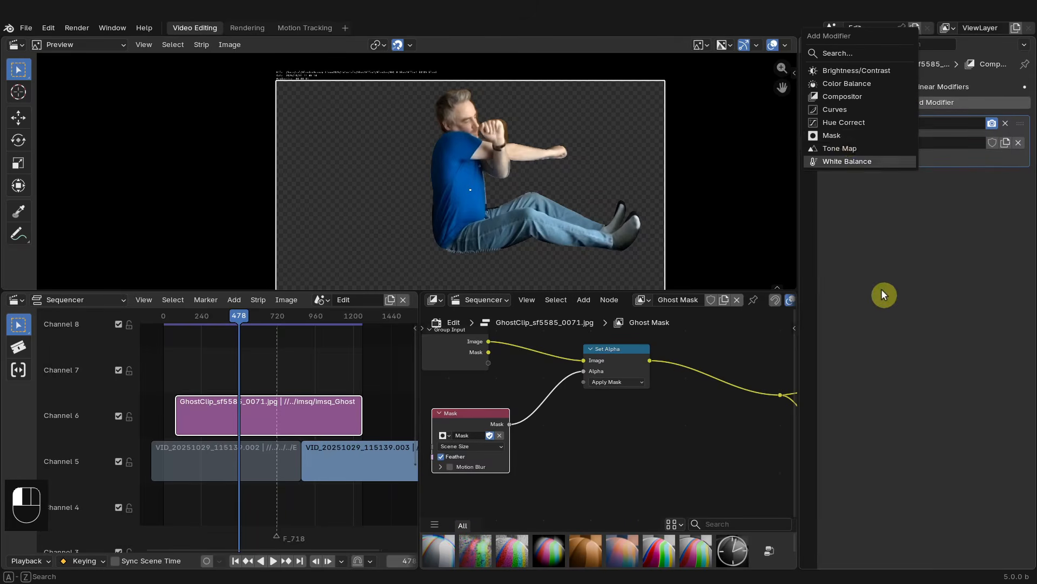
{"action": "left_click_drag", "start_coordinate": [633, 358], "coordinate": [664, 364]}
{"action": "scroll", "coordinate": [621, 452], "scroll_direction": "down", "scroll_amount": 1}
{"action": "left_click", "coordinate": [523, 425]}
{"action": "left_click_drag", "start_coordinate": [523, 426], "coordinate": [482, 425]}
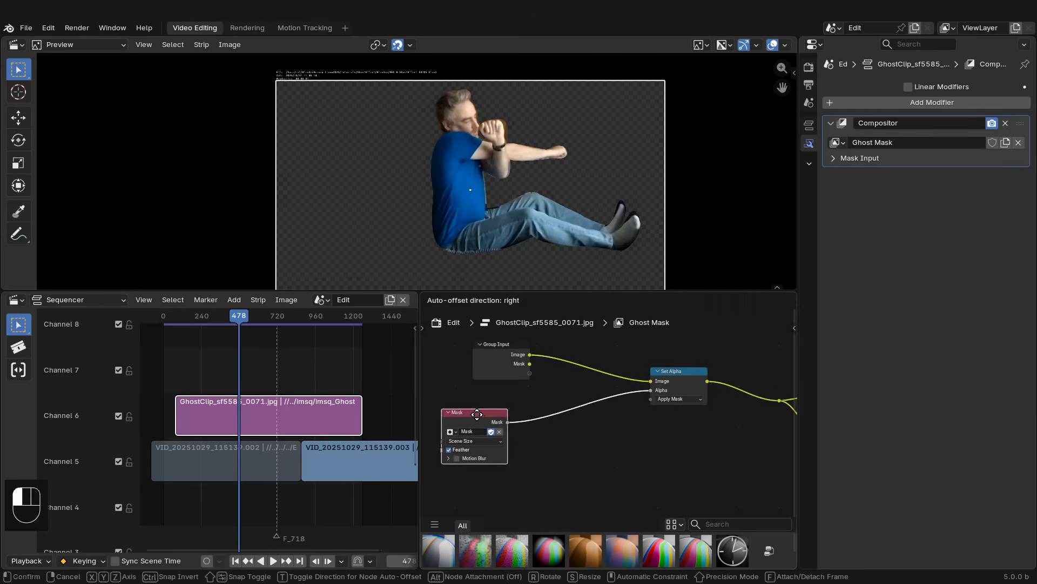
{"action": "scroll", "coordinate": [594, 408], "scroll_direction": "down", "scroll_amount": 2}
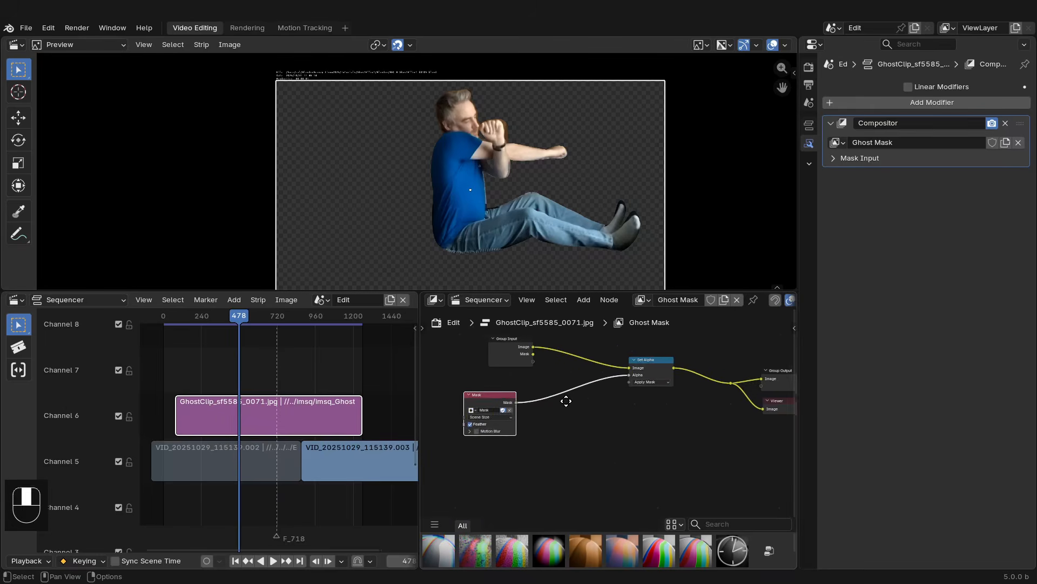
{"action": "left_click", "coordinate": [473, 395], "text": "ctrl+shift"}
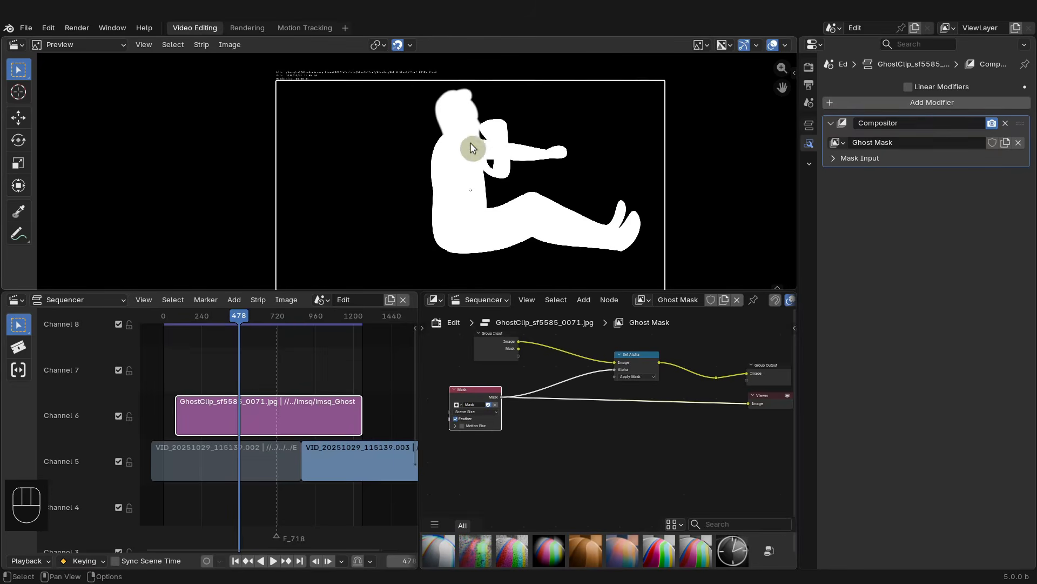
{"action": "left_click_drag", "start_coordinate": [474, 394], "coordinate": [478, 411]}
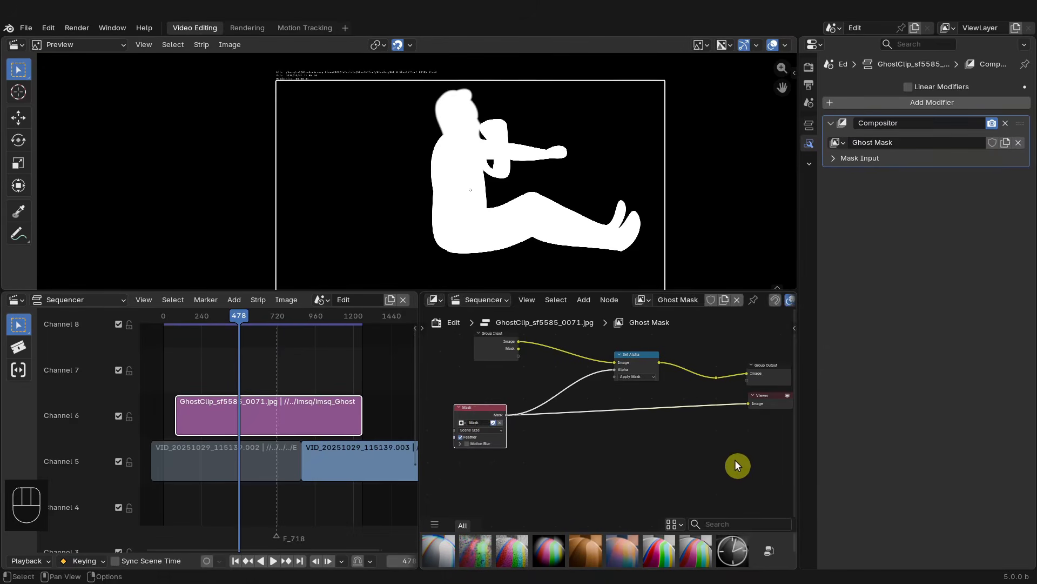
- Delete the reroute on the output link and reposition the Group Output node
{"action": "middle_click_drag", "start_coordinate": [726, 456], "coordinate": [706, 441]}
{"action": "left_click_drag", "start_coordinate": [679, 347], "coordinate": [702, 371]}
{"action": "scroll", "coordinate": [702, 367], "scroll_direction": "up", "scroll_amount": 2}
{"action": "middle_click_drag", "start_coordinate": [694, 367], "coordinate": [670, 373]}
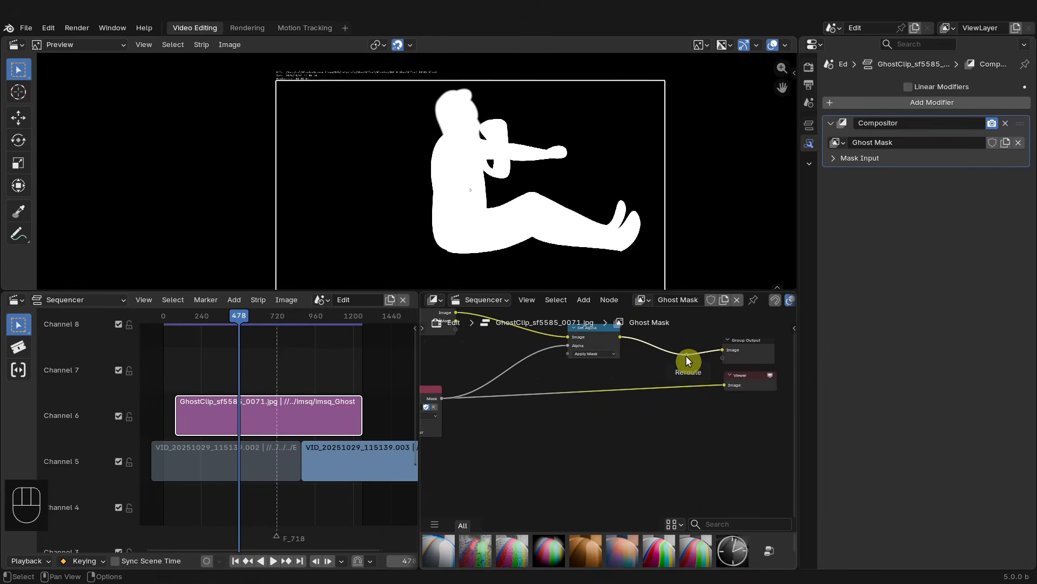
{"action": "key", "text": "x"}
{"action": "scroll", "coordinate": [638, 363], "scroll_direction": "down", "scroll_amount": 3}
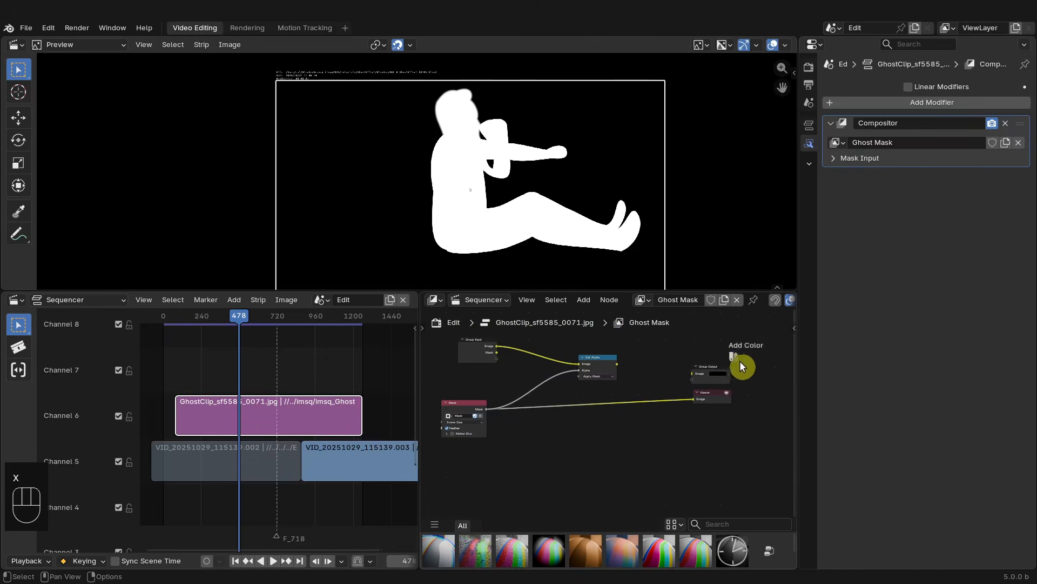
{"action": "left_click_drag", "start_coordinate": [718, 371], "coordinate": [740, 346]}
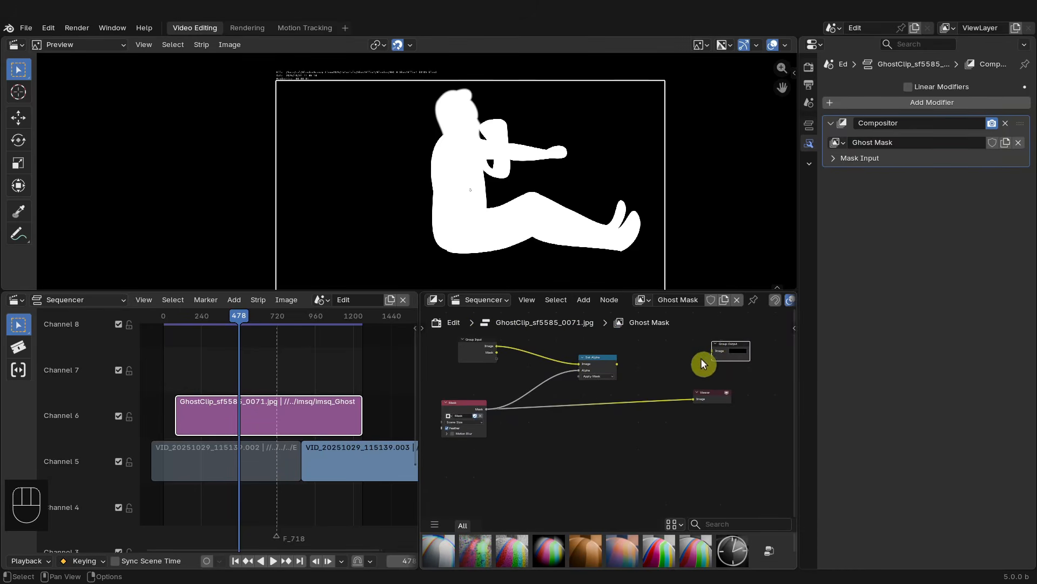
{"action": "middle_click_drag", "start_coordinate": [675, 369], "coordinate": [715, 351]}
{"action": "scroll", "coordinate": [697, 365], "scroll_direction": "up", "scroll_amount": 2}
{"action": "mouse_move", "coordinate": [764, 373]}
{"action": "left_mouse_down"}
{"action": "mouse_move", "coordinate": [772, 377]}
{"action": "mouse_move", "coordinate": [762, 379]}
{"action": "left_mouse_up"}
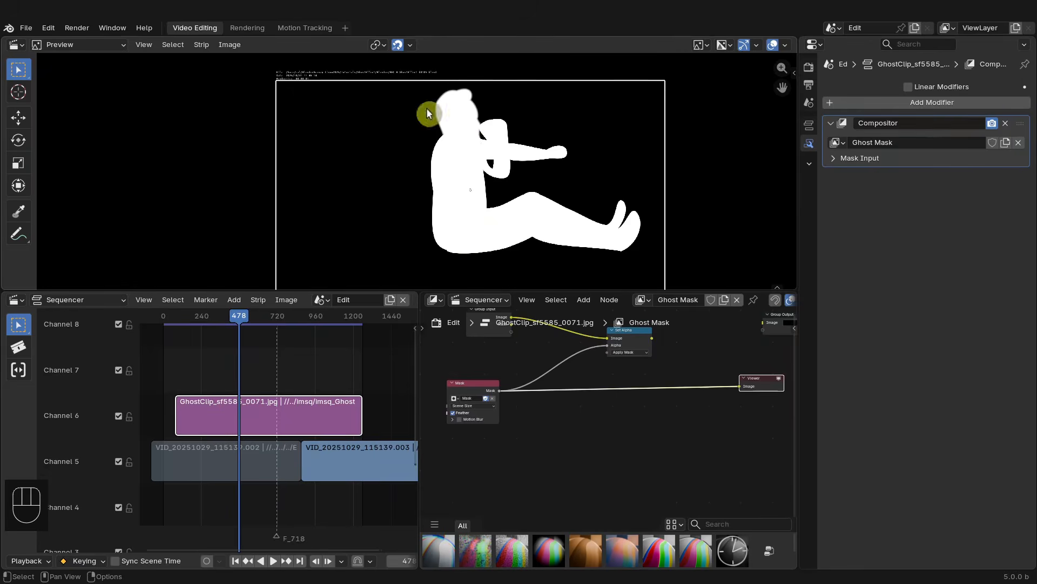
- Insert a Blur node on the link after the Mask node and set its size to 20
{"action": "middle_click_drag", "start_coordinate": [702, 366], "coordinate": [611, 395]}
{"action": "left_click_drag", "start_coordinate": [699, 347], "coordinate": [679, 368]}
{"action": "mouse_move", "coordinate": [616, 372]}
{"action": "middle_mouse_down"}
{"action": "mouse_move", "coordinate": [671, 351]}
{"action": "mouse_move", "coordinate": [616, 364]}
{"action": "middle_mouse_up"}
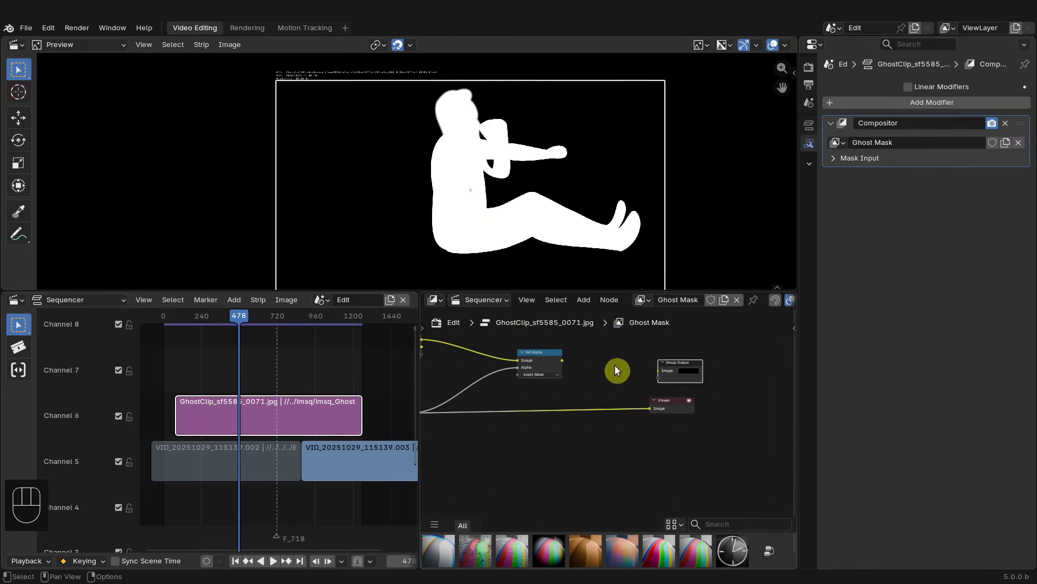
{"action": "scroll", "coordinate": [615, 369], "scroll_direction": "up", "scroll_amount": 1}
{"action": "left_click_drag", "start_coordinate": [683, 358], "coordinate": [676, 365]}
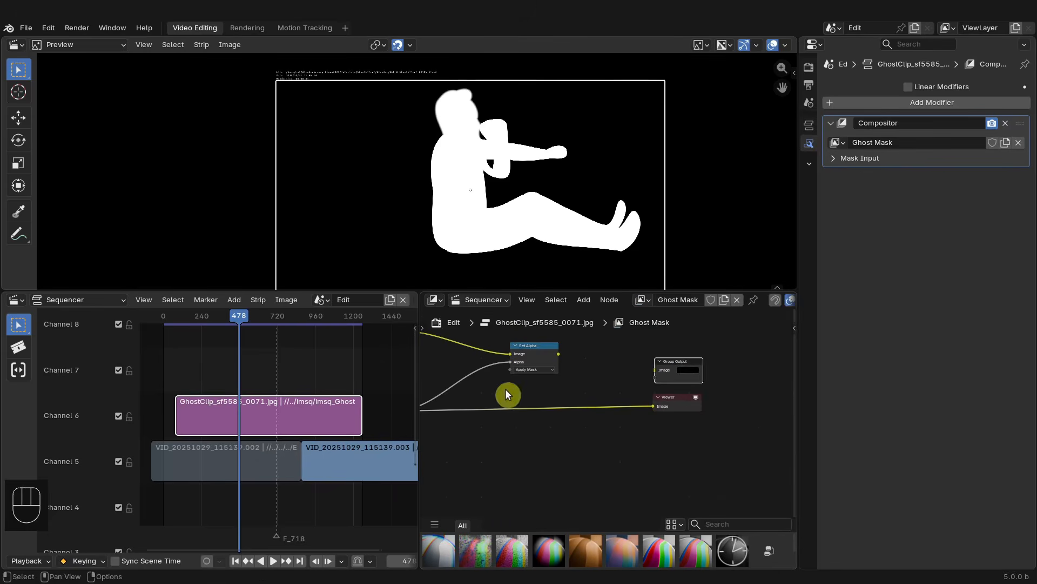
{"action": "middle_click_drag", "start_coordinate": [504, 394], "coordinate": [588, 433]}
{"action": "key", "text": "shift+a"}
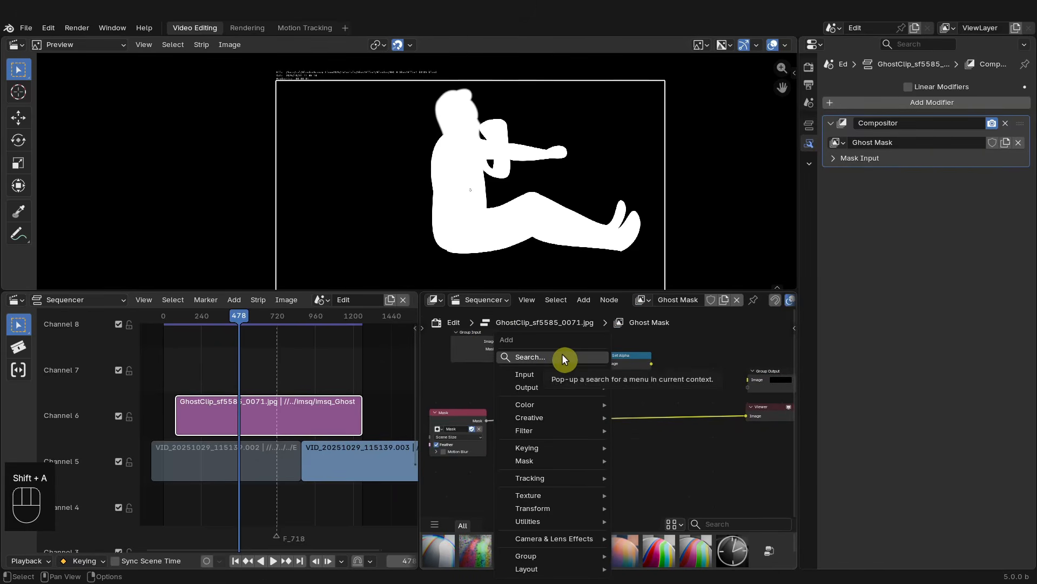
{"action": "left_click", "coordinate": [562, 357]}
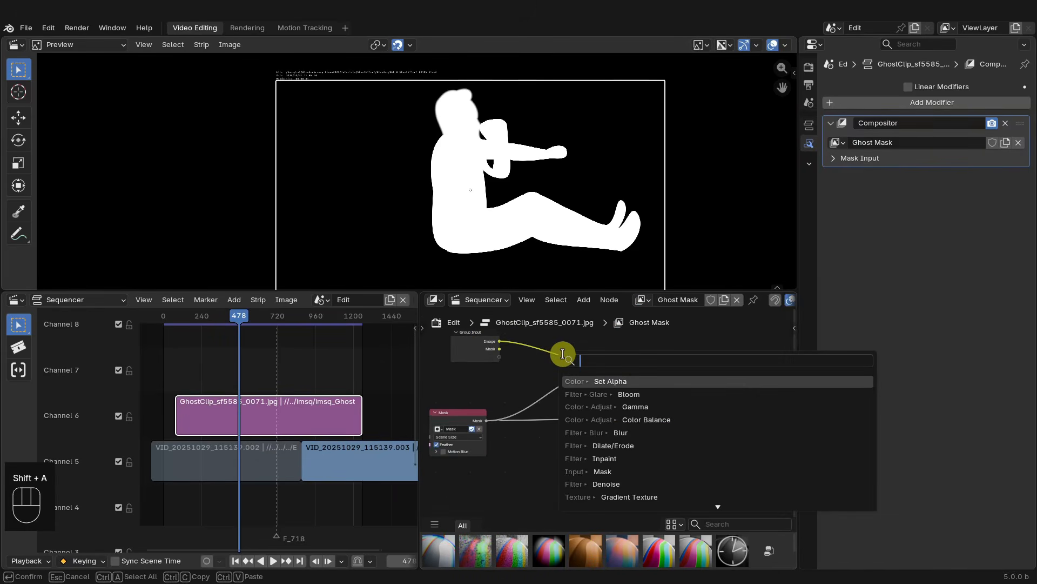
{"action": "left_click", "coordinate": [593, 432]}
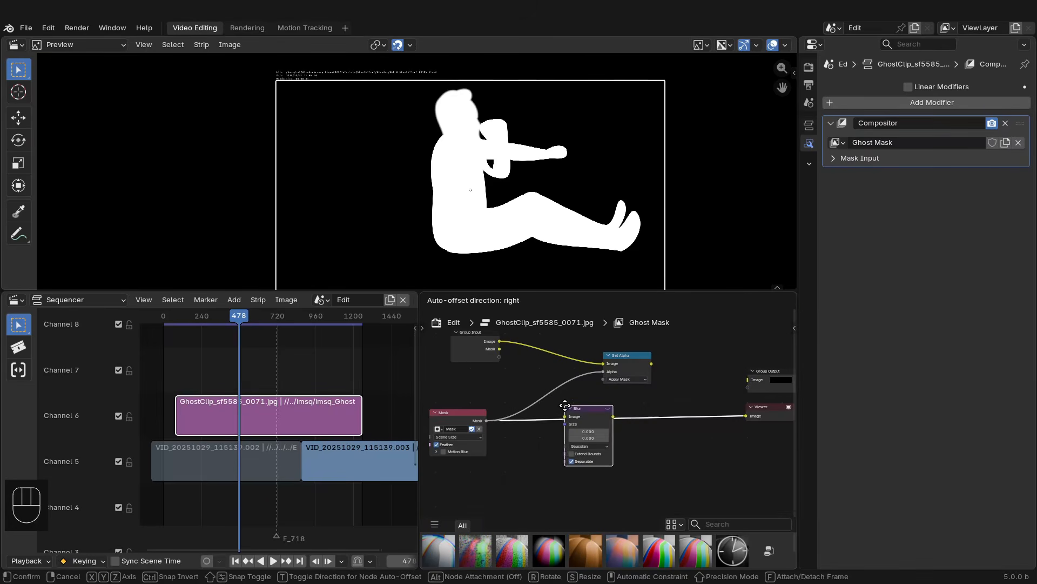
{"action": "left_click", "coordinate": [565, 410]}
{"action": "scroll", "coordinate": [572, 427], "scroll_direction": "up", "scroll_amount": 3}
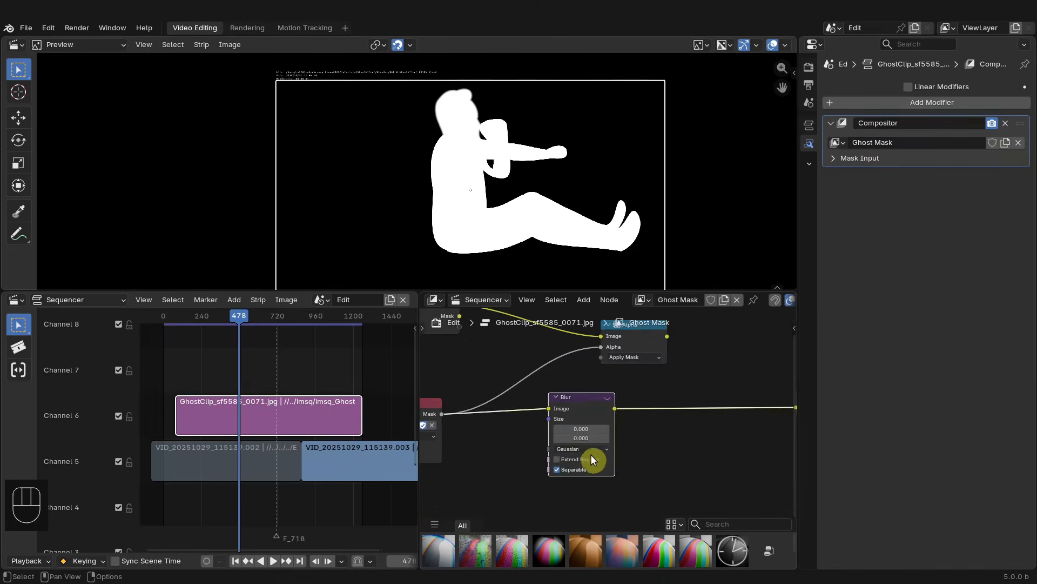
{"action": "left_click", "coordinate": [584, 423]}
{"action": "double_click", "coordinate": [586, 421]}
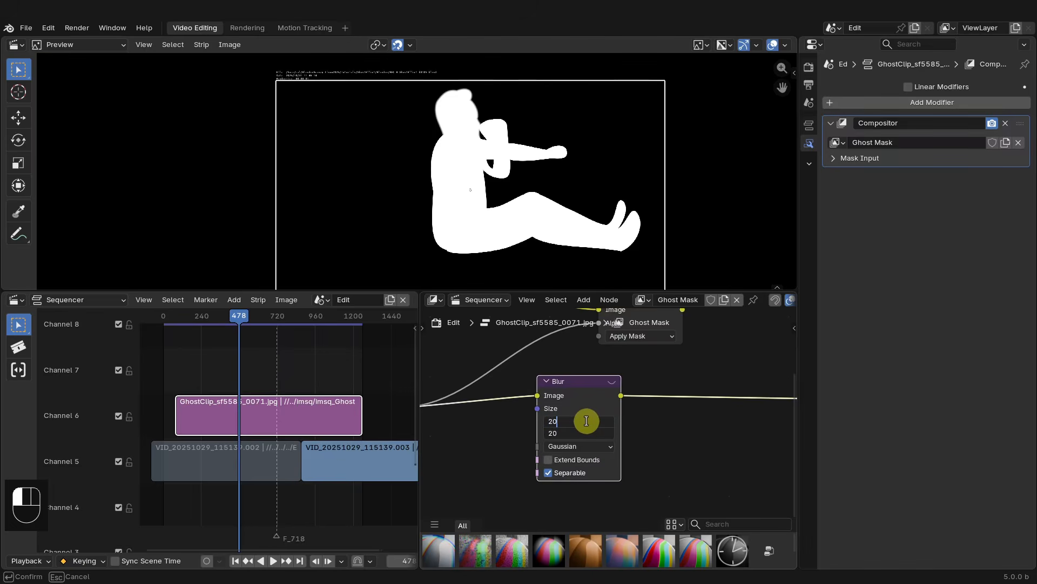
{"action": "key", "text": "Return"}
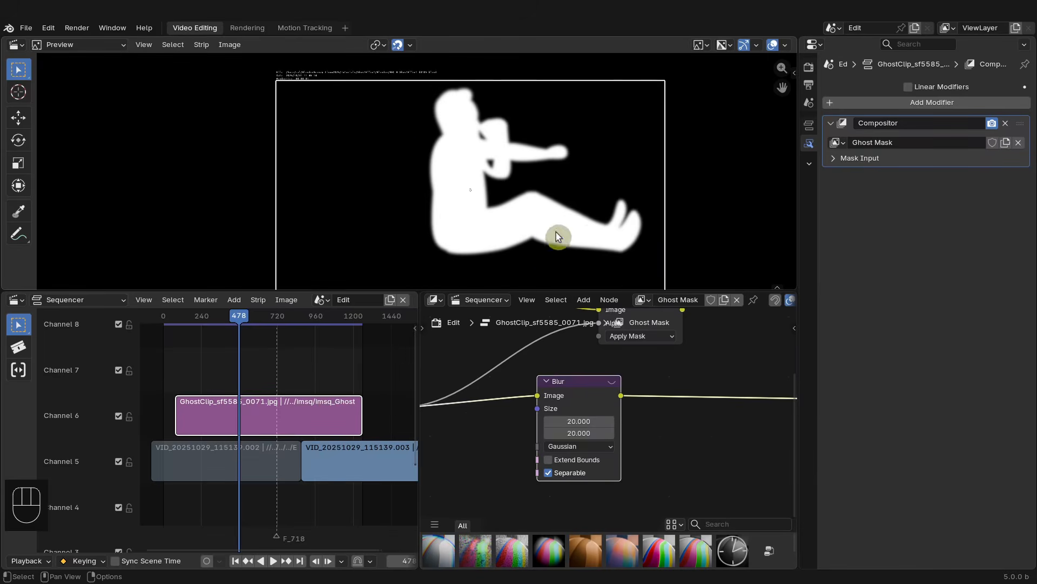
- Preview the Set Alpha node's output in the Viewer
{"action": "scroll", "coordinate": [577, 410], "scroll_direction": "down", "scroll_amount": 2}
{"action": "middle_click_drag", "start_coordinate": [646, 428], "coordinate": [647, 452]}
{"action": "left_click_drag", "start_coordinate": [594, 426], "coordinate": [603, 383]}
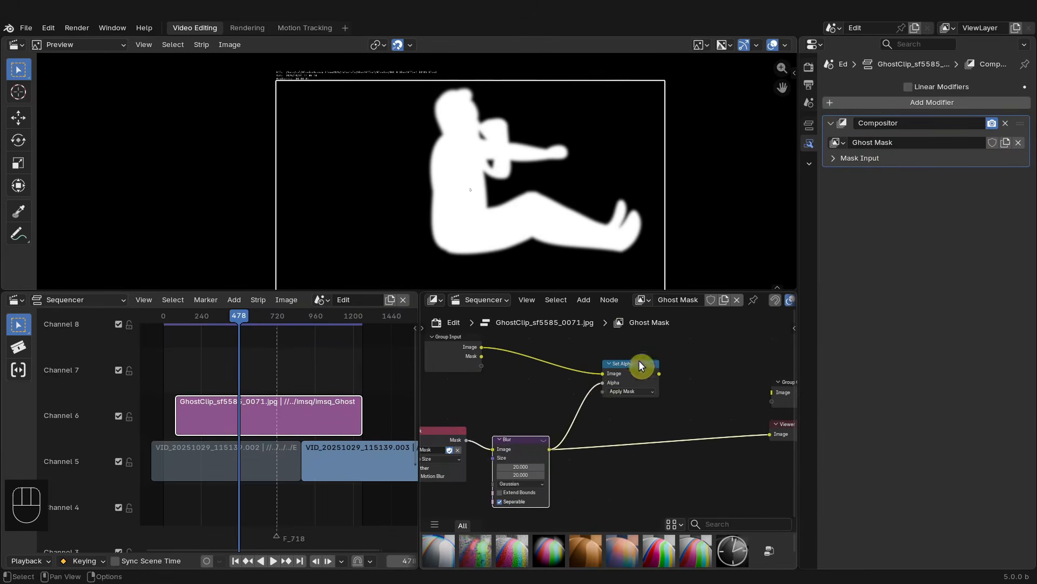
{"action": "left_click", "coordinate": [638, 366], "text": "ctrl+shift"}
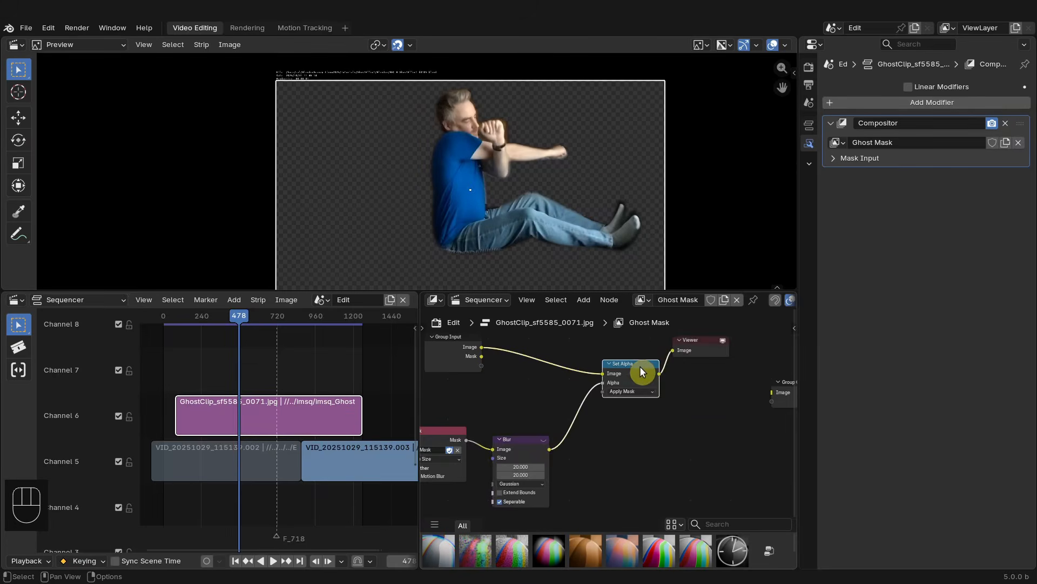
- Rearrange the nodes and set the Blur node's size to 30
{"action": "scroll", "coordinate": [664, 419], "scroll_direction": "down", "scroll_amount": 3}
{"action": "middle_click_drag", "start_coordinate": [664, 420], "coordinate": [603, 391]}
{"action": "scroll", "coordinate": [621, 373], "scroll_direction": "up", "scroll_amount": 3}
{"action": "left_click_drag", "start_coordinate": [637, 326], "coordinate": [728, 416]}
{"action": "scroll", "coordinate": [516, 448], "scroll_direction": "down", "scroll_amount": 4}
{"action": "middle_click_drag", "start_coordinate": [516, 448], "coordinate": [579, 450]}
{"action": "scroll", "coordinate": [579, 451], "scroll_direction": "up", "scroll_amount": 2}
{"action": "left_click", "coordinate": [579, 450]}
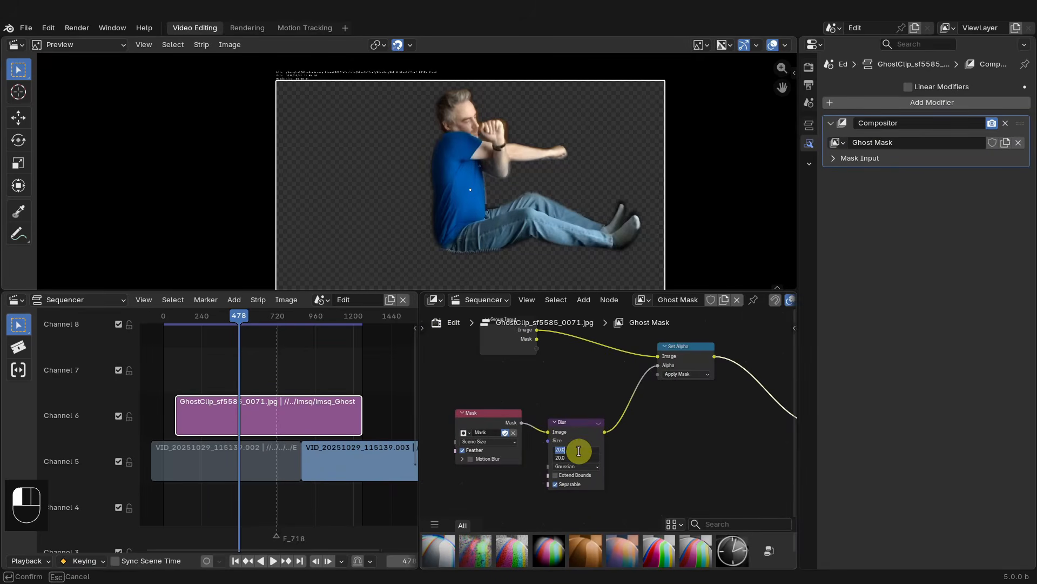
{"action": "type", "text": "30"}
{"action": "key", "text": "Return"}
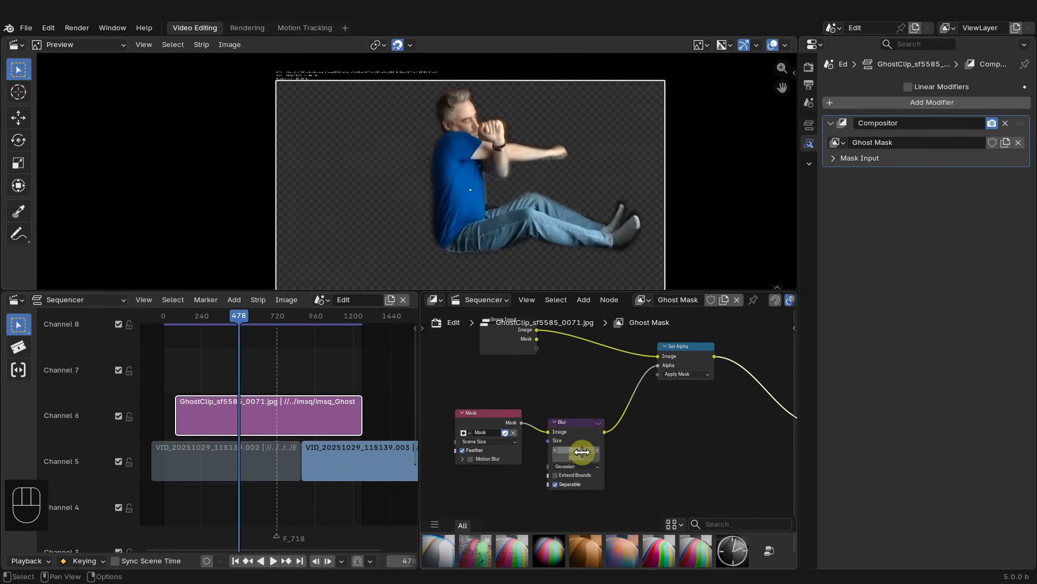
- Insert a Dilate/Erode node on the link between the Blur and Set Alpha nodes
{"action": "scroll", "coordinate": [623, 444], "scroll_direction": "up", "scroll_amount": 4}
{"action": "middle_click_drag", "start_coordinate": [634, 450], "coordinate": [625, 447]}
{"action": "scroll", "coordinate": [624, 448], "scroll_direction": "down", "scroll_amount": 2}
{"action": "middle_click_drag", "start_coordinate": [627, 457], "coordinate": [570, 484]}
{"action": "left_click_drag", "start_coordinate": [616, 393], "coordinate": [668, 382]}
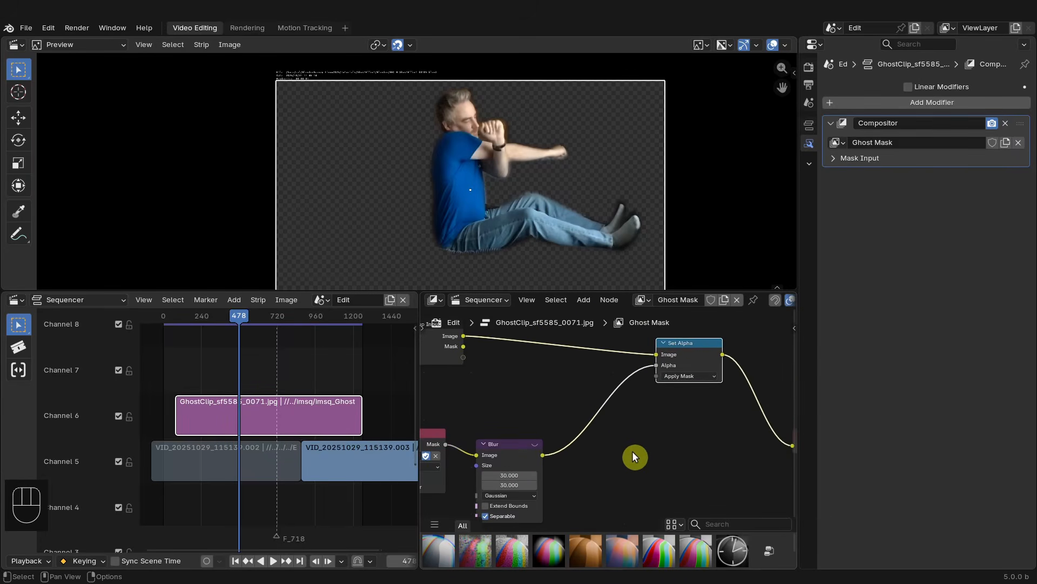
{"action": "key", "text": "shift+a"}
{"action": "mouse_move", "coordinate": [614, 448]}
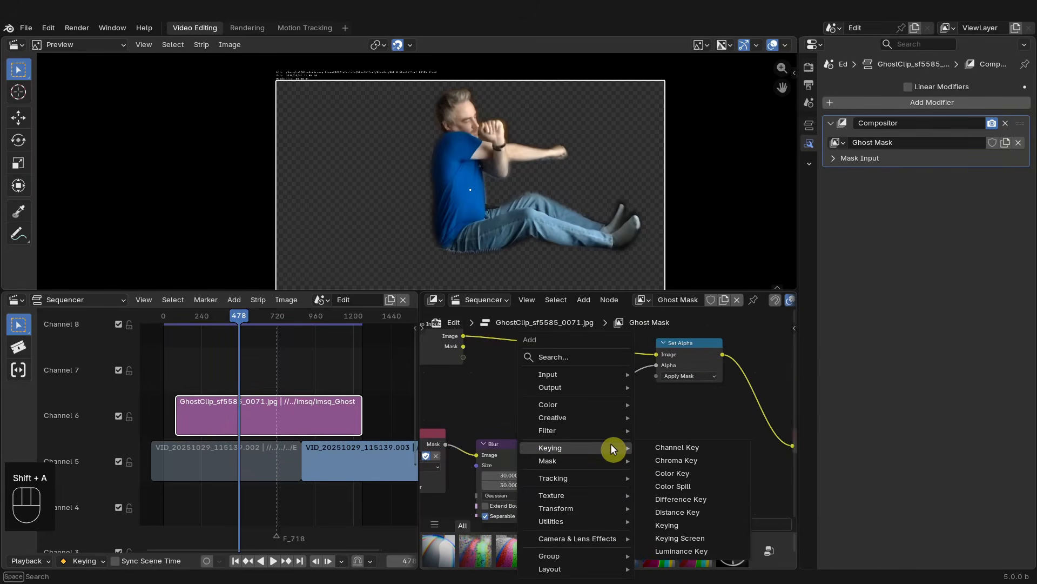
{"action": "left_click", "coordinate": [602, 355]}
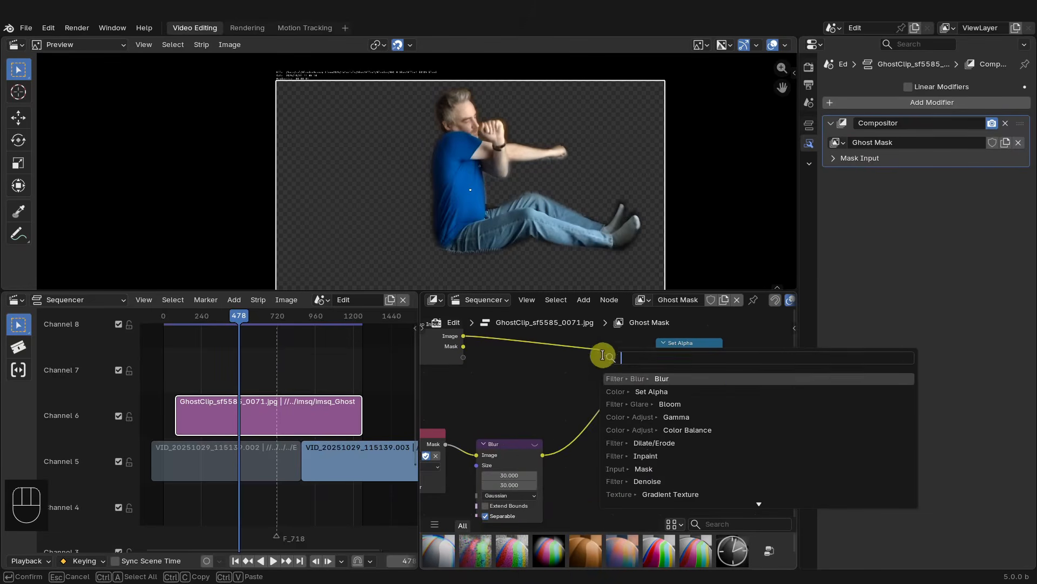
{"action": "left_click", "coordinate": [666, 445]}
{"action": "left_click", "coordinate": [577, 393]}
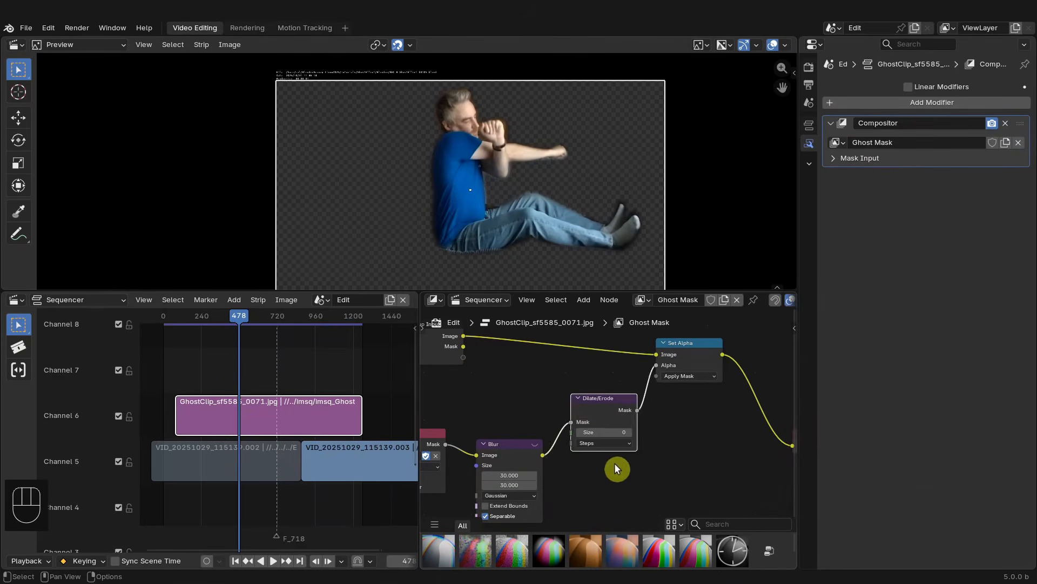
- Set the Dilate/Erode node's type to Distance
{"action": "scroll", "coordinate": [649, 475], "scroll_direction": "up", "scroll_amount": 5}
{"action": "middle_click_drag", "start_coordinate": [640, 479], "coordinate": [628, 467]}
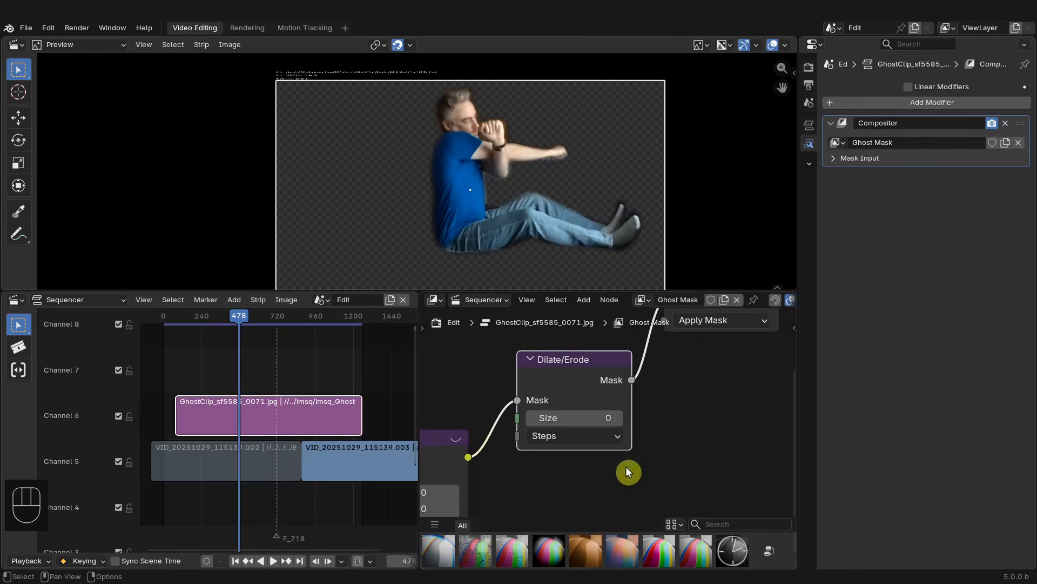
{"action": "left_click", "coordinate": [592, 436]}
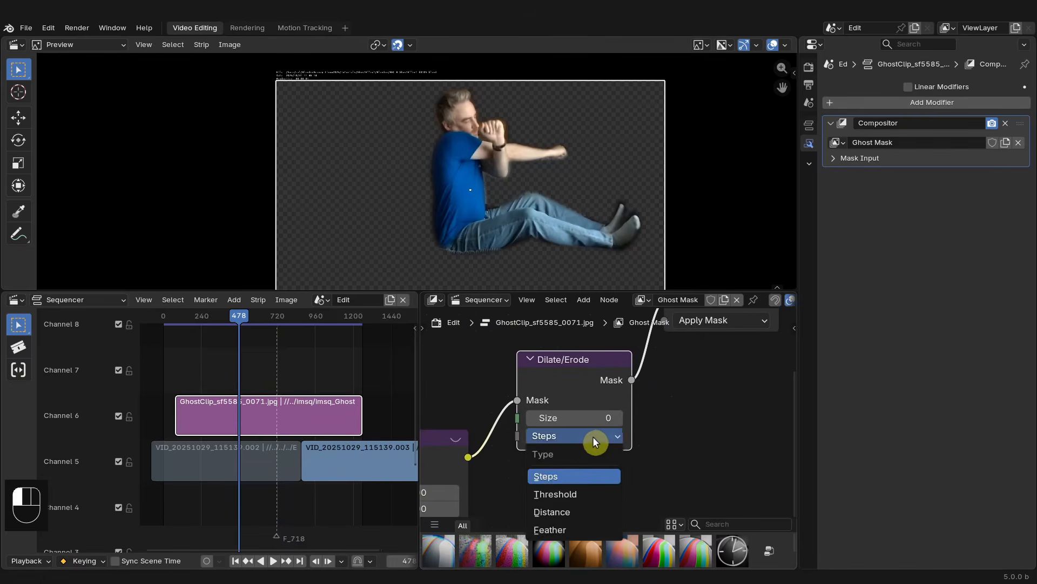
{"action": "left_click", "coordinate": [576, 512]}
- Set the Dilate/Erode size to -6 and save the file
{"action": "left_click_drag", "start_coordinate": [530, 415], "coordinate": [530, 413]}
{"action": "scroll", "coordinate": [586, 251], "scroll_direction": "up", "scroll_amount": 2}
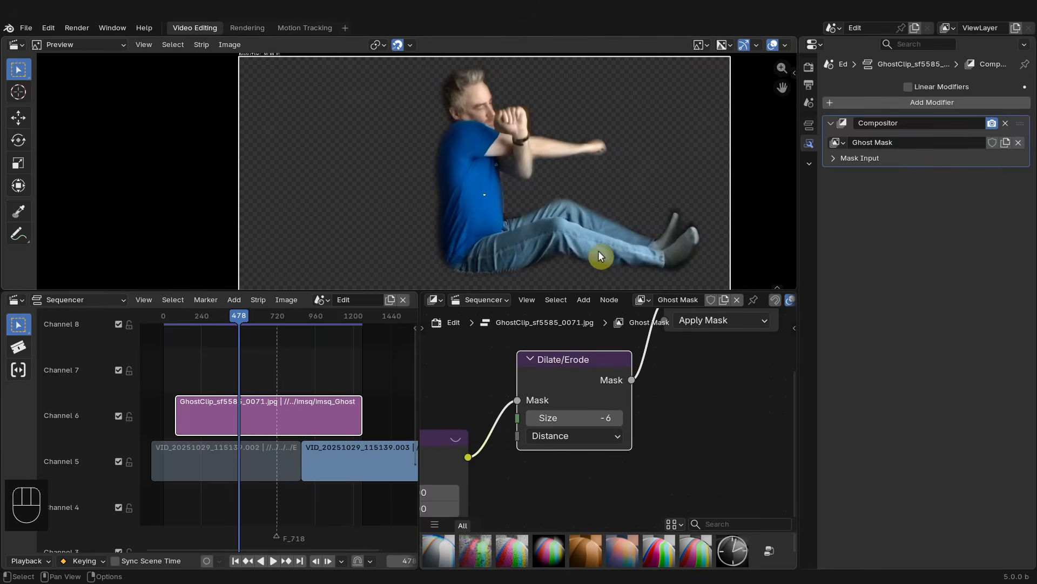
{"action": "left_click_drag", "start_coordinate": [557, 417], "coordinate": [557, 417]}
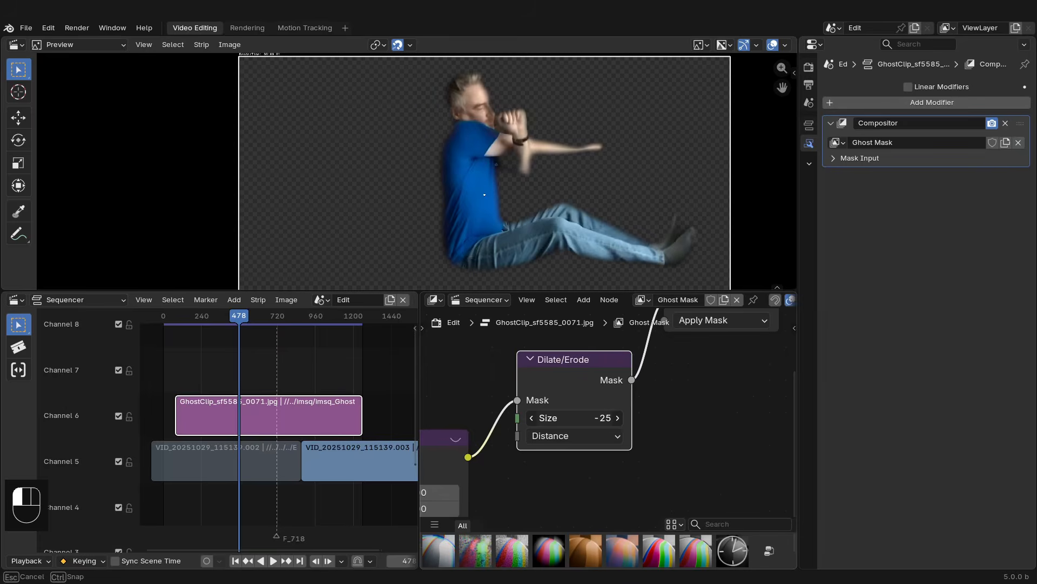
{"action": "left_click_drag", "start_coordinate": [557, 418], "coordinate": [595, 422]}
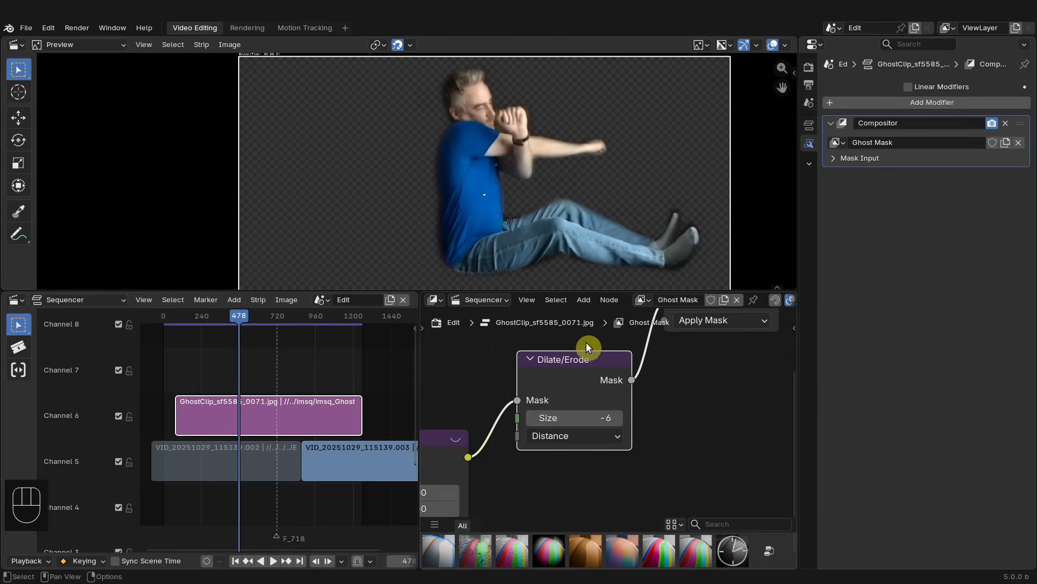
{"action": "key", "text": "ctrl+s"}
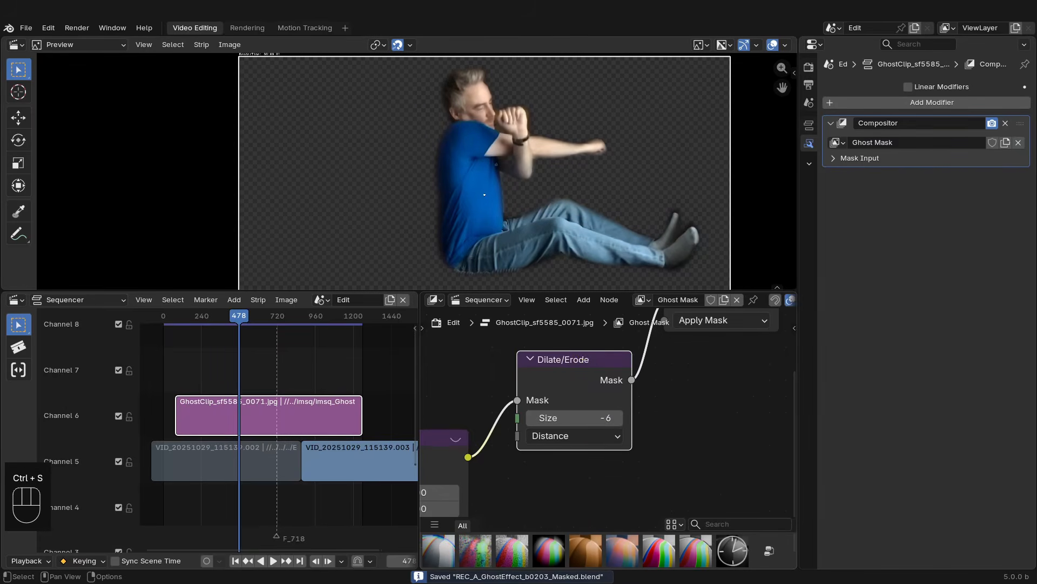
- Set the Dilate/Erode size to -10
{"action": "left_click_drag", "start_coordinate": [566, 358], "coordinate": [570, 371]}
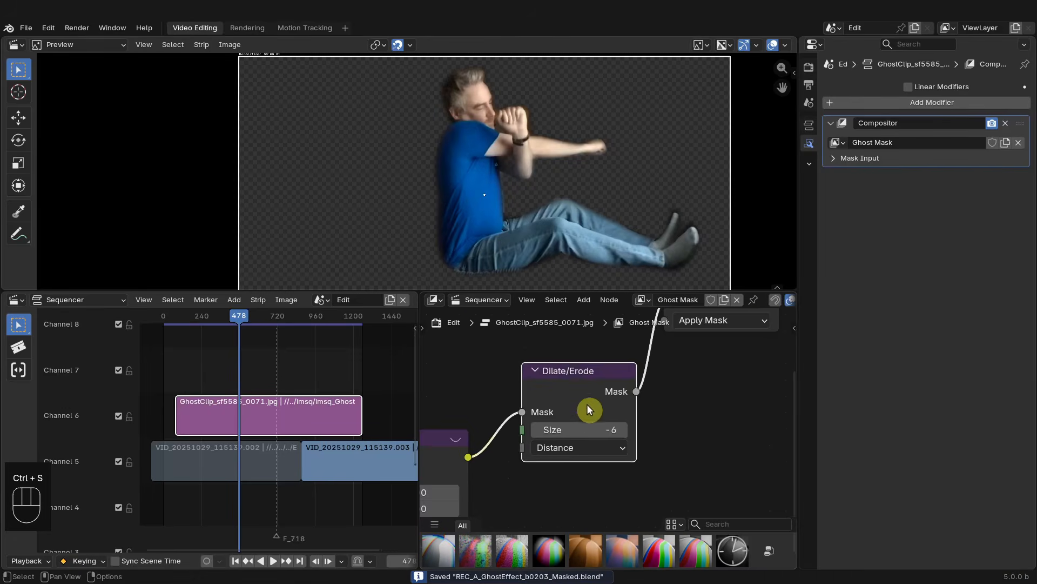
{"action": "scroll", "coordinate": [587, 408], "scroll_direction": "down", "scroll_amount": 4}
{"action": "scroll", "coordinate": [562, 410], "scroll_direction": "up", "scroll_amount": 2}
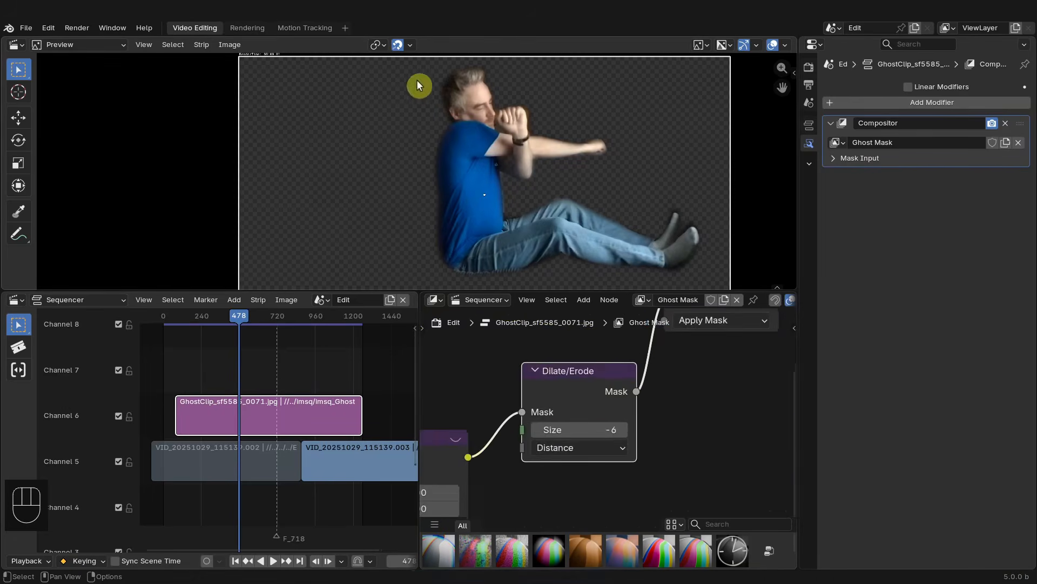
{"action": "left_click", "coordinate": [624, 431]}
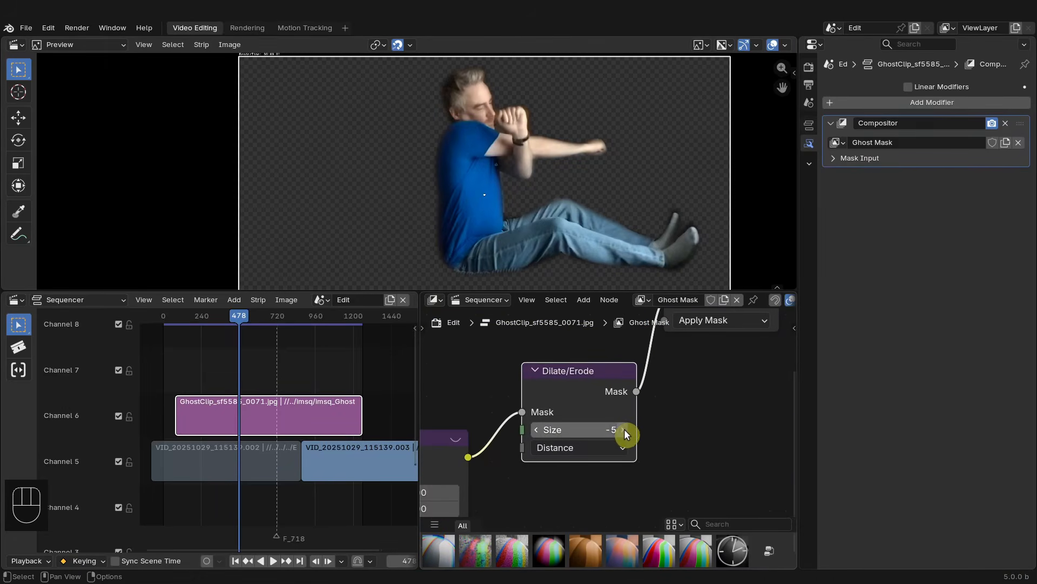
{"action": "left_click_drag", "start_coordinate": [625, 431], "coordinate": [594, 431]}
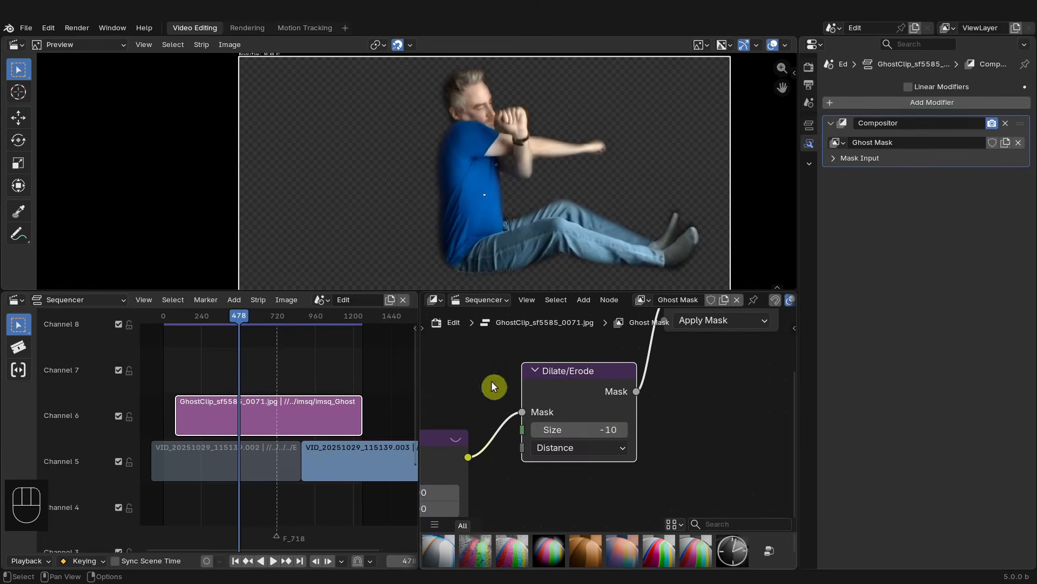
- Unhide the hidden background video strips in the sequencer so the original footage shows under the ghost clip
{"action": "scroll", "coordinate": [559, 494], "scroll_direction": "down", "scroll_amount": 5}
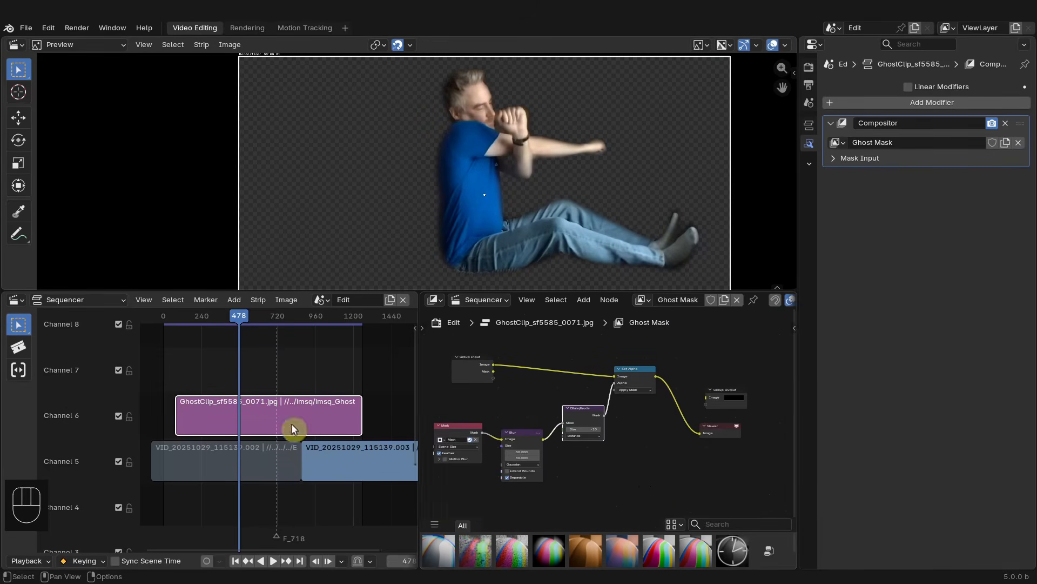
{"action": "middle_click_drag", "start_coordinate": [251, 428], "coordinate": [293, 416]}
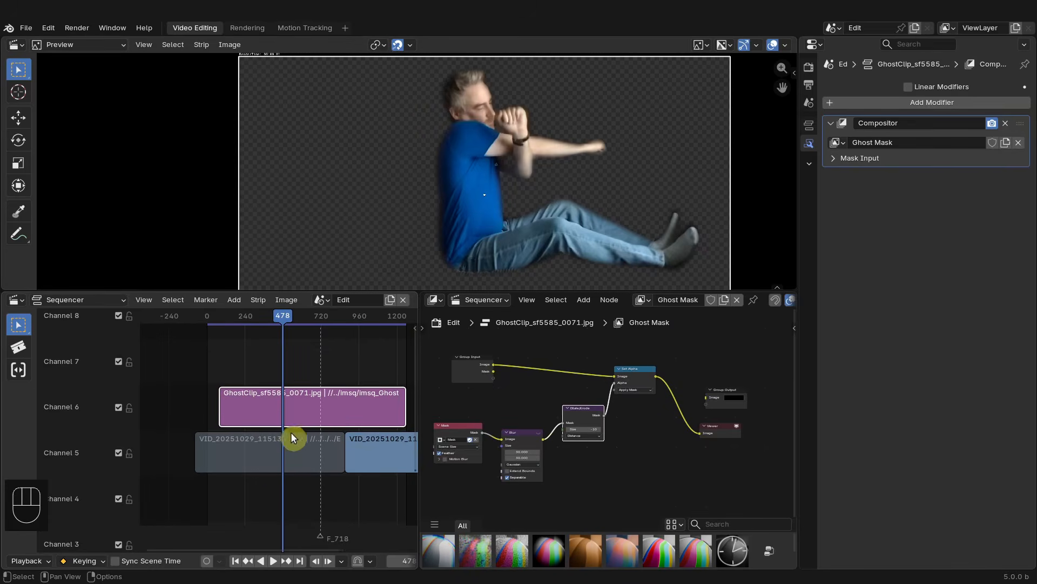
{"action": "left_click", "coordinate": [288, 451]}
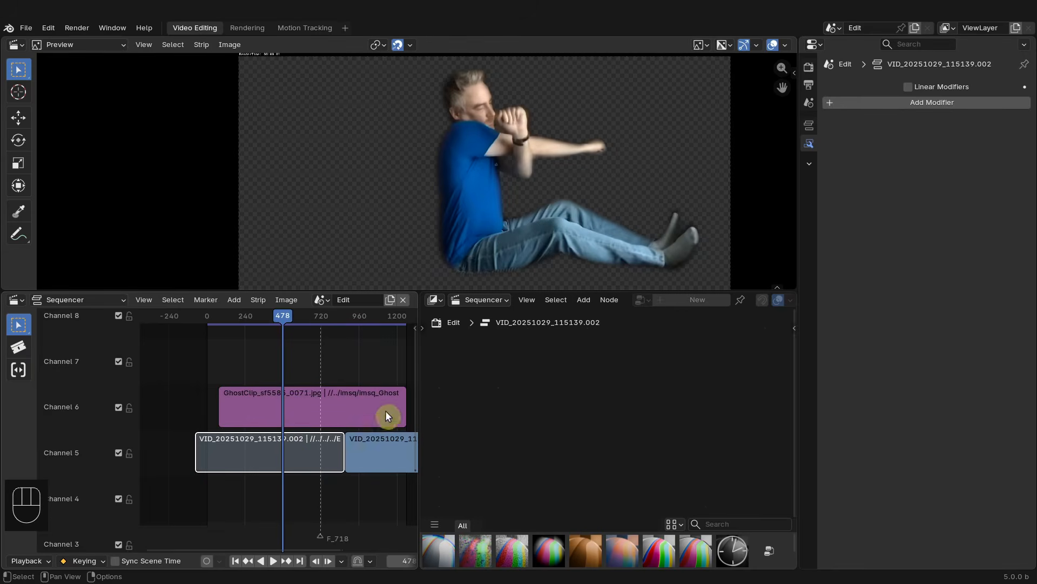
{"action": "left_click_drag", "start_coordinate": [418, 379], "coordinate": [528, 381]}
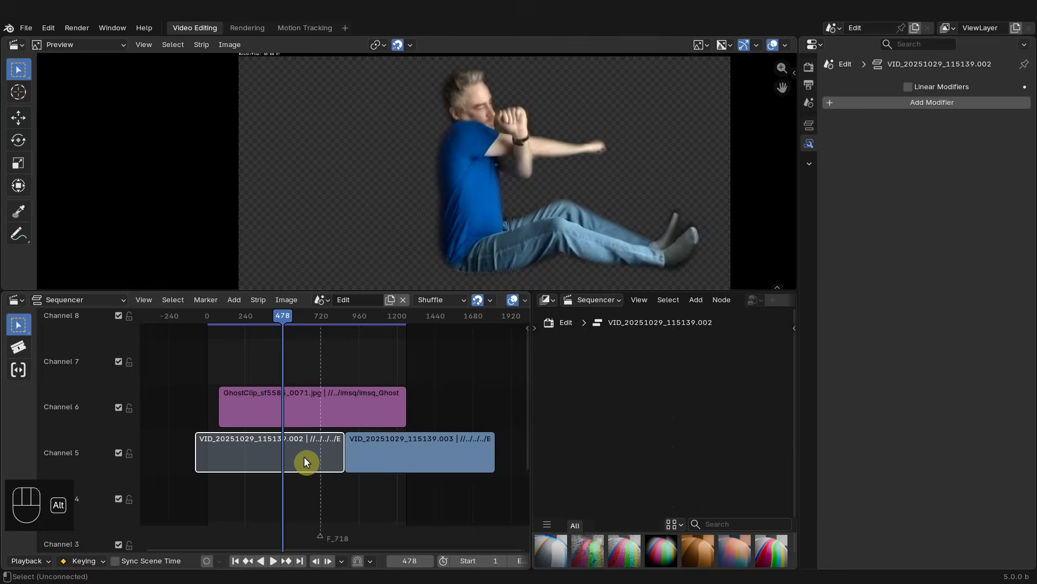
{"action": "key", "text": "alt+h"}
- Set the ghost clip strip's blend mode to Add
{"action": "left_click", "coordinate": [301, 397]}
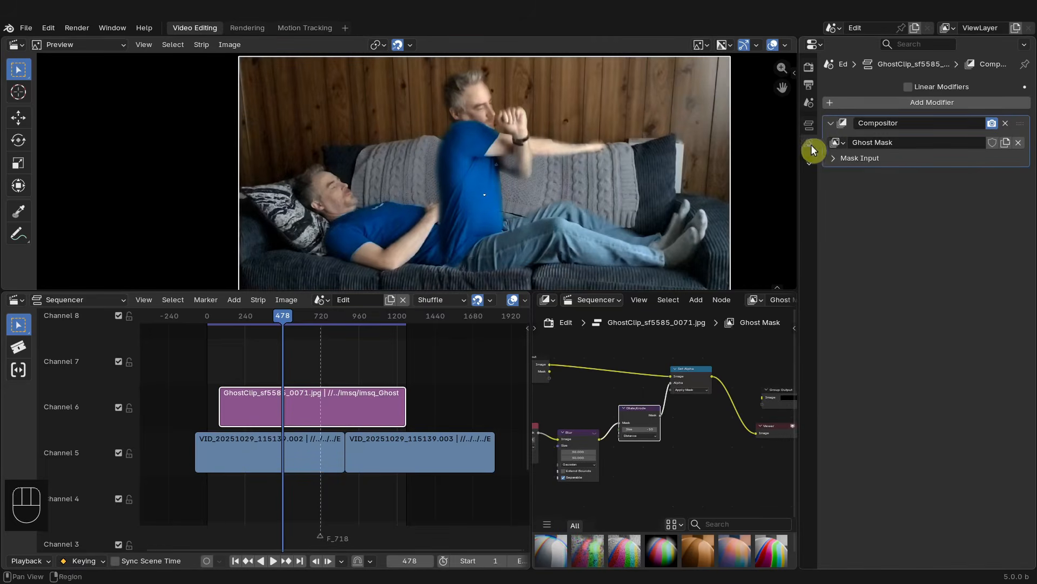
{"action": "left_click", "coordinate": [809, 125]}
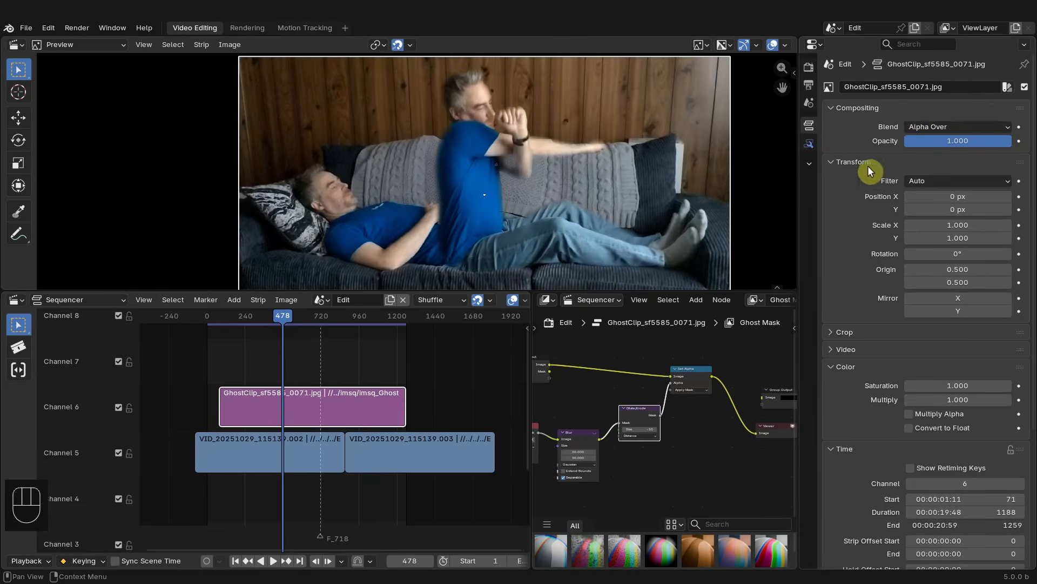
{"action": "left_click", "coordinate": [809, 143]}
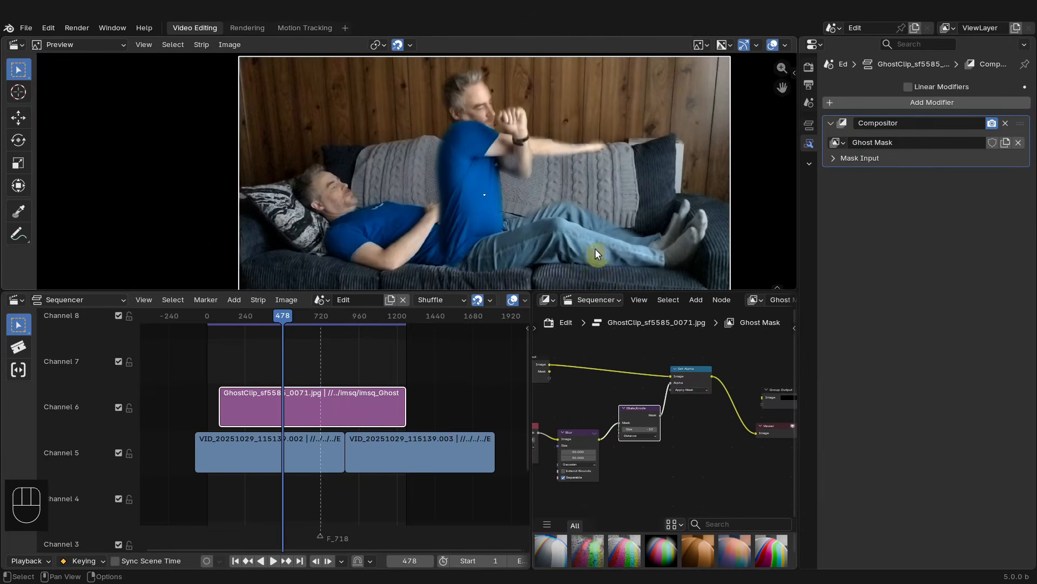
{"action": "left_click", "coordinate": [810, 127]}
{"action": "left_click", "coordinate": [975, 127]}
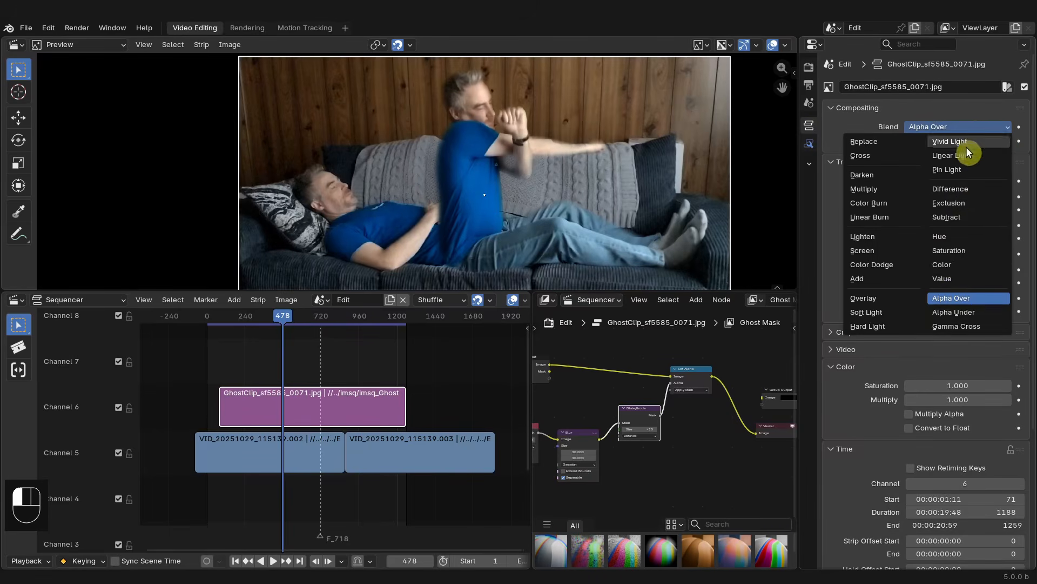
{"action": "left_click", "coordinate": [870, 278]}
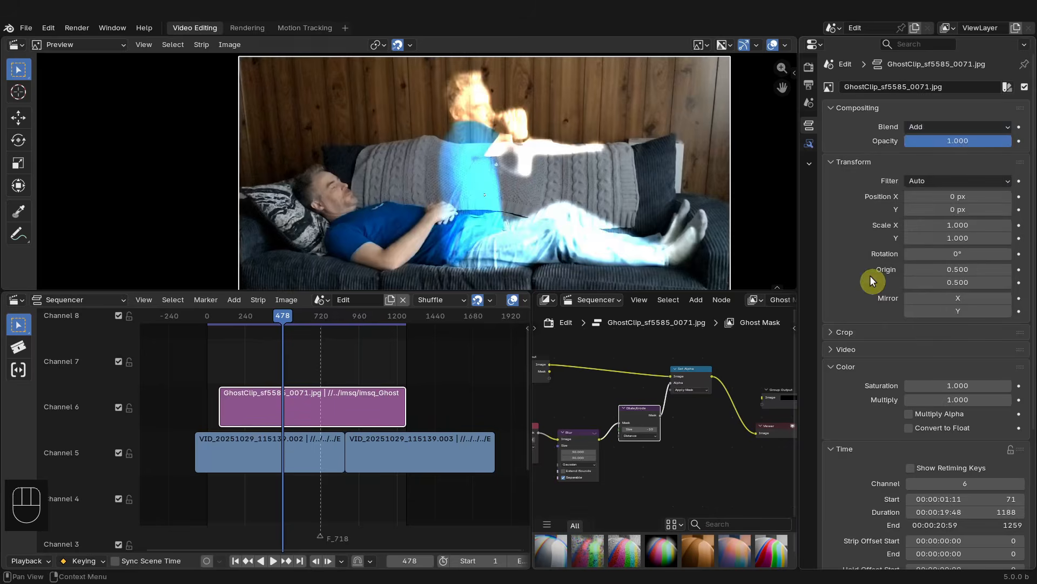
- Set the ghost clip strip's opacity to 0.5
{"action": "left_click", "coordinate": [980, 140]}
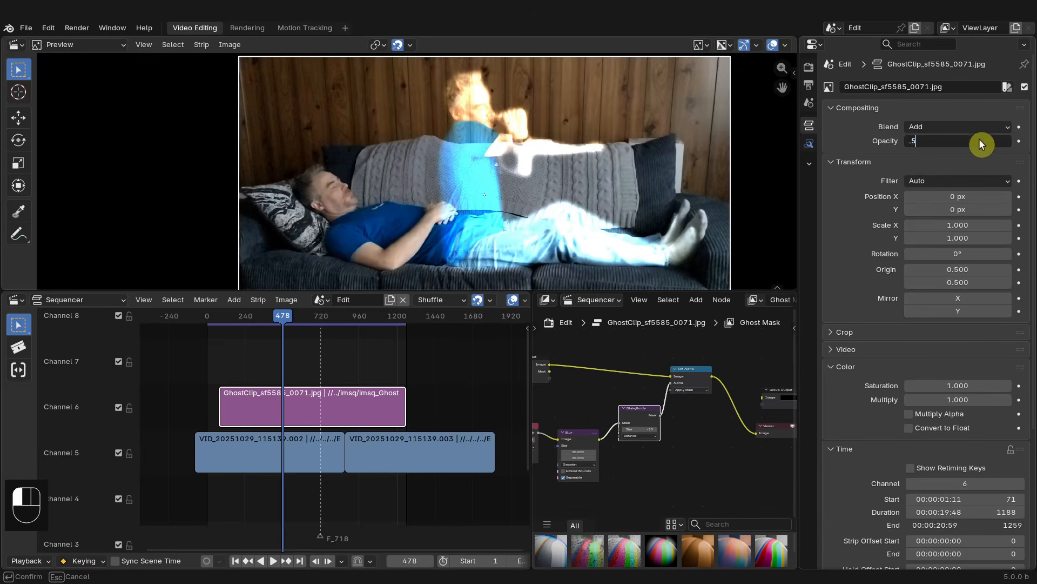
{"action": "type", "text": ".5"}
{"action": "key", "text": "Return"}
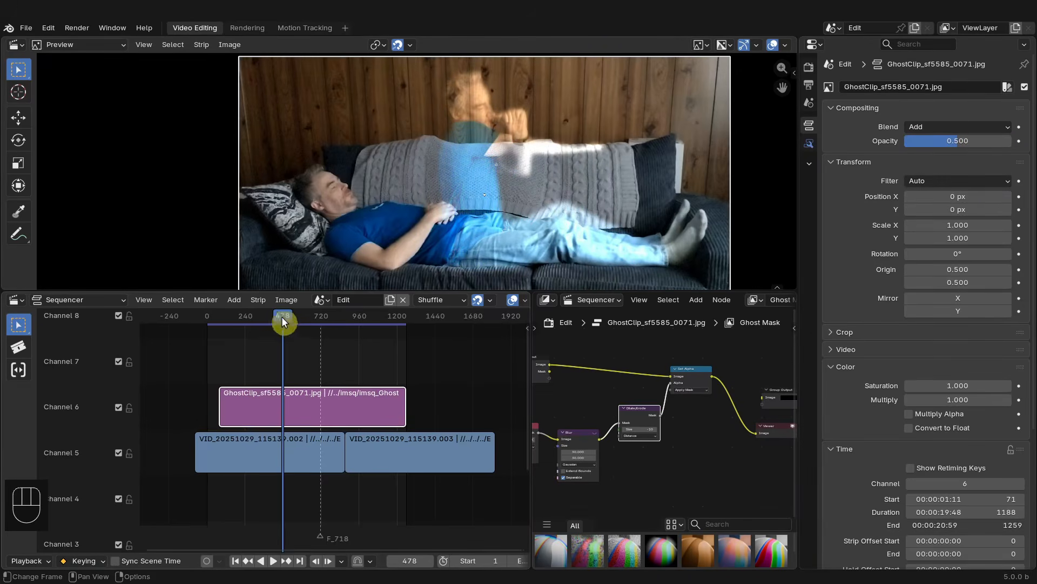
- Add a fade to the ghost clip strip running from its start to frame 87
{"action": "left_click_drag", "start_coordinate": [273, 314], "coordinate": [375, 318]}
{"action": "scroll", "coordinate": [275, 394], "scroll_direction": "down", "scroll_amount": 2}
{"action": "middle_click_drag", "start_coordinate": [273, 396], "coordinate": [356, 403]}
{"action": "scroll", "coordinate": [356, 403], "scroll_direction": "up", "scroll_amount": 6}
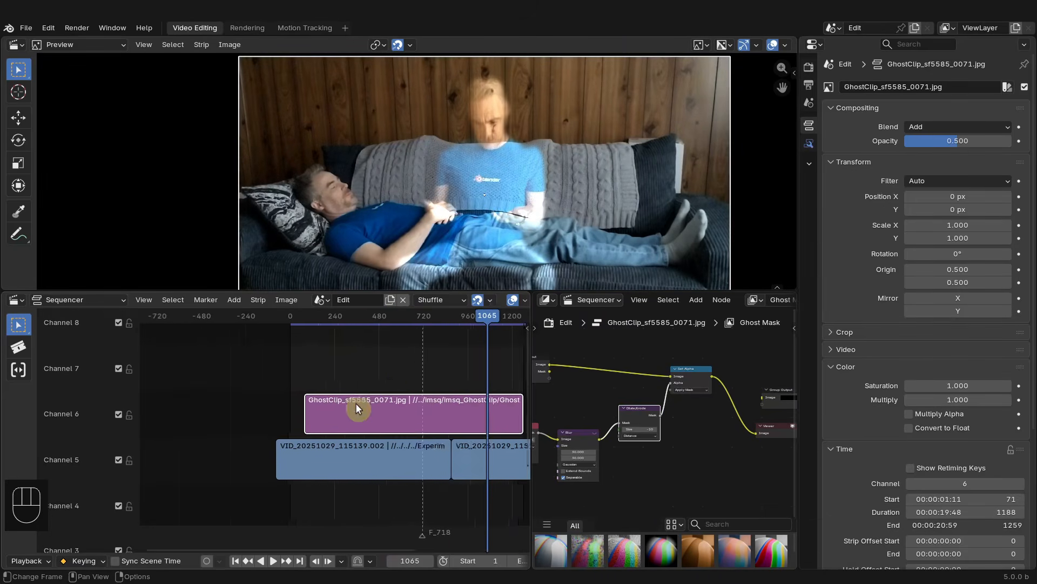
{"action": "mouse_move", "coordinate": [309, 322]}
{"action": "left_mouse_down"}
{"action": "mouse_move", "coordinate": [290, 319]}
{"action": "mouse_move", "coordinate": [301, 317]}
{"action": "mouse_move", "coordinate": [294, 328]}
{"action": "left_mouse_up"}
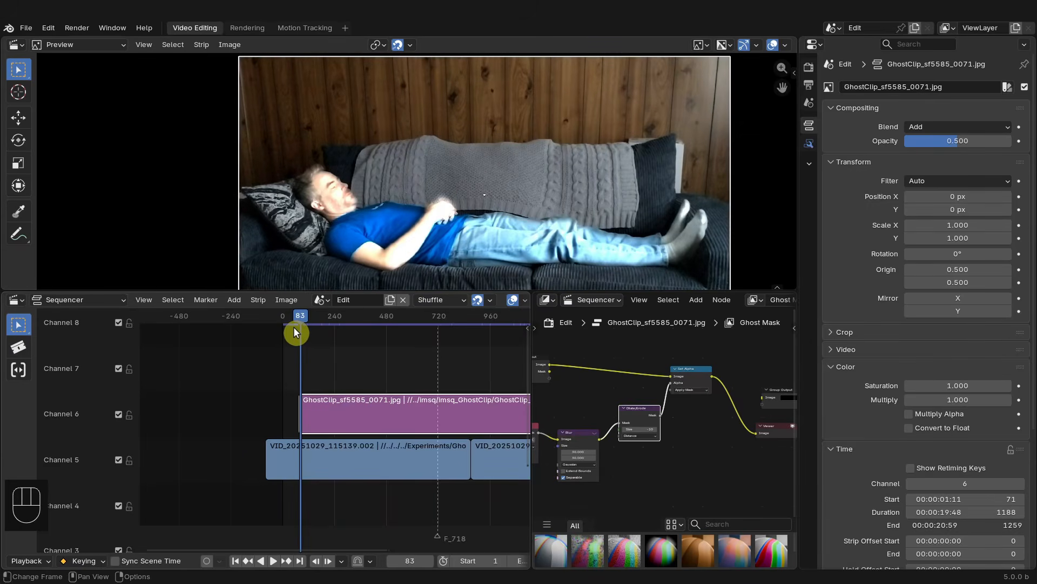
{"action": "key", "text": "Left"}
{"action": "key", "text": "Left"}
{"action": "key", "text": "Left"}
{"action": "key", "text": "Left"}
{"action": "middle_click_drag", "start_coordinate": [294, 372], "coordinate": [438, 396]}
{"action": "middle_click_drag", "start_coordinate": [479, 401], "coordinate": [361, 381]}
{"action": "middle_click_drag", "start_coordinate": [361, 382], "coordinate": [390, 380], "text": "ctrl"}
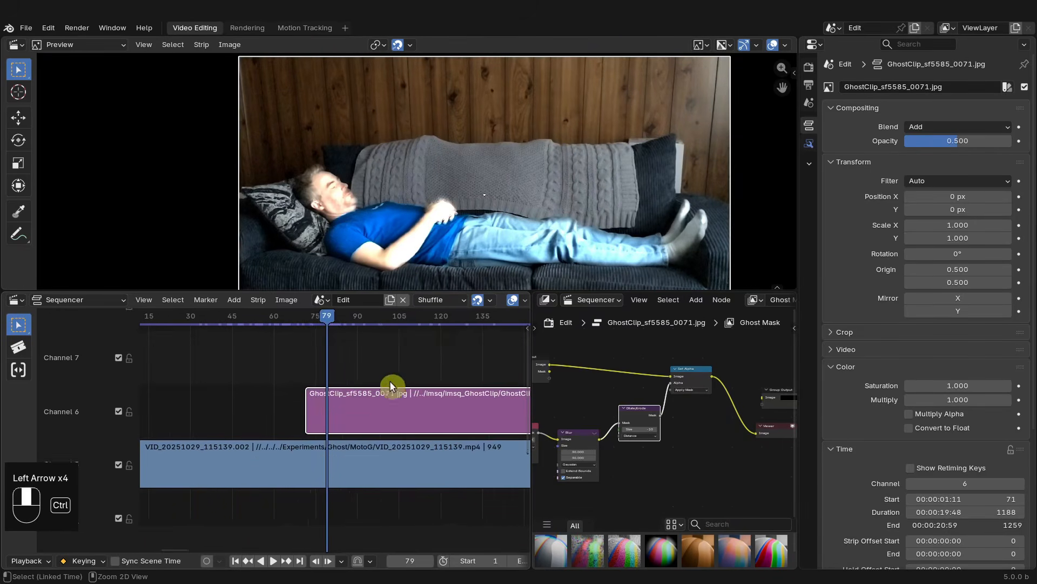
{"action": "left_click_drag", "start_coordinate": [324, 316], "coordinate": [348, 313]}
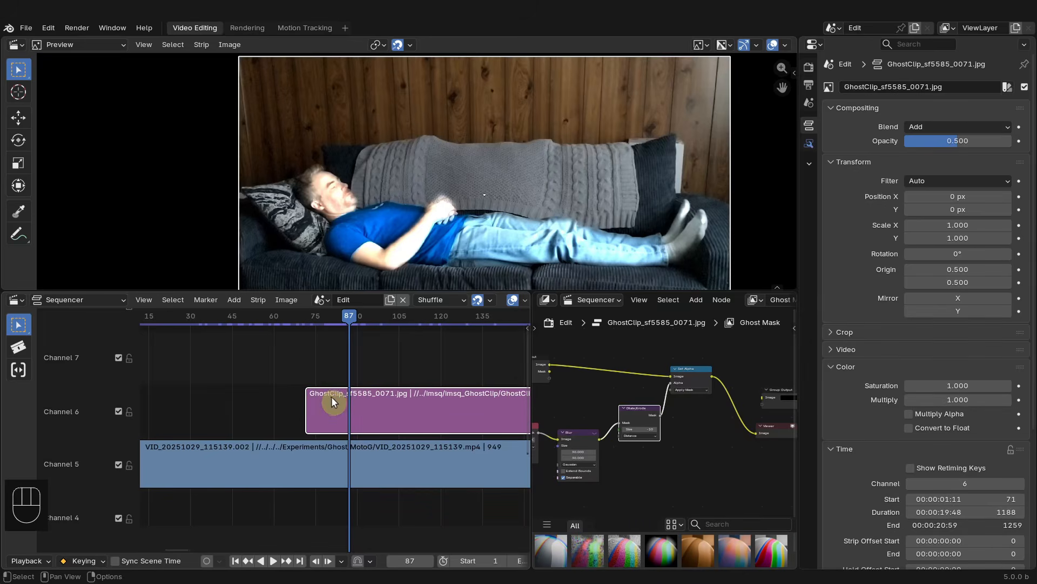
{"action": "key", "text": "shift+a"}
{"action": "key", "text": "shift+a"}
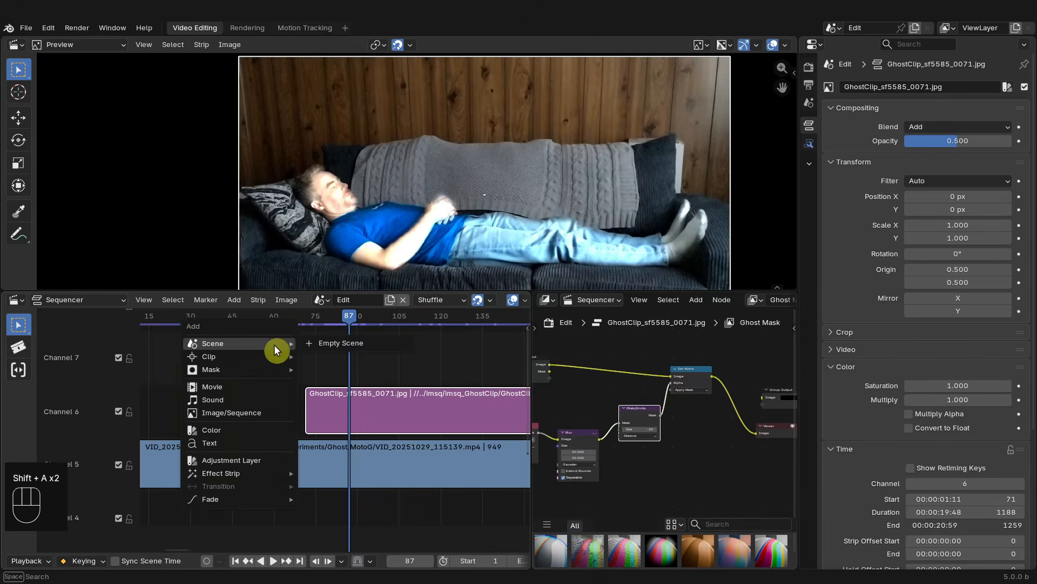
{"action": "mouse_move", "coordinate": [249, 499]}
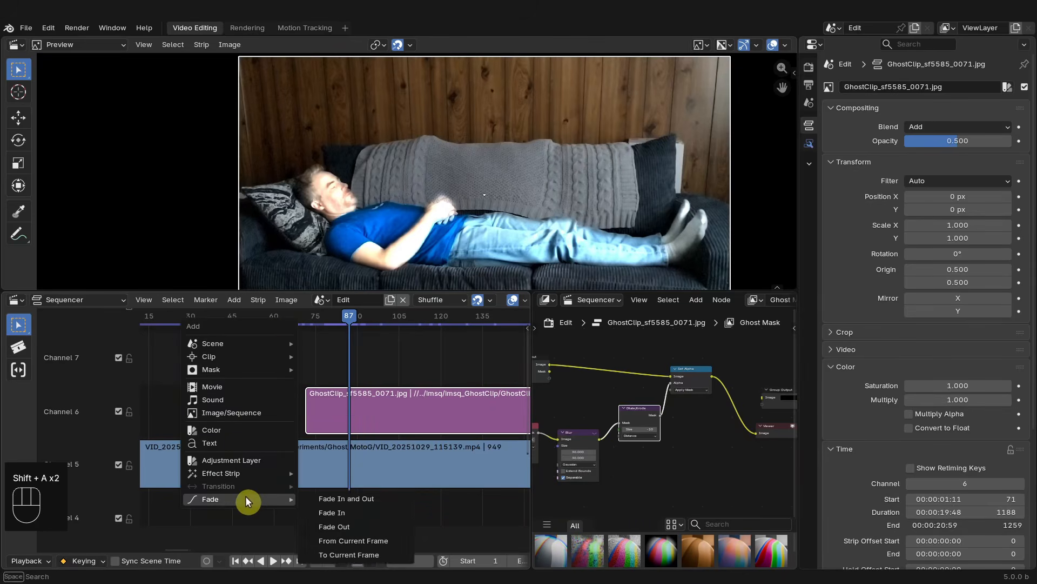
{"action": "left_click", "coordinate": [346, 553]}
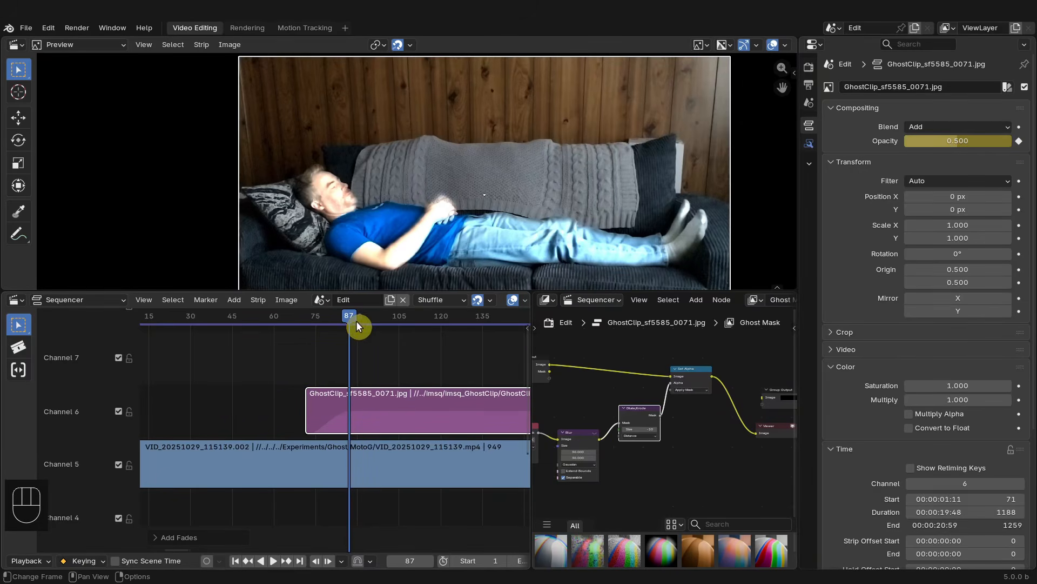
- Check the fade near frame 68 and save the blend file
{"action": "left_click_drag", "start_coordinate": [352, 319], "coordinate": [298, 318]}
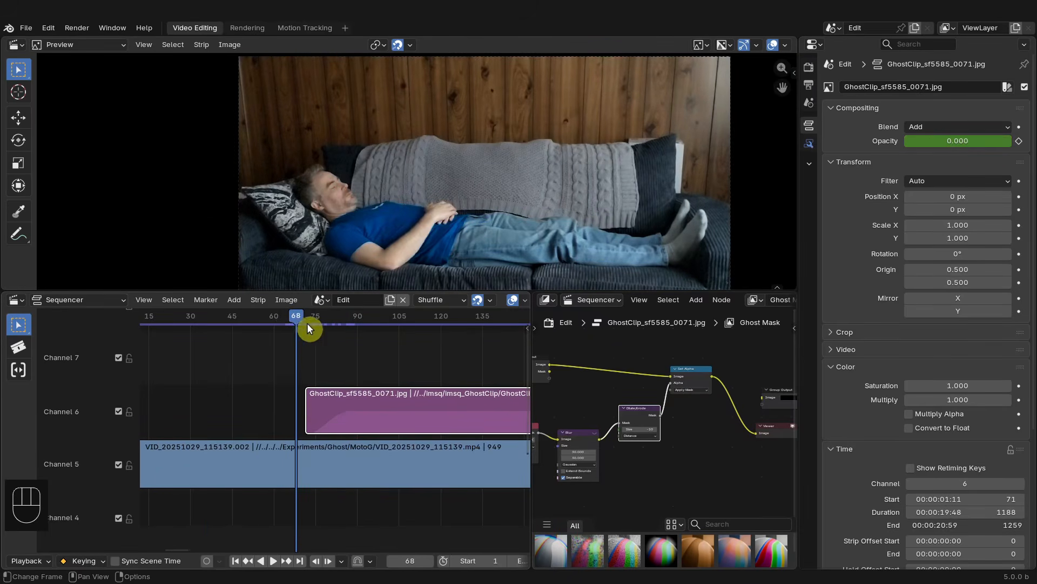
{"action": "key", "text": "ctrl"}
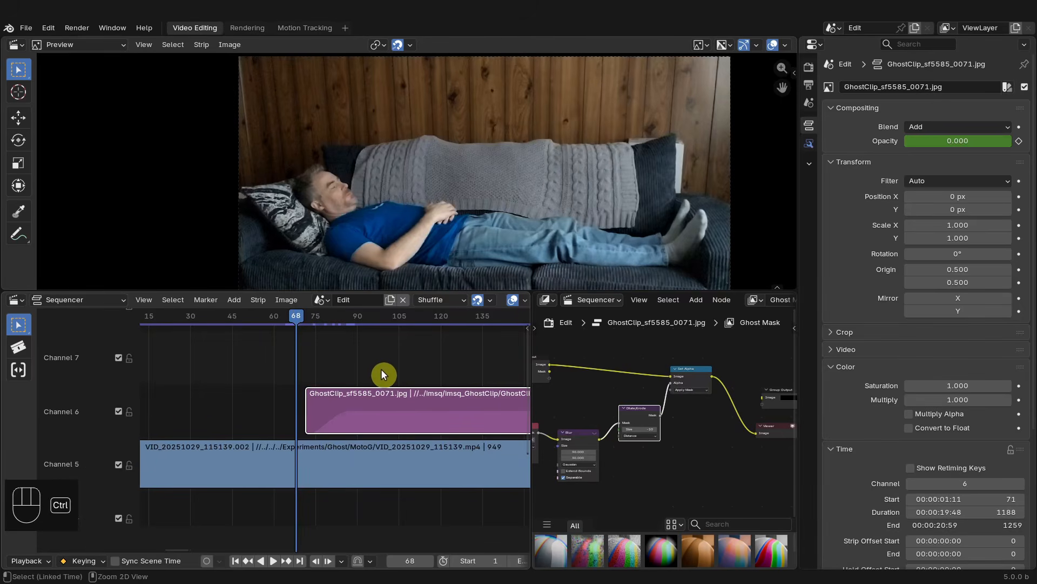
{"action": "key", "text": "ctrl+s"}
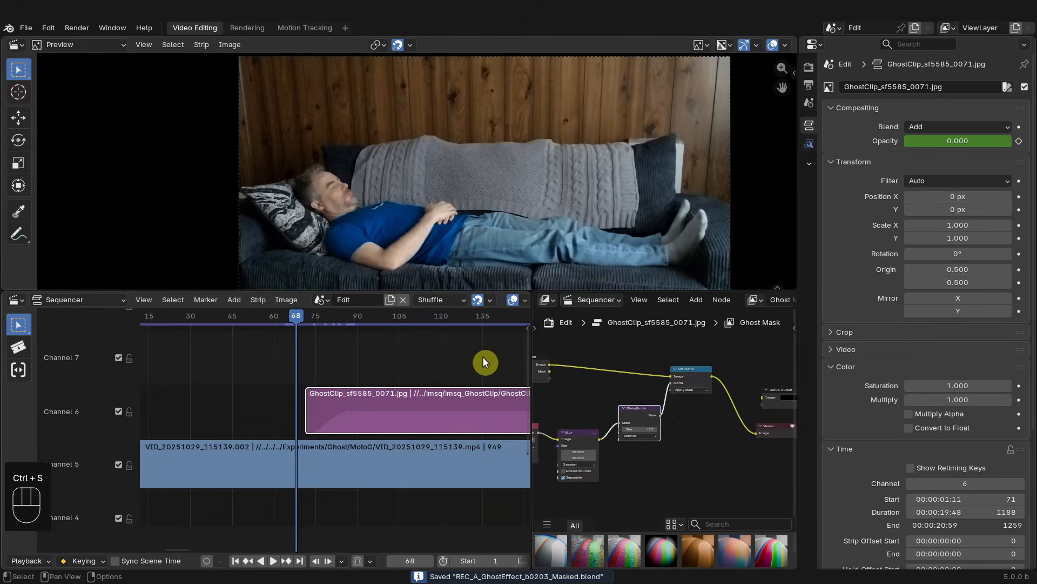
- Enable Prefetch Frames in the sequencer's cache settings
{"action": "key", "text": "n"}
{"action": "left_click", "coordinate": [522, 354]}
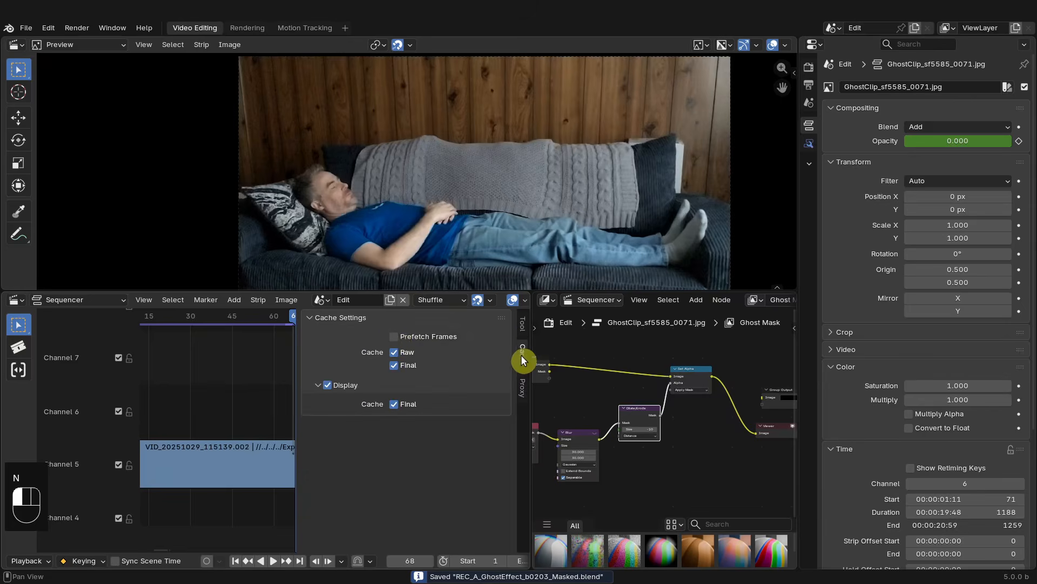
{"action": "left_click", "coordinate": [392, 336]}
{"action": "key", "text": "n"}
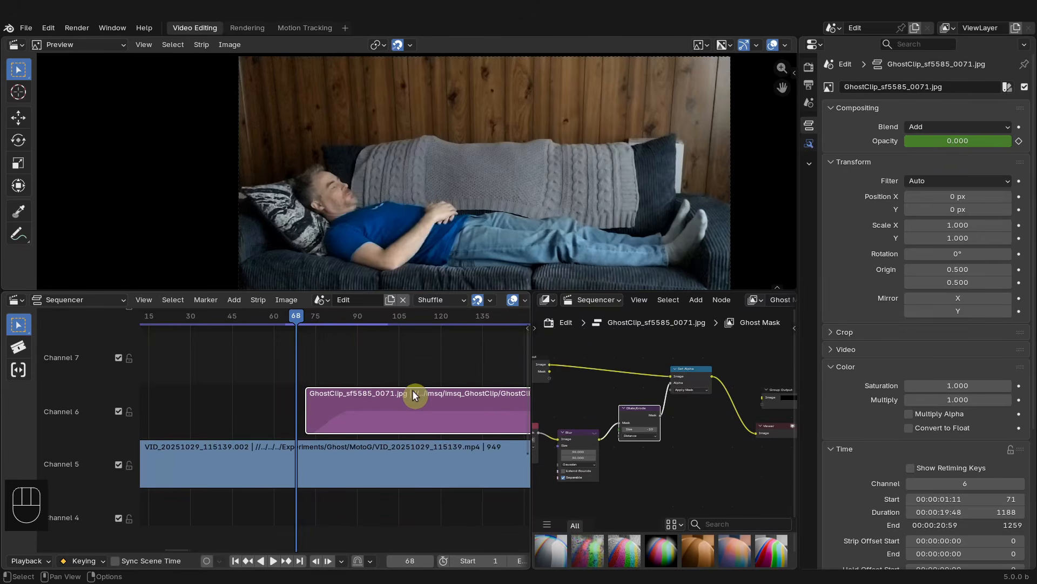
- Play back and scrub the timeline to review the faded ghost effect
{"action": "key", "text": "space"}
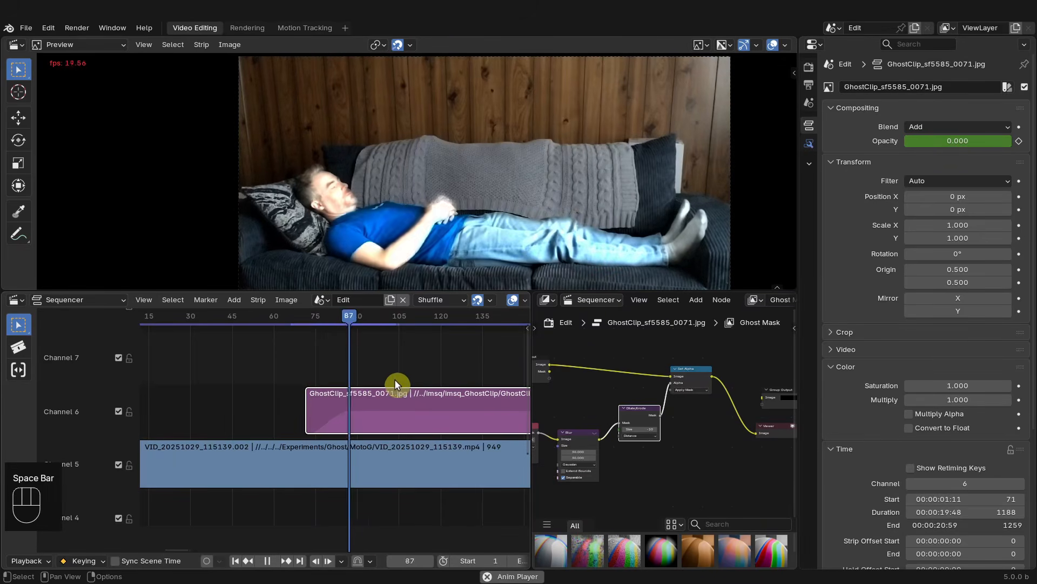
{"action": "left_click_drag", "start_coordinate": [396, 313], "coordinate": [296, 333]}
{"action": "key", "text": "space"}
{"action": "key", "text": "space"}
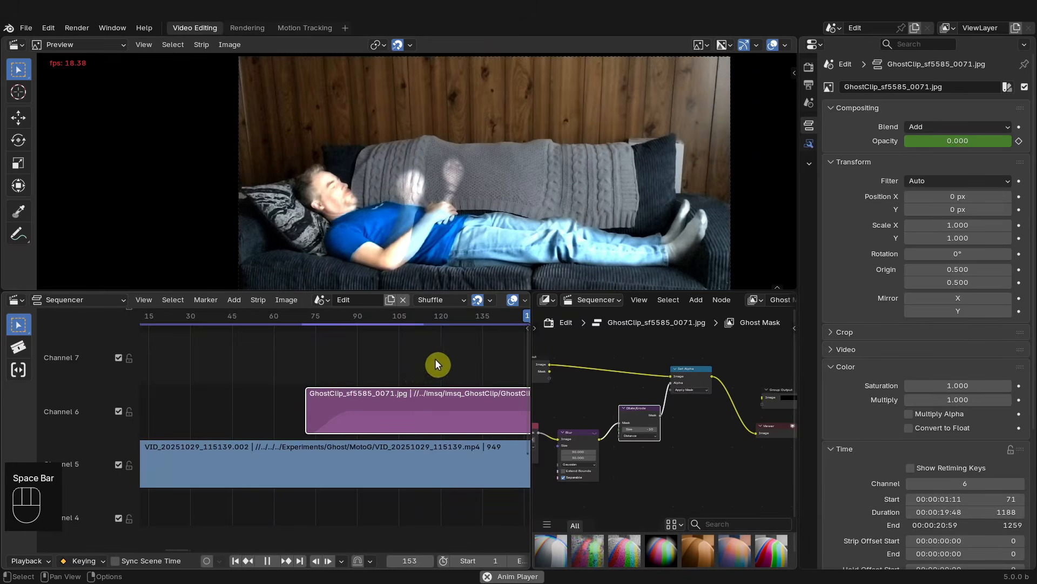
{"action": "key", "text": "space"}
{"action": "scroll", "coordinate": [420, 357], "scroll_direction": "down", "scroll_amount": 3}
{"action": "scroll", "coordinate": [425, 367], "scroll_direction": "down", "scroll_amount": 7}
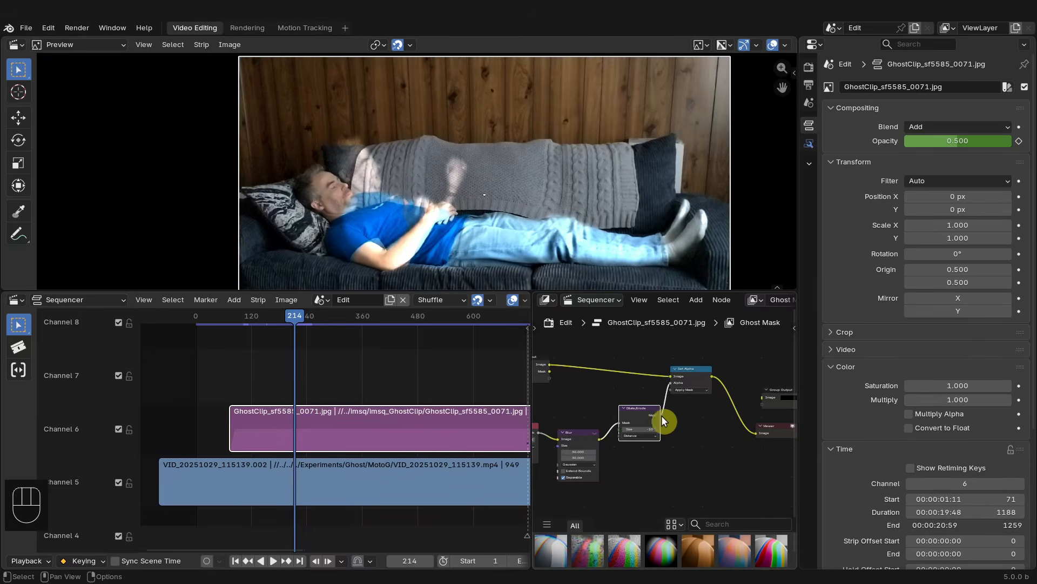
{"action": "key", "text": "space"}
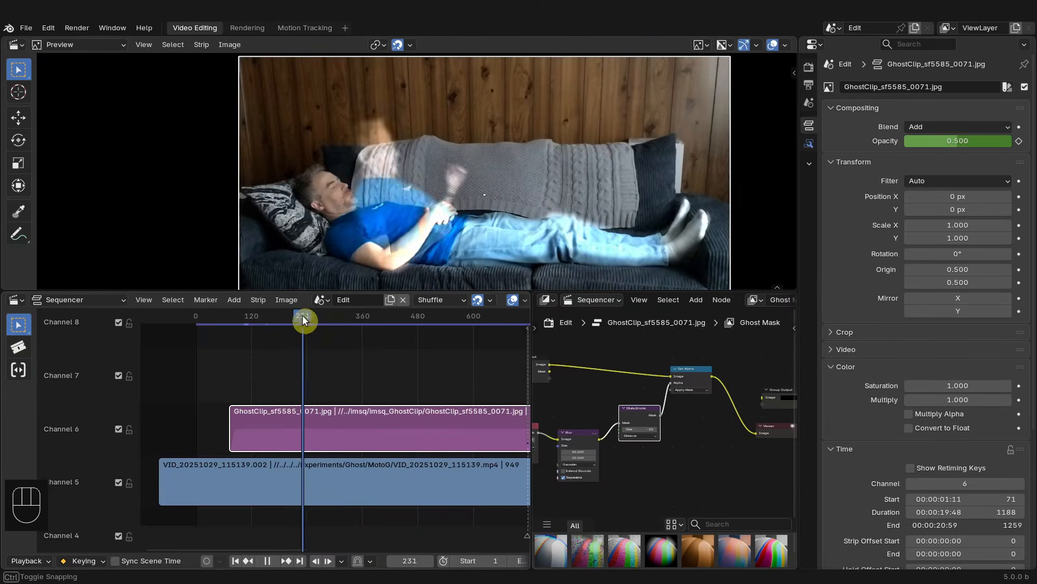
{"action": "key", "text": "space"}
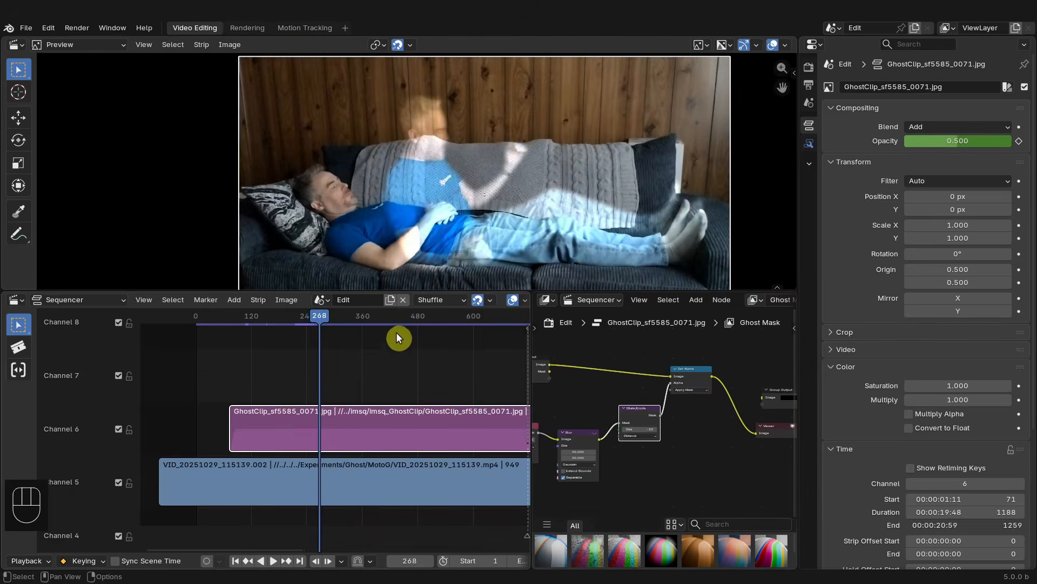
{"action": "scroll", "coordinate": [396, 332], "scroll_direction": "down", "scroll_amount": 7}
{"action": "scroll", "coordinate": [408, 374], "scroll_direction": "up", "scroll_amount": 1}
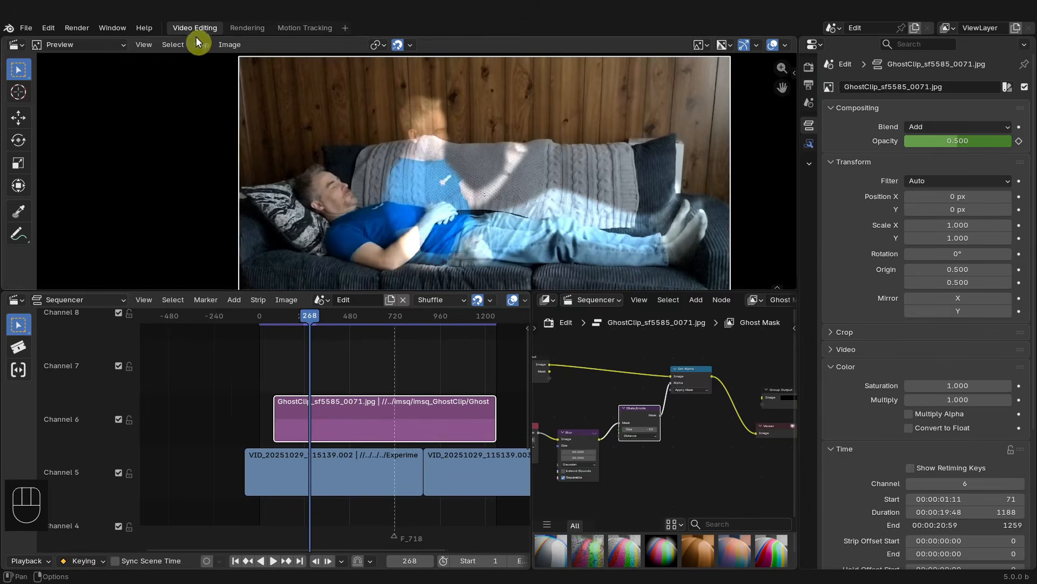
- Switch to the Rendering workspace and render the current frame
{"action": "left_click", "coordinate": [250, 28]}
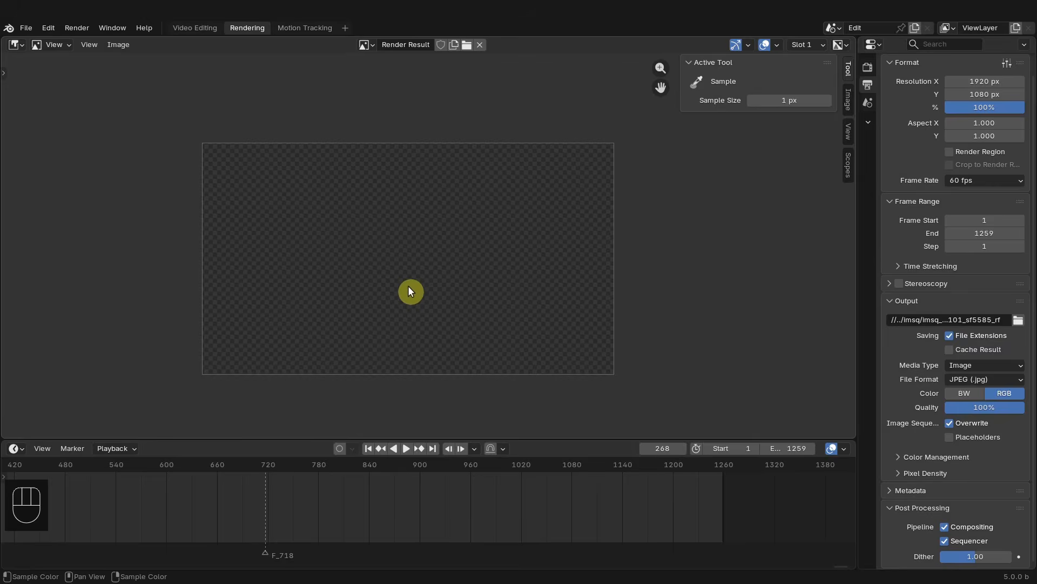
{"action": "key", "text": "F12"}
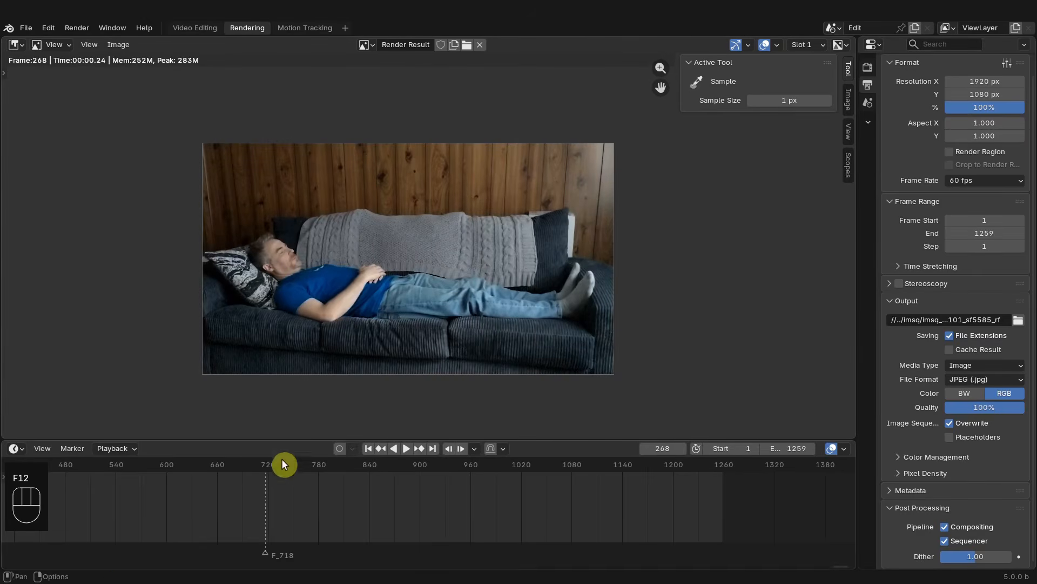
- Split the render image area and turn the new lower area into a Video Sequencer
{"action": "scroll", "coordinate": [217, 488], "scroll_direction": "down", "scroll_amount": 6}
{"action": "middle_click_drag", "start_coordinate": [311, 480], "coordinate": [527, 505]}
{"action": "scroll", "coordinate": [478, 515], "scroll_direction": "up", "scroll_amount": 2}
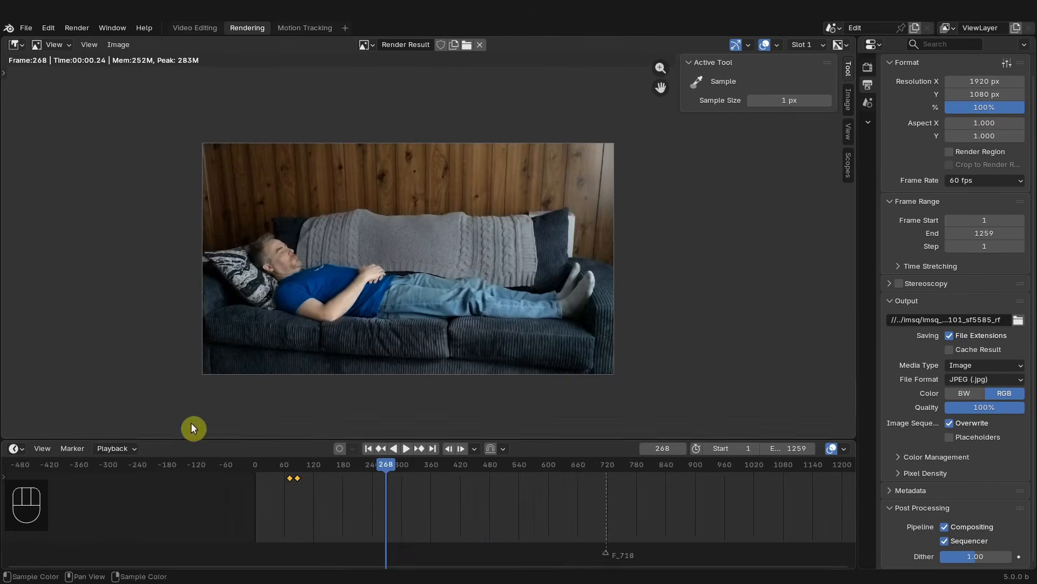
{"action": "left_click_drag", "start_coordinate": [171, 439], "coordinate": [108, 463]}
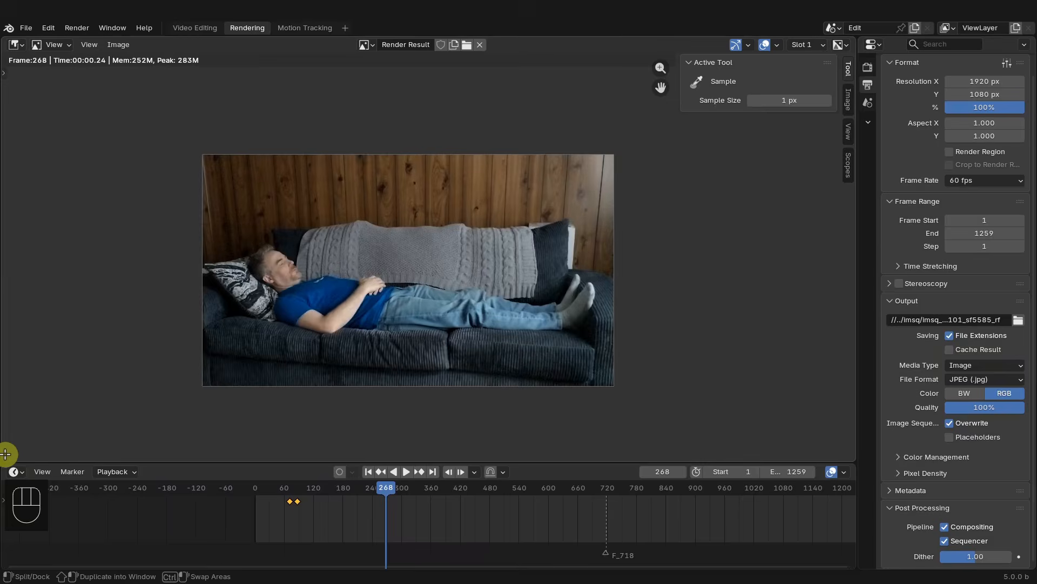
{"action": "left_click_drag", "start_coordinate": [9, 454], "coordinate": [29, 300]}
{"action": "left_click", "coordinate": [16, 312]}
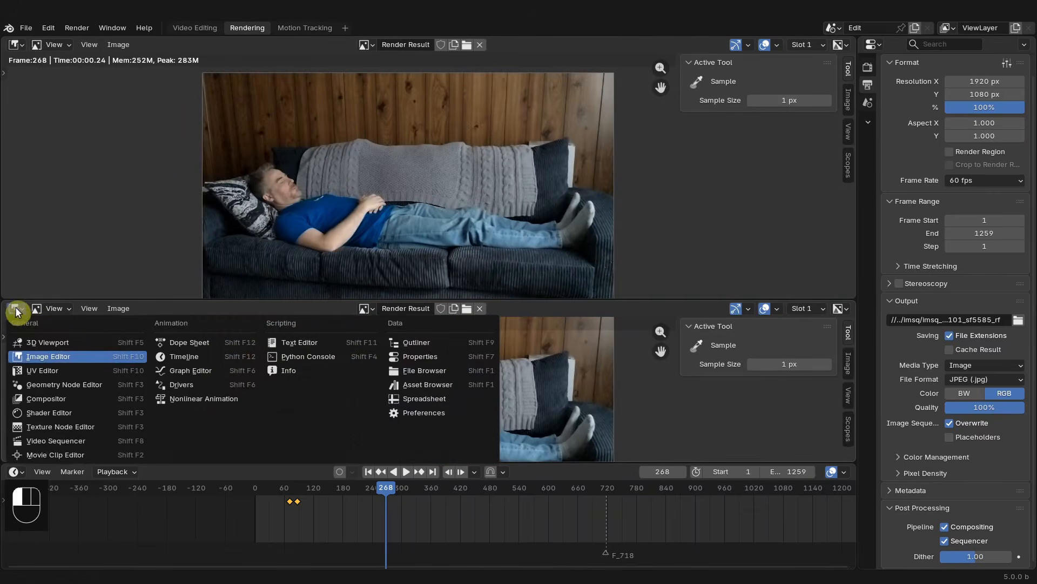
{"action": "left_click", "coordinate": [60, 441]}
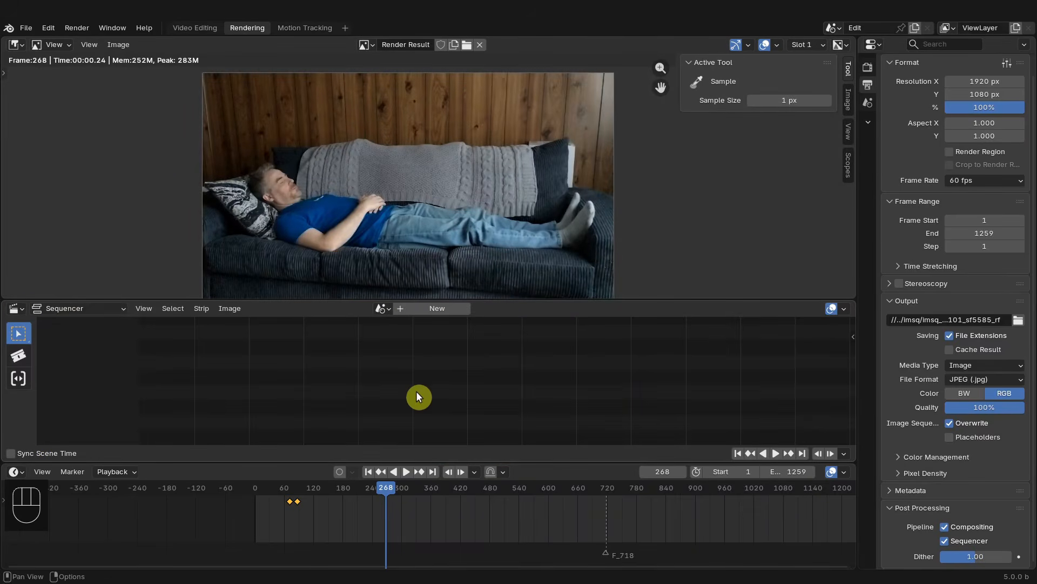
- Show the Edit scene's strips in the lower sequencer and turn off strip thumbnails in its overlays
{"action": "key", "text": "KP_0"}
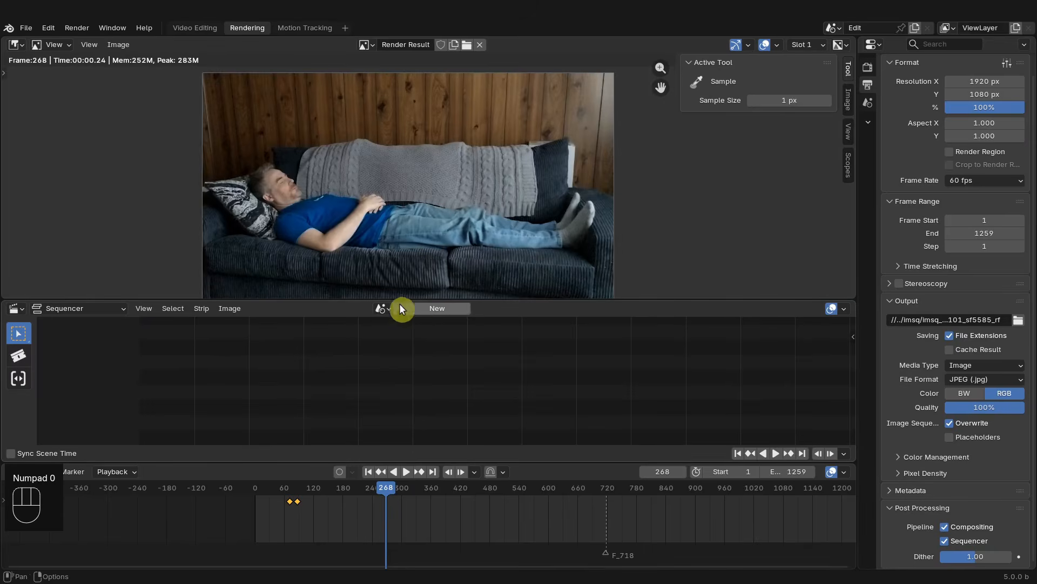
{"action": "left_click", "coordinate": [383, 308]}
{"action": "left_click", "coordinate": [389, 328]}
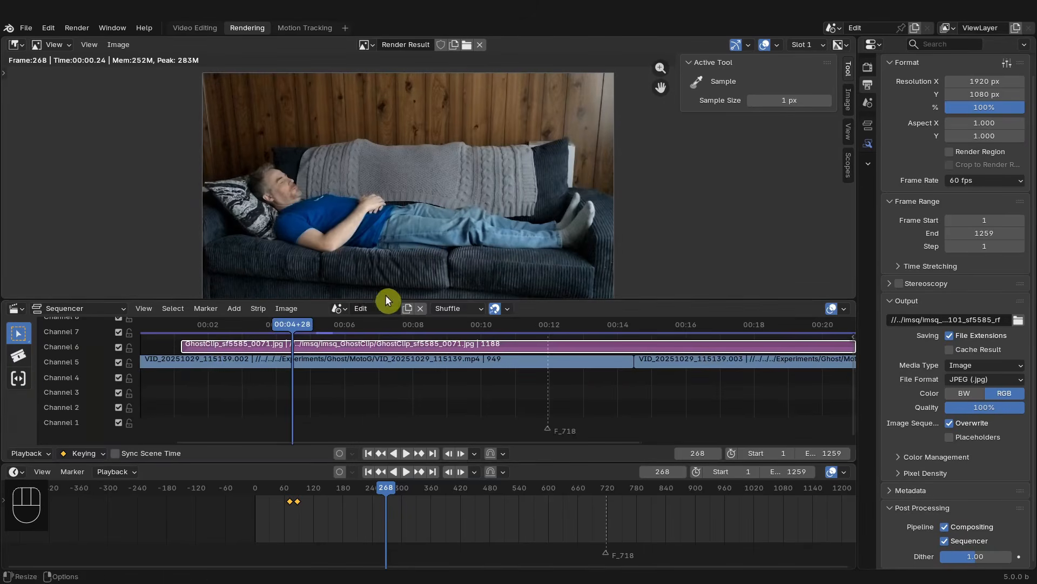
{"action": "middle_click_drag", "start_coordinate": [392, 400], "coordinate": [413, 388], "text": "ctrl"}
{"action": "left_click", "coordinate": [844, 309]}
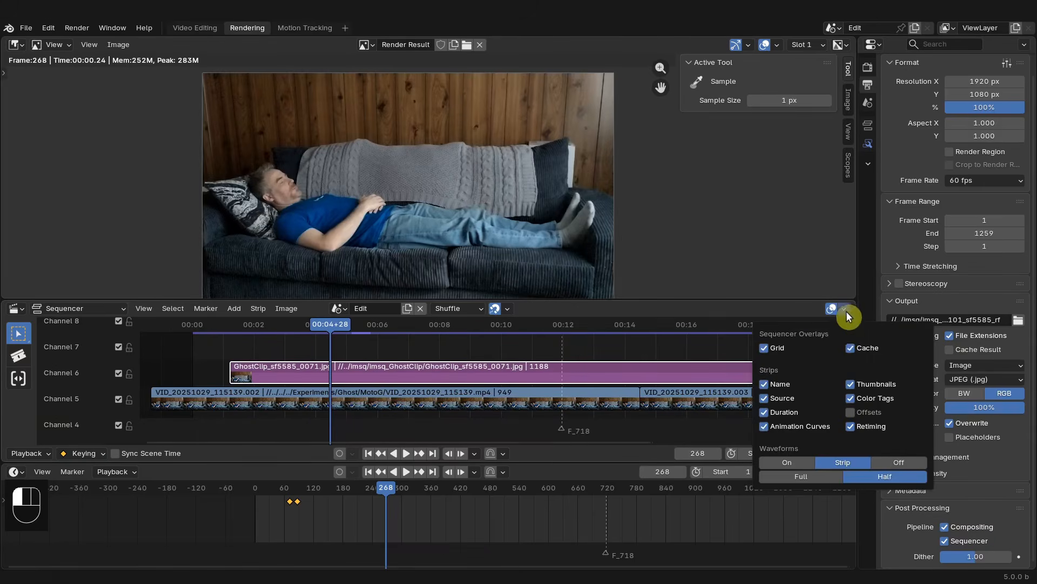
{"action": "left_click", "coordinate": [852, 383]}
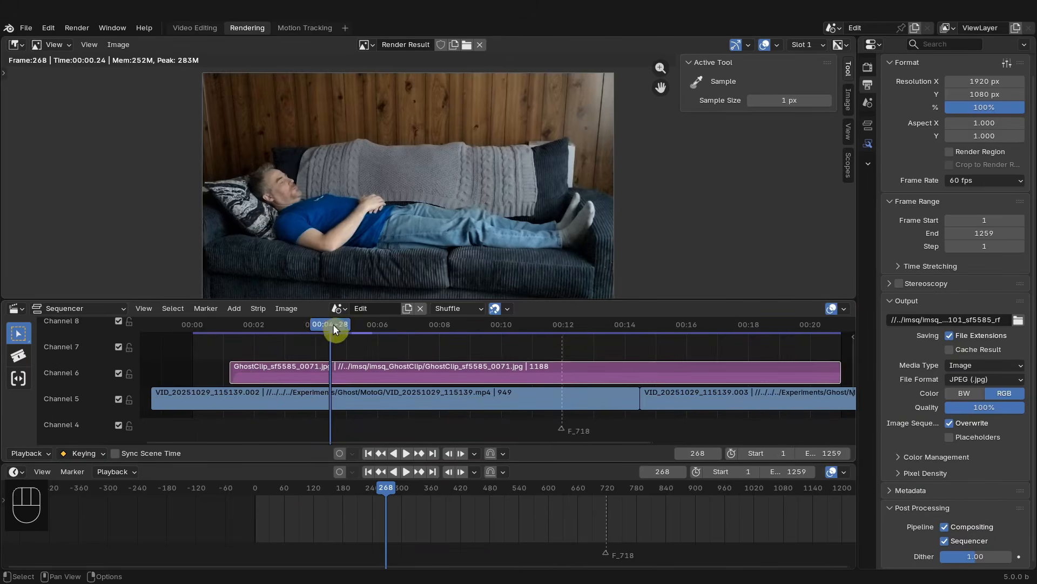
- Check the sequencer's Cache settings in the sidebar and scrub the playhead near the clip start
{"action": "left_click_drag", "start_coordinate": [333, 324], "coordinate": [212, 324]}
{"action": "key", "text": "n"}
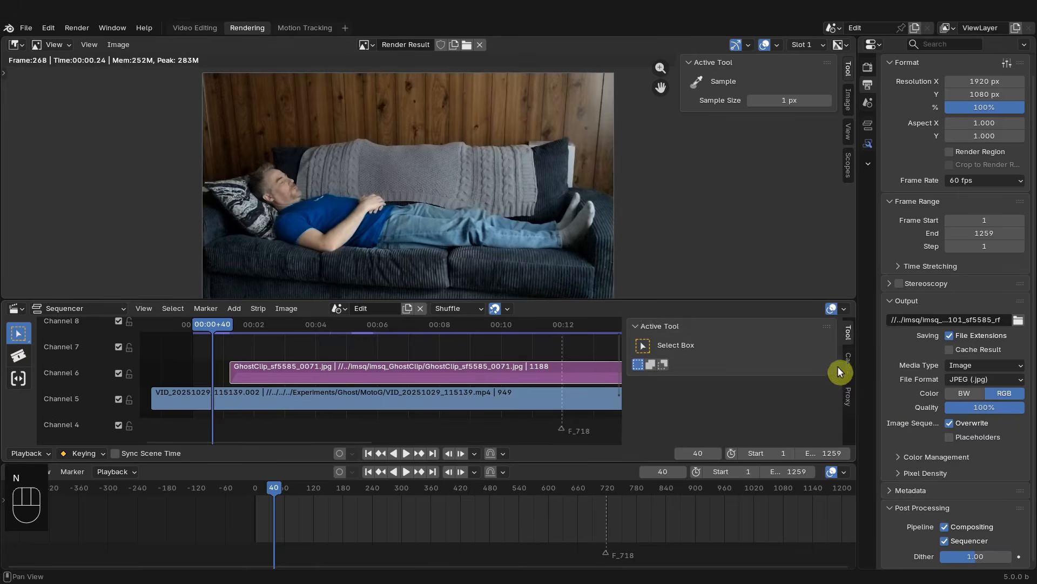
{"action": "left_click", "coordinate": [852, 396]}
{"action": "left_click", "coordinate": [850, 366]}
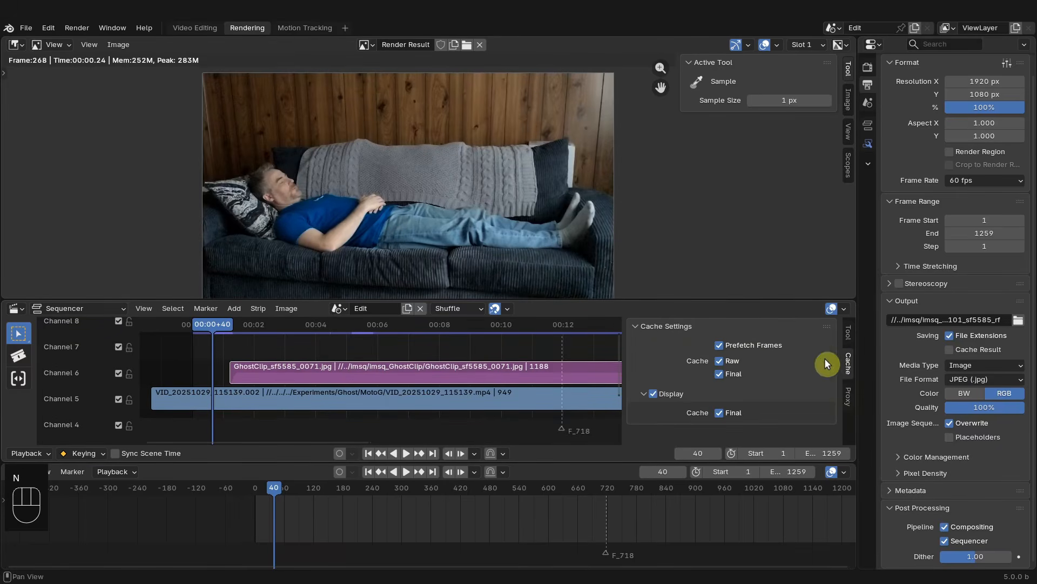
{"action": "key", "text": "n"}
{"action": "mouse_move", "coordinate": [212, 330]}
{"action": "left_mouse_down"}
{"action": "mouse_move", "coordinate": [255, 326]}
{"action": "mouse_move", "coordinate": [225, 332]}
{"action": "left_mouse_up"}
{"action": "scroll", "coordinate": [345, 241], "scroll_direction": "down", "scroll_amount": 2}
{"action": "scroll", "coordinate": [345, 241], "scroll_direction": "up", "scroll_amount": 1}
{"action": "scroll", "coordinate": [254, 324], "scroll_direction": "up", "scroll_amount": 1}
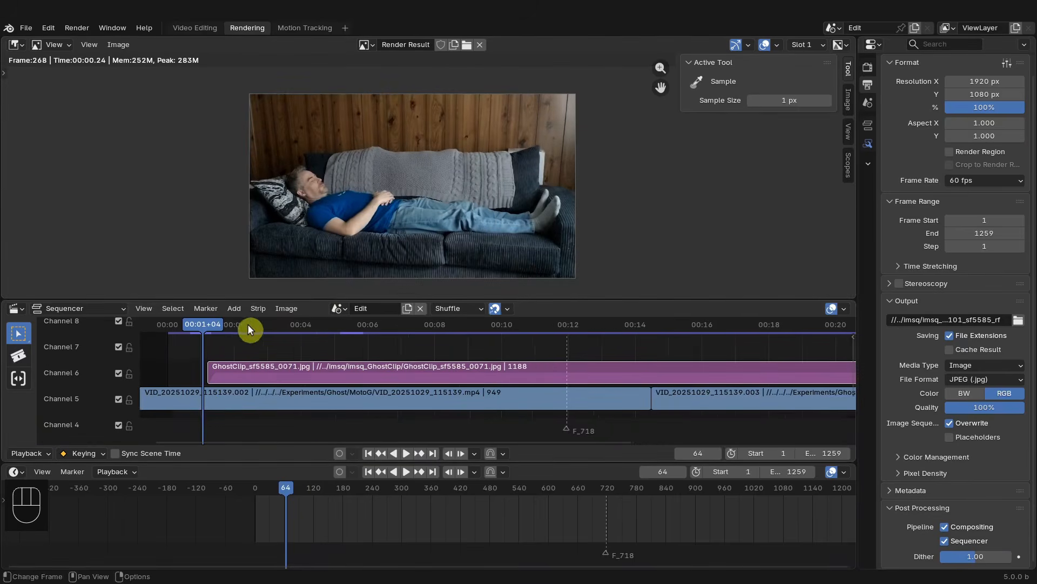
- Split the upper render area and turn the new right half into a Sequencer in Preview mode
{"action": "left_click_drag", "start_coordinate": [852, 38], "coordinate": [397, 162]}
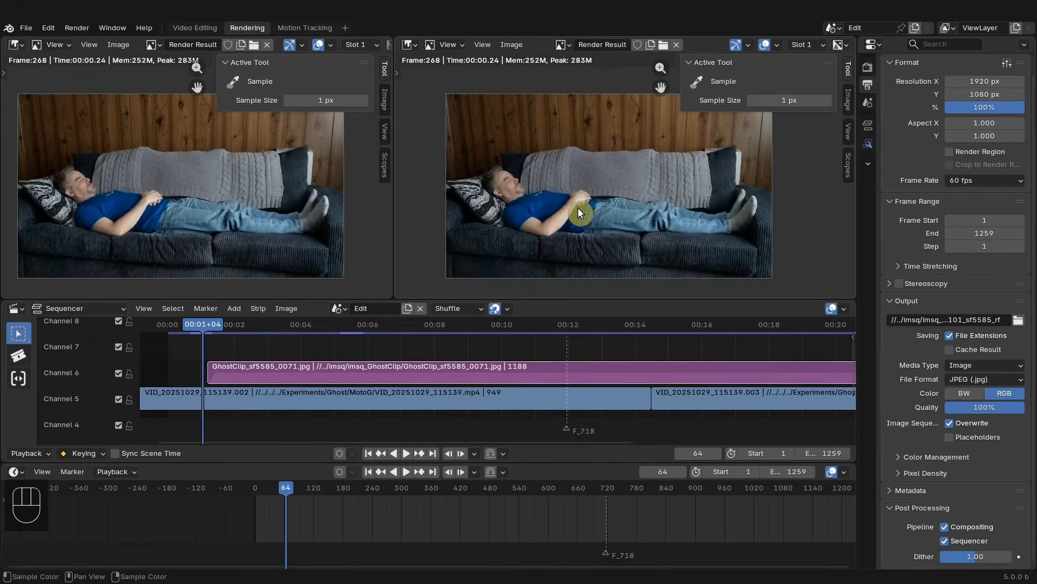
{"action": "left_click", "coordinate": [412, 44]}
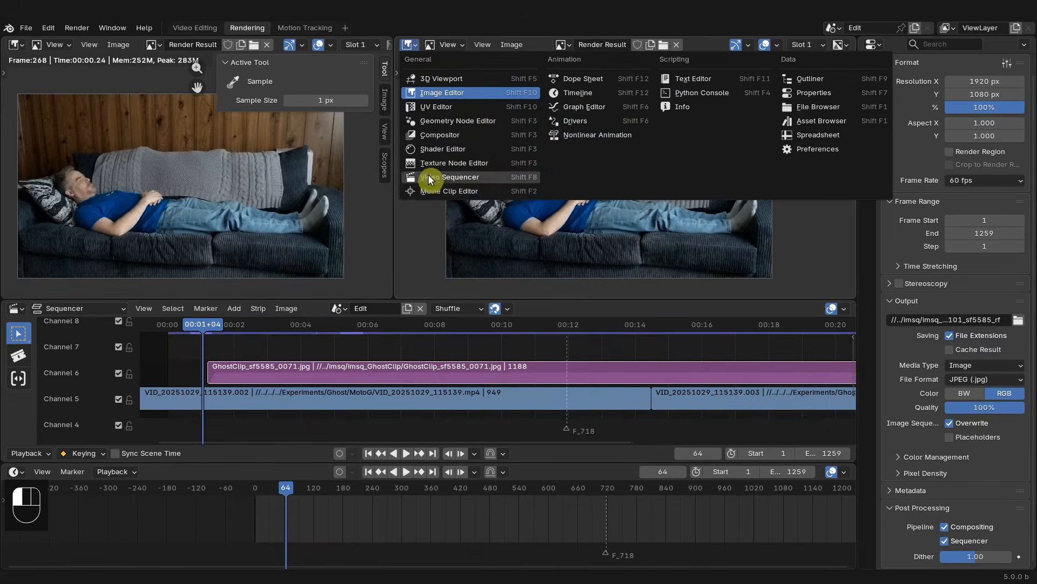
{"action": "left_click", "coordinate": [426, 181]}
{"action": "left_click", "coordinate": [489, 44]}
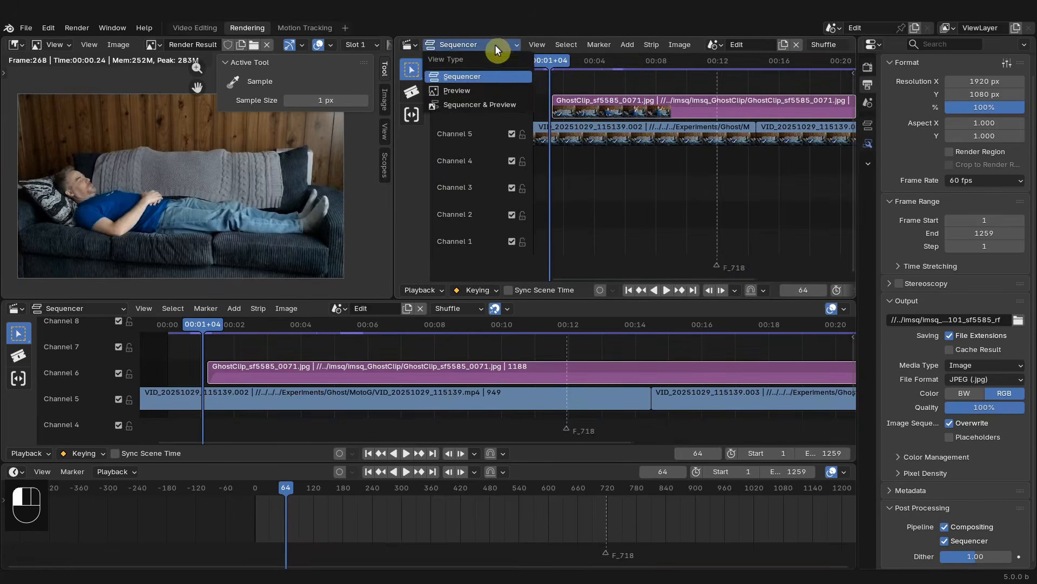
{"action": "left_click", "coordinate": [467, 90]}
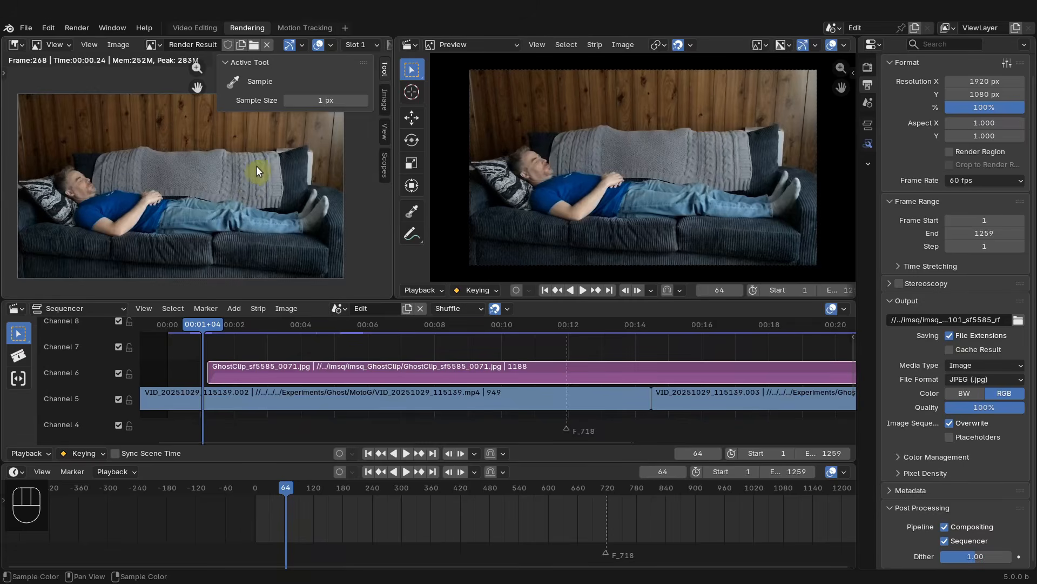
- Move to frame 233 and render the current frame
{"action": "key", "text": "n"}
{"action": "scroll", "coordinate": [286, 155], "scroll_direction": "up", "scroll_amount": 1}
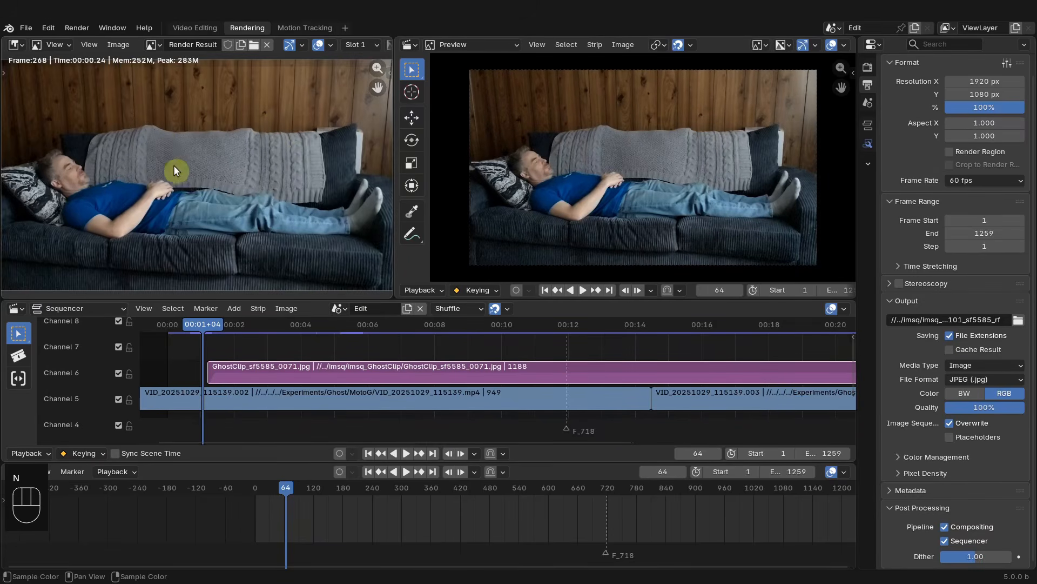
{"action": "middle_click_drag", "start_coordinate": [189, 163], "coordinate": [196, 170]}
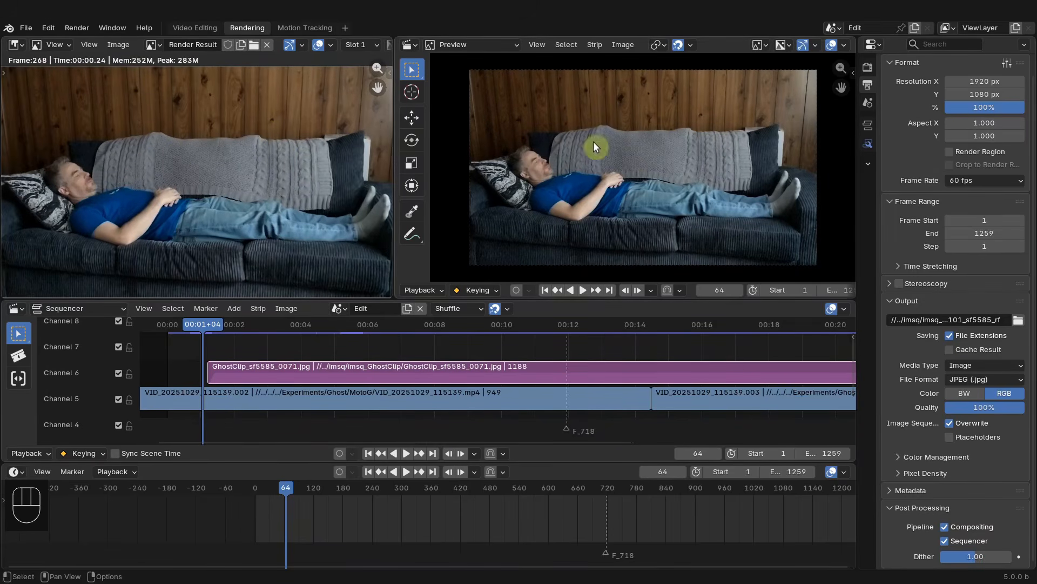
{"action": "left_click", "coordinate": [297, 324]}
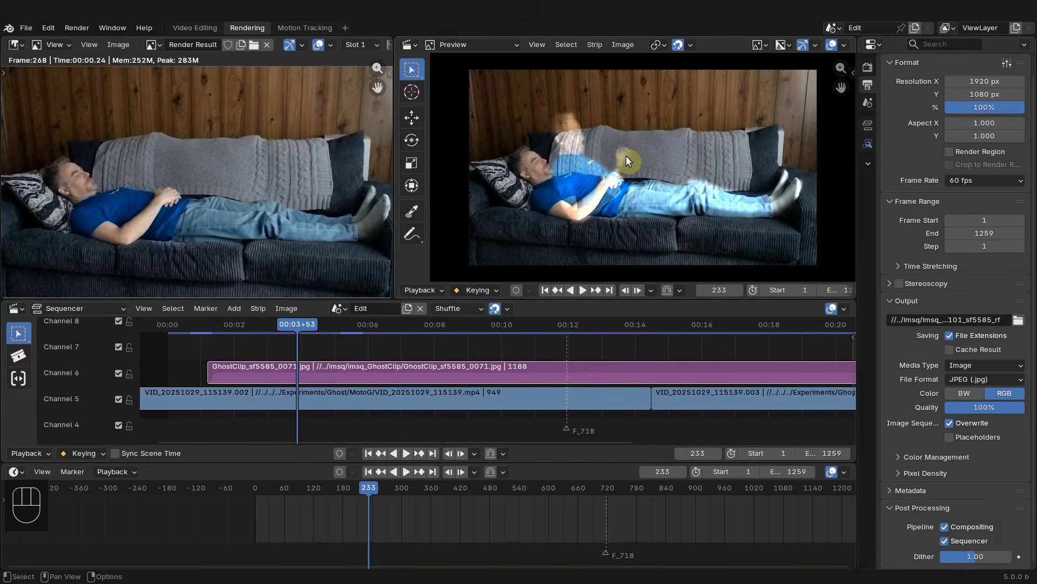
{"action": "key", "text": "F12"}
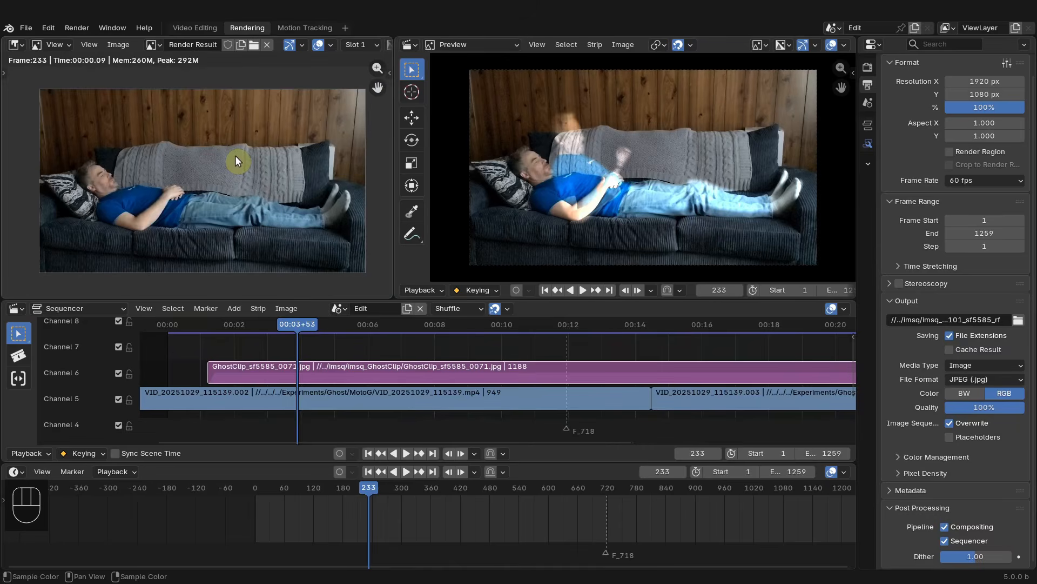
{"action": "key", "text": "F12"}
- In the Video Editing workspace, connect the Set Alpha node's Image output to the Ghost Mask group's Group Output
{"action": "left_click", "coordinate": [191, 28]}
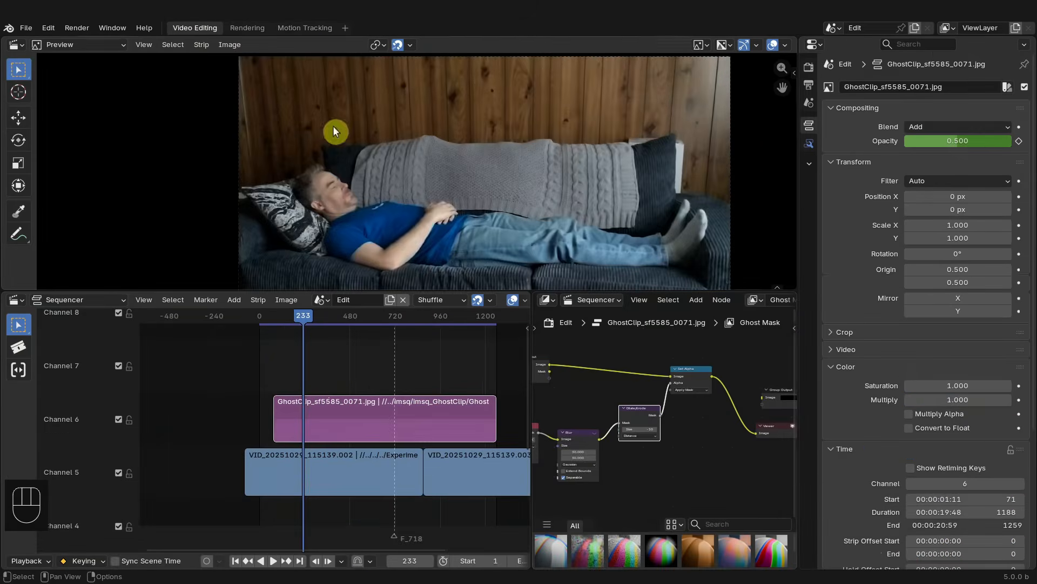
{"action": "scroll", "coordinate": [685, 430], "scroll_direction": "up", "scroll_amount": 3}
{"action": "middle_click_drag", "start_coordinate": [703, 435], "coordinate": [599, 431]}
{"action": "scroll", "coordinate": [627, 418], "scroll_direction": "up", "scroll_amount": 2}
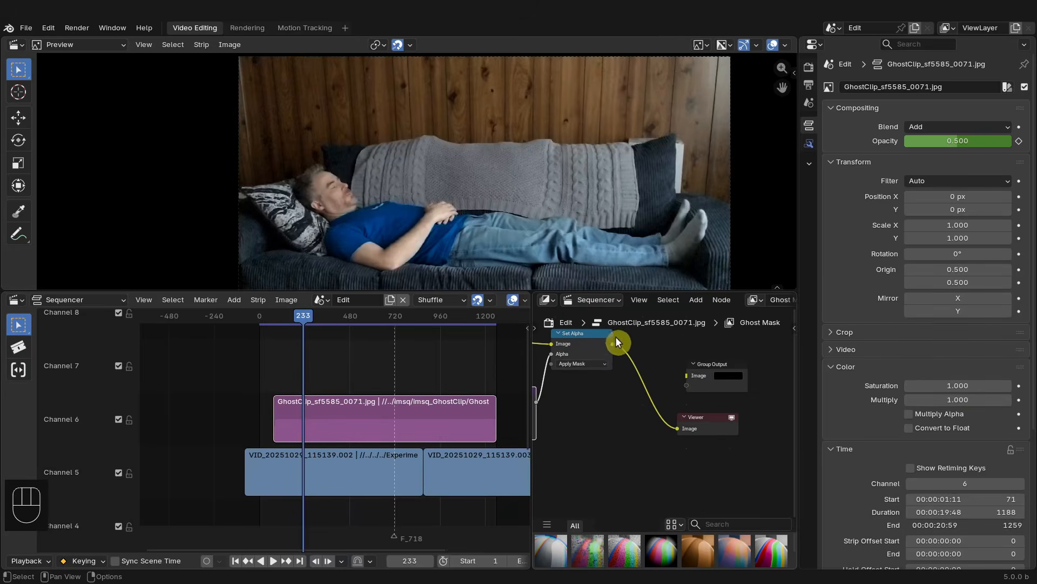
{"action": "left_click_drag", "start_coordinate": [618, 341], "coordinate": [687, 385]}
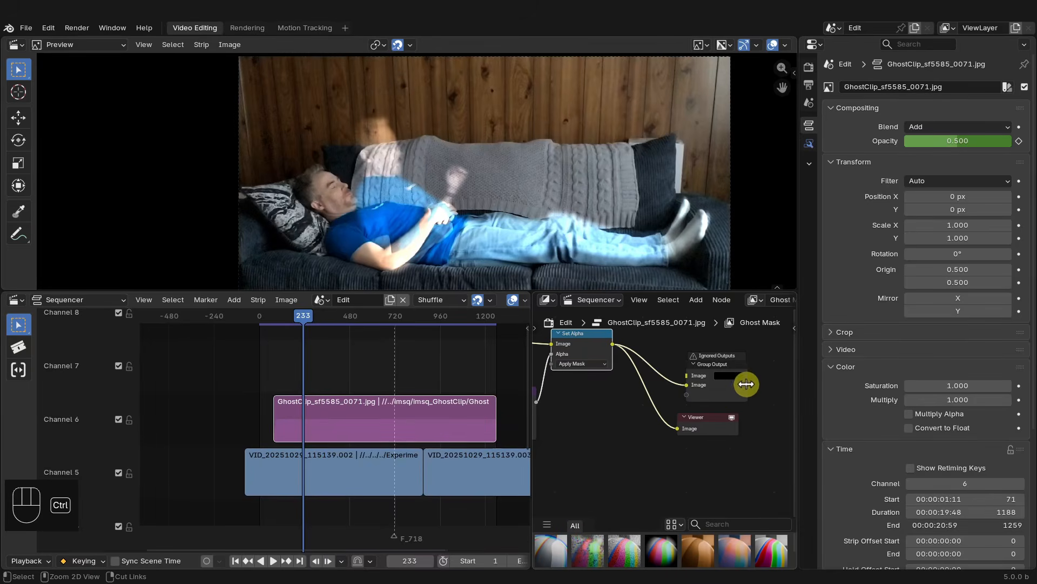
{"action": "key", "text": "ctrl+z"}
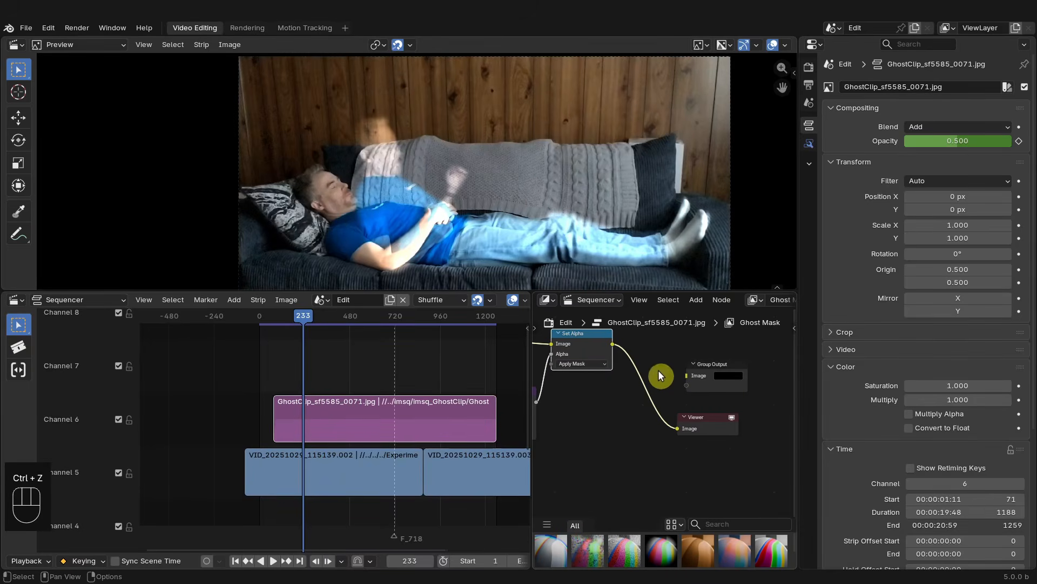
{"action": "left_click_drag", "start_coordinate": [612, 344], "coordinate": [716, 373]}
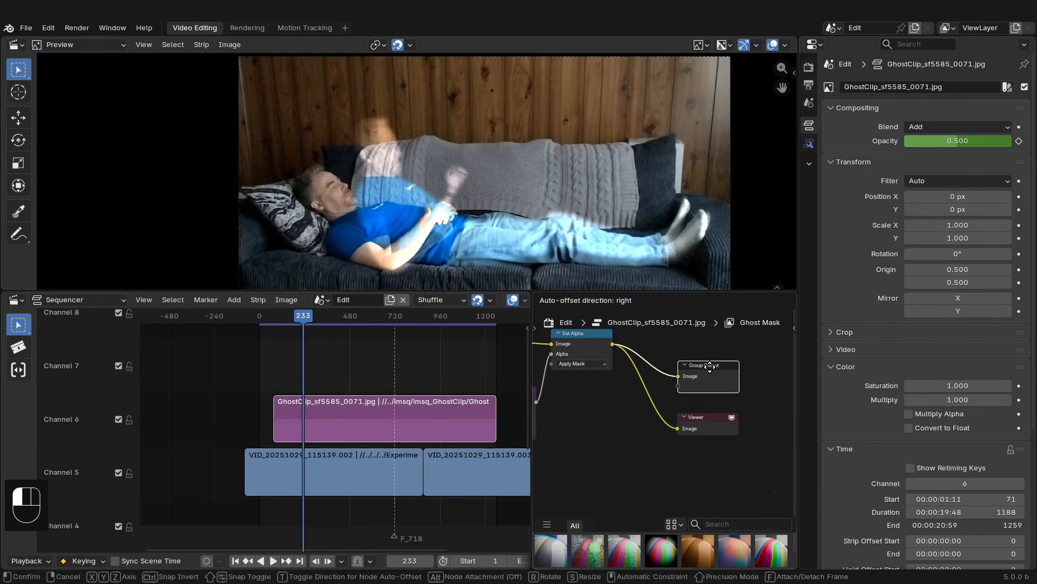
- Return to the Rendering workspace and render test frames at 233, 596 and 1090
{"action": "left_click", "coordinate": [247, 28]}
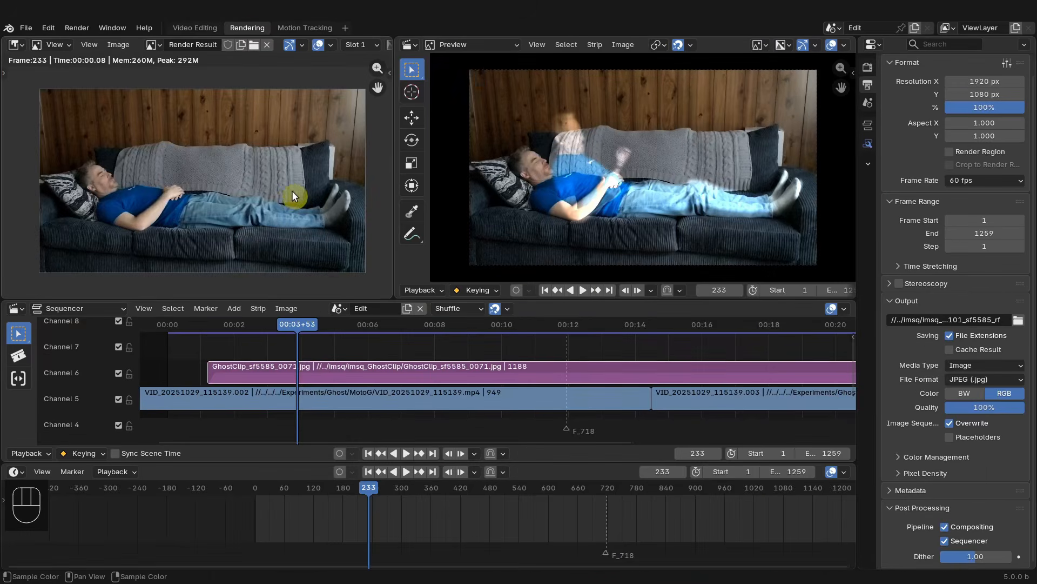
{"action": "key", "text": "F12"}
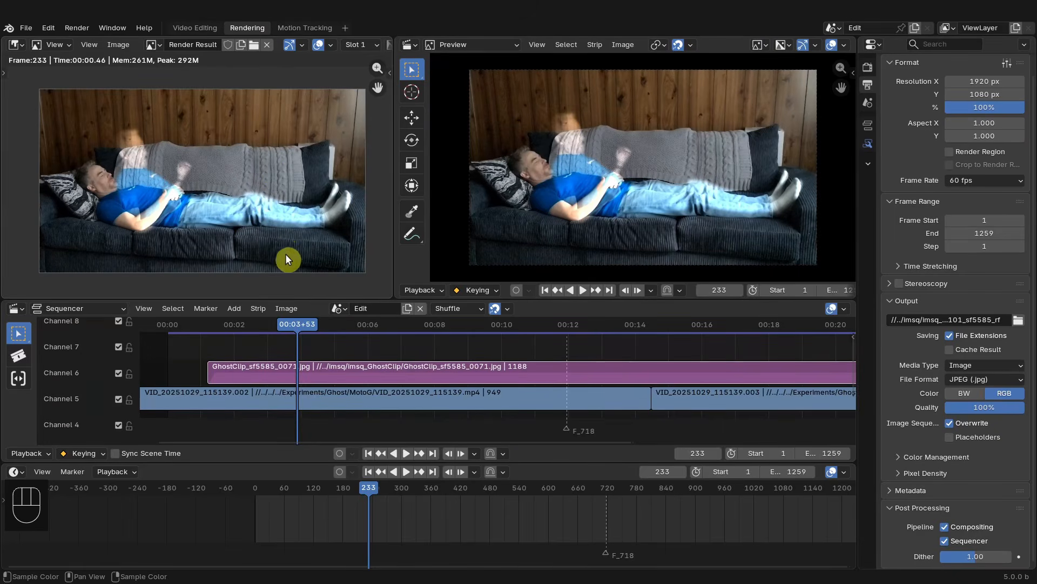
{"action": "scroll", "coordinate": [407, 377], "scroll_direction": "down", "scroll_amount": 3}
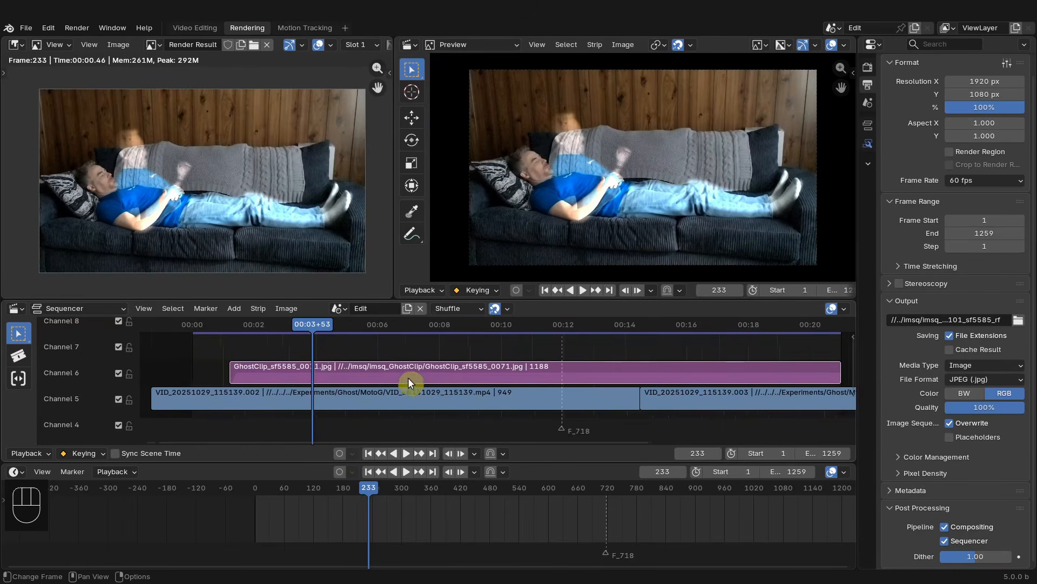
{"action": "left_click", "coordinate": [498, 322]}
{"action": "key", "text": "F12"}
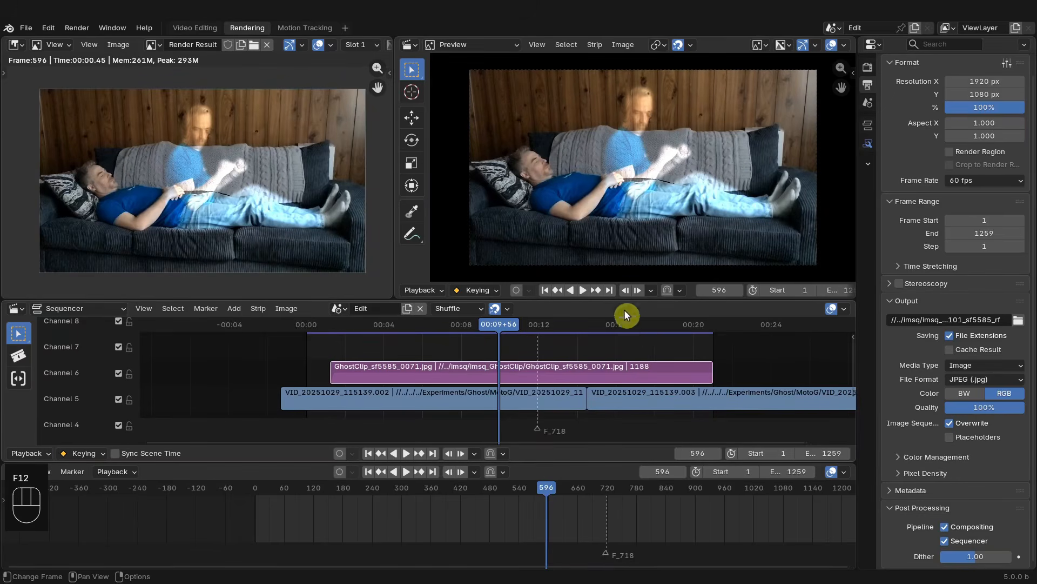
{"action": "left_click", "coordinate": [658, 323]}
{"action": "key", "text": "F12"}
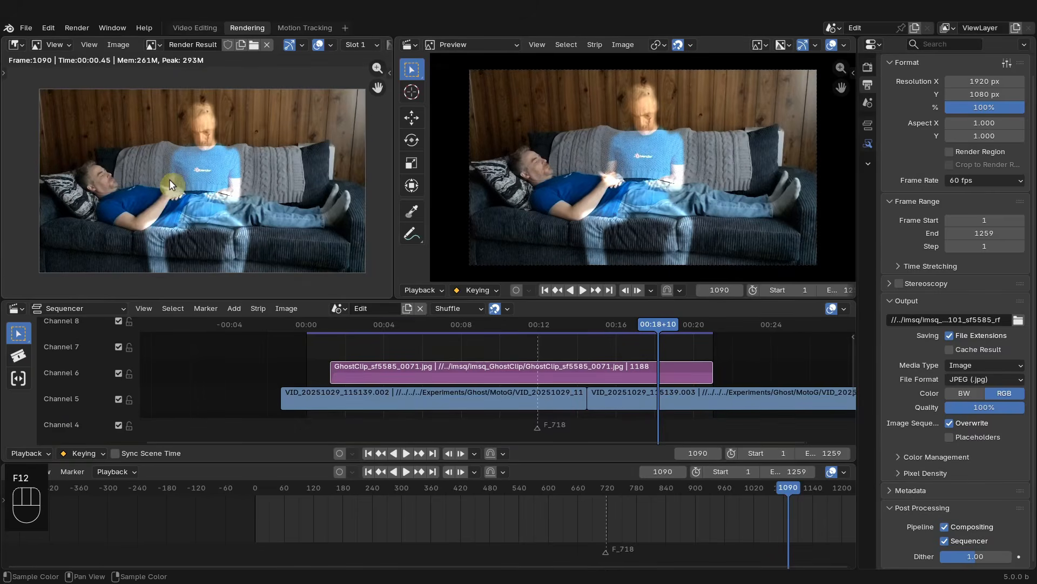
- Jump back to frame 1, widen the properties panel, and set the output Media Type to Video
{"action": "scroll", "coordinate": [653, 540], "scroll_direction": "down", "scroll_amount": 9}
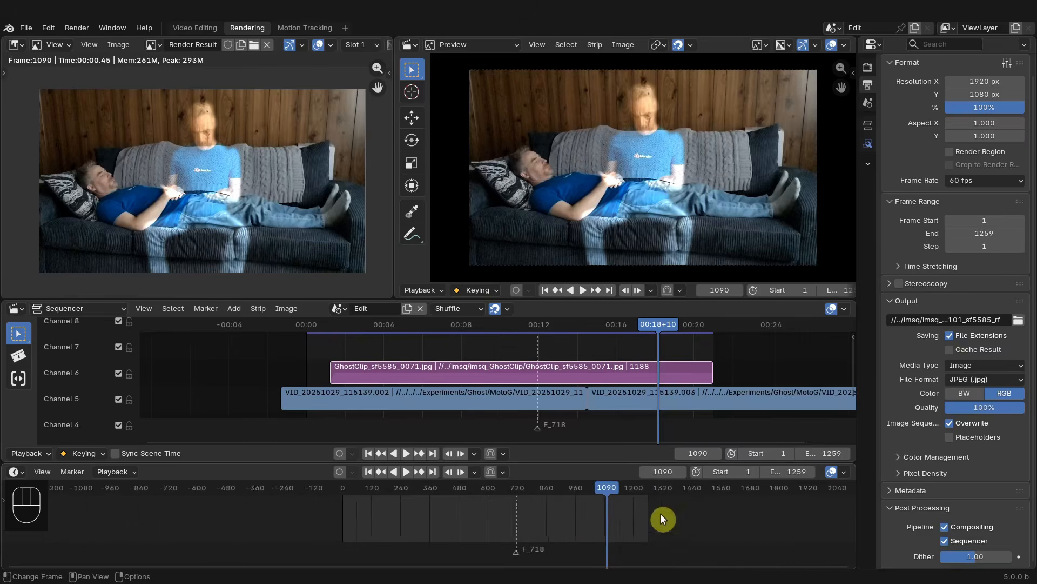
{"action": "scroll", "coordinate": [659, 514], "scroll_direction": "up", "scroll_amount": 7}
{"action": "middle_click_drag", "start_coordinate": [614, 520], "coordinate": [510, 509]}
{"action": "left_click", "coordinate": [368, 471]}
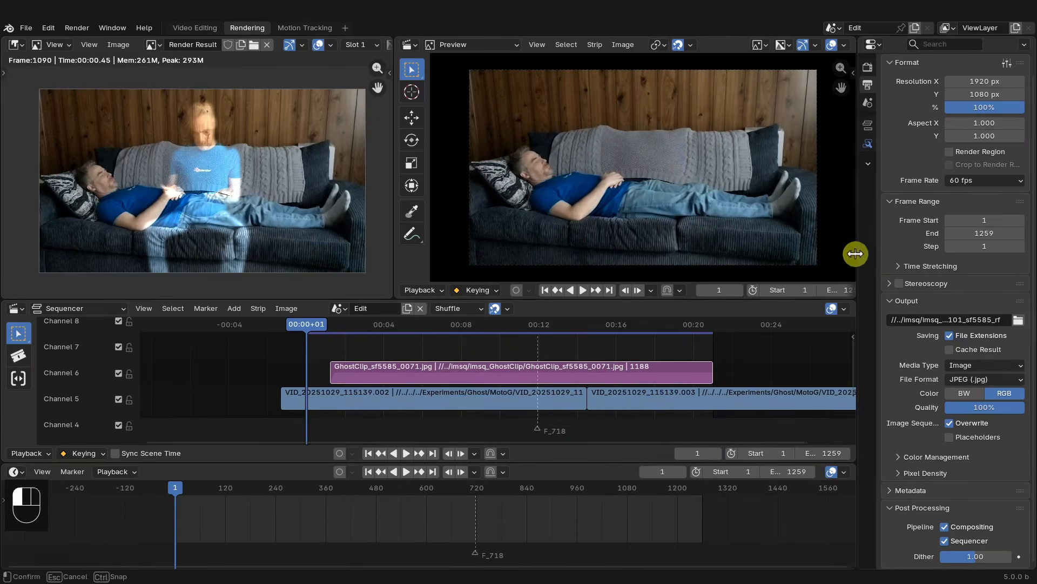
{"action": "left_click_drag", "start_coordinate": [856, 254], "coordinate": [832, 255]}
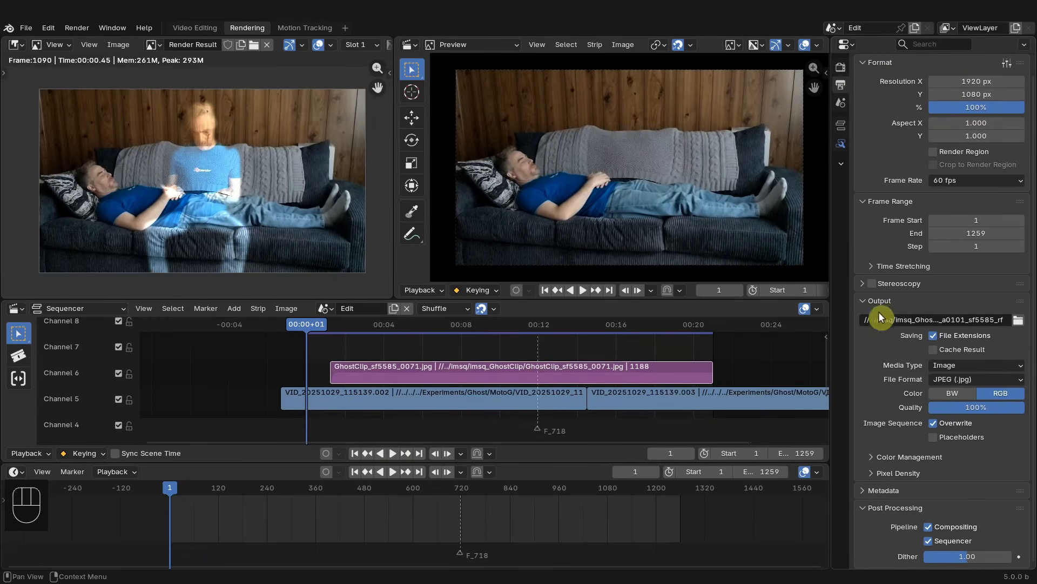
{"action": "left_click", "coordinate": [981, 365]}
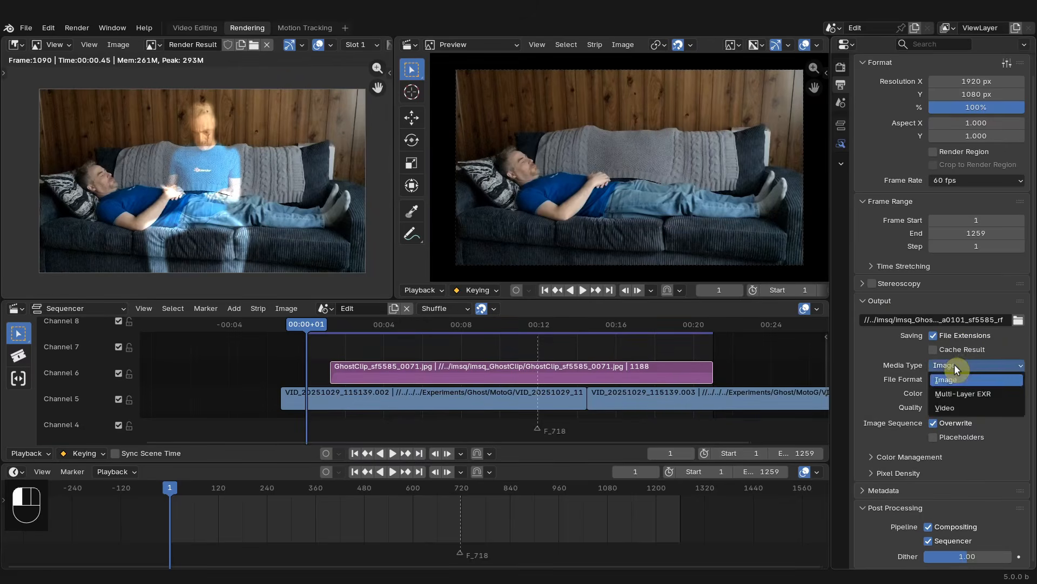
{"action": "left_click", "coordinate": [954, 408]}
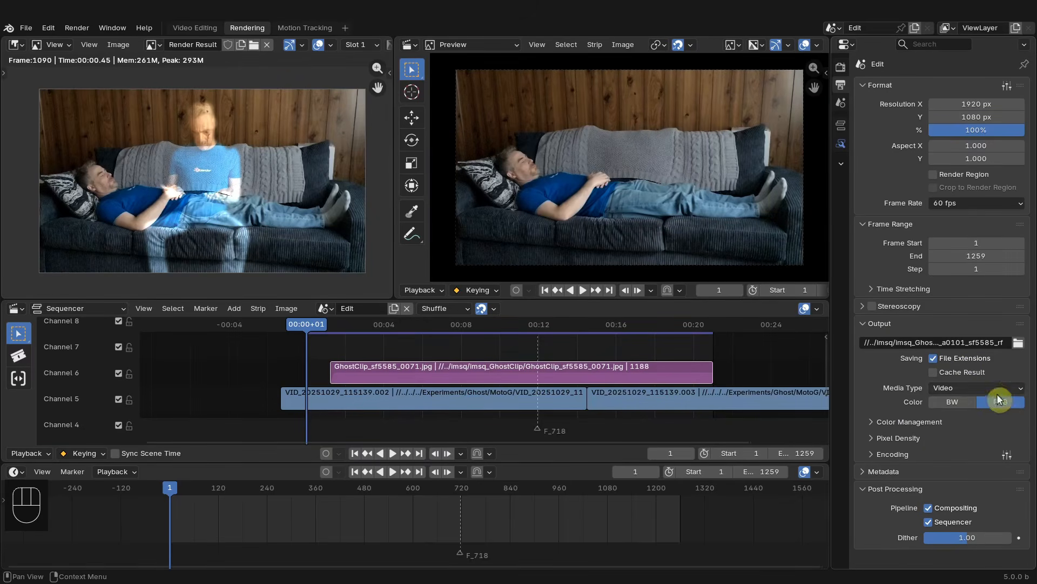
{"action": "left_click", "coordinate": [873, 420]}
{"action": "scroll", "coordinate": [877, 422], "scroll_direction": "down", "scroll_amount": 2}
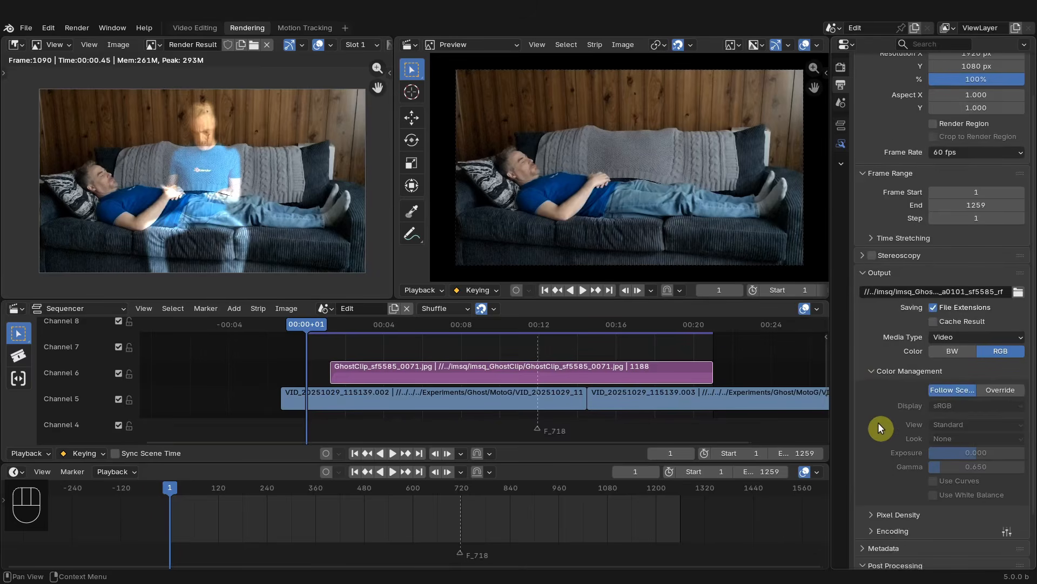
{"action": "left_click", "coordinate": [1003, 391]}
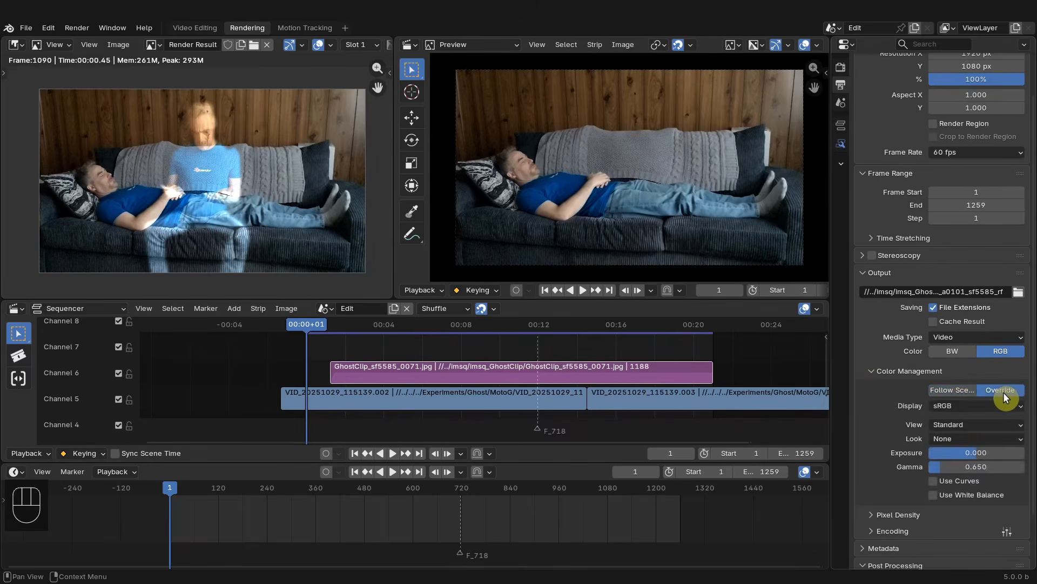
{"action": "left_click", "coordinate": [877, 369]}
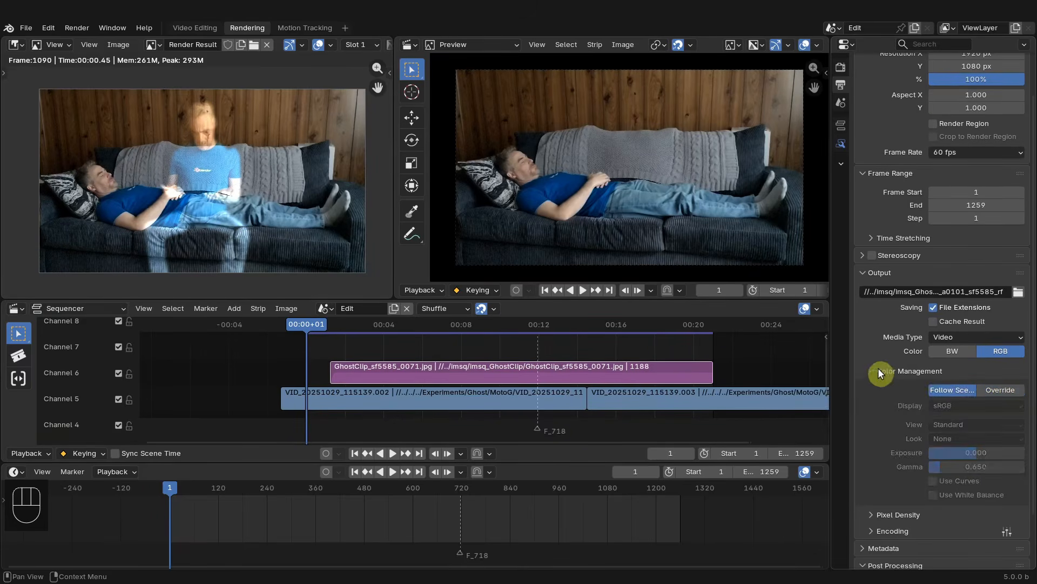
- Set the video codec to H.265 / HEVC and the output quality to High Quality
{"action": "left_click", "coordinate": [880, 456]}
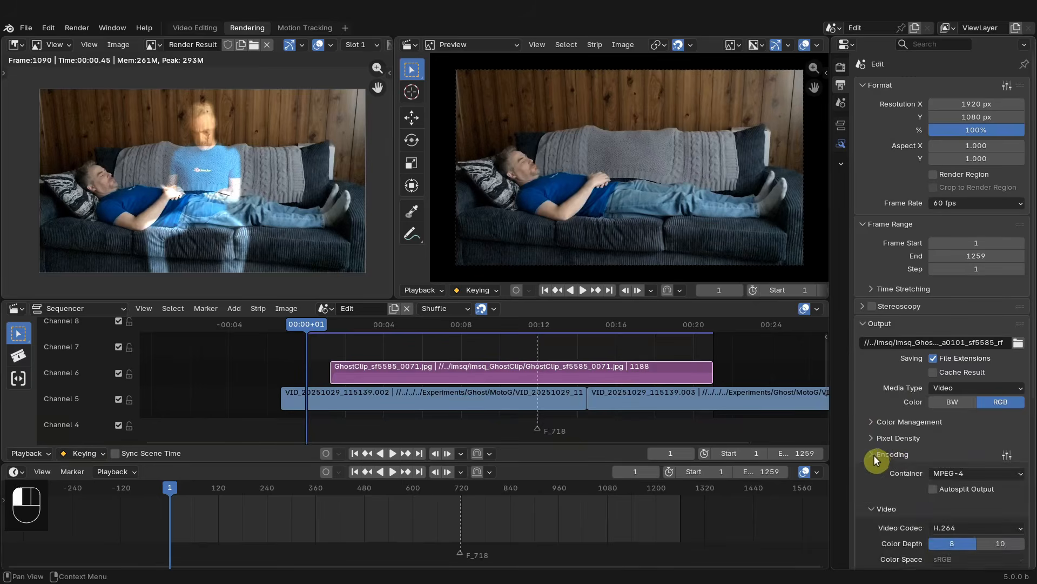
{"action": "scroll", "coordinate": [876, 448], "scroll_direction": "down", "scroll_amount": 7}
{"action": "left_click", "coordinate": [970, 350]}
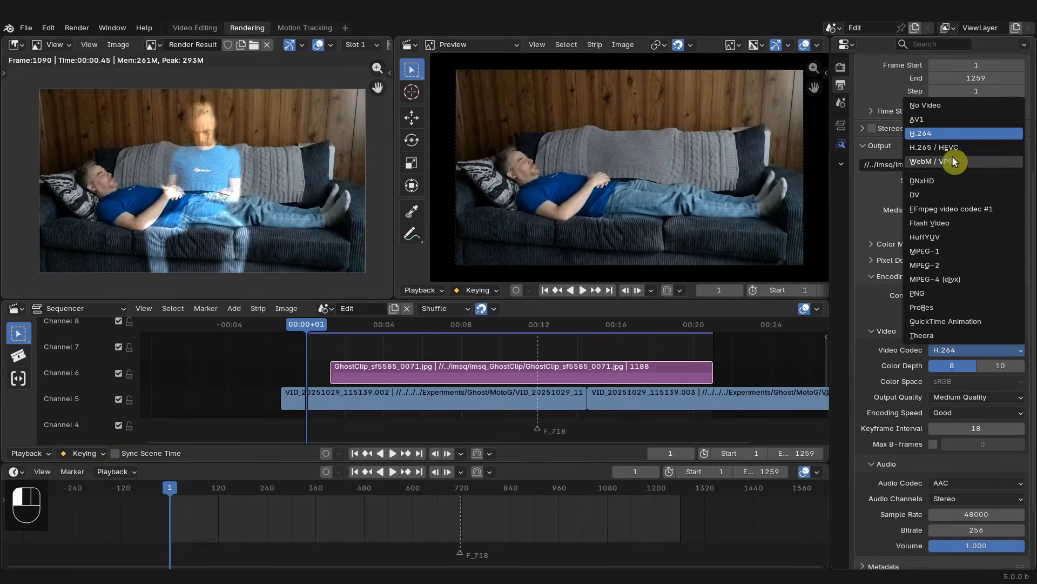
{"action": "left_click", "coordinate": [966, 146]}
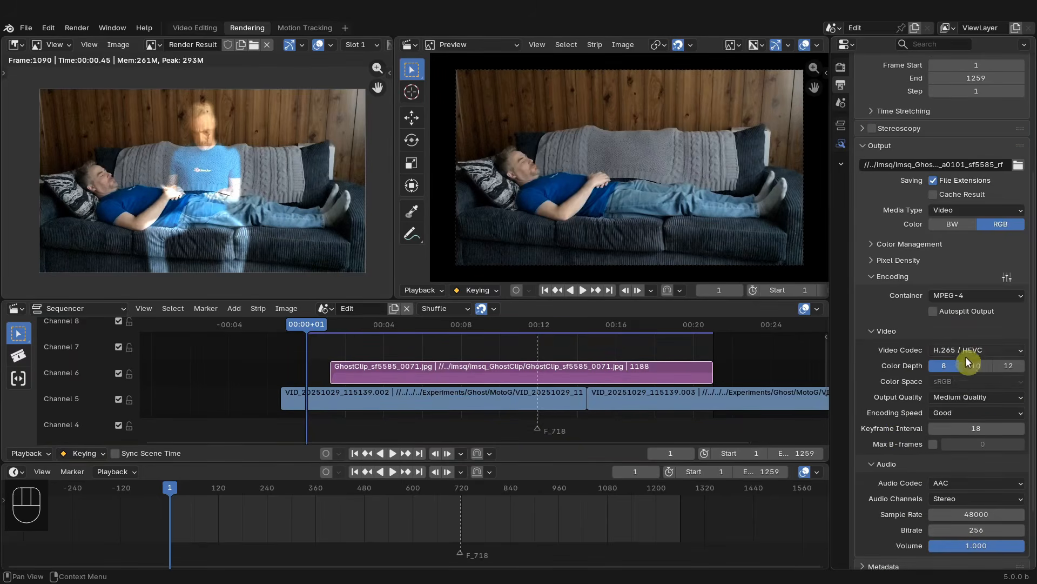
{"action": "scroll", "coordinate": [965, 373], "scroll_direction": "down", "scroll_amount": 2}
{"action": "left_click", "coordinate": [967, 347]}
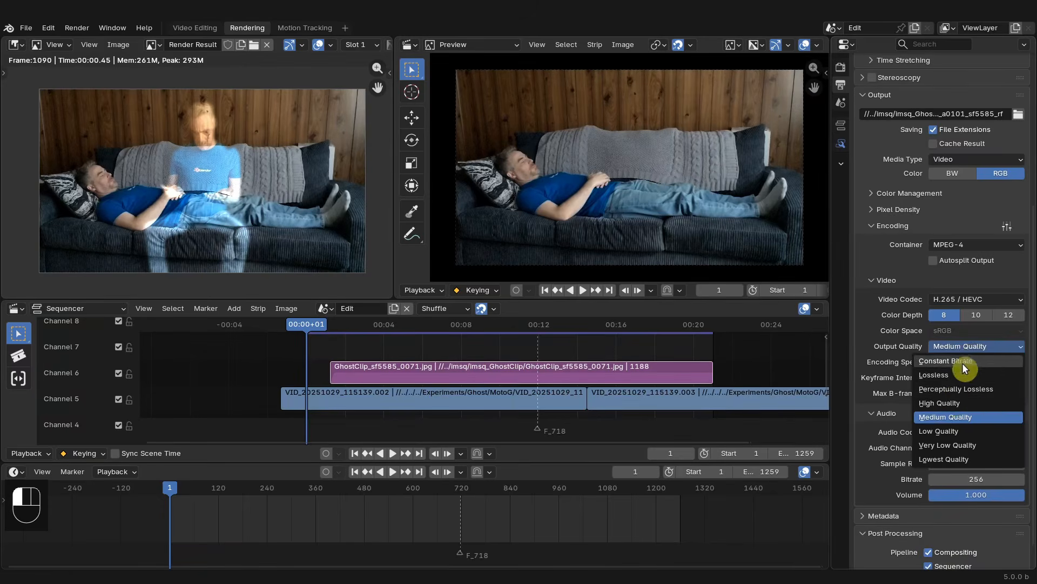
{"action": "left_click", "coordinate": [941, 403]}
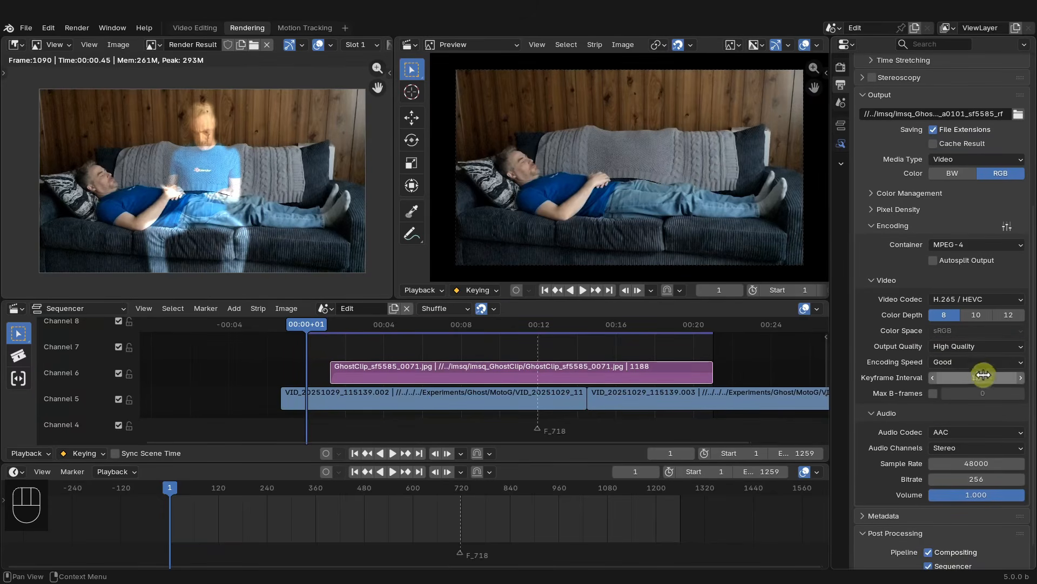
- Set the audio codec to No Audio
{"action": "scroll", "coordinate": [940, 338], "scroll_direction": "down", "scroll_amount": 1}
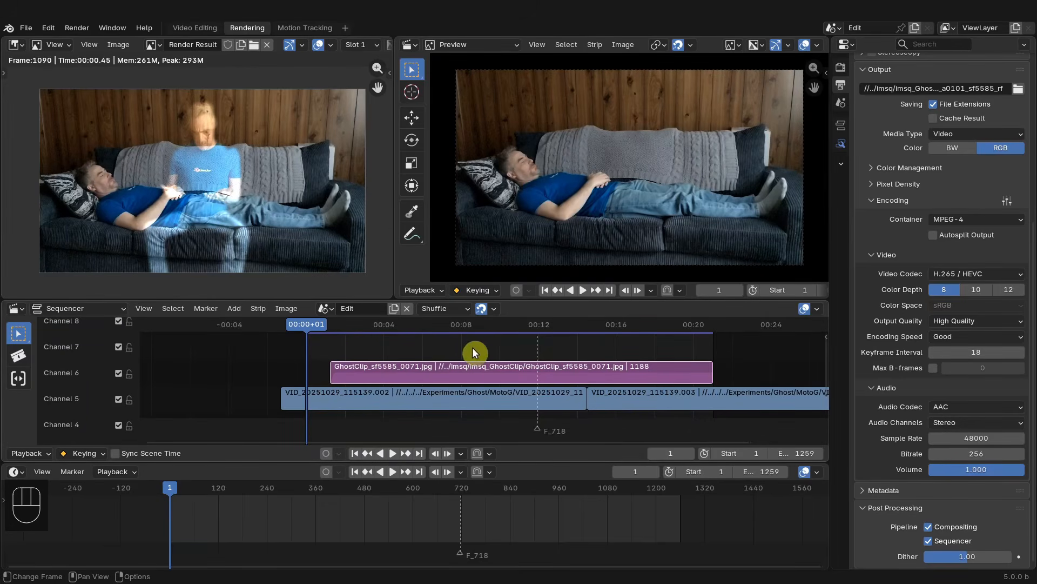
{"action": "left_click", "coordinate": [976, 405]}
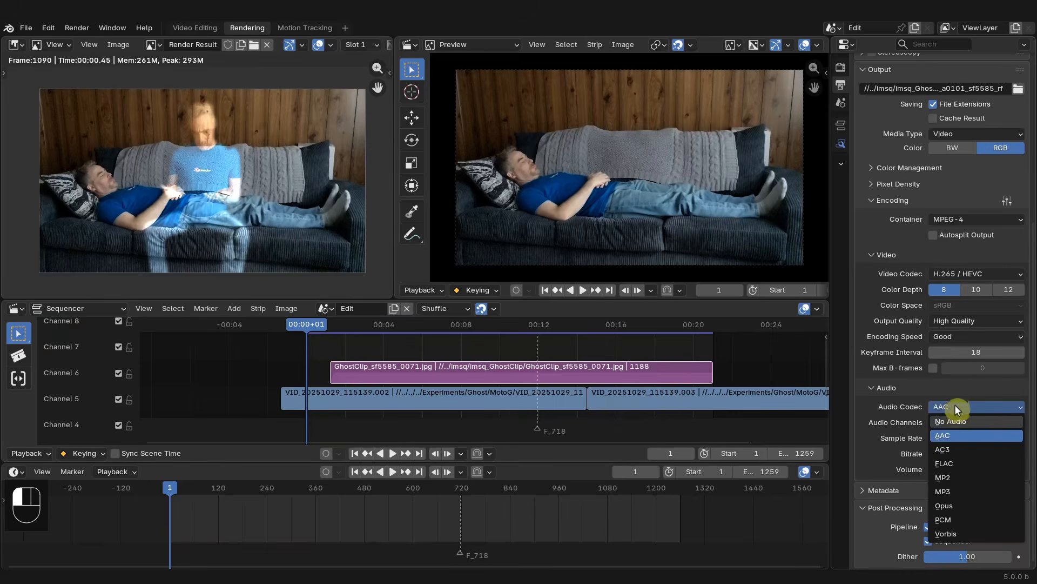
{"action": "left_click", "coordinate": [955, 407]}
{"action": "left_click", "coordinate": [952, 407]}
{"action": "left_click", "coordinate": [958, 421]}
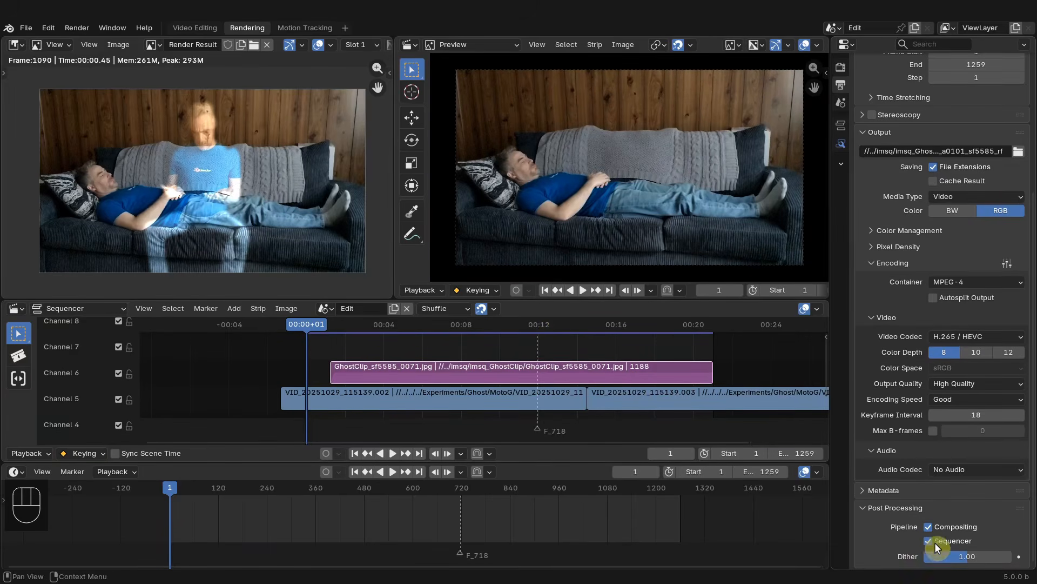
- Open the output path browser, create a new folder named Renders, and open it
{"action": "left_click", "coordinate": [1019, 152]}
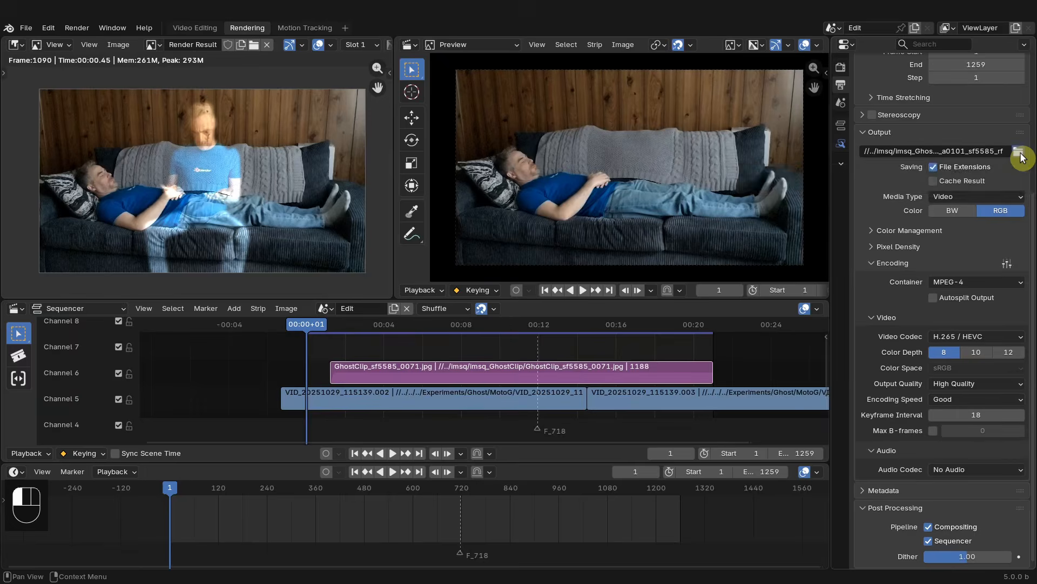
{"action": "left_click", "coordinate": [314, 141]}
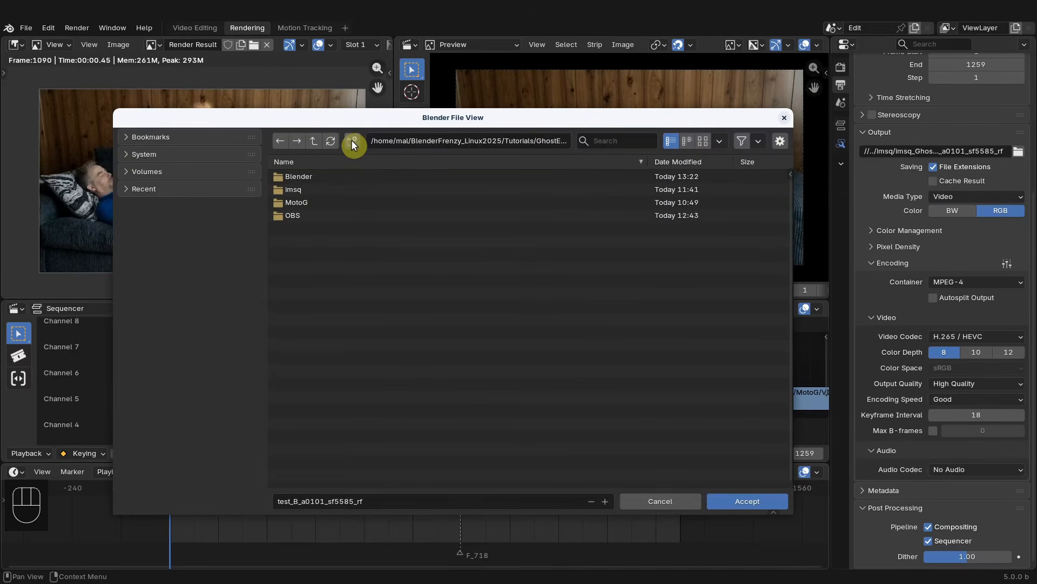
{"action": "left_click", "coordinate": [352, 141]}
{"action": "type", "text": "Rend"}
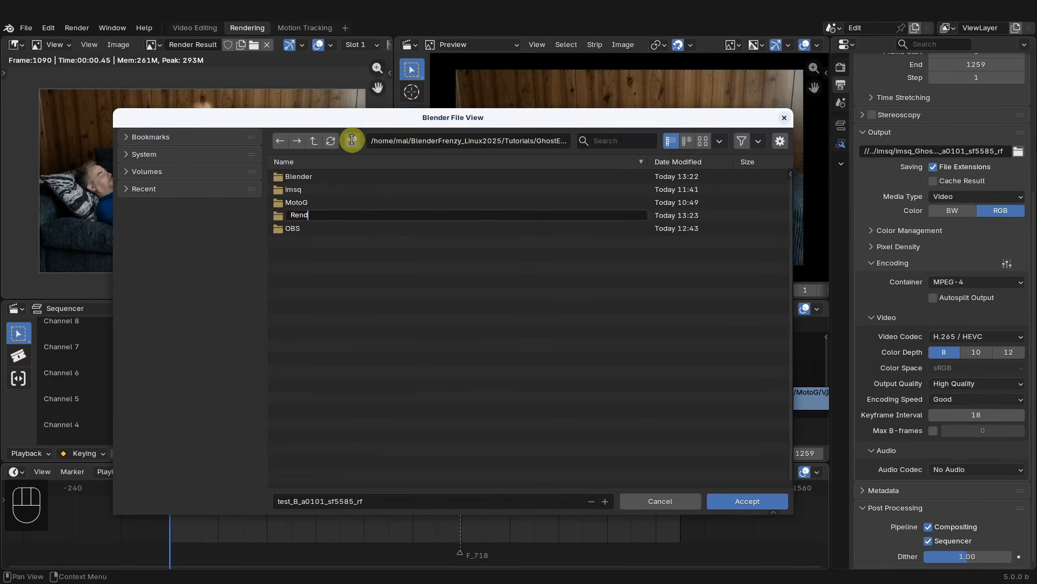
{"action": "type", "text": "ers"}
{"action": "key", "text": "Return"}
{"action": "left_click", "coordinate": [314, 228]}
- Name the output file Ghost_ followed by the subject's first name with an .mp4 extension and accept it
{"action": "left_click", "coordinate": [390, 501]}
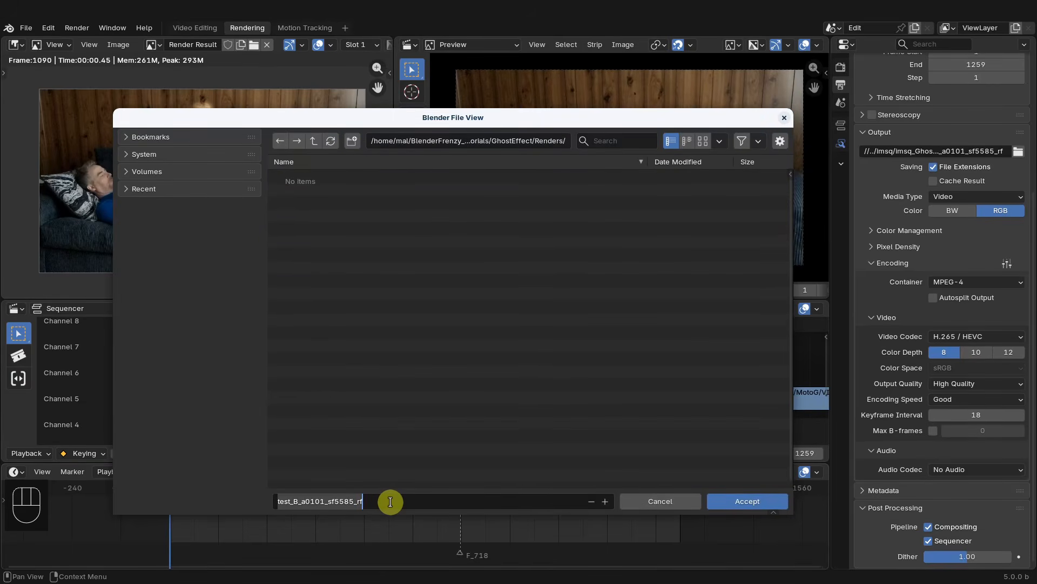
{"action": "type", "text": "Ghost_Justin"}
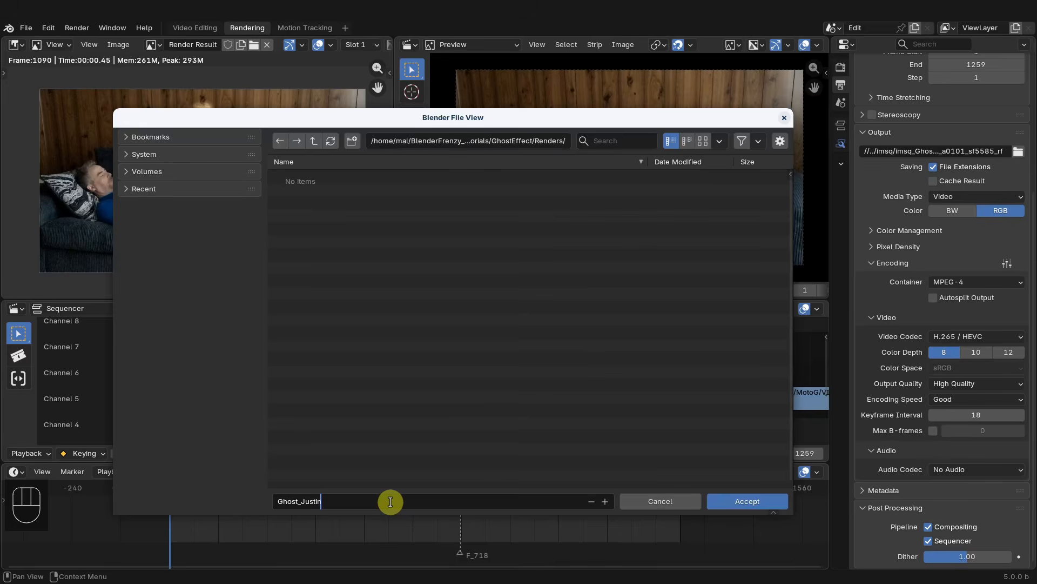
{"action": "type", "text": ".mp4"}
{"action": "key", "text": "Return"}
{"action": "key", "text": "Return"}
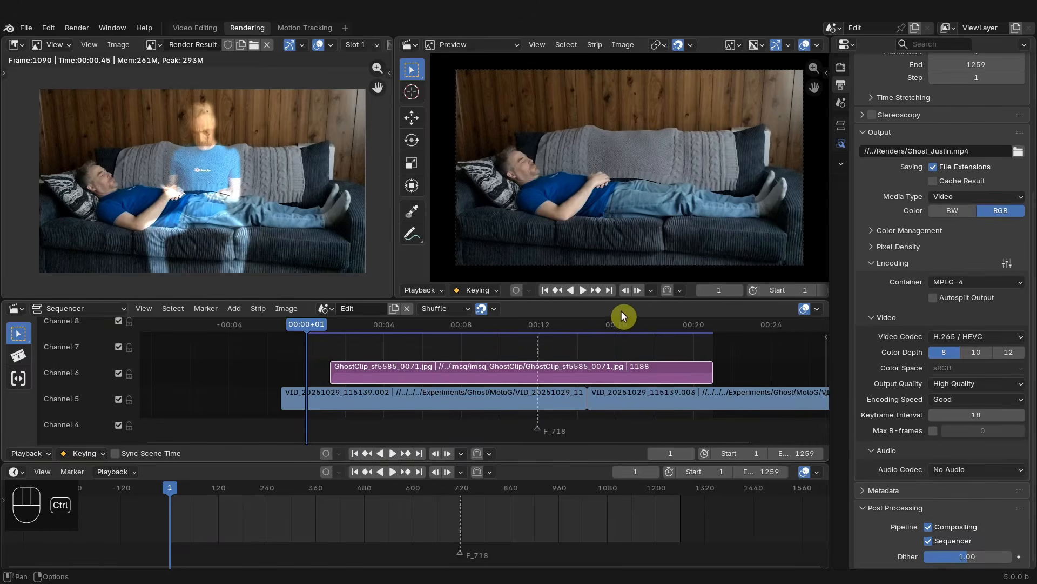
- Save the project and render the full animation
{"action": "key", "text": "ctrl+s"}
{"action": "key", "text": "ctrl+F12"}
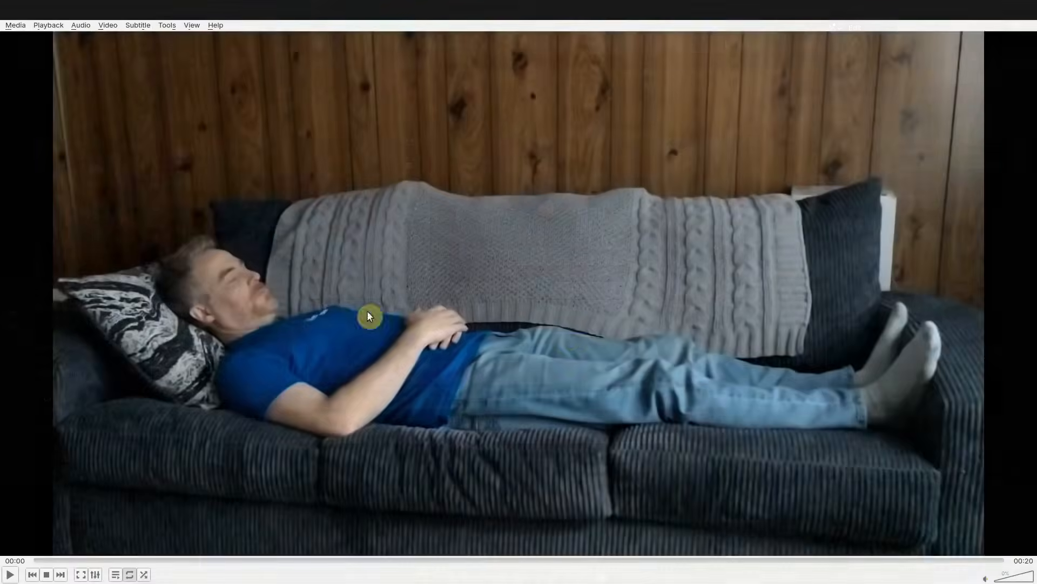
{"action": "left_click", "coordinate": [11, 574]}
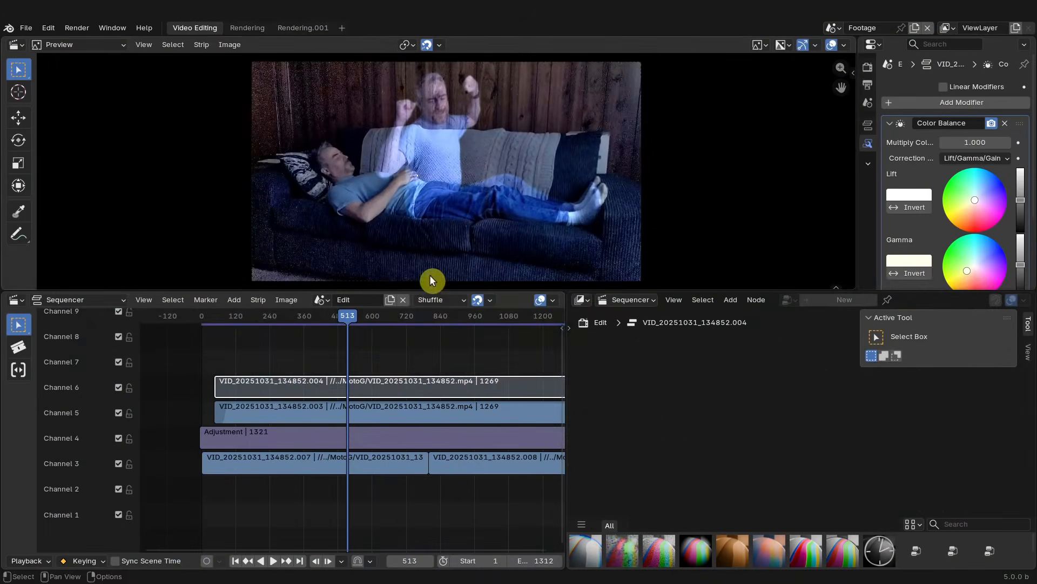
- Watch the rendered video, then scrub through the second ghost project's sequencer timeline
{"action": "left_click_drag", "start_coordinate": [430, 281], "coordinate": [435, 346]}
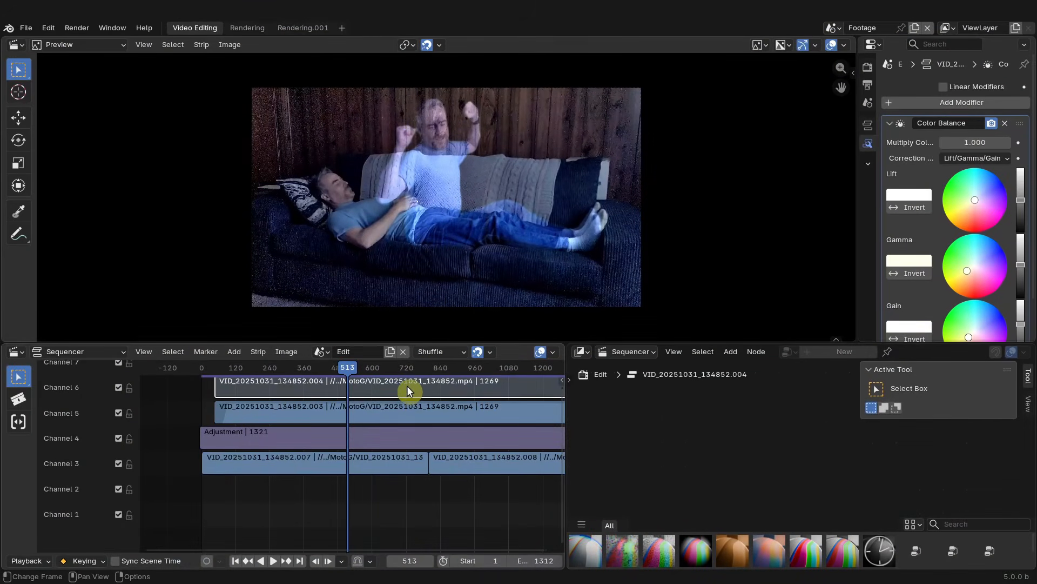
{"action": "middle_click_drag", "start_coordinate": [406, 385], "coordinate": [387, 428]}
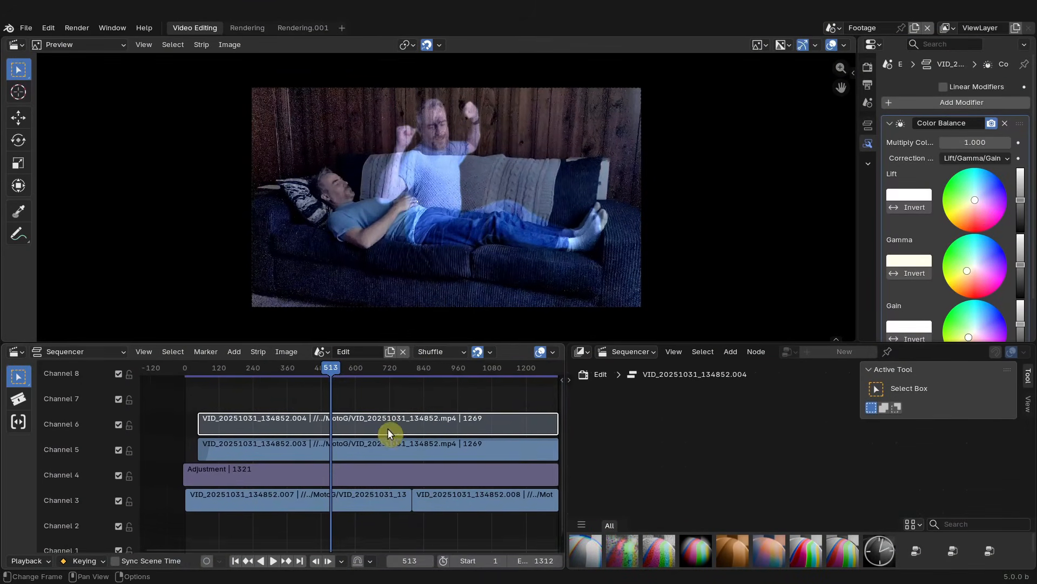
{"action": "left_click", "coordinate": [328, 368]}
{"action": "left_click_drag", "start_coordinate": [334, 365], "coordinate": [210, 377]}
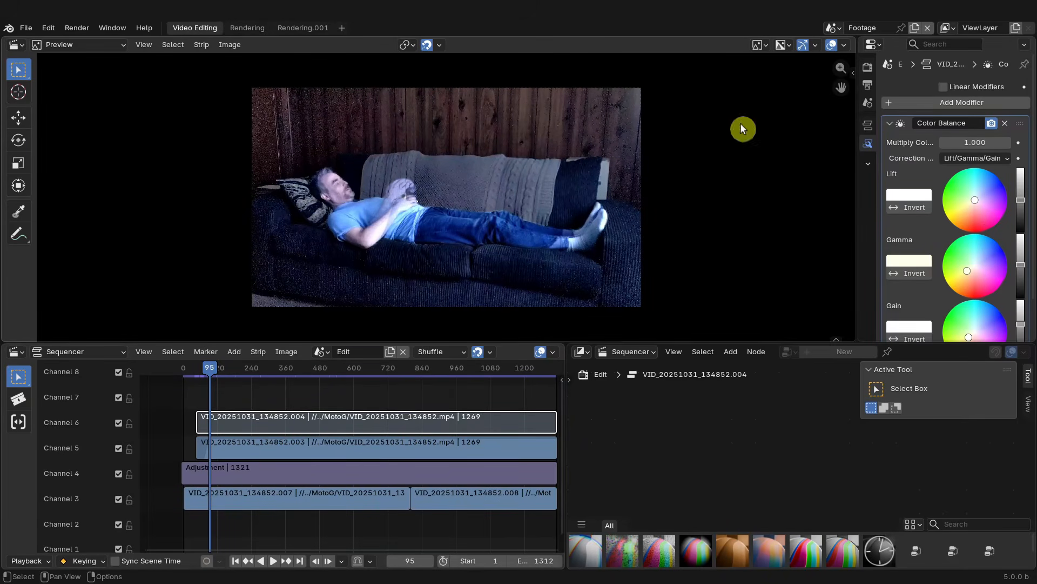
{"action": "scroll", "coordinate": [416, 225], "scroll_direction": "up", "scroll_amount": 2}
{"action": "scroll", "coordinate": [368, 197], "scroll_direction": "down", "scroll_amount": 2}
{"action": "left_click_drag", "start_coordinate": [225, 372], "coordinate": [513, 372]}
{"action": "middle_click_drag", "start_coordinate": [471, 404], "coordinate": [431, 406]}
{"action": "scroll", "coordinate": [432, 407], "scroll_direction": "down", "scroll_amount": 2}
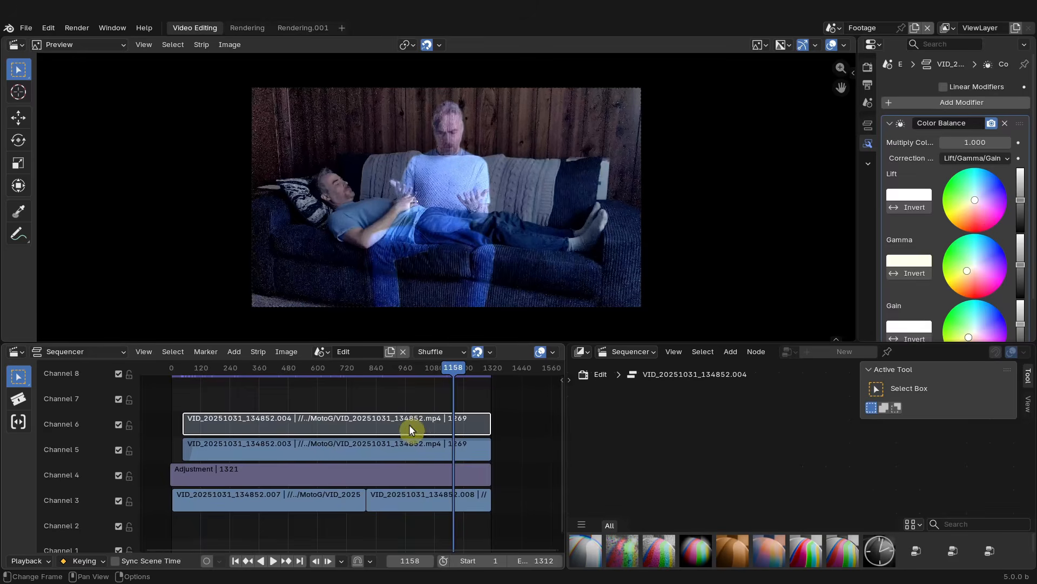
{"action": "left_click_drag", "start_coordinate": [448, 369], "coordinate": [476, 419]}
- Inspect the channel 5 strip's Compositor modifier nodes, then unmute the ghost strip on channel 6
{"action": "key", "text": "alt+h"}
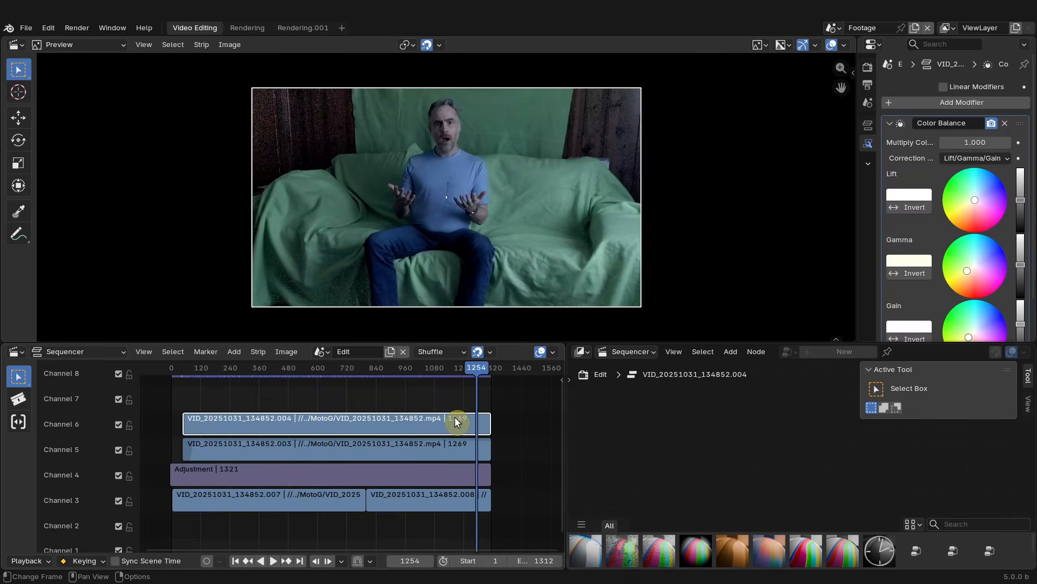
{"action": "key", "text": "h"}
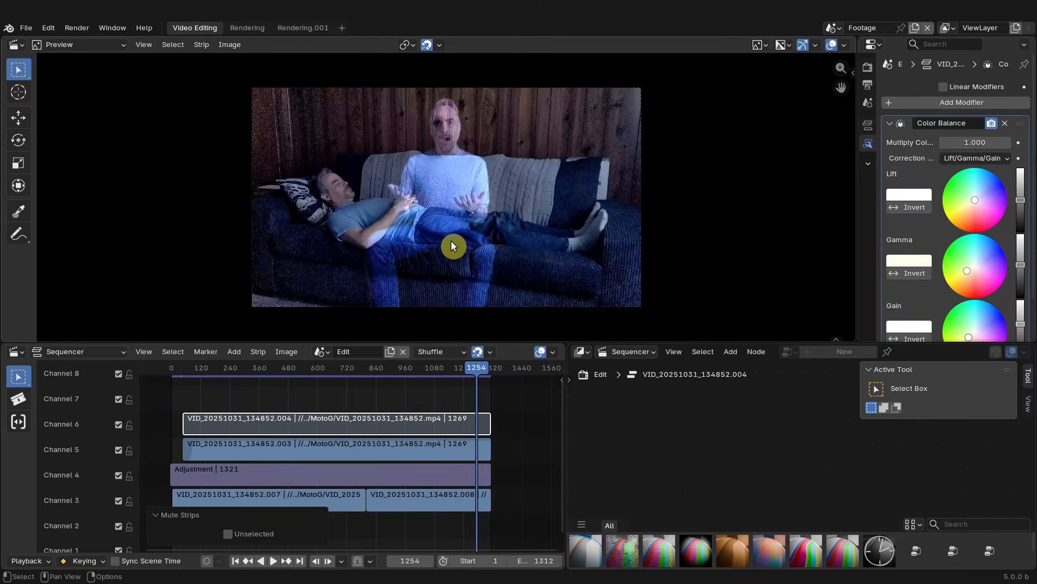
{"action": "left_click", "coordinate": [420, 451]}
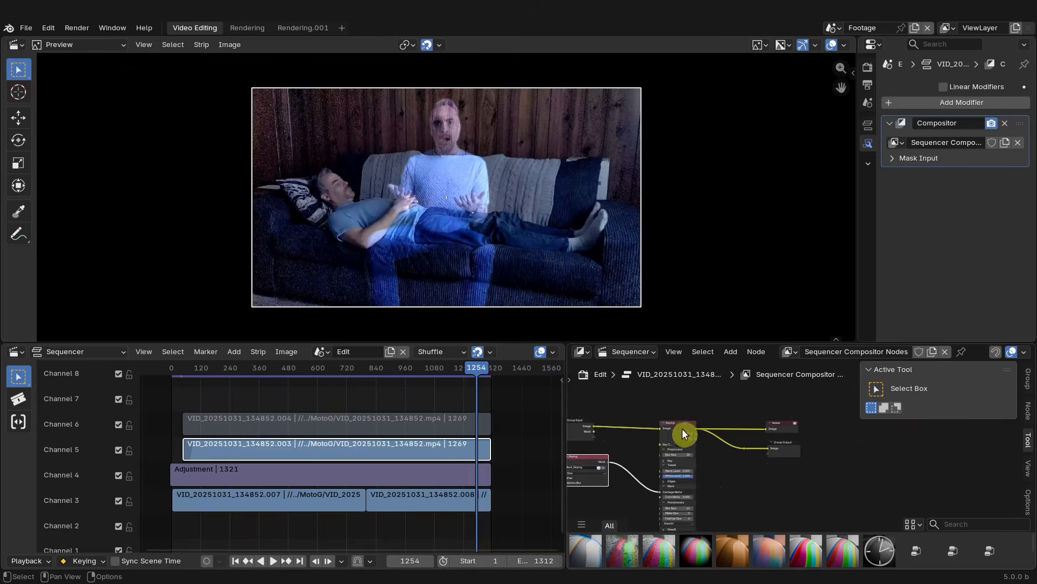
{"action": "left_click_drag", "start_coordinate": [683, 433], "coordinate": [684, 429]}
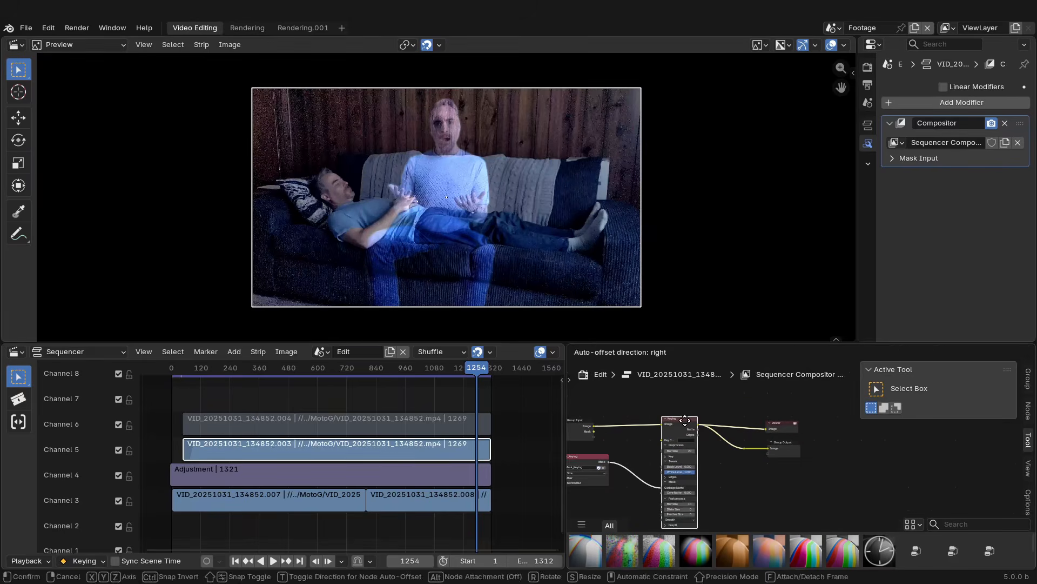
{"action": "left_click", "coordinate": [424, 424]}
{"action": "key", "text": "alt+h"}
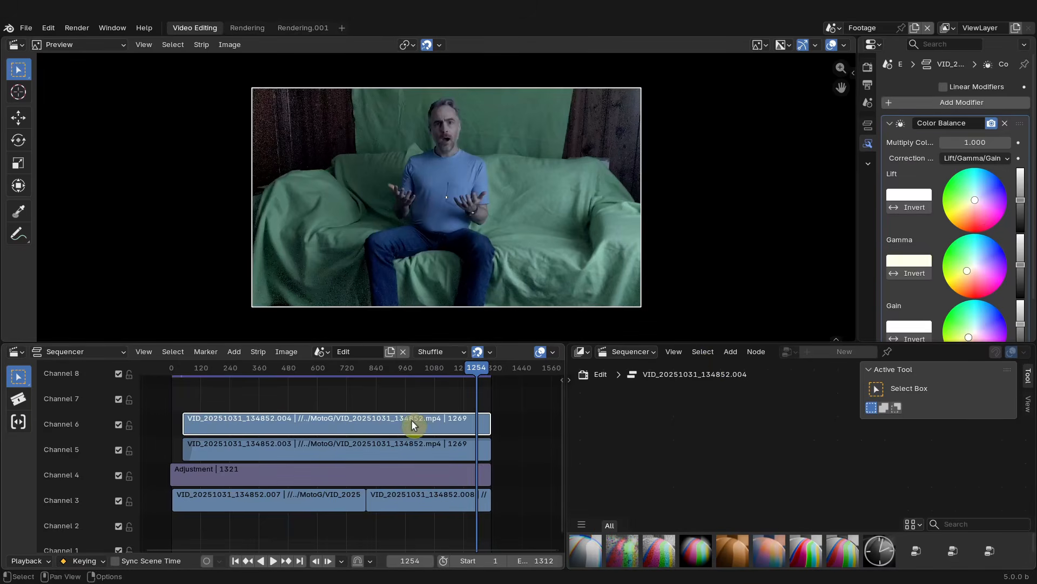
- Add a Compositor modifier to the channel 6 strip and assign the Sequencer Compositor Nodes node group
{"action": "left_click", "coordinate": [887, 123]}
{"action": "left_click", "coordinate": [899, 103]}
{"action": "left_click", "coordinate": [847, 145]}
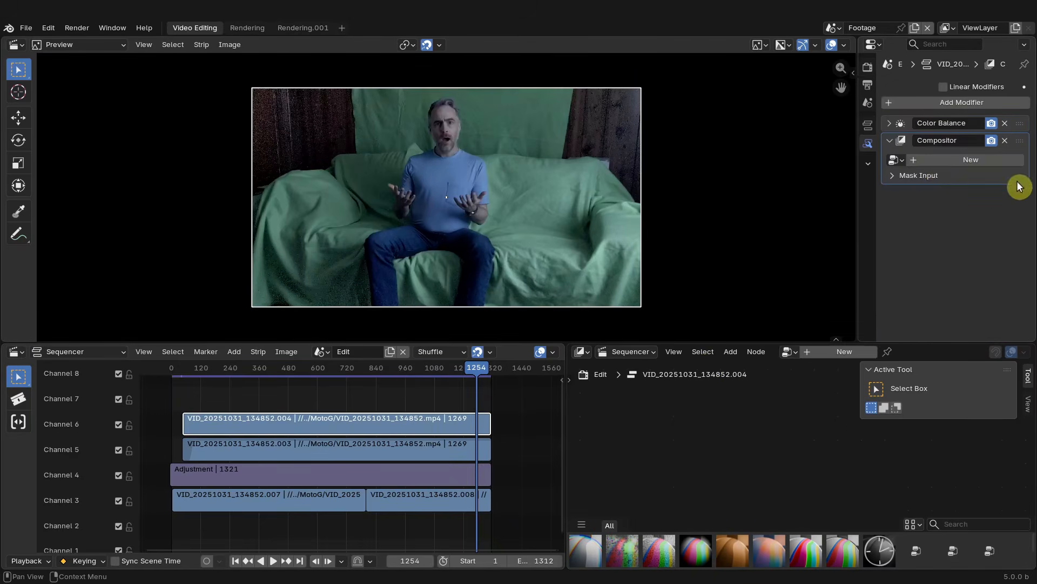
{"action": "left_click", "coordinate": [895, 160]}
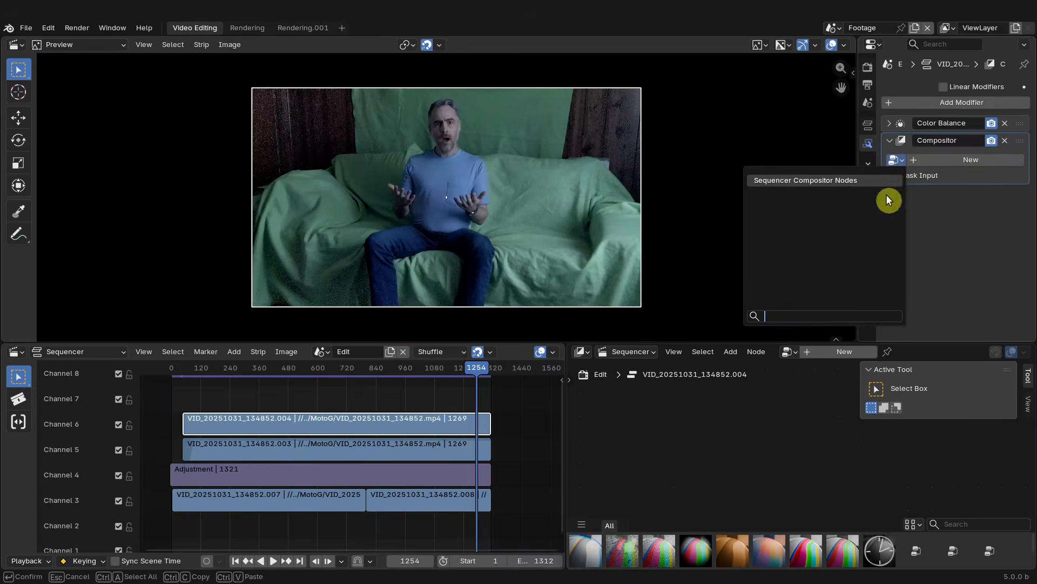
{"action": "left_click", "coordinate": [881, 181]}
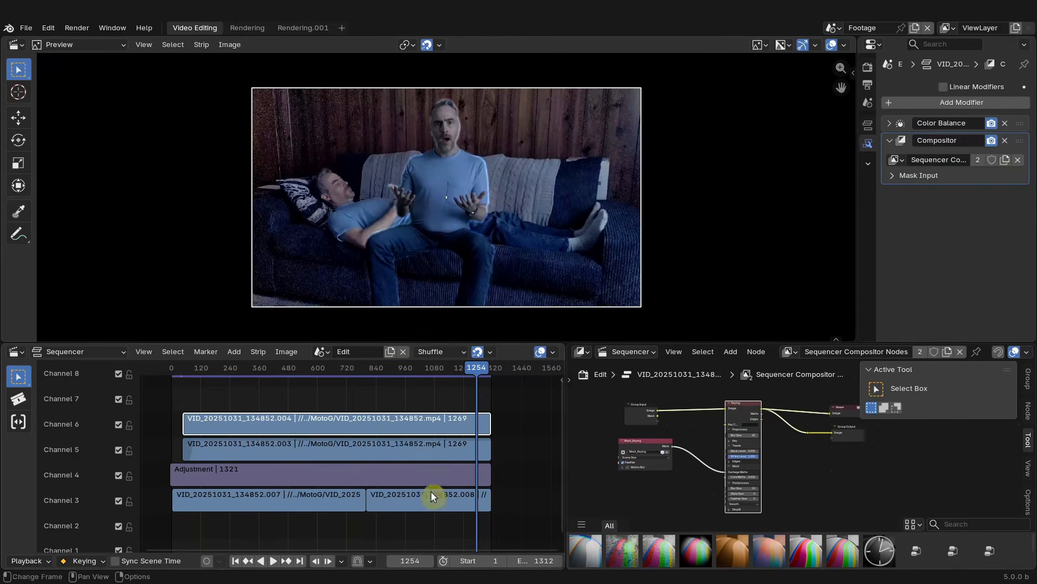
- Select the background and adjustment strips on channels 3 and 4 and mute them
{"action": "left_click_drag", "start_coordinate": [422, 533], "coordinate": [400, 512]}
{"action": "left_click_drag", "start_coordinate": [322, 480], "coordinate": [321, 485]}
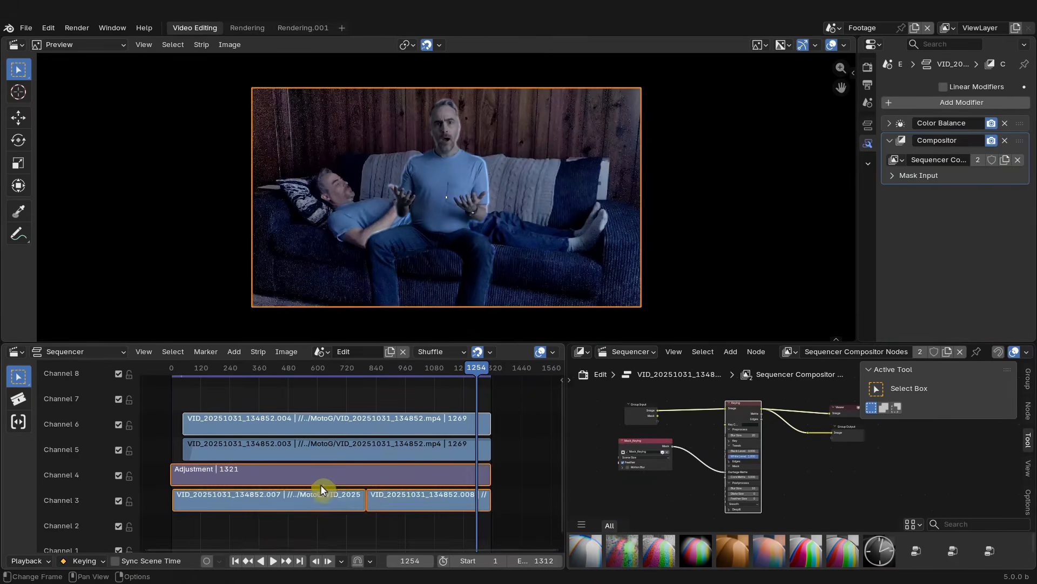
{"action": "key", "text": "h"}
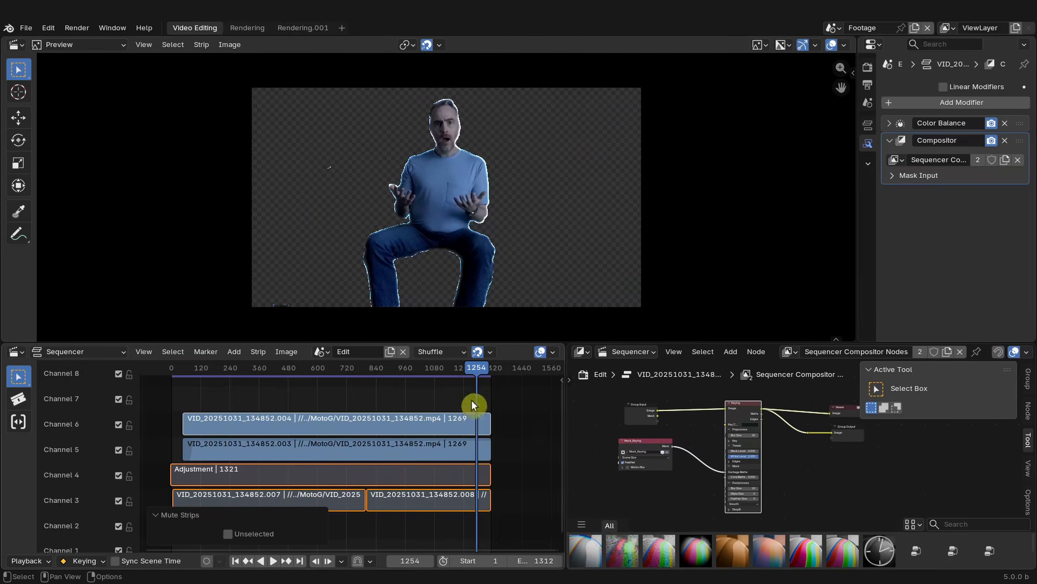
- Move to frame 628 and connect the node group's input image to a Viewer node in the channel 6 compositor
{"action": "left_click_drag", "start_coordinate": [399, 372], "coordinate": [324, 372]}
{"action": "left_click", "coordinate": [367, 427]}
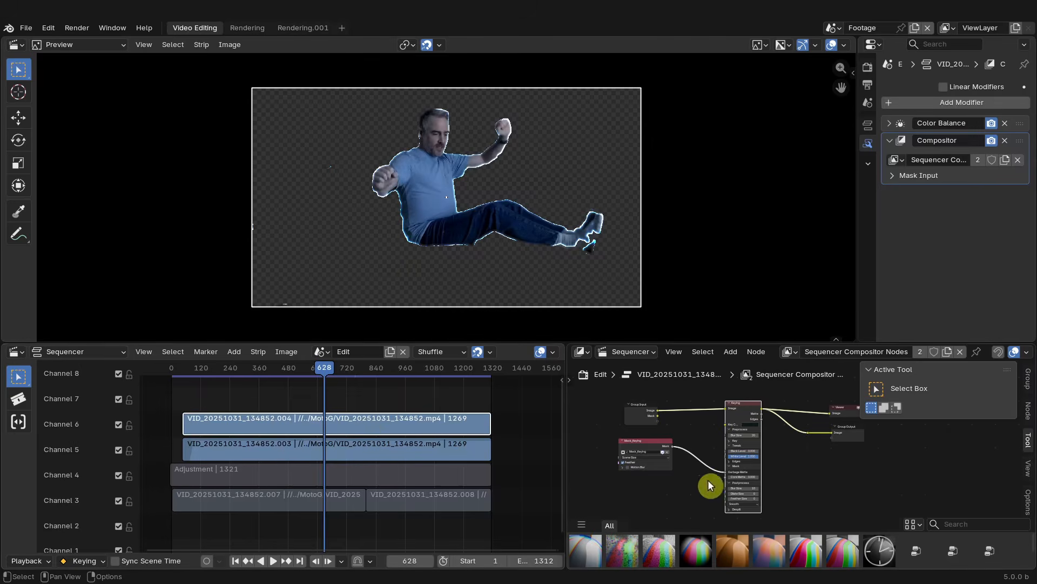
{"action": "left_click_drag", "start_coordinate": [725, 471], "coordinate": [416, 179]}
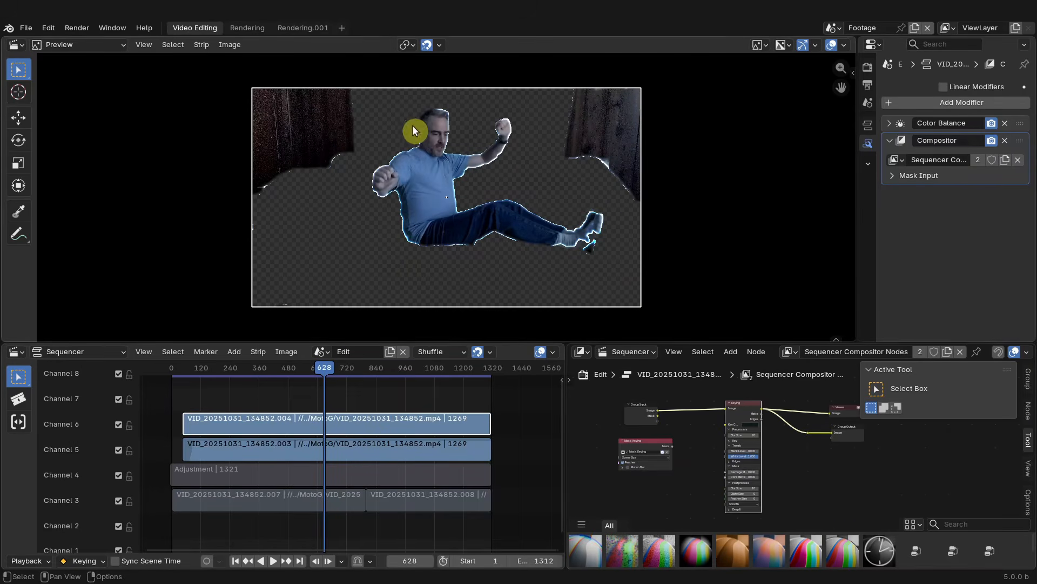
{"action": "scroll", "coordinate": [770, 410], "scroll_direction": "up", "scroll_amount": 2}
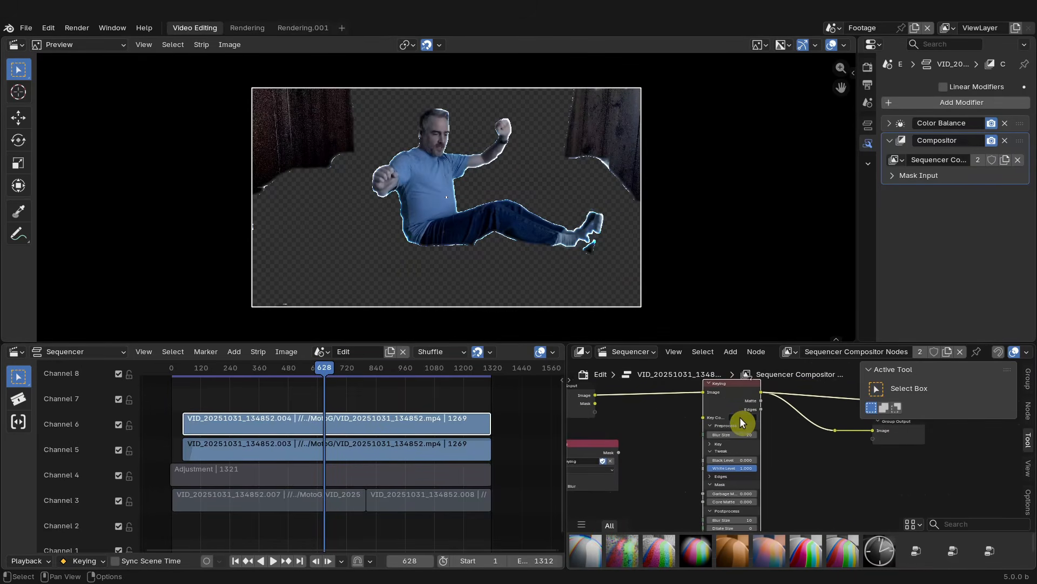
{"action": "middle_click_drag", "start_coordinate": [741, 421], "coordinate": [760, 445]}
{"action": "left_click", "coordinate": [596, 416], "text": "ctrl+shift"}
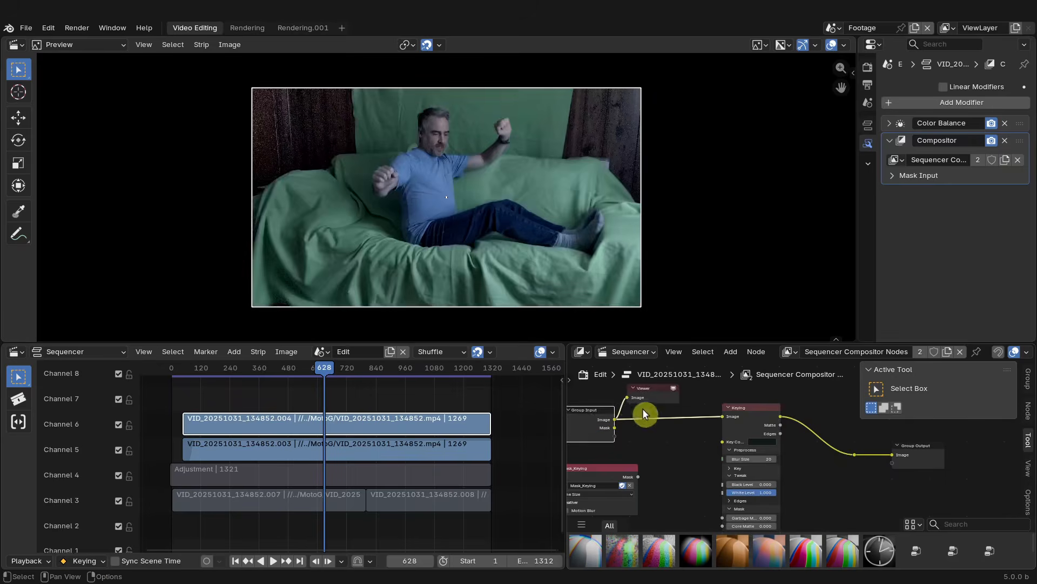
- Sample the green backdrop in the preview as the Keying node's key colour and show the Keying output in the Viewer
{"action": "left_click", "coordinate": [767, 442]}
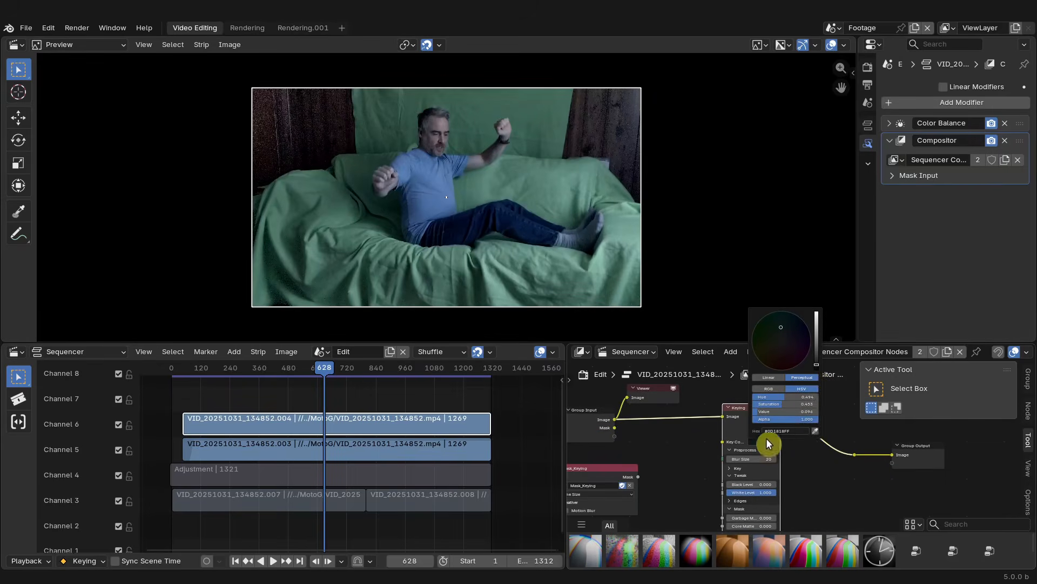
{"action": "left_click", "coordinate": [815, 430]}
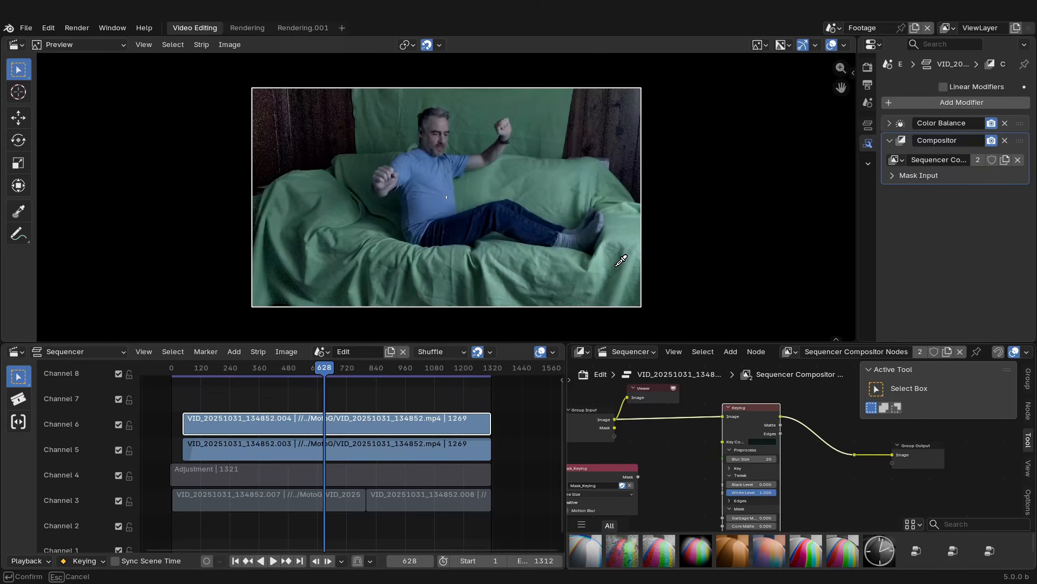
{"action": "left_click", "coordinate": [576, 272]}
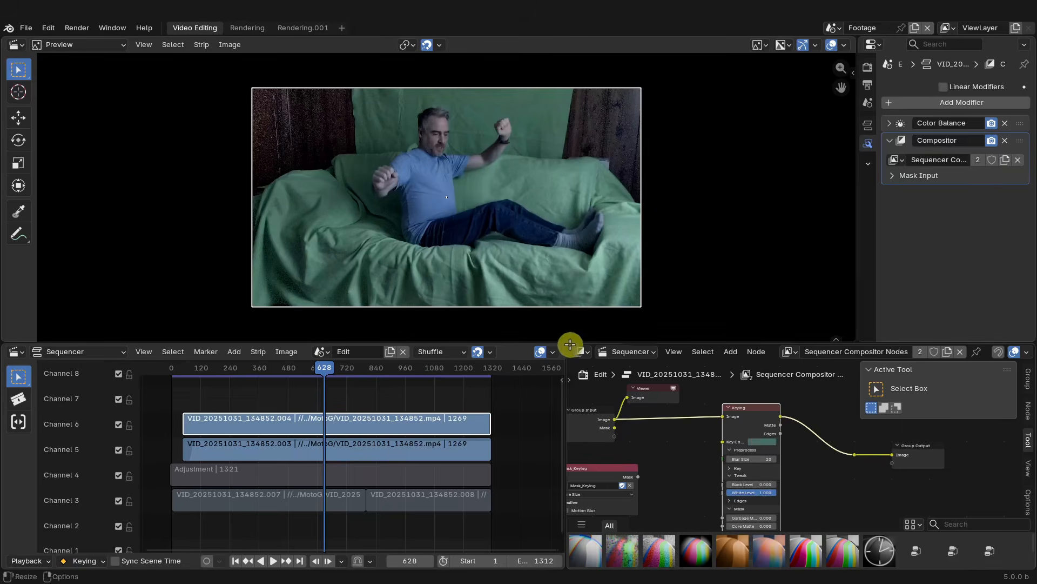
{"action": "left_click", "coordinate": [759, 416], "text": "ctrl+shift"}
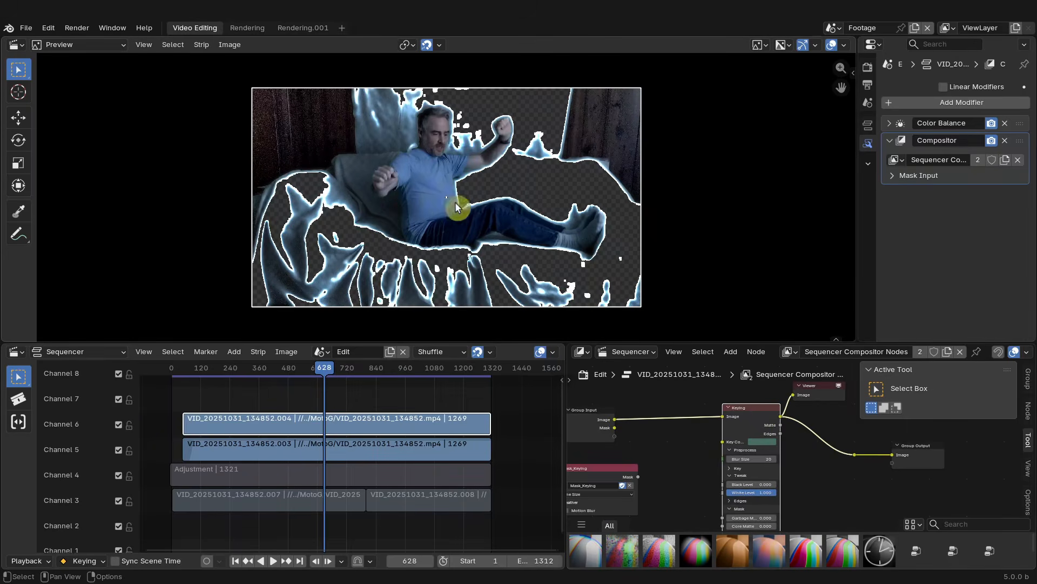
- Select the ghost strip on channel 5 and mute it
{"action": "left_click", "coordinate": [301, 455]}
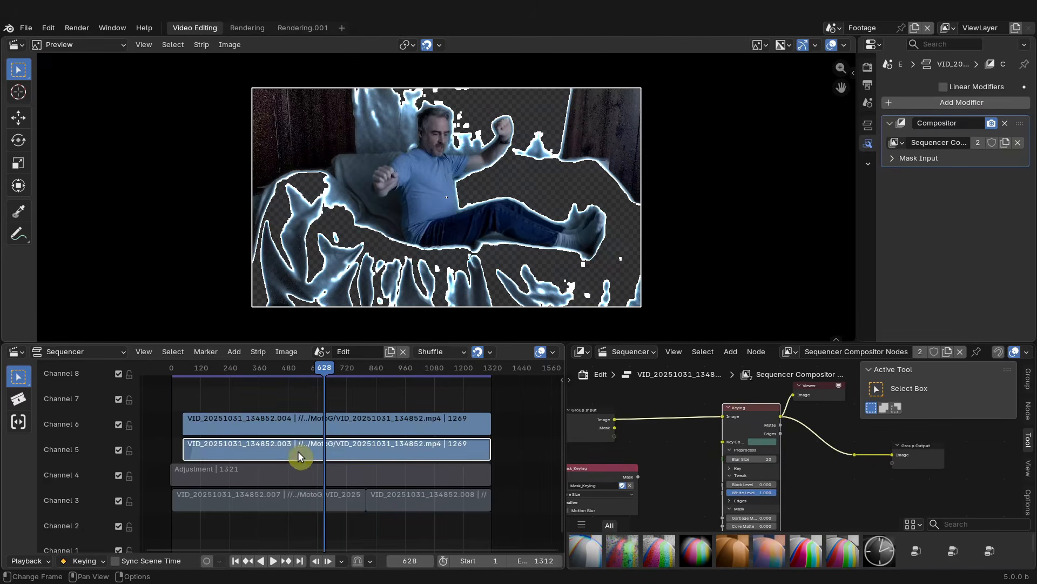
{"action": "key", "text": "h"}
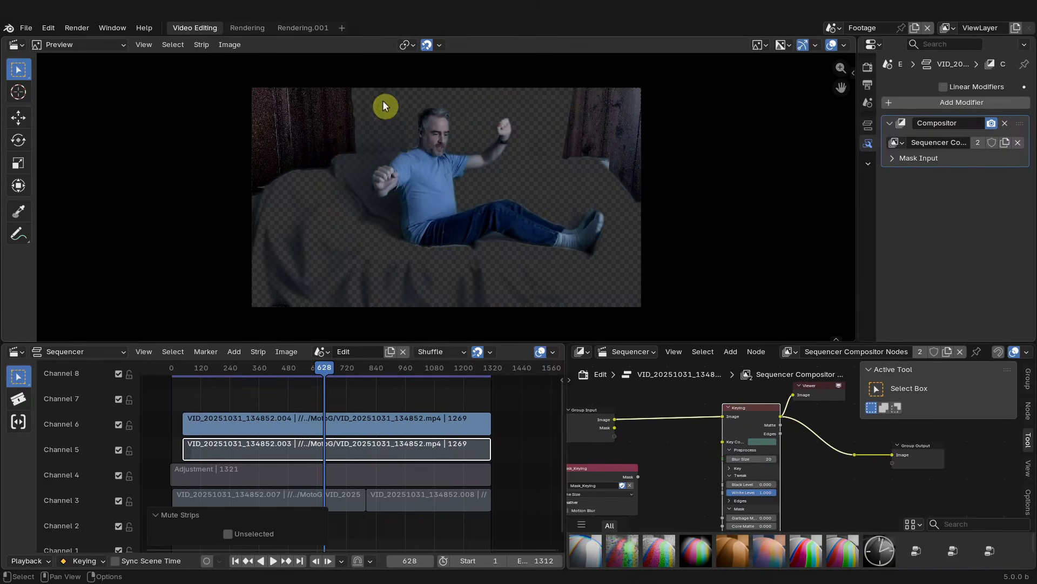
- Move to frame 390 and fine-tune the Keying node's key colour in the colour picker
{"action": "left_click_drag", "start_coordinate": [326, 369], "coordinate": [267, 368]}
{"action": "scroll", "coordinate": [427, 291], "scroll_direction": "up", "scroll_amount": 1}
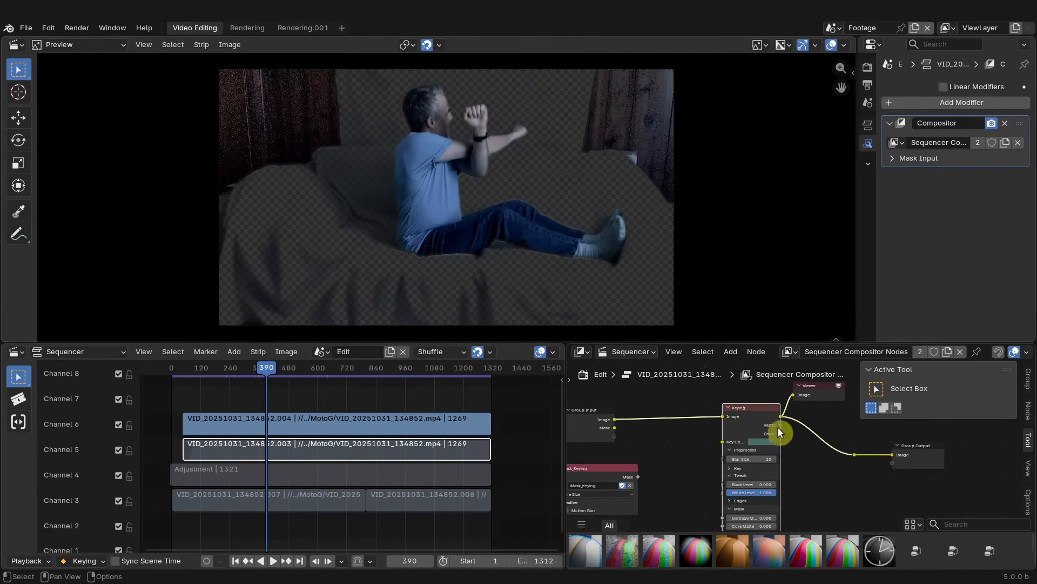
{"action": "left_click", "coordinate": [767, 442]}
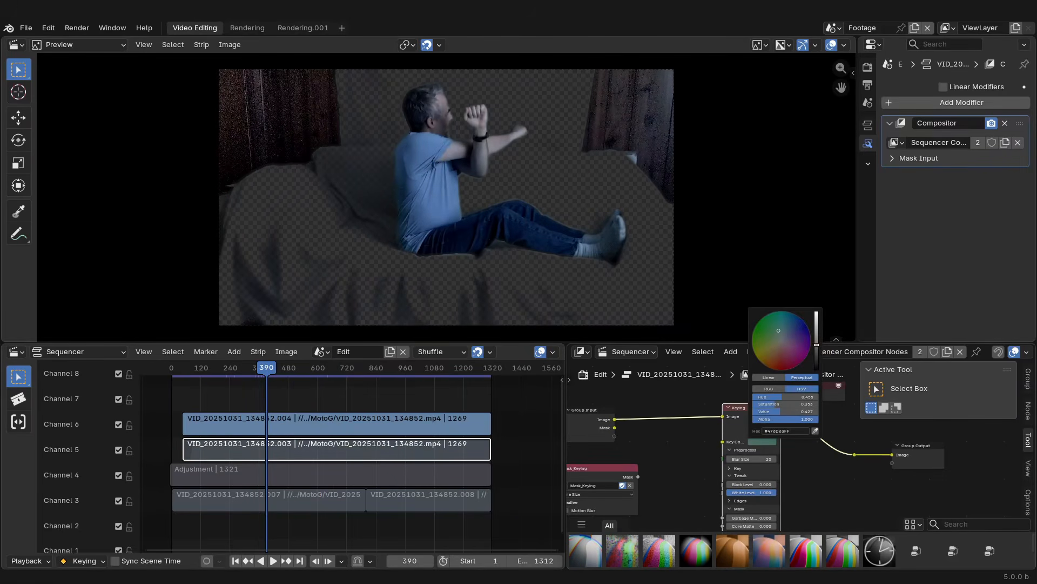
{"action": "left_click_drag", "start_coordinate": [816, 343], "coordinate": [767, 329]}
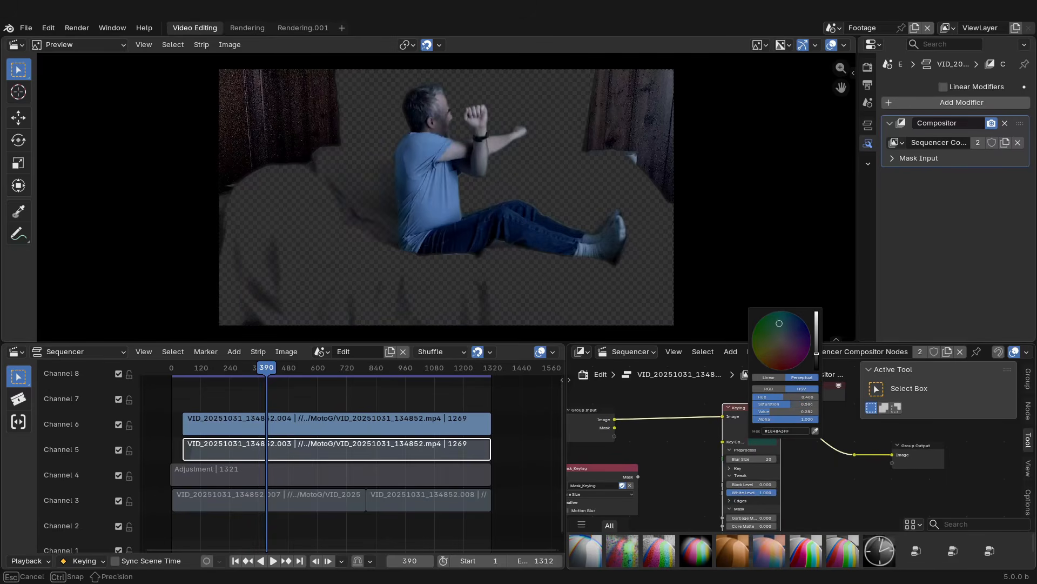
{"action": "left_click_drag", "start_coordinate": [779, 323], "coordinate": [775, 324]}
{"action": "left_click_drag", "start_coordinate": [777, 333], "coordinate": [816, 359]}
- Lower the Keying node's White Level to about 0.40
{"action": "scroll", "coordinate": [816, 478], "scroll_direction": "up", "scroll_amount": 5}
{"action": "mouse_move", "coordinate": [803, 458]}
{"action": "middle_mouse_down"}
{"action": "mouse_move", "coordinate": [802, 427]}
{"action": "mouse_move", "coordinate": [799, 443]}
{"action": "middle_mouse_up"}
{"action": "scroll", "coordinate": [801, 428], "scroll_direction": "up", "scroll_amount": 1}
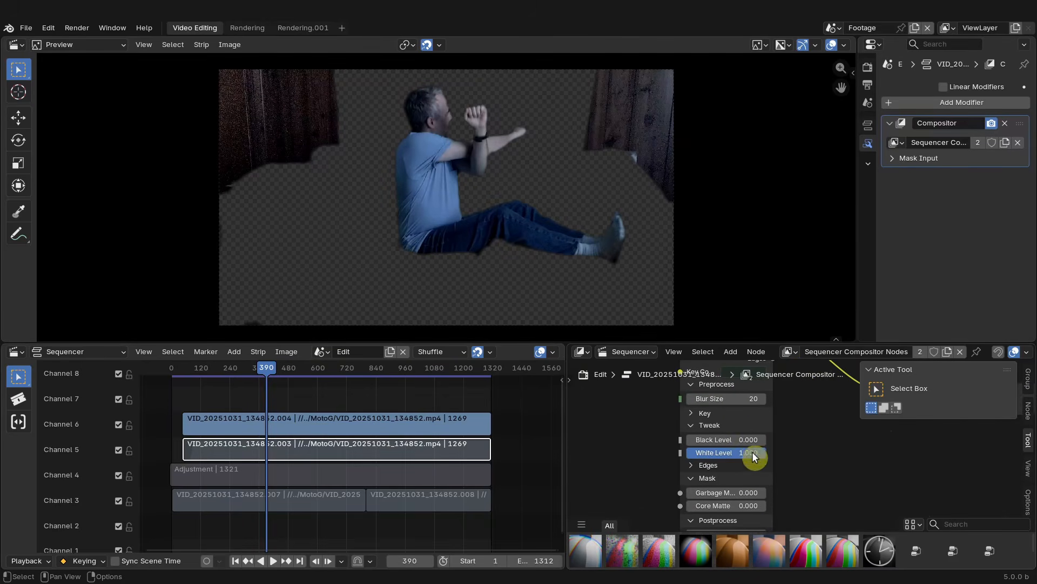
{"action": "left_click_drag", "start_coordinate": [752, 453], "coordinate": [744, 453]}
- Preview the Keying node's matte output in the Viewer and inspect the mask nodes
{"action": "scroll", "coordinate": [683, 408], "scroll_direction": "down", "scroll_amount": 4}
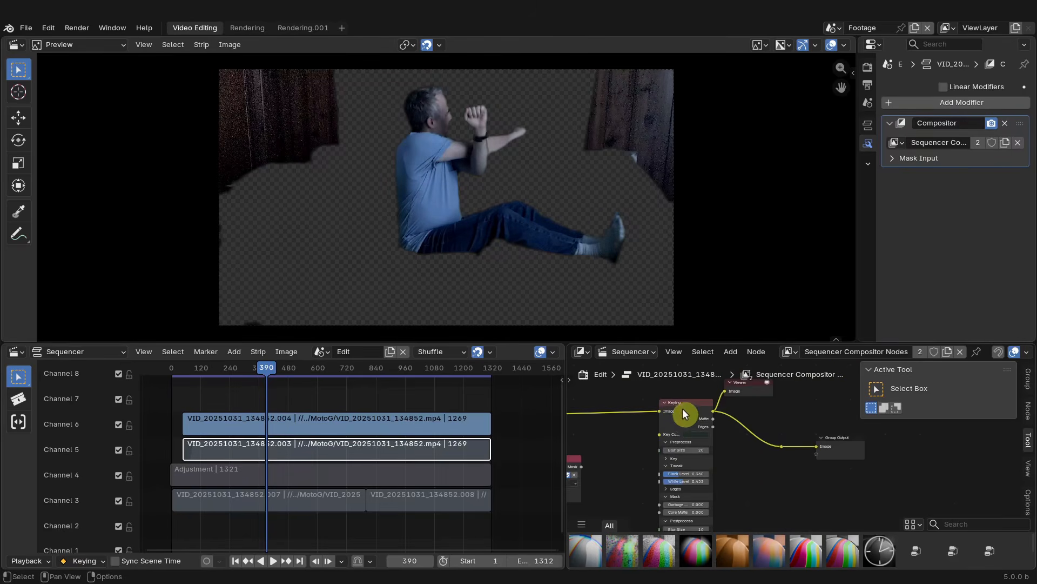
{"action": "left_click", "coordinate": [683, 409], "text": "ctrl+shift"}
{"action": "scroll", "coordinate": [507, 193], "scroll_direction": "down", "scroll_amount": 2}
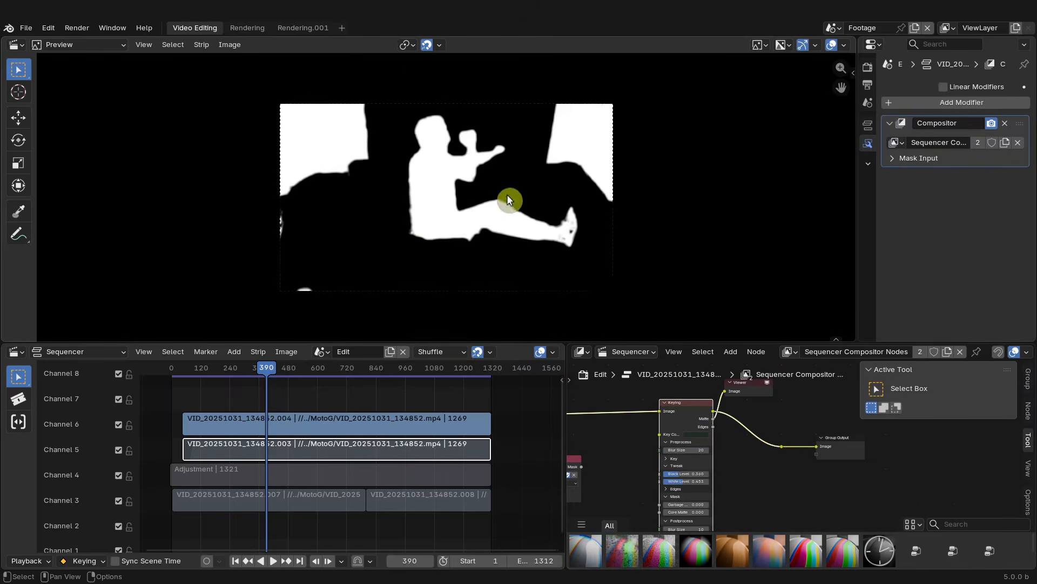
{"action": "scroll", "coordinate": [473, 204], "scroll_direction": "up", "scroll_amount": 1}
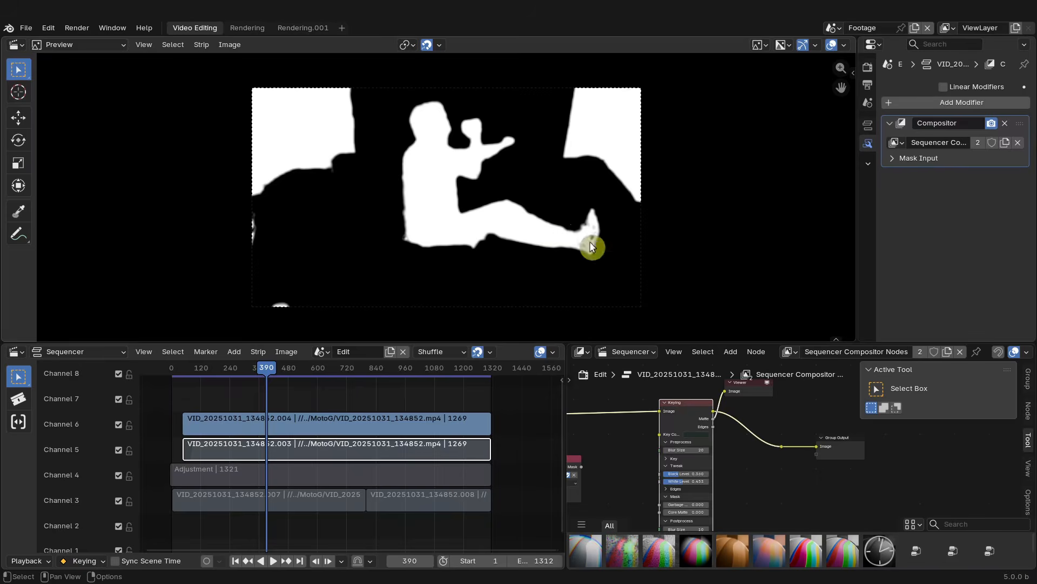
{"action": "scroll", "coordinate": [749, 439], "scroll_direction": "up", "scroll_amount": 3}
{"action": "mouse_move", "coordinate": [674, 428]}
{"action": "left_mouse_down"}
{"action": "mouse_move", "coordinate": [656, 428]}
{"action": "mouse_move", "coordinate": [700, 412]}
{"action": "mouse_move", "coordinate": [636, 413]}
{"action": "mouse_move", "coordinate": [654, 424]}
{"action": "left_mouse_up"}
{"action": "scroll", "coordinate": [643, 427], "scroll_direction": "down", "scroll_amount": 3}
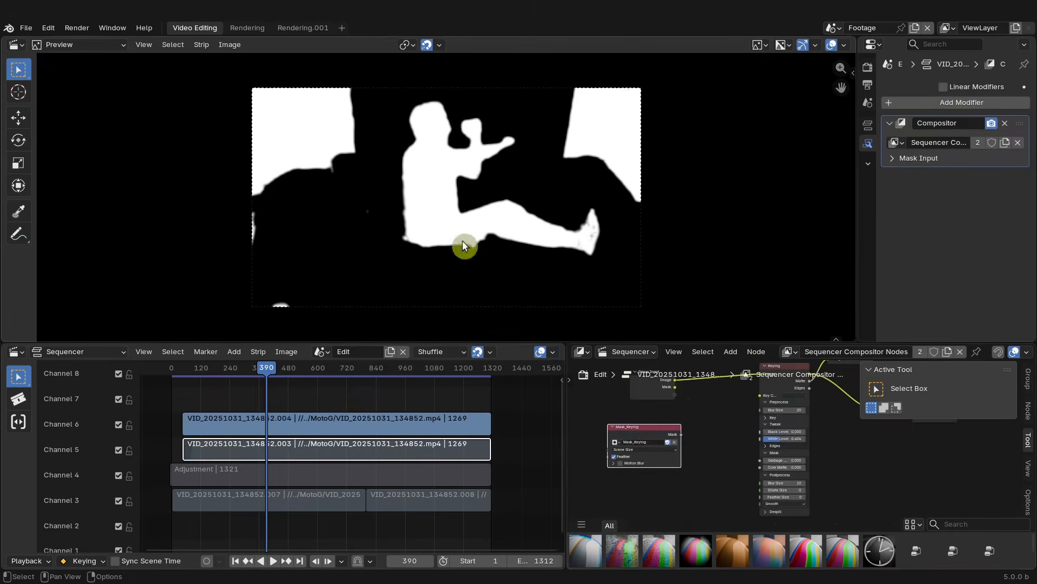
- Rename the Rendering.001 workspace as Masking
{"action": "left_click", "coordinate": [301, 27]}
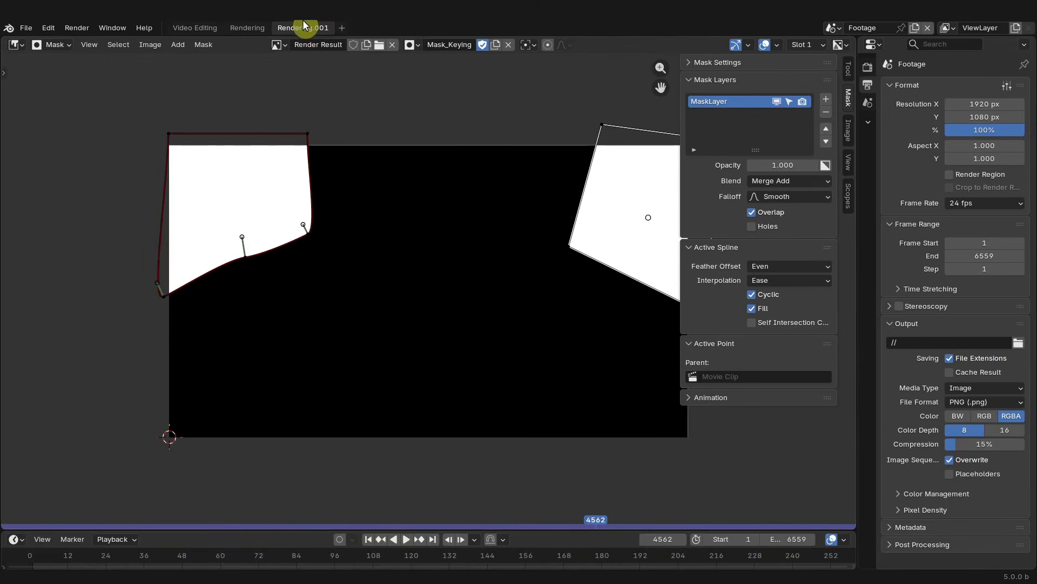
{"action": "double_click", "coordinate": [300, 26]}
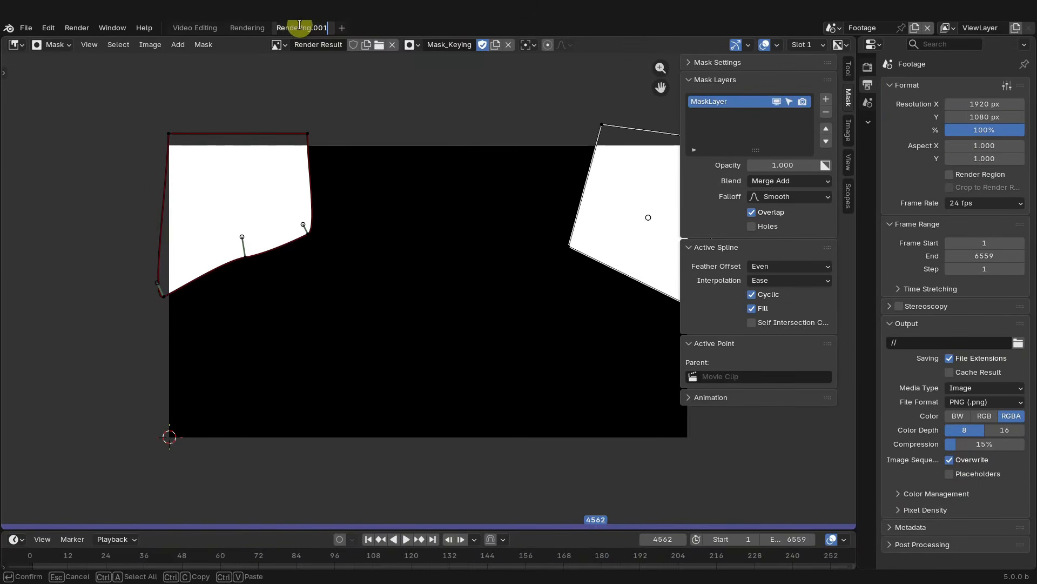
{"action": "type", "text": "Masking"}
{"action": "key", "text": "Return"}
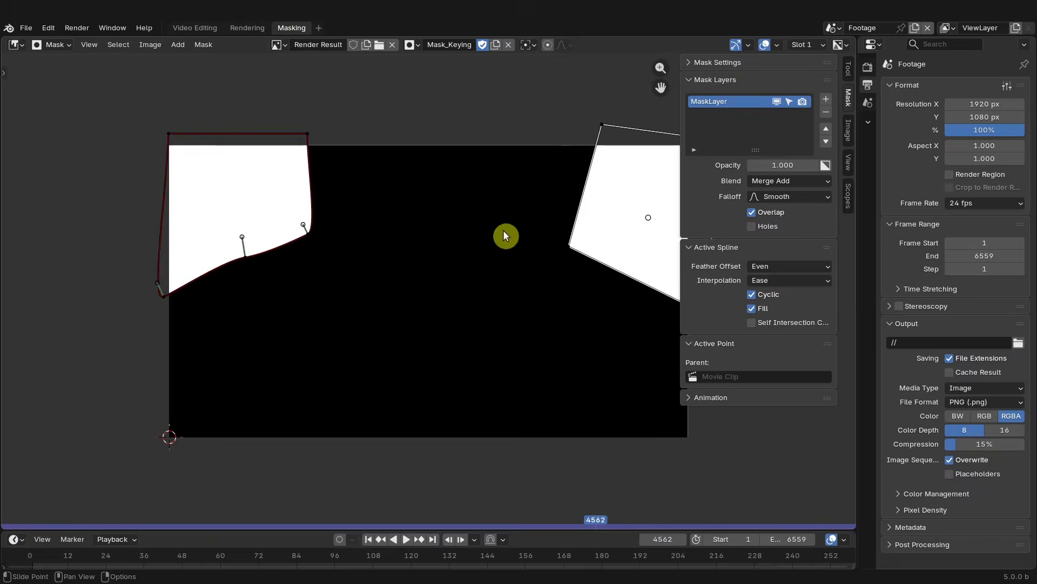
- Turn off the mask overlay display in the Masking workspace's image editor
{"action": "scroll", "coordinate": [503, 230], "scroll_direction": "down", "scroll_amount": 3}
{"action": "scroll", "coordinate": [476, 170], "scroll_direction": "up", "scroll_amount": 2}
{"action": "scroll", "coordinate": [426, 171], "scroll_direction": "up", "scroll_amount": 1}
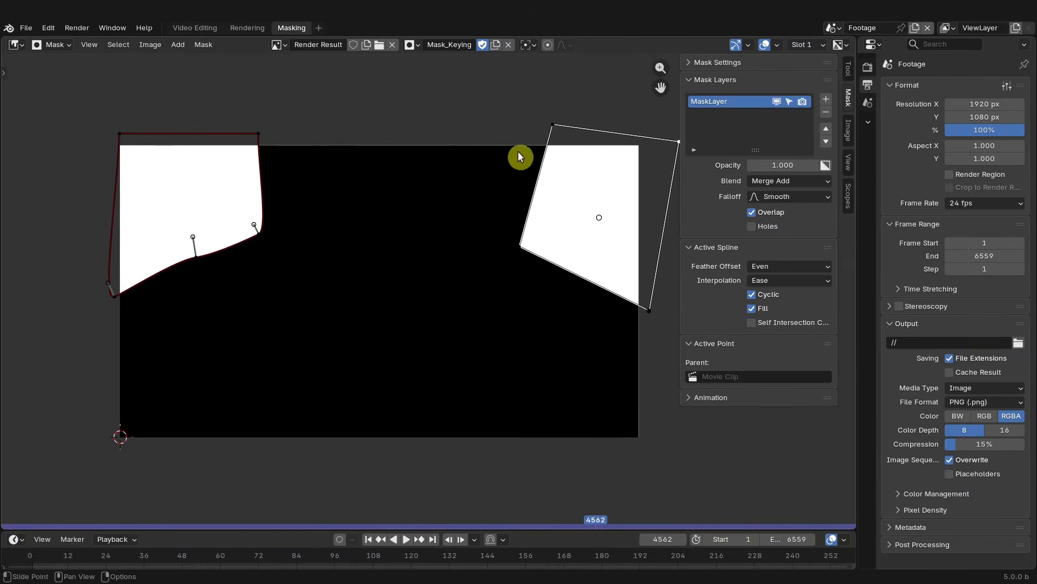
{"action": "left_click", "coordinate": [776, 46]}
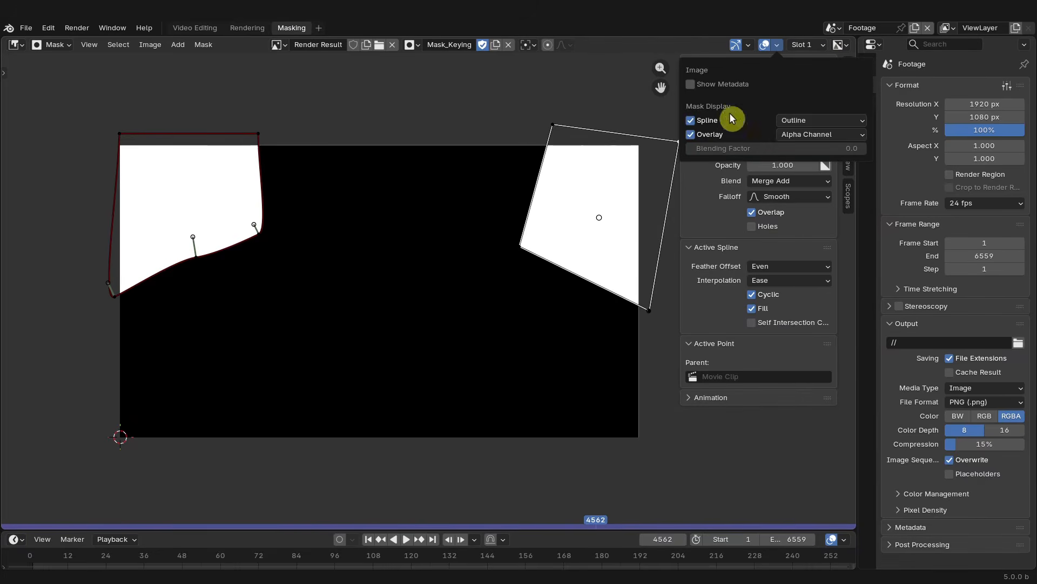
{"action": "left_click", "coordinate": [691, 134]}
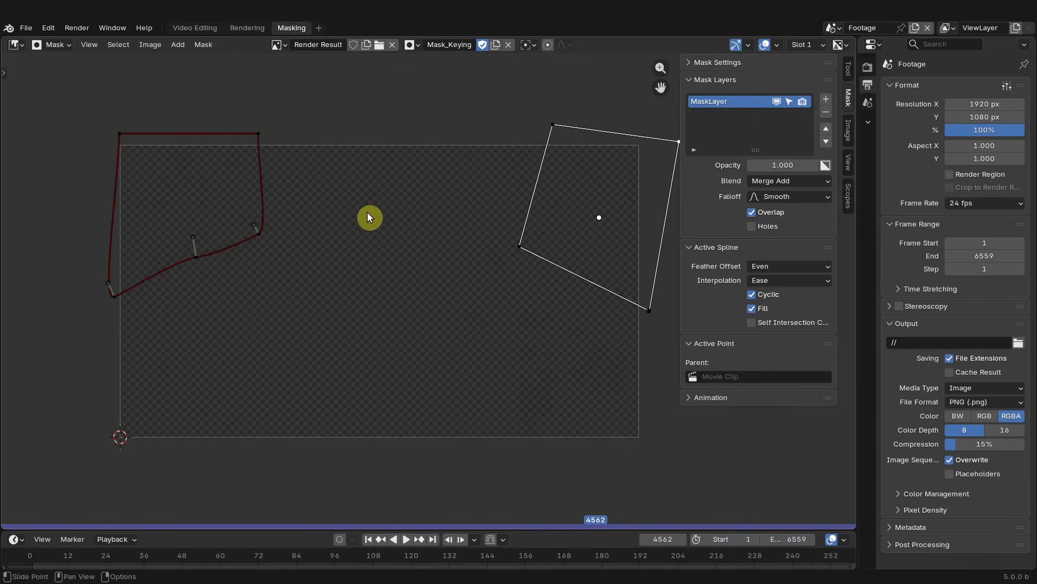
- Render the current frame and return to the Video Editing workspace
{"action": "key", "text": "F12"}
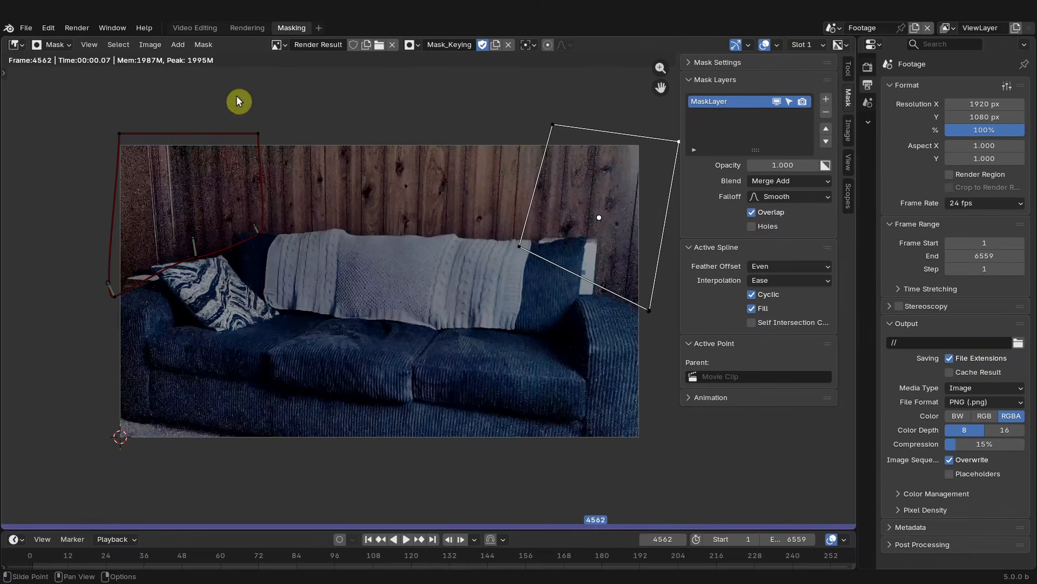
{"action": "left_click", "coordinate": [189, 29]}
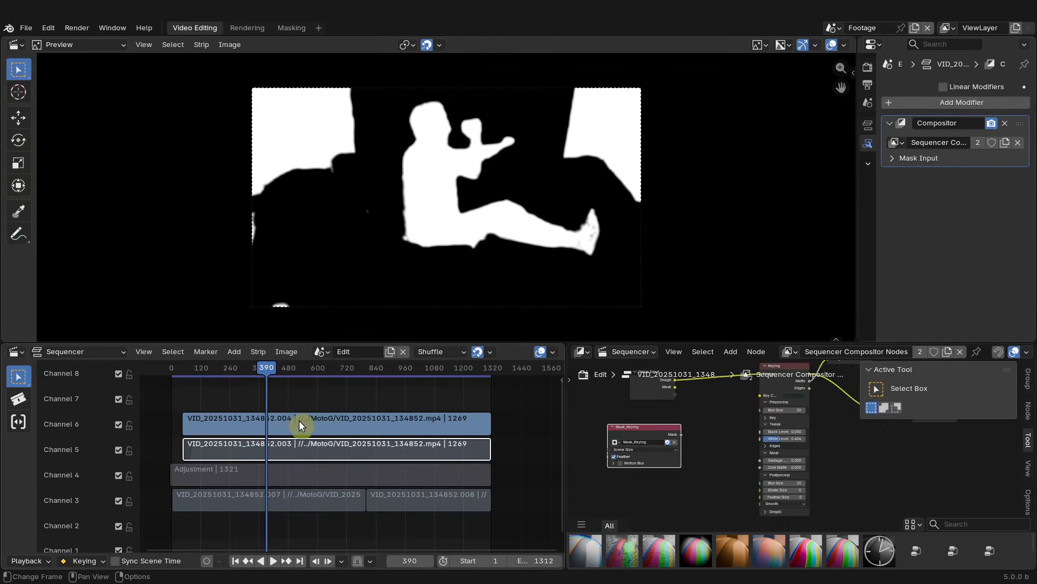
- Preview the Keying node's Edges output, then its Image output, in the Viewer
{"action": "middle_click_drag", "start_coordinate": [704, 426], "coordinate": [668, 456]}
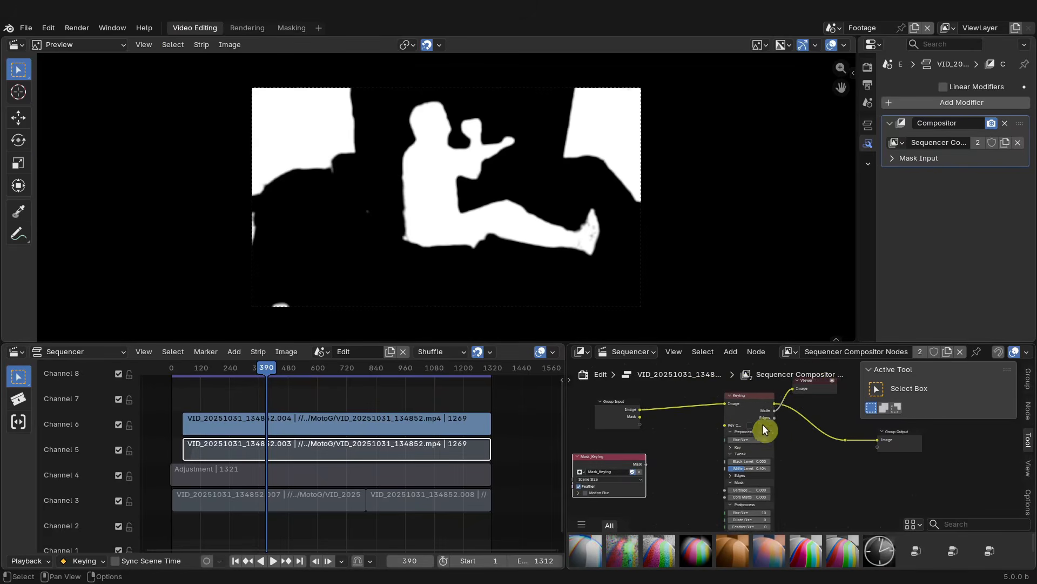
{"action": "left_click", "coordinate": [751, 399], "text": "ctrl+shift"}
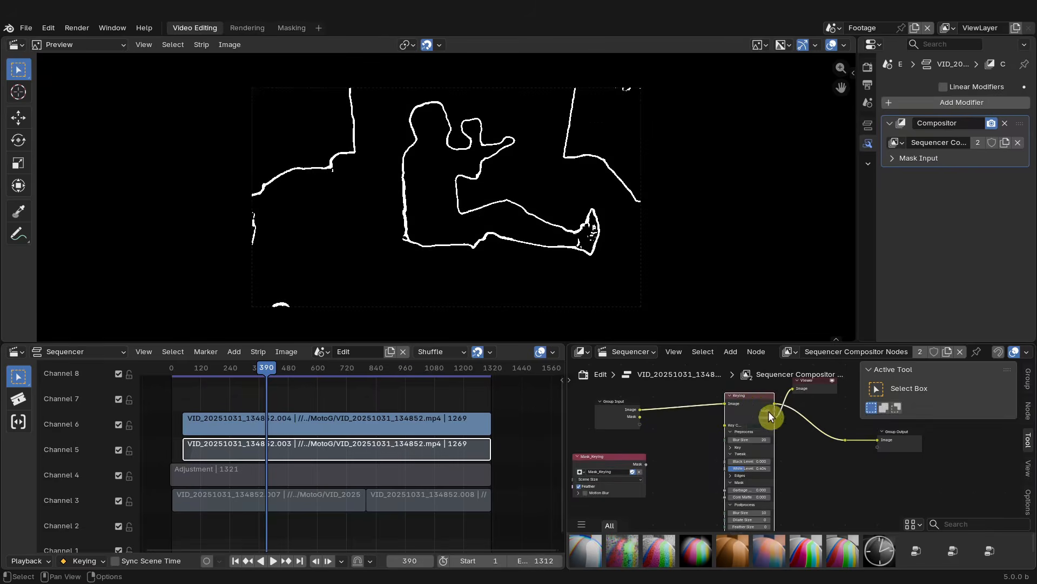
{"action": "left_click", "coordinate": [761, 403], "text": "ctrl+shift"}
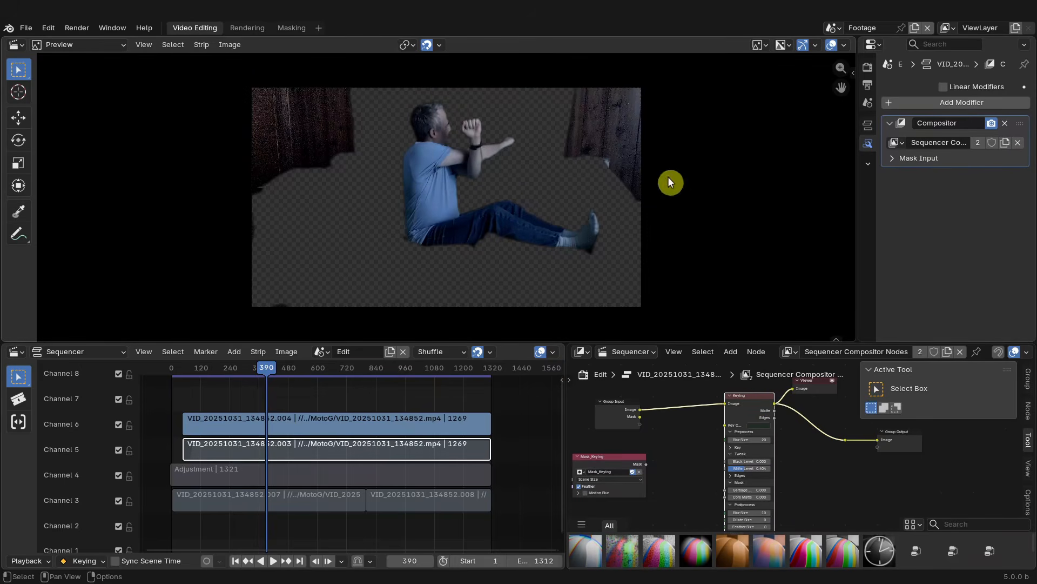
- Connect the Mask_Keying node's Mask output to the Keying node's Garbage Matte input
{"action": "scroll", "coordinate": [639, 442], "scroll_direction": "up", "scroll_amount": 2}
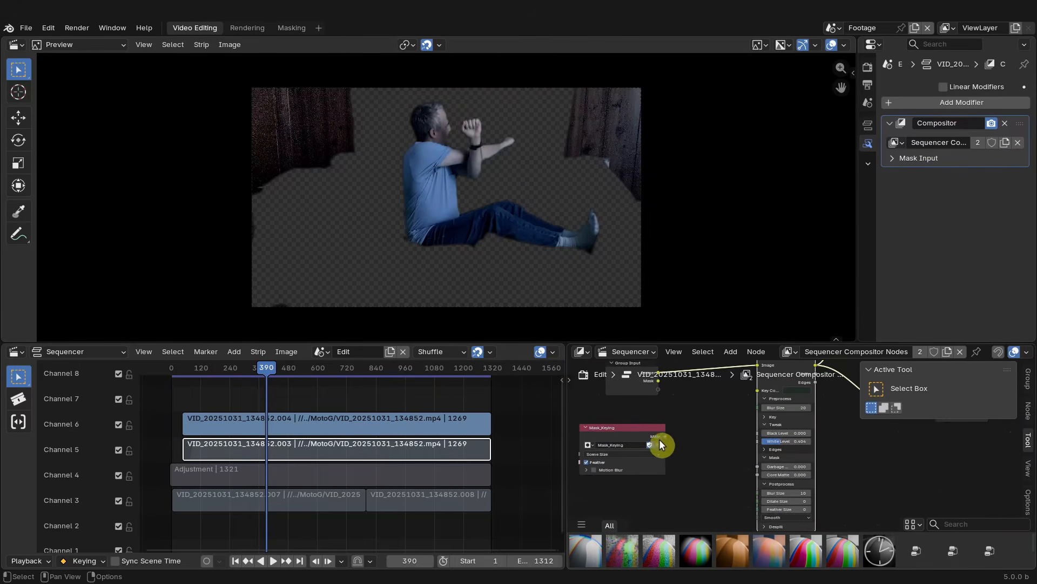
{"action": "left_click_drag", "start_coordinate": [666, 436], "coordinate": [763, 468]}
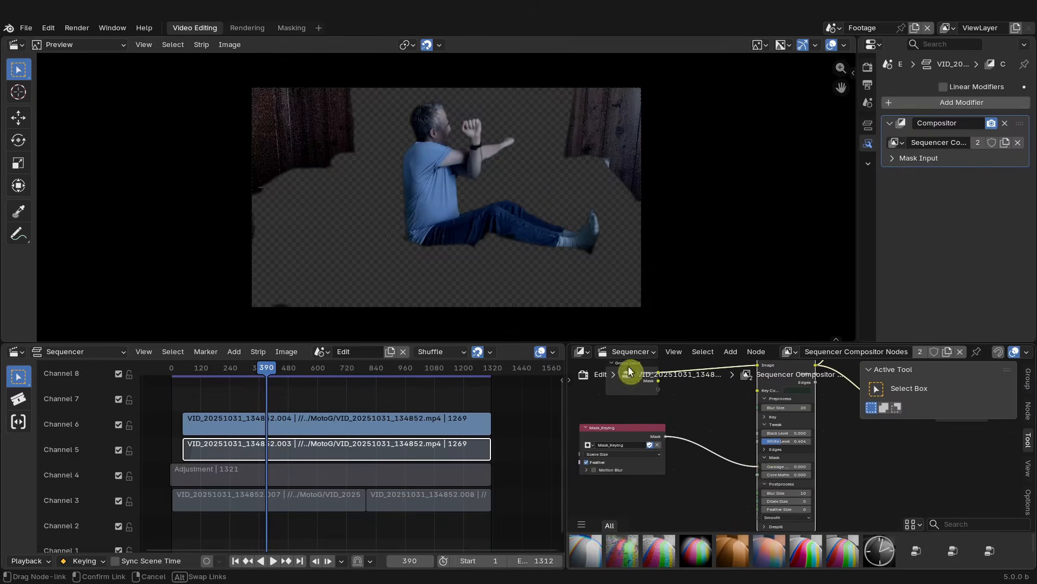
{"action": "scroll", "coordinate": [423, 122], "scroll_direction": "down", "scroll_amount": 3}
{"action": "scroll", "coordinate": [722, 451], "scroll_direction": "down", "scroll_amount": 2}
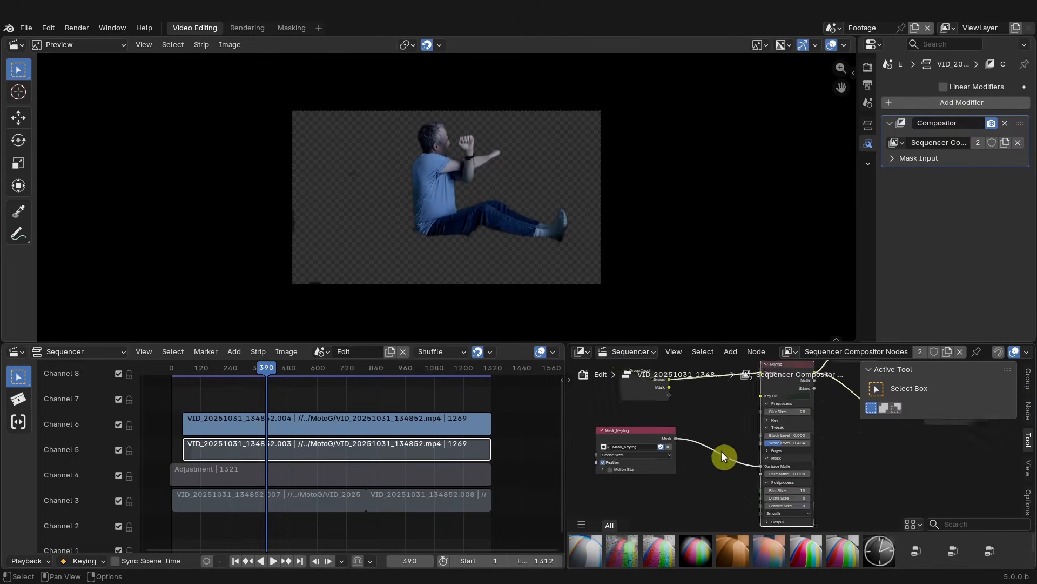
- Select the background and adjustment strips on channels 3 and 4 and unmute them
{"action": "middle_click_drag", "start_coordinate": [832, 457], "coordinate": [721, 506]}
{"action": "left_click_drag", "start_coordinate": [753, 405], "coordinate": [826, 413]}
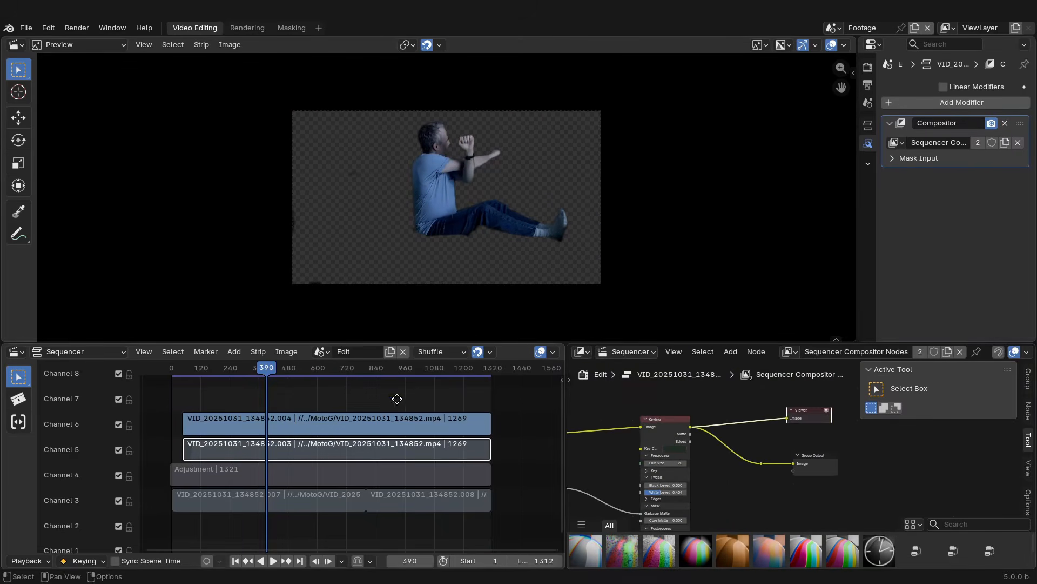
{"action": "middle_click_drag", "start_coordinate": [397, 399], "coordinate": [485, 377]}
{"action": "left_click_drag", "start_coordinate": [494, 512], "coordinate": [387, 451]}
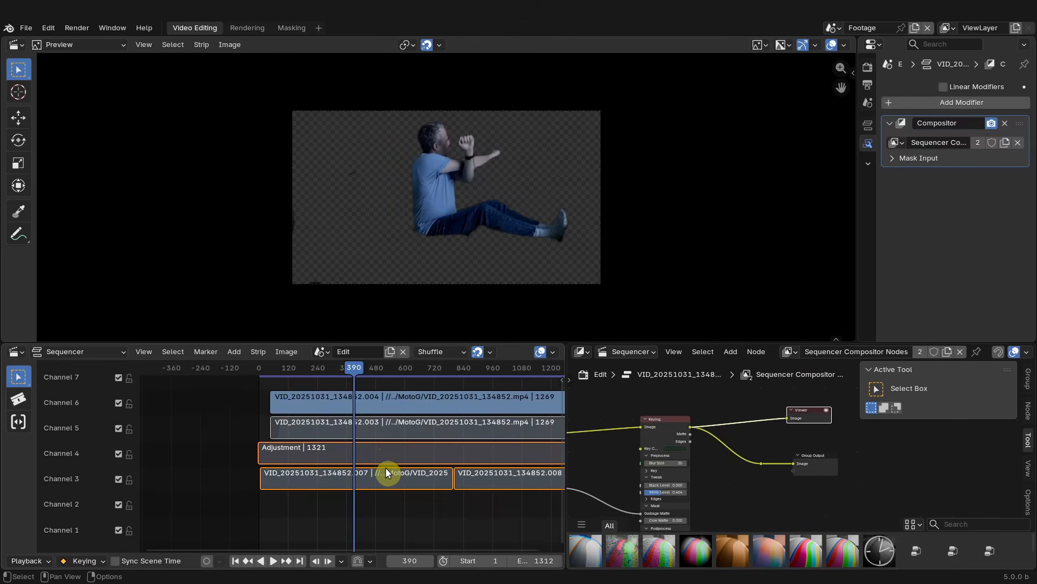
{"action": "key", "text": "alt+h"}
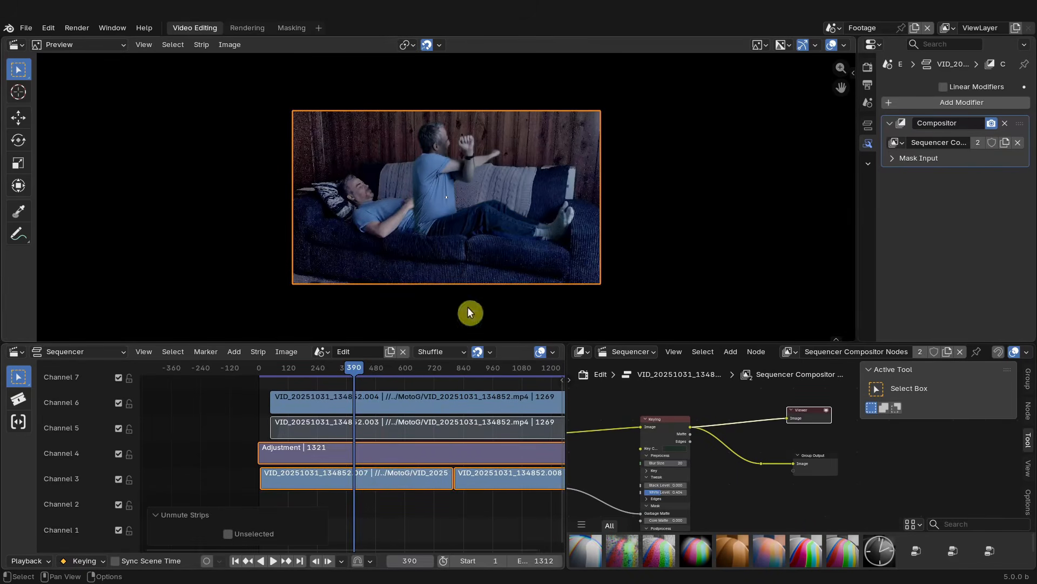
- Select the ghost strip on channel 6 and set its blend mode to Screen
{"action": "left_click", "coordinate": [415, 404]}
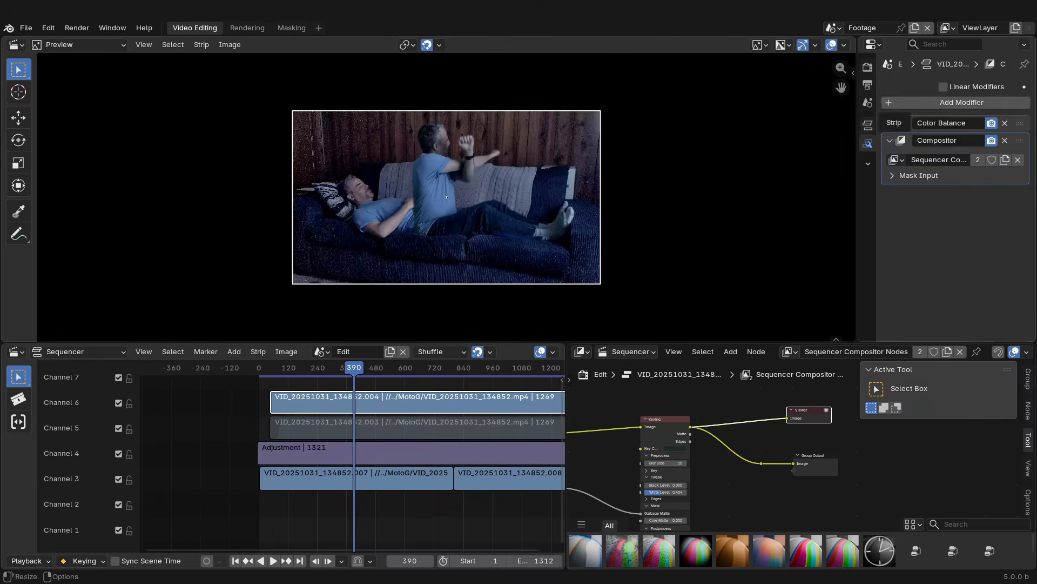
{"action": "left_click", "coordinate": [866, 130]}
{"action": "left_click", "coordinate": [984, 127]}
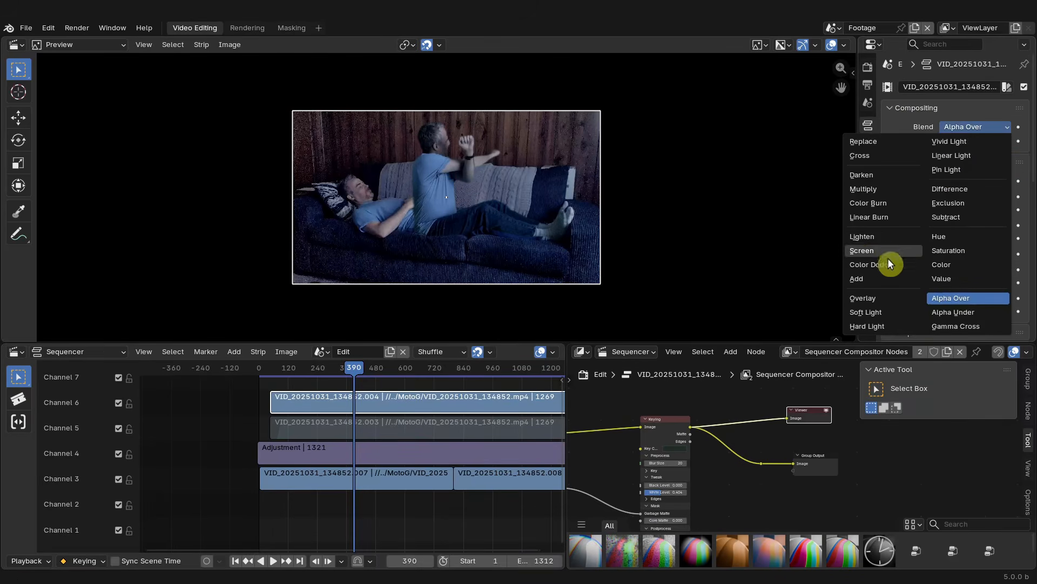
{"action": "left_click", "coordinate": [874, 253]}
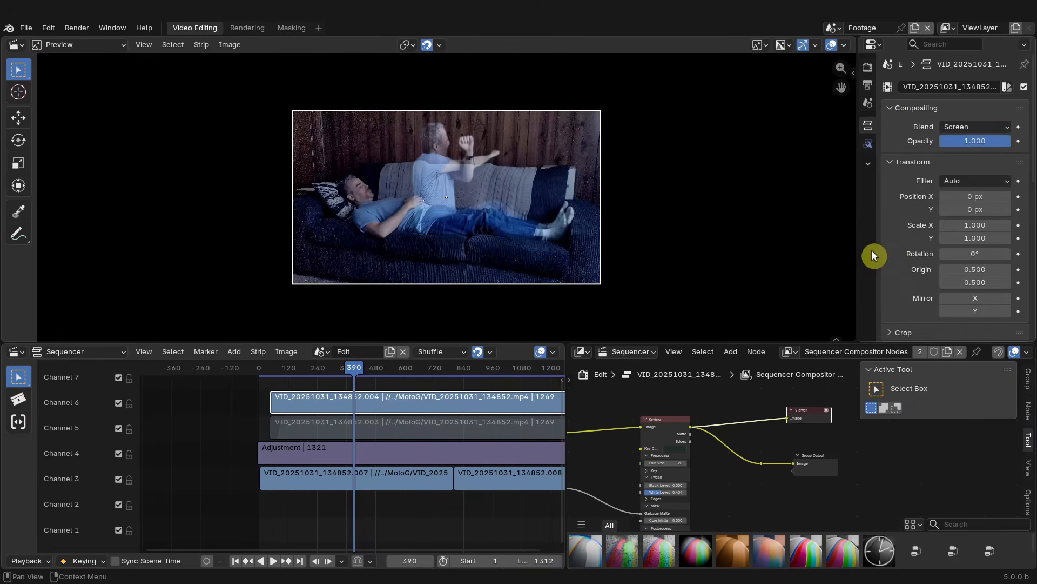
- Set the ghost strip's blend mode to Add
{"action": "left_click", "coordinate": [975, 128]}
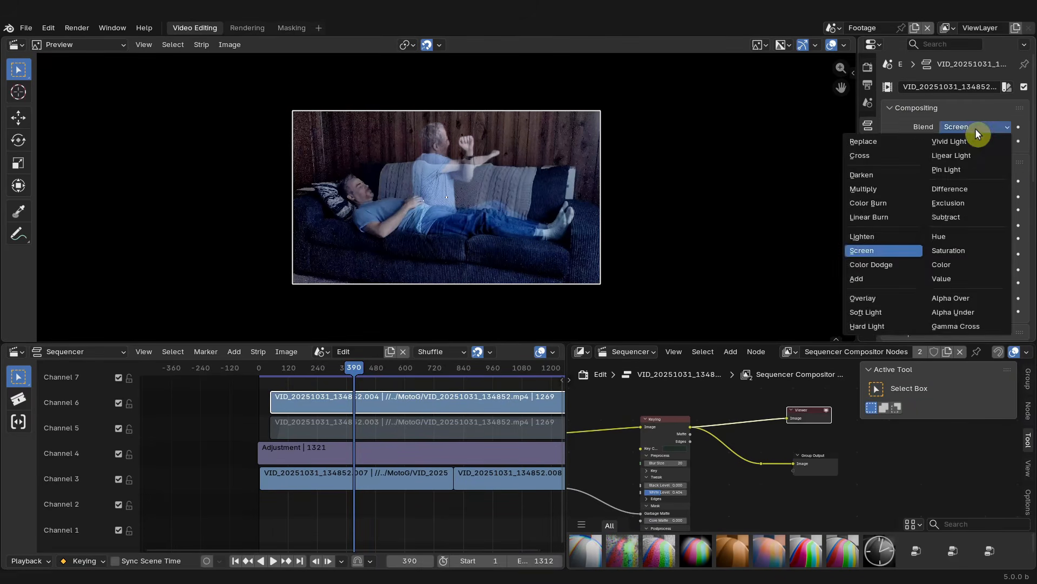
{"action": "left_click", "coordinate": [875, 283]}
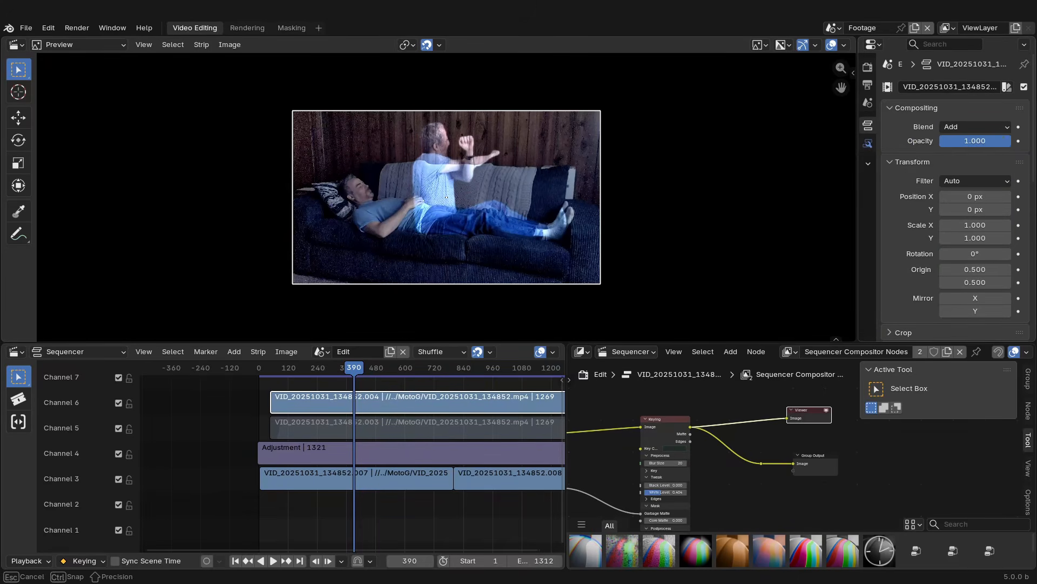
- Move the ghost strip's Color Balance modifier below the Compositor modifier in its modifier stack
{"action": "mouse_move", "coordinate": [1001, 143]}
{"action": "left_mouse_down"}
{"action": "mouse_move", "coordinate": [985, 143]}
{"action": "mouse_move", "coordinate": [993, 143]}
{"action": "left_mouse_up"}
{"action": "left_click", "coordinate": [868, 143]}
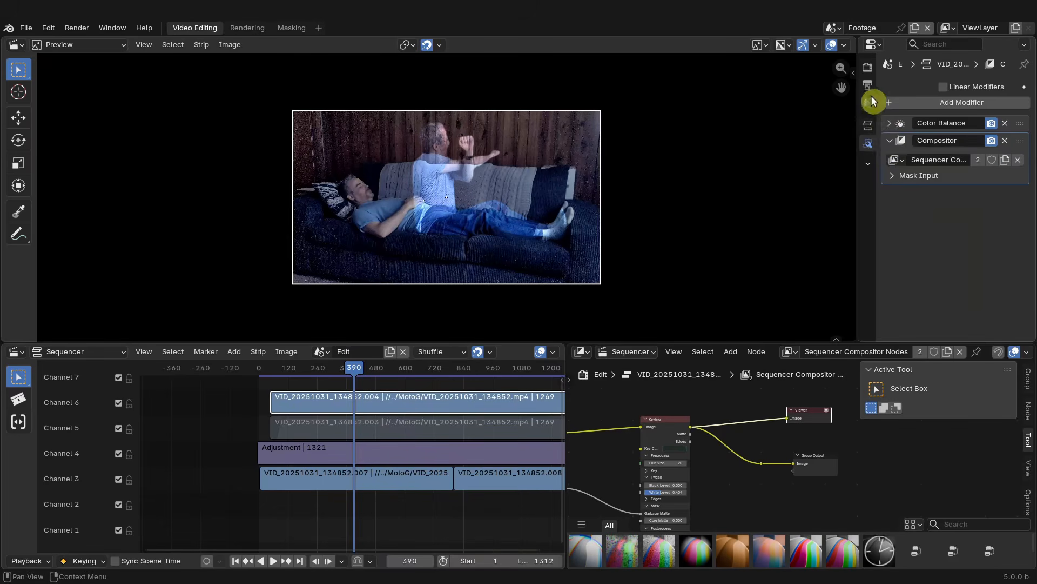
{"action": "left_click", "coordinate": [892, 125]}
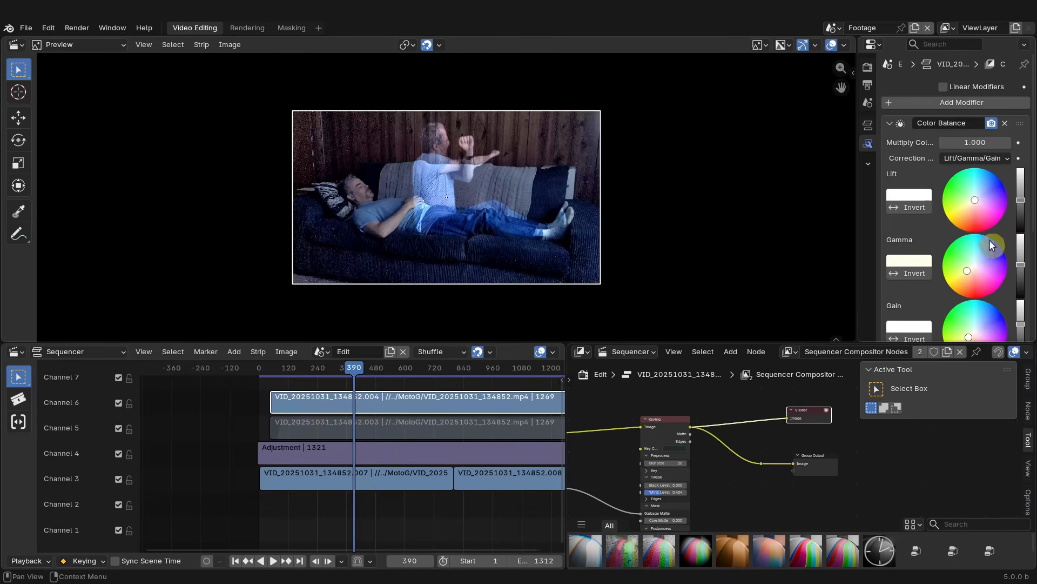
{"action": "left_click", "coordinate": [995, 125]}
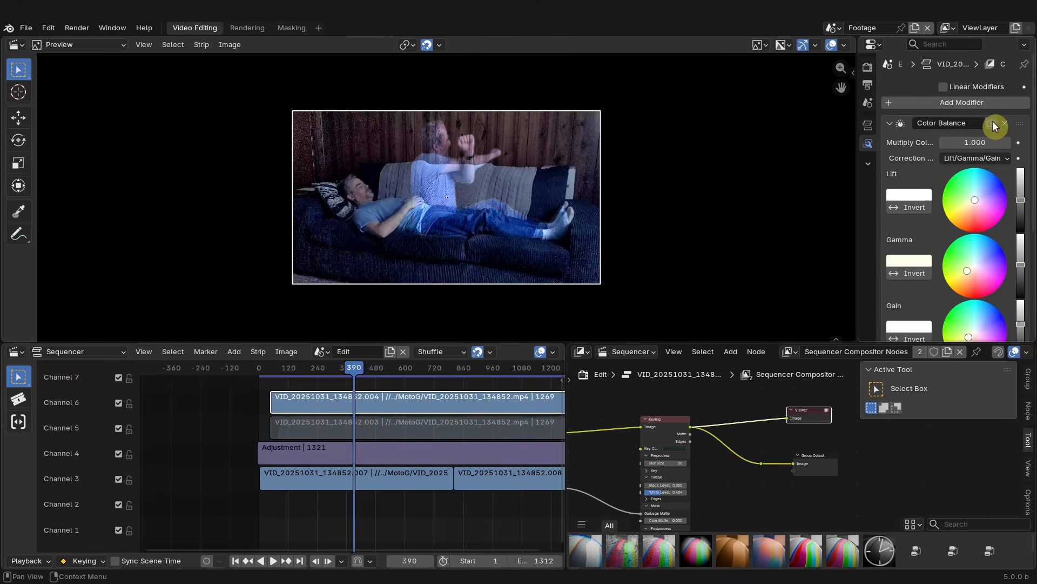
{"action": "scroll", "coordinate": [487, 139], "scroll_direction": "up", "scroll_amount": 5}
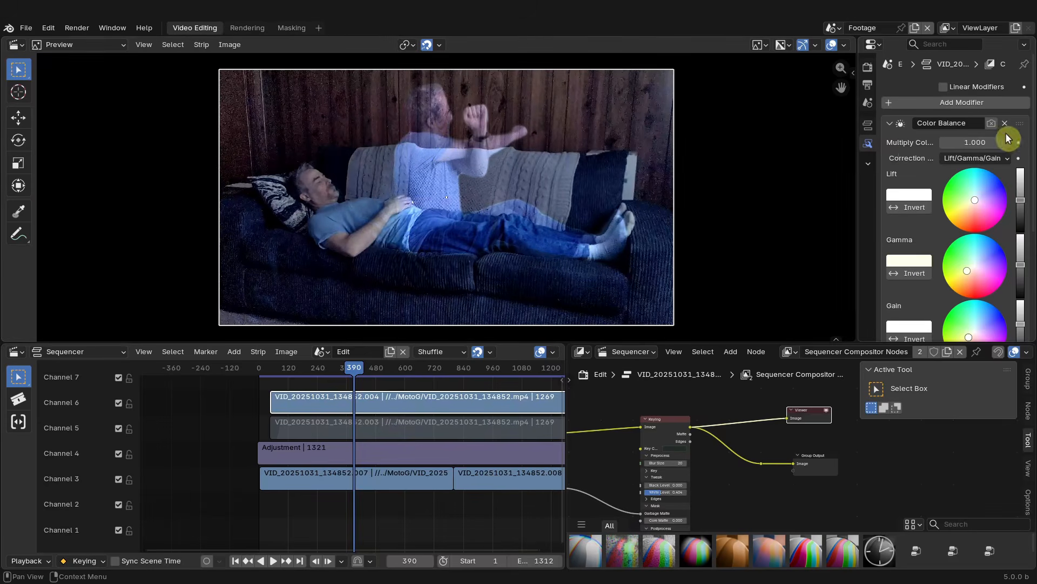
{"action": "left_click", "coordinate": [993, 128]}
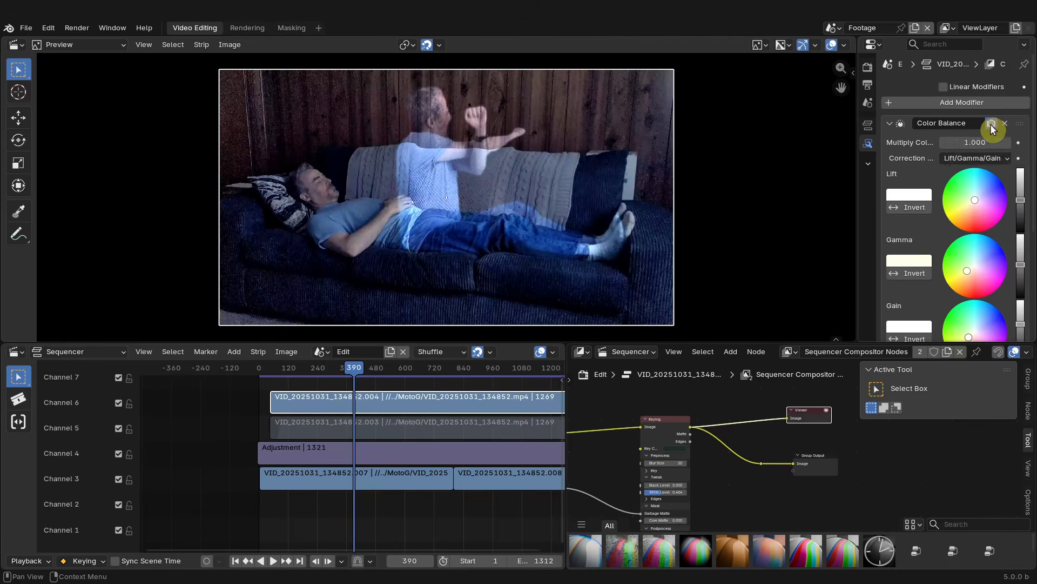
{"action": "scroll", "coordinate": [978, 214], "scroll_direction": "down", "scroll_amount": 6}
{"action": "scroll", "coordinate": [977, 216], "scroll_direction": "up", "scroll_amount": 6}
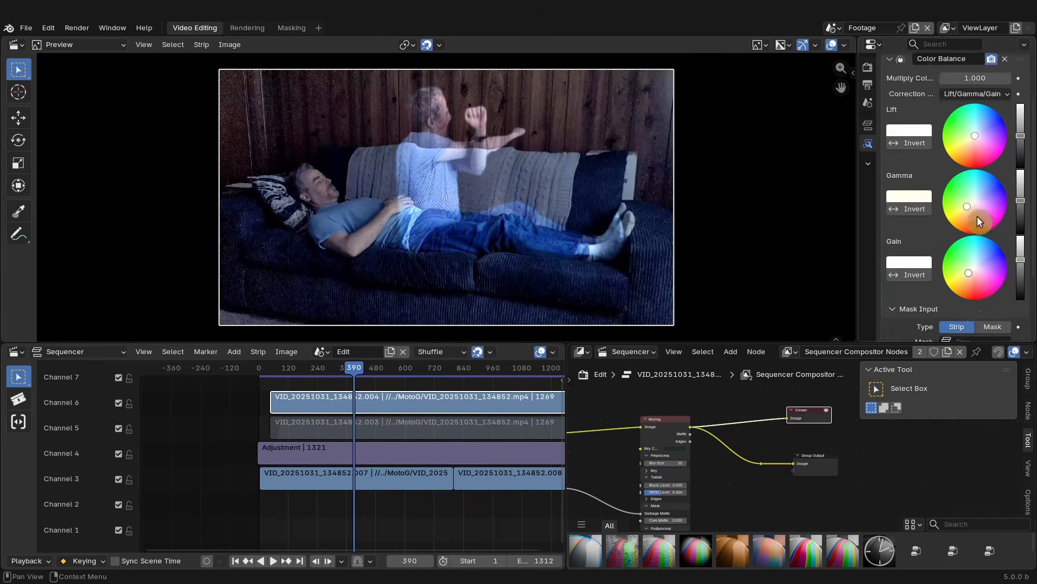
{"action": "left_click", "coordinate": [890, 123]}
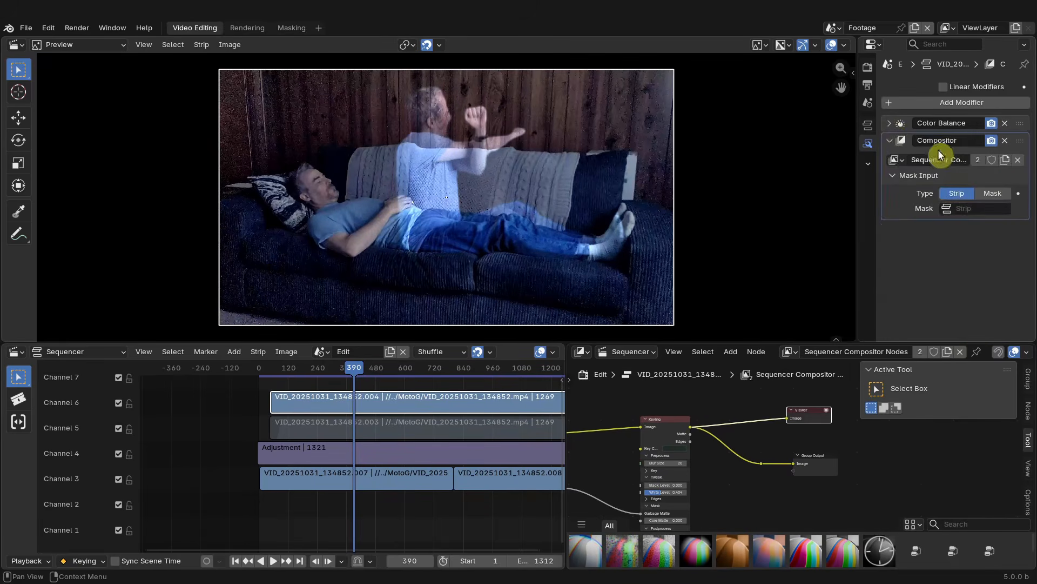
{"action": "left_click_drag", "start_coordinate": [899, 124], "coordinate": [1026, 201]}
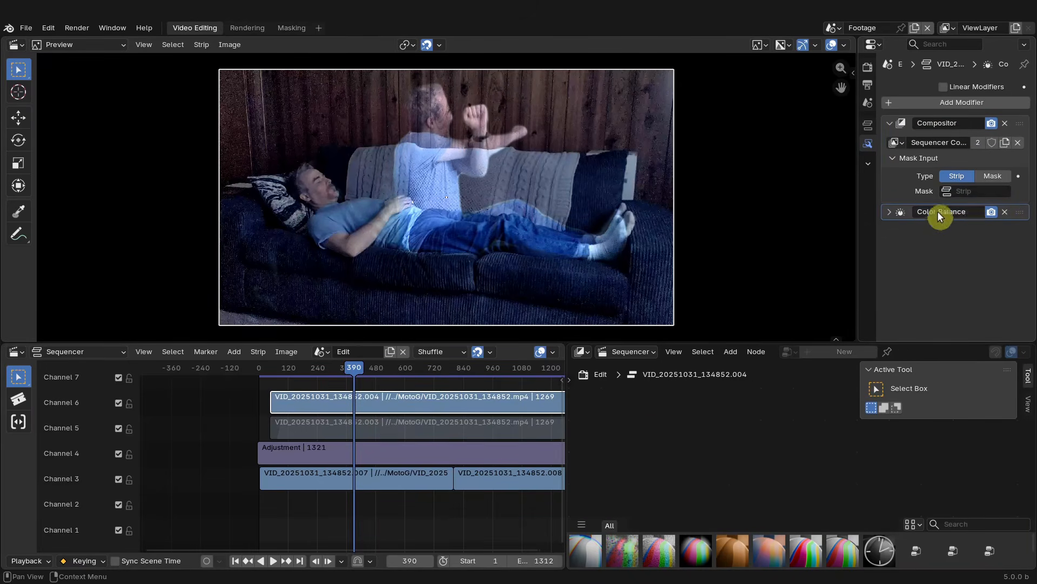
- Adjust the Color Balance gamma and gain color wheels and their brightness sliders to tint and brighten the ghost
{"action": "left_click", "coordinate": [890, 215]}
{"action": "left_click", "coordinate": [890, 215]}
{"action": "left_click", "coordinate": [991, 213]}
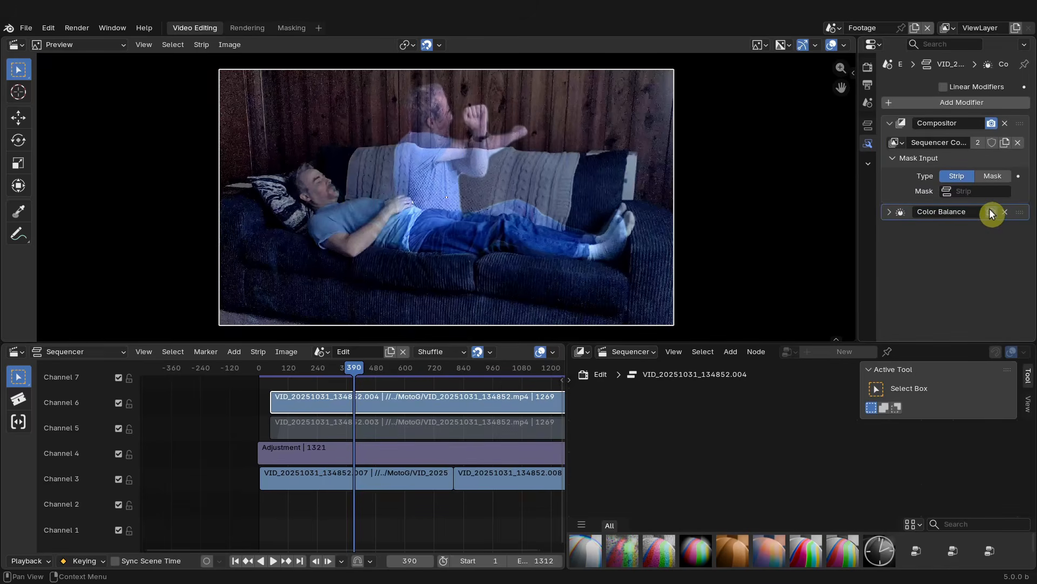
{"action": "left_click", "coordinate": [897, 214]}
{"action": "scroll", "coordinate": [992, 284], "scroll_direction": "down", "scroll_amount": 5}
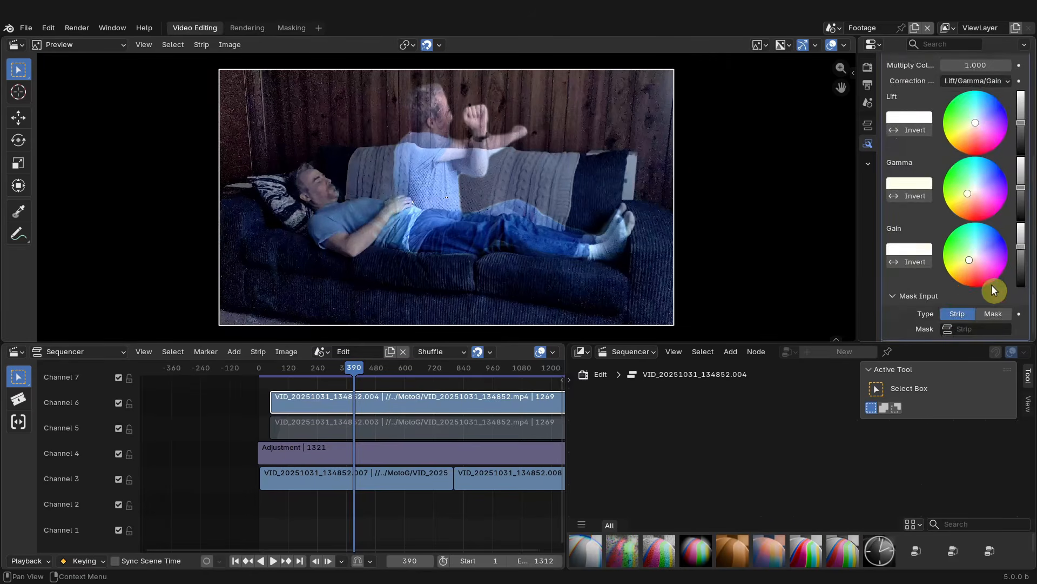
{"action": "left_click_drag", "start_coordinate": [969, 193], "coordinate": [987, 177]}
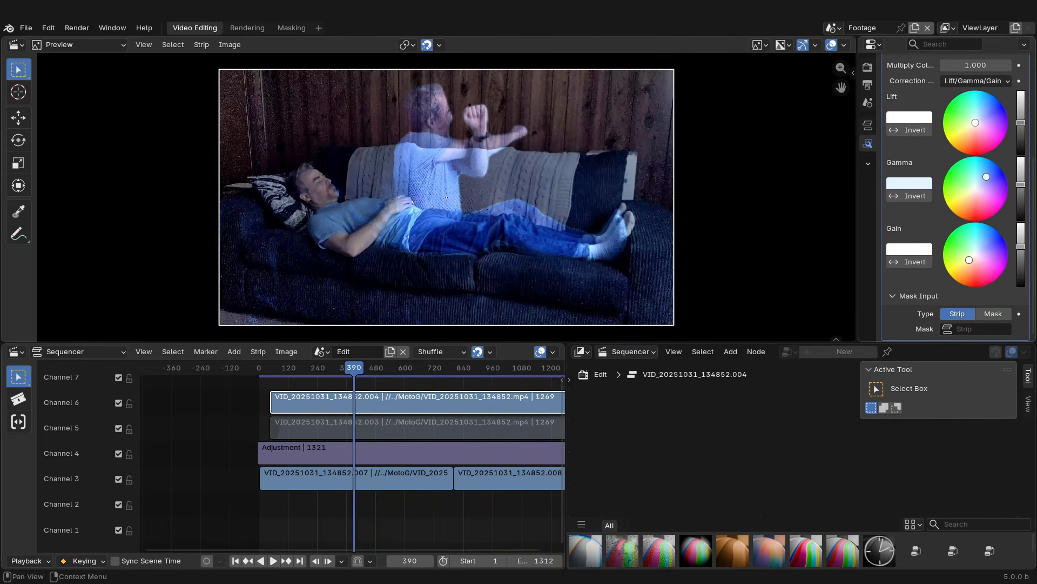
{"action": "left_click_drag", "start_coordinate": [968, 260], "coordinate": [1021, 223]}
{"action": "mouse_move", "coordinate": [1021, 185]}
{"action": "left_mouse_down"}
{"action": "mouse_move", "coordinate": [1021, 157]}
{"action": "mouse_move", "coordinate": [1021, 180]}
{"action": "left_mouse_up"}
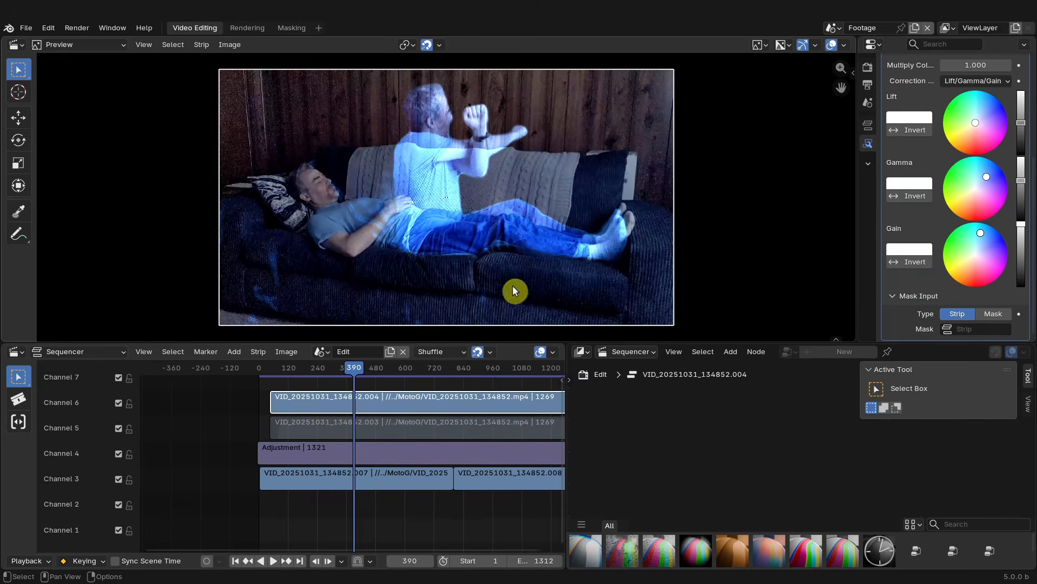
{"action": "left_click_drag", "start_coordinate": [1022, 223], "coordinate": [1019, 243]}
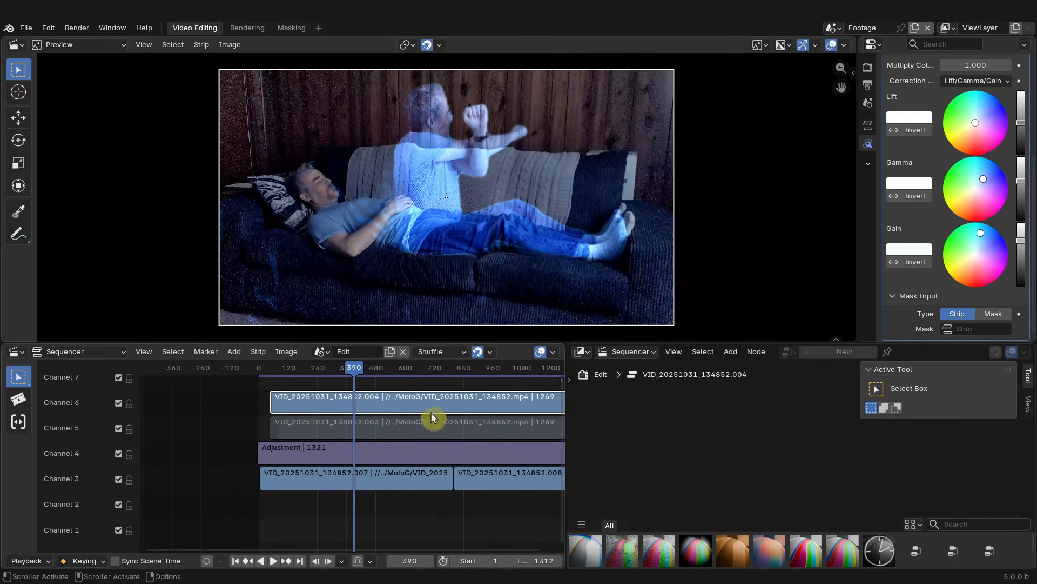
- Inspect the ghost strip's Compositor modifier node tree and preview the Keying node output
{"action": "left_click", "coordinate": [868, 125]}
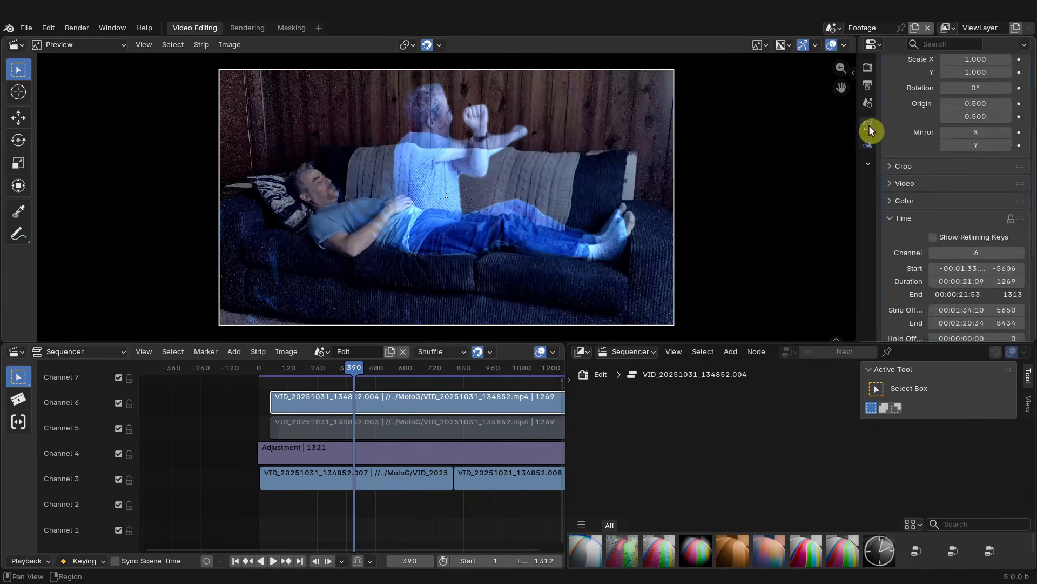
{"action": "left_click", "coordinate": [870, 143]}
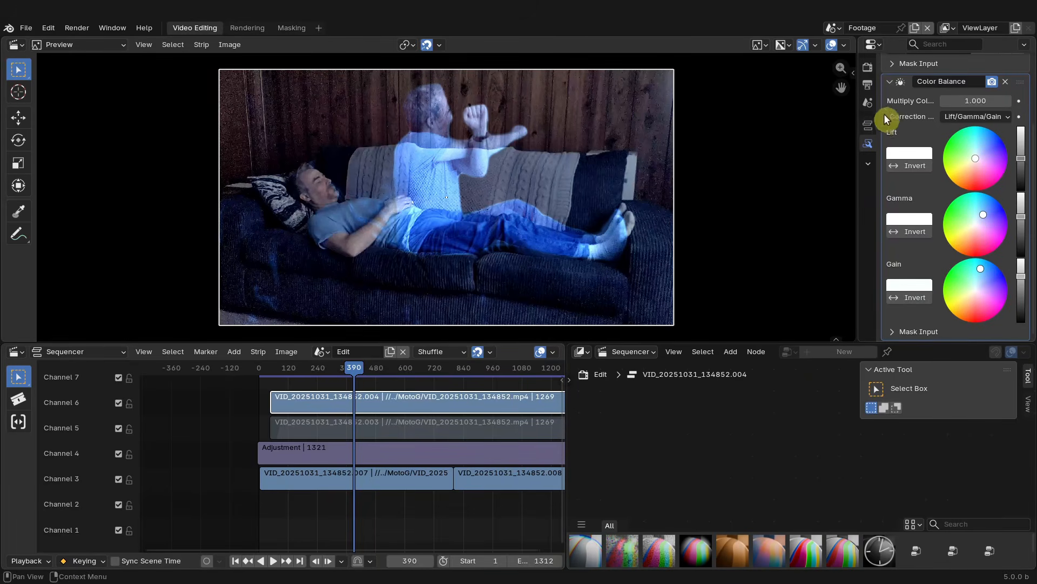
{"action": "left_click", "coordinate": [891, 82]}
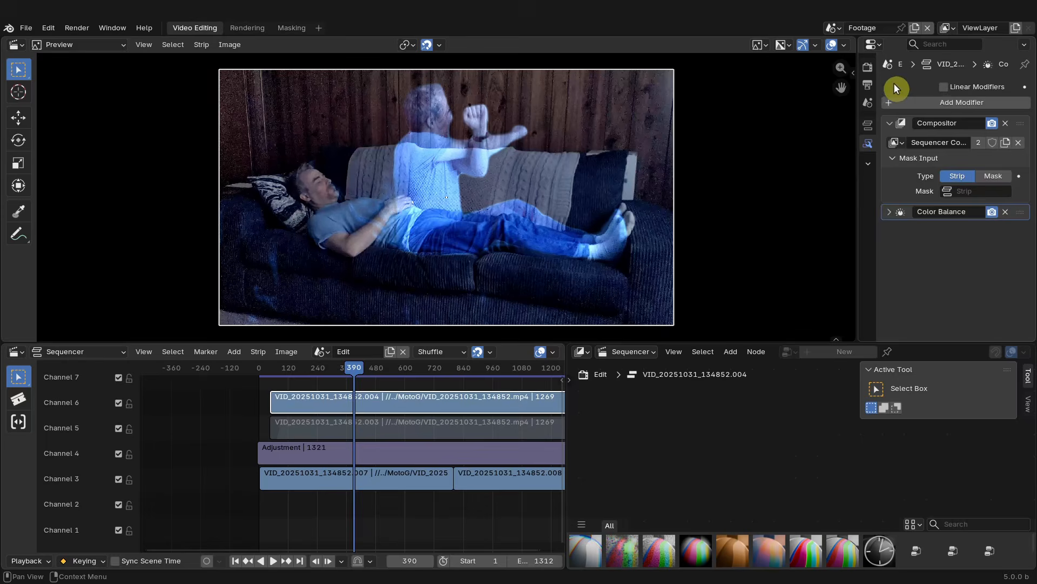
{"action": "left_click", "coordinate": [1024, 126]}
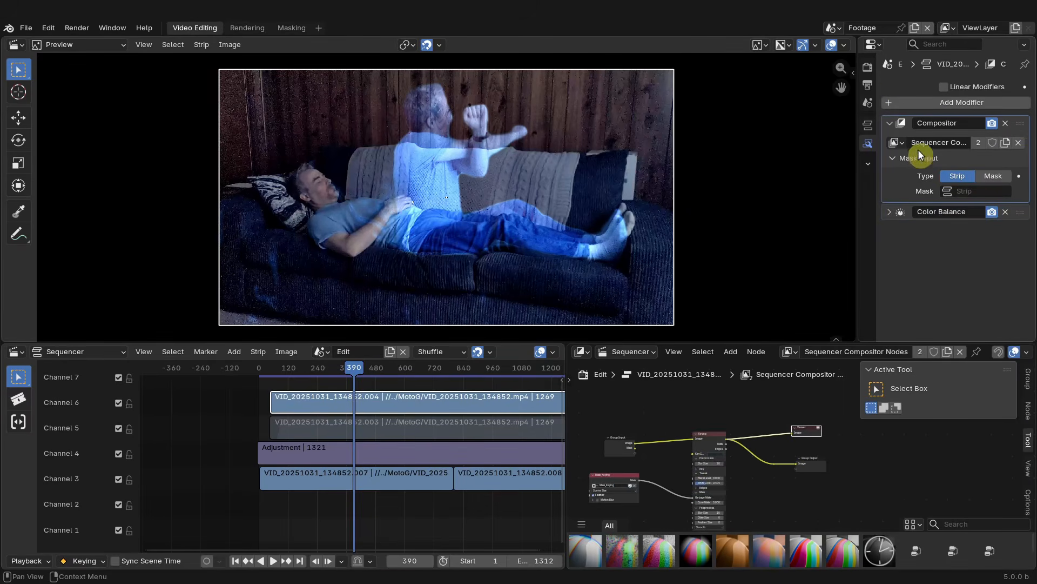
{"action": "scroll", "coordinate": [764, 419], "scroll_direction": "down", "scroll_amount": 2}
{"action": "scroll", "coordinate": [761, 464], "scroll_direction": "up", "scroll_amount": 4}
{"action": "mouse_move", "coordinate": [778, 468]}
{"action": "middle_mouse_down"}
{"action": "mouse_move", "coordinate": [806, 479]}
{"action": "mouse_move", "coordinate": [753, 488]}
{"action": "mouse_move", "coordinate": [782, 442]}
{"action": "mouse_move", "coordinate": [762, 470]}
{"action": "middle_mouse_up"}
{"action": "left_click", "coordinate": [727, 399], "text": "ctrl+shift"}
{"action": "scroll", "coordinate": [753, 459], "scroll_direction": "up", "scroll_amount": 2}
{"action": "left_click", "coordinate": [725, 418]}
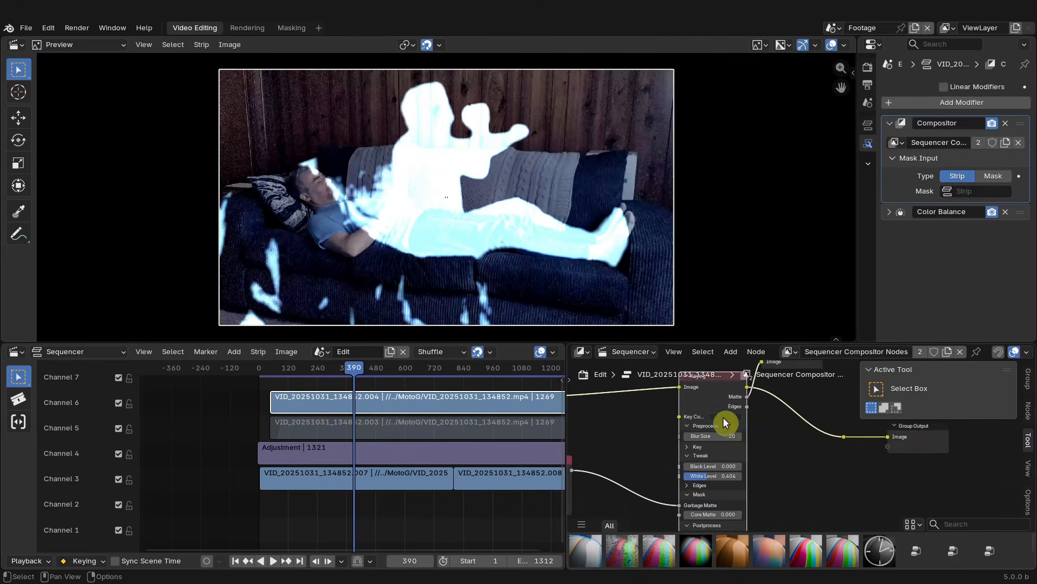
{"action": "left_click_drag", "start_coordinate": [792, 323], "coordinate": [808, 485]}
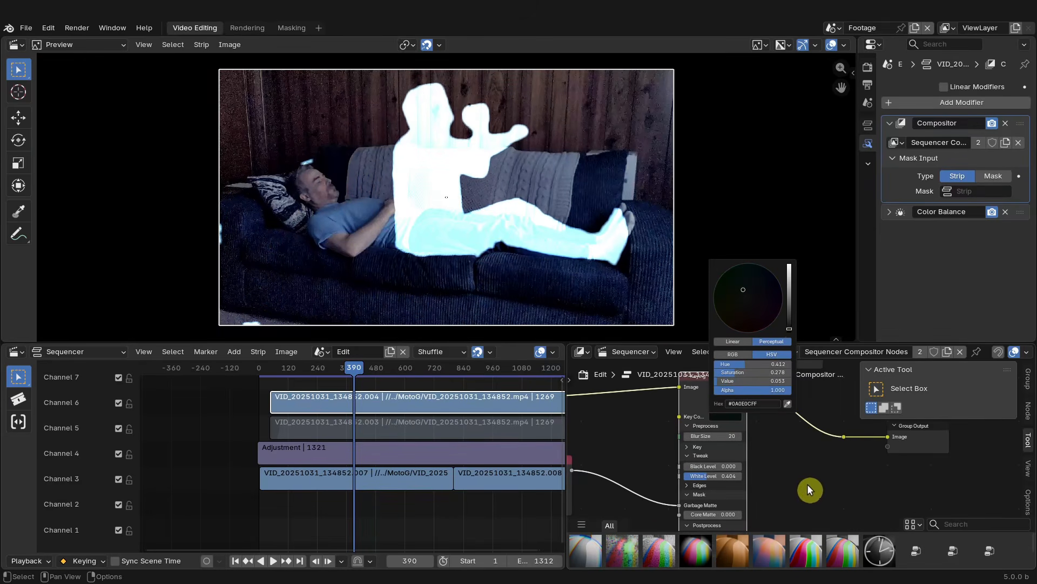
{"action": "left_click", "coordinate": [788, 328]}
{"action": "scroll", "coordinate": [785, 473], "scroll_direction": "down", "scroll_amount": 5}
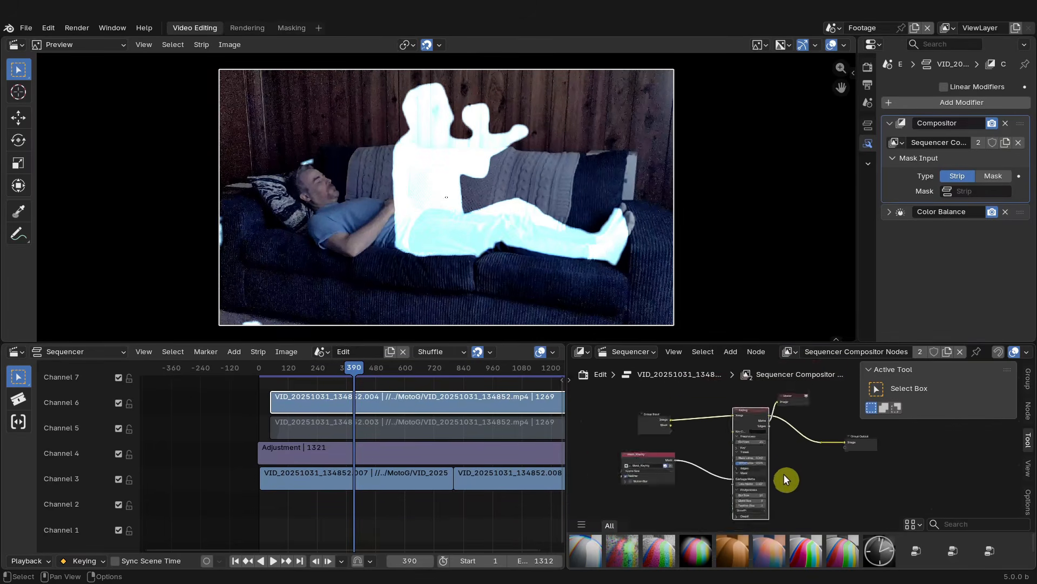
{"action": "left_click", "coordinate": [750, 417], "text": "ctrl+shift"}
{"action": "left_click", "coordinate": [750, 417], "text": "ctrl+shift"}
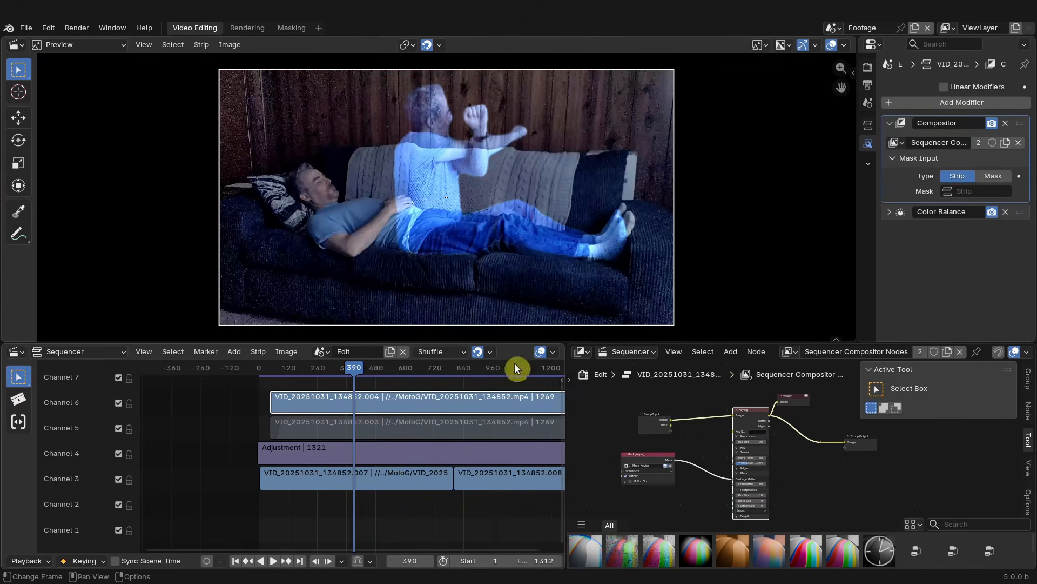
- Play back the sequence and fine-tune the Color Balance gamma brightness slider for the ghost
{"action": "key", "text": "space"}
{"action": "left_click_drag", "start_coordinate": [436, 374], "coordinate": [448, 371]}
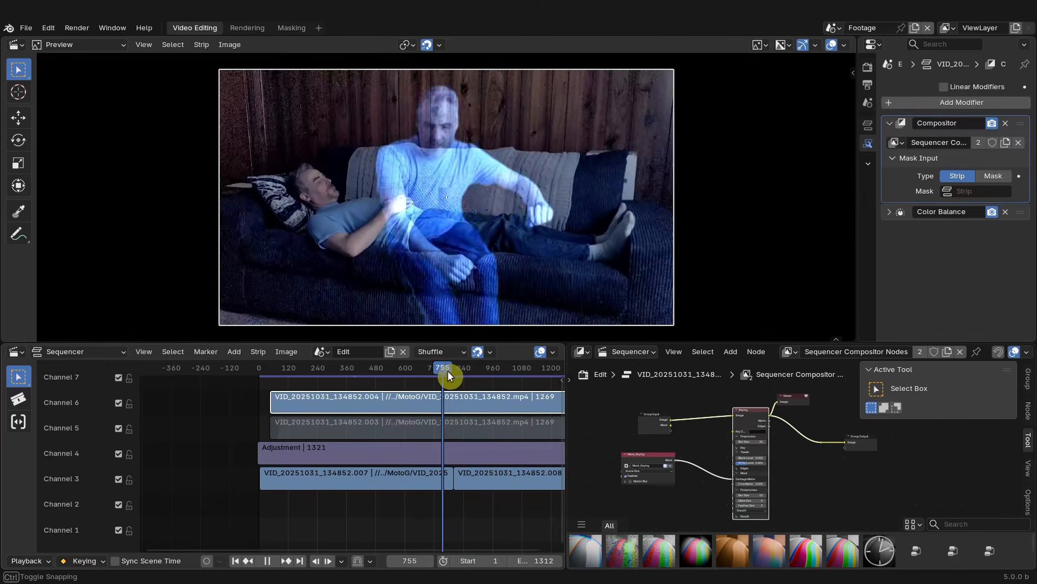
{"action": "left_click", "coordinate": [889, 211]}
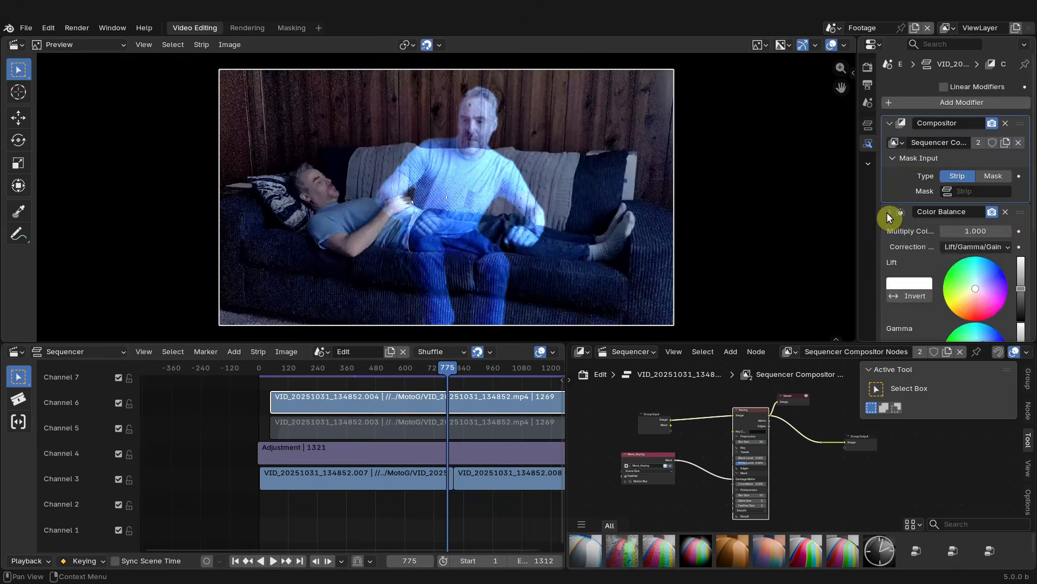
{"action": "scroll", "coordinate": [994, 274], "scroll_direction": "down", "scroll_amount": 5}
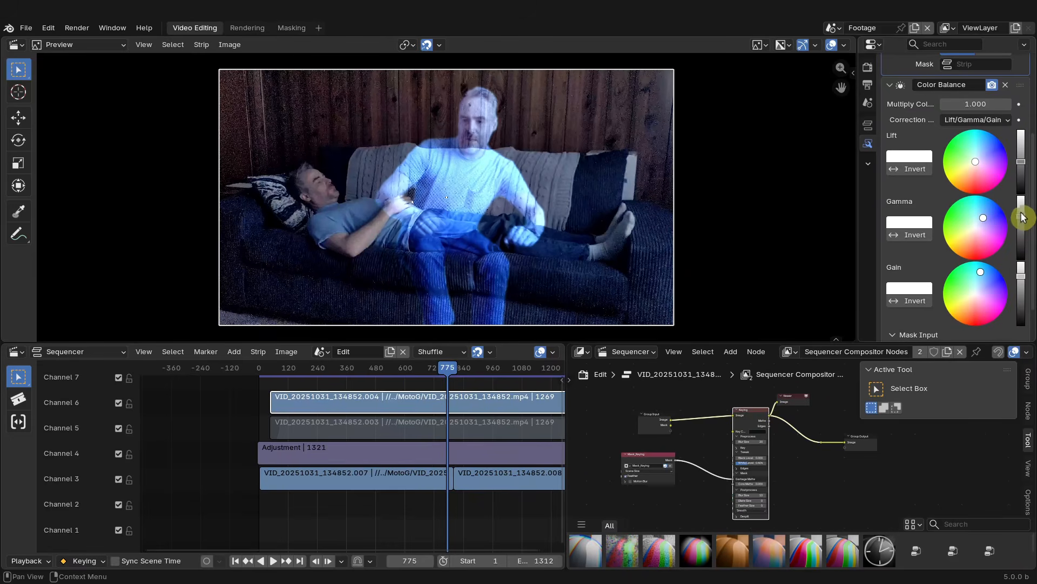
{"action": "left_click_drag", "start_coordinate": [1021, 217], "coordinate": [1021, 209]}
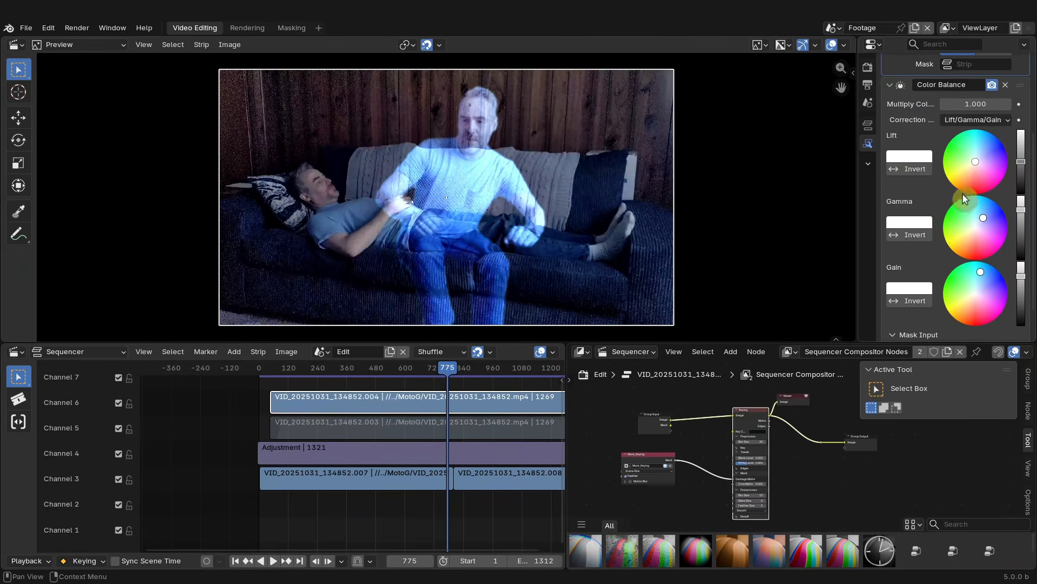
- Scrub through the timeline to review the ghost effect at different frames
{"action": "left_click", "coordinate": [397, 369]}
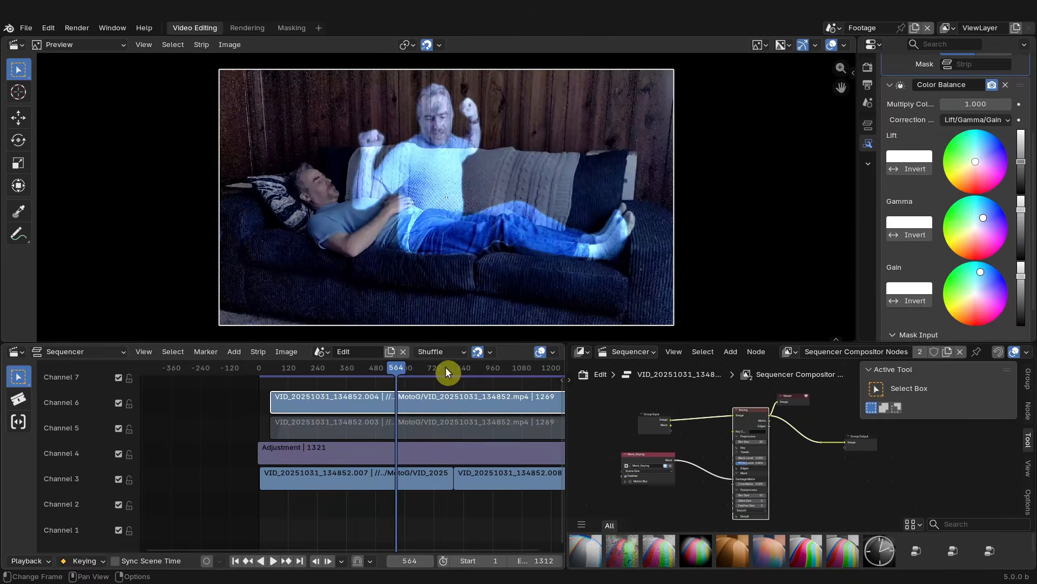
{"action": "left_click", "coordinate": [446, 368]}
{"action": "scroll", "coordinate": [490, 400], "scroll_direction": "down", "scroll_amount": 3}
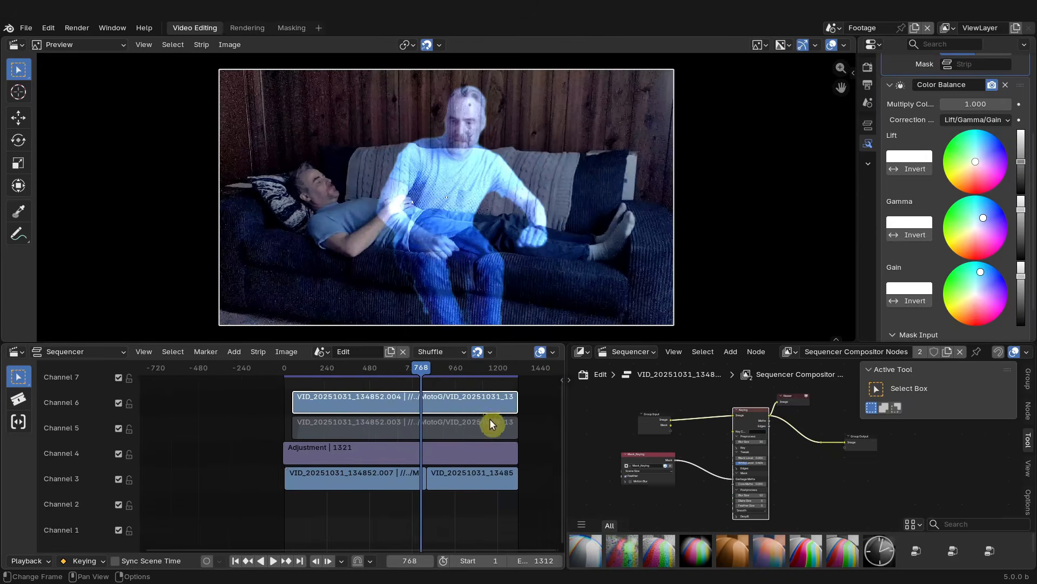
{"action": "left_click", "coordinate": [405, 368]}
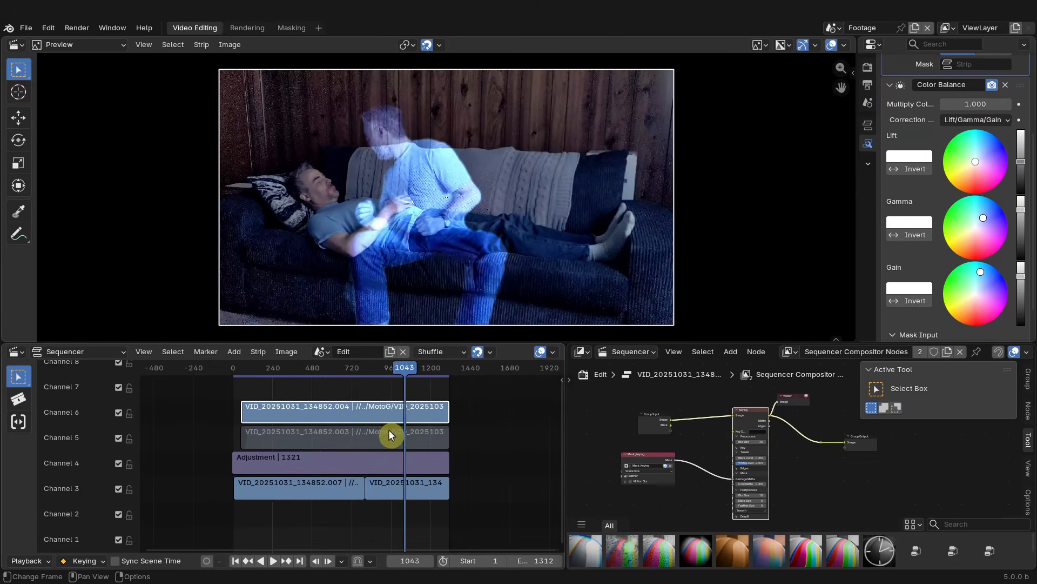
{"action": "left_click", "coordinate": [351, 369]}
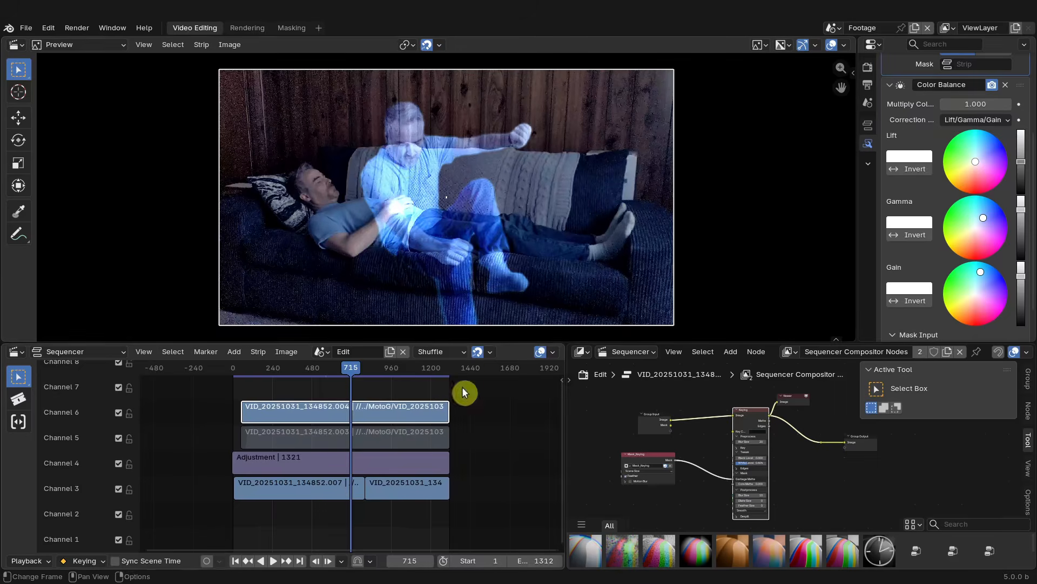
{"action": "middle_click_drag", "start_coordinate": [324, 418], "coordinate": [370, 425]}
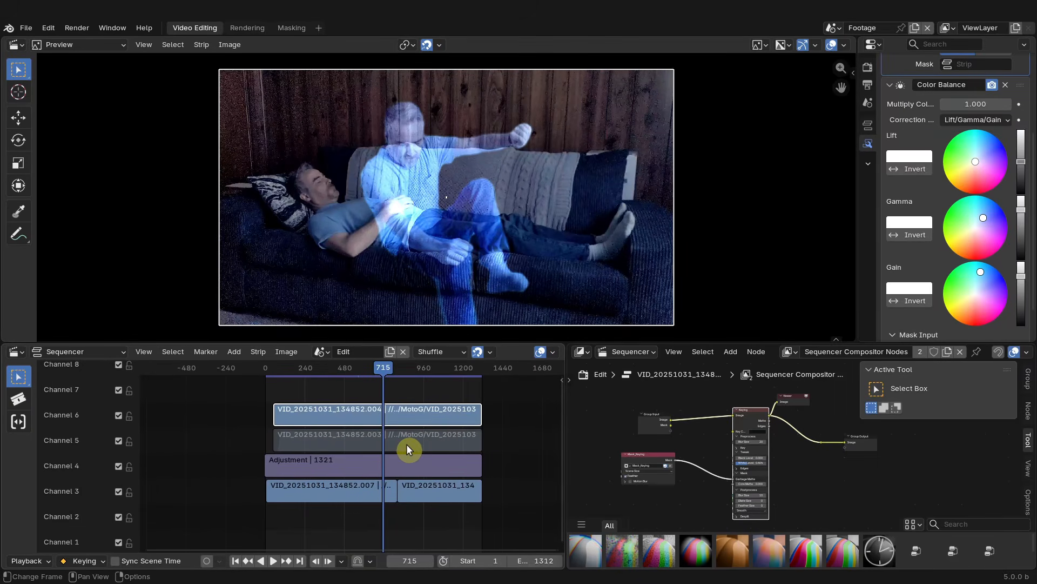
{"action": "left_click", "coordinate": [365, 372]}
{"action": "left_click", "coordinate": [427, 369]}
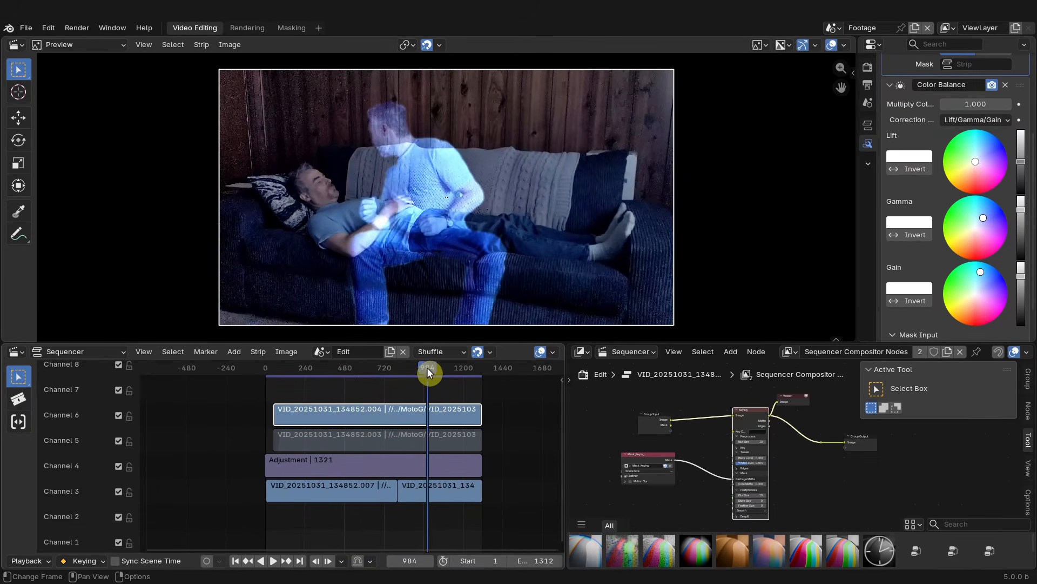